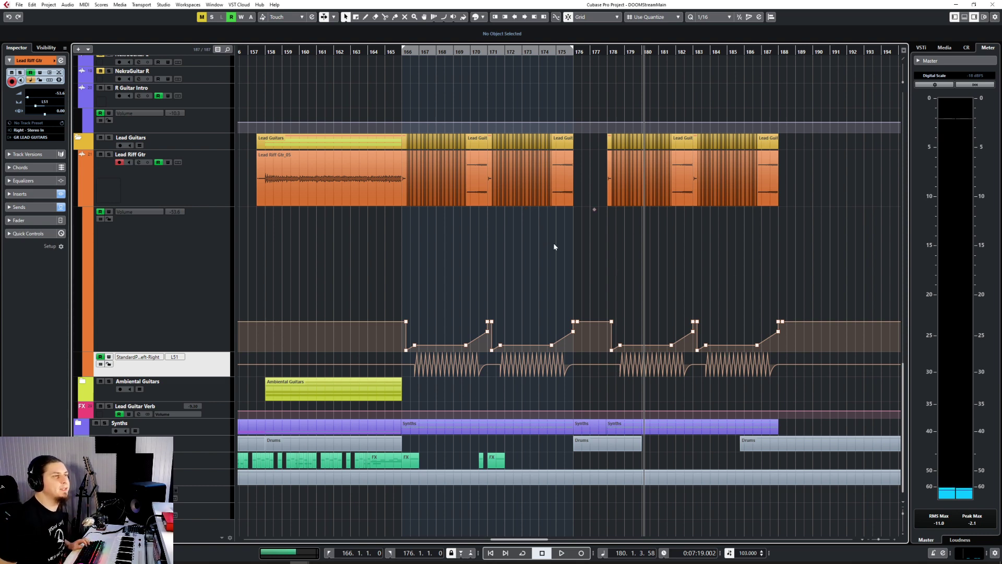
Examine the Lead Riff Gtr clips and their volume and panning automation between about bars 157 and 188.
click(392, 52)
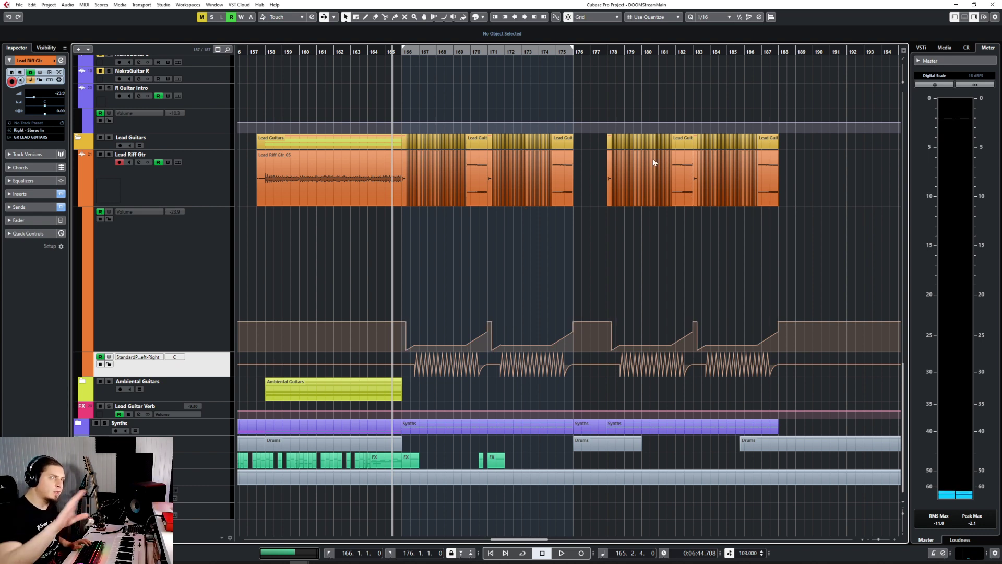
scroll(707, 231, up, 5)
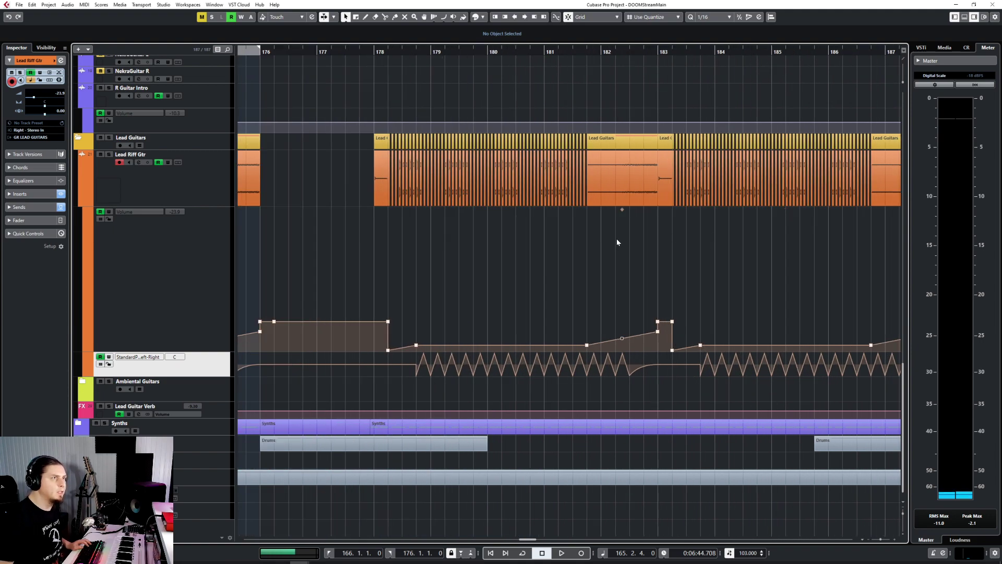
scroll(574, 251, down, 3)
scroll(501, 271, up, 8)
scroll(522, 274, down, 4)
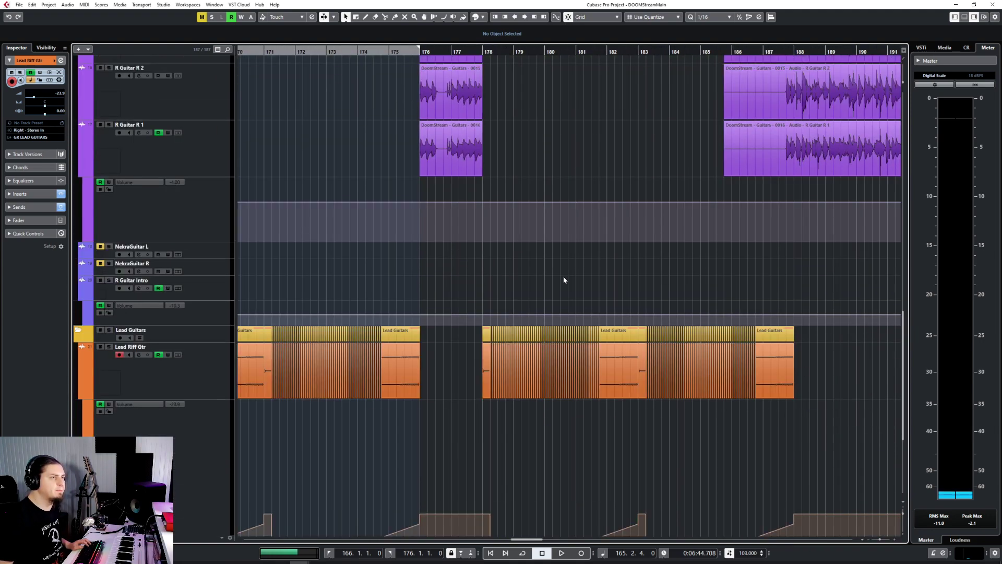
scroll(563, 276, down, 4)
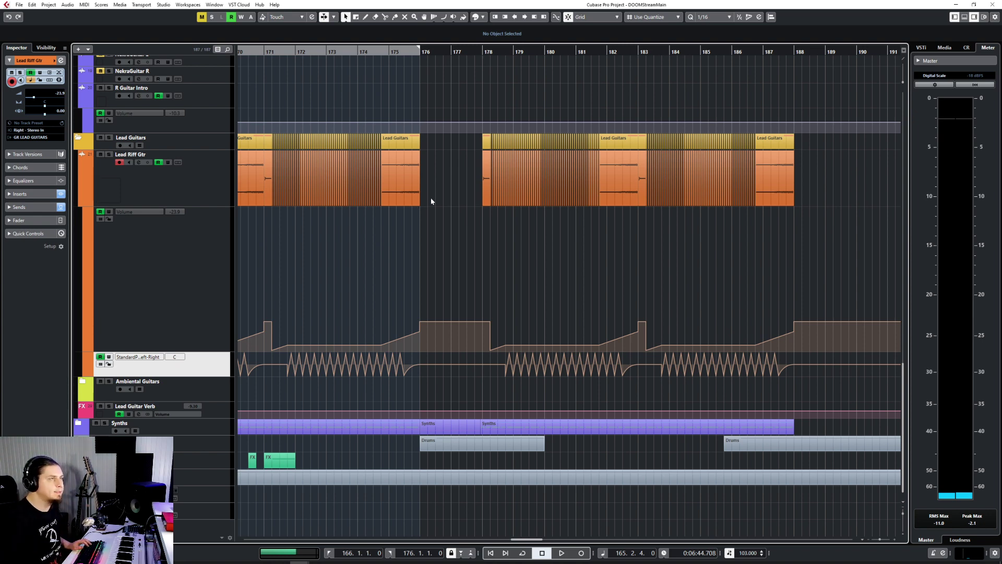
scroll(449, 209, down, 3)
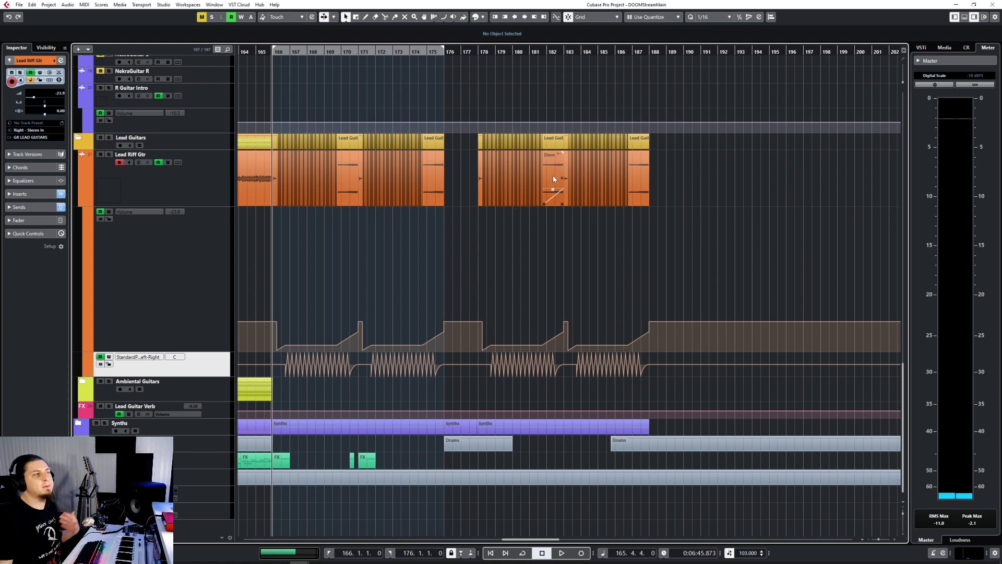
click(648, 51)
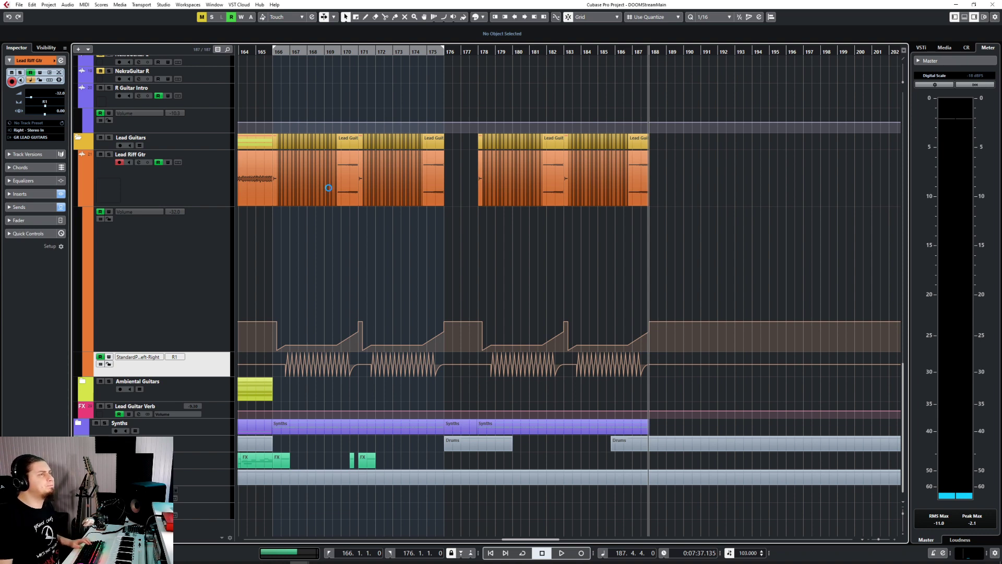
click(326, 217)
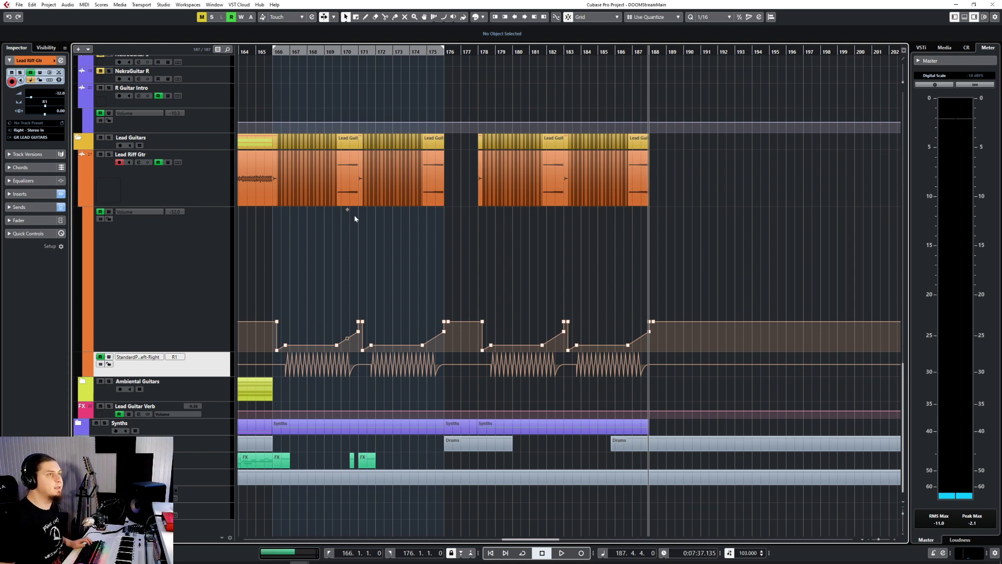
scroll(461, 233, left, 3)
scroll(462, 234, right, 3)
scroll(462, 234, left, 3)
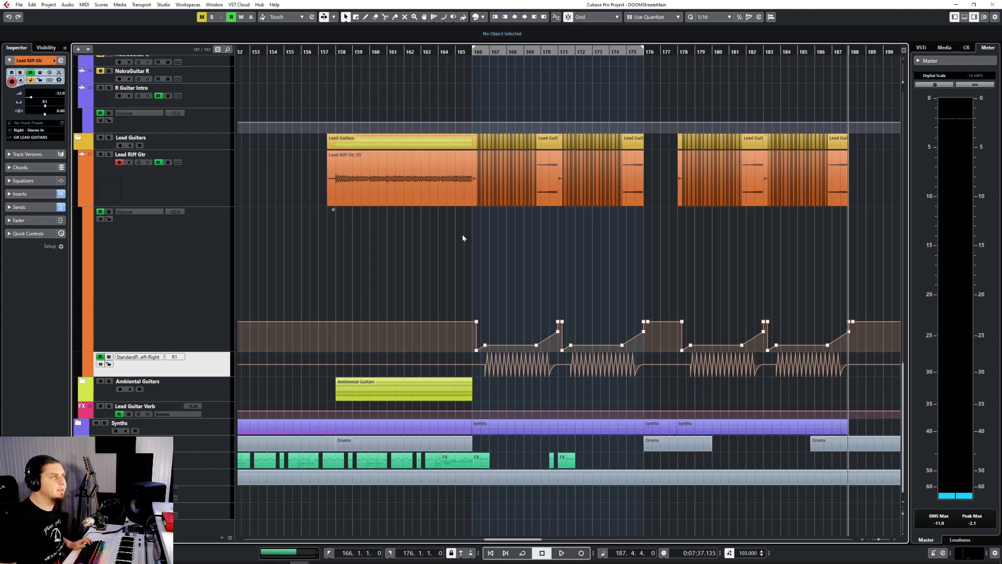
click(330, 154)
scroll(496, 265, right, 4)
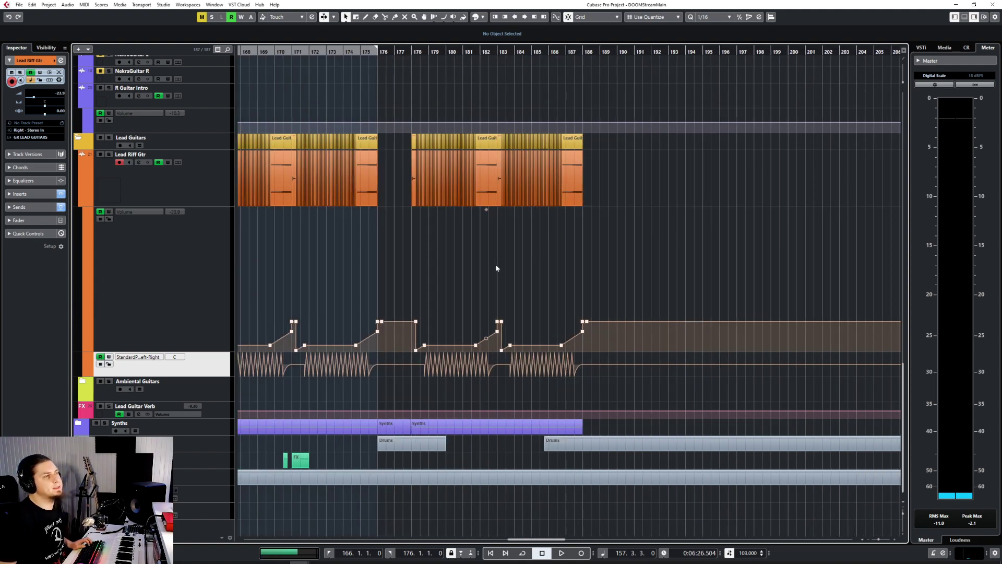
scroll(495, 264, left, 3)
scroll(490, 264, up, 2)
scroll(489, 263, down, 1)
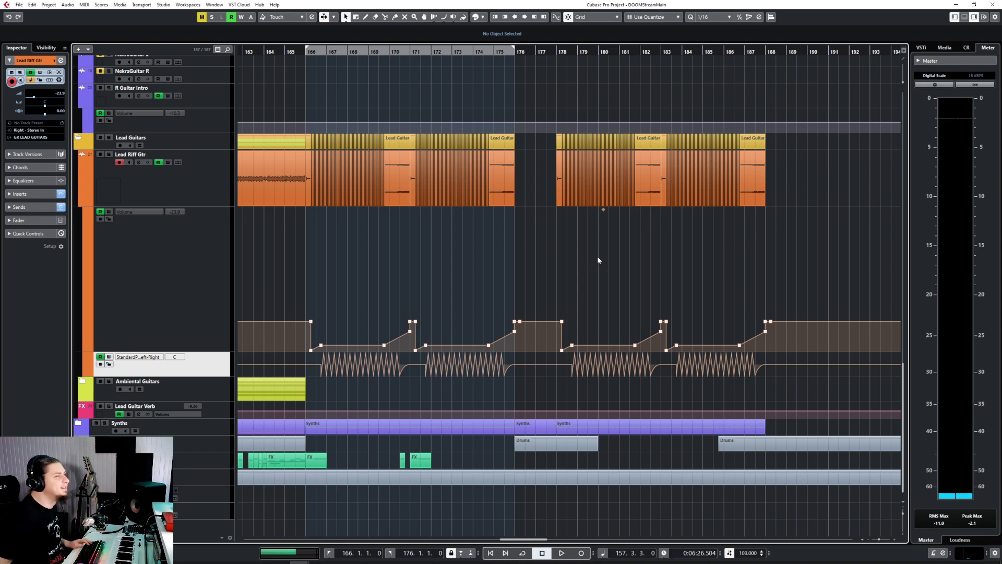
scroll(598, 259, up, 3)
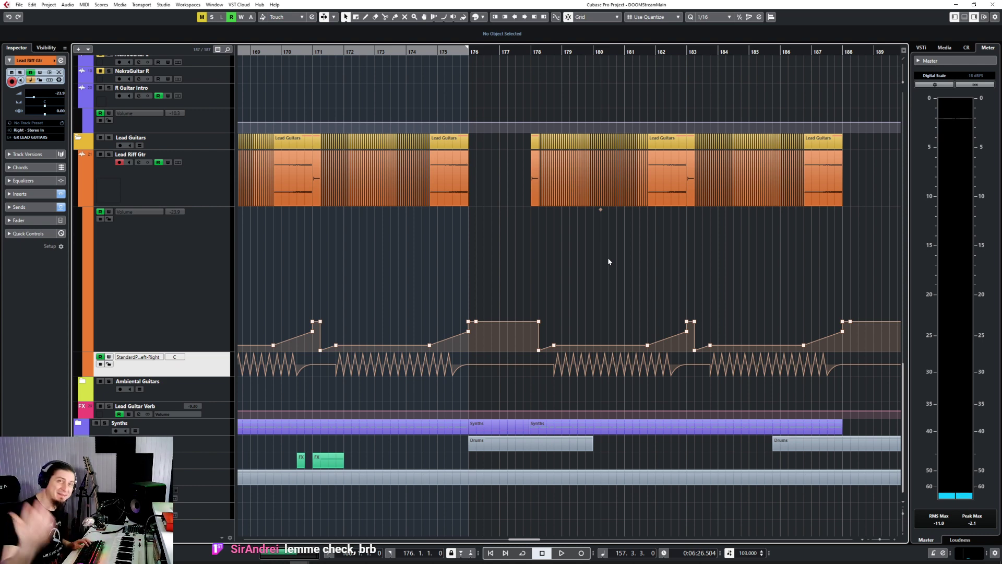
Play the arrangement from just before bar 166.
click(459, 50)
scroll(583, 242, left, 5)
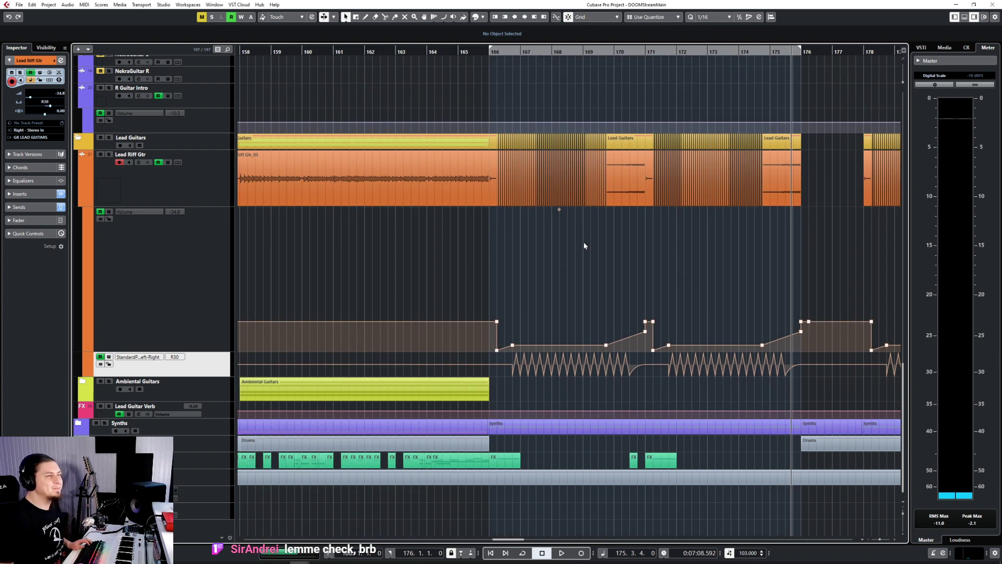
scroll(584, 242, right, 3)
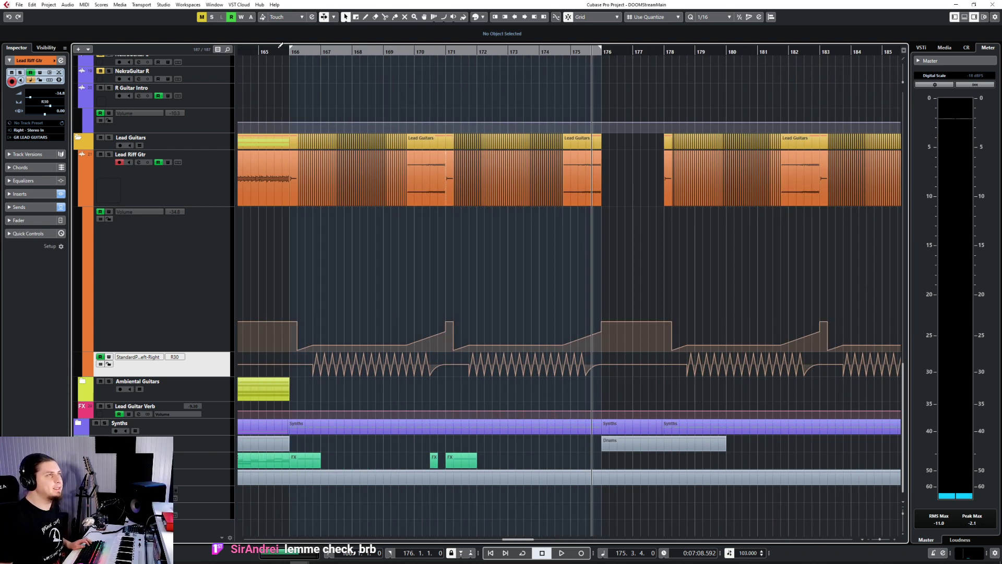
key(space)
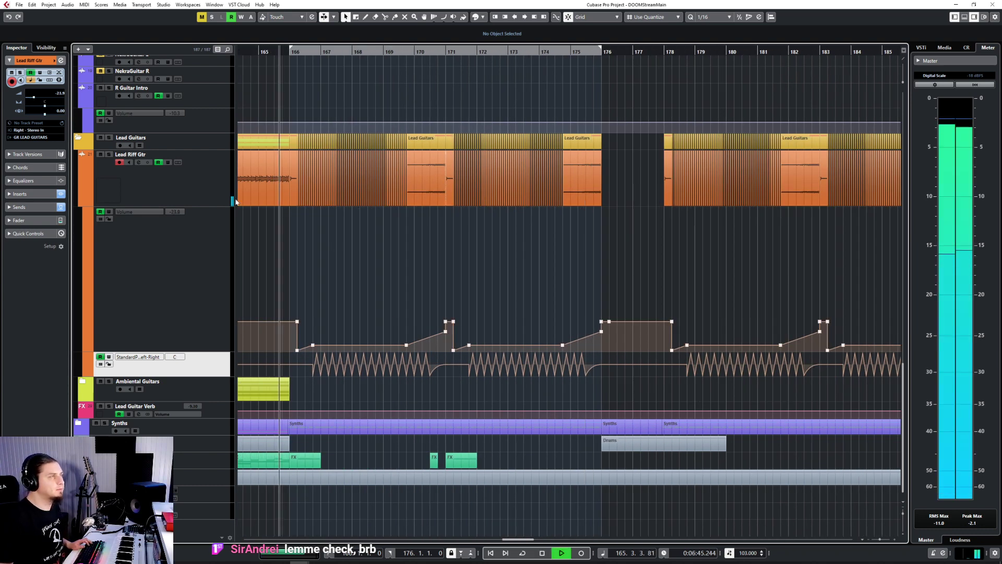
Collapse the Lead Guitars, Bass and Guitars folder tracks and stop playback.
click(77, 140)
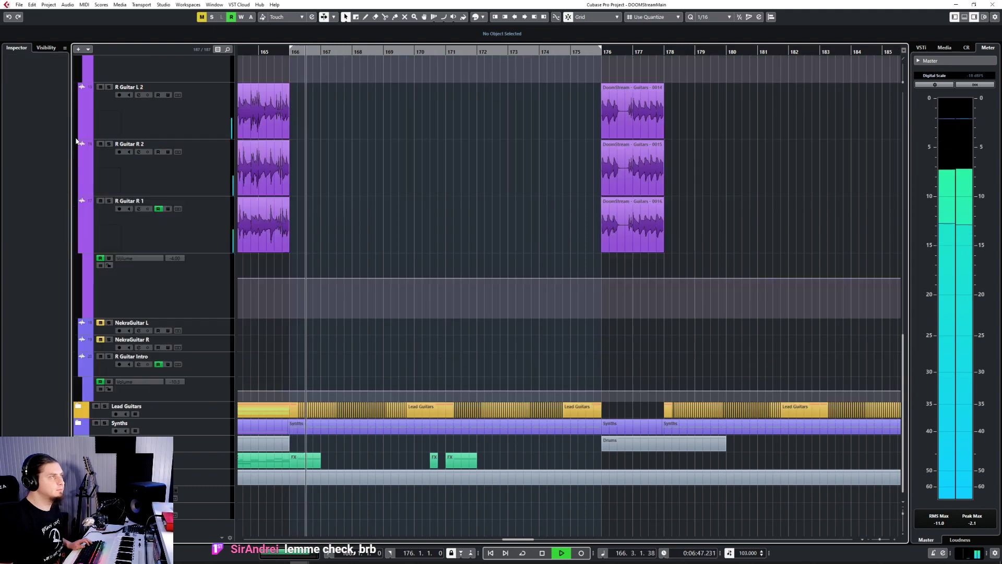
scroll(313, 235, up, 6)
scroll(276, 190, up, 3)
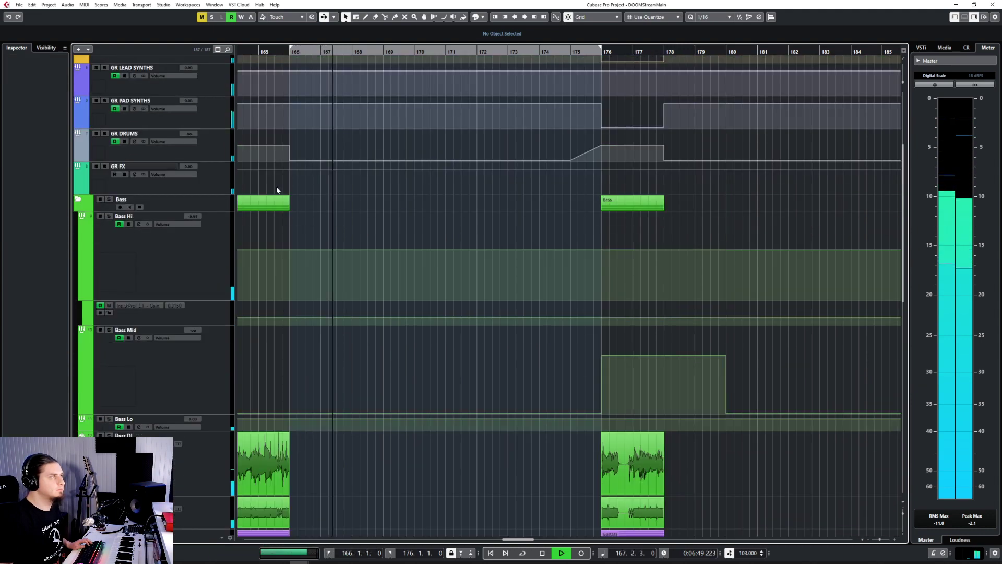
click(78, 200)
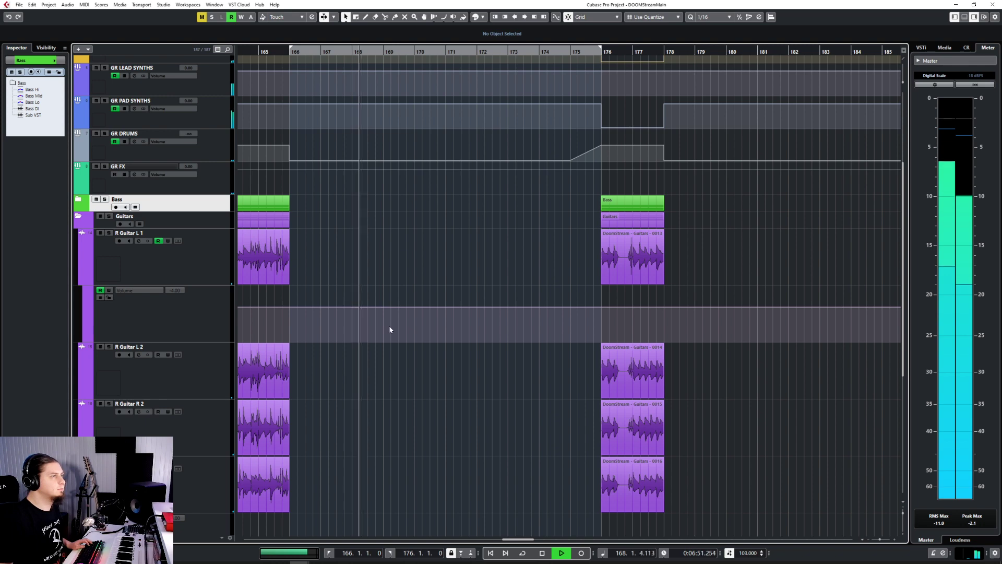
click(78, 216)
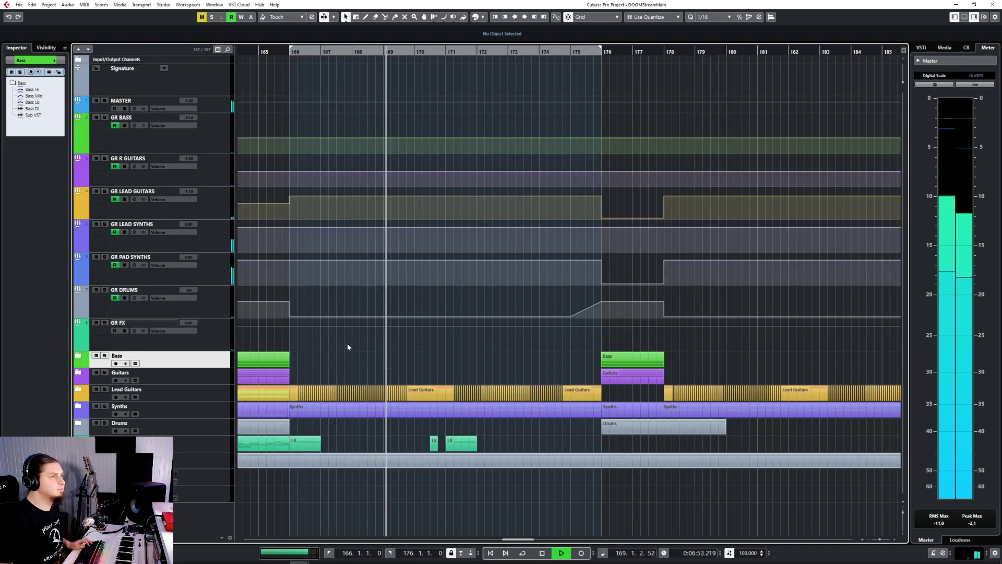
key(space)
Expand the Synths folder and its Pad Synths subfolder to reveal the ANA2 tracks.
click(79, 405)
scroll(353, 303, down, 3)
scroll(353, 303, down, 2)
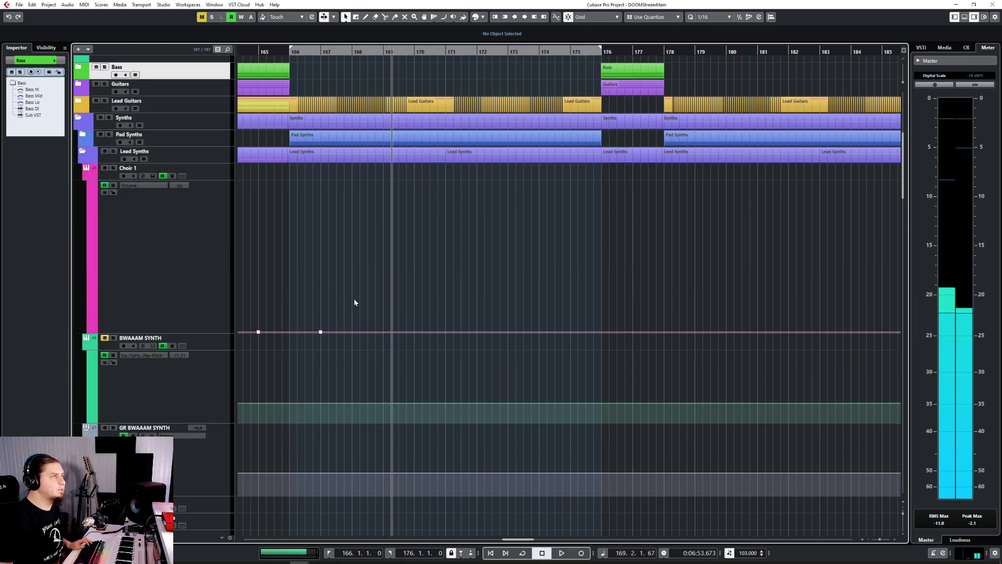
scroll(354, 303, up, 1)
click(83, 231)
scroll(254, 303, down, 5)
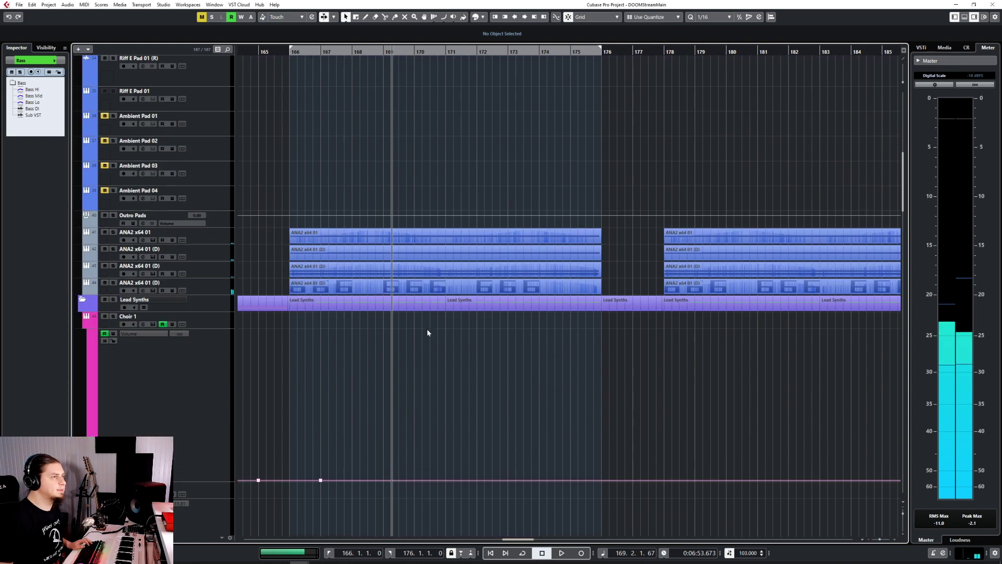
Go through the ANA2 x64 01 pad tracks one by one and inspect the first one's channel in the MixConsole.
ctrl+scroll(324, 314, up, 3)
click(205, 239)
click(211, 254)
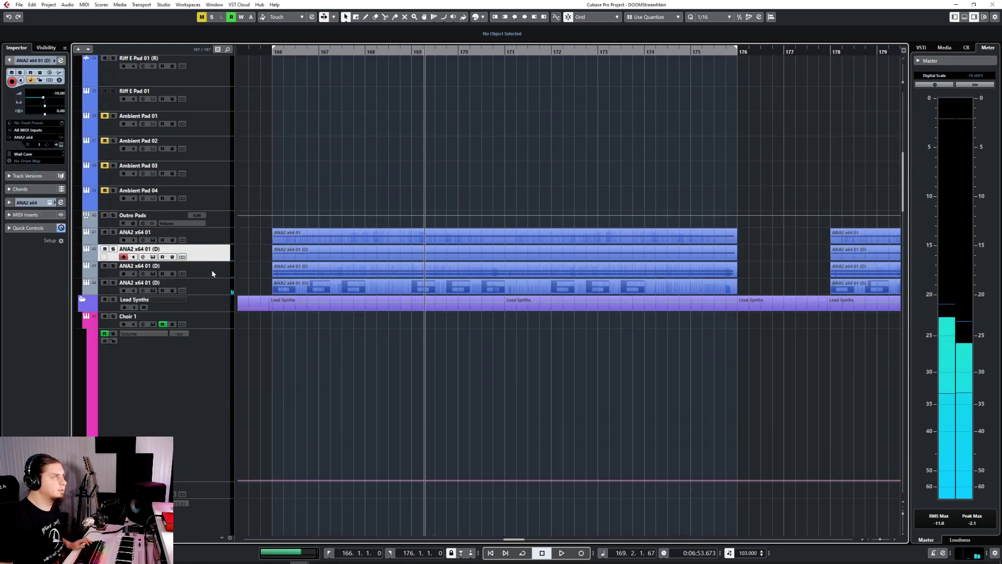
click(214, 271)
click(216, 288)
click(223, 238)
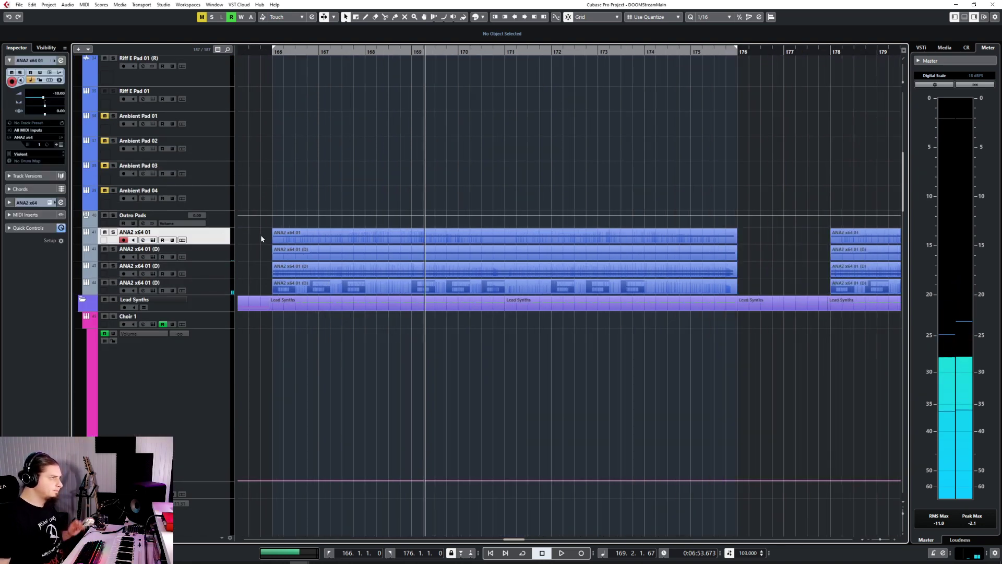
click(219, 219)
click(218, 230)
key(F3)
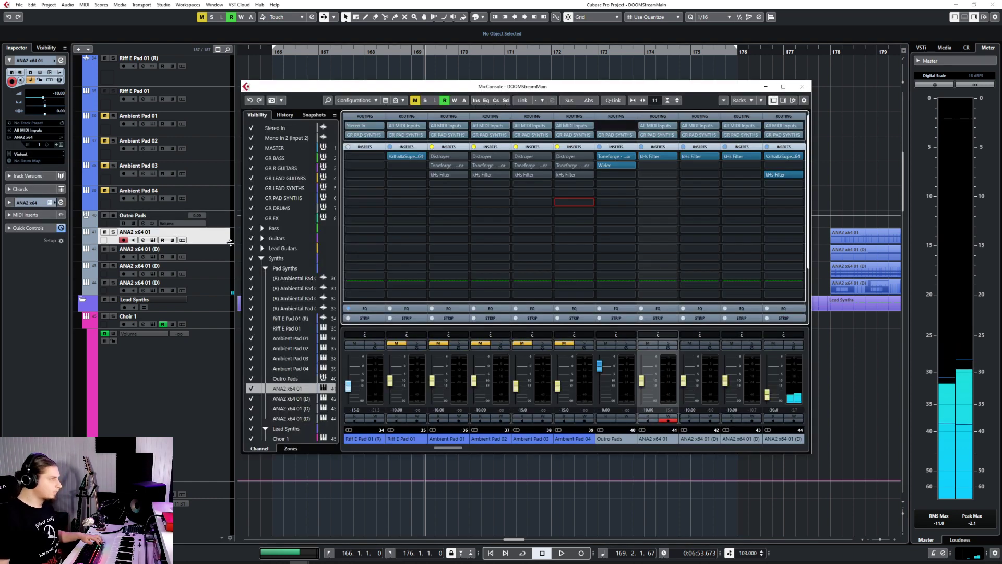
Enable EQ band 1 on the Outro Pads channel as a low-cut filter at about 280 Hz and close the MixConsole.
click(225, 218)
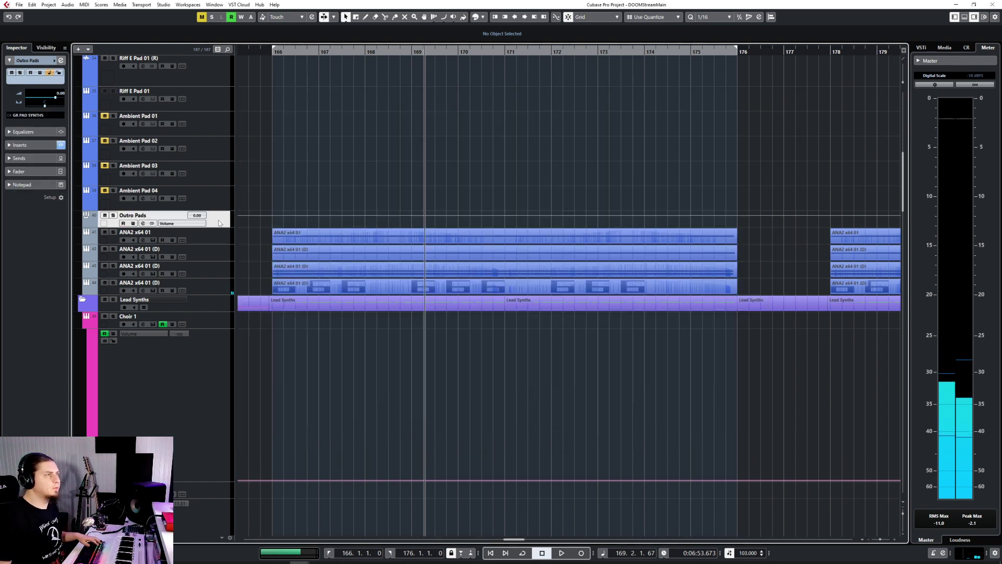
key(F3)
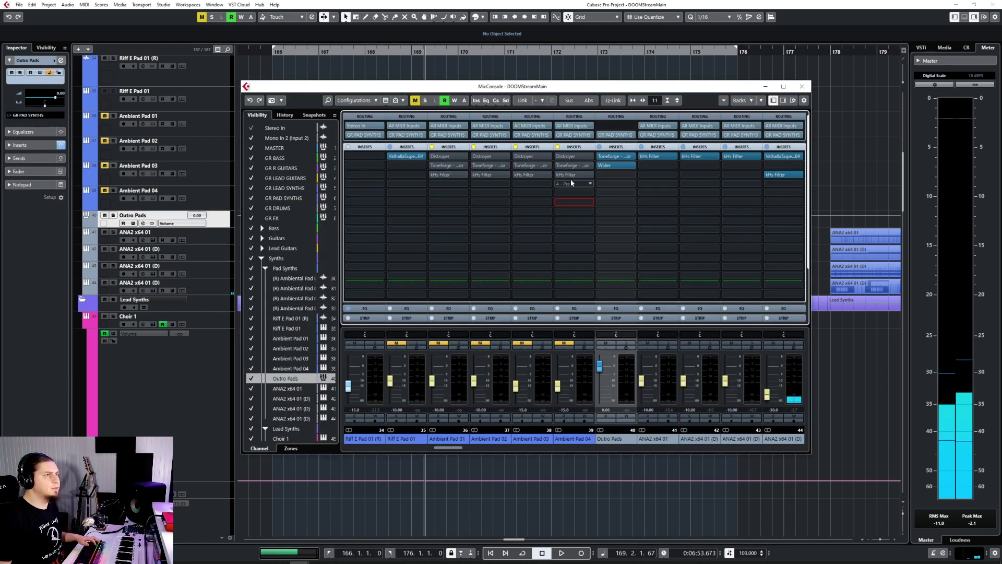
click(611, 309)
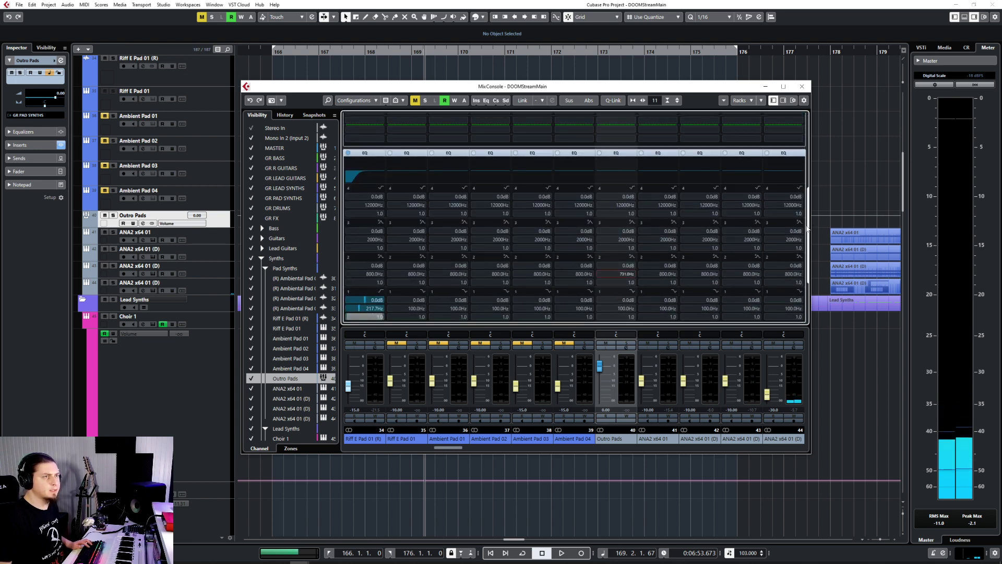
scroll(621, 261, down, 1)
click(600, 264)
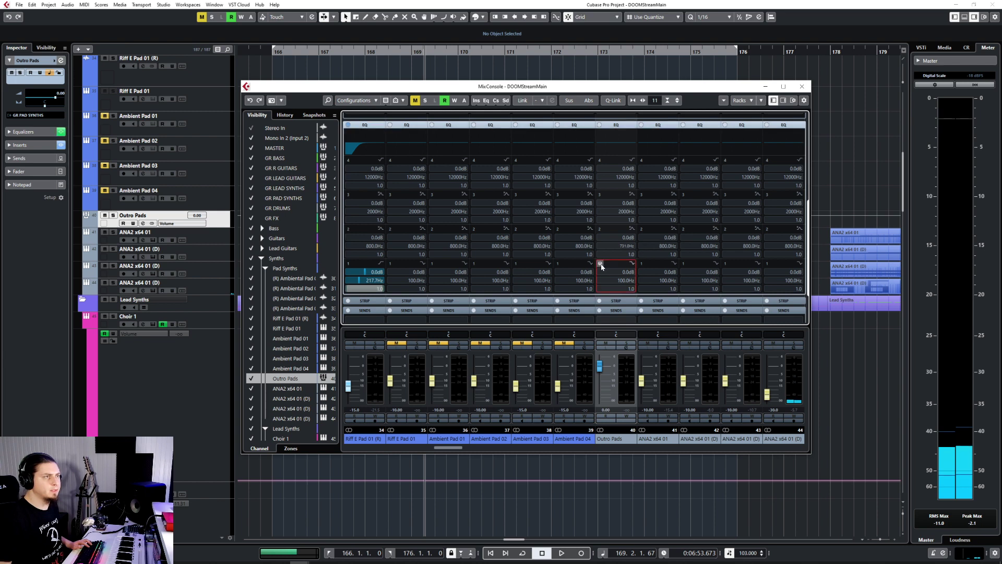
click(632, 263)
click(640, 290)
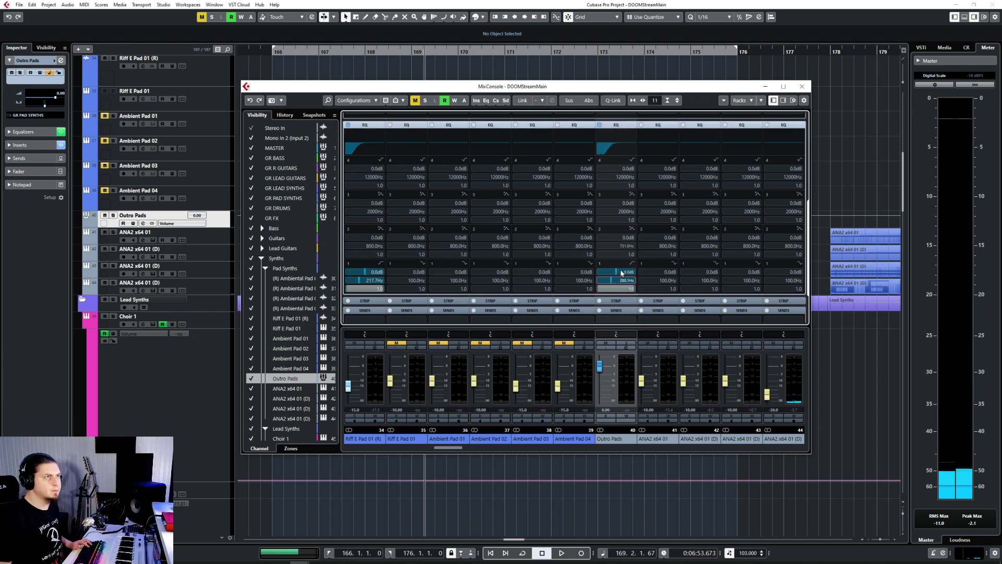
click(801, 86)
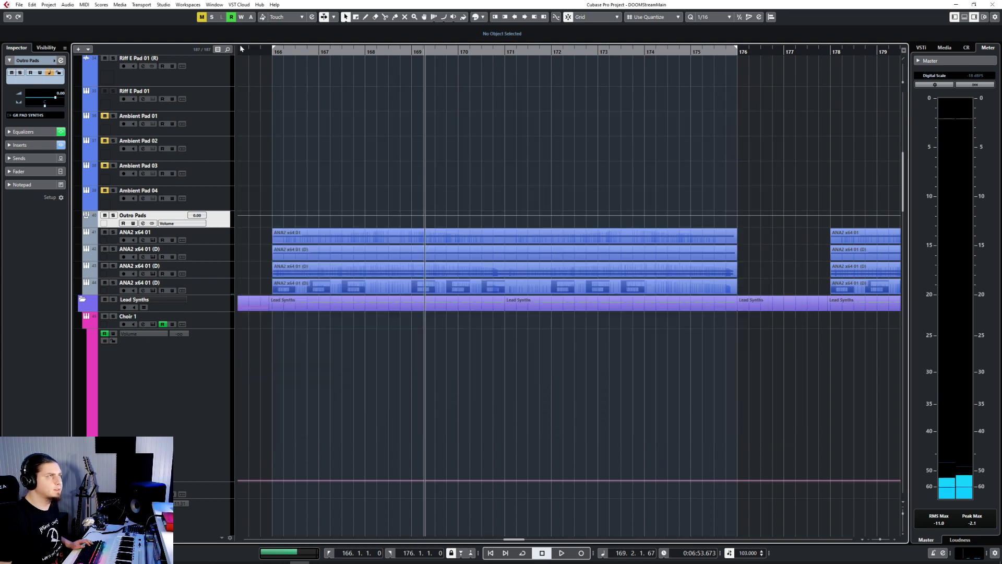
Play back the section between bars 169 and 174 to hear the filtered Outro Pads, looking over the group tracks.
key(KP_1)
key(space)
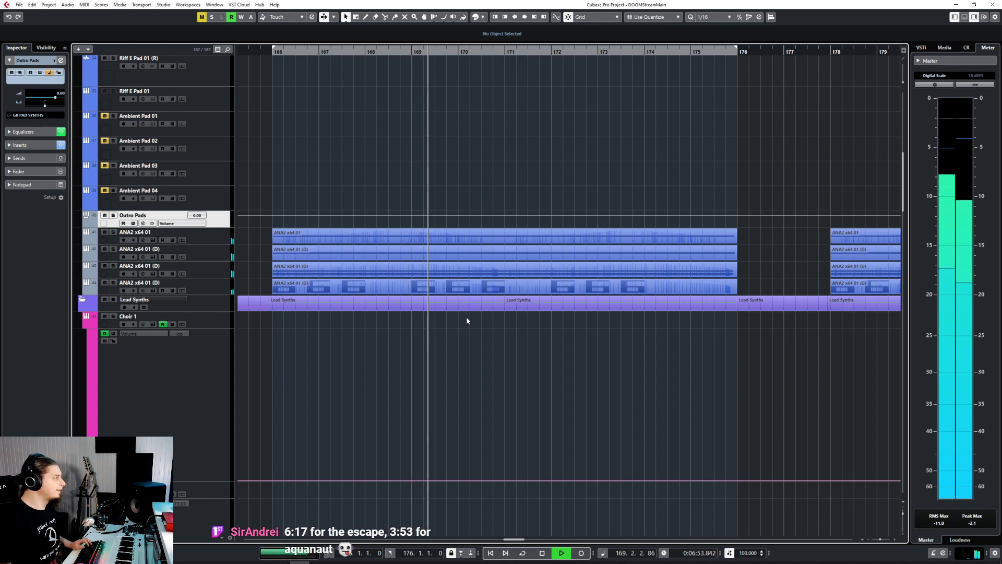
key(space)
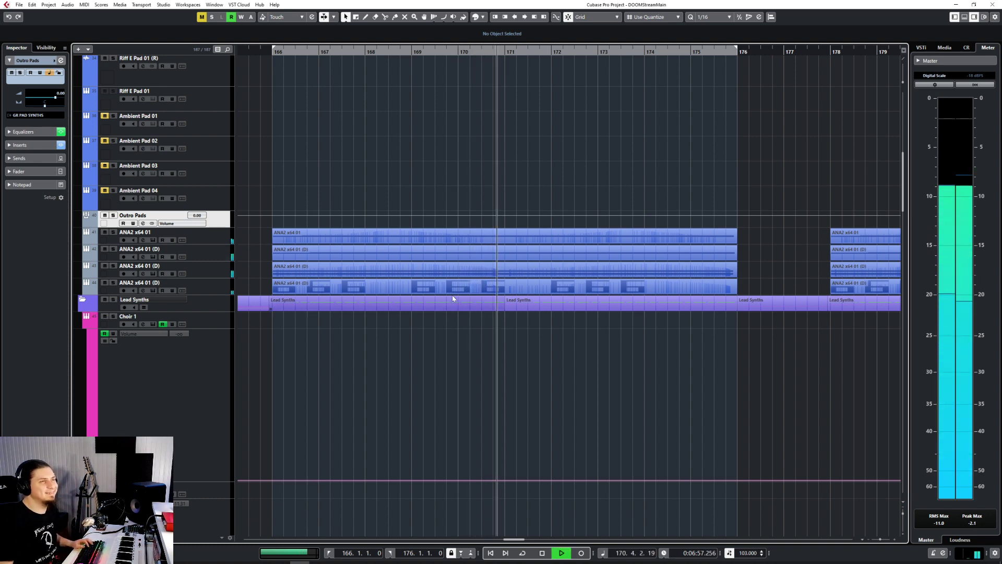
click(491, 53)
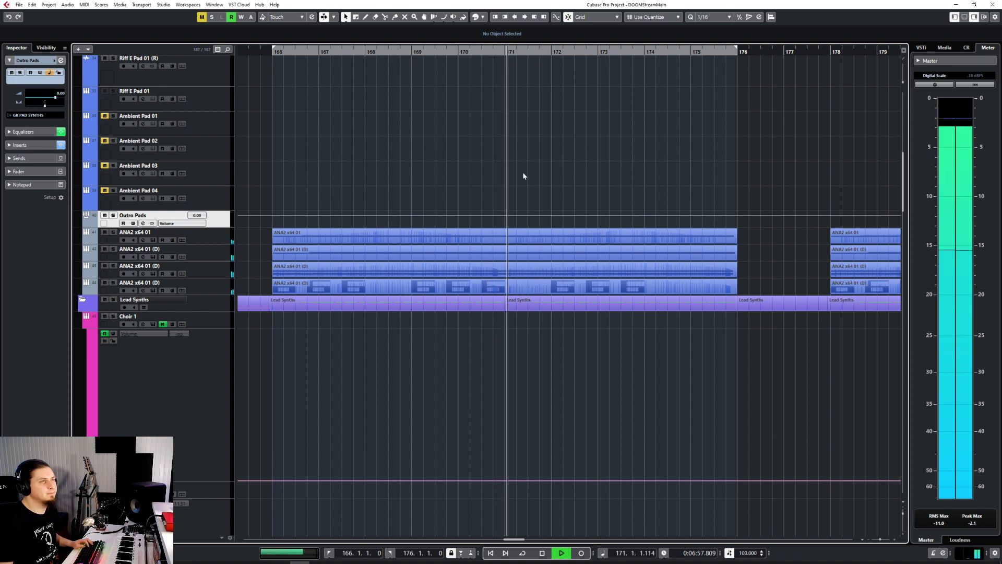
scroll(523, 175, up, 15)
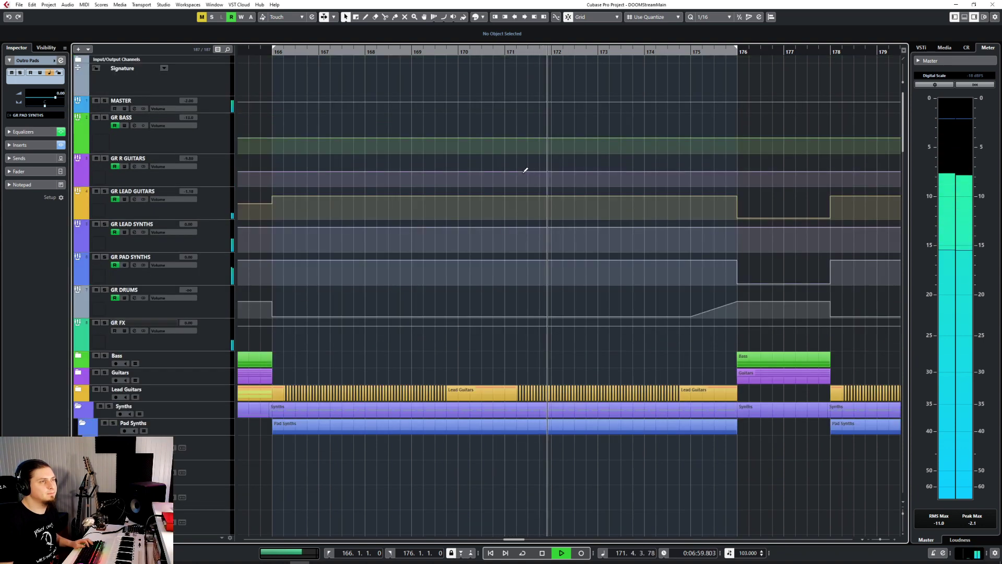
scroll(523, 172, down, 15)
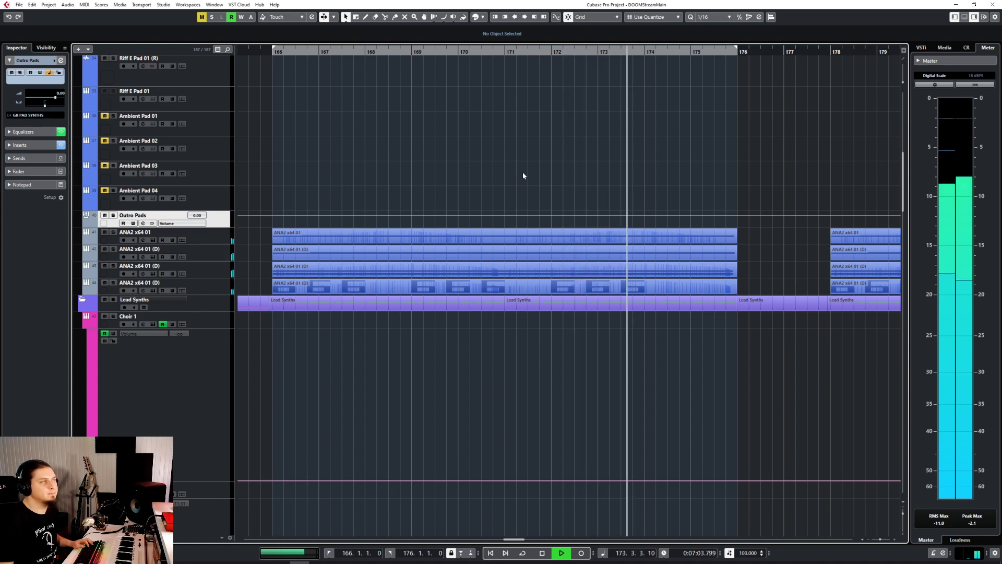
Stop playback and show the first ANA2 x64 01 track's channel in the MixConsole.
click(217, 236)
key(space)
key(F3)
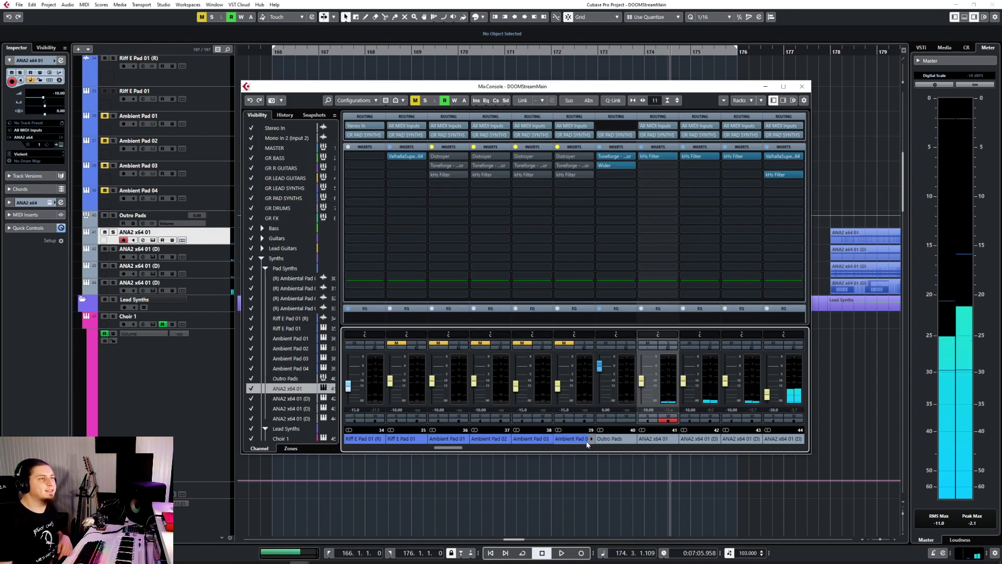
Route the outputs of the first two ANA2 x64 01 channels to the Outro Pads group in the MixConsole.
drag(459, 449, 465, 450)
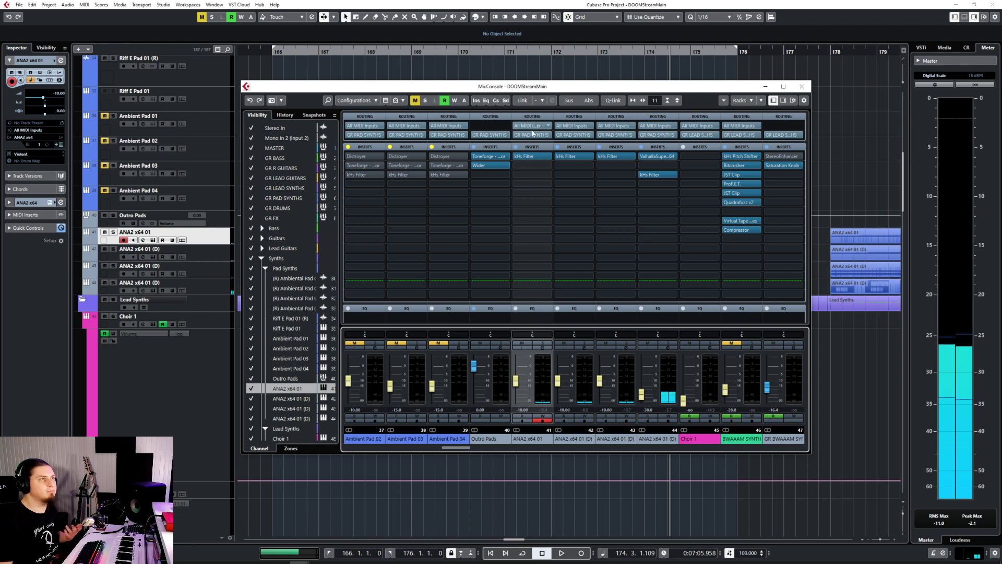
click(541, 135)
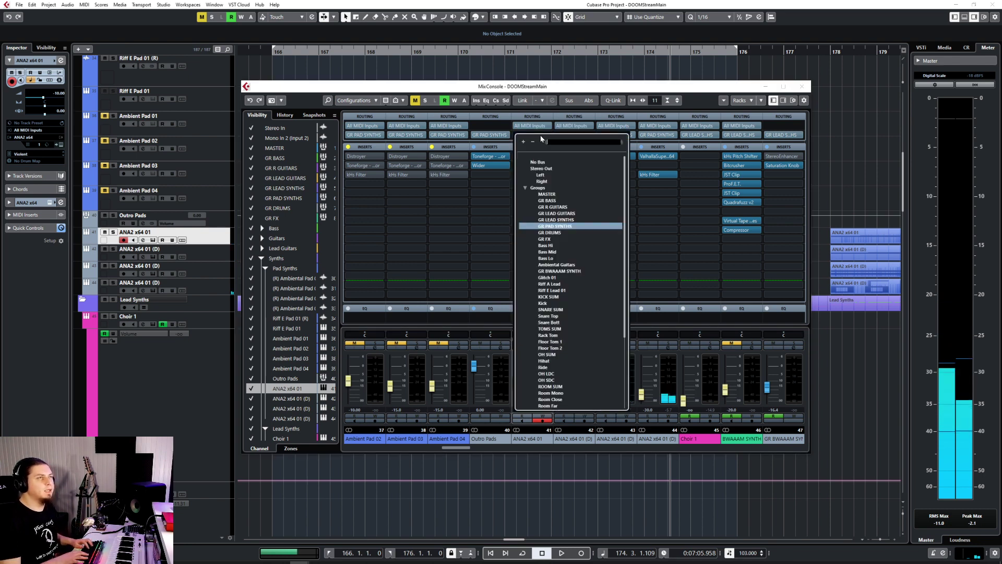
text(out)
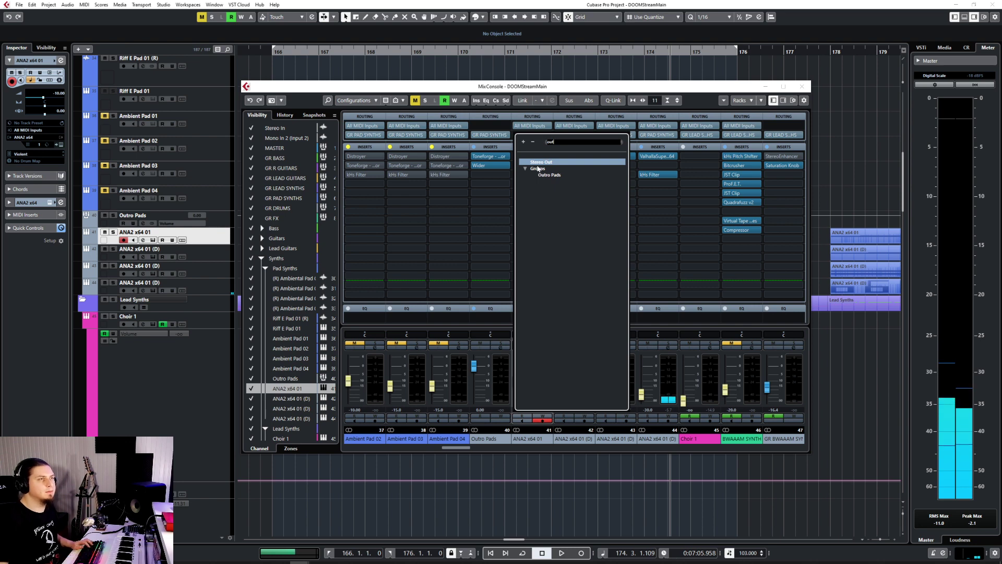
click(547, 174)
click(587, 136)
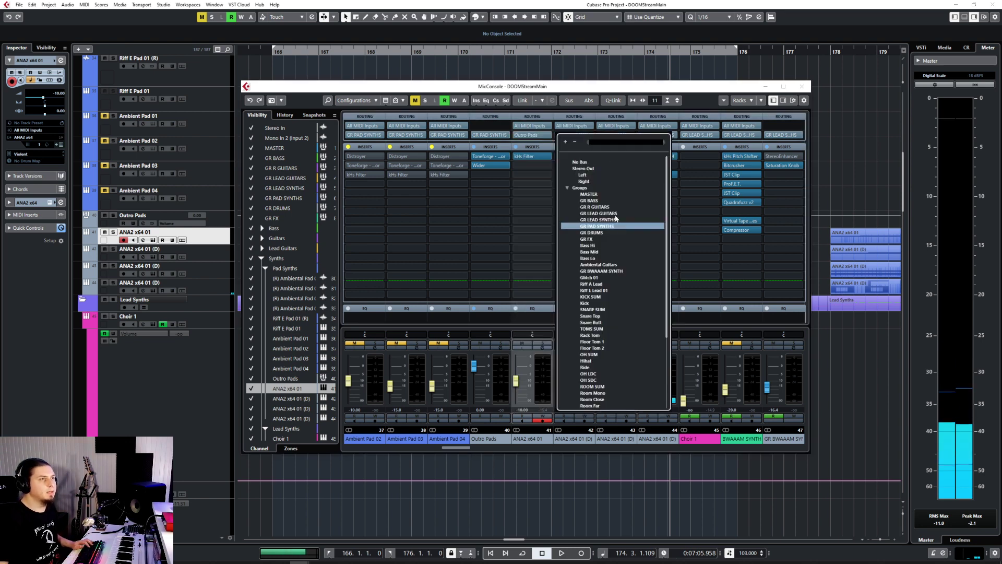
text(outro)
key(Return)
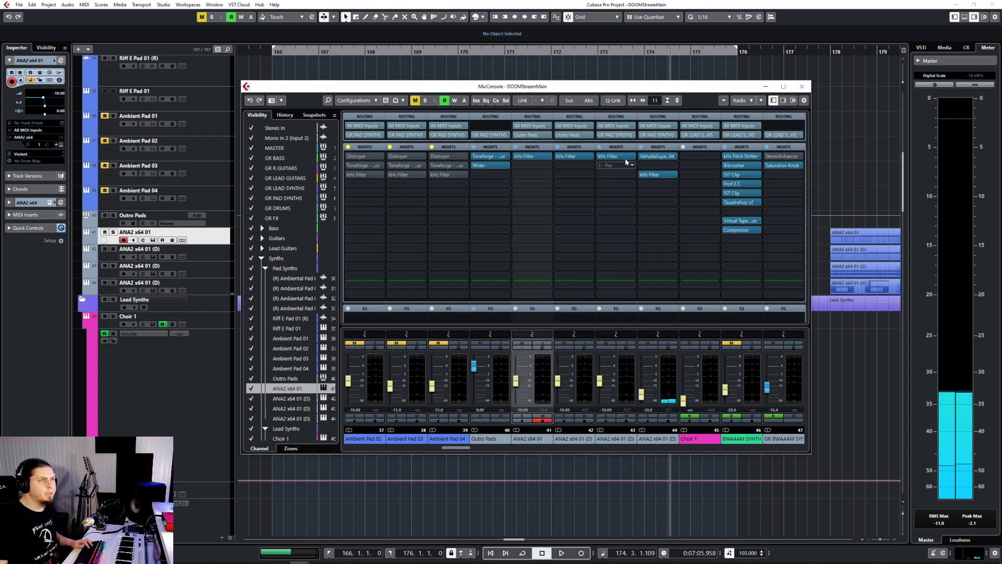
Route the remaining two ANA2 x64 01 (D) channels to the Outro Pads group and close the MixConsole.
click(626, 137)
text(pad)
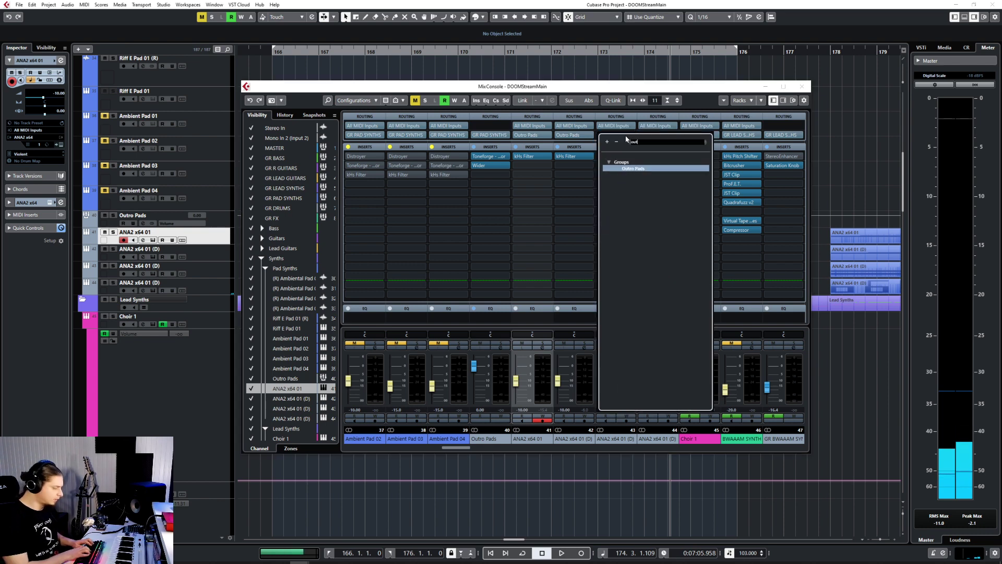
key(Return)
click(672, 137)
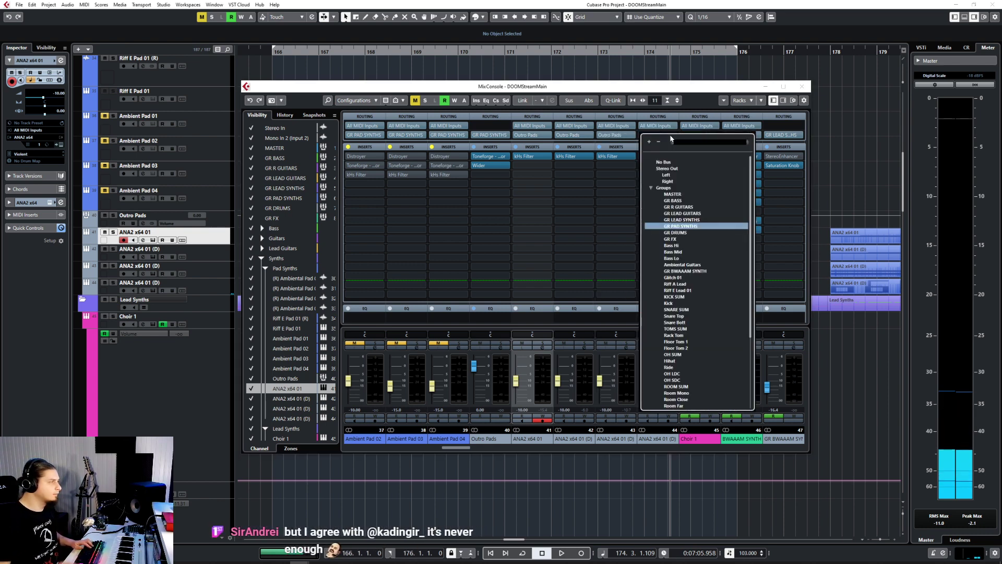
text(outro)
key(Return)
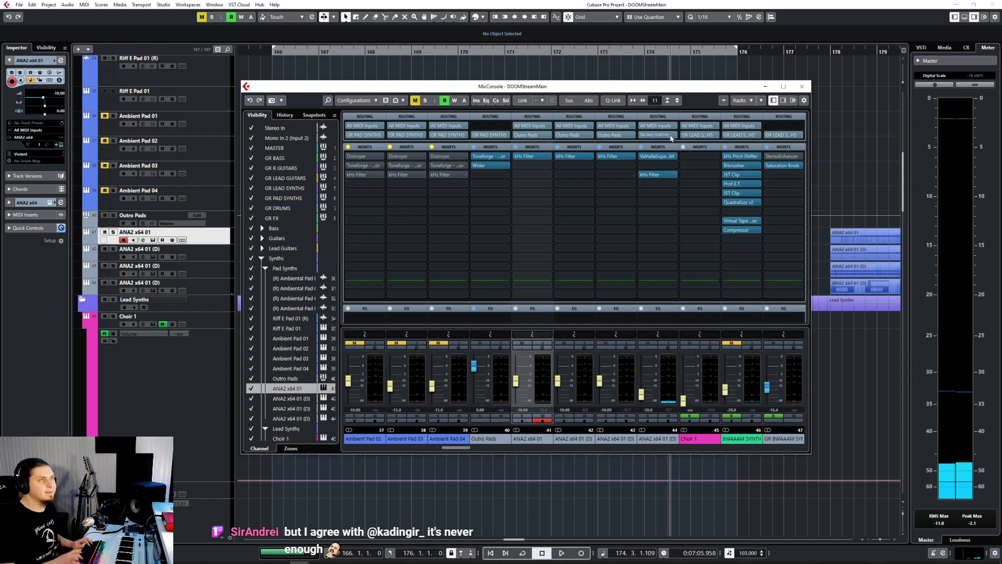
click(801, 87)
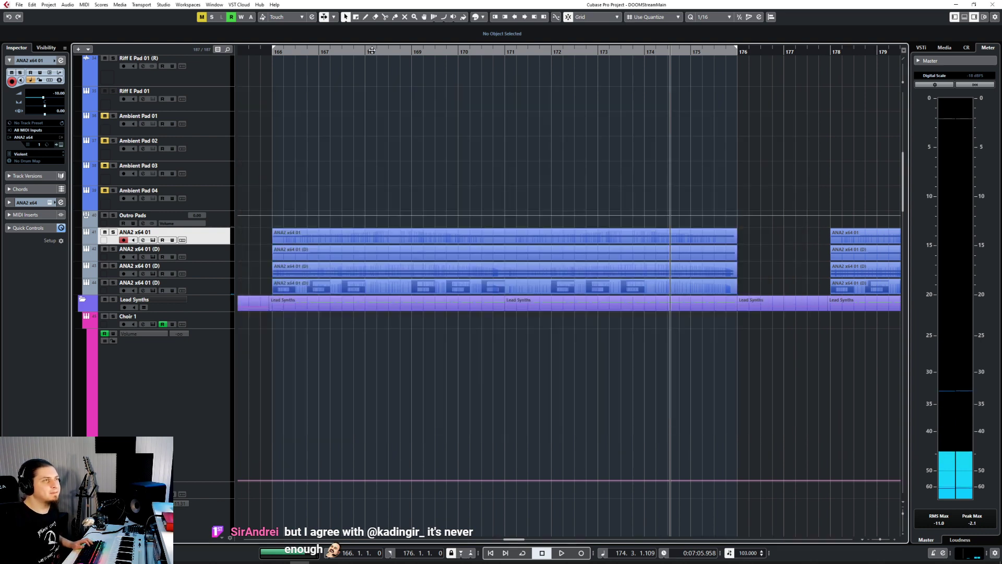
During playback from just before bar 166, adjust the input level of the Outro Pads' Toneforge - Misha Mansoor insert and close the plug-in and MixConsole.
click(257, 50)
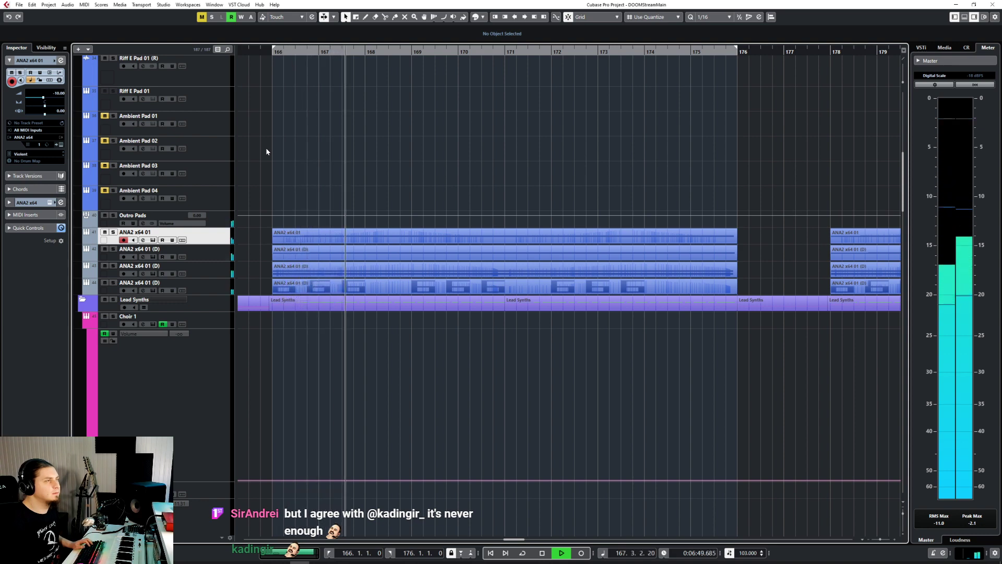
click(226, 222)
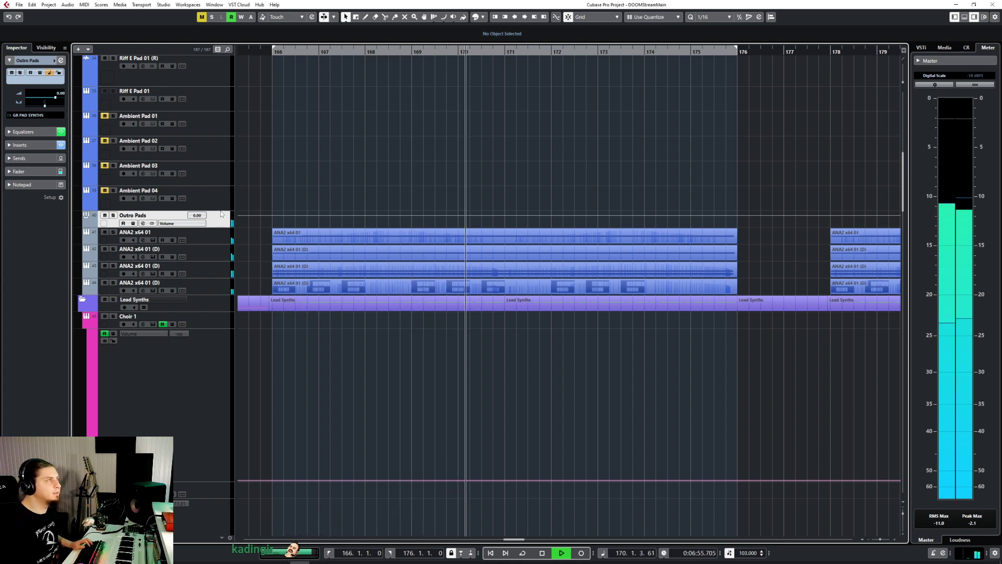
key(F3)
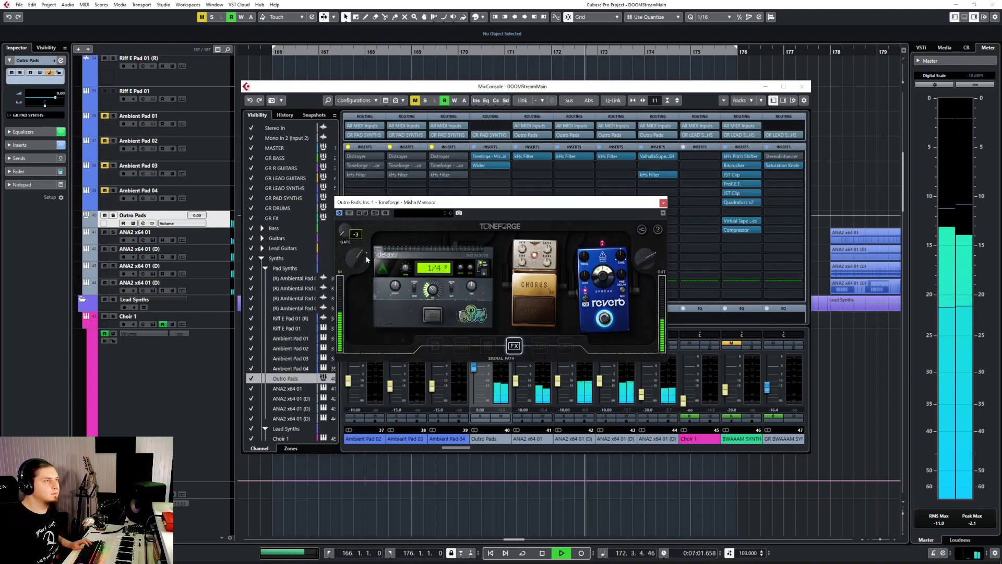
scroll(368, 258, up, 1)
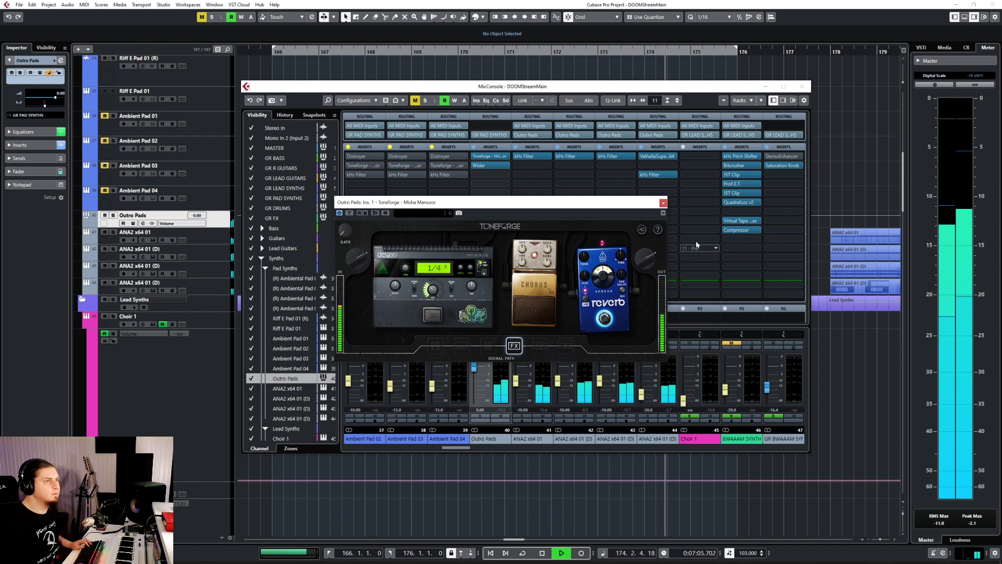
click(662, 203)
click(801, 84)
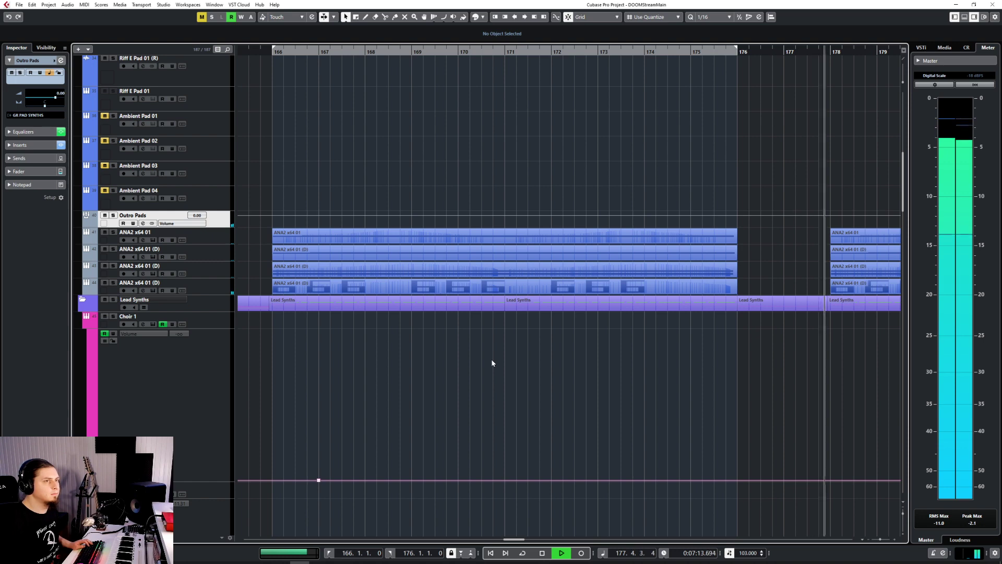
key(g)
key(g)
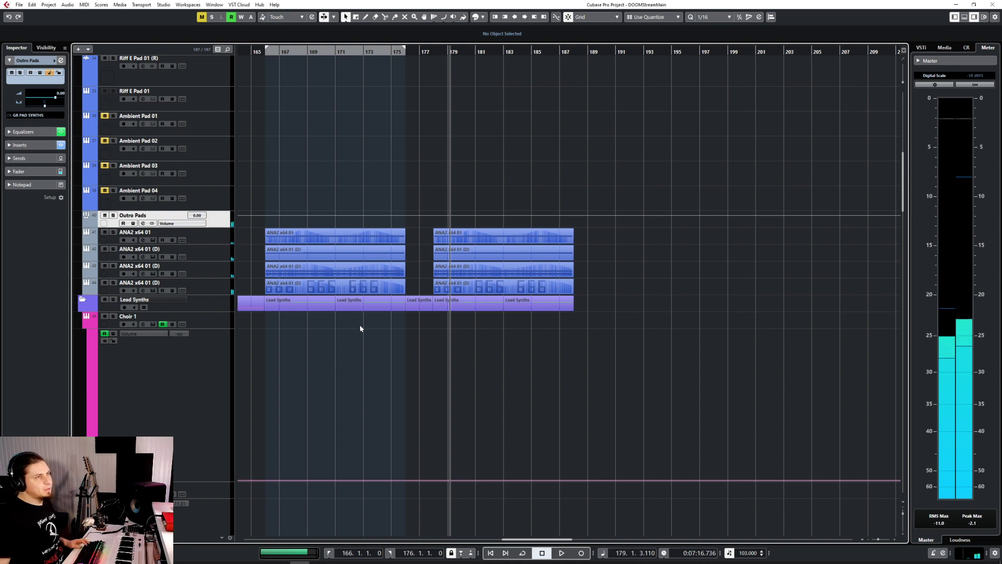
key(h)
key(h)
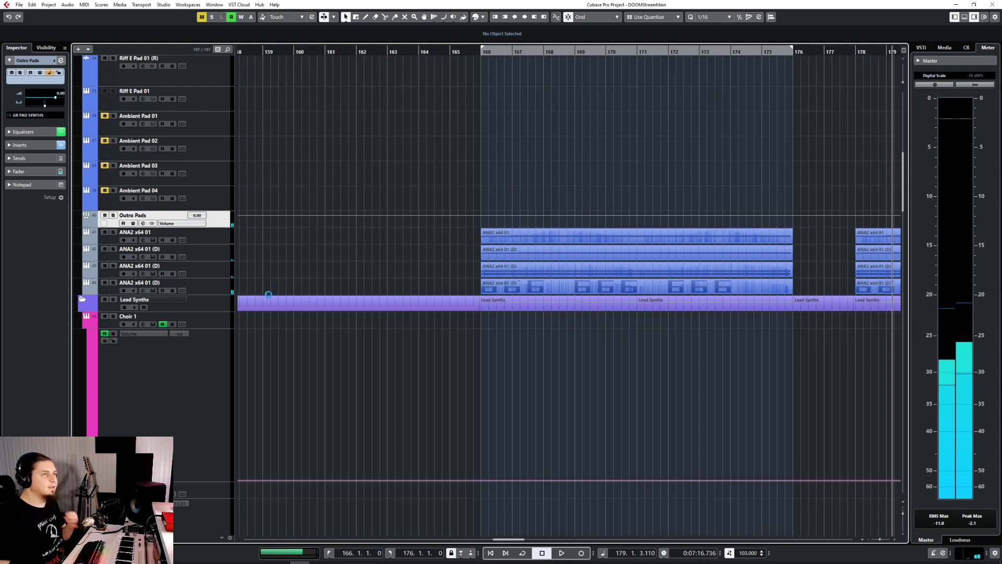
click(210, 237)
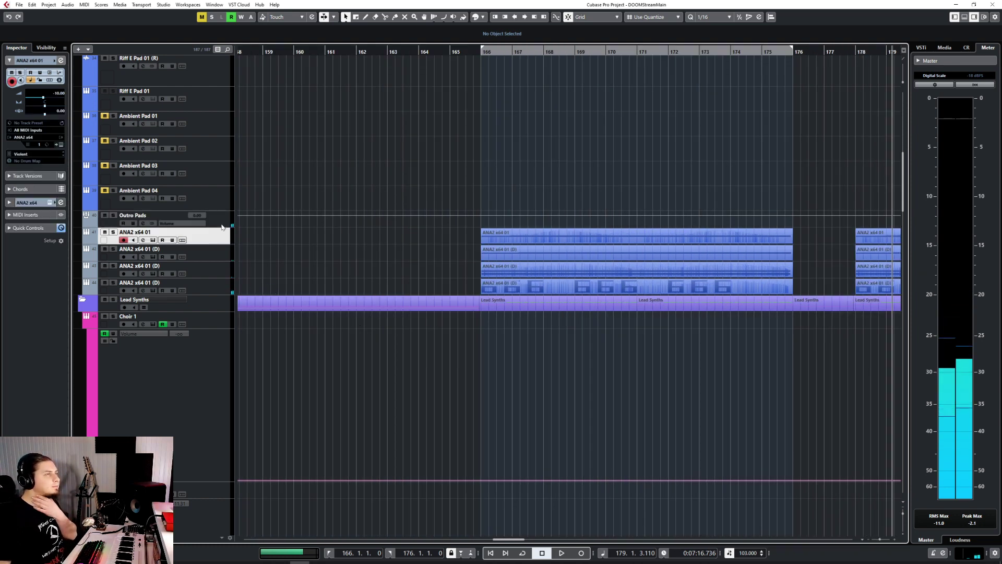
click(222, 224)
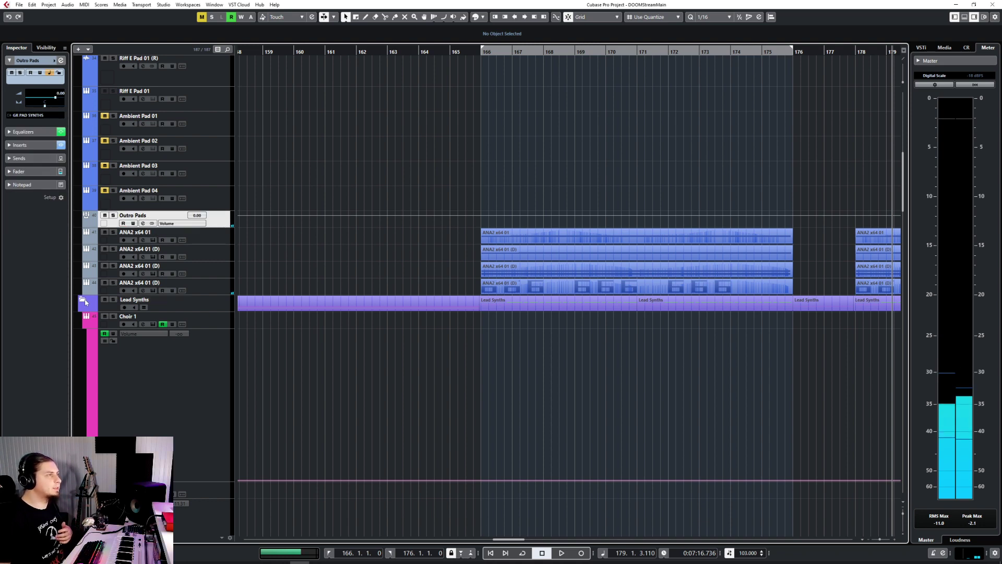
scroll(381, 341, up, 3)
scroll(382, 343, down, 3)
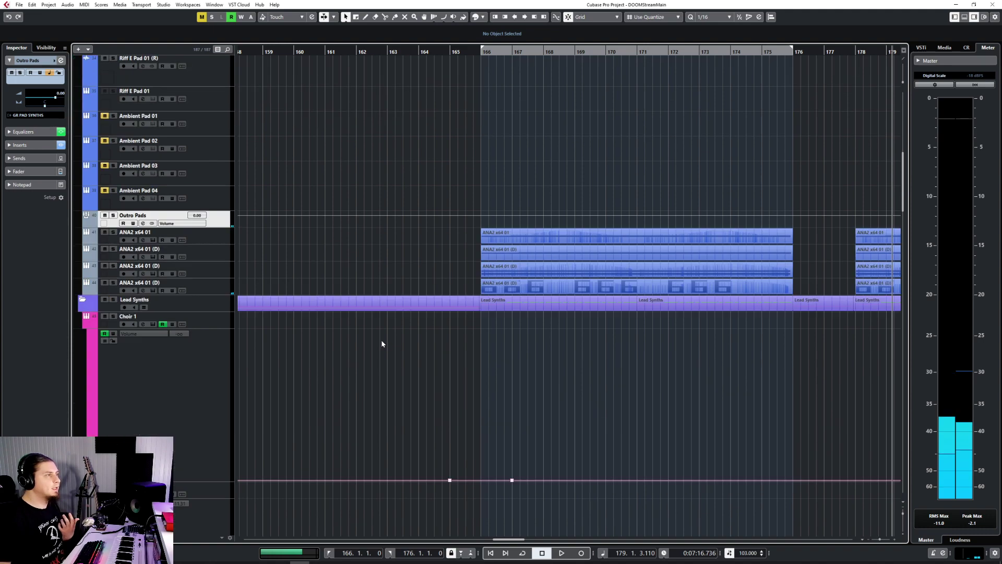
click(211, 290)
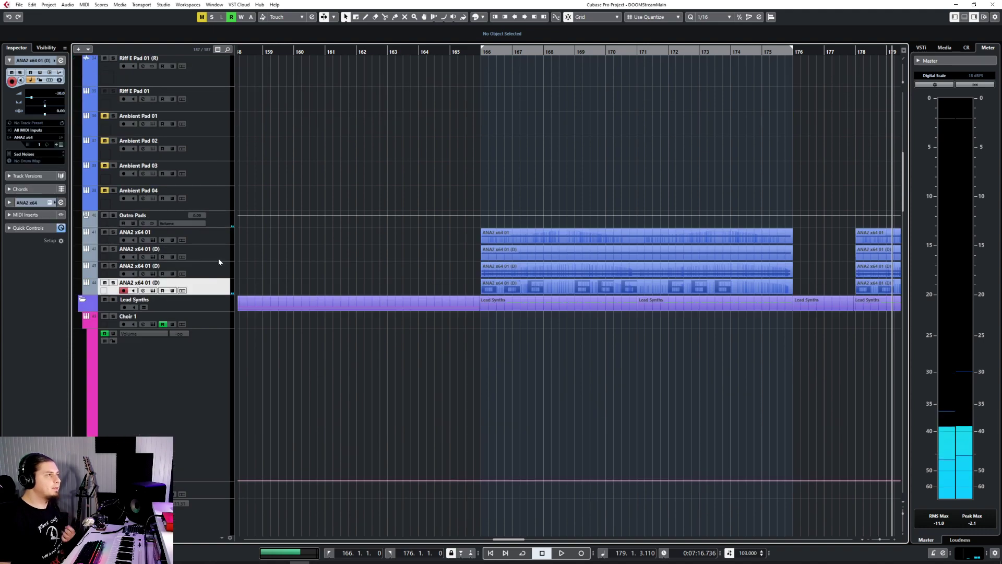
right_click(222, 291)
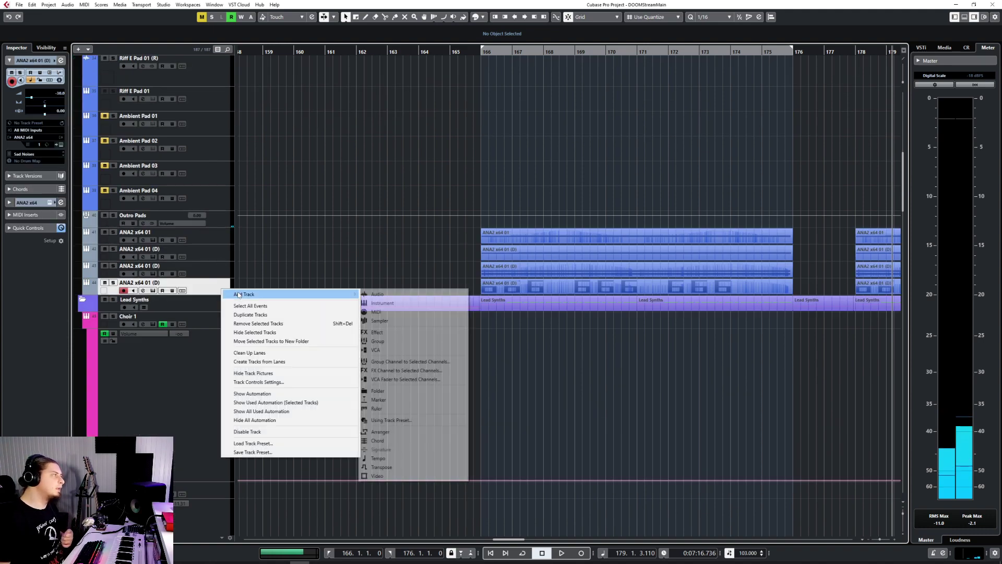
click(258, 269)
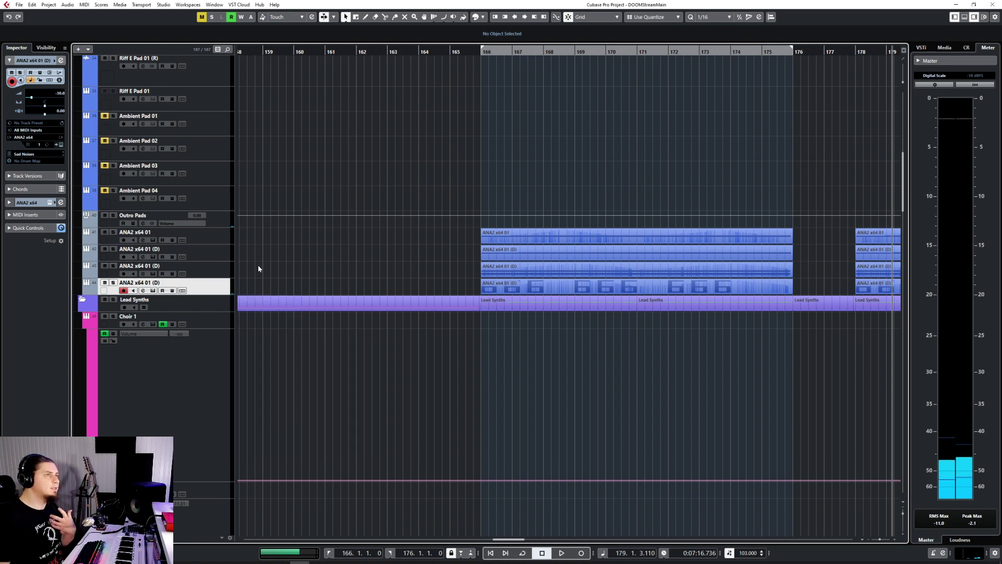
Place the playback cursor just before bar 166 and collapse the Pad Synths and Lead Synths folder tracks.
click(479, 54)
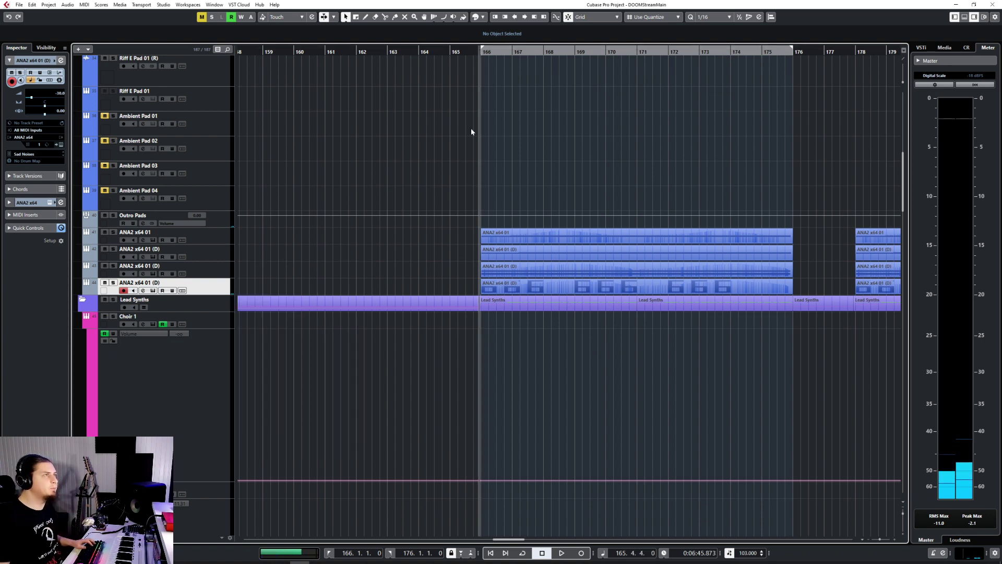
scroll(340, 230, up, 4)
click(82, 136)
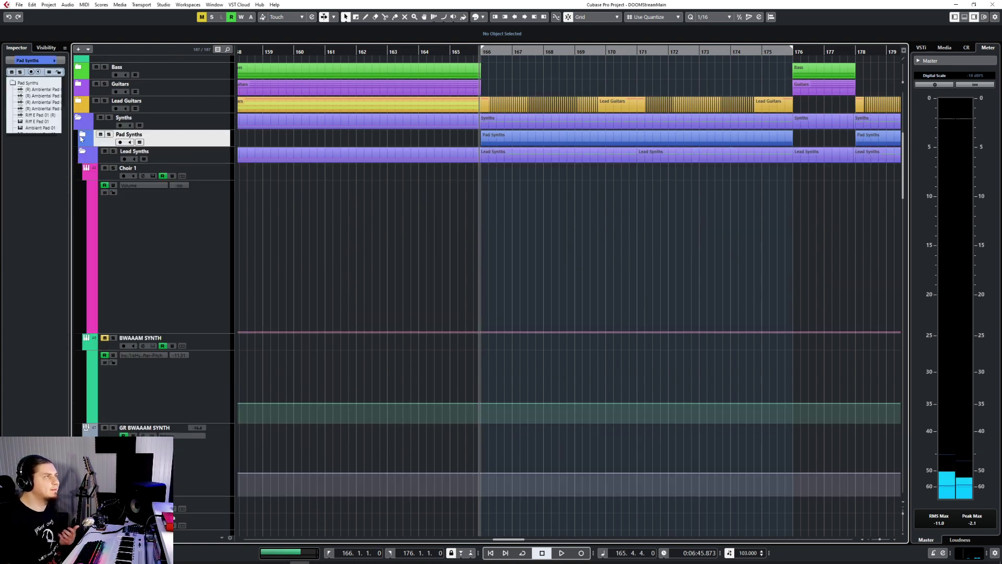
click(82, 152)
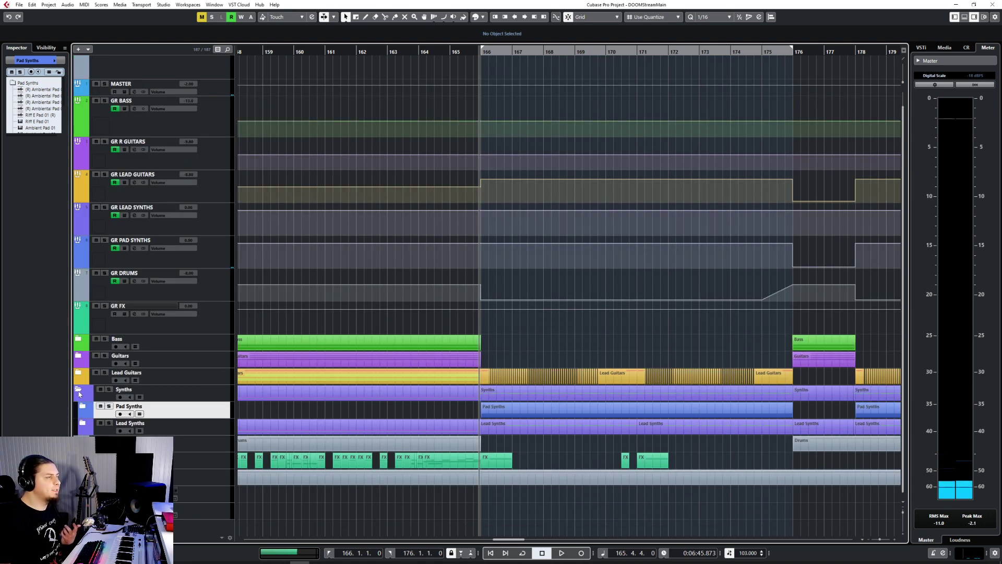
click(83, 424)
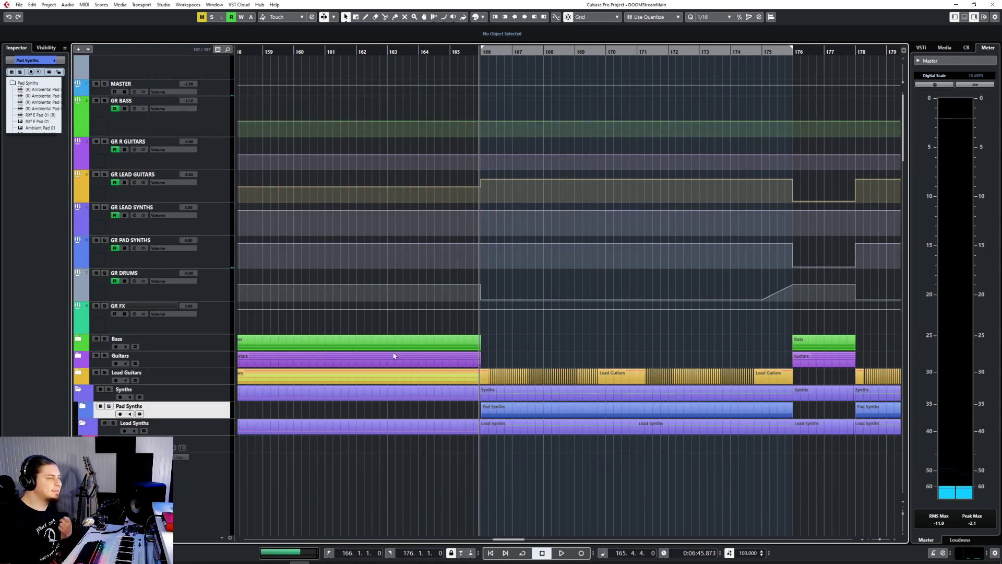
scroll(399, 351, down, 5)
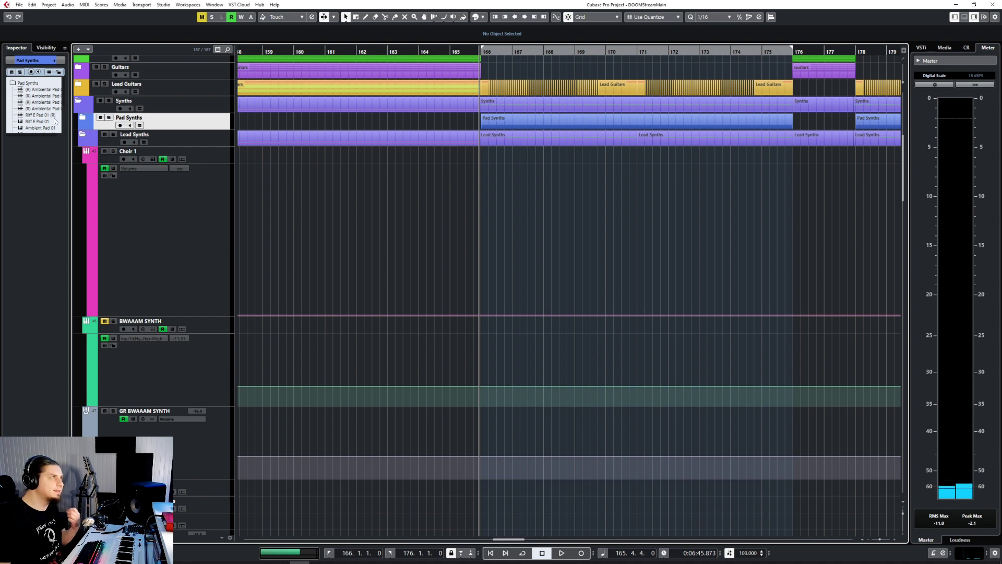
click(82, 138)
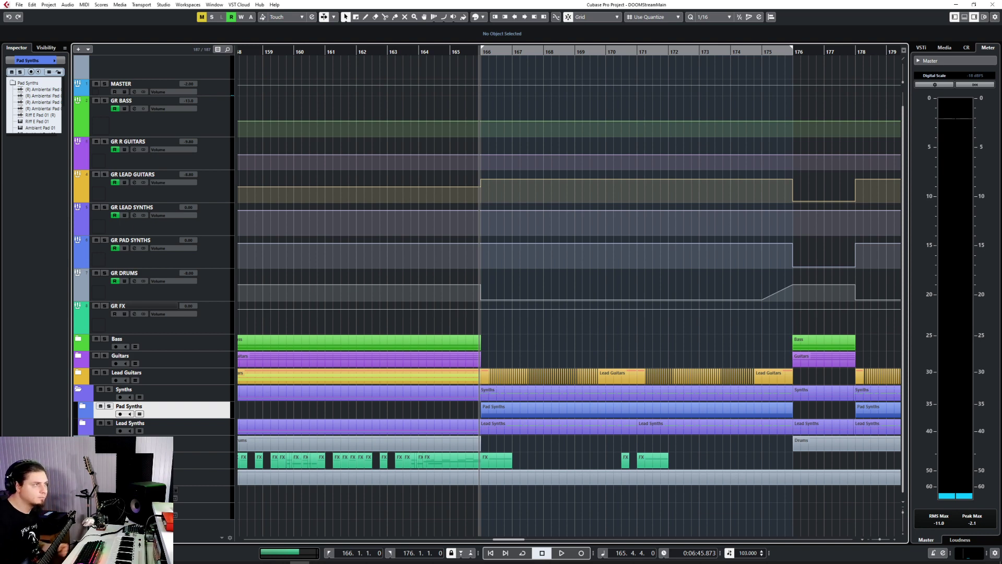
Play back the outro repeatedly from just before bar 166, letting the last pass run to bar 186 before stopping.
click(465, 51)
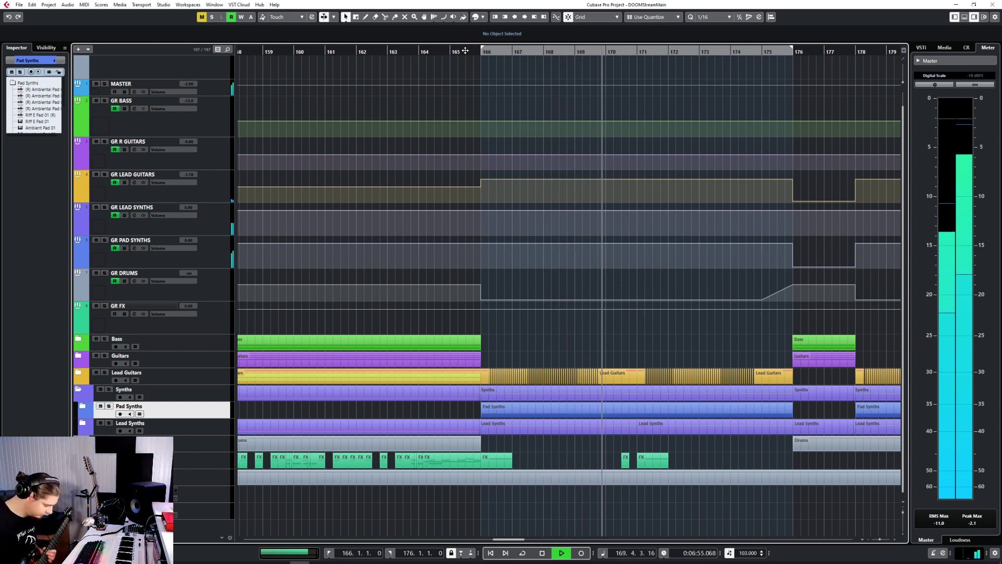
click(462, 52)
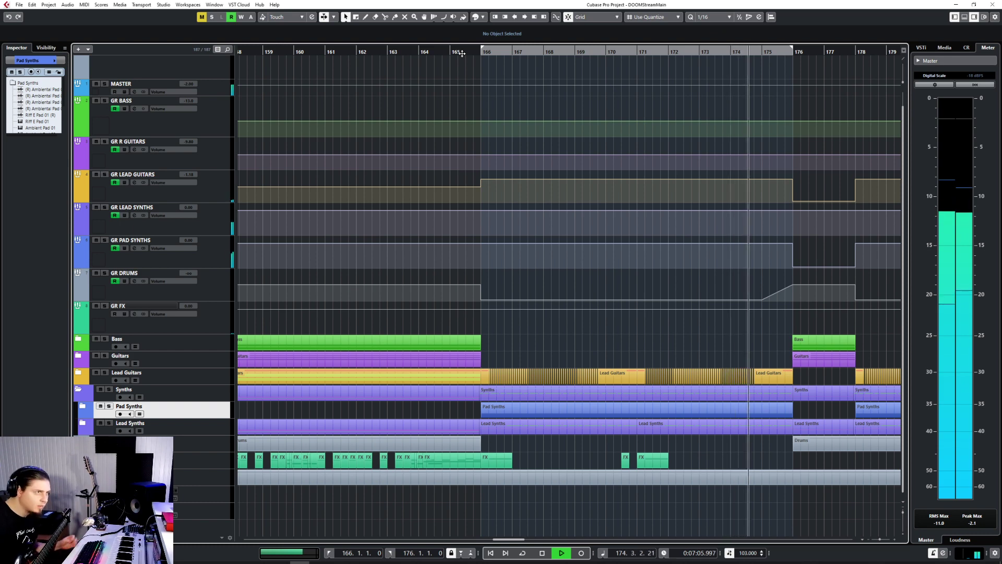
key(space)
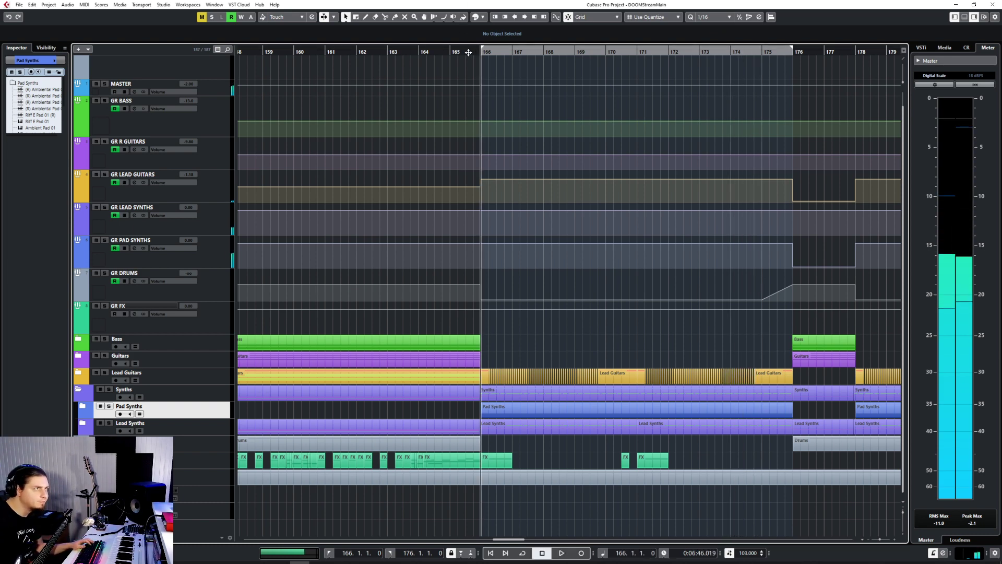
click(467, 52)
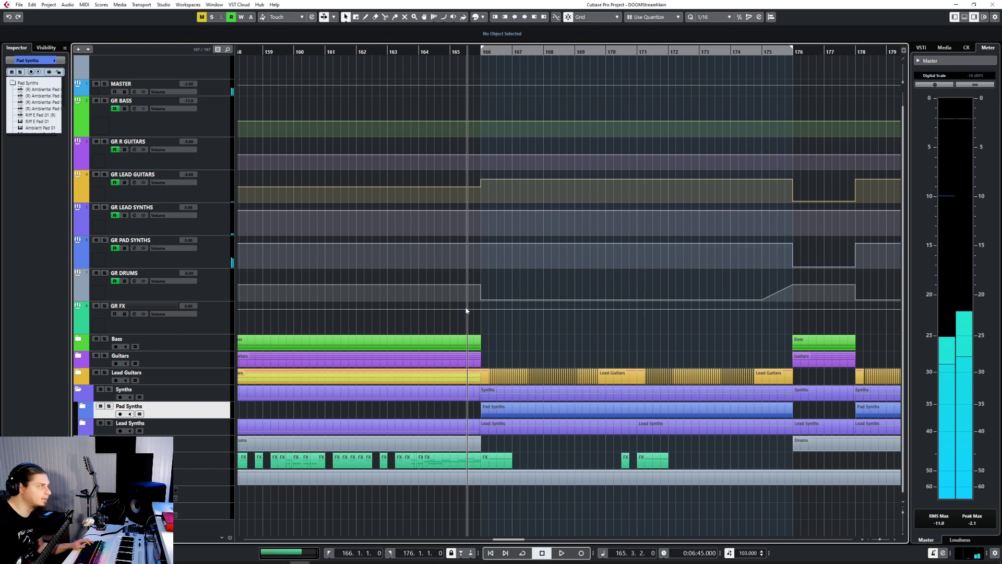
key(space)
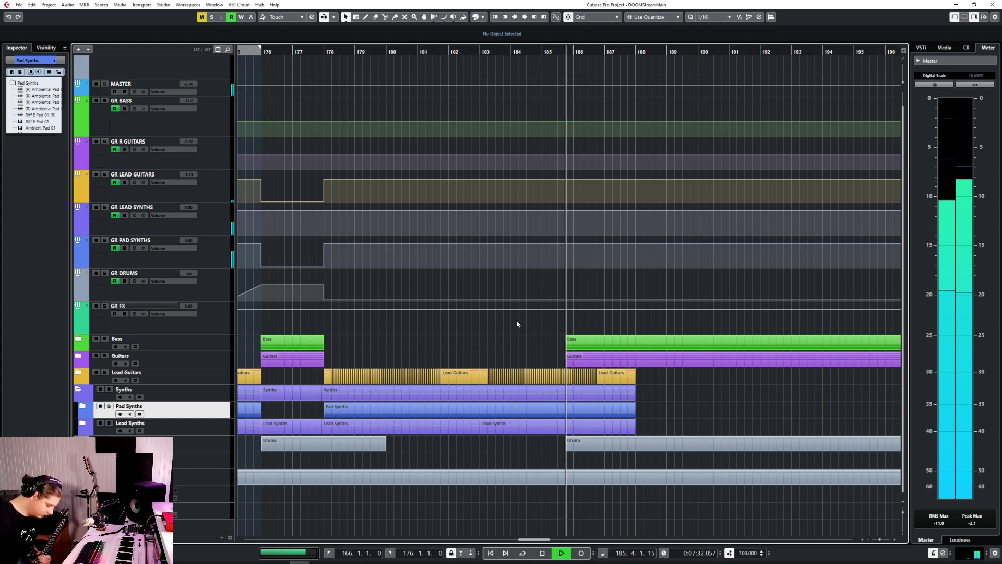
key(space)
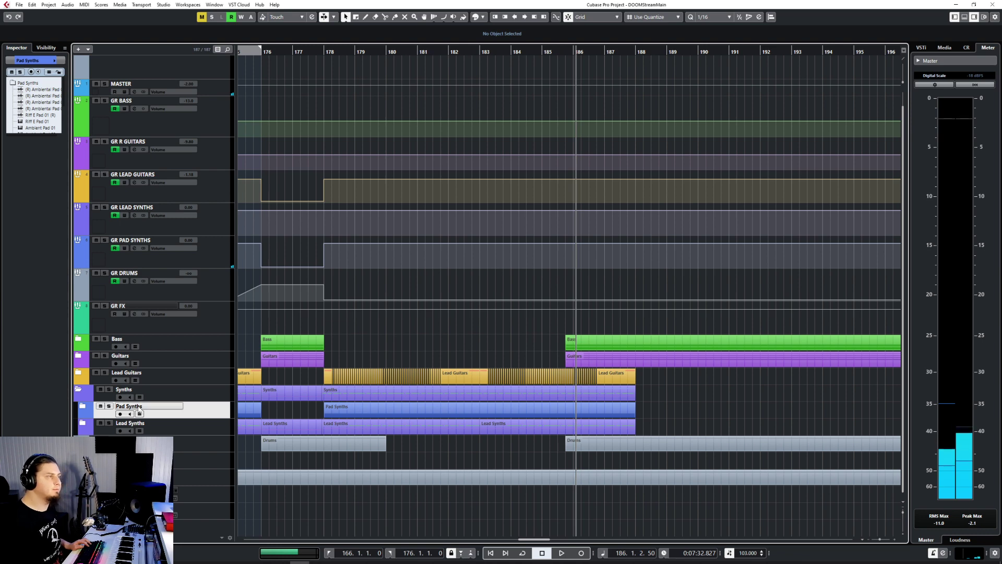
right_click(226, 416)
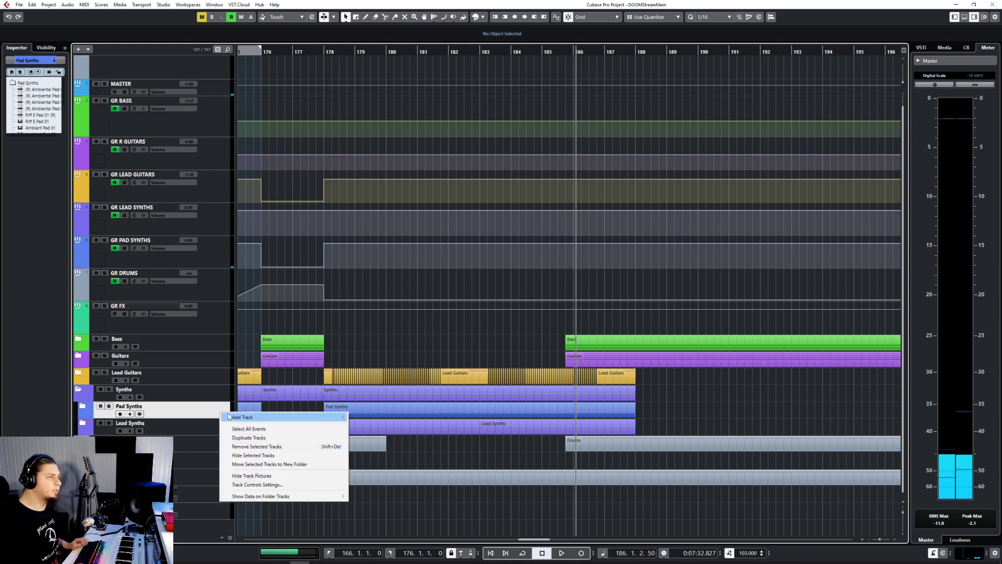
mouse_move(229, 417)
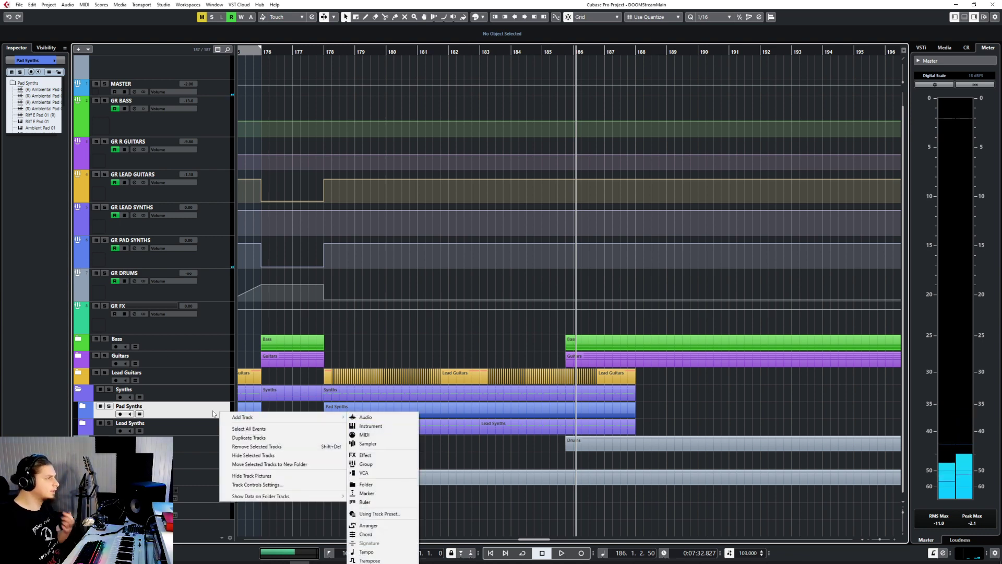
click(194, 428)
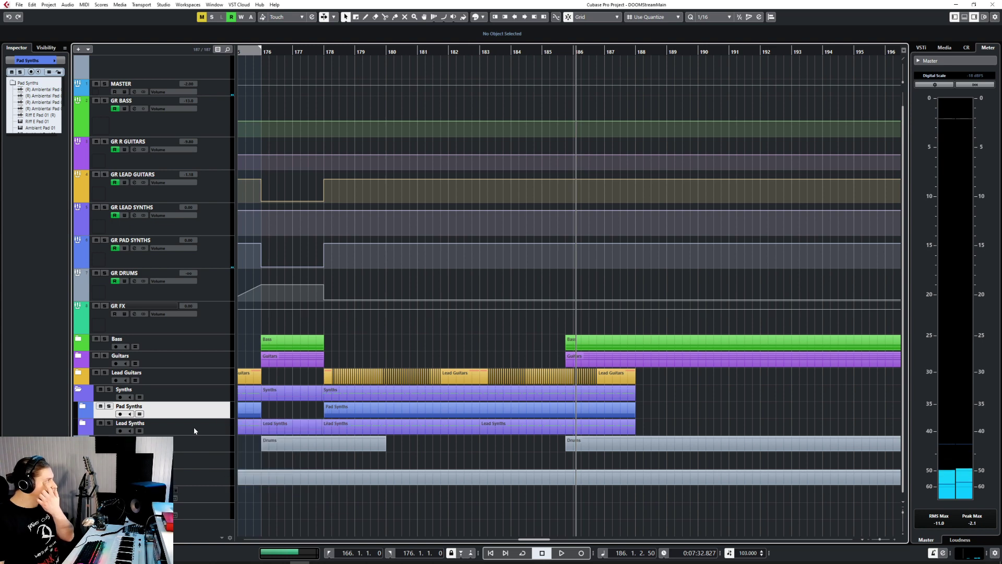
Expand the Lead Synths folder track and look through its tracks around the outro.
click(89, 424)
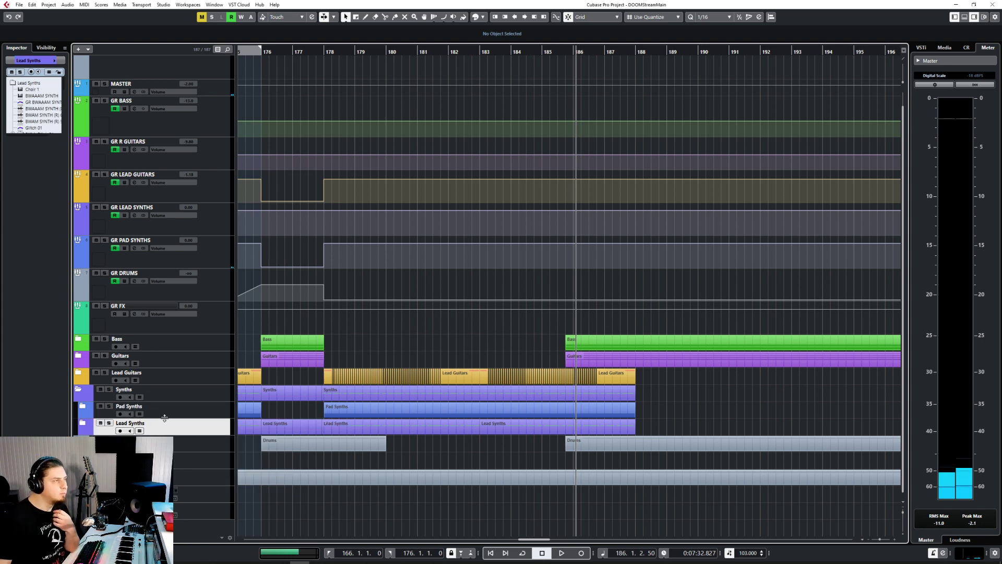
click(85, 423)
scroll(186, 411, down, 8)
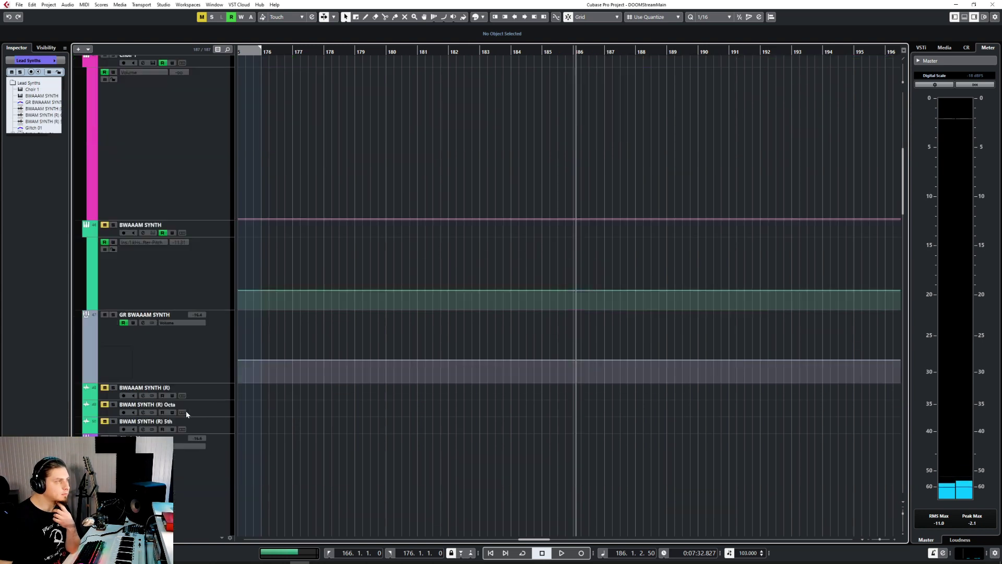
scroll(186, 411, up, 5)
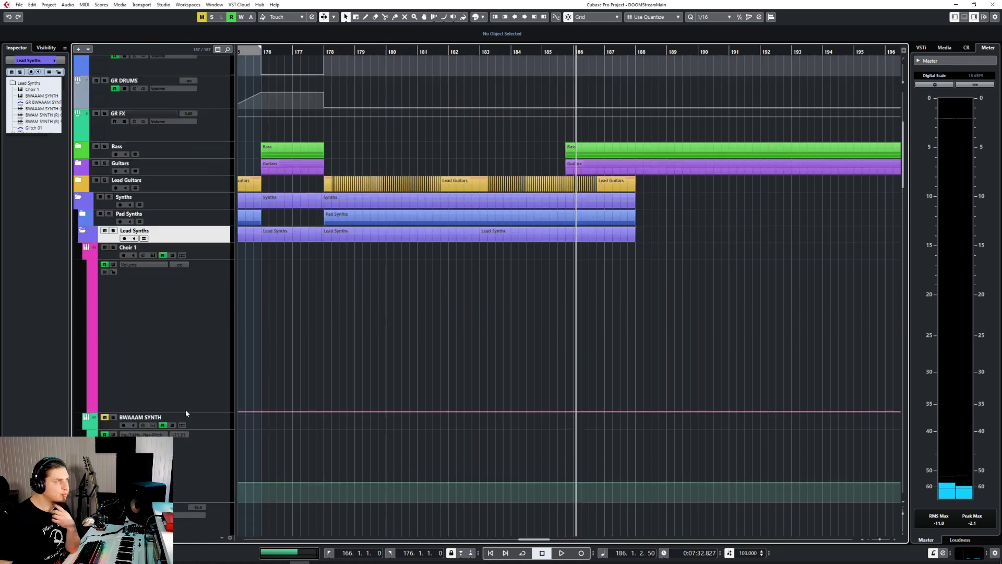
scroll(186, 409, down, 5)
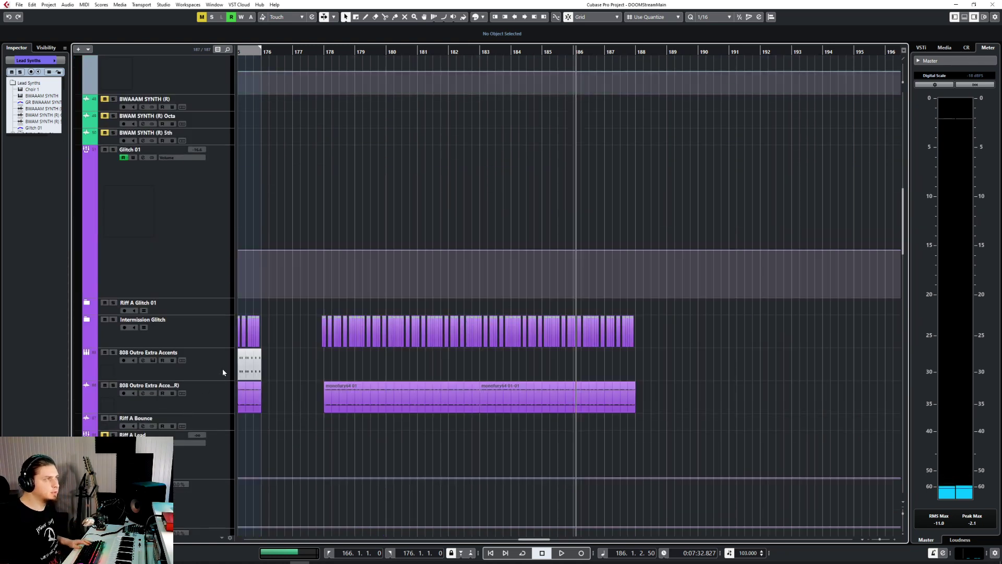
scroll(217, 400, up, 5)
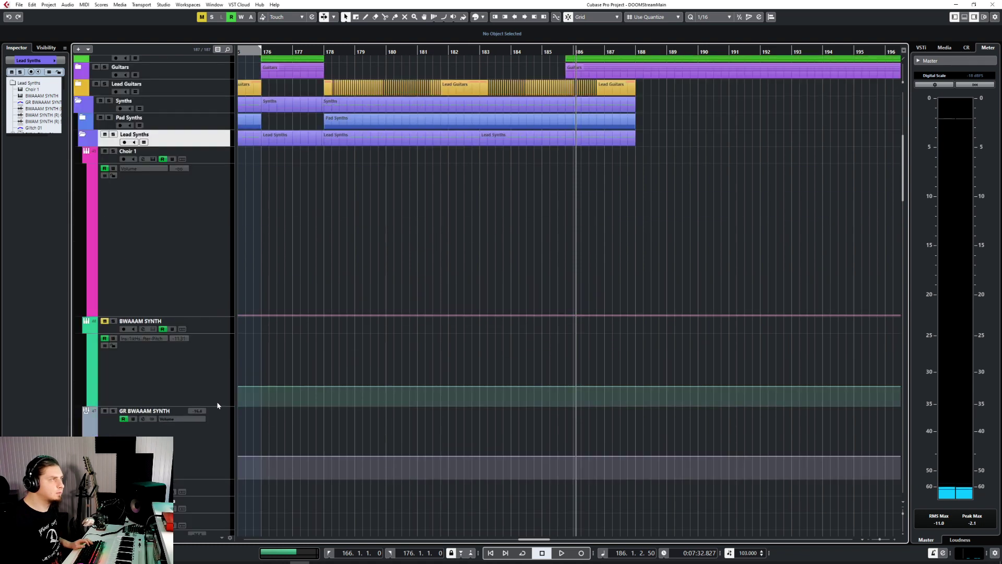
Collapse the Synths folder, look through the Lead Guitars folder's tracks and their automation, and collapse that folder again.
click(78, 103)
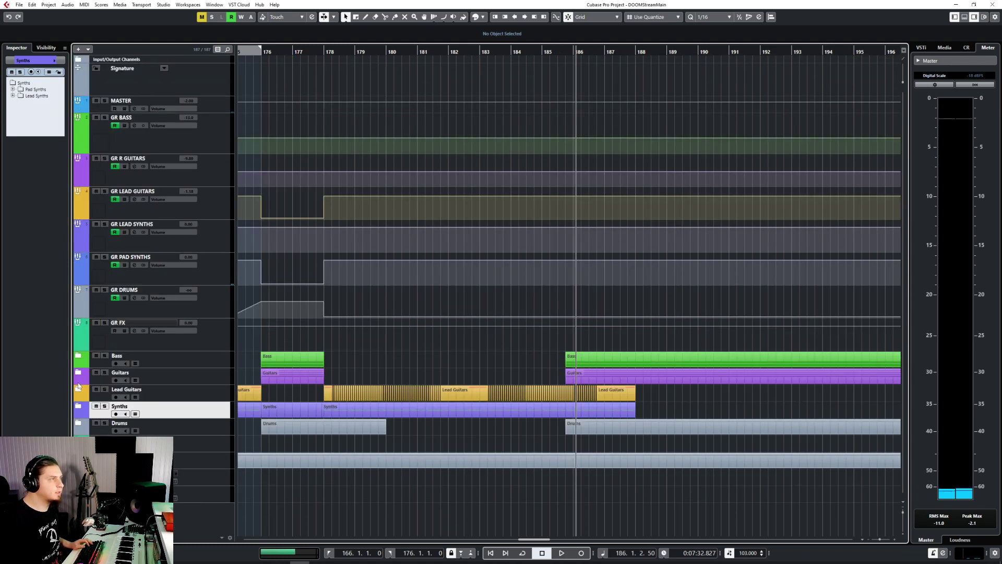
click(78, 388)
click(78, 390)
click(79, 390)
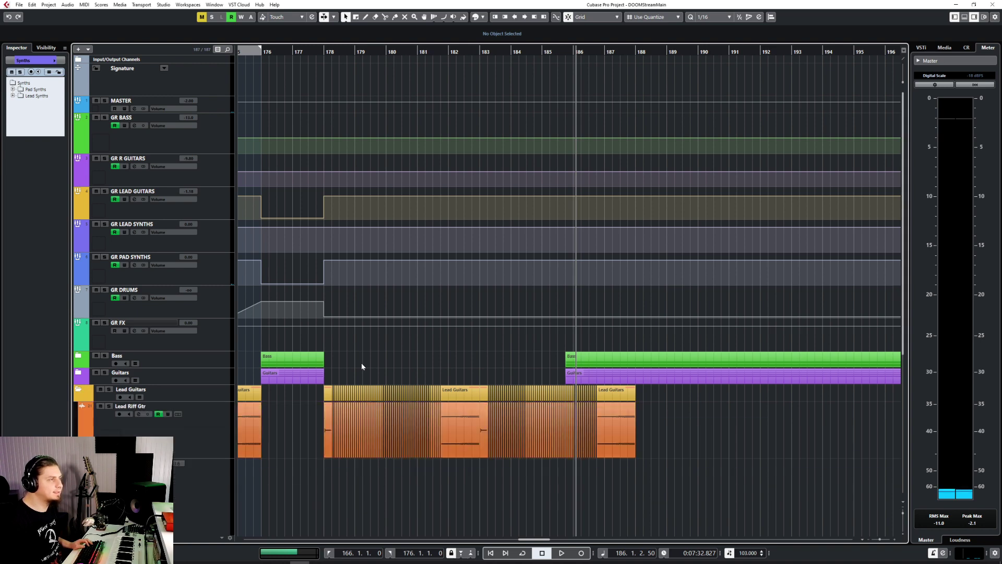
scroll(386, 360, down, 5)
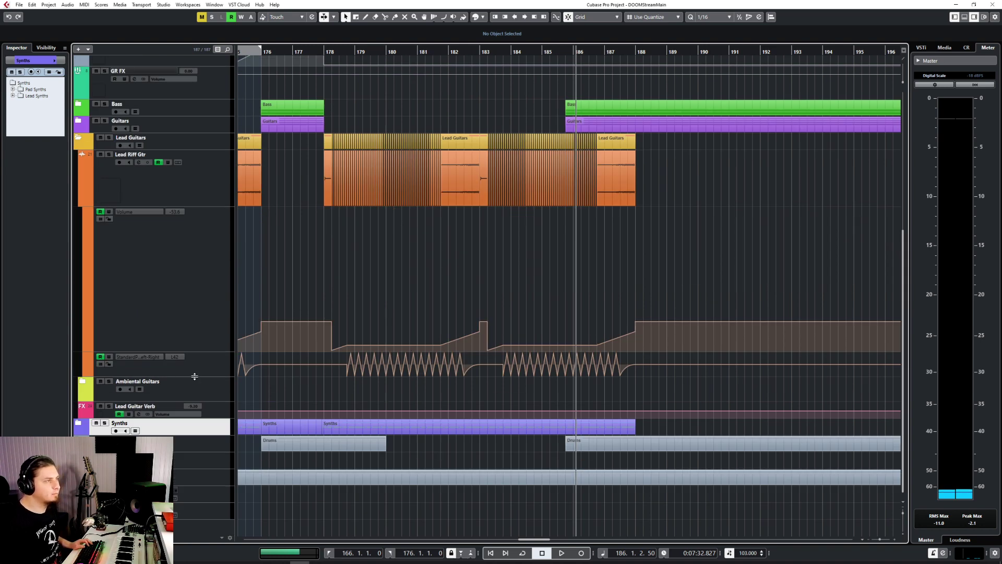
click(203, 197)
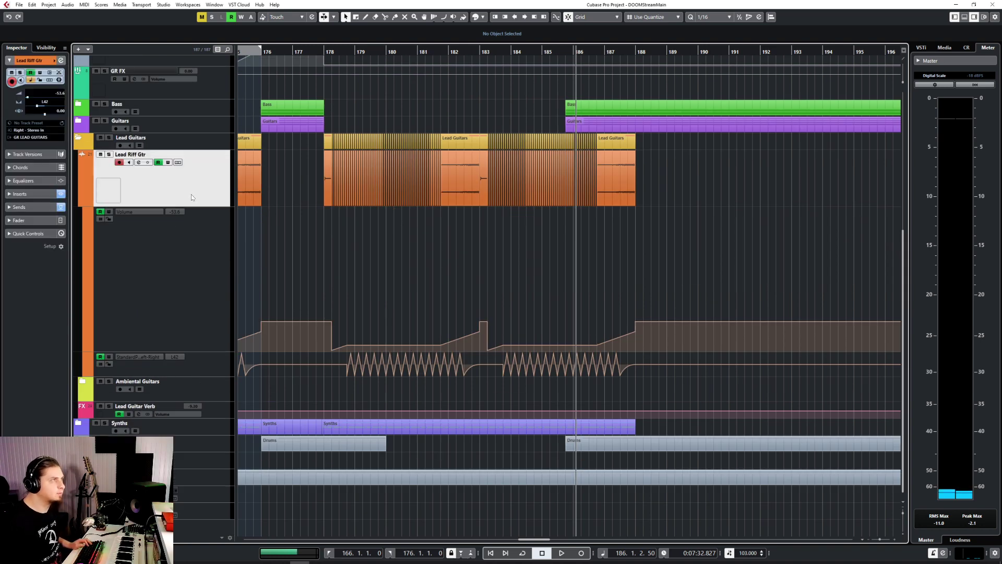
click(79, 136)
Add one LABS instrument track below Riff E Lead Tone 01 (R) in the Lead Synths folder, output to GR LEAD SYNTHS.
click(78, 406)
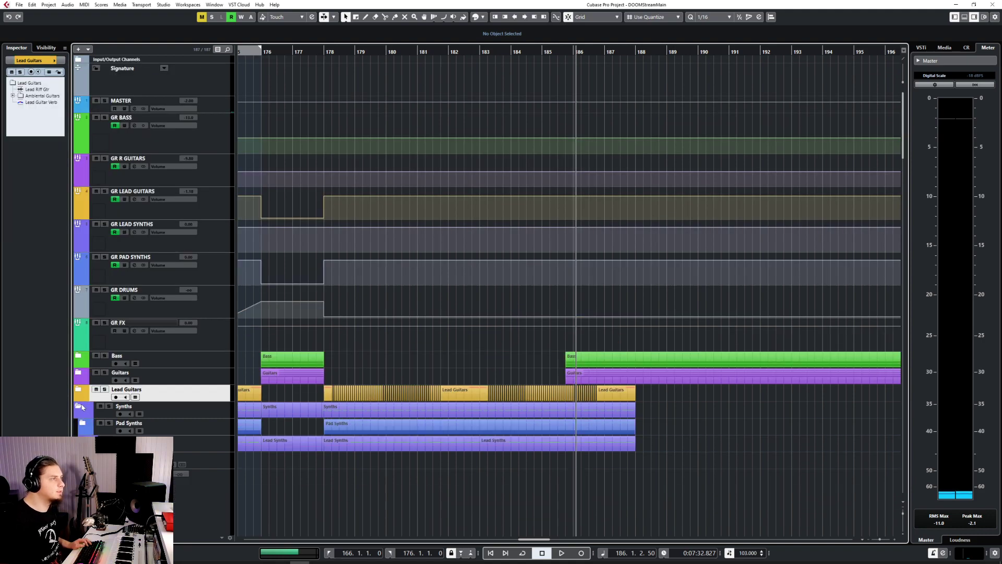
scroll(218, 401, down, 15)
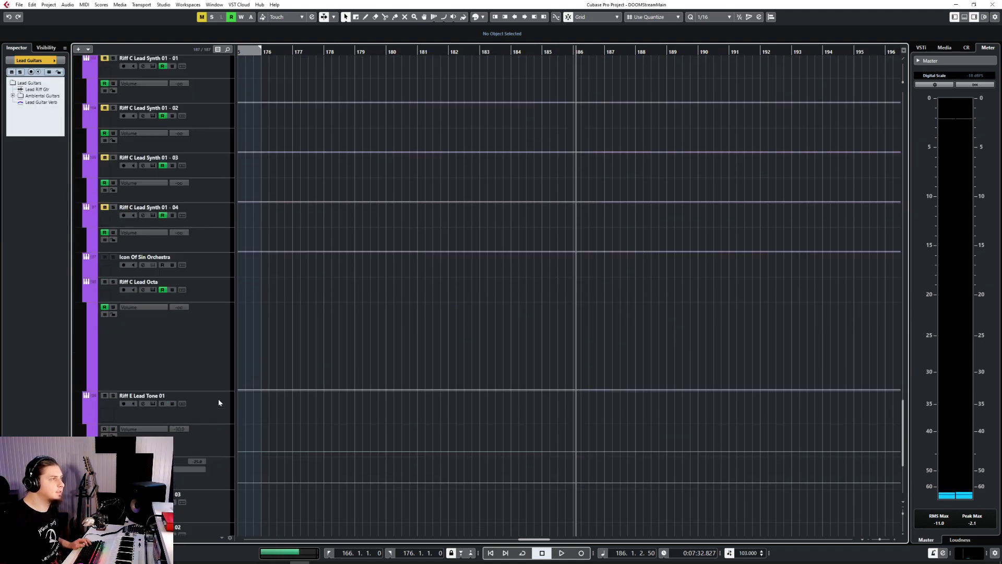
right_click(211, 409)
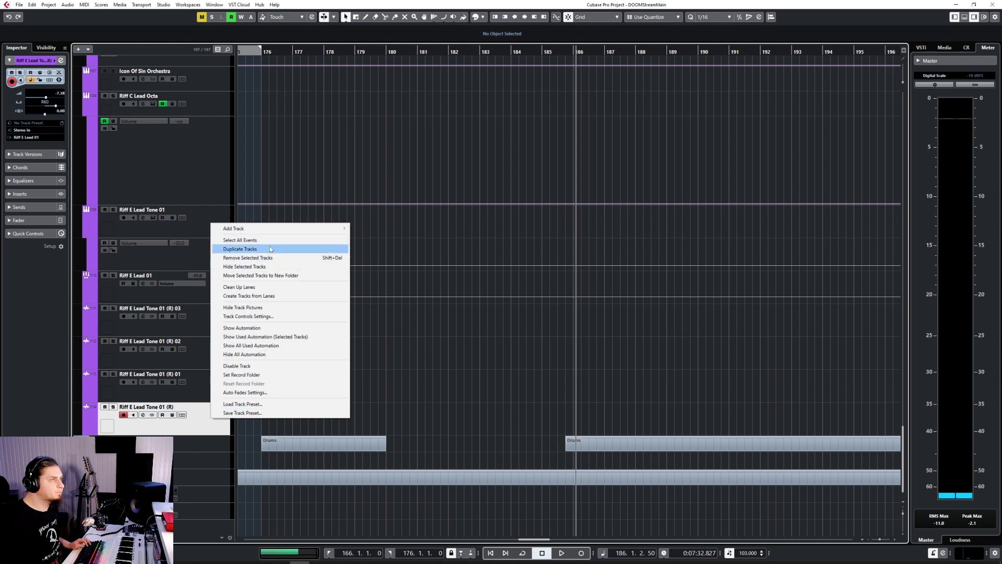
mouse_move(265, 233)
click(368, 237)
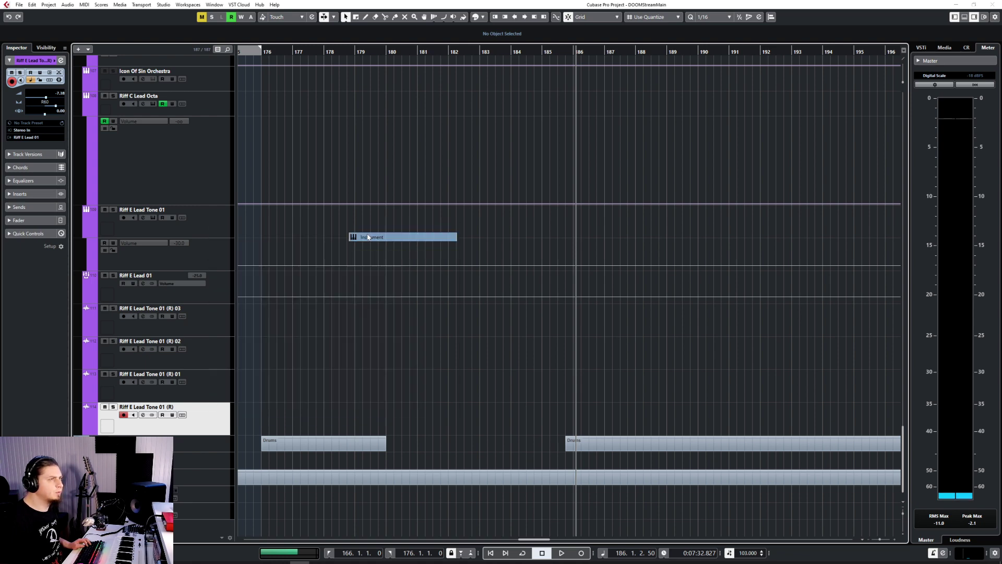
click(520, 278)
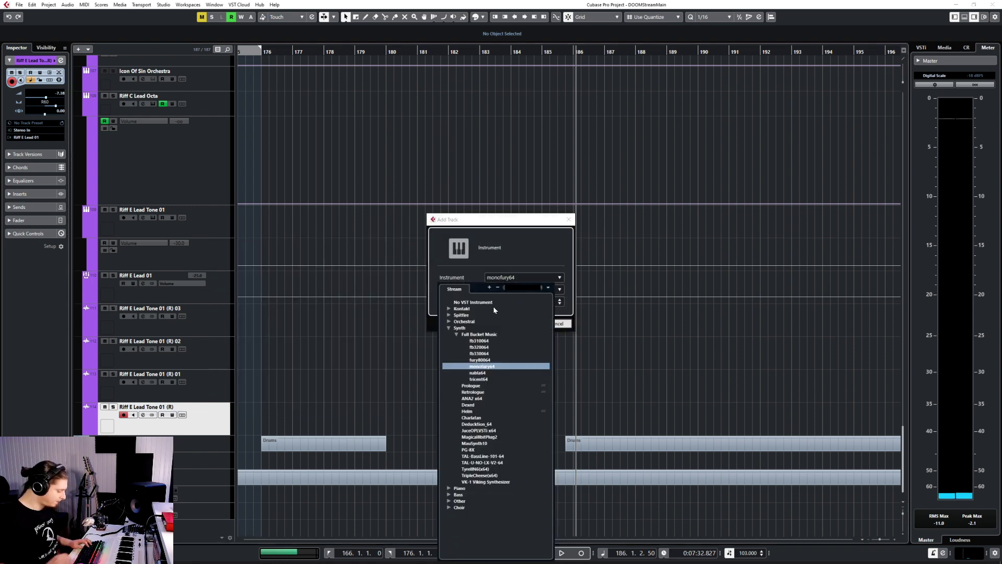
text(labs)
key(Return)
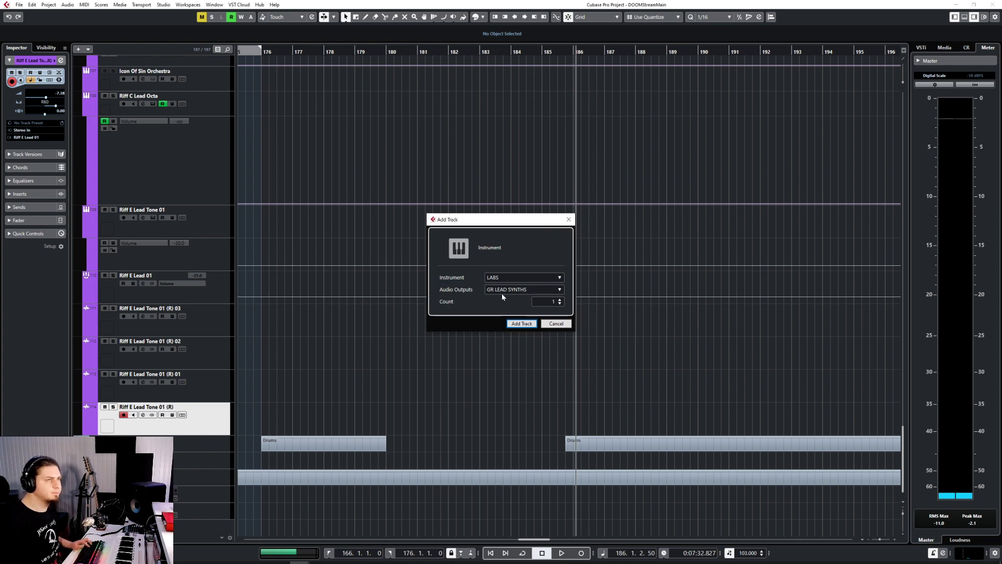
click(512, 323)
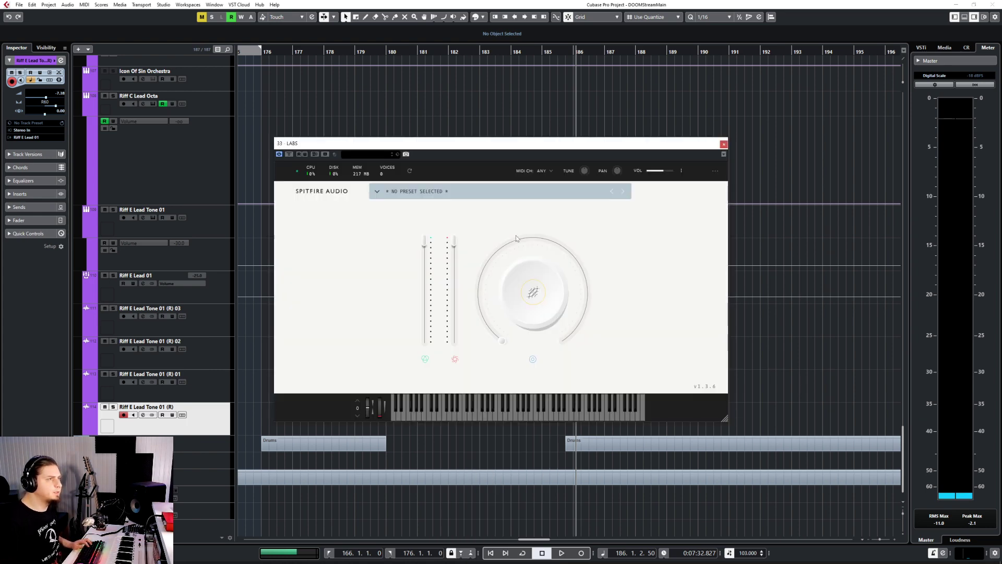
Load the Moon Guitar 01 preset from the Guitar category in LABS and close the instrument window.
click(380, 192)
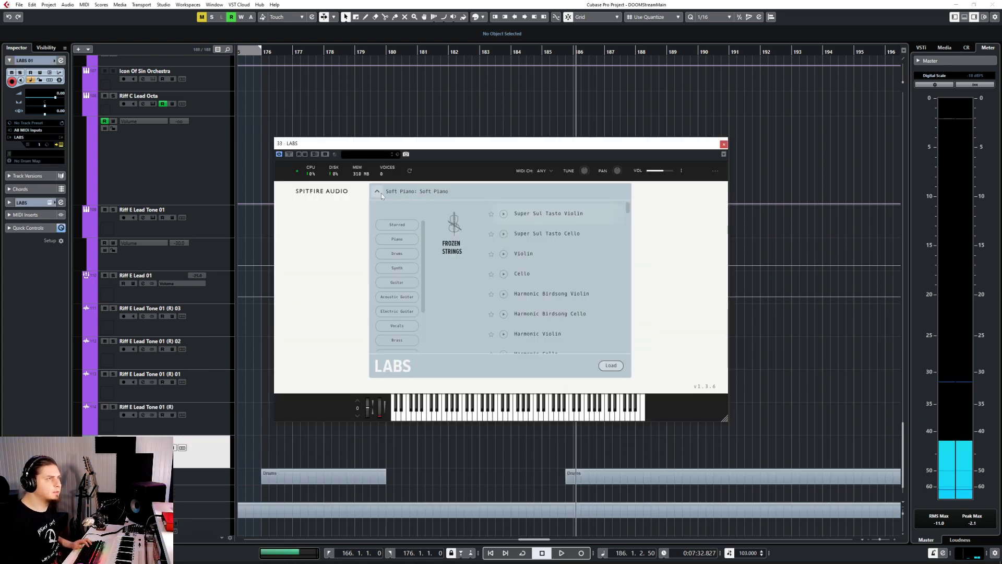
click(405, 287)
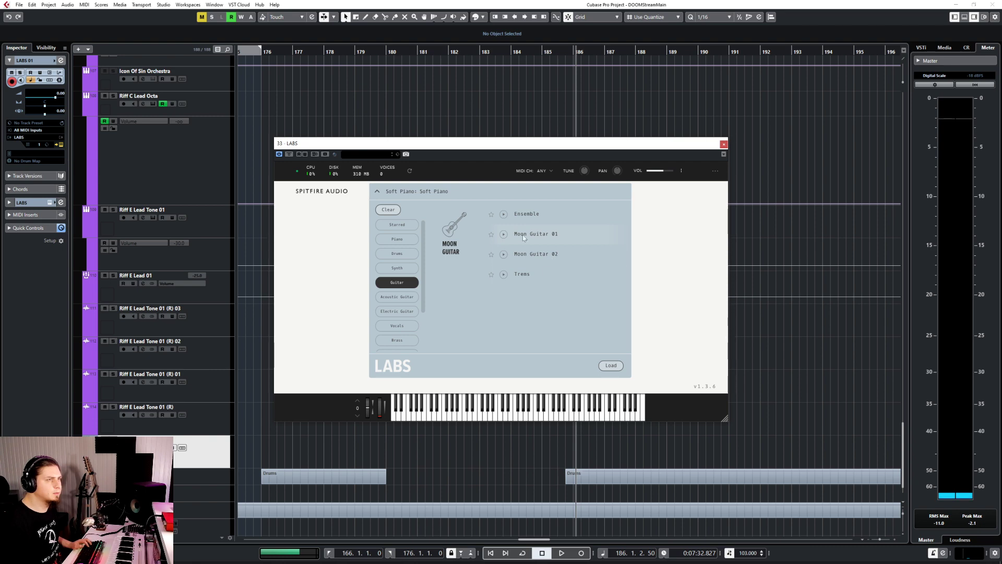
click(611, 365)
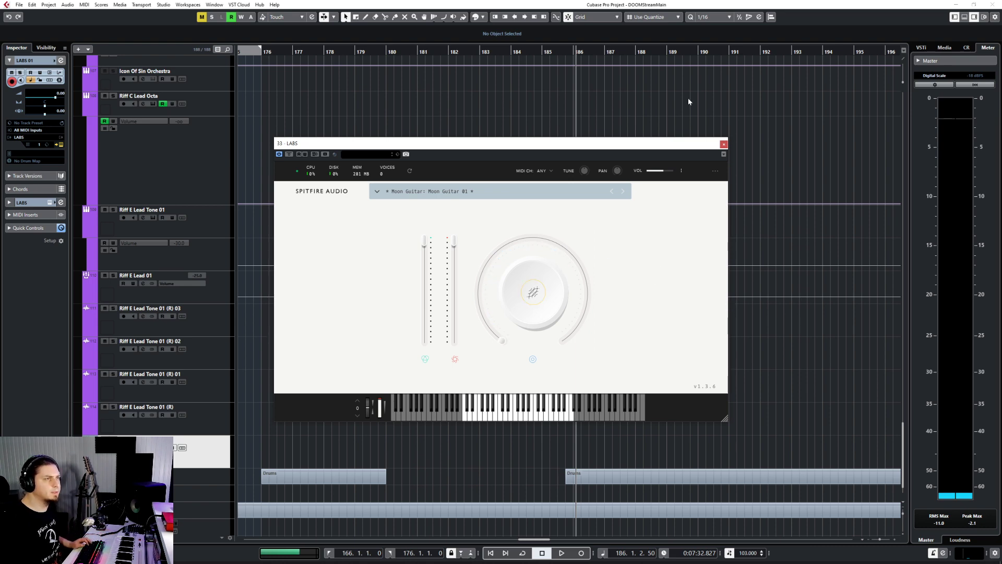
click(724, 145)
Place the playback cursor at bar 178, where the 808 Outro Extra Accents audio starts.
click(416, 351)
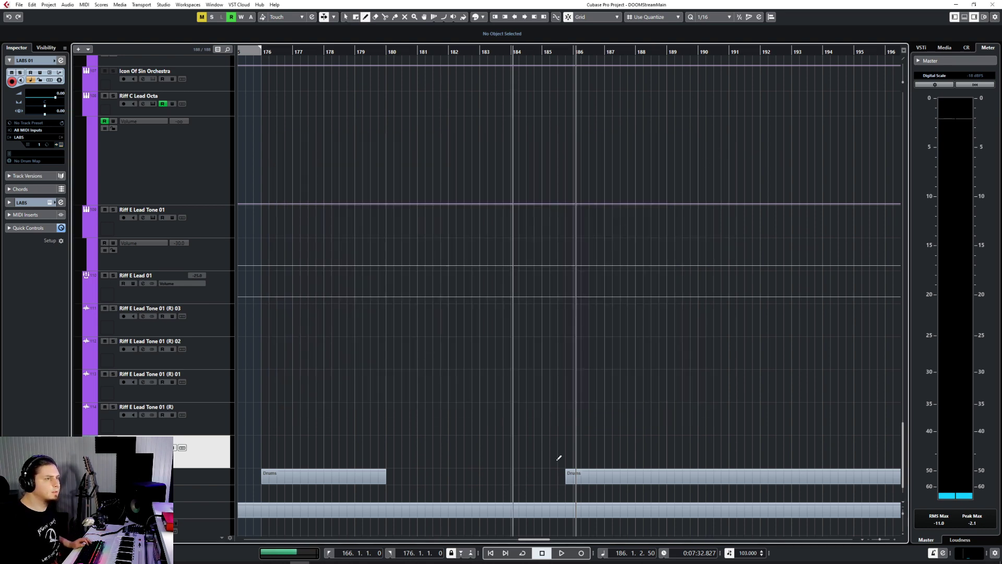
scroll(541, 421, up, 15)
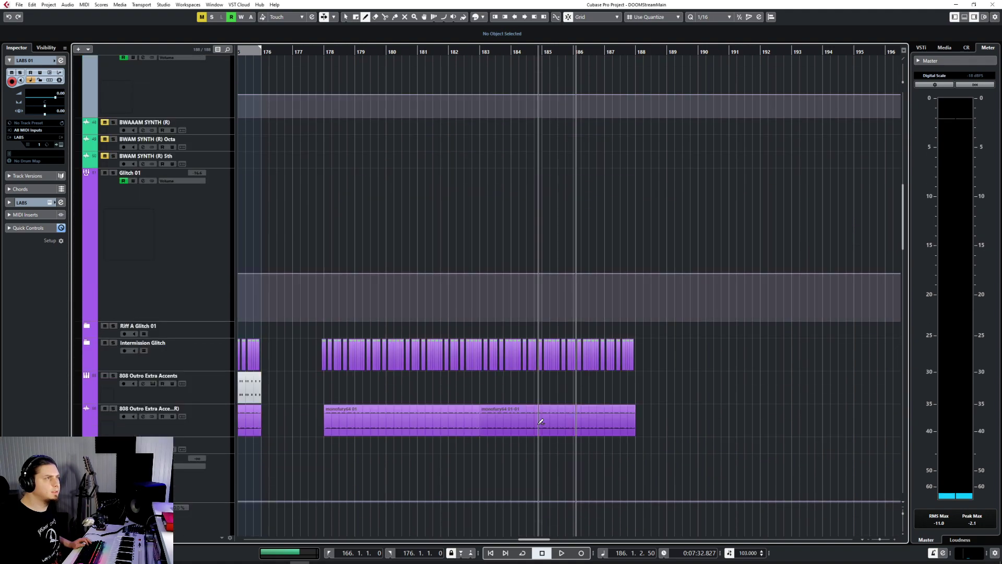
right_click(473, 464)
click(465, 464)
click(323, 51)
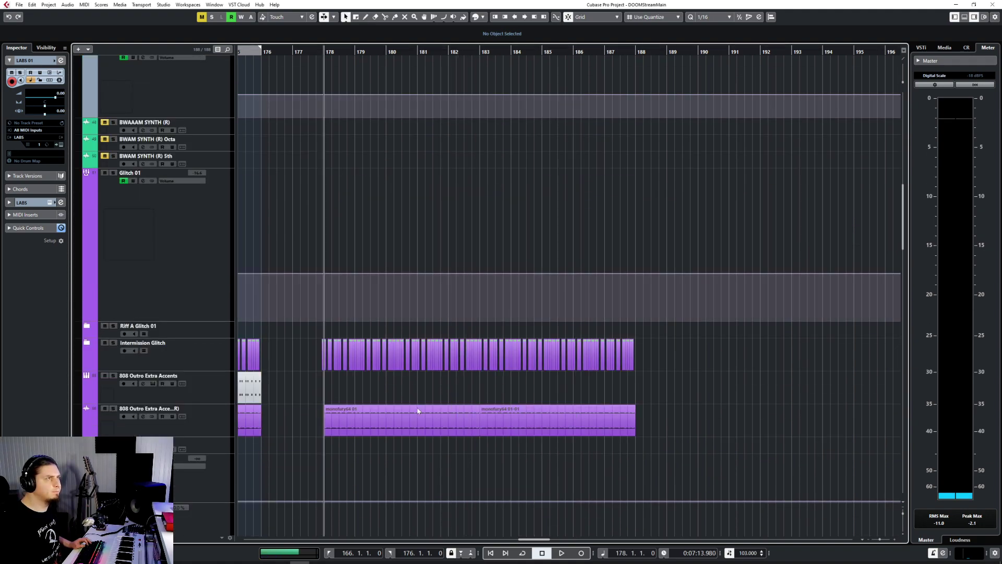
Draw a part from bar 178 to 182 on the LABS 01 track using 1/1 quantize, and delete the extra part following it.
scroll(412, 421, down, 10)
scroll(413, 421, down, 1)
right_click(393, 404)
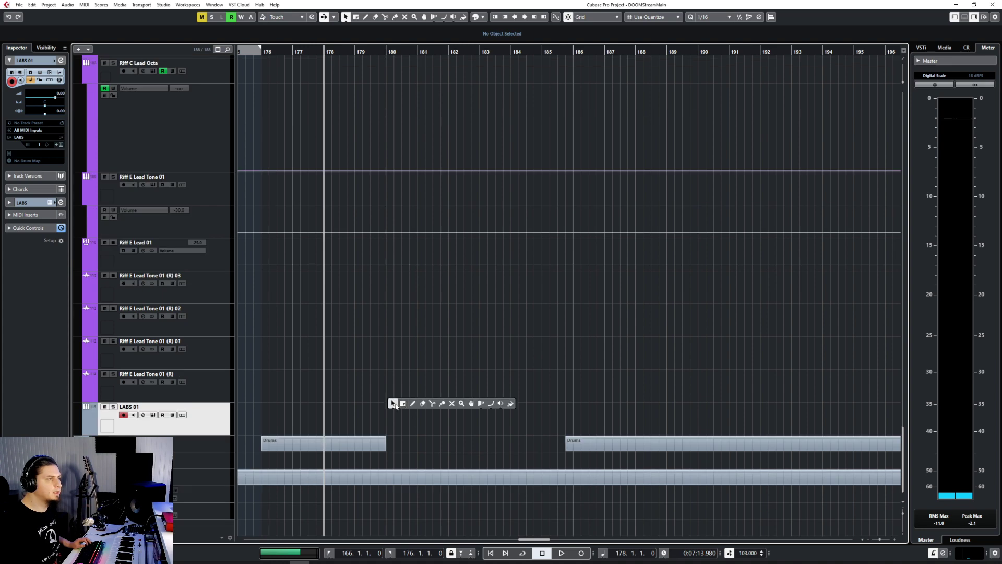
click(413, 404)
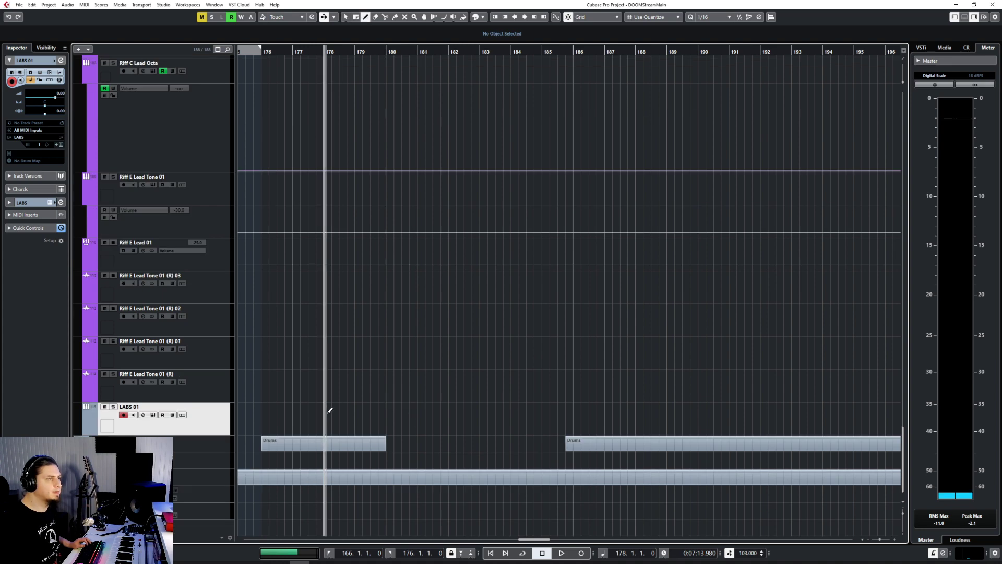
click(704, 17)
click(705, 27)
drag(342, 405, 543, 415)
right_click(558, 414)
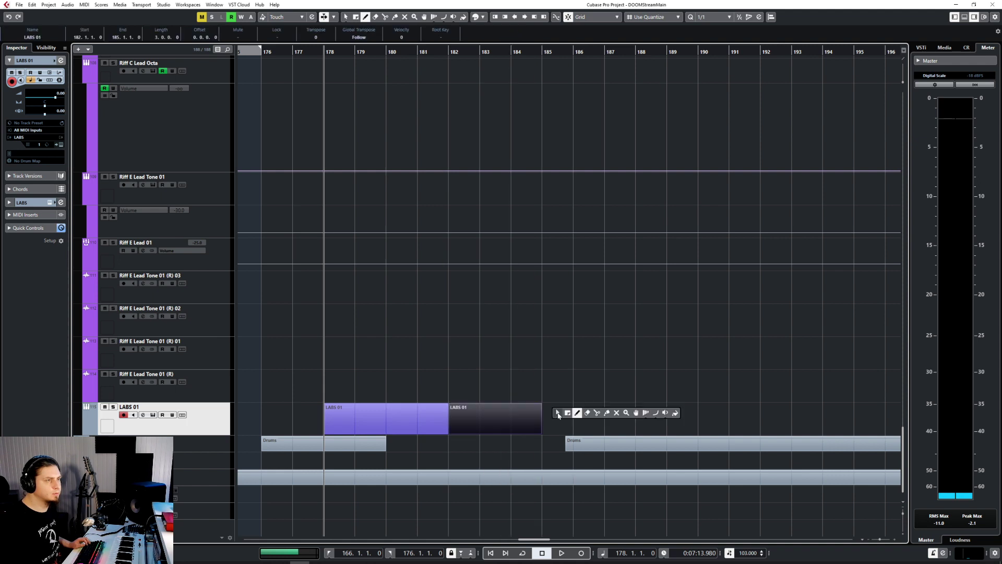
click(558, 414)
click(442, 417)
key(Delete)
Open the LABS 01 part in the Key Editor and set the quantize to 1/16.
double_click(379, 406)
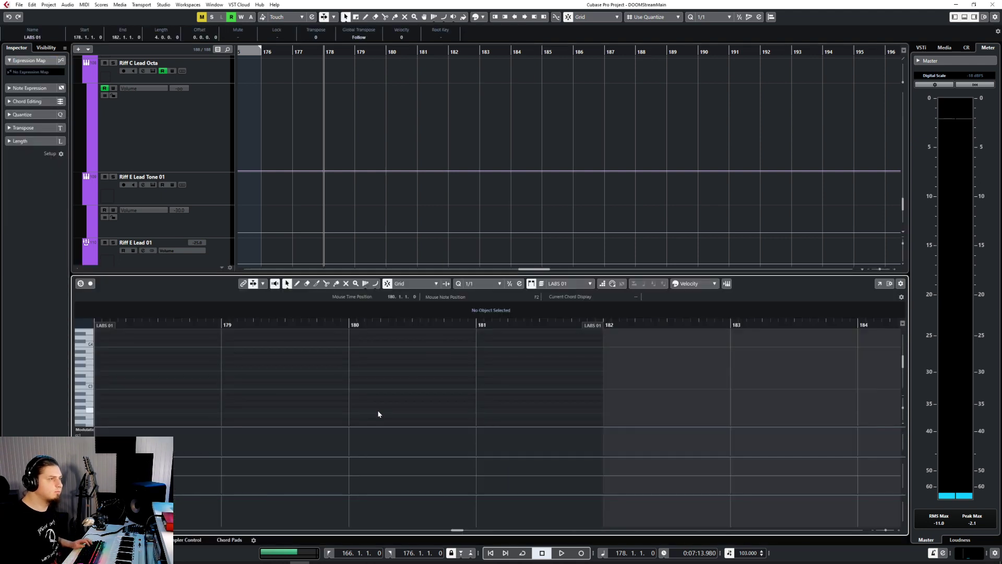
click(481, 283)
click(490, 329)
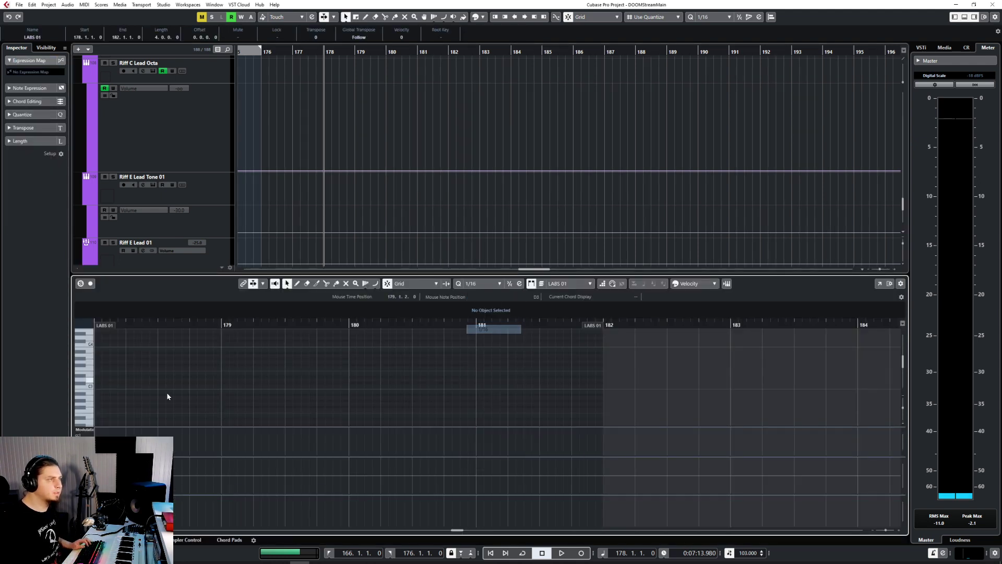
Draw octave sixteenth notes on F2 and F3 over the first two sixteenths of bar 178 in the LABS 01 part.
key(h)
key(h)
key(8)
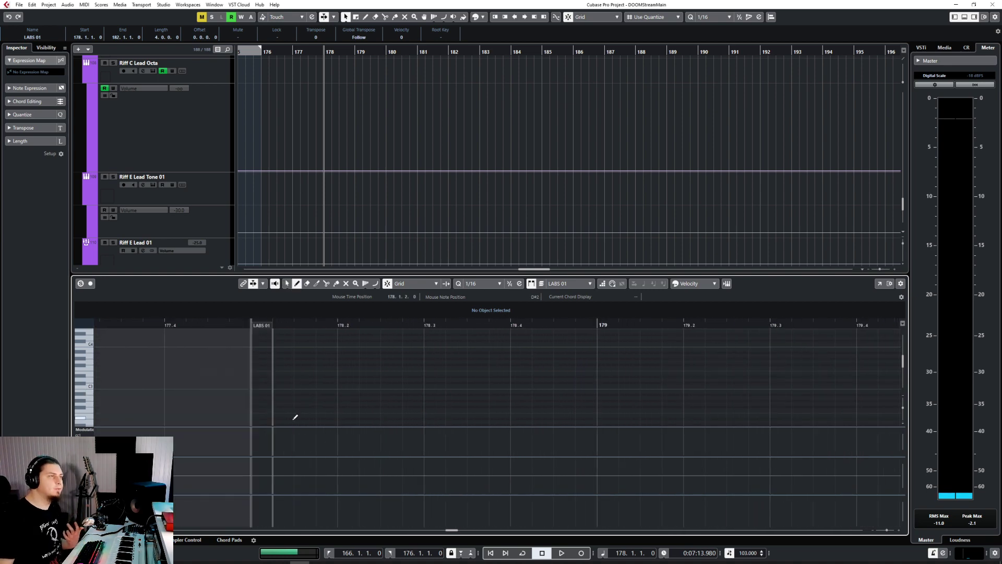
scroll(264, 413, down, 5)
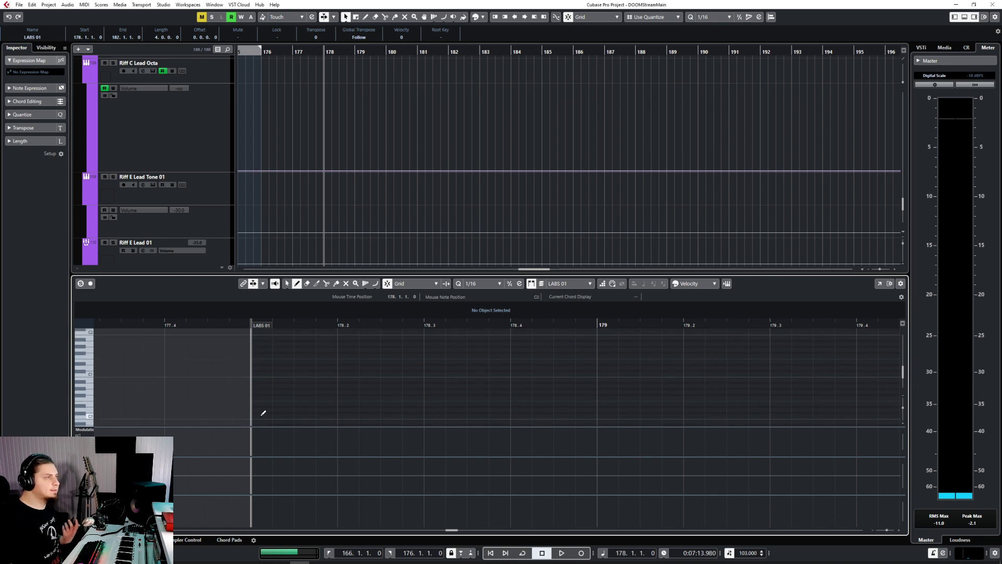
click(259, 352)
key(shift+Up)
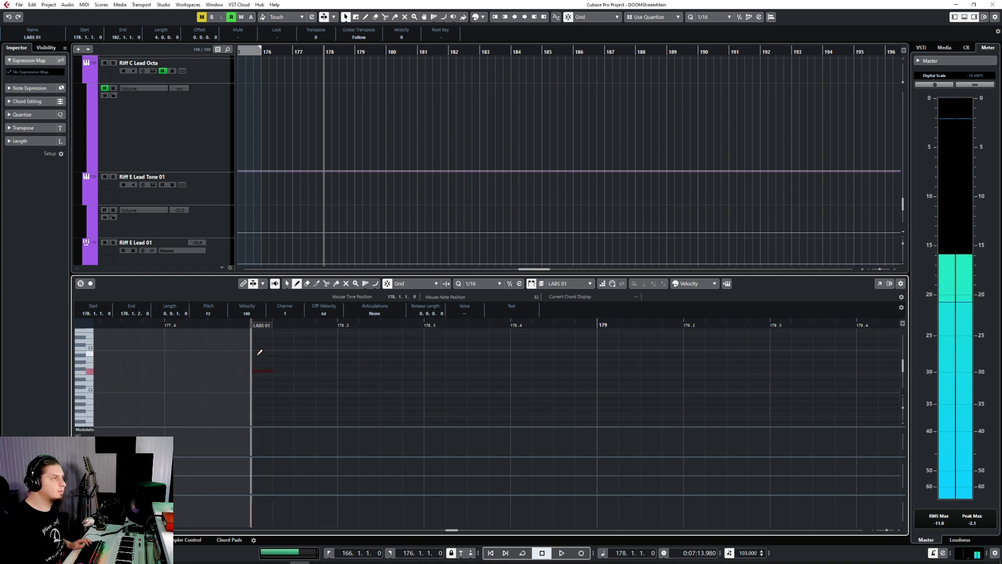
scroll(259, 352, up, 2)
click(259, 347)
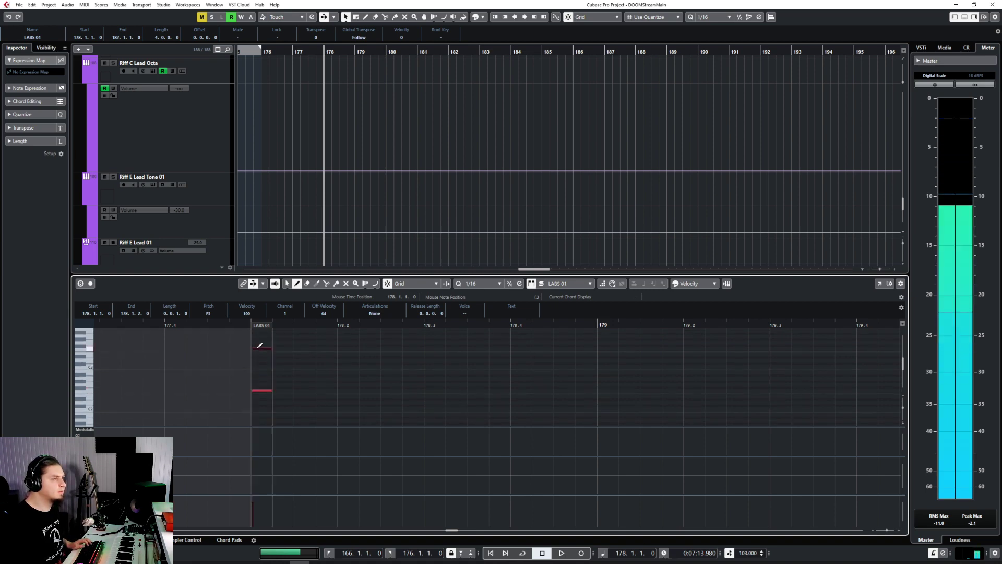
drag(272, 347, 294, 347)
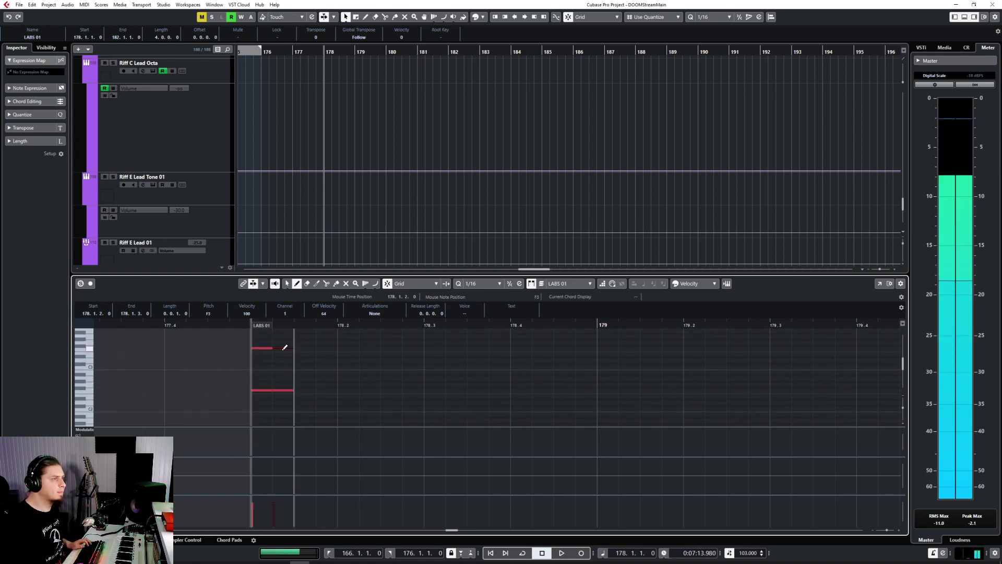
Add sixteenth-note octaves on F2 and F3 at 178.1.4 and on F#2 and F#3 at 178.2.1.
click(332, 388)
click(343, 387)
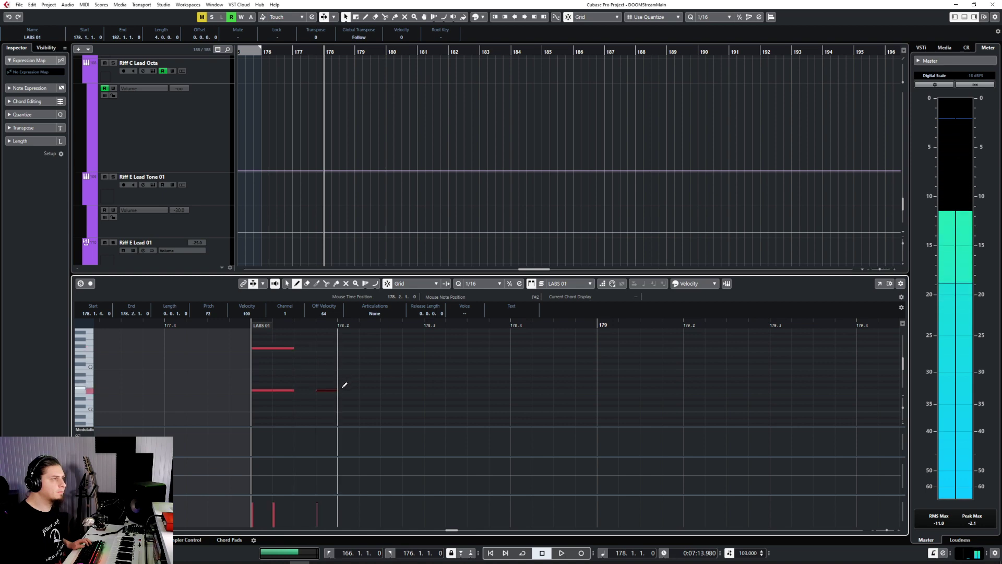
click(326, 347)
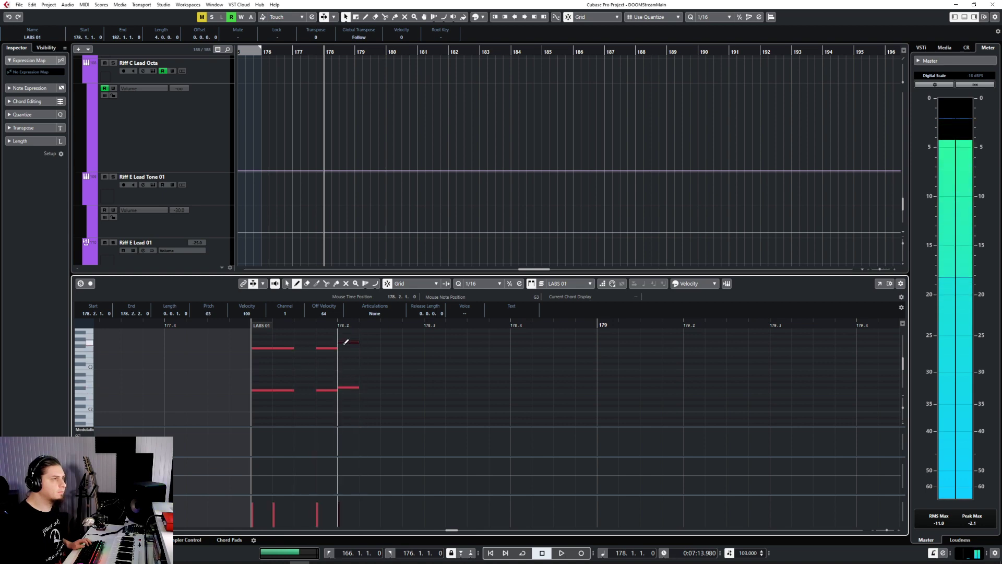
click(342, 345)
key(1)
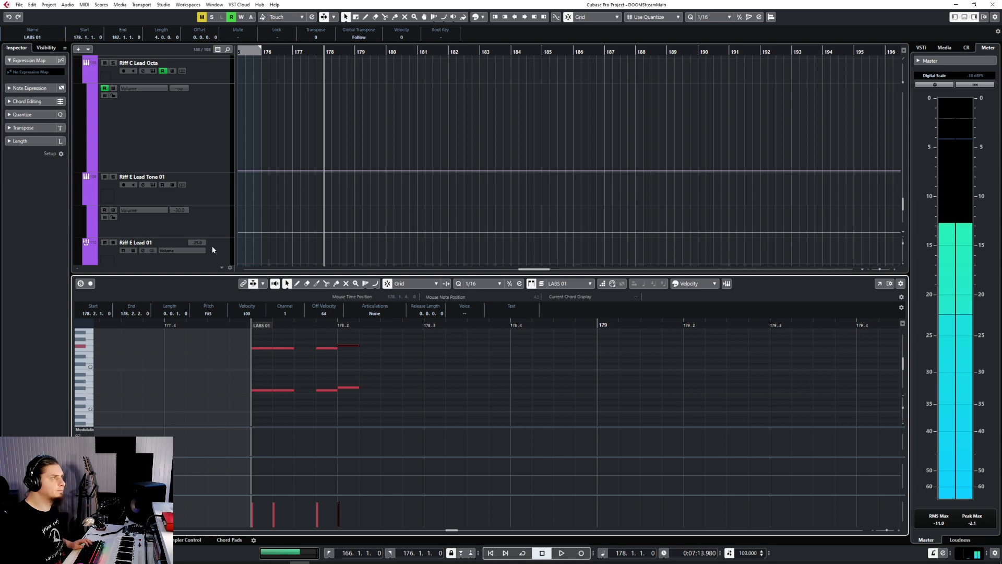
Show the LABS 01 track in the project and play the drawn sixteenth-note pattern from bar 178.
scroll(315, 205, down, 5)
click(35, 89)
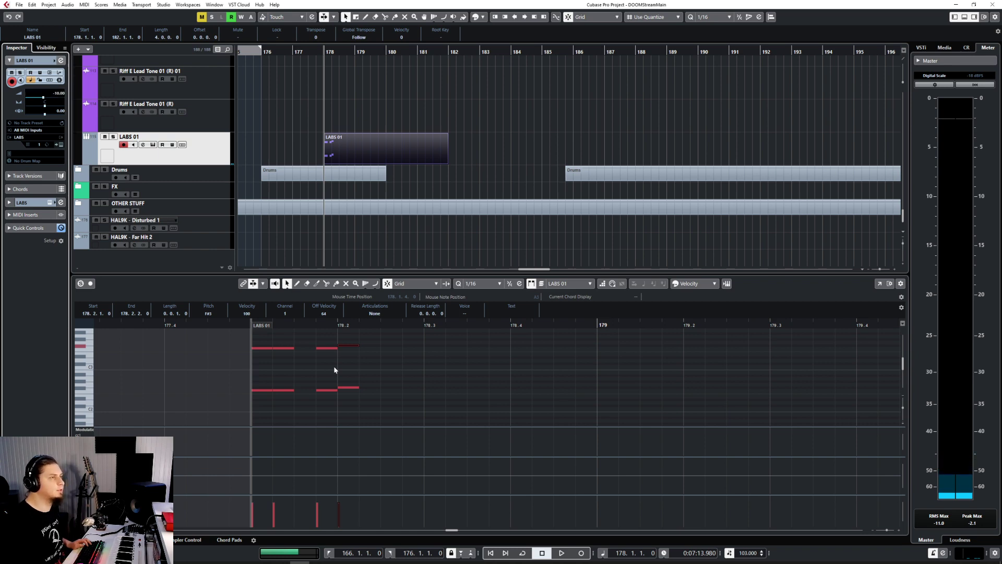
key(space)
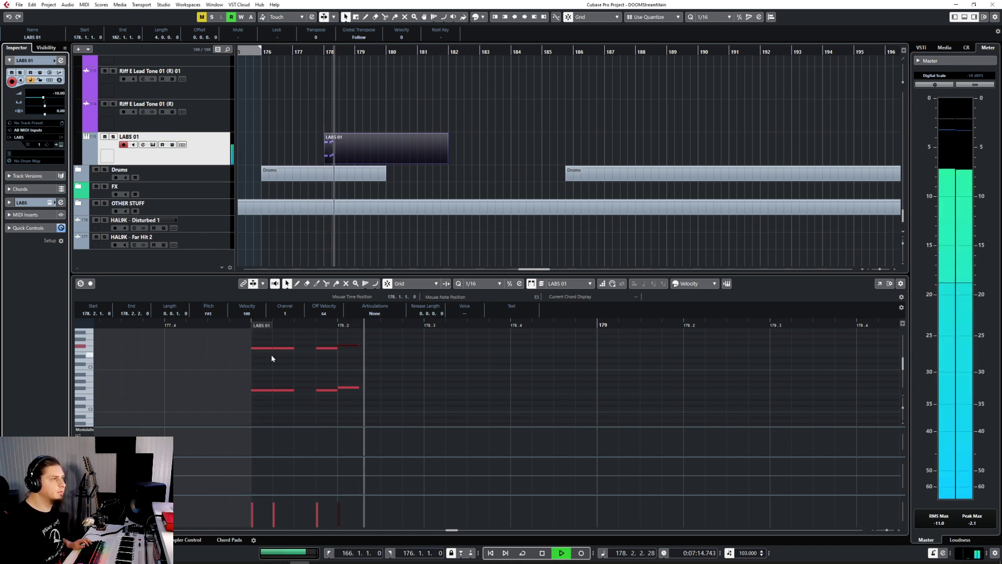
Set the Key Editor quantize to 1/8 and delete all notes from the LABS 01 part.
click(473, 285)
click(484, 320)
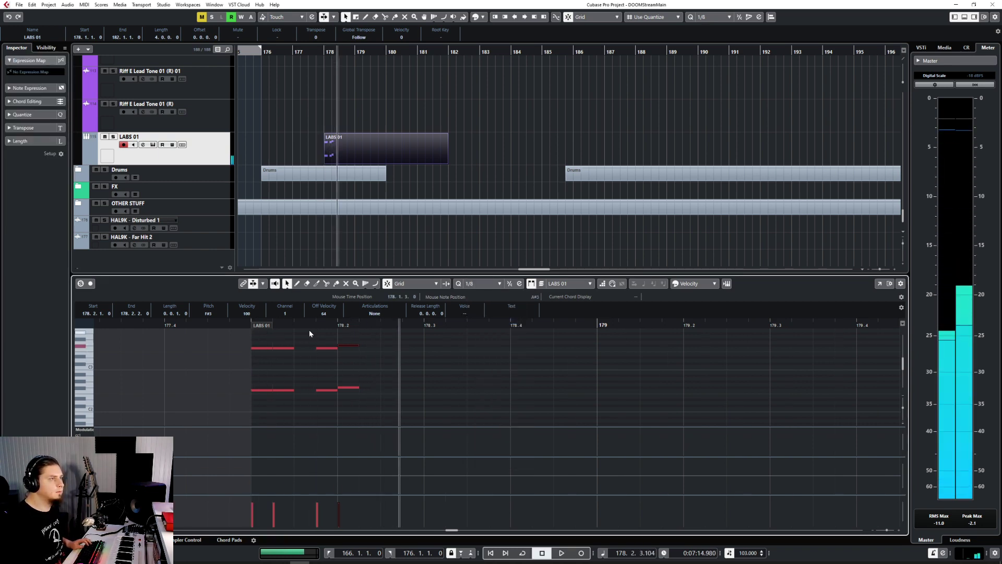
click(260, 337)
key(ctrl+a)
key(Delete)
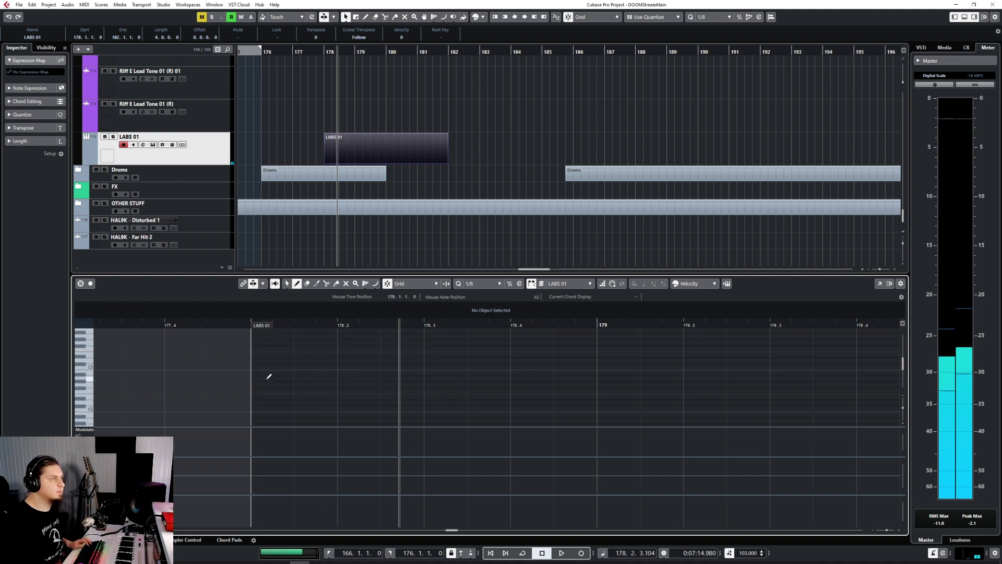
Draw eighth-note octaves on F2 and F3 at 178.1.1, 178.1.3 and 178.2.3, and on F#2 and F#3 at 178.3.1.
click(267, 391)
click(270, 348)
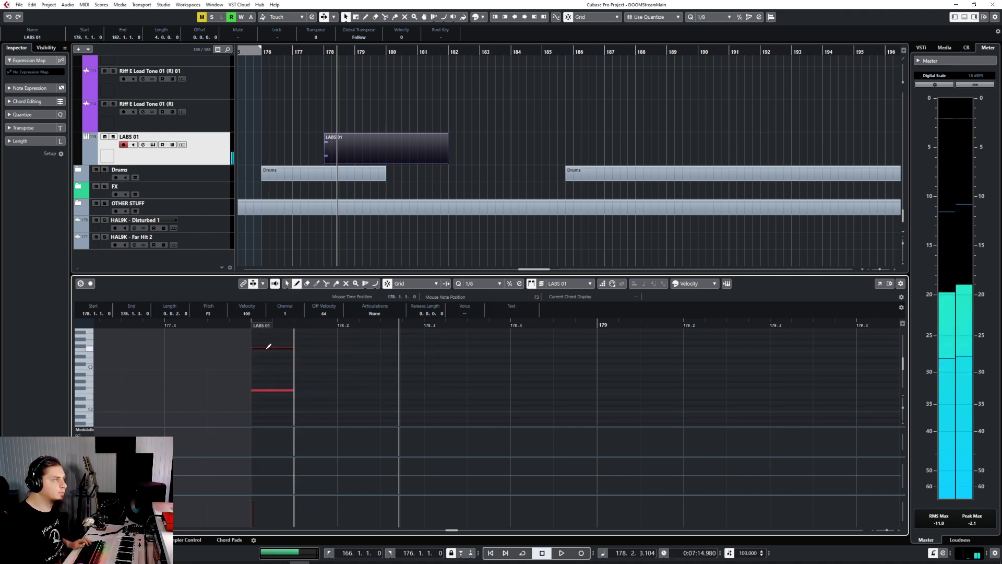
click(316, 389)
click(323, 346)
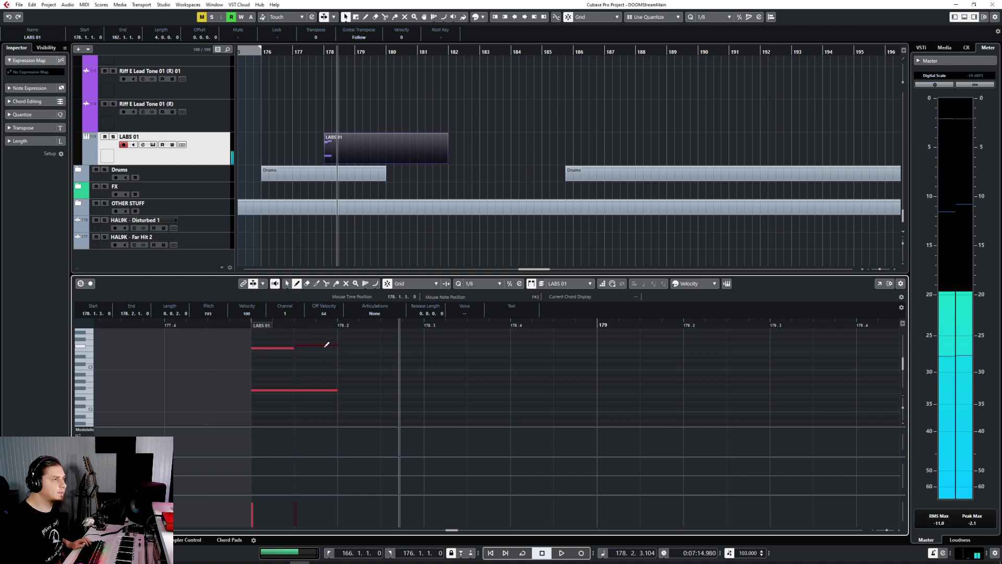
click(393, 390)
click(400, 346)
click(440, 344)
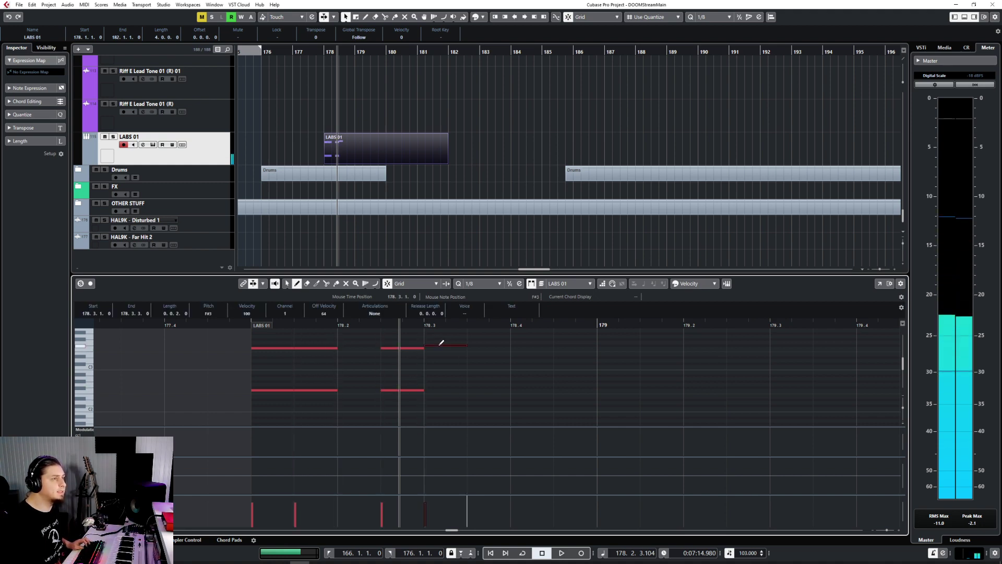
click(432, 386)
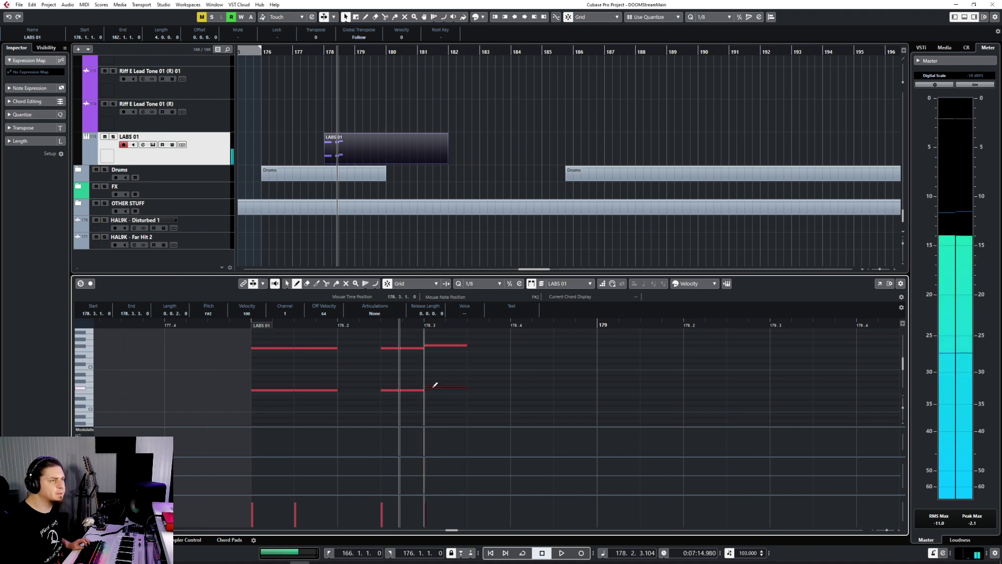
key(1)
Play the eighth-note pattern from bar 178 and stop after hearing it.
click(245, 324)
click(246, 325)
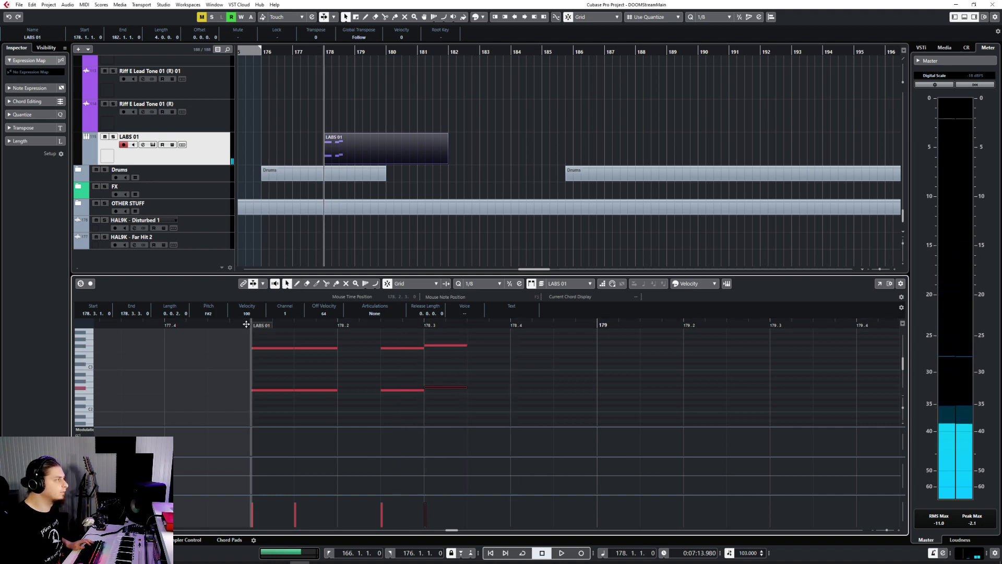
key(space)
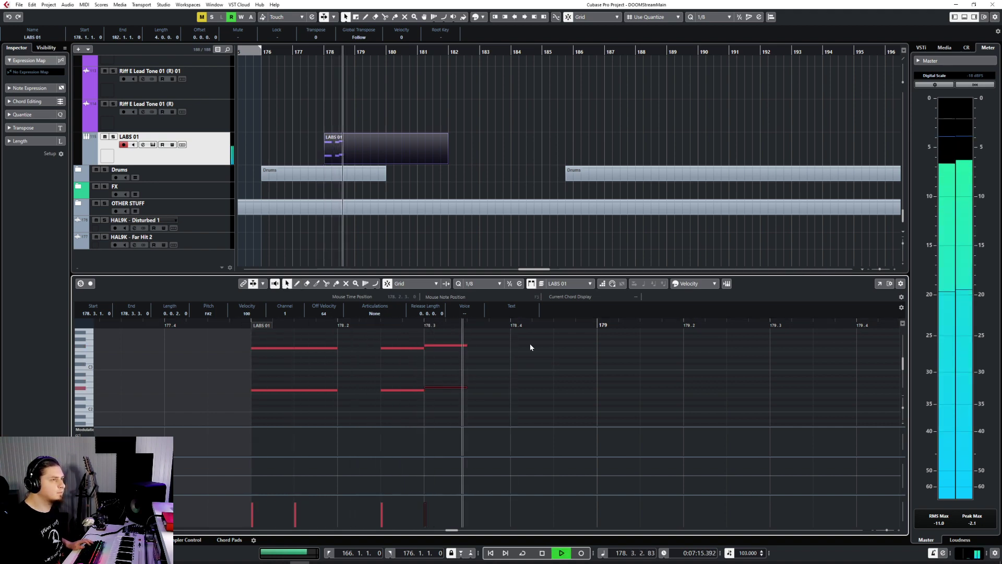
key(space)
Continue the eighth-note octaves with F#2 and F#3 at 178.4.1, and G2 and G3 at 178.4.3 and 179.1.3.
right_click(529, 375)
click(539, 376)
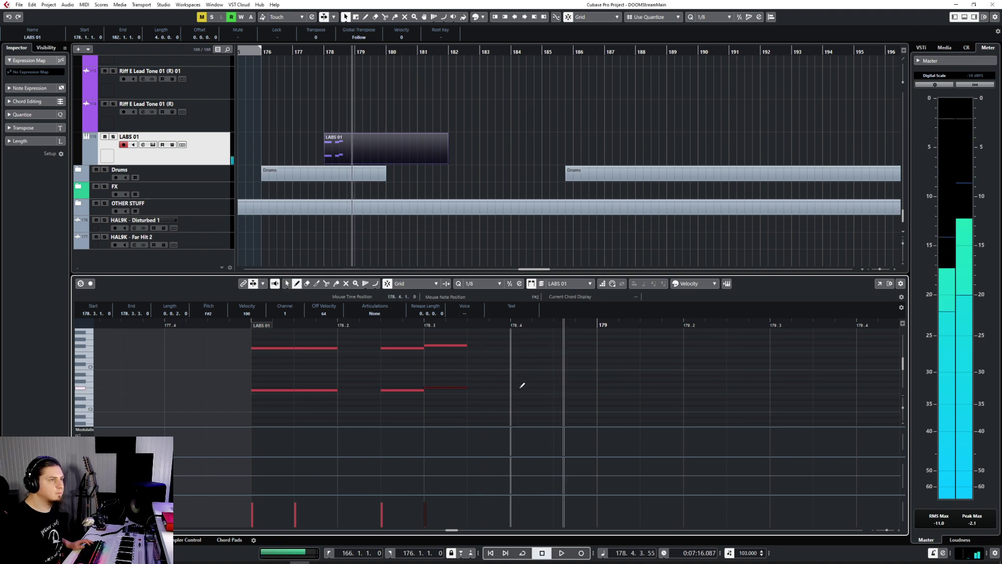
click(522, 387)
click(526, 345)
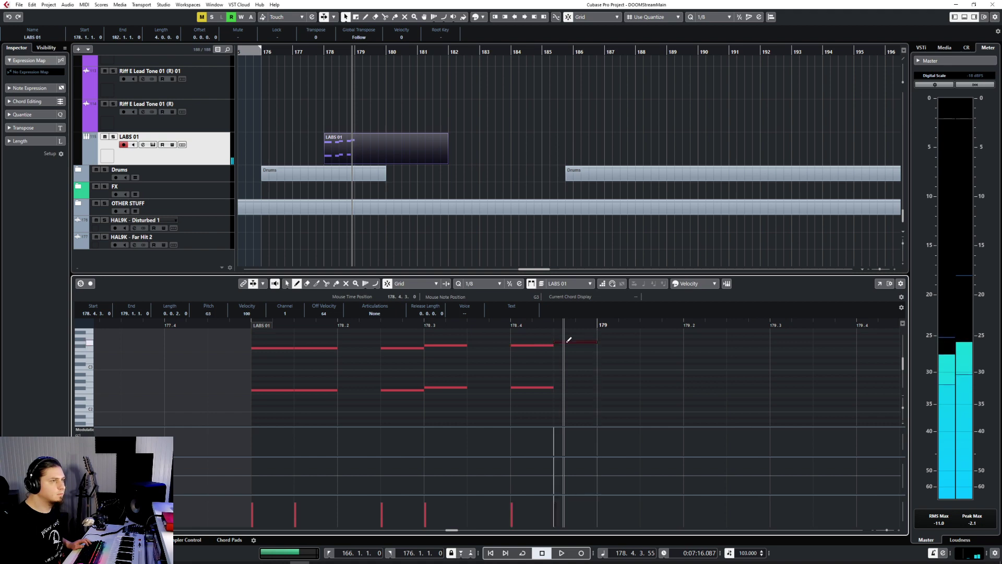
click(560, 384)
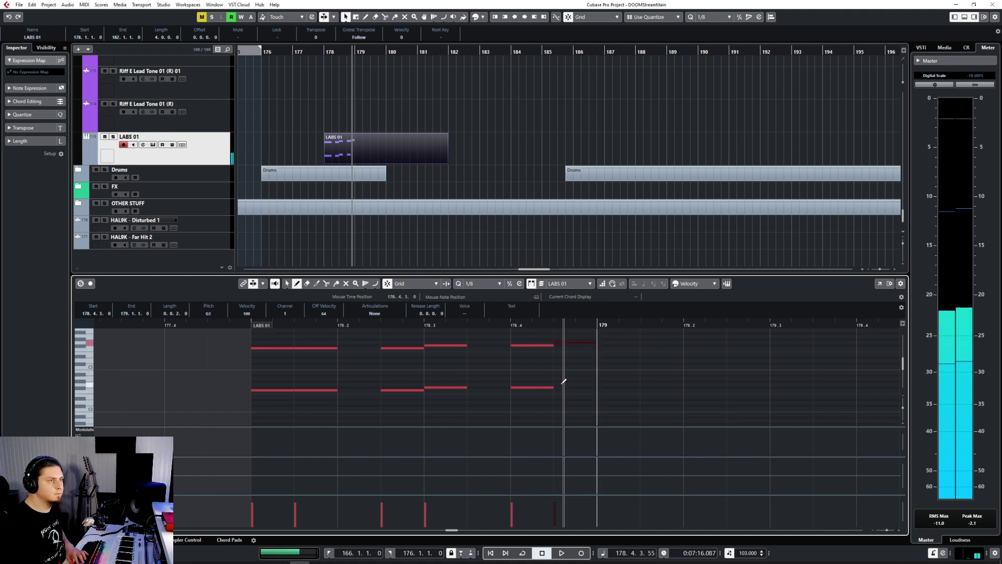
click(651, 384)
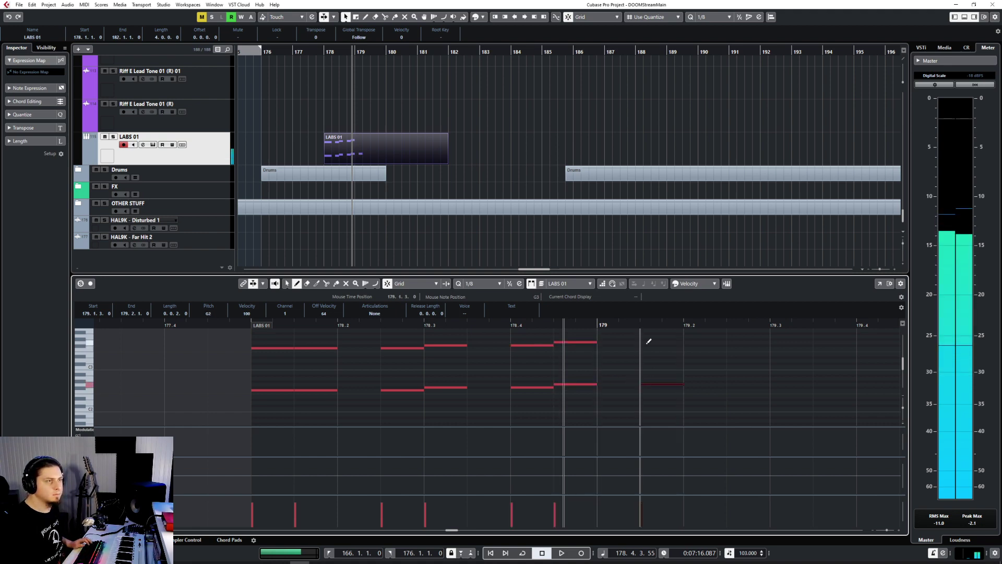
click(647, 342)
key(g)
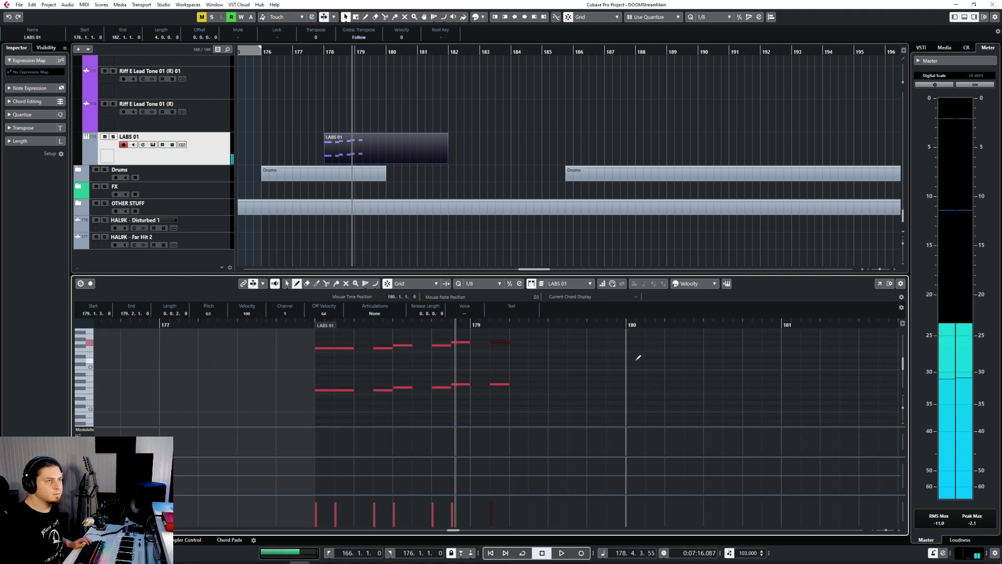
Add eighth-note octaves on G2 and G3 at 179.2.3 and 179.3.1.
click(536, 384)
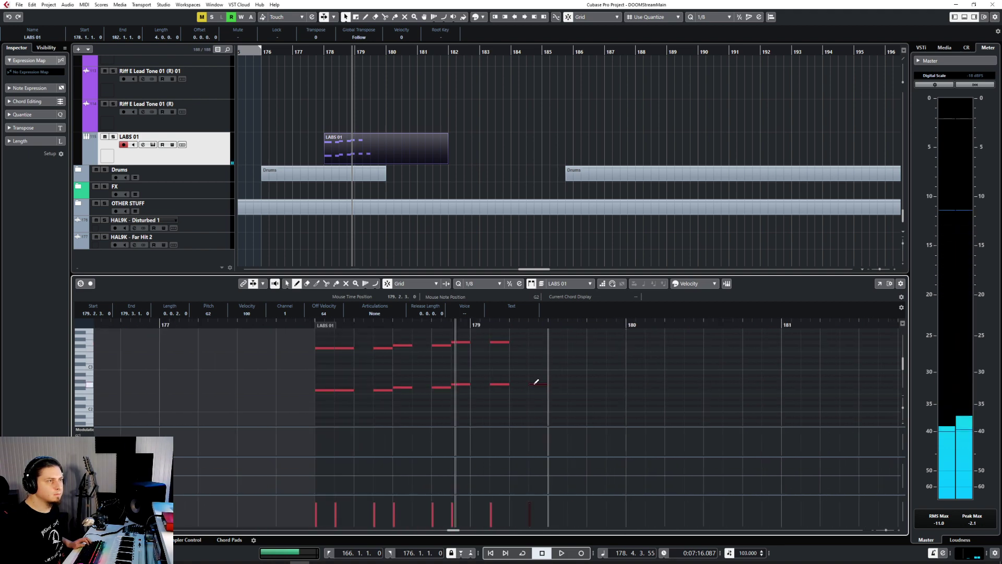
click(556, 384)
click(539, 342)
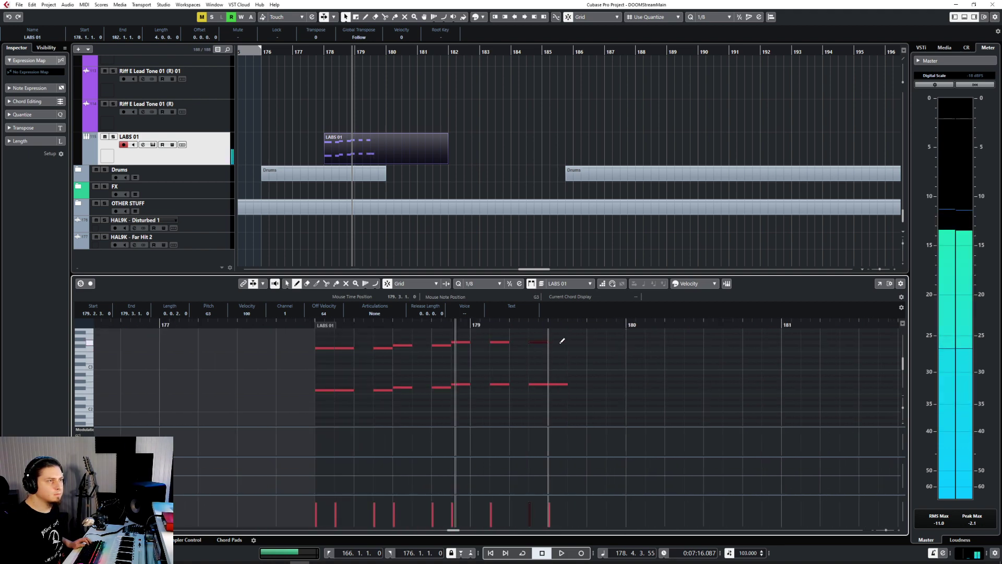
click(557, 342)
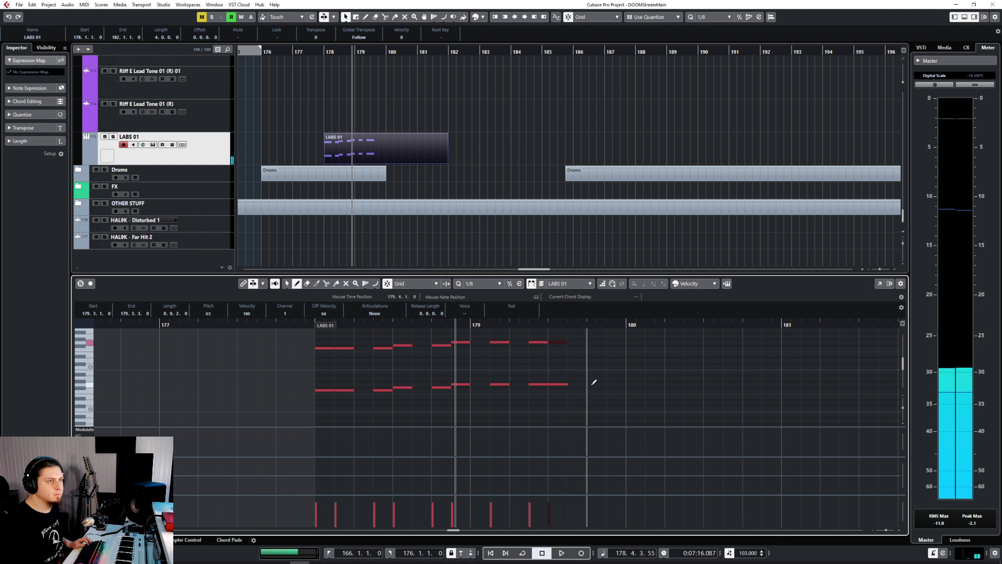
key(1)
Play the extended octave riff from bar 178 through bar 179 and stop.
click(314, 325)
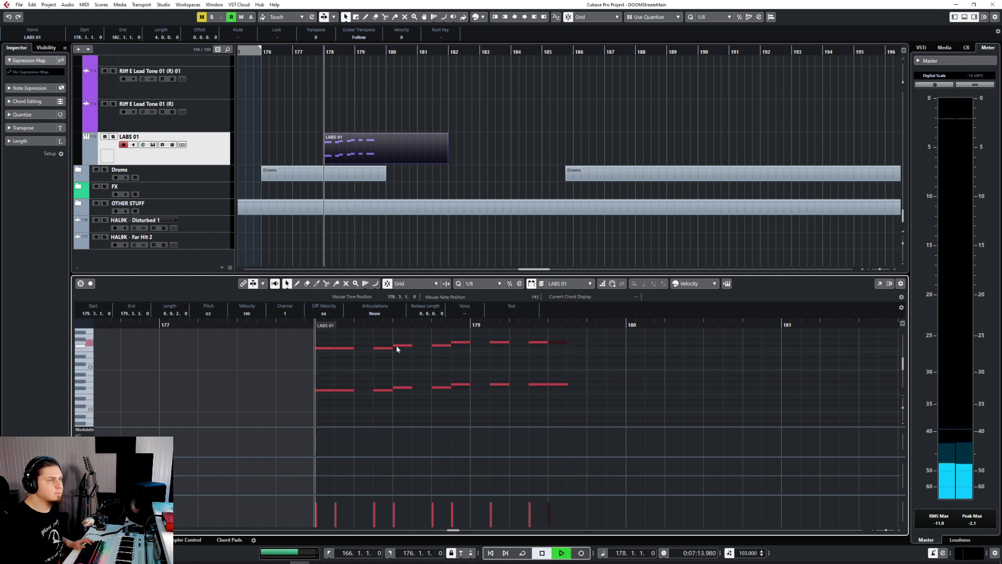
key(space)
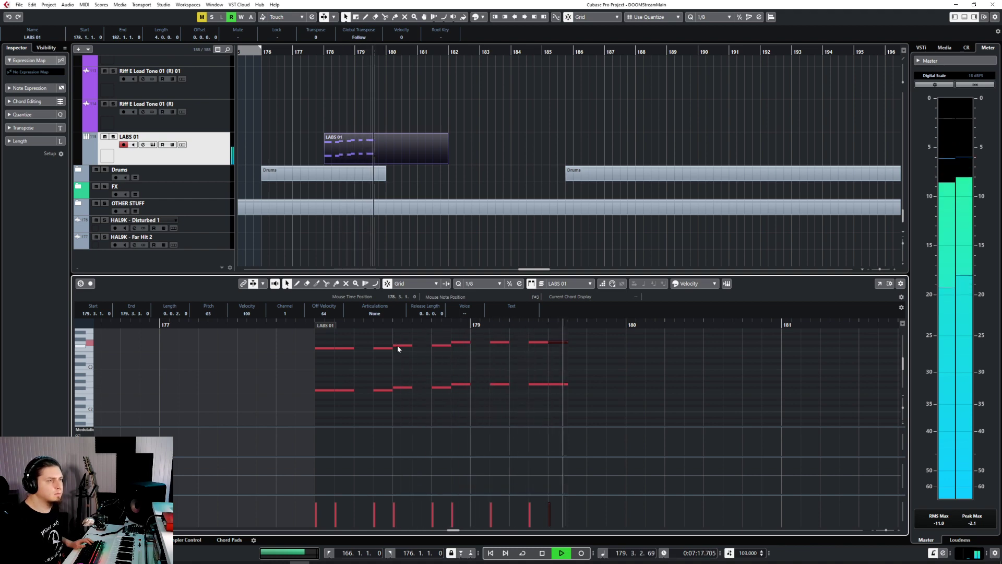
key(space)
Finish the riff with three eighth-note octaves on G#2 and G#3 from 179.3.3 to bar 180.
key(2)
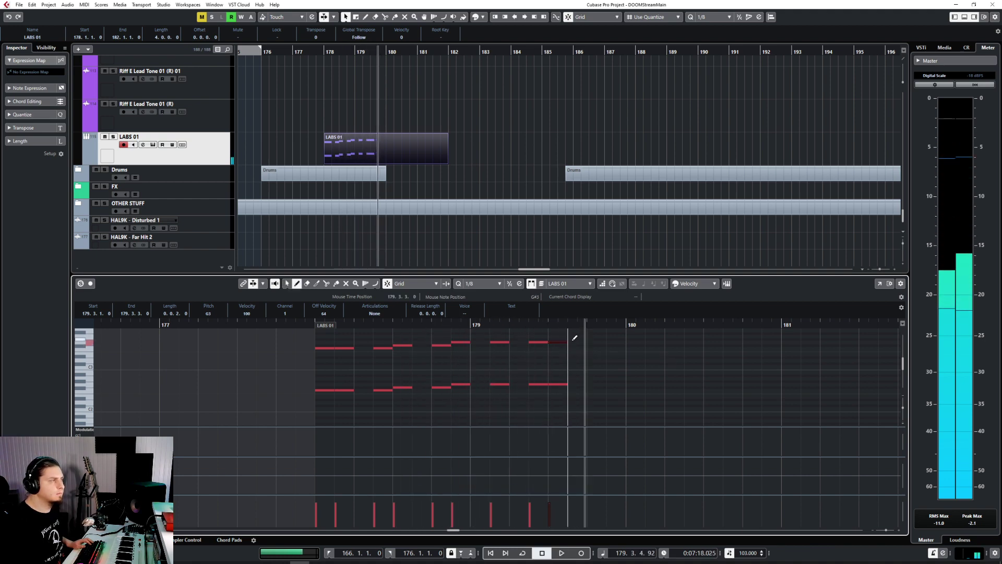
drag(574, 338, 612, 339)
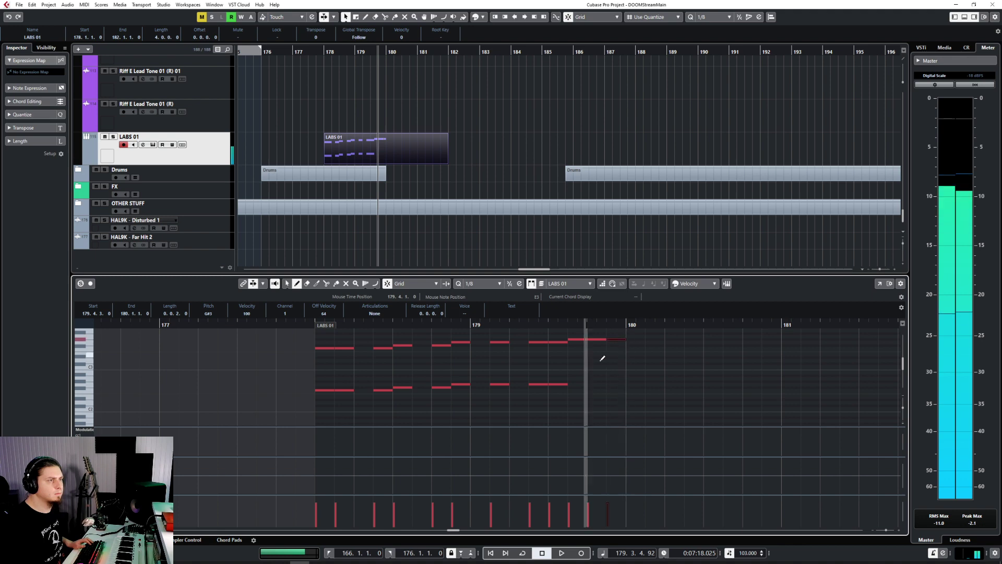
click(577, 382)
click(597, 382)
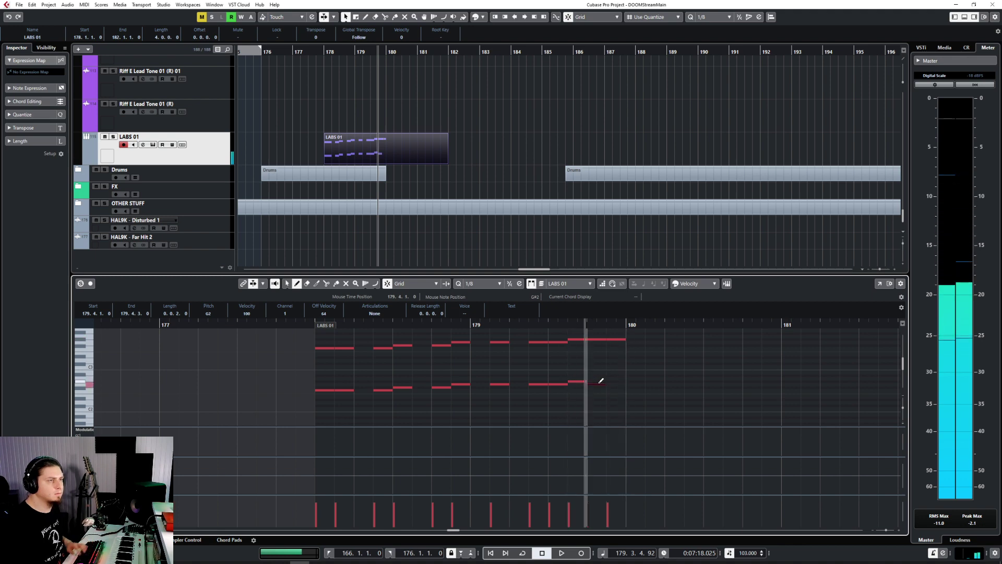
click(610, 381)
key(1)
Select all notes of the two-bar riff and duplicate them so the copy starts at bar 180.
scroll(585, 376, down, 1)
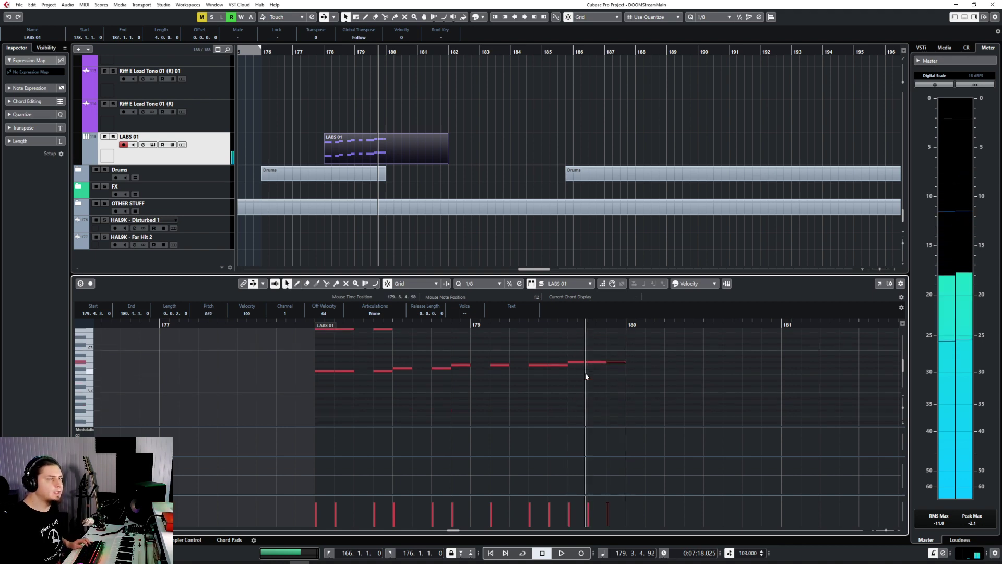
scroll(586, 375, down, 3)
scroll(544, 374, up, 2)
drag(465, 347, 685, 422)
click(598, 325)
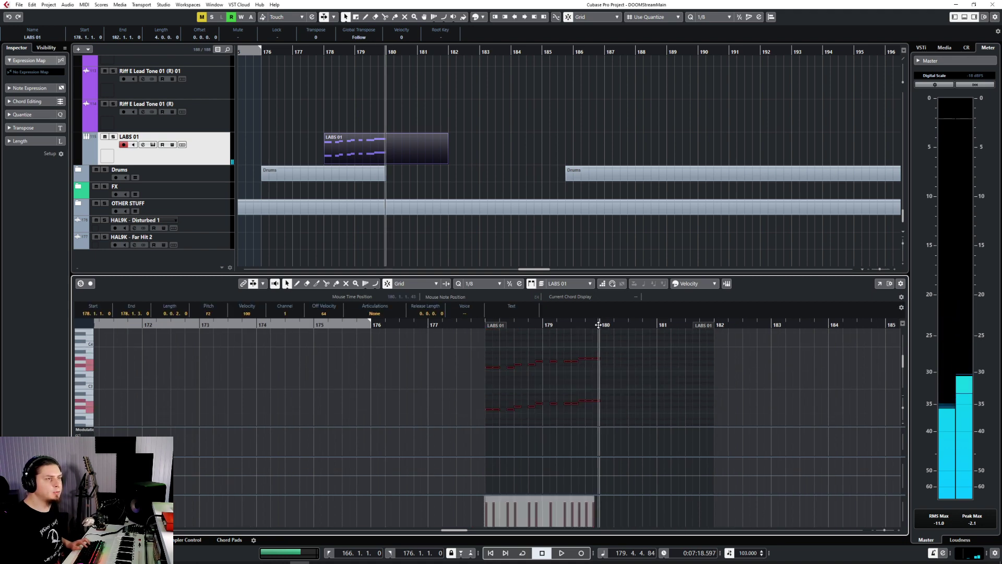
key(ctrl+d)
Close the Key Editor and duplicate the LABS 01 part to bars 182 to 186.
key(ctrl+e)
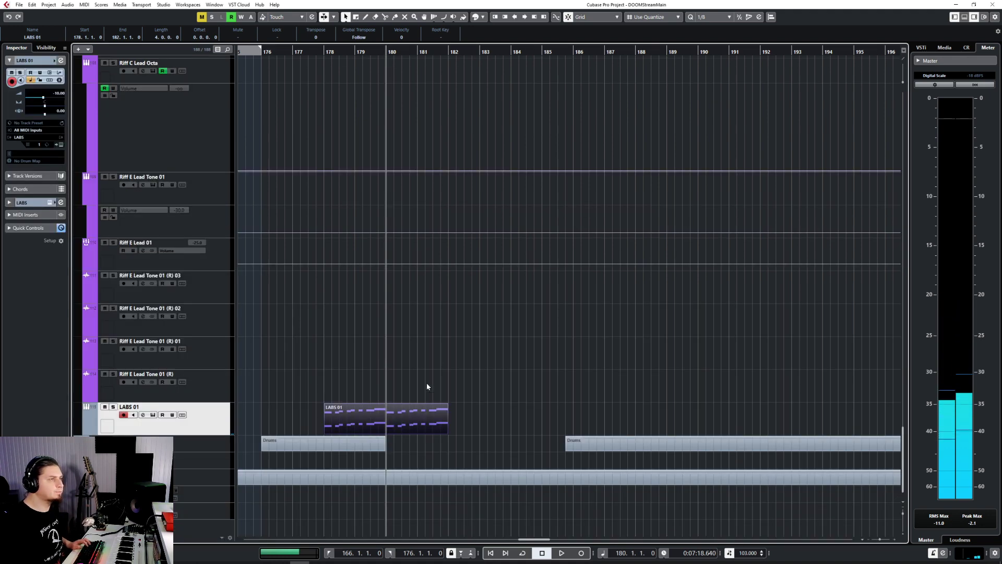
key(ctrl+d)
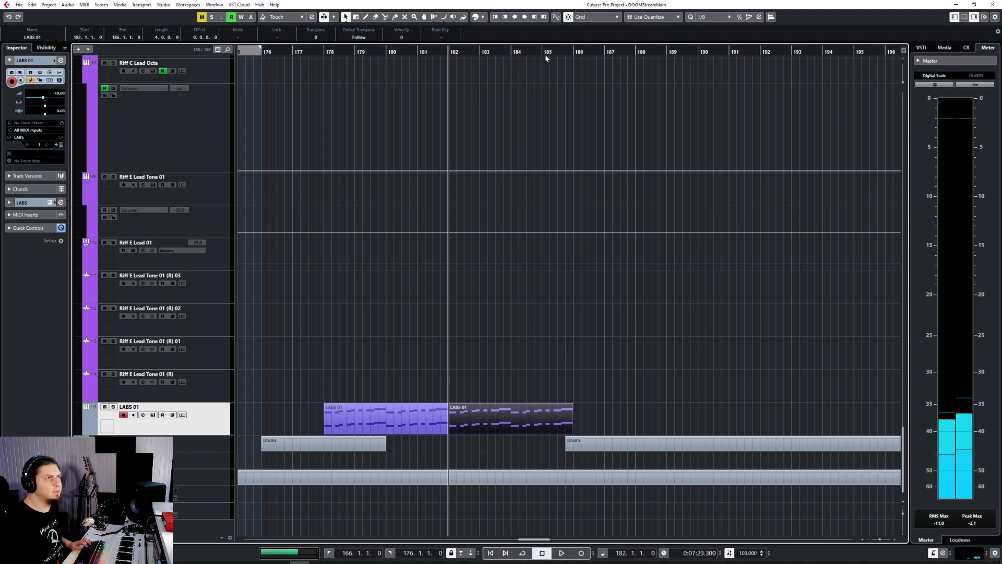
Duplicate the LABS 01 part to bars 186 to 190 and play the riff from bar 178.
drag(578, 55, 573, 52)
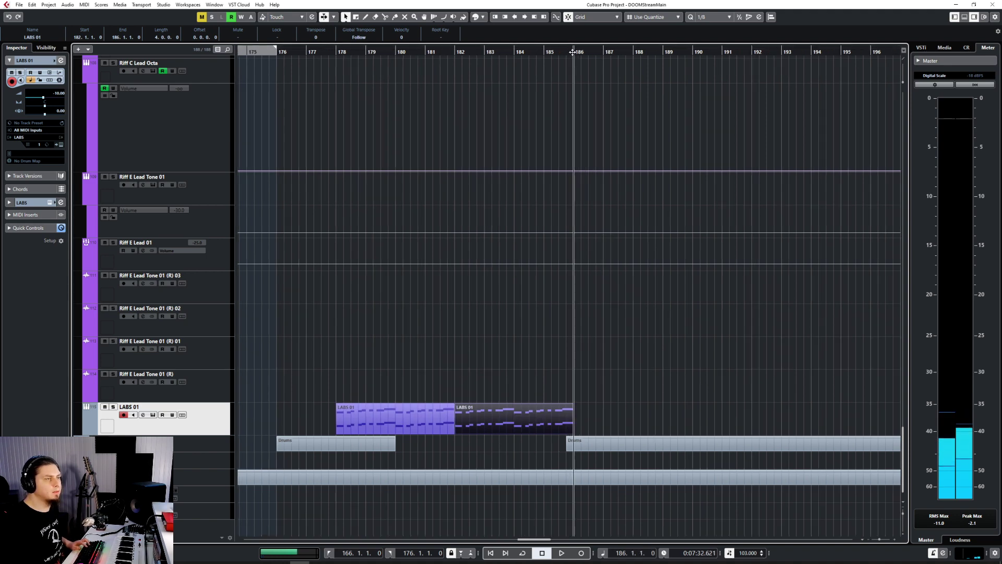
key(ctrl+d)
click(328, 52)
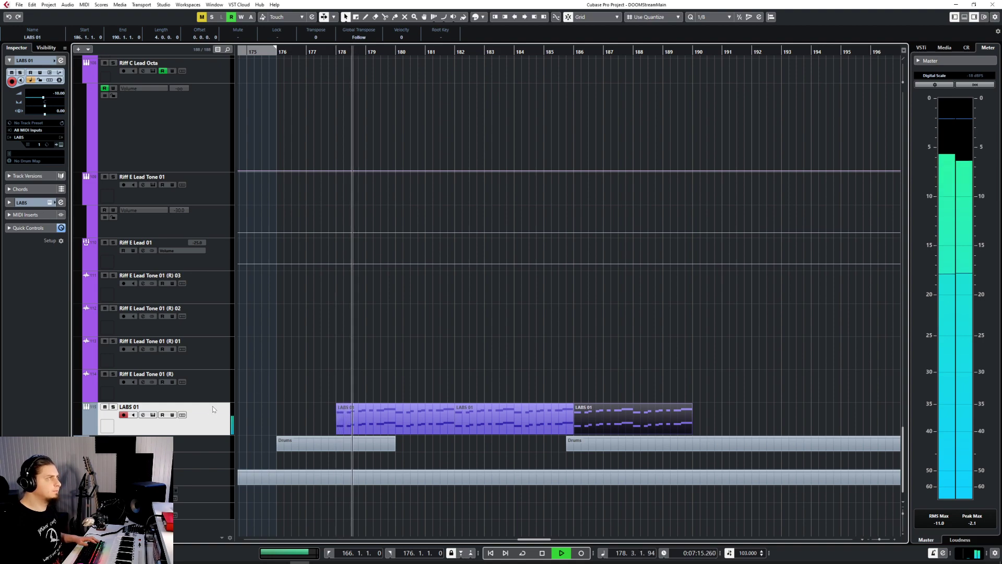
Open the MixConsole and load Tremolo as the first insert effect on the LABS 01 channel.
key(F3)
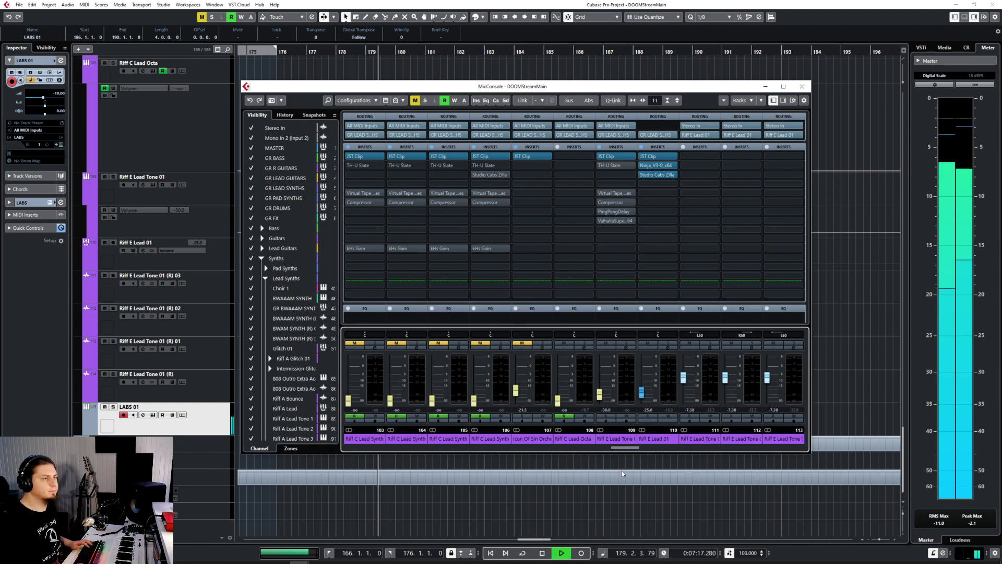
mouse_move(623, 450)
mouse_down()
mouse_move(654, 451)
mouse_move(641, 450)
mouse_up()
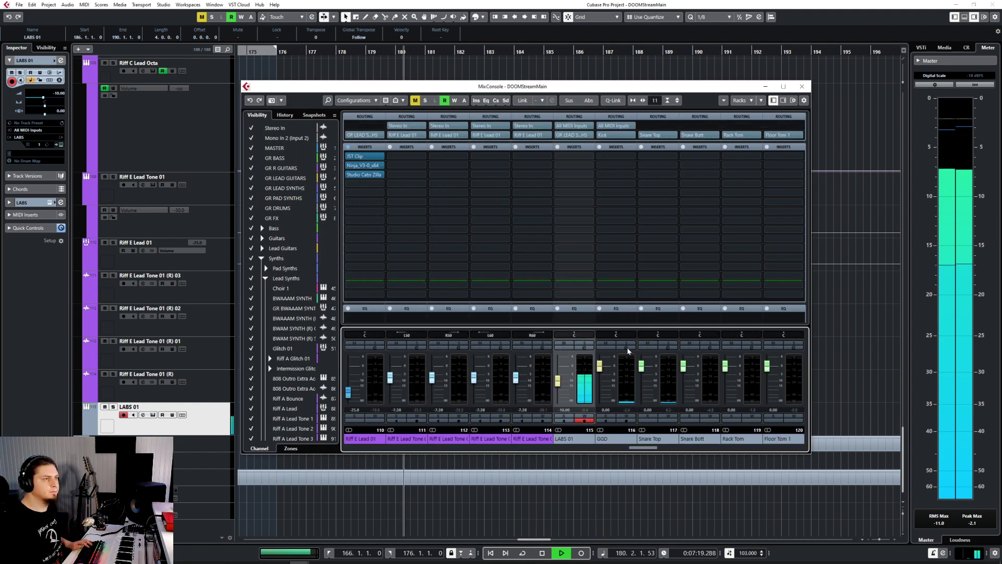
click(584, 157)
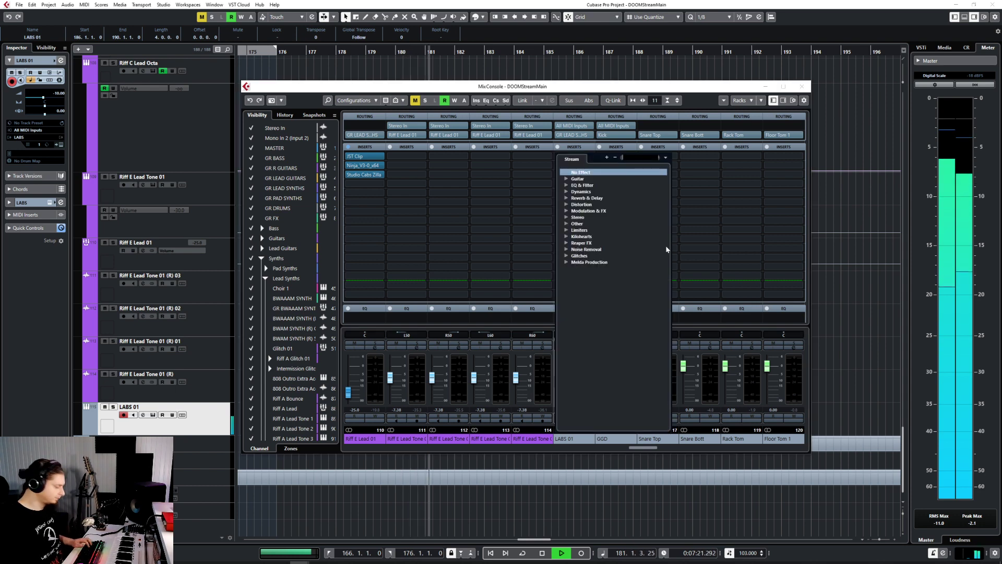
text(trem)
key(Return)
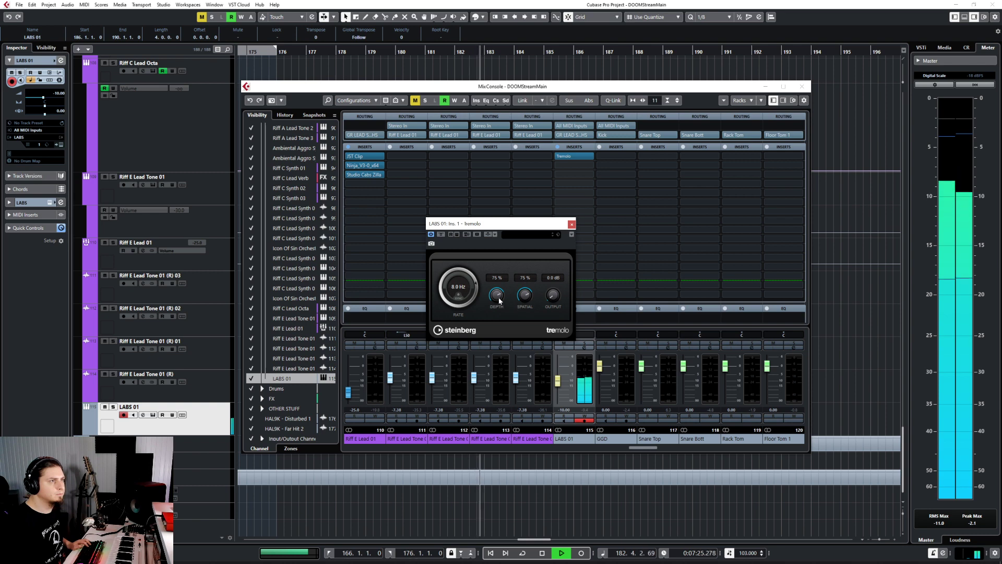
click(571, 224)
drag(574, 156, 573, 158)
Try the Ignite NadIR and Cypress TT-15 guitar plug-ins in the second insert slot of LABS 01.
click(573, 164)
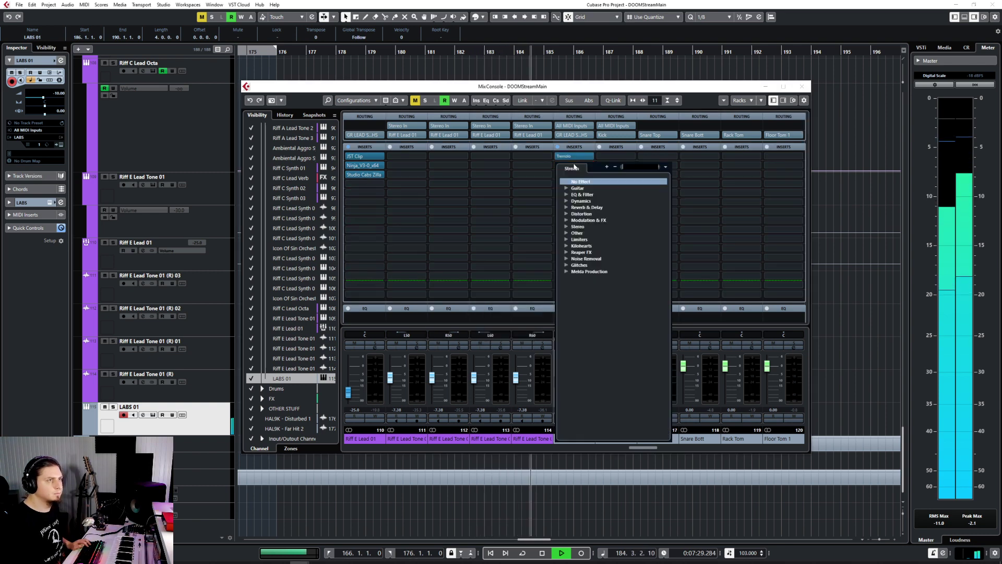
click(565, 188)
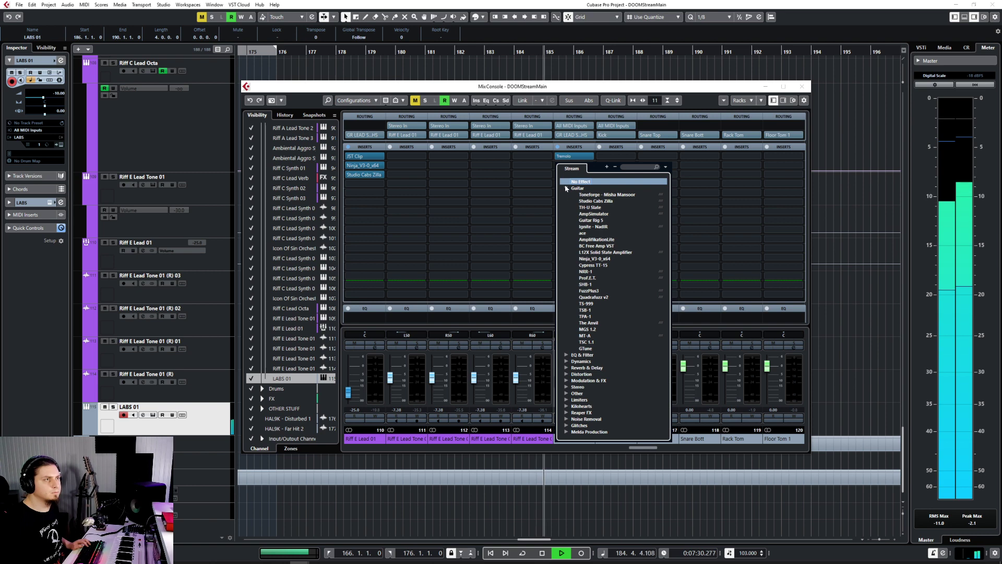
click(592, 226)
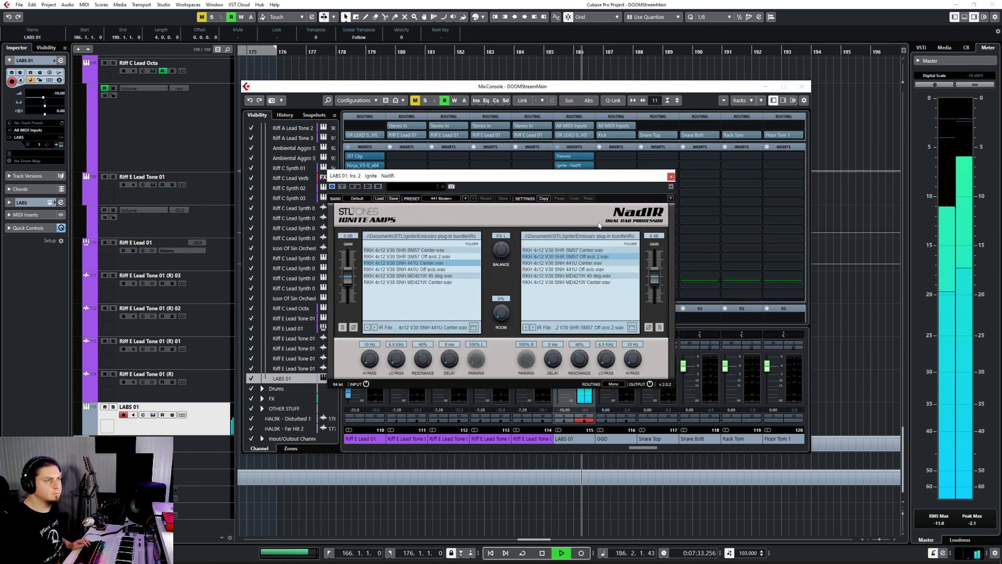
click(671, 176)
click(589, 166)
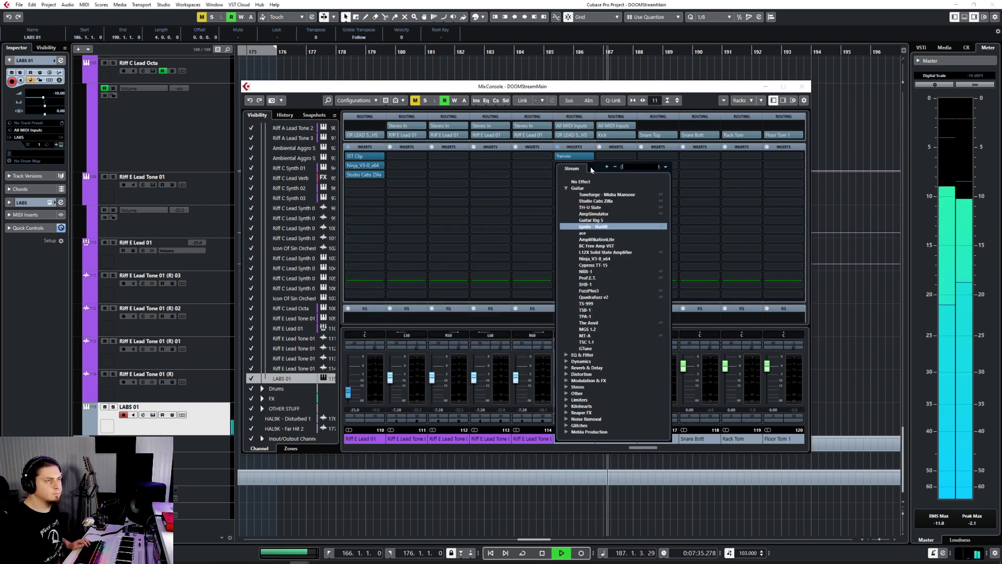
click(593, 265)
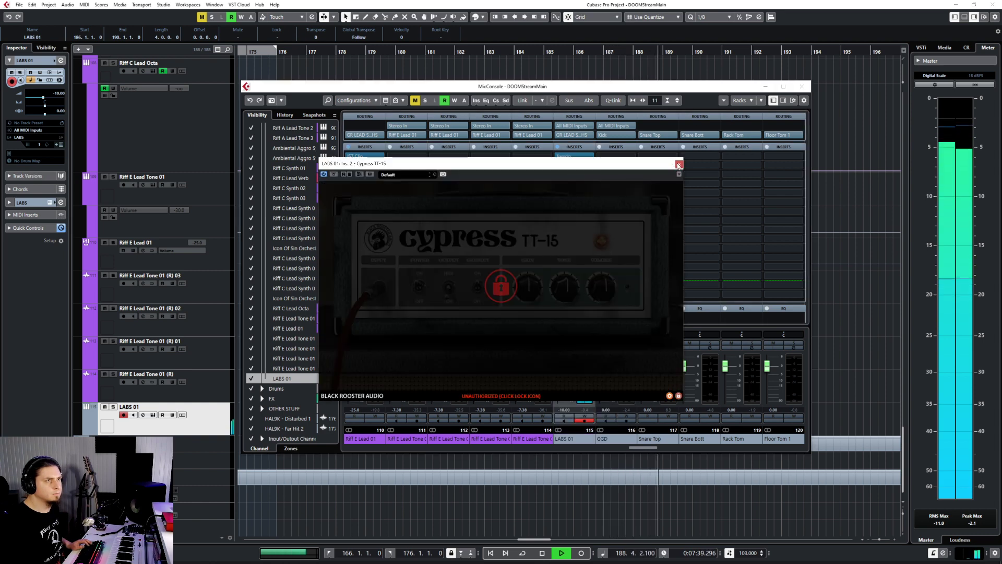
click(679, 165)
Load the SHB-1 bass amp as the second insert on LABS 01 and close the mixer and plug-in windows.
click(588, 166)
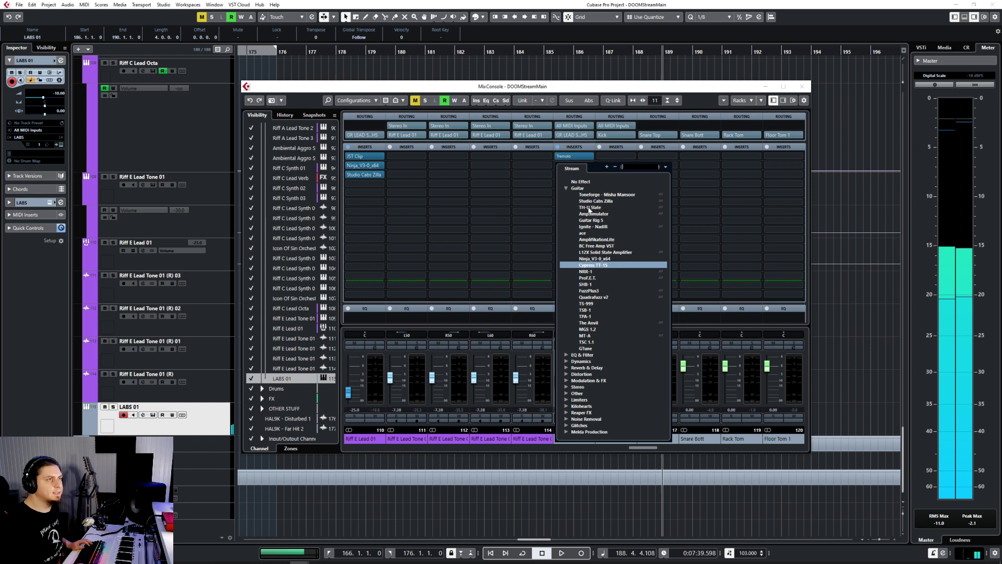
click(587, 285)
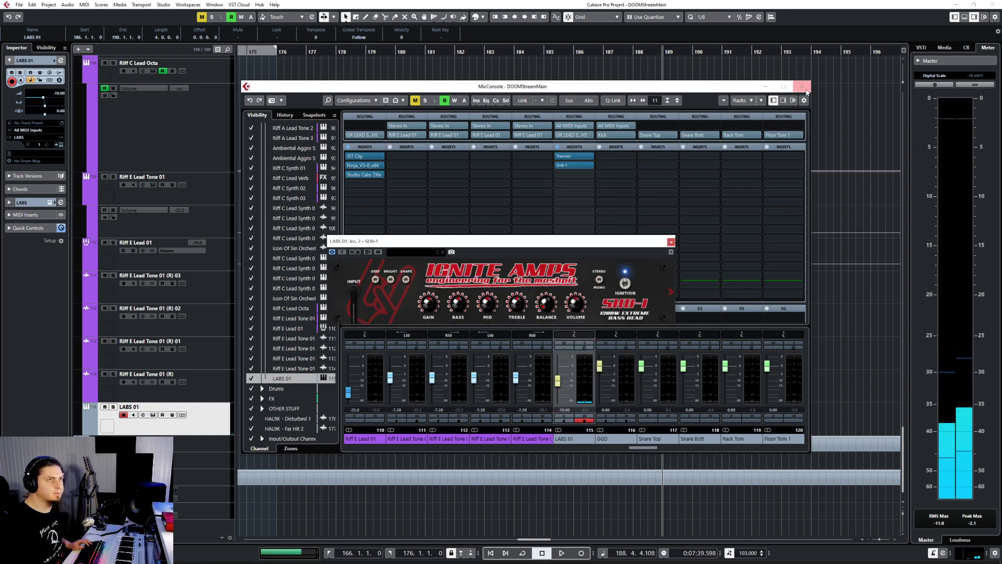
click(804, 88)
click(671, 243)
Split the last LABS 01 part at bar 188 and delete the remainder after it.
scroll(627, 344, up, 20)
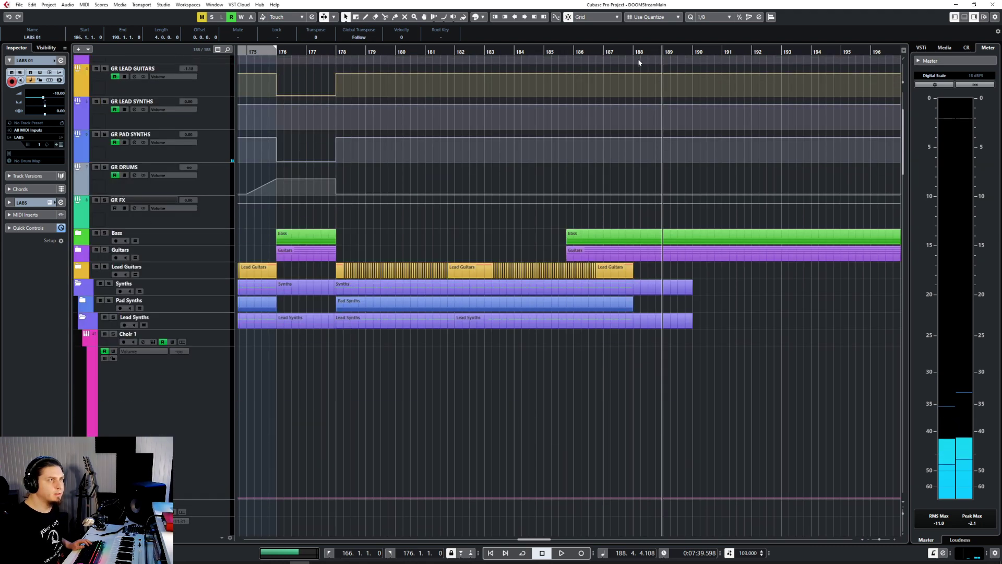
click(638, 51)
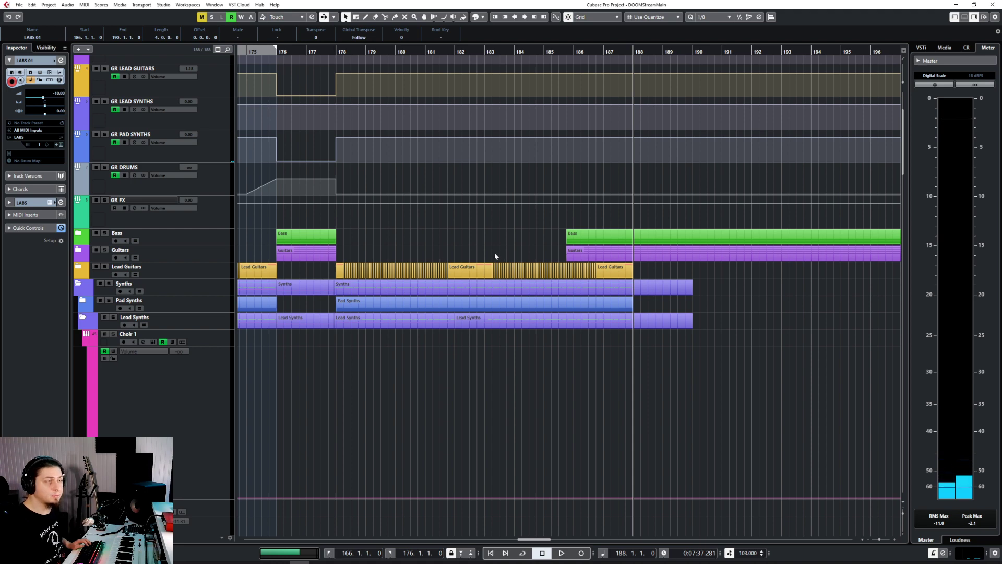
scroll(496, 366, down, 15)
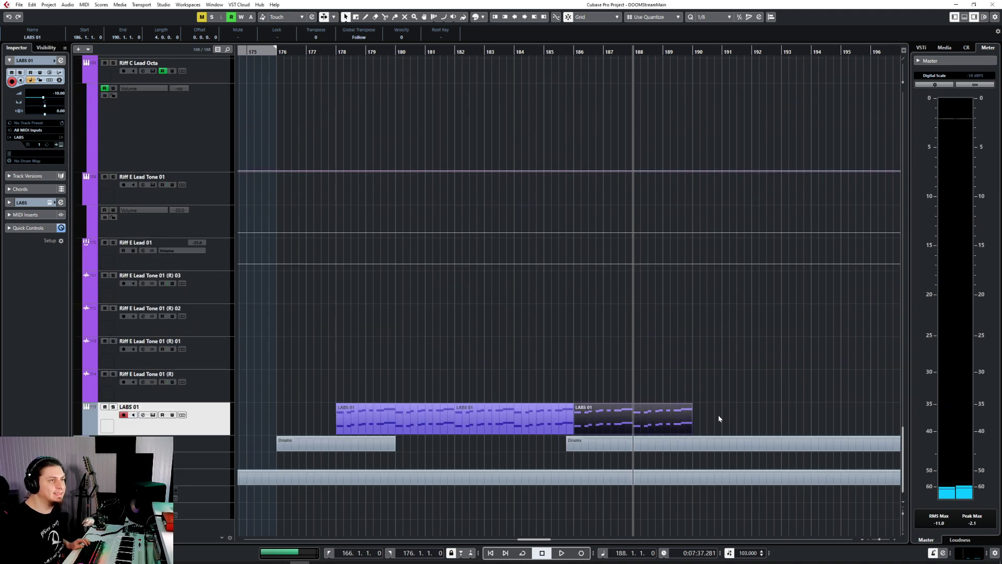
click(687, 420)
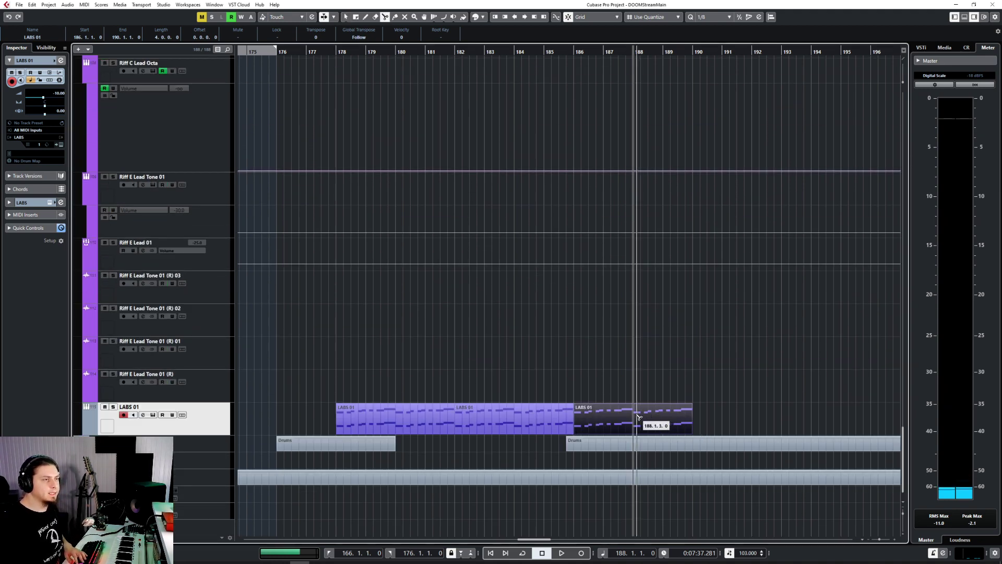
click(649, 417)
key(1)
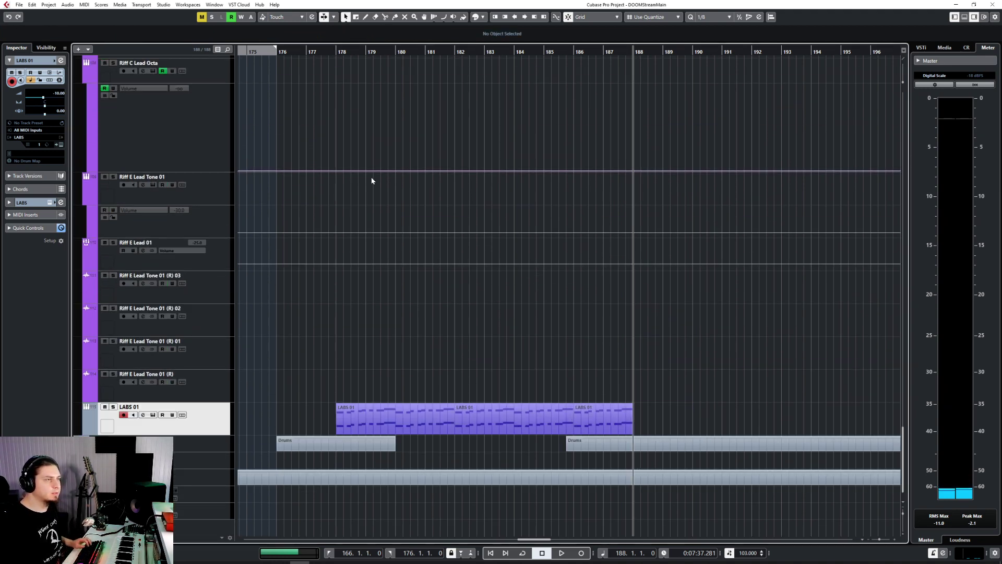
Play the riff from bar 178 with the SHB-1 insert open, then close the plug-in and mixer windows.
click(328, 52)
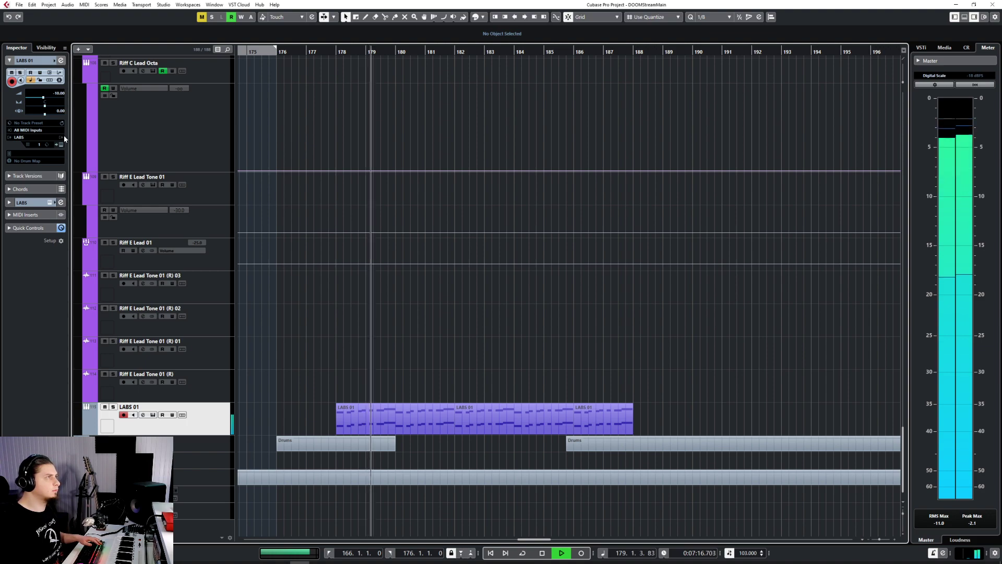
key(F3)
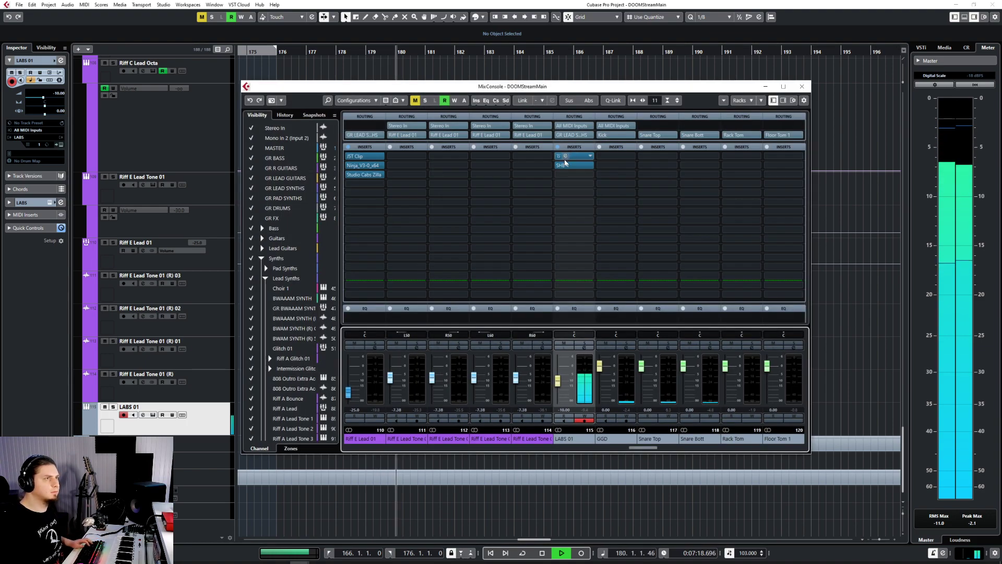
click(565, 163)
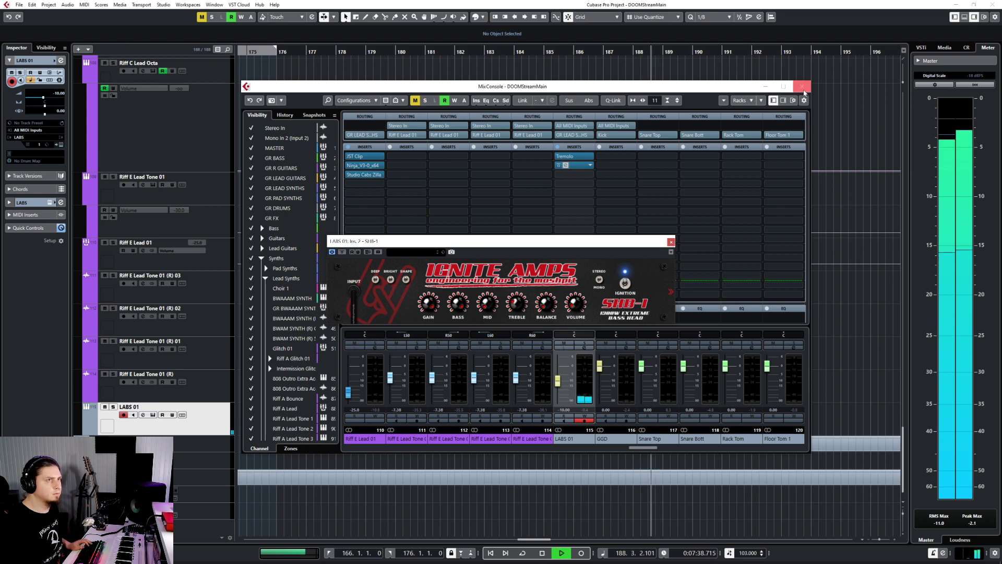
click(802, 88)
click(671, 242)
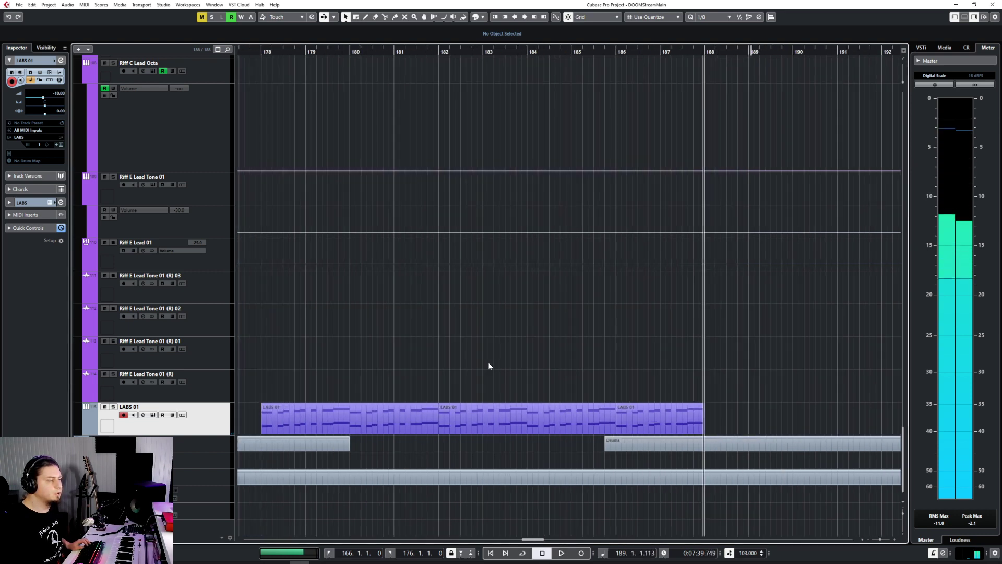
Select all three LABS 01 parts and move them so the riff starts at bar 166.
click(261, 52)
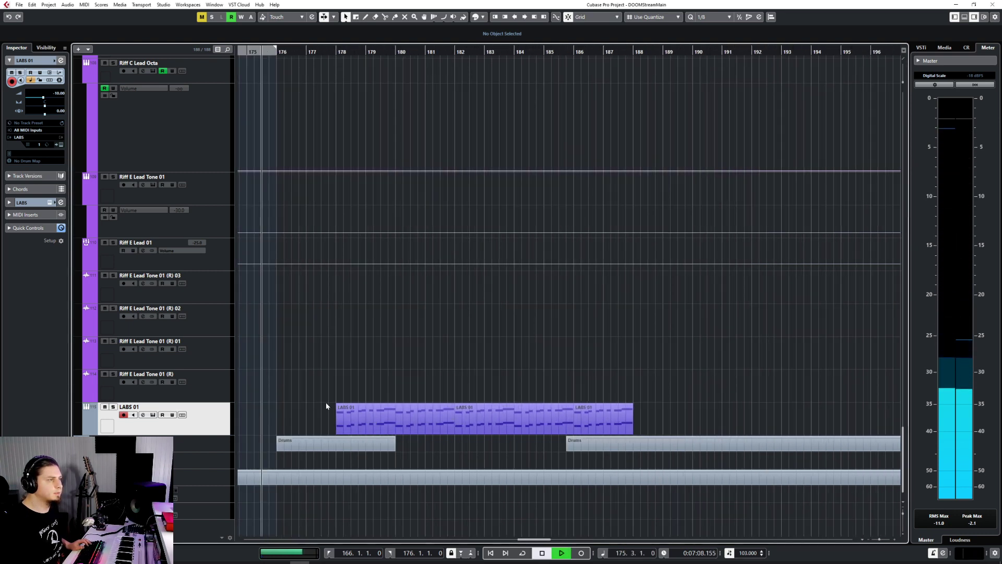
drag(307, 404, 648, 412)
key(f)
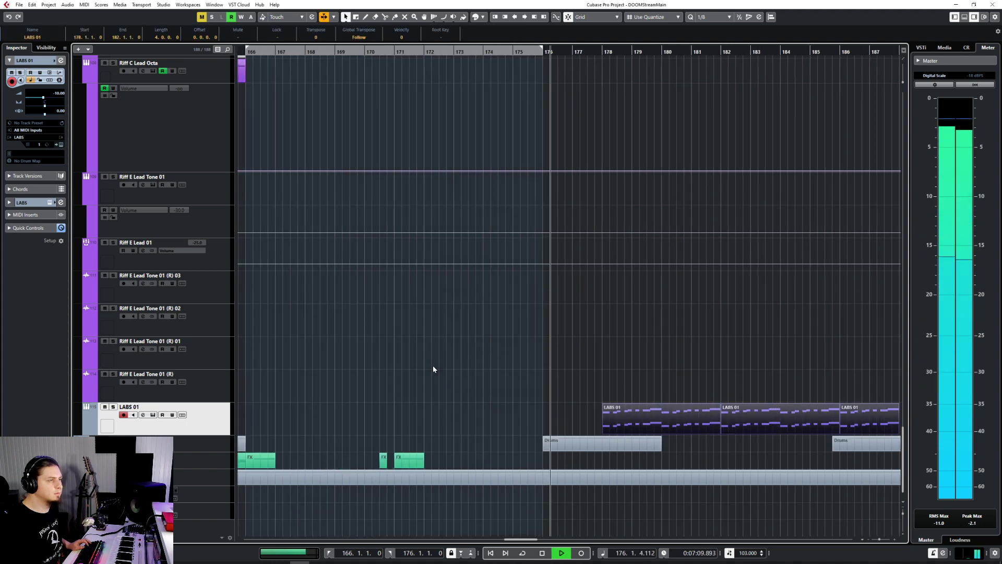
scroll(434, 366, right, 3)
key(space)
scroll(429, 385, left, 4)
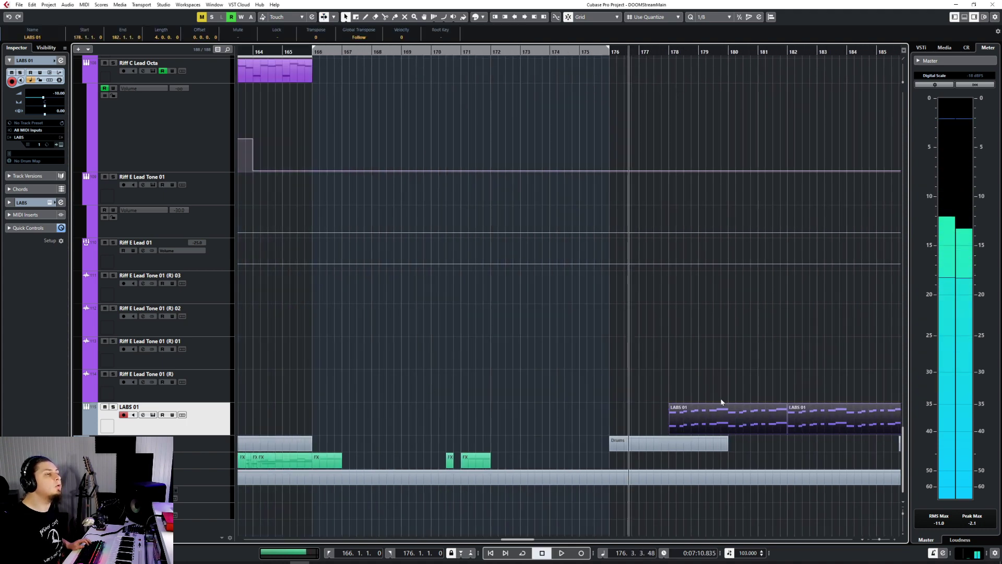
drag(698, 422, 343, 421)
click(303, 106)
Play the moved riff in context from bar 165.
click(282, 50)
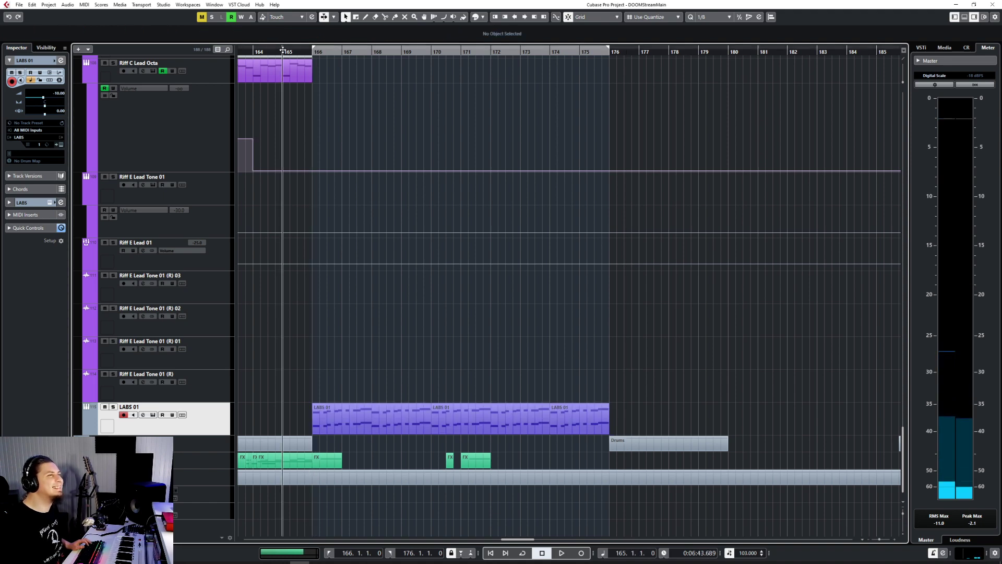
key(space)
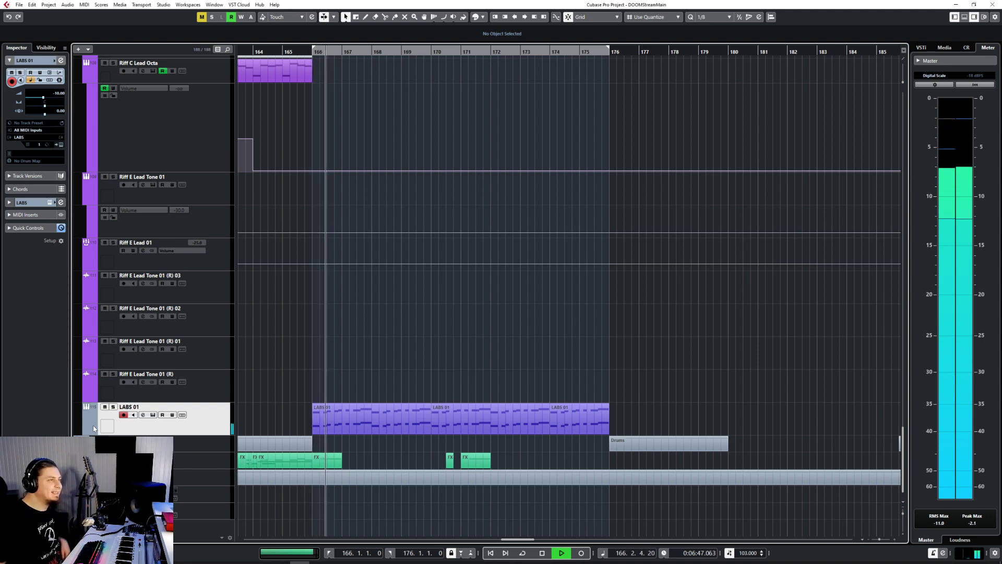
key(space)
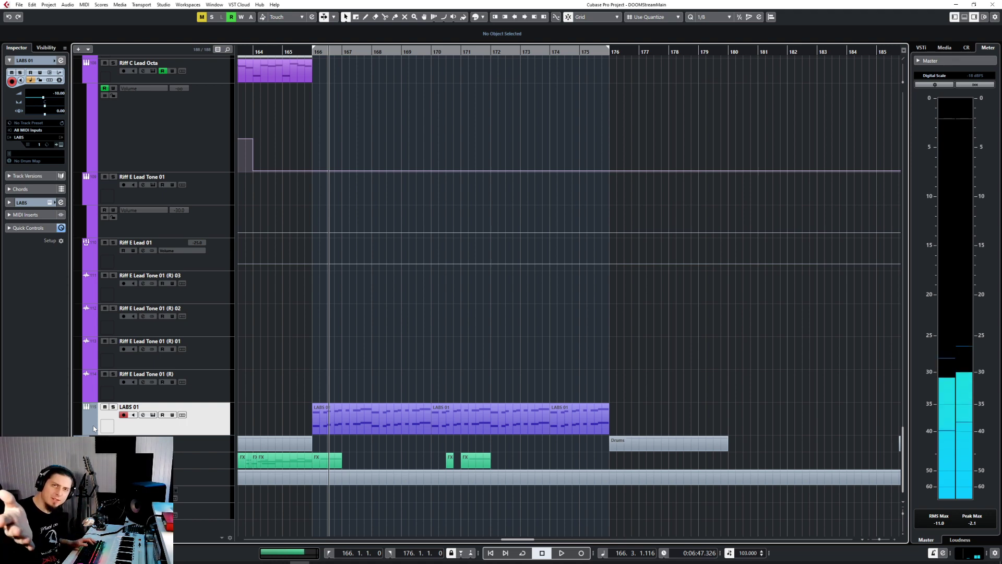
key(space)
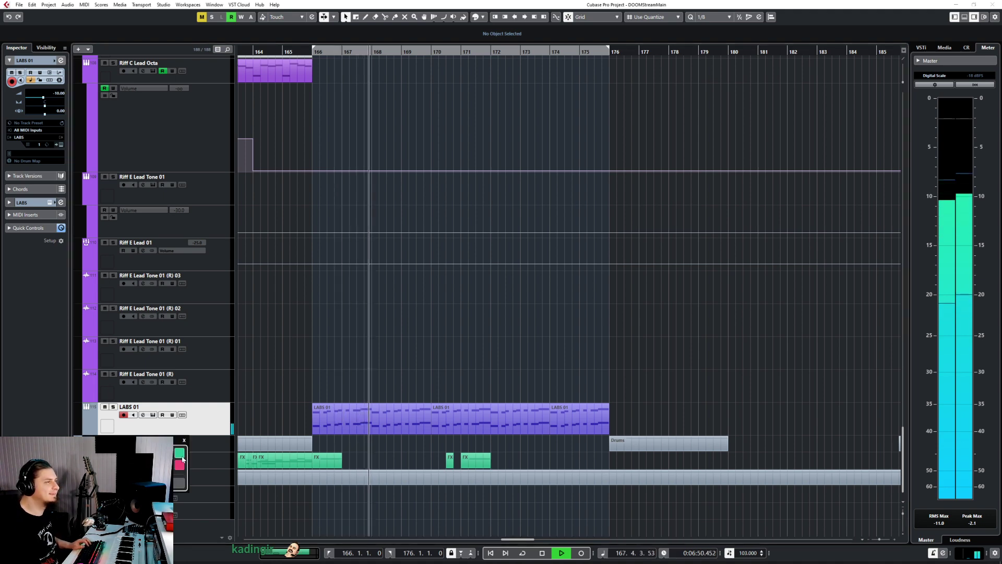
Colour the LABS 01 track orange and rename it Labs Guitar.
click(107, 453)
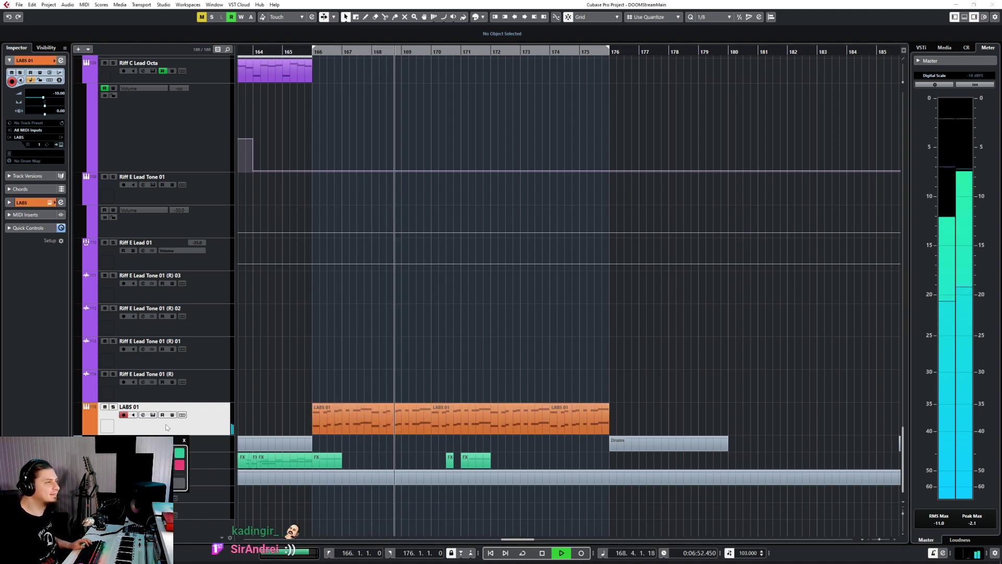
double_click(151, 408)
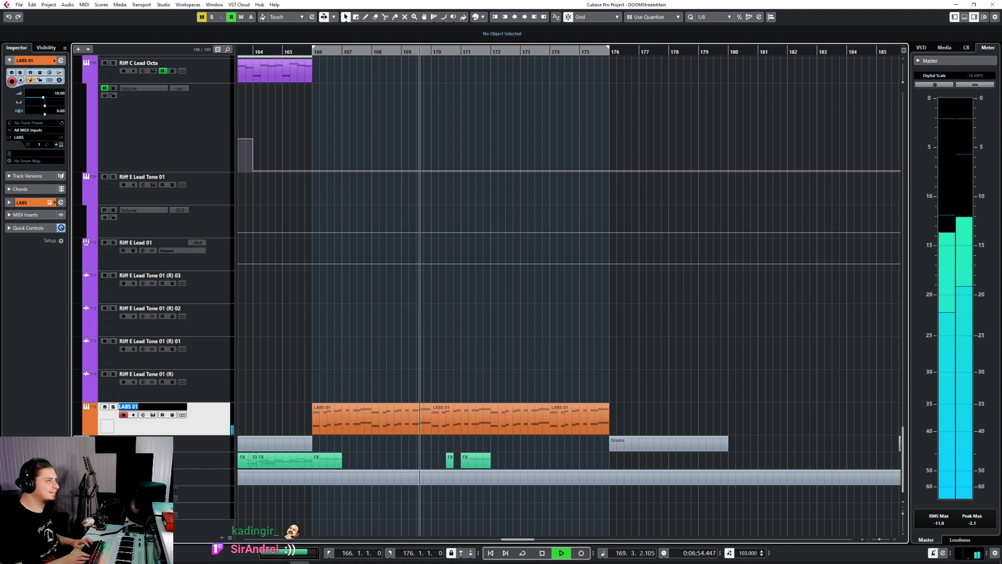
text(Labs Guitar)
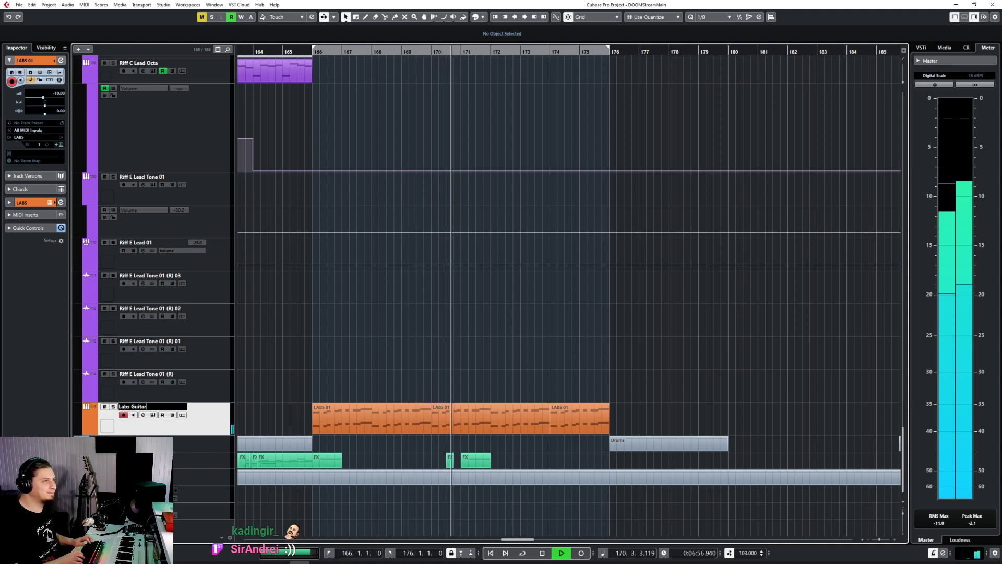
key(Return)
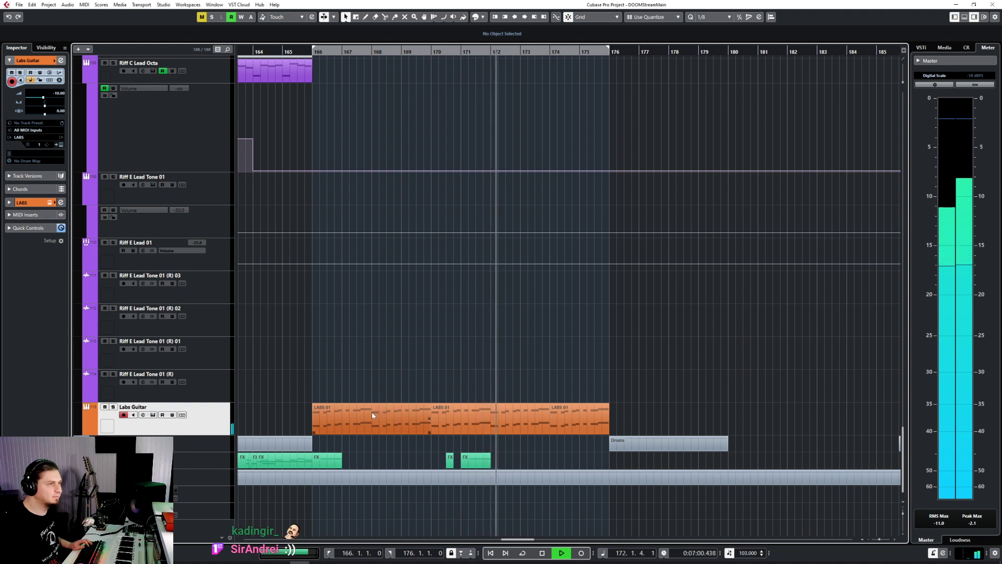
Glue the LABS 01 parts on the Labs Guitar track into one part spanning bars 166 to 176.
key(f)
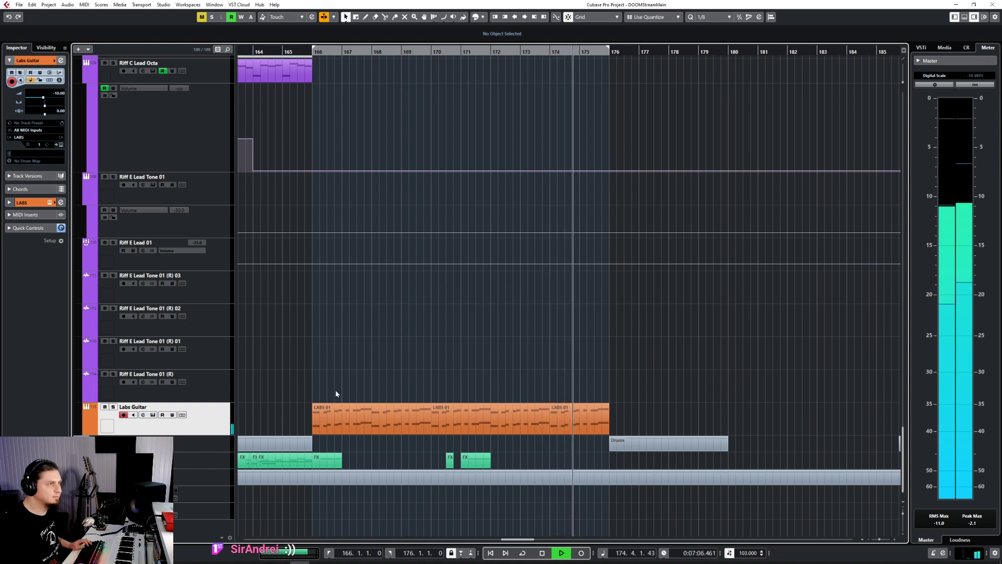
right_click(468, 391)
click(488, 401)
click(426, 405)
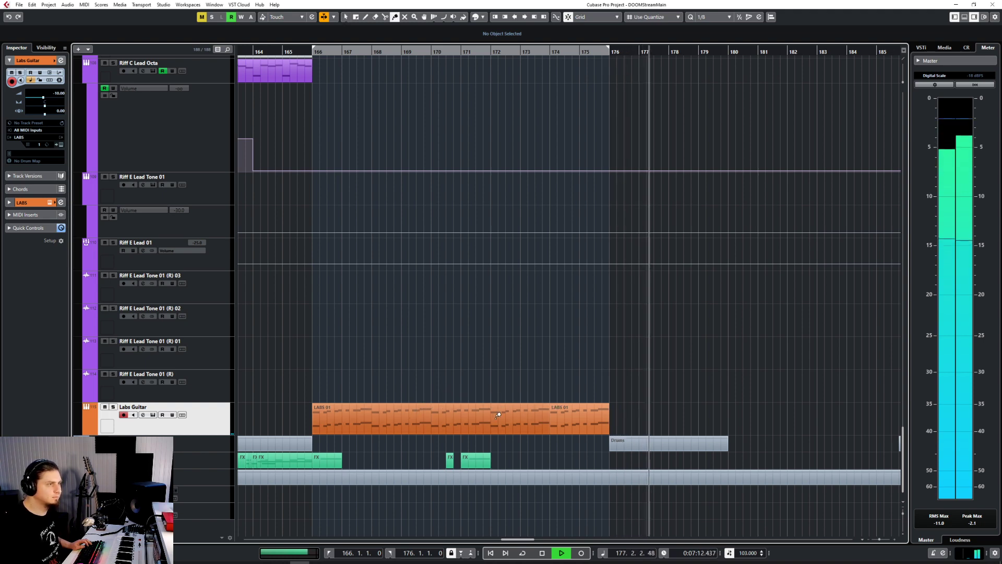
click(426, 404)
key(1)
Stop playback, open the glued LABS 01 part in the key editor and select its upper-octave notes.
click(386, 429)
key(space)
double_click(386, 430)
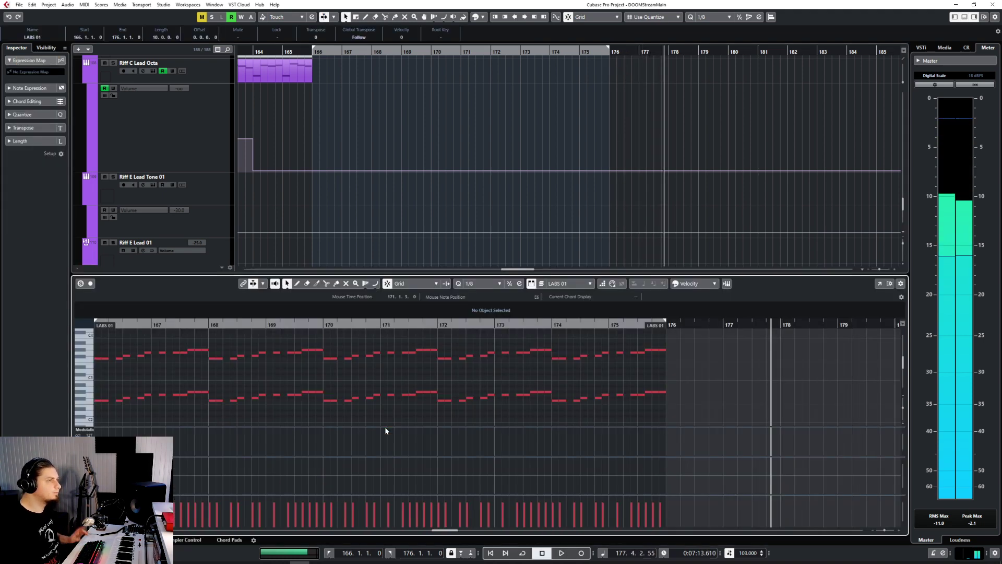
scroll(216, 376, down, 3)
scroll(205, 377, up, 3)
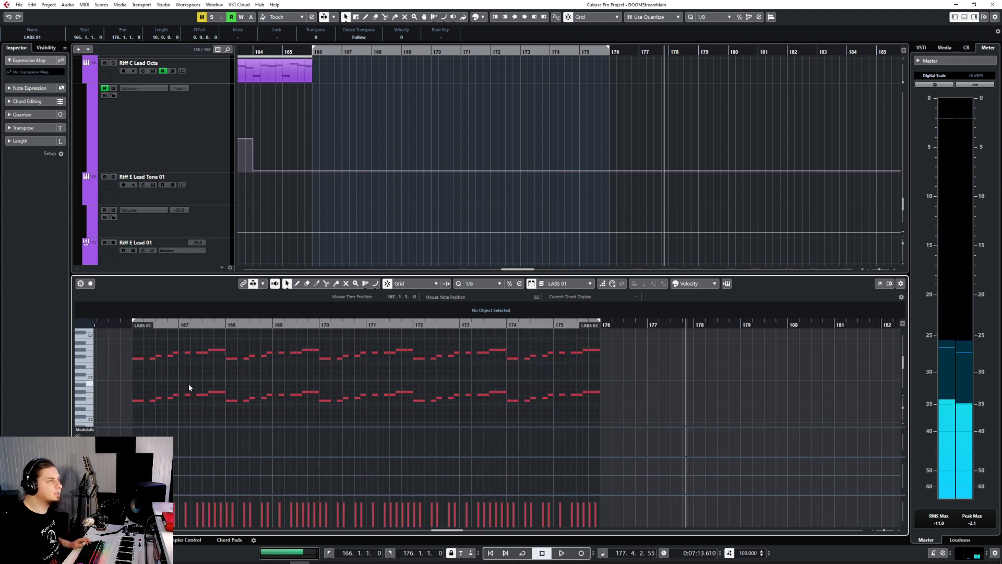
scroll(189, 384, left, 3)
scroll(208, 386, right, 3)
drag(140, 340, 605, 376)
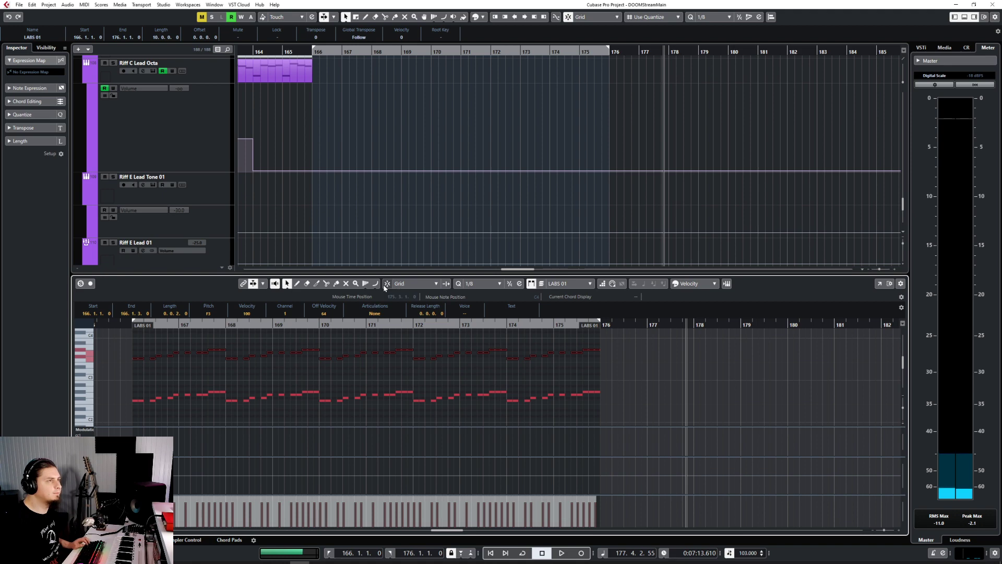
Shift all upper-octave notes slightly later so the first starts at 166.1.1.10, keeping the part's length.
scroll(217, 350, up, 5)
scroll(218, 350, left, 4)
click(272, 357)
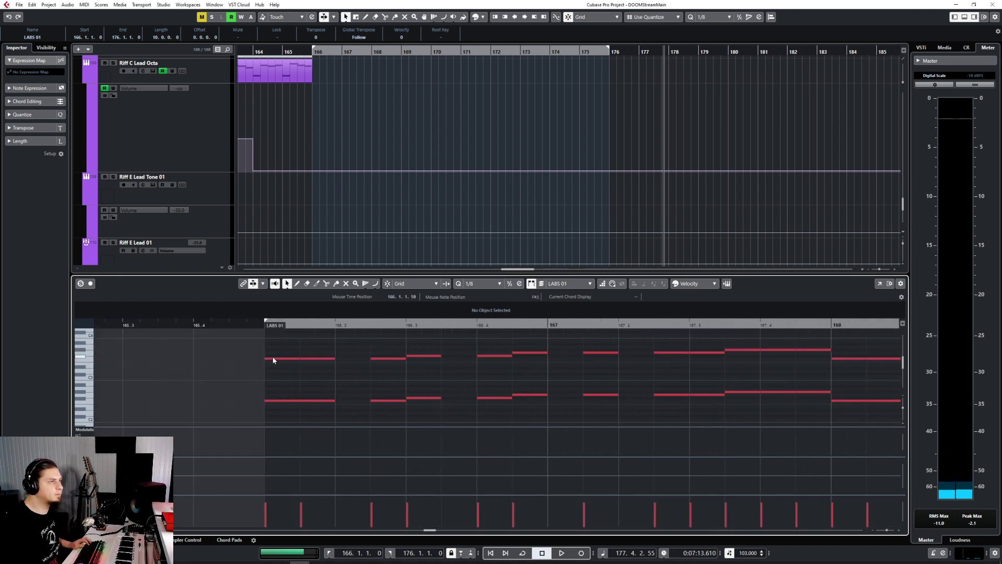
scroll(313, 360, down, 5)
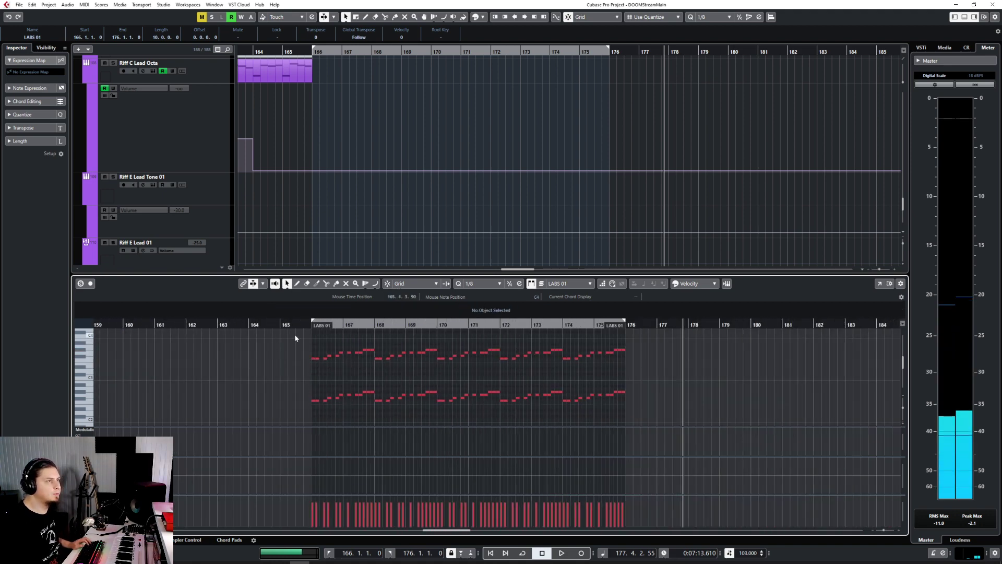
drag(279, 334, 657, 369)
scroll(217, 363, right, 7)
scroll(285, 363, left, 6)
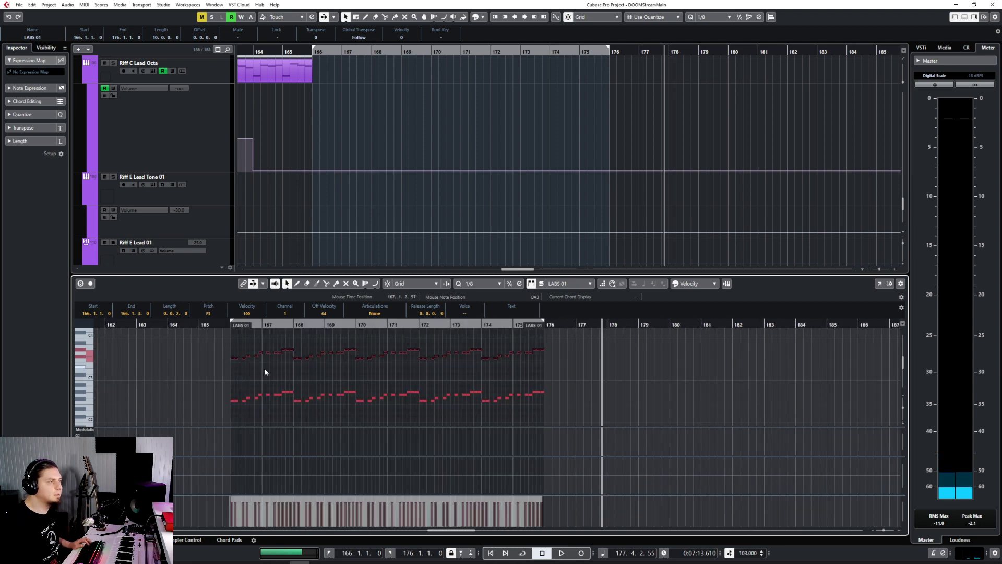
scroll(390, 371, left, 5)
scroll(456, 387, up, 6)
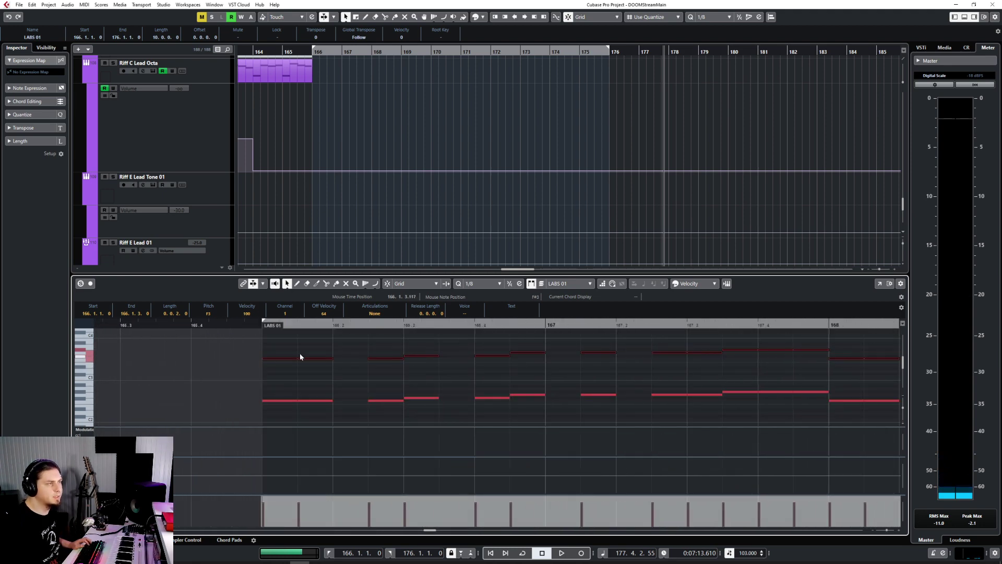
drag(282, 361, 236, 338)
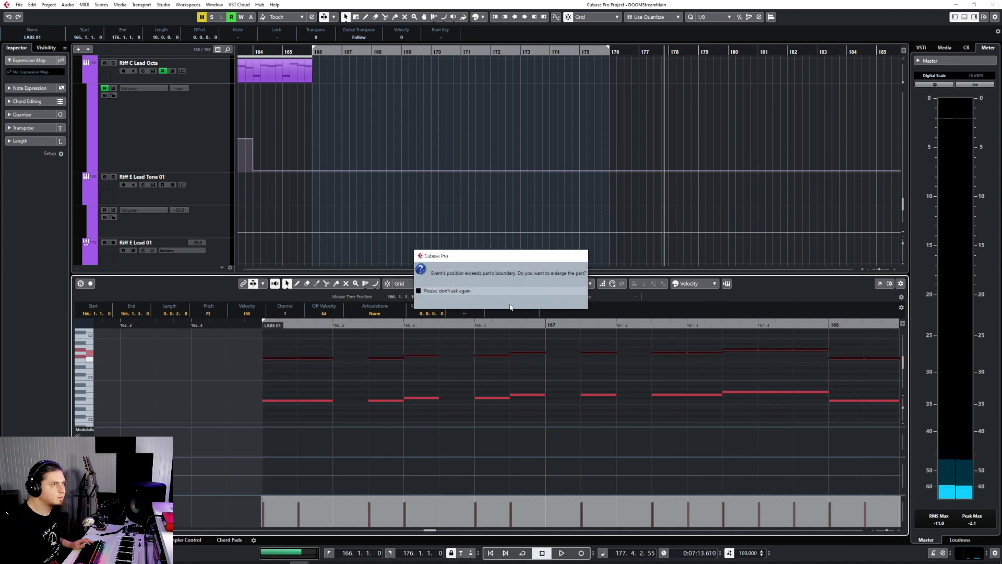
click(492, 308)
Play the riff with the offset upper octave from bar 166, then close the key editor.
key(space)
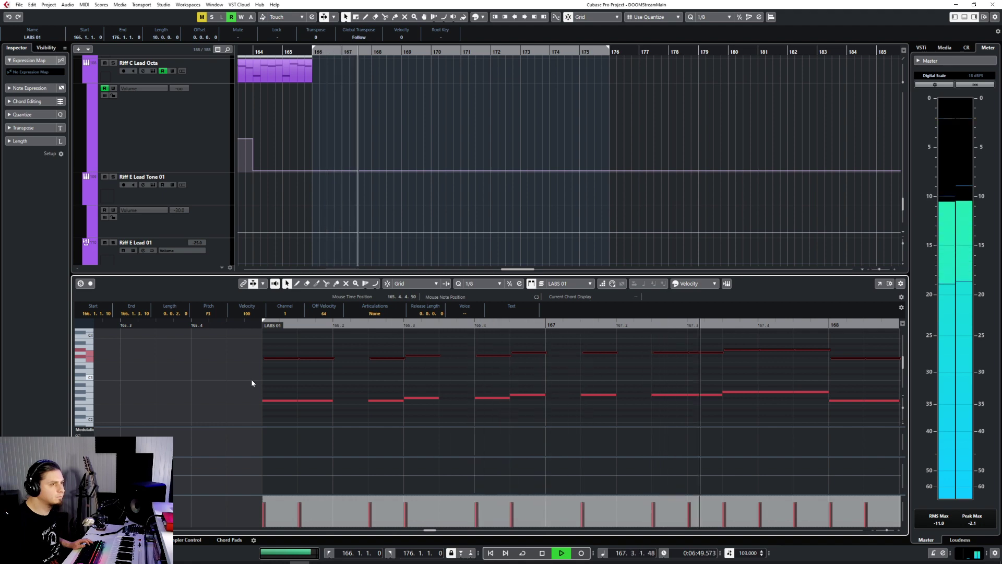
key(g)
key(g)
key(g)
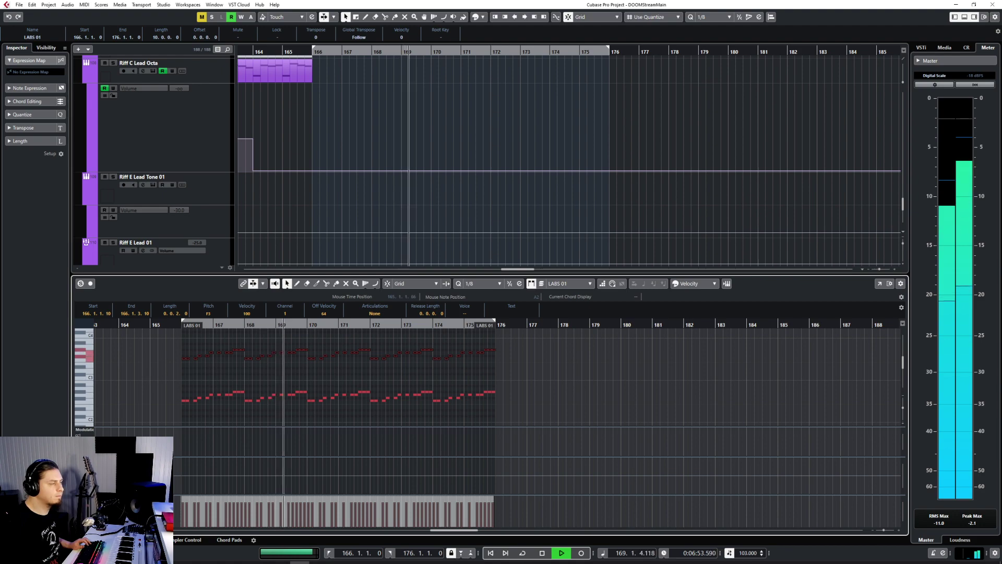
click(77, 540)
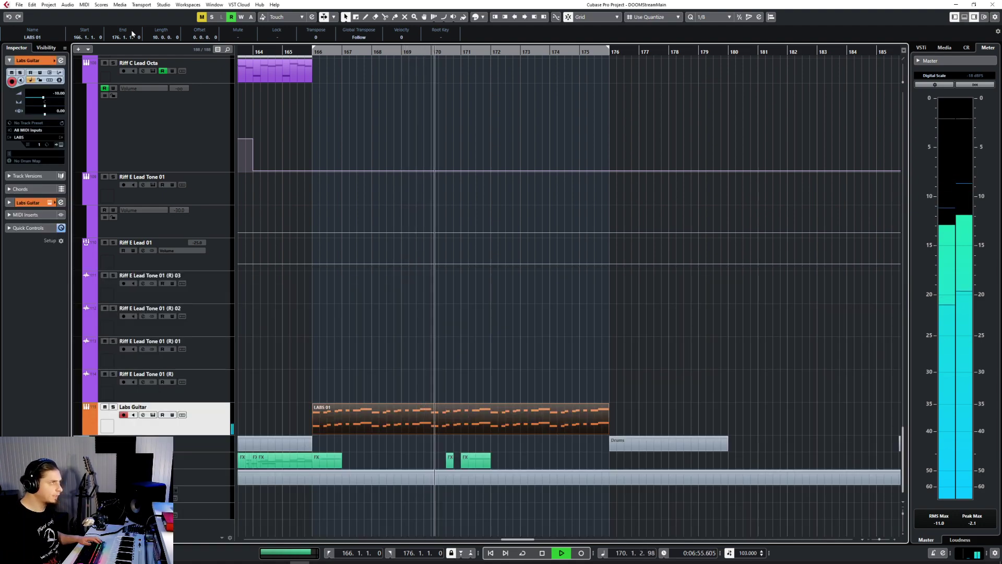
Insert kHs Pitch Shifter after SHB-1 on Labs Guitar with pitch -12.00 and mix about 42 %, then close the windows and stop playback.
key(F3)
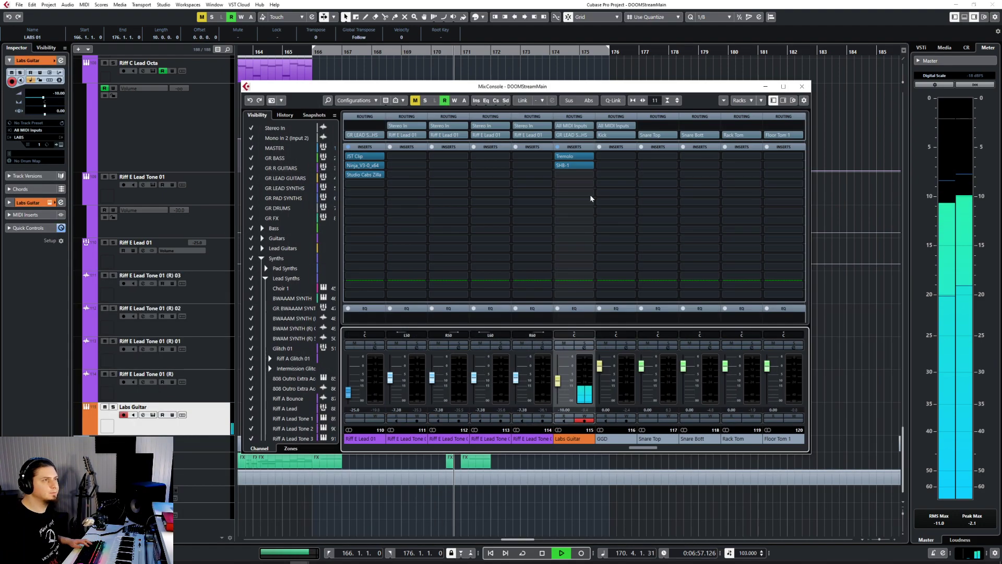
click(574, 175)
text(pitch)
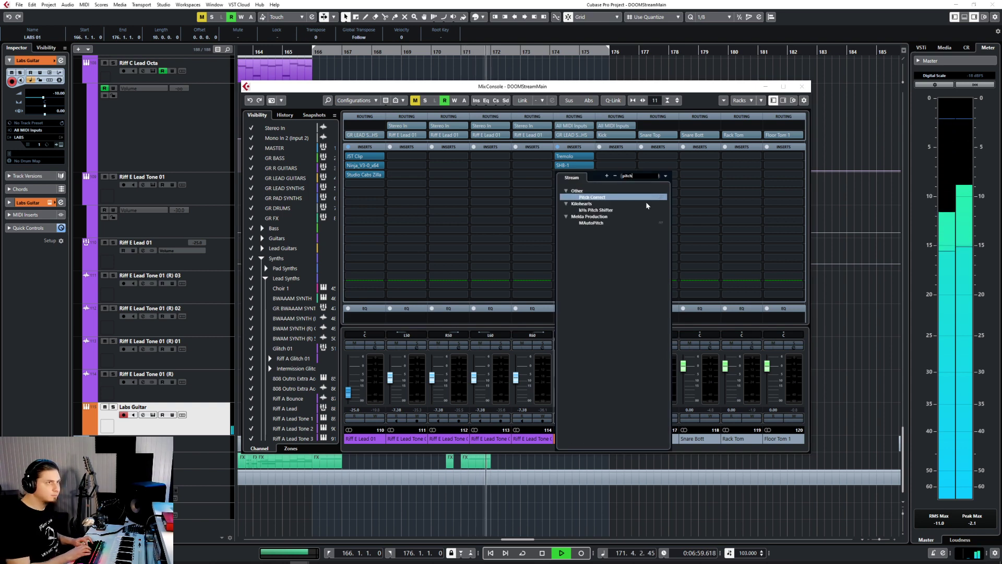
click(595, 210)
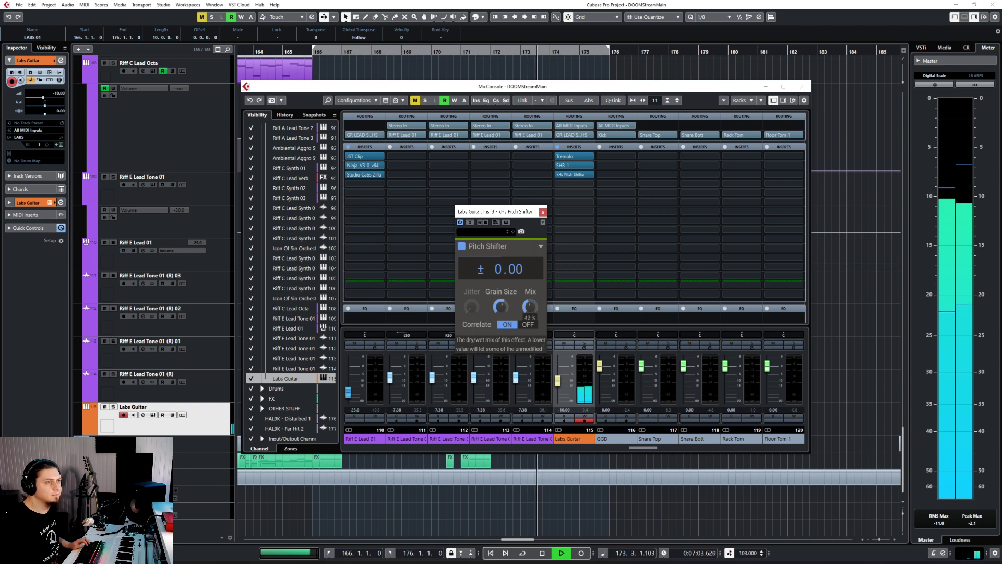
drag(529, 306, 530, 303)
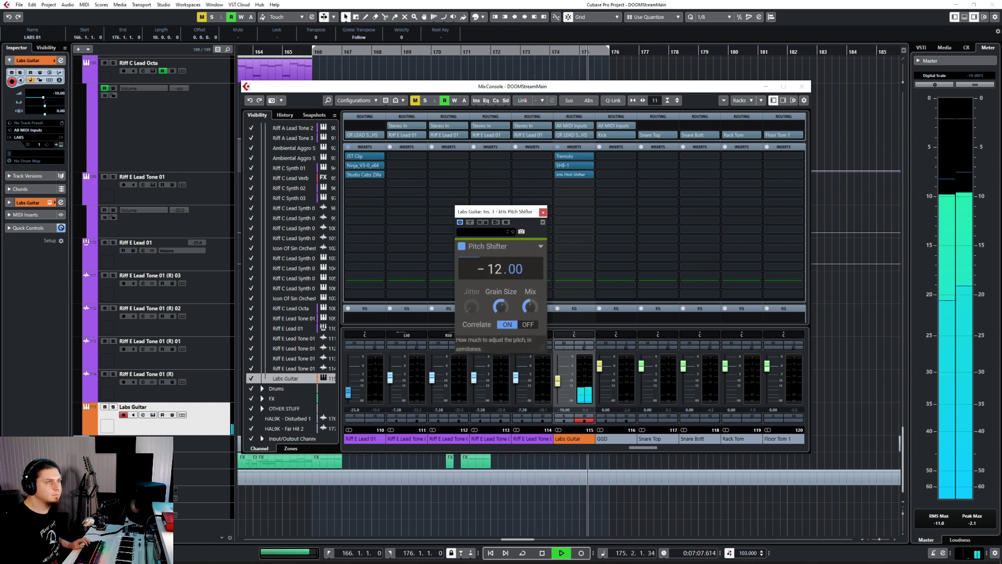
click(543, 214)
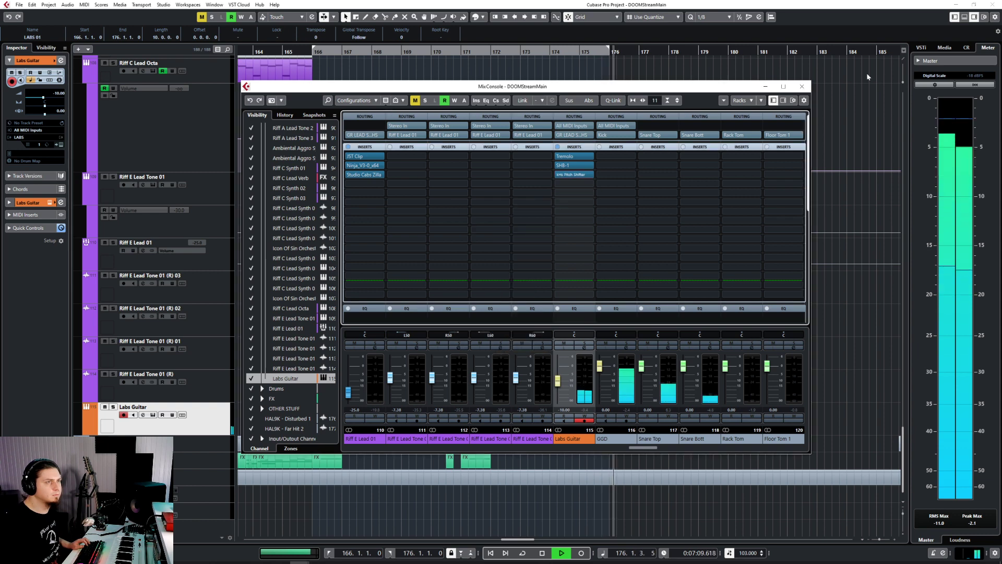
click(803, 86)
key(space)
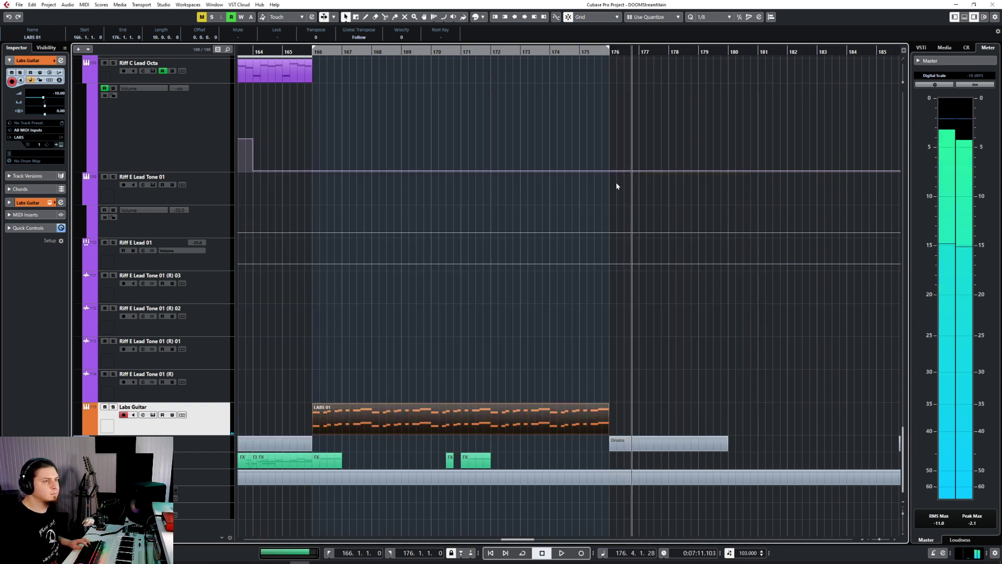
Duplicate the LABS 01 part to bar 176 and cut the copy off at bar 180.
click(608, 52)
key(ctrl+d)
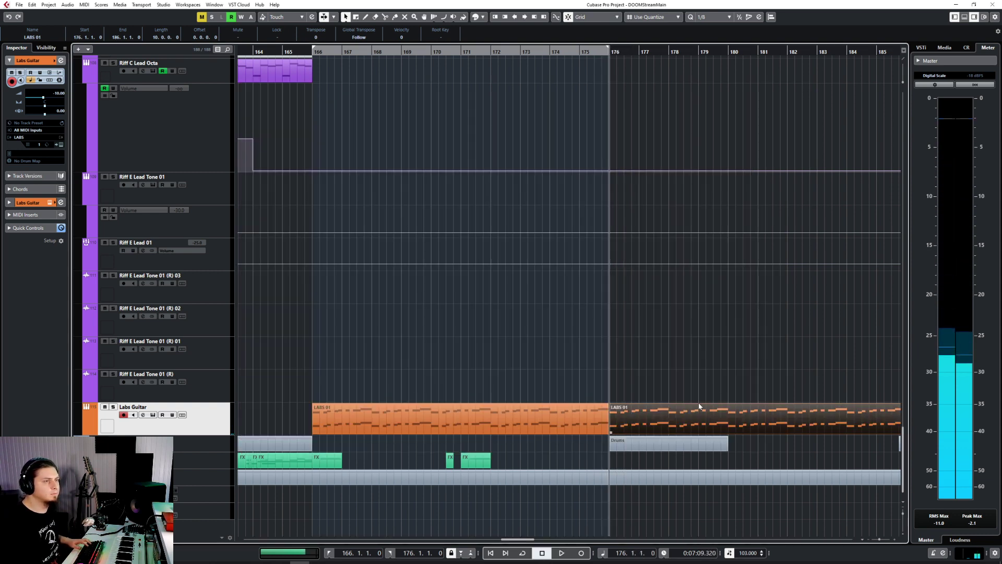
right_click(686, 433)
click(706, 433)
click(730, 423)
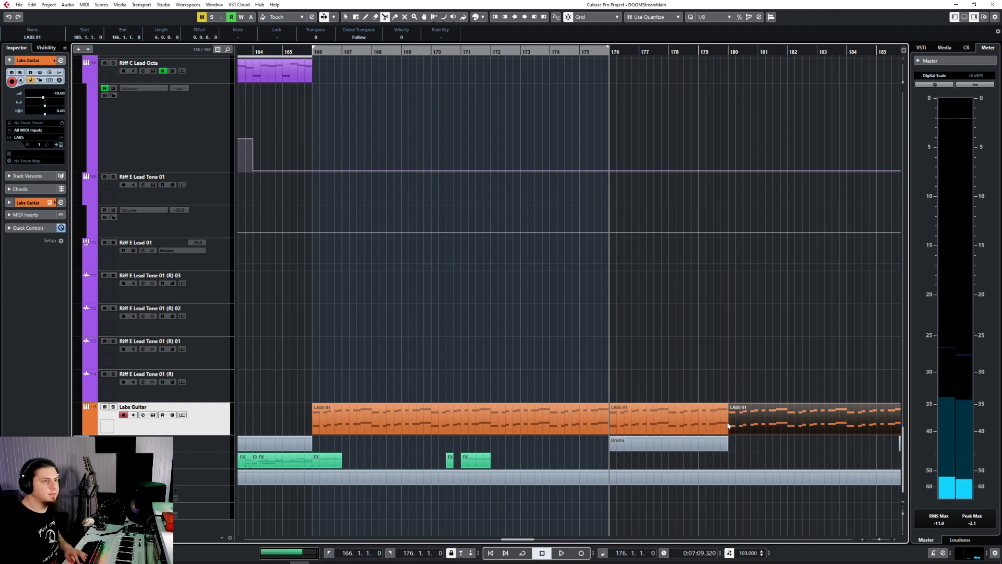
key(Delete)
key(1)
Check the copied part in the key editor, close it and play the transition from before bar 176.
click(688, 422)
double_click(688, 423)
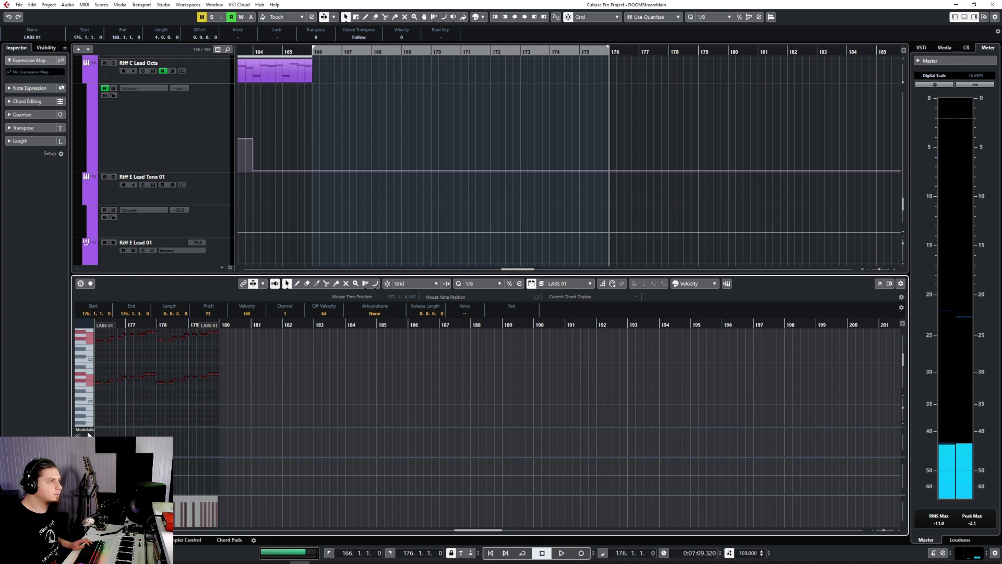
click(92, 335)
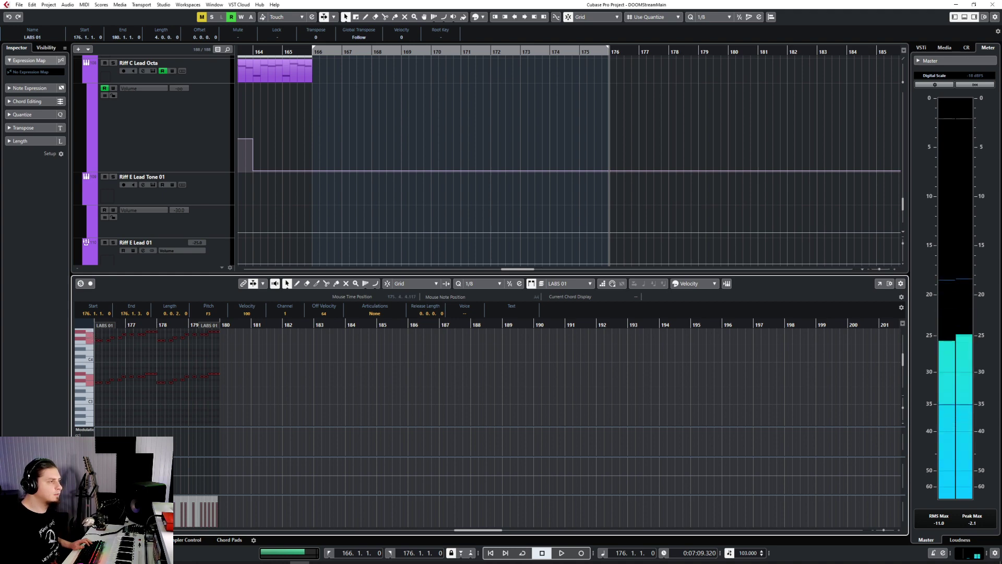
key(ctrl+e)
click(582, 54)
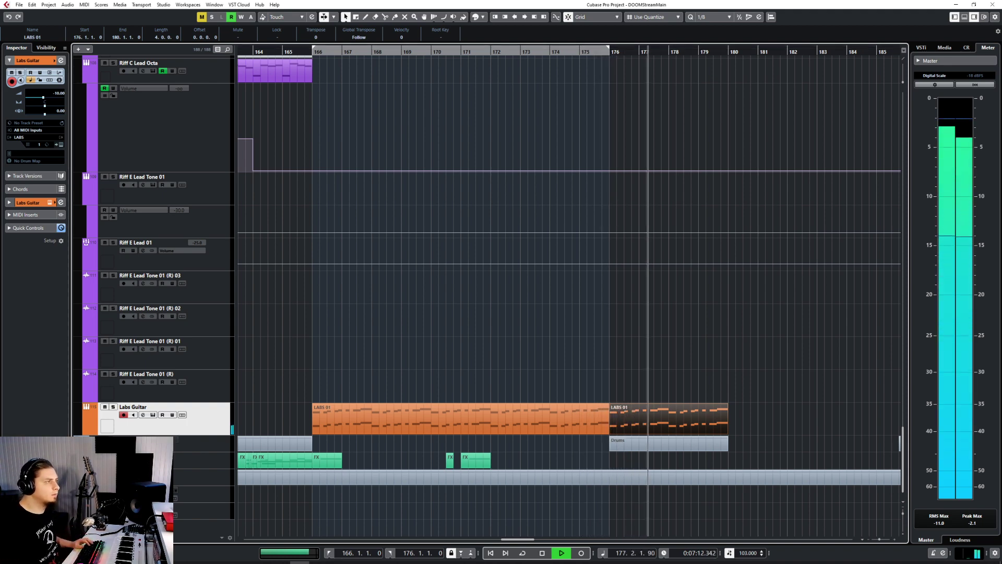
Show the Labs Guitar volume automation, cut the copied part off at bar 178 and stop playback.
click(86, 430)
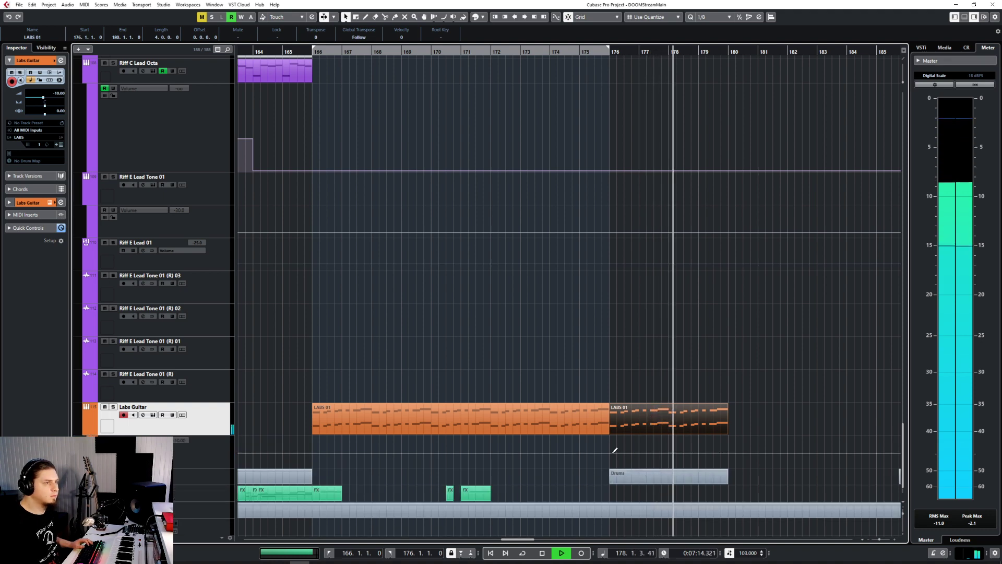
key(3)
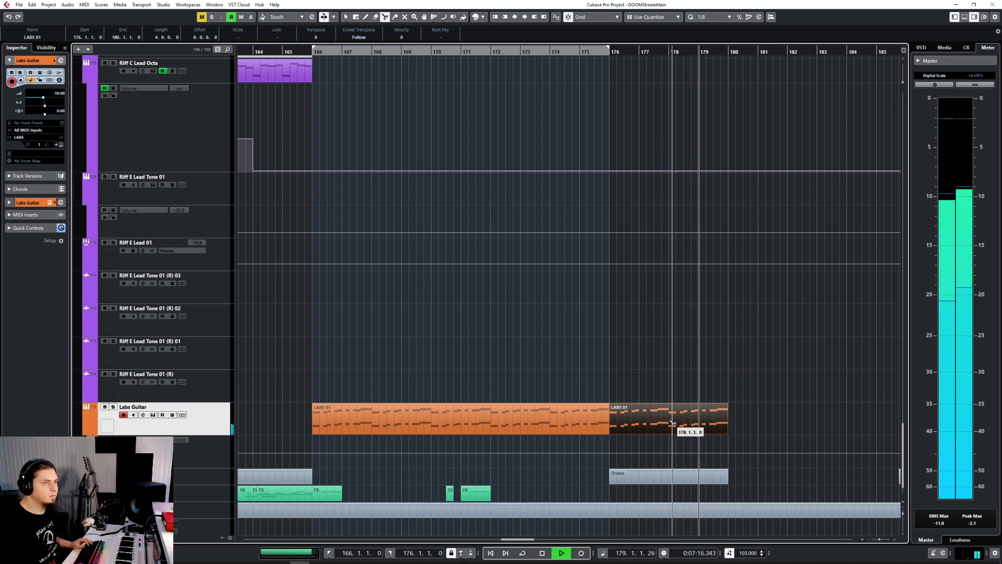
click(669, 422)
key(1)
key(space)
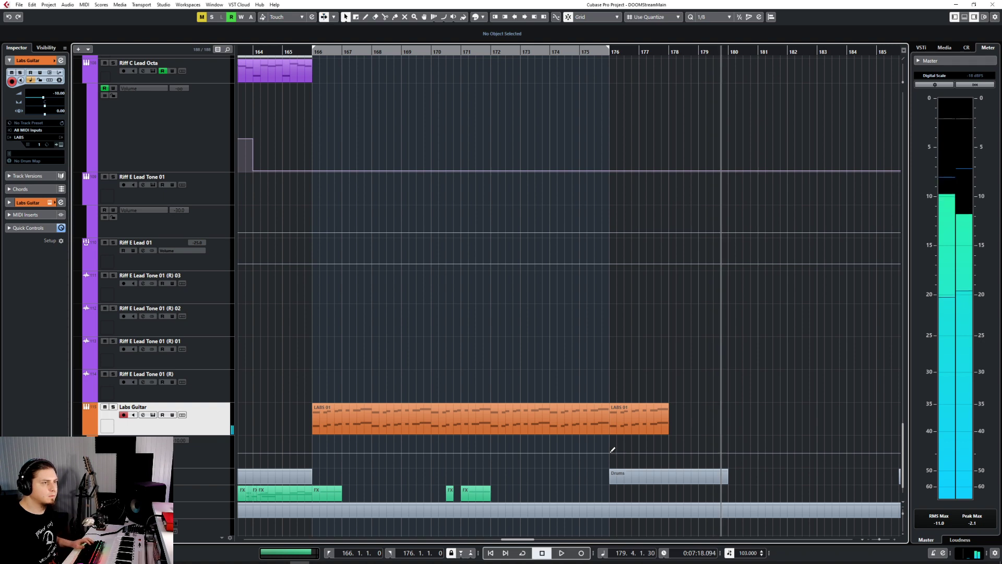
Raise the Labs Guitar volume automation between bars 176 and 178 to -0.05 and play across the change.
click(612, 452)
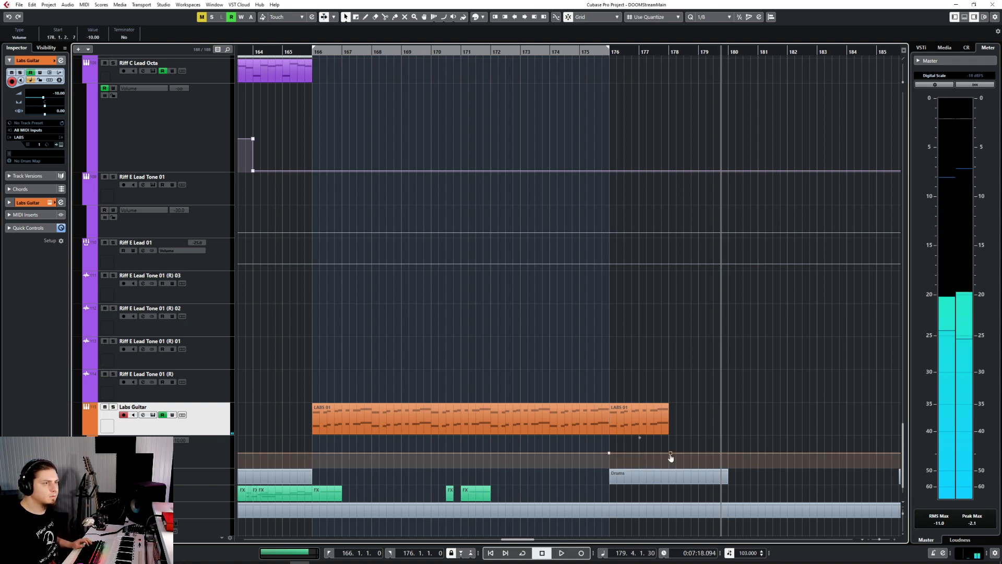
click(670, 454)
drag(638, 439, 640, 421)
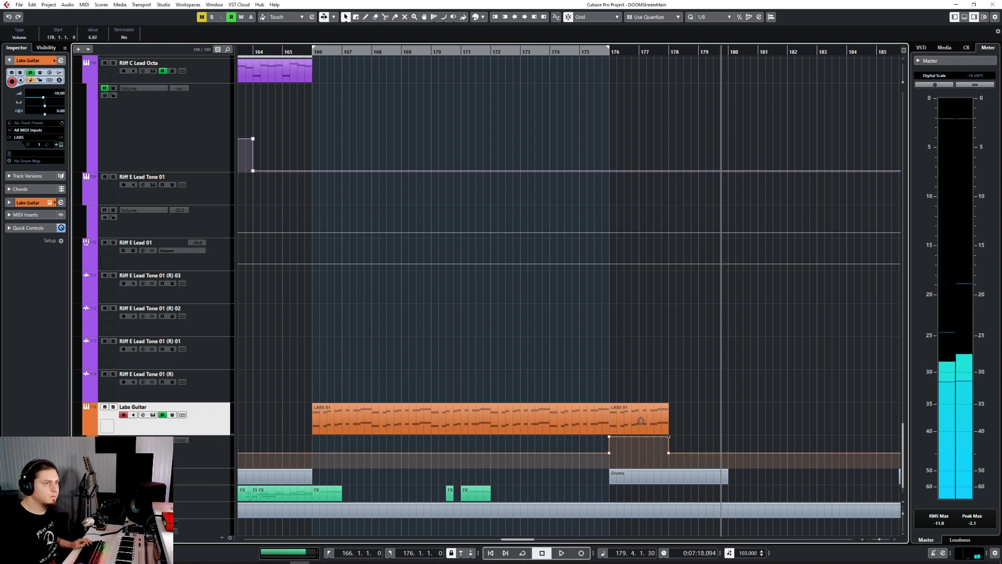
click(597, 51)
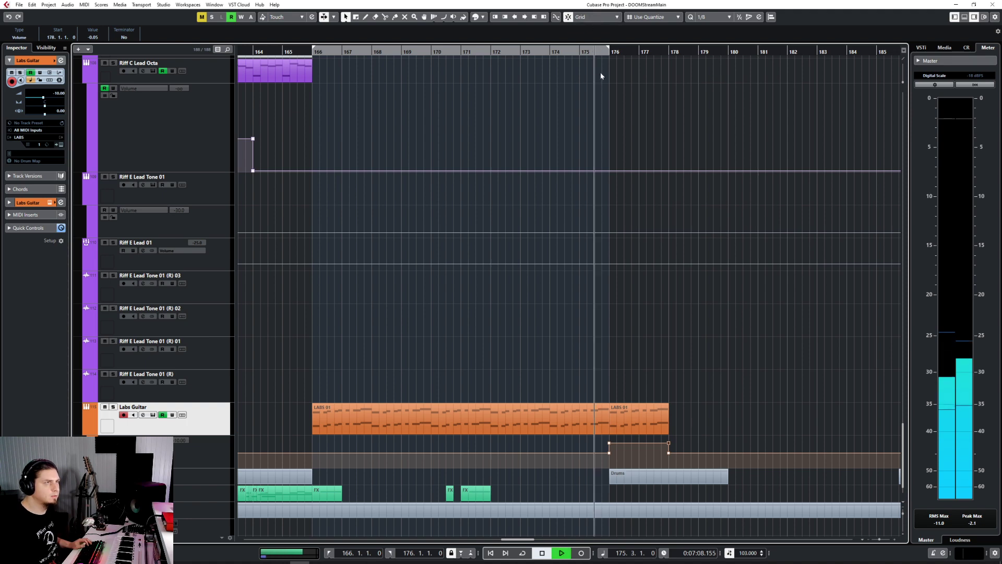
key(space)
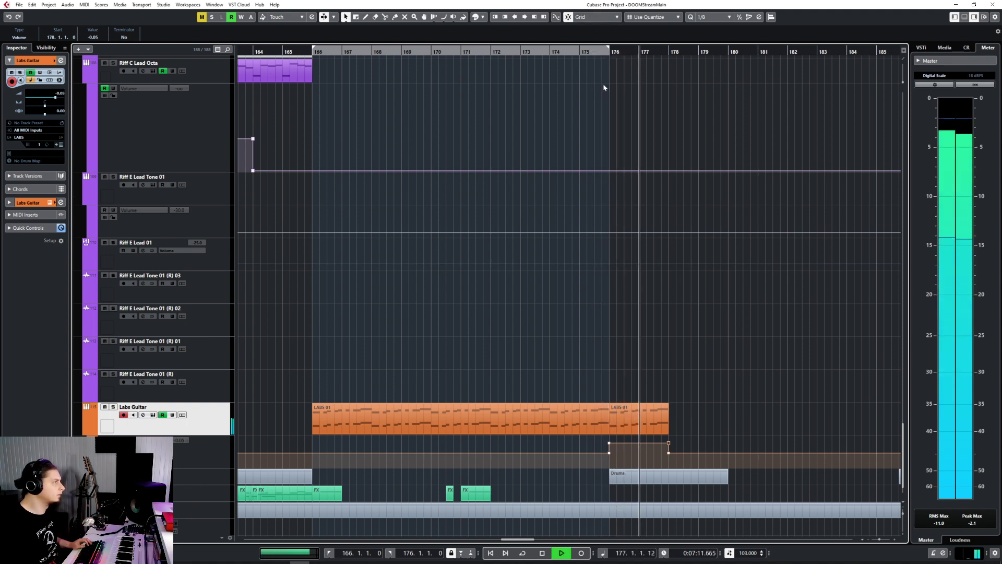
key(space)
Undo the volume automation boost and the duplicated LABS 01 part after bar 176.
click(649, 400)
click(642, 420)
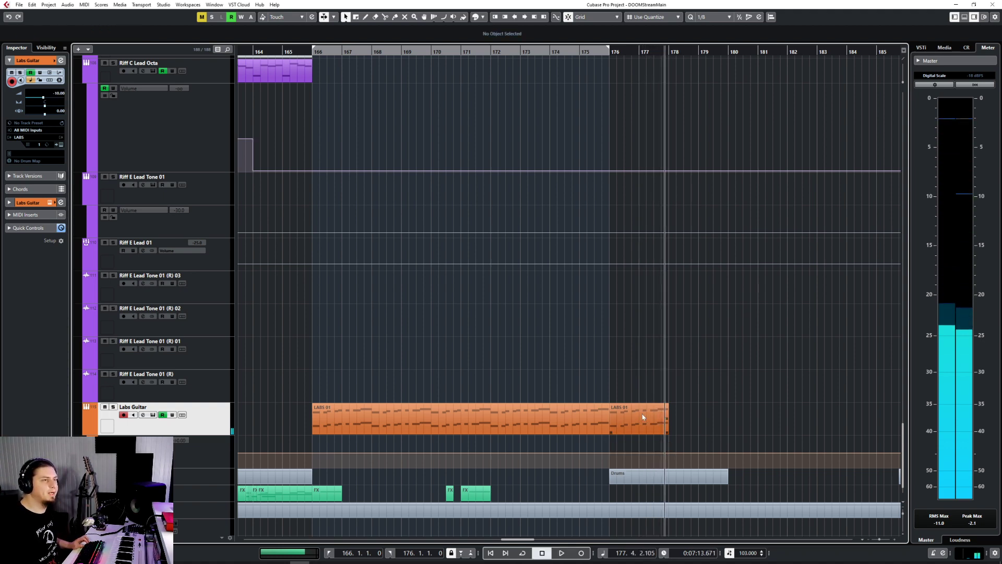
key(ctrl+d)
key(ctrl+z)
key(ctrl+z)
key(ctrl+z)
key(ctrl+z)
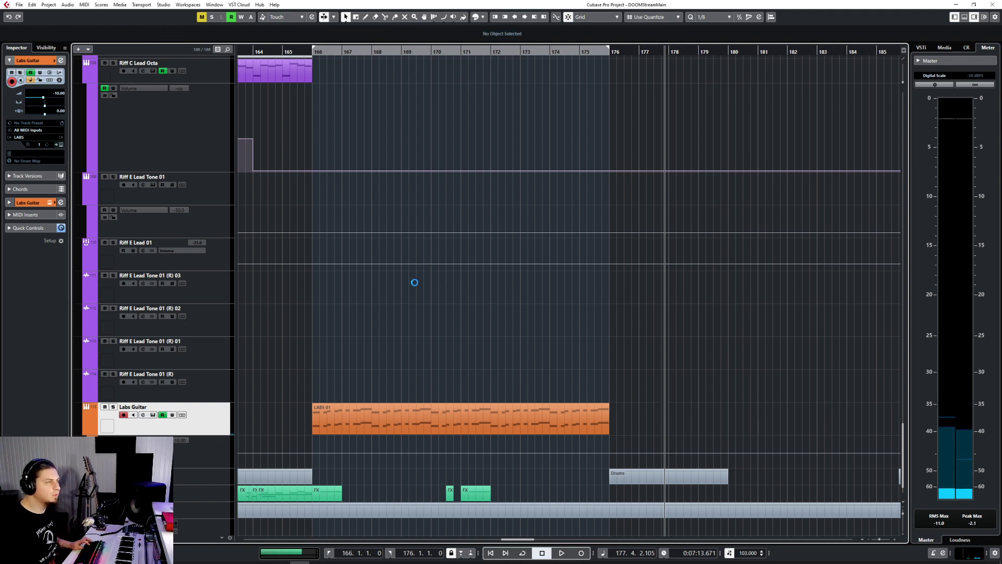
Play from bar 166 and load kHs Filter as the fourth insert on the Labs Guitar channel.
click(315, 52)
key(space)
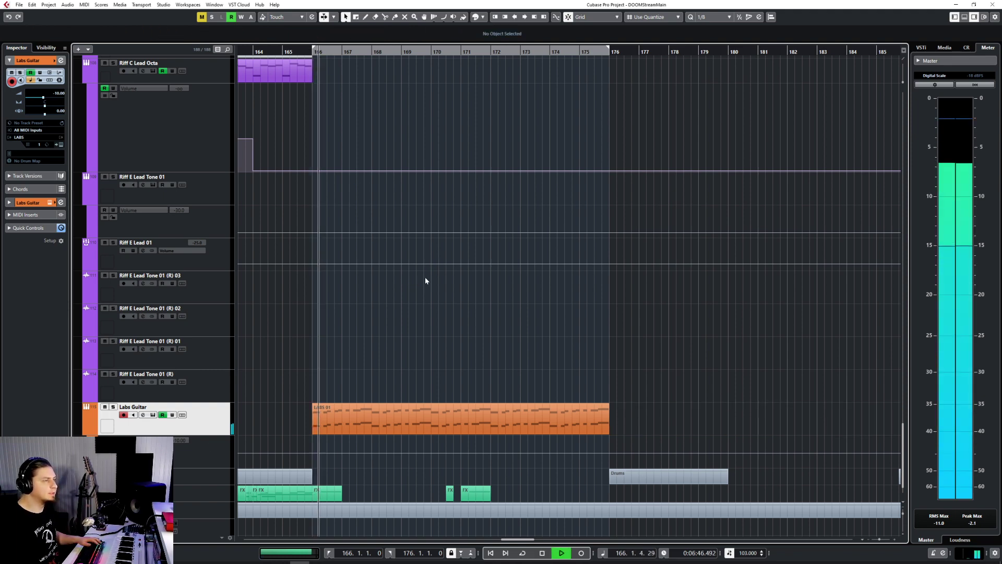
key(F3)
click(574, 184)
text(fil)
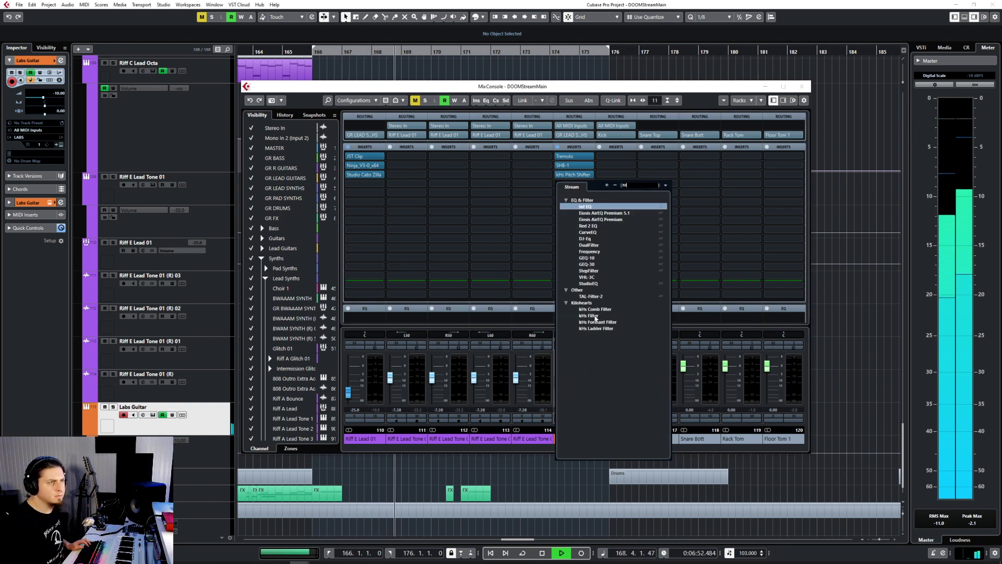
click(596, 317)
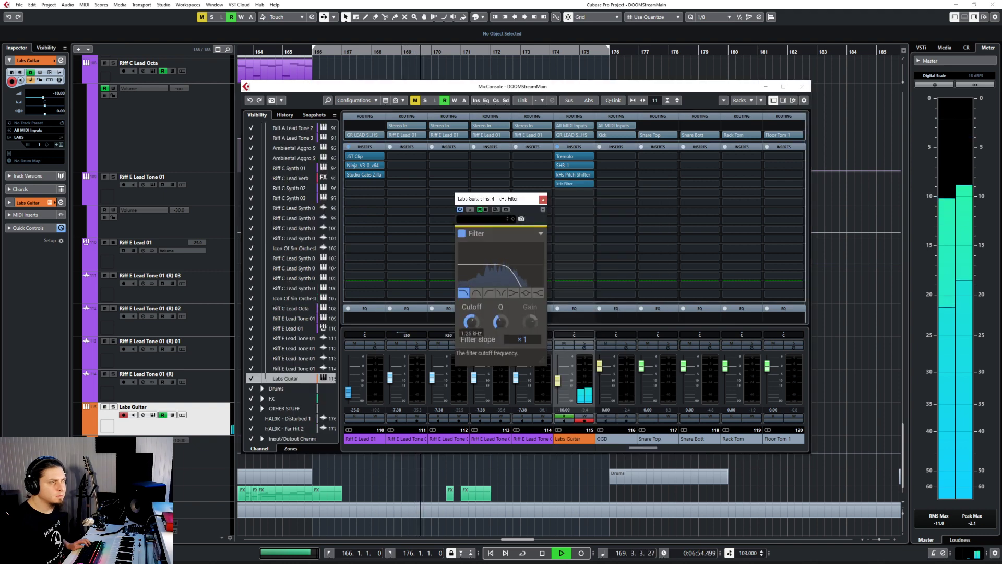
Try the kHs Filter cutoff at about 1.18 kHz during playback and close the filter and mixer.
drag(471, 321, 471, 317)
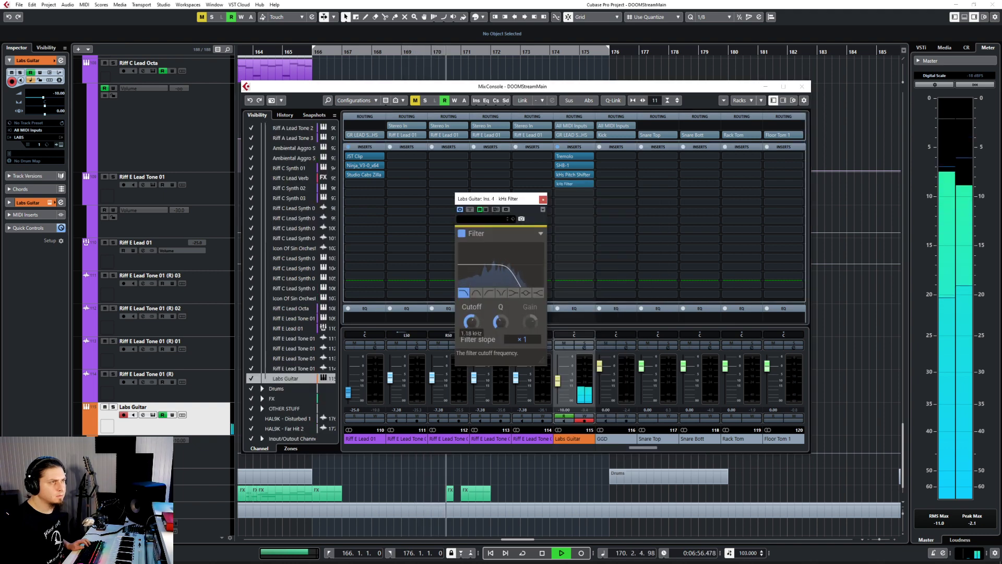
click(543, 199)
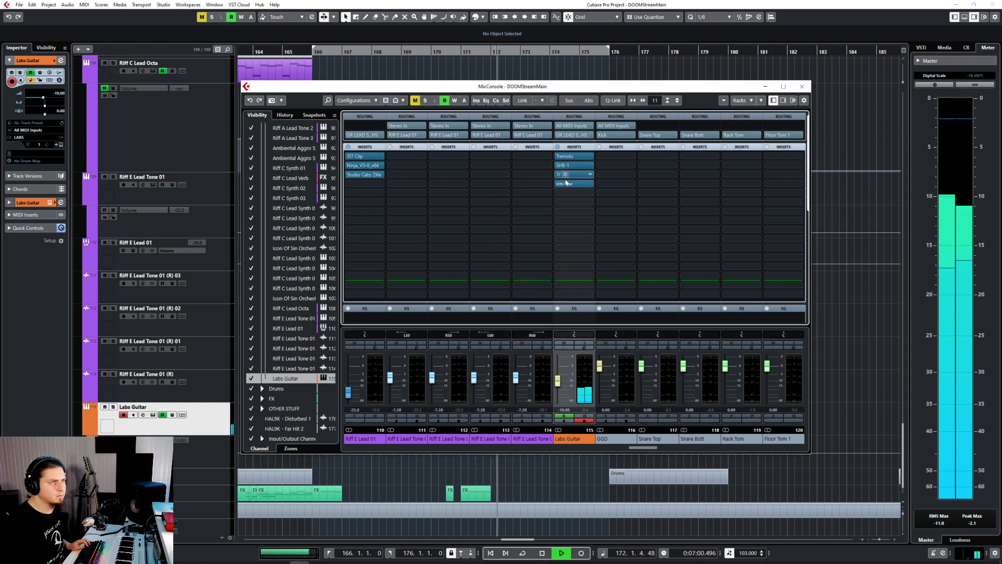
click(807, 88)
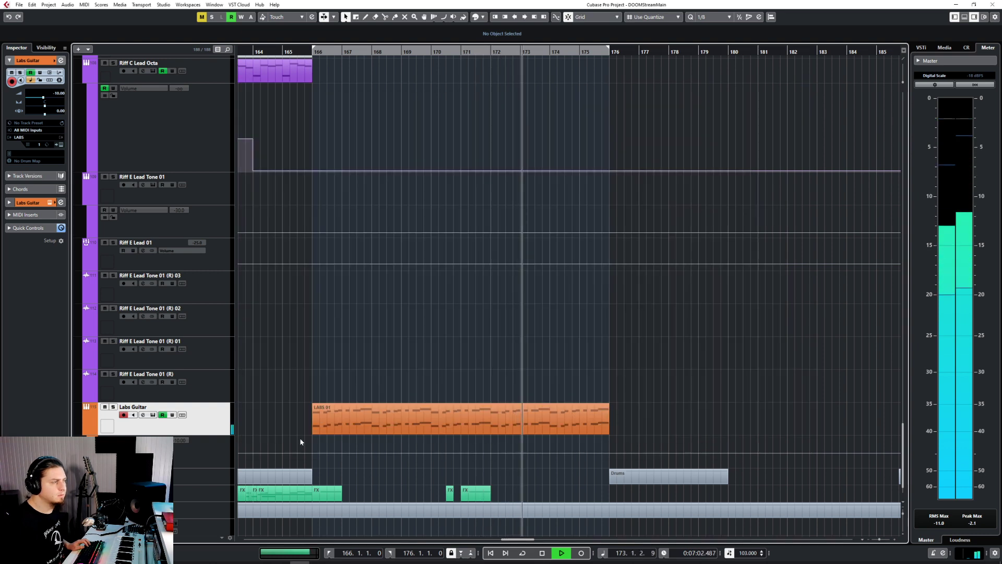
Reopen the Labs Guitar filter, sweep its cutoff during playback, leave it at about 160 Hz and return to the arrangement.
key(space)
key(F3)
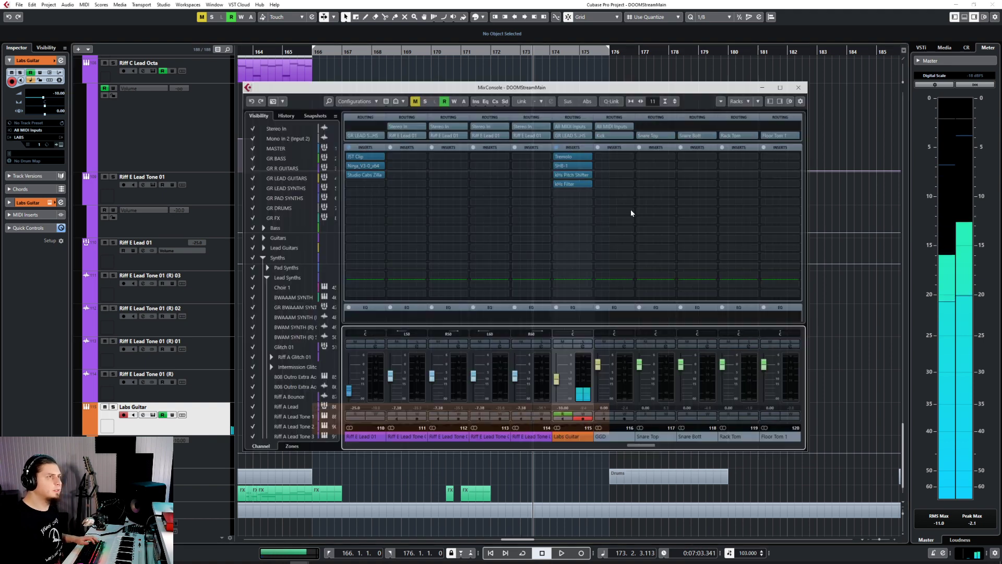
click(572, 184)
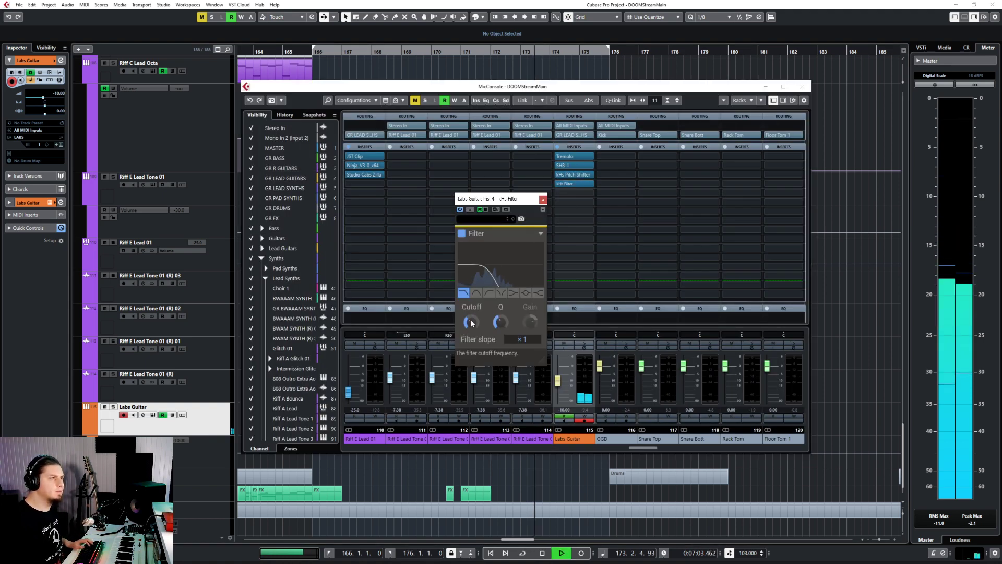
drag(471, 323, 472, 308)
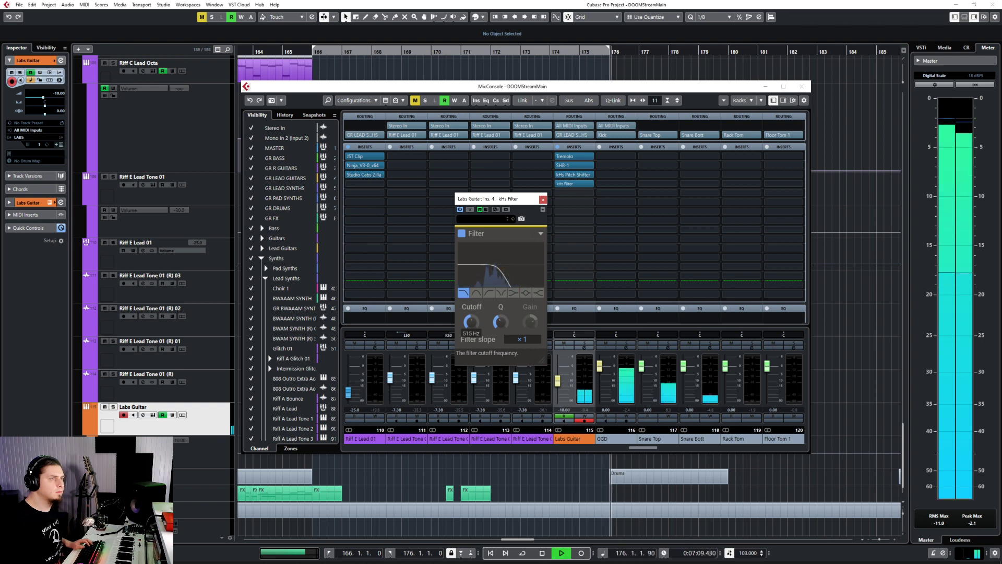
click(543, 199)
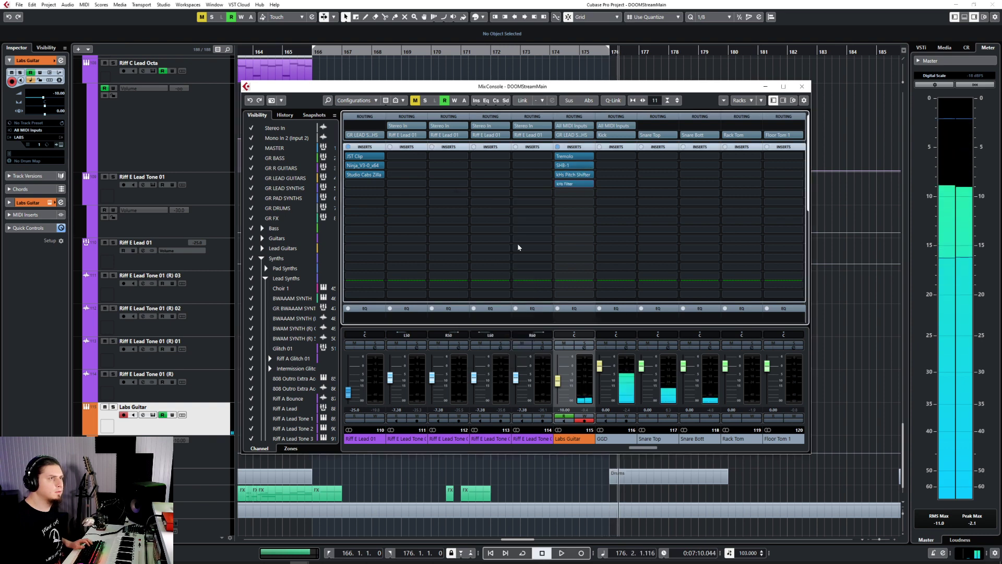
click(569, 184)
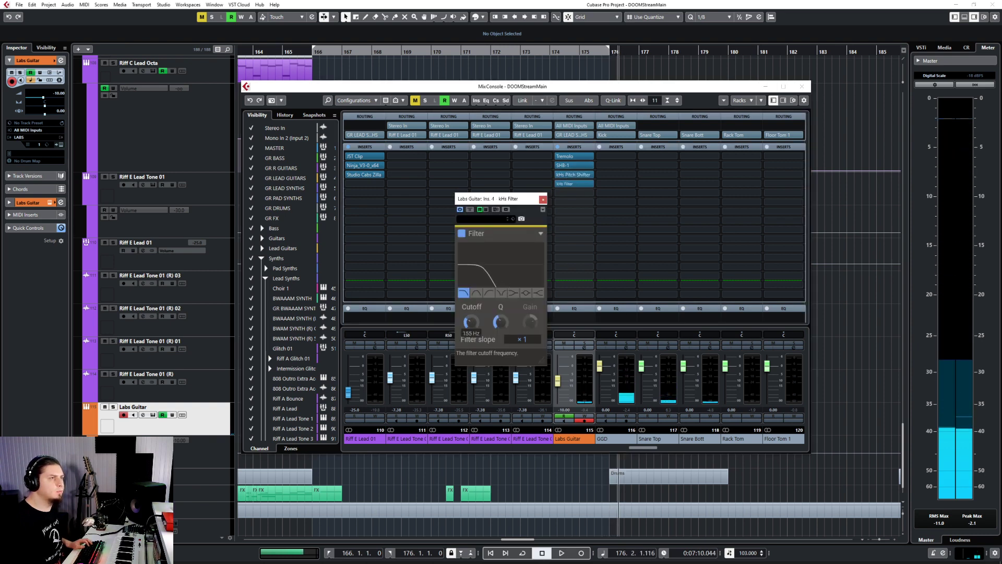
click(543, 199)
click(803, 87)
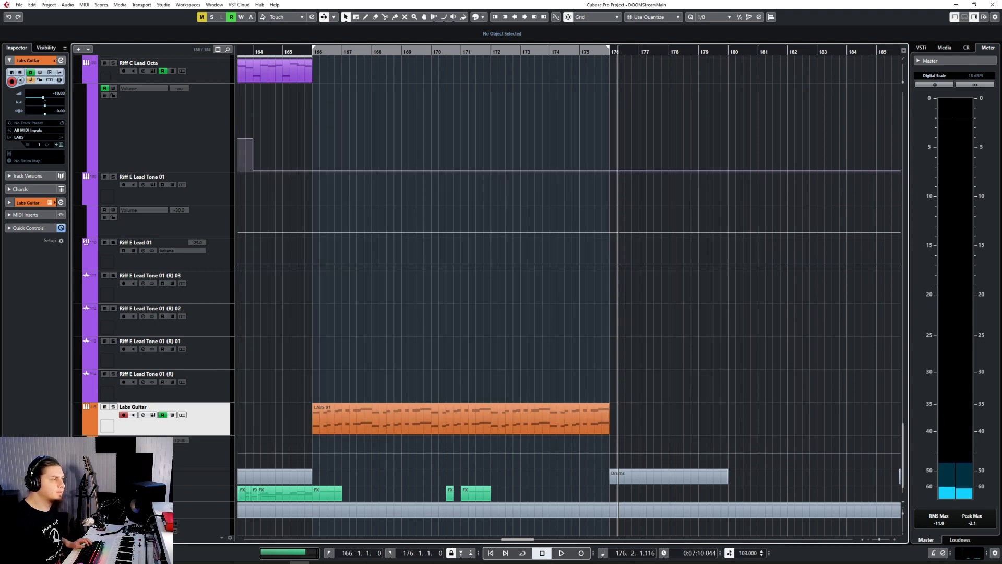
Add an automation lane for the kHs Filter's Cutoff parameter on the Labs Guitar track.
click(103, 464)
click(144, 473)
click(141, 406)
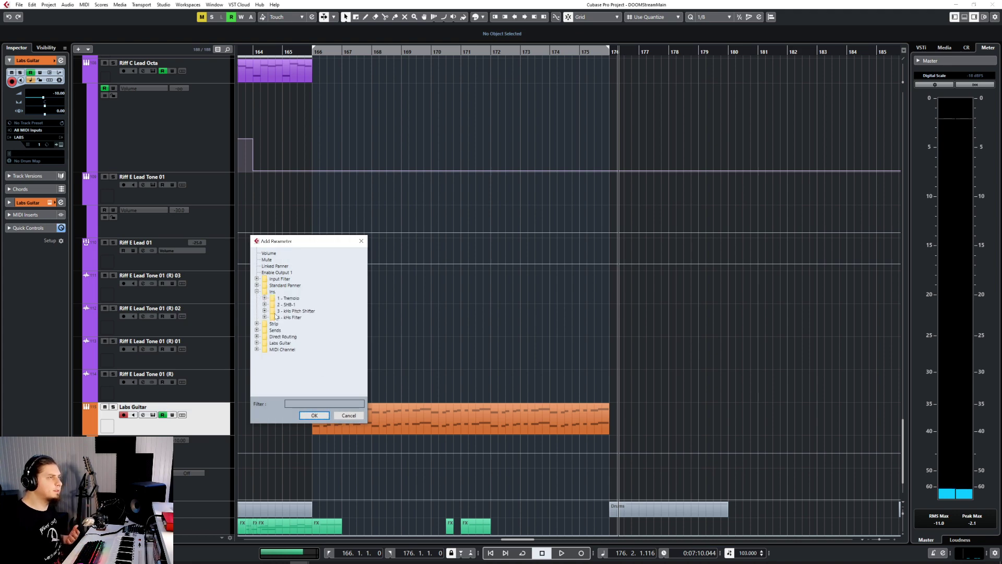
click(265, 317)
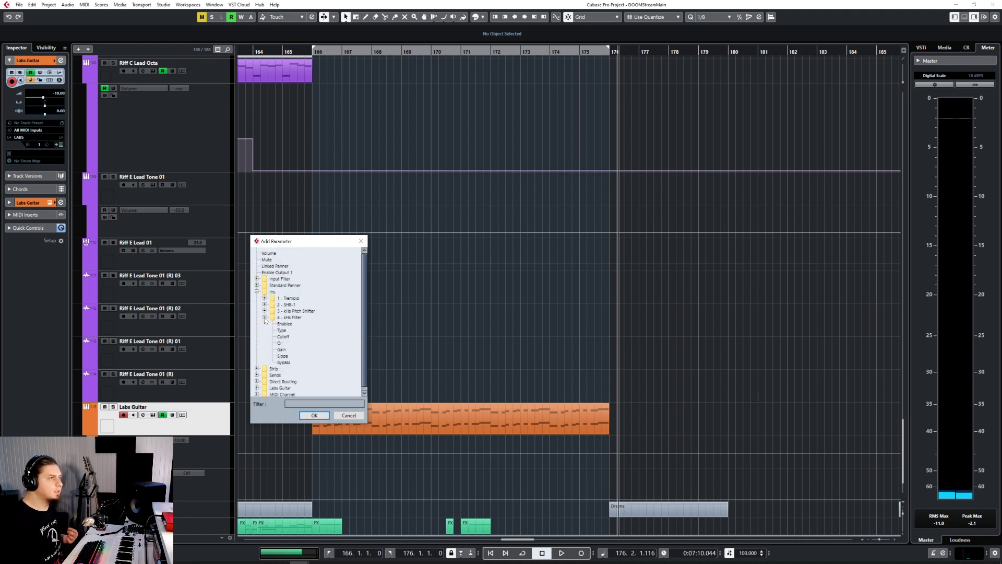
double_click(285, 338)
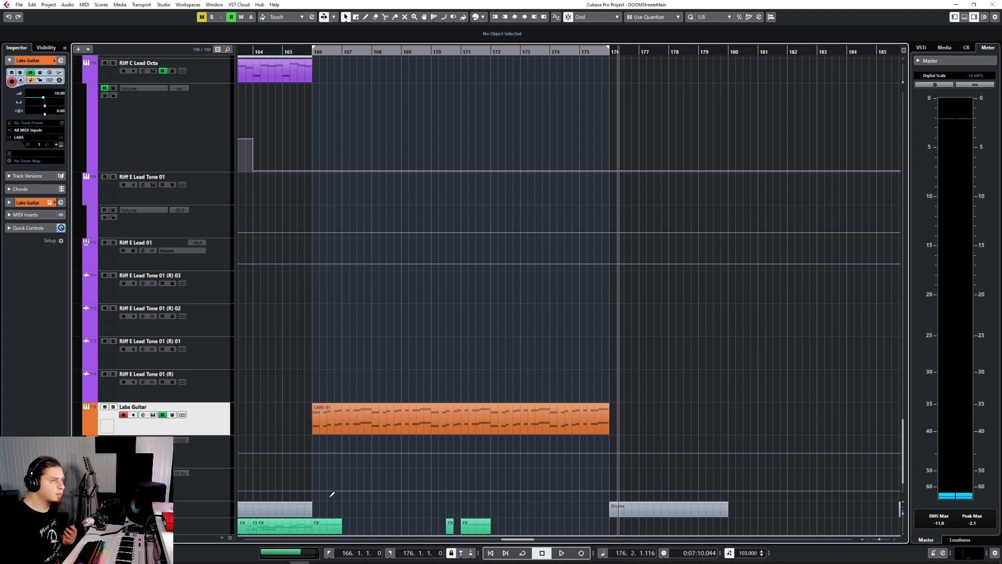
Draw a cutoff automation ramp from 29.54 at bar 166 to 60.00 at bar 176 and play it from bar 166.
click(312, 493)
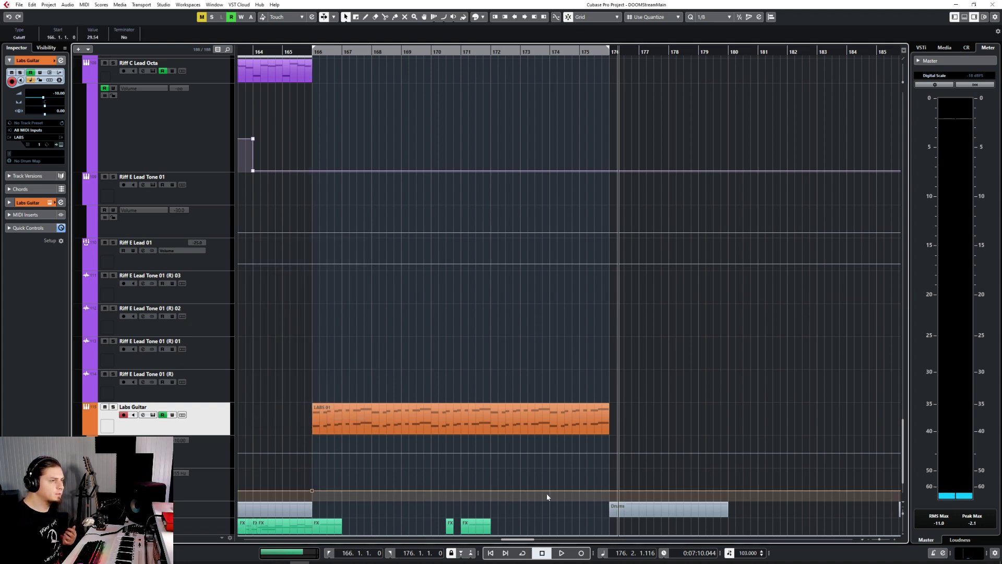
click(610, 480)
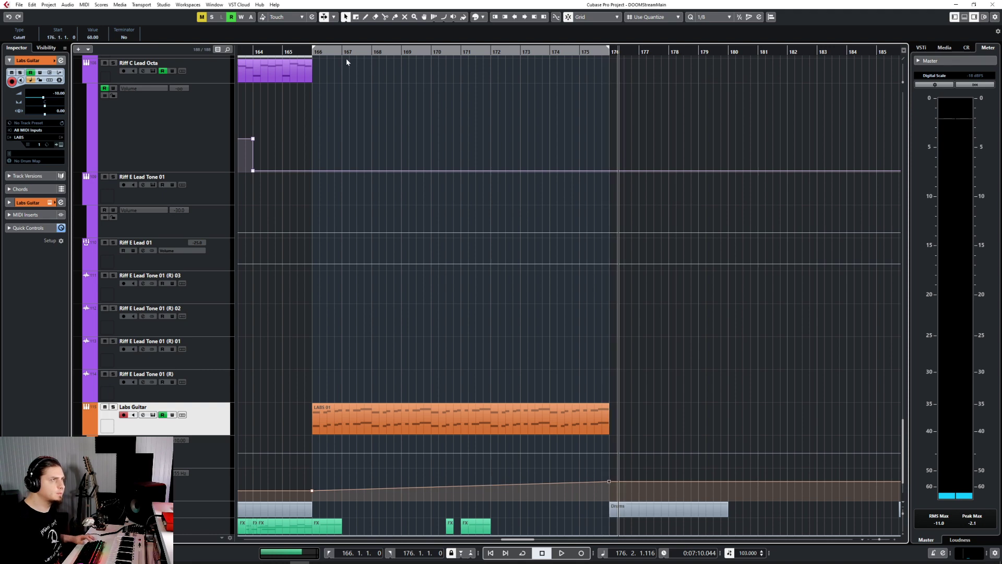
key(KP_1)
key(space)
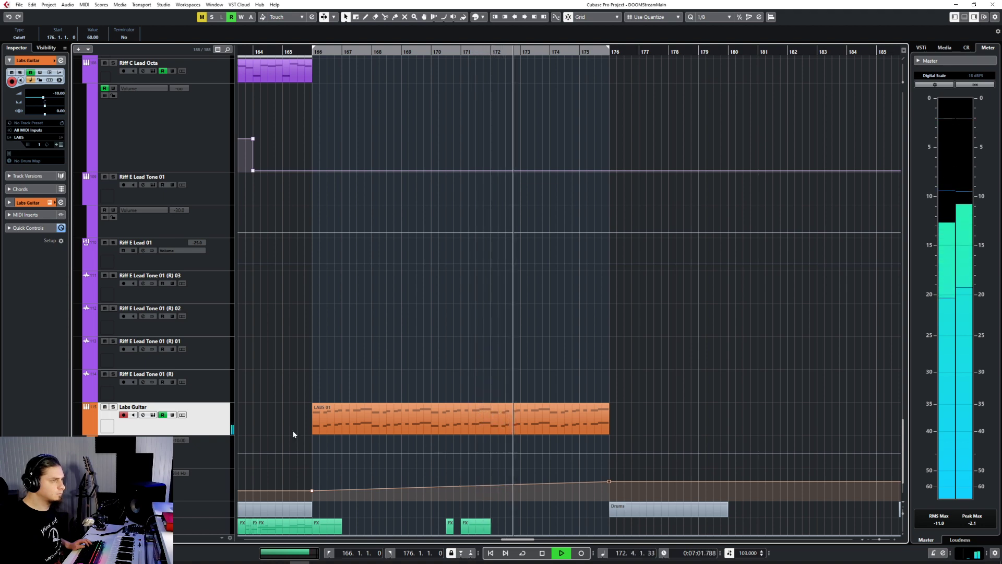
Stop playback at bar 178 and paste a copy of the LABS 01 part there on the Labs Guitar track.
click(327, 427)
key(f)
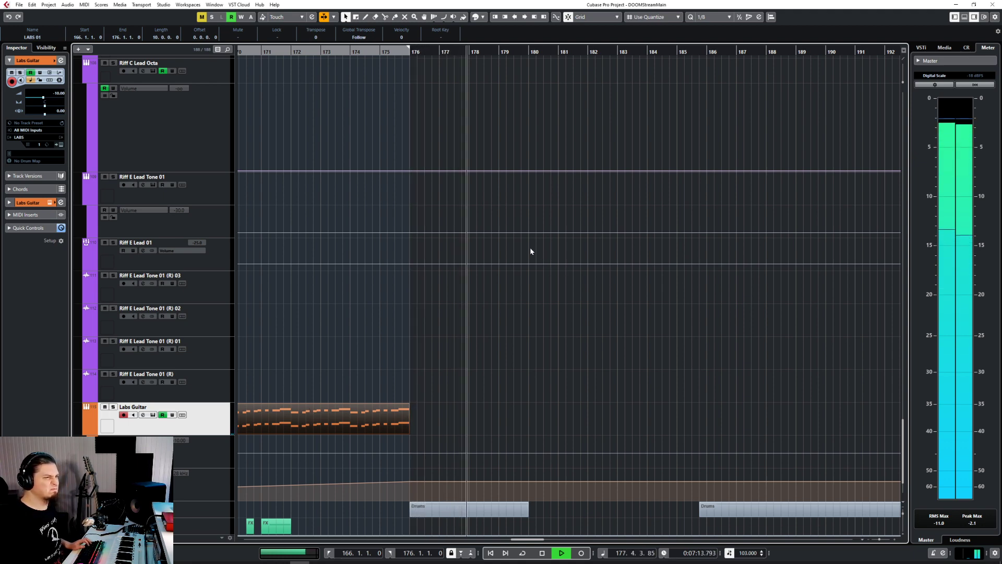
key(space)
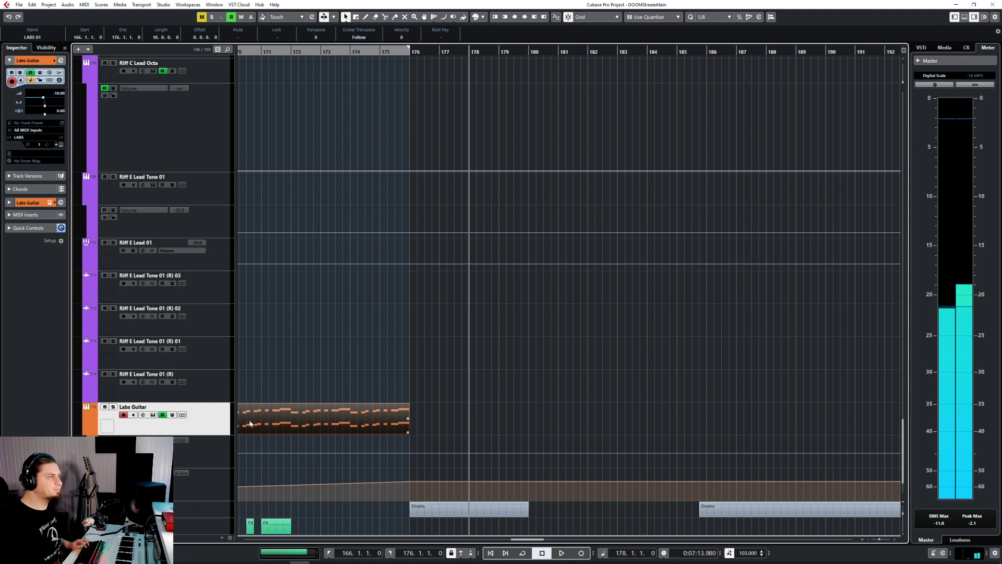
key(ctrl+v)
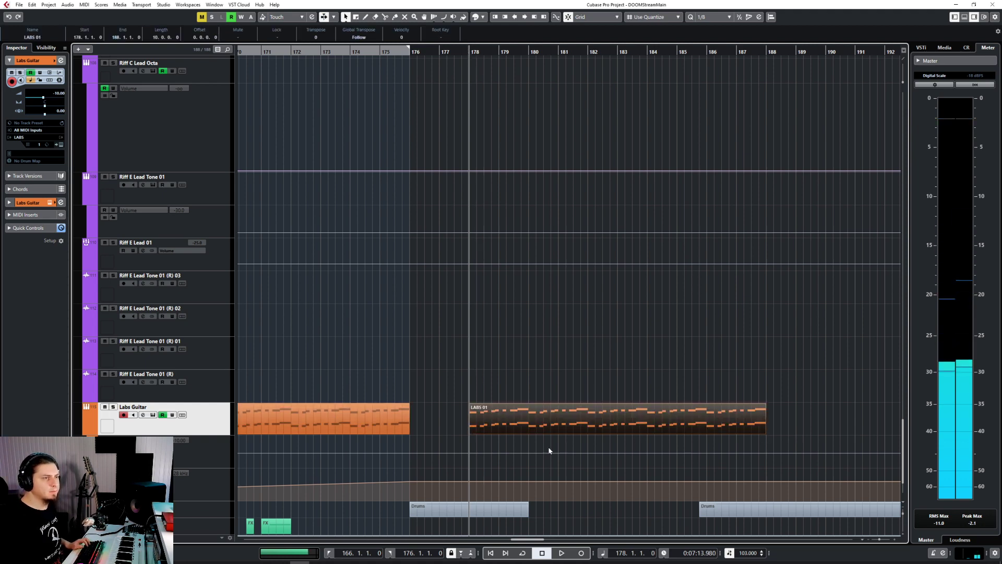
Select all Bass and Guitars folder parts from bar 185 onward and move them out past bar 230.
scroll(520, 421, down, 2)
scroll(574, 343, up, 15)
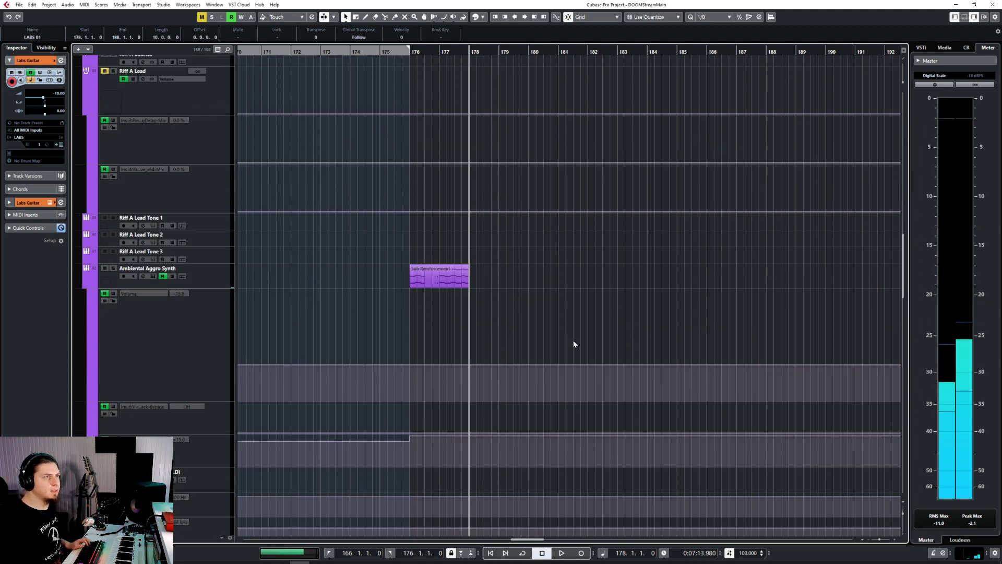
scroll(573, 343, up, 10)
scroll(573, 343, down, 4)
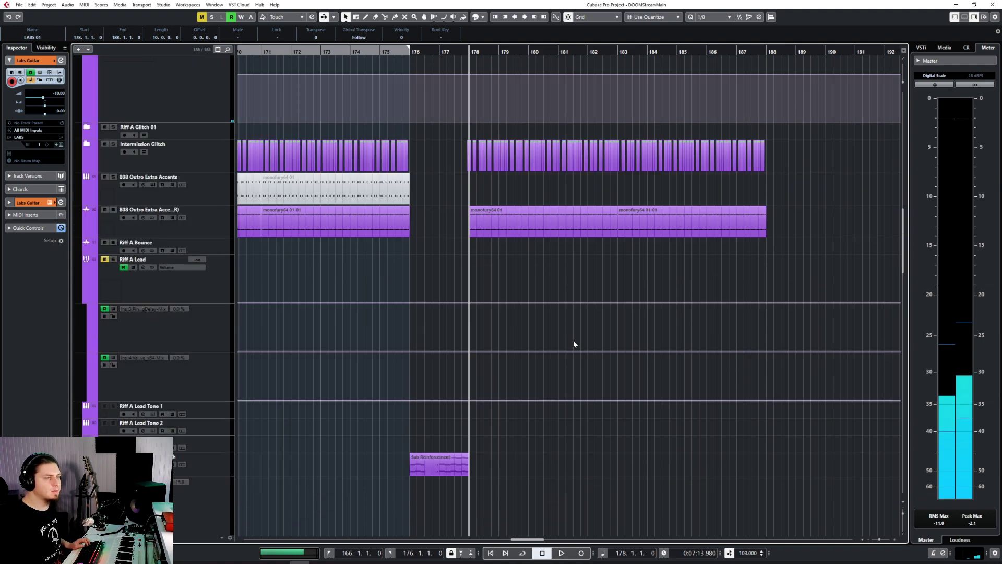
scroll(574, 343, up, 6)
key(g)
key(g)
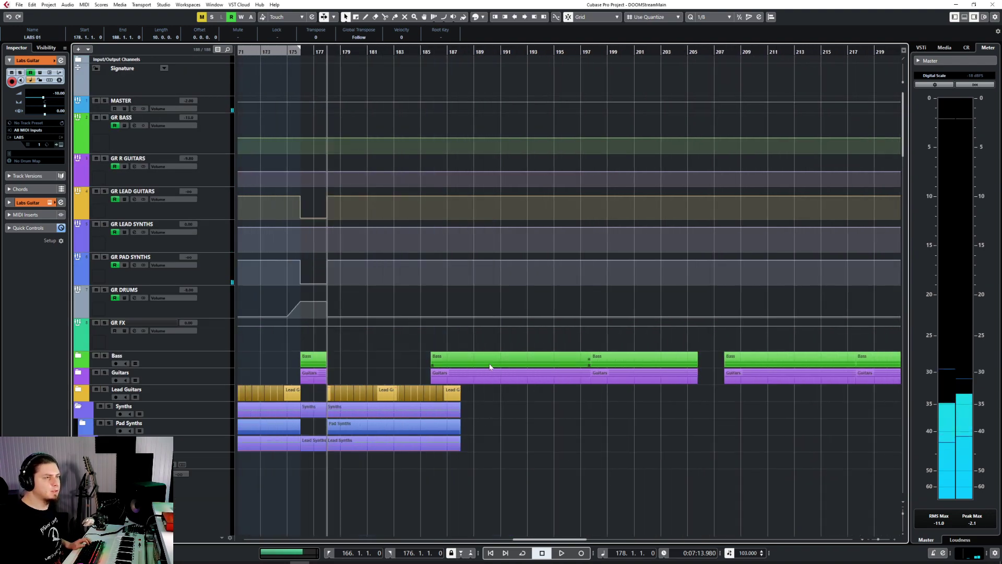
drag(398, 358, 660, 377)
scroll(659, 377, down, 3)
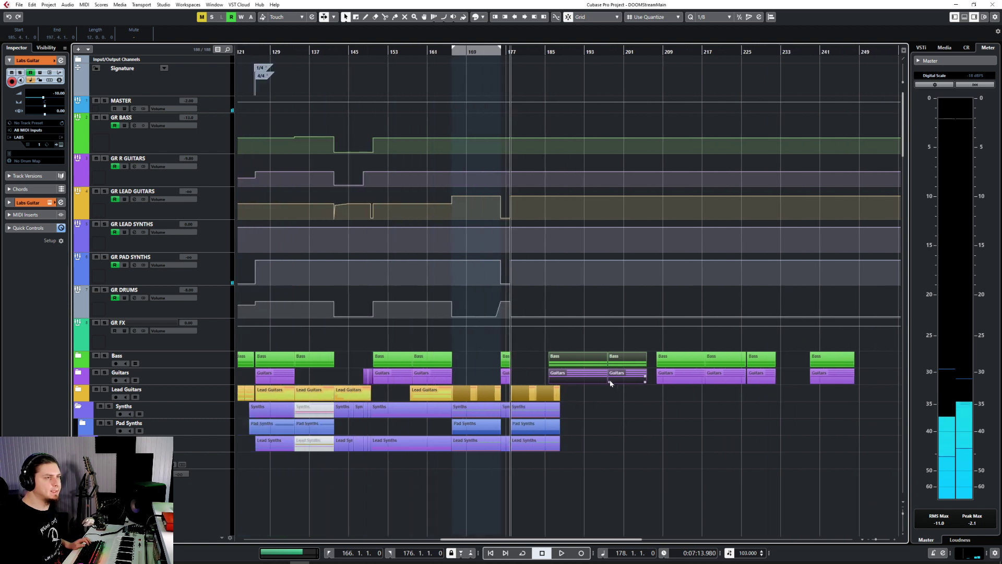
scroll(545, 389, right, 3)
drag(401, 359, 740, 375)
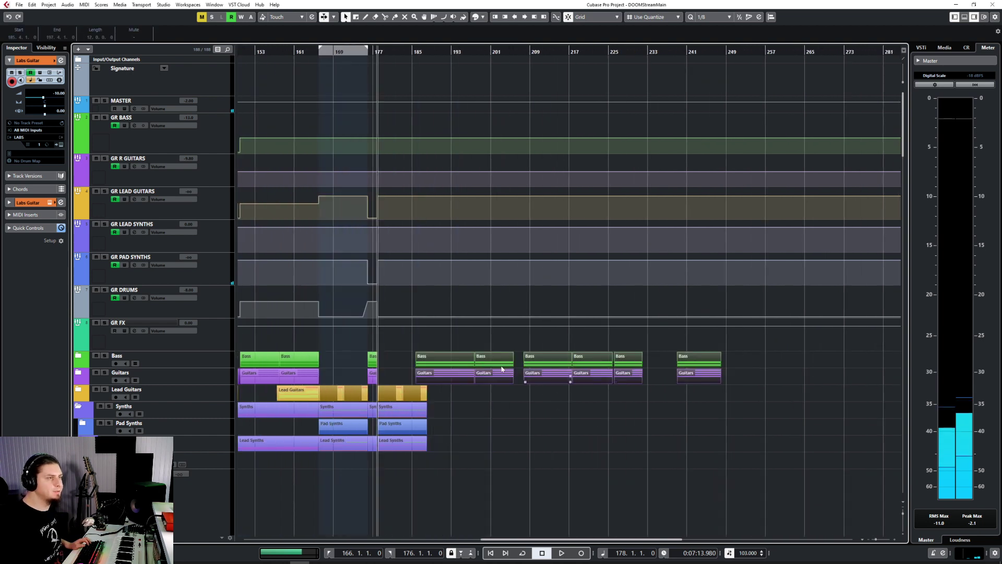
drag(423, 360, 654, 360)
Set the quantize grid to 1/1 and align the moved Bass and Guitars parts to a whole bar.
click(710, 17)
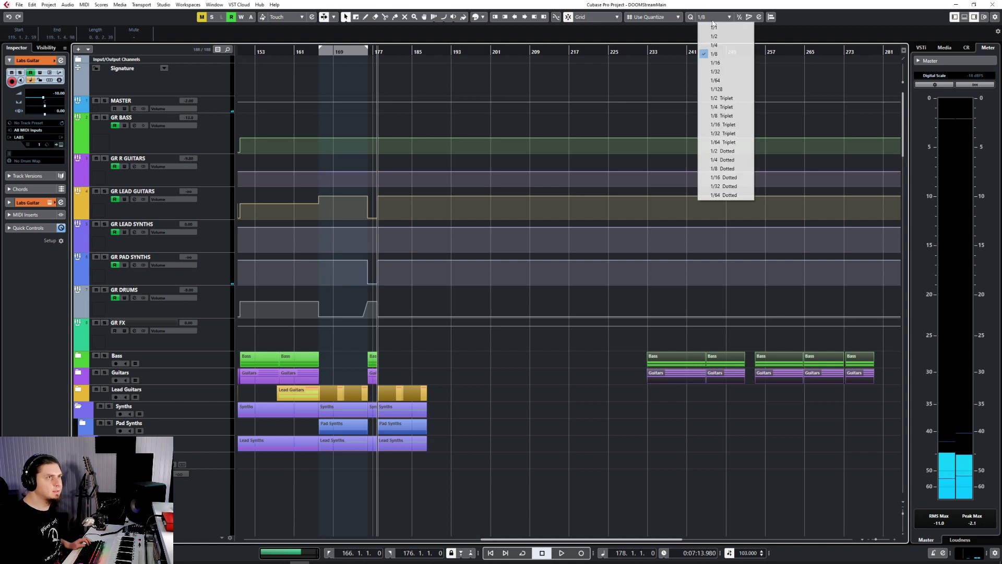
click(712, 27)
drag(662, 360, 655, 363)
ctrl+scroll(427, 412, up, 8)
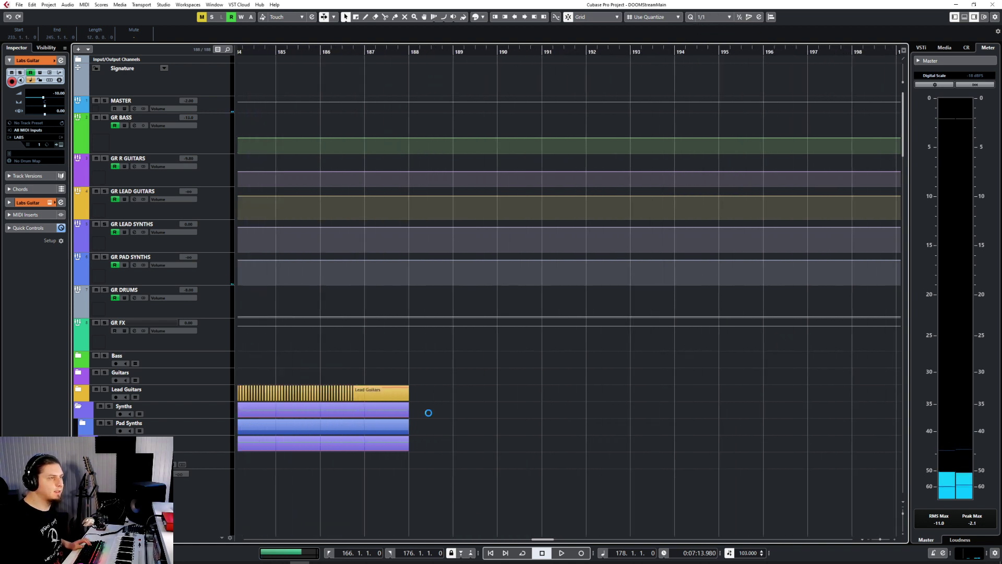
ctrl+scroll(428, 412, down, 4)
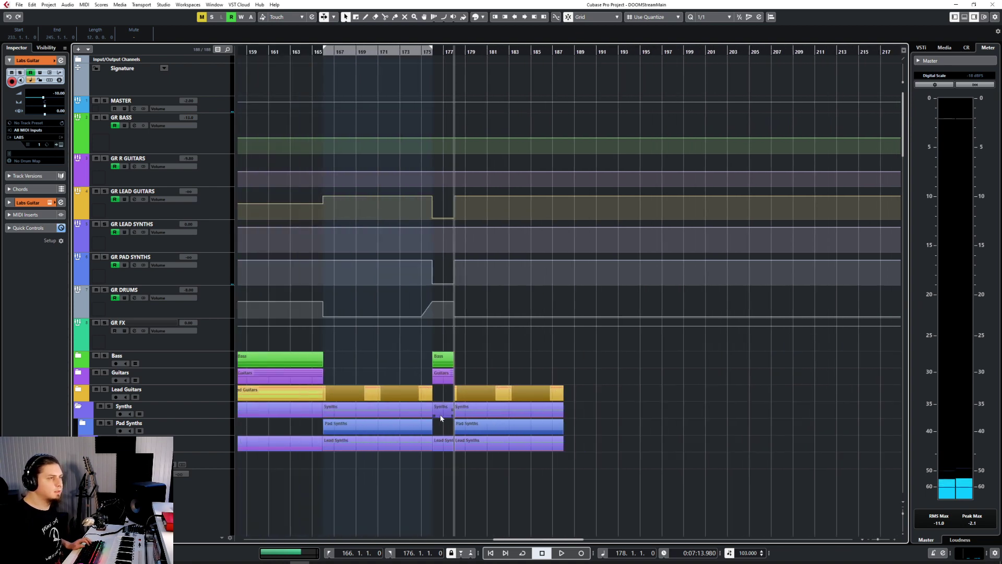
On the Labs Guitar cutoff automation, hold 60.00 until bar 178, drop to 0.00 there and ramp up to 60.00 at bar 188.
scroll(438, 420, down, 5)
scroll(440, 426, down, 10)
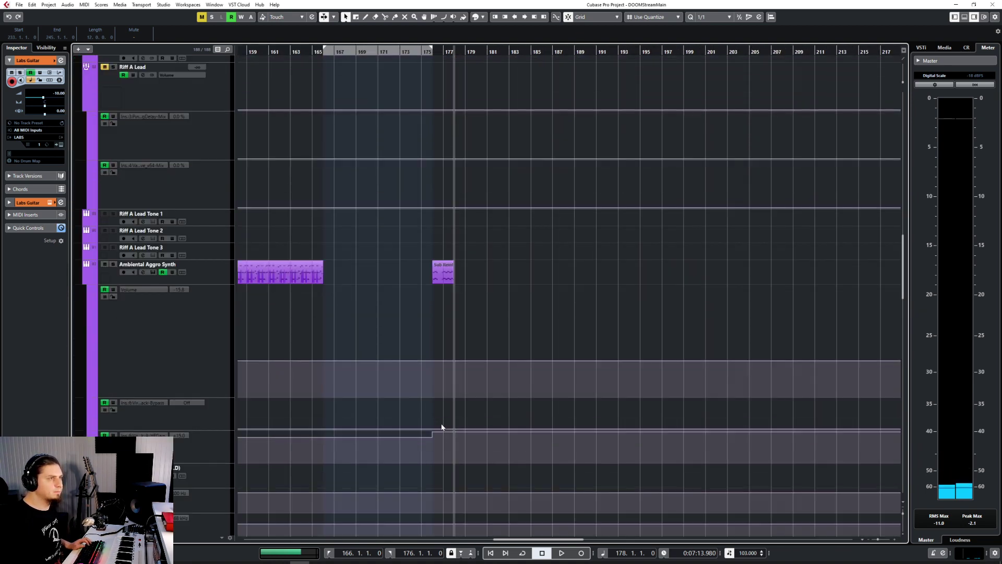
scroll(441, 427, down, 4)
scroll(465, 370, down, 8)
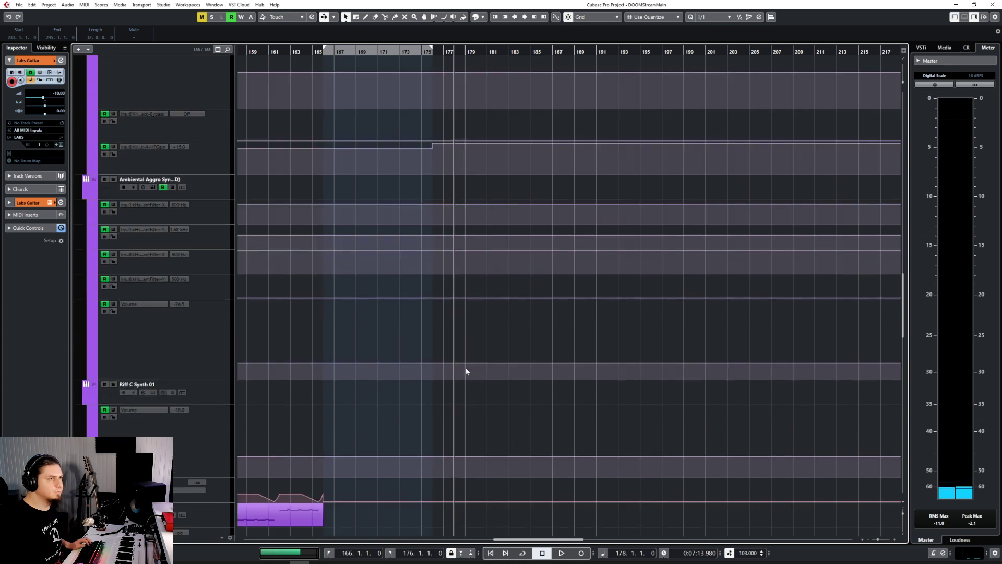
scroll(466, 371, down, 8)
ctrl+scroll(466, 371, up, 3)
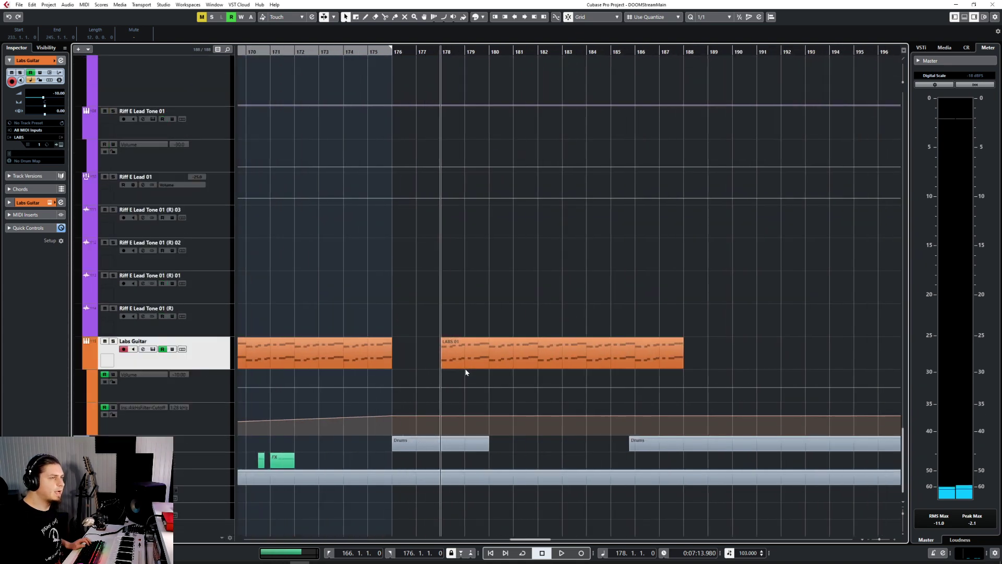
click(417, 52)
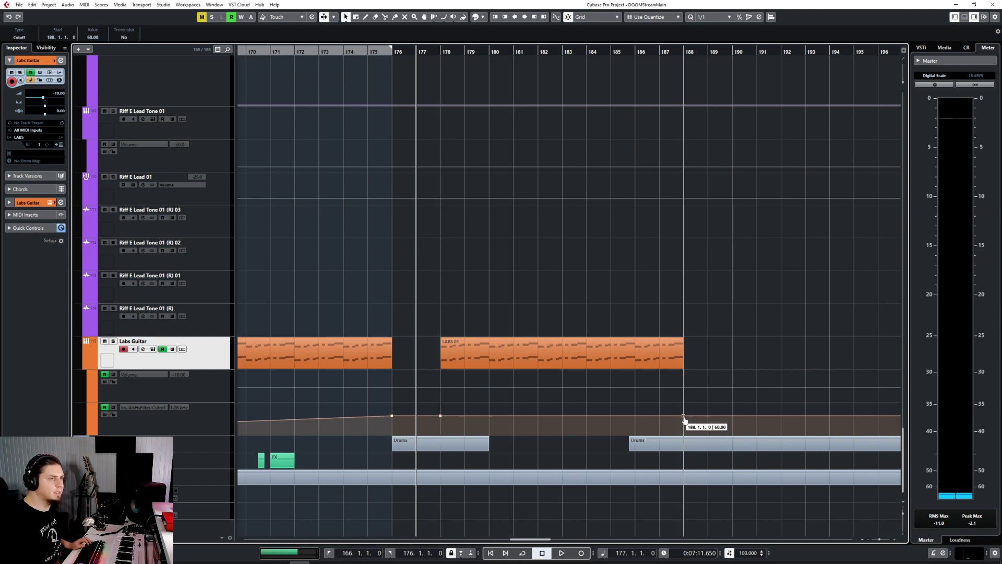
drag(468, 418, 459, 436)
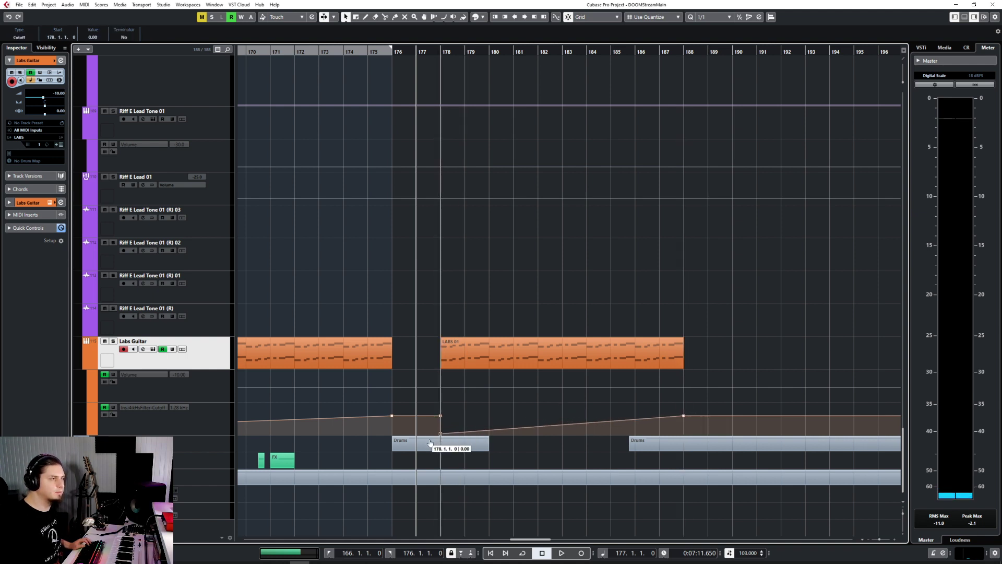
scroll(437, 413, left, 3)
scroll(437, 414, left, 4)
scroll(436, 414, right, 3)
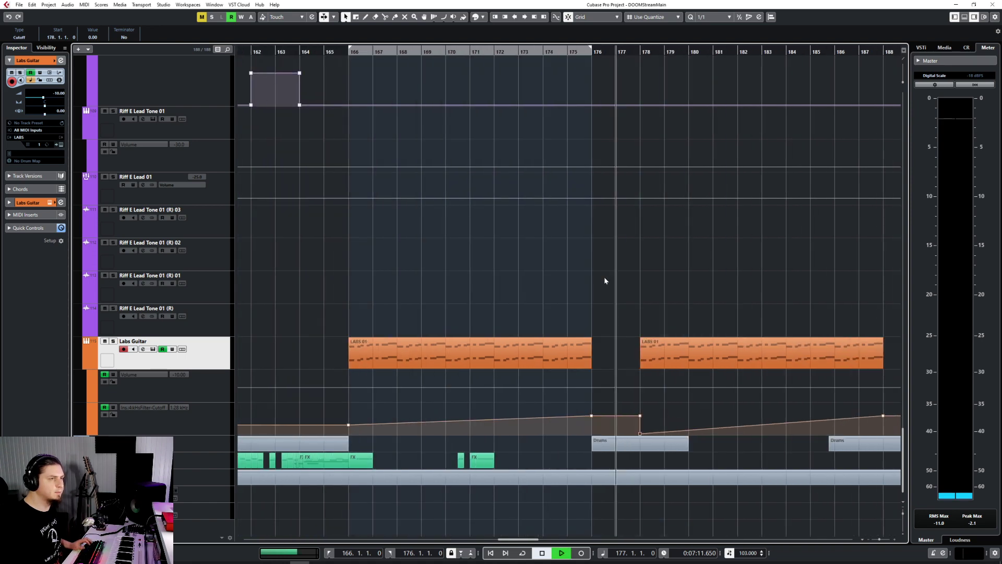
Bend the Labs Guitar cutoff ramp between bars 178 and 188 into an upward curve while auditioning the repeated riff.
key(space)
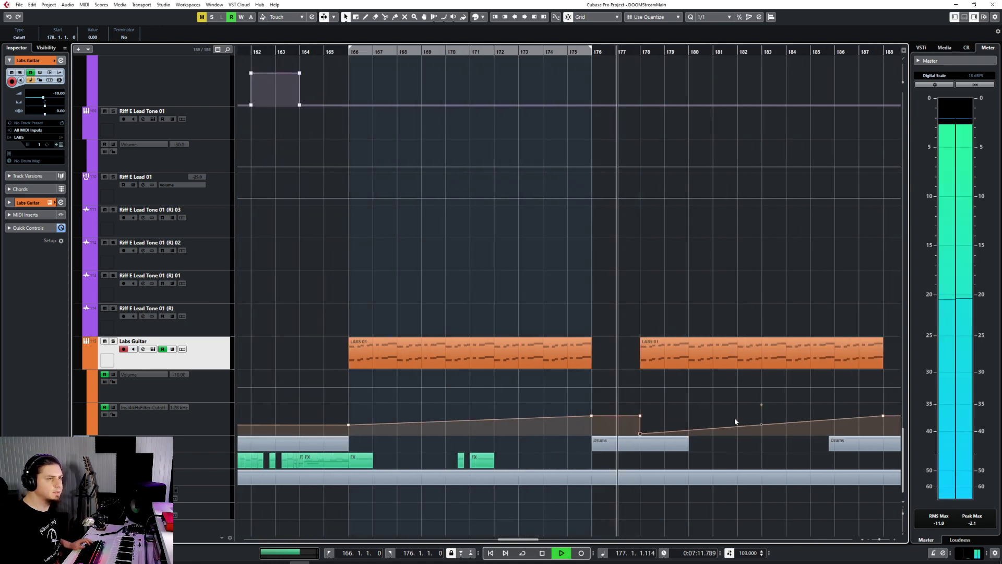
click(762, 425)
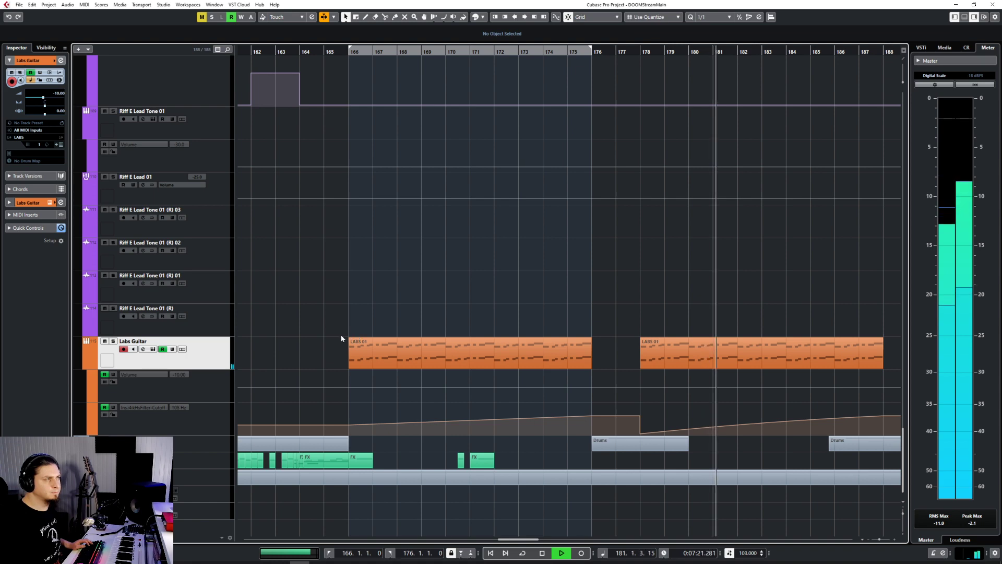
key(F3)
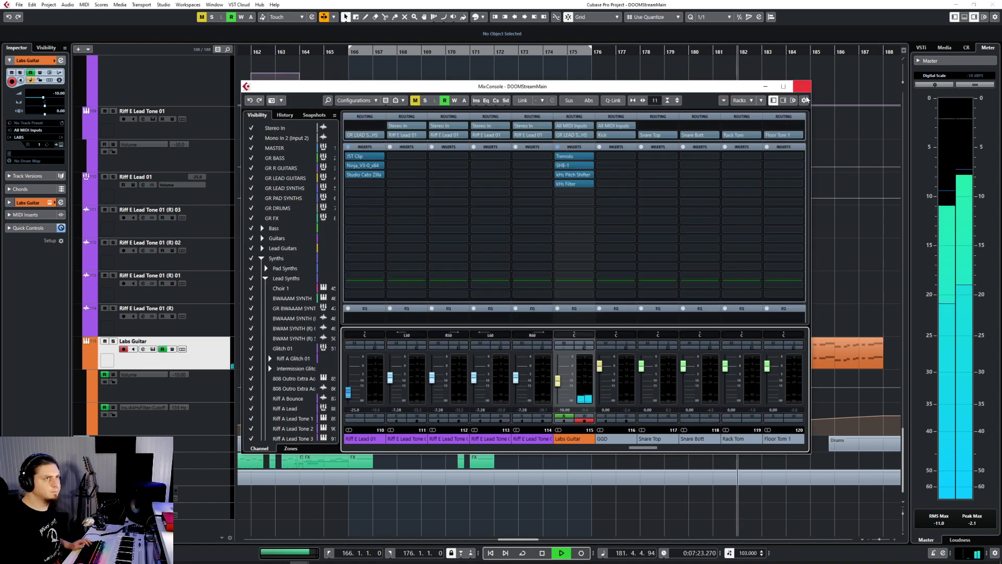
click(801, 87)
scroll(580, 319, down, 3)
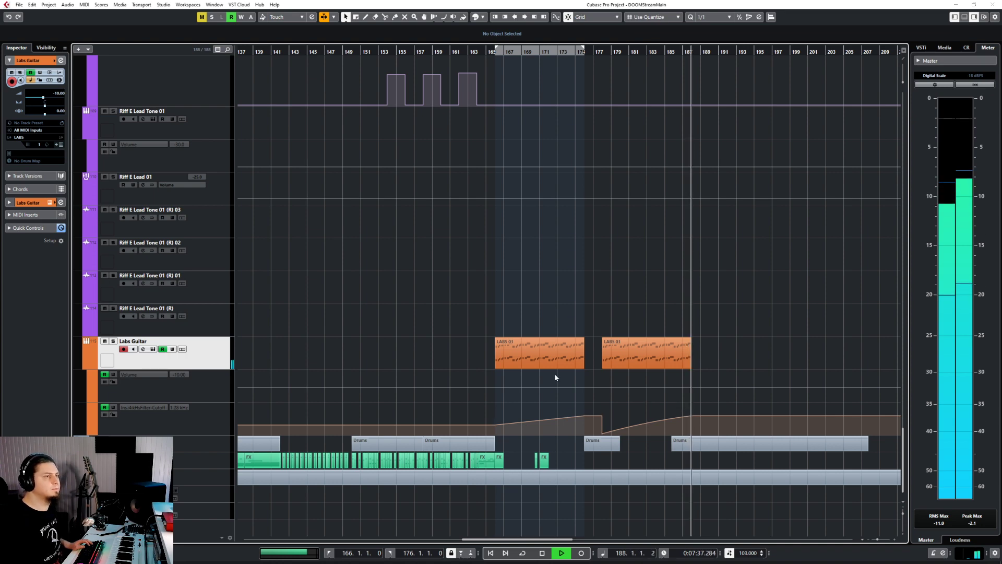
Stop playback and collapse the Synths folder in the track list.
scroll(625, 277, up, 15)
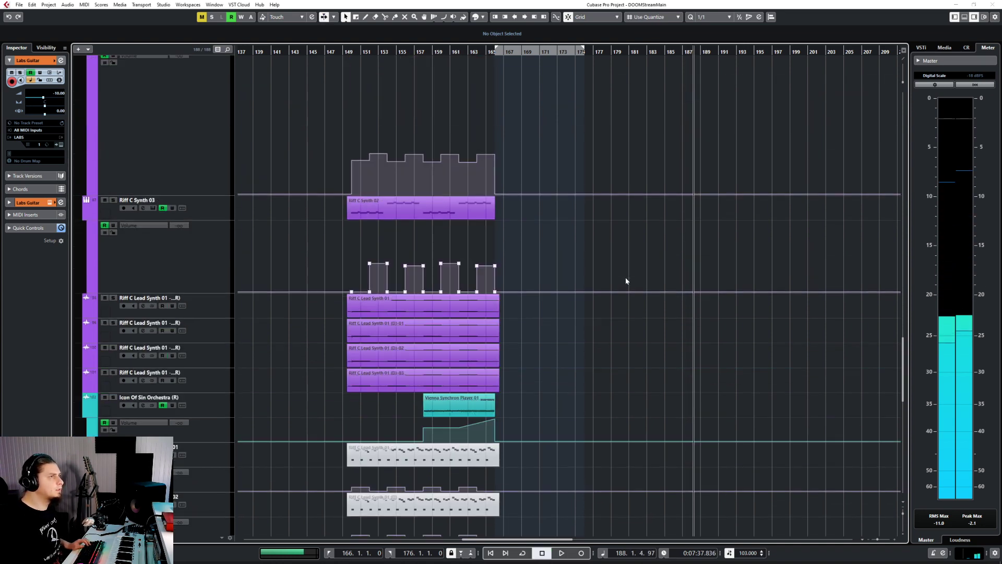
scroll(625, 277, up, 20)
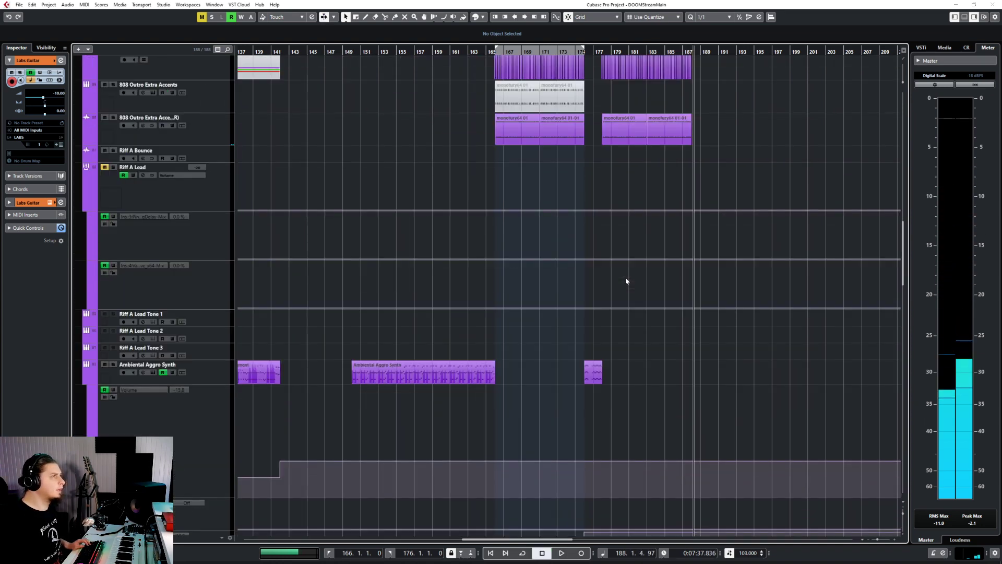
scroll(626, 277, up, 5)
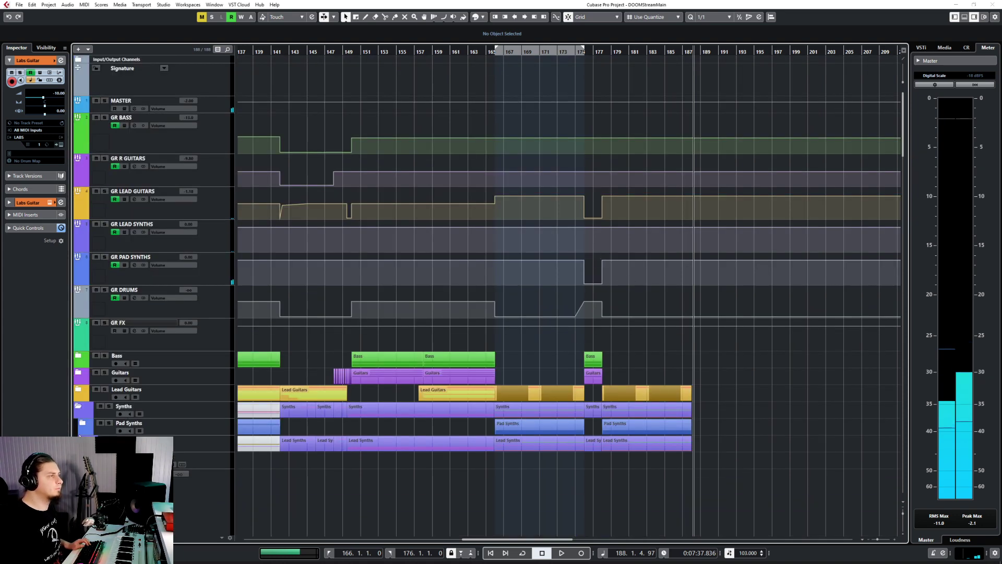
click(84, 408)
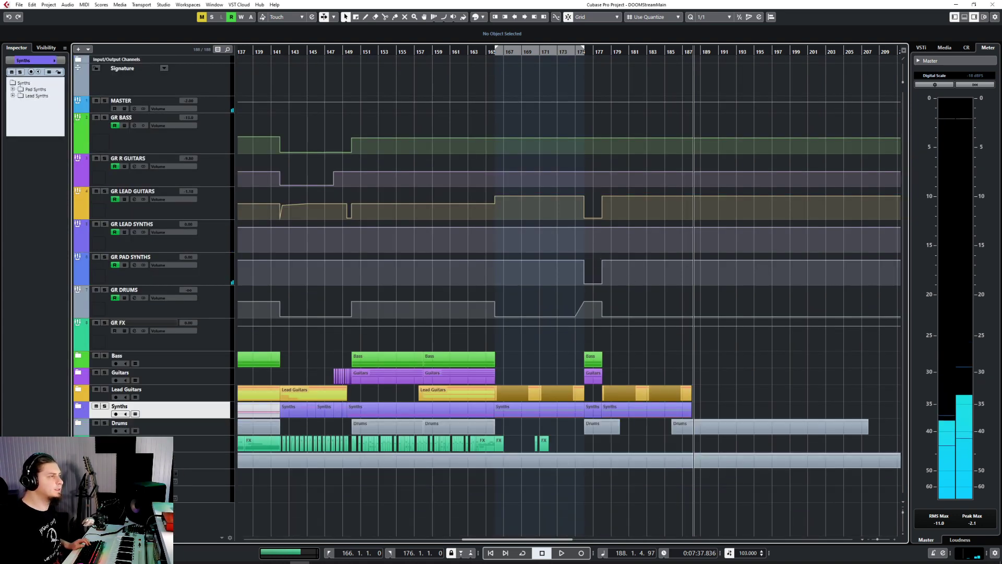
Copy the BOOM and sub drop events around bars 170 to 171 and set the quantize grid to 1/4.
scroll(609, 401, down, 15)
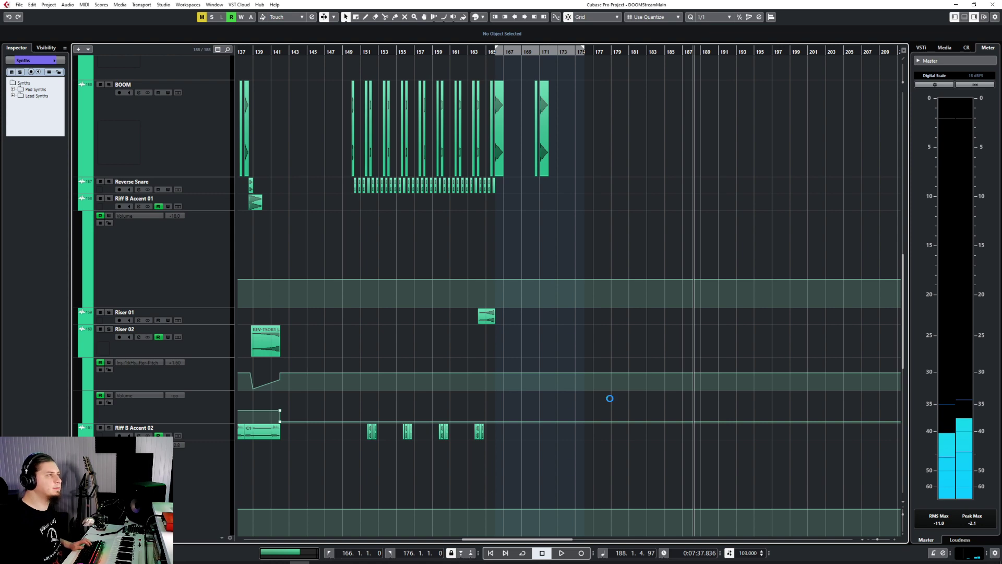
scroll(610, 398, up, 5)
scroll(610, 398, up, 5)
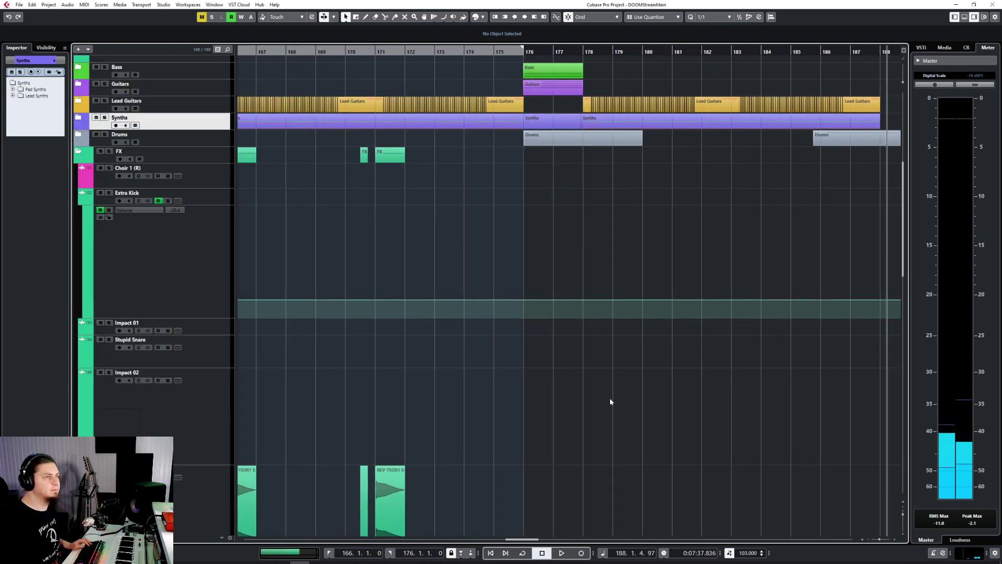
scroll(401, 425, up, 5)
click(434, 490)
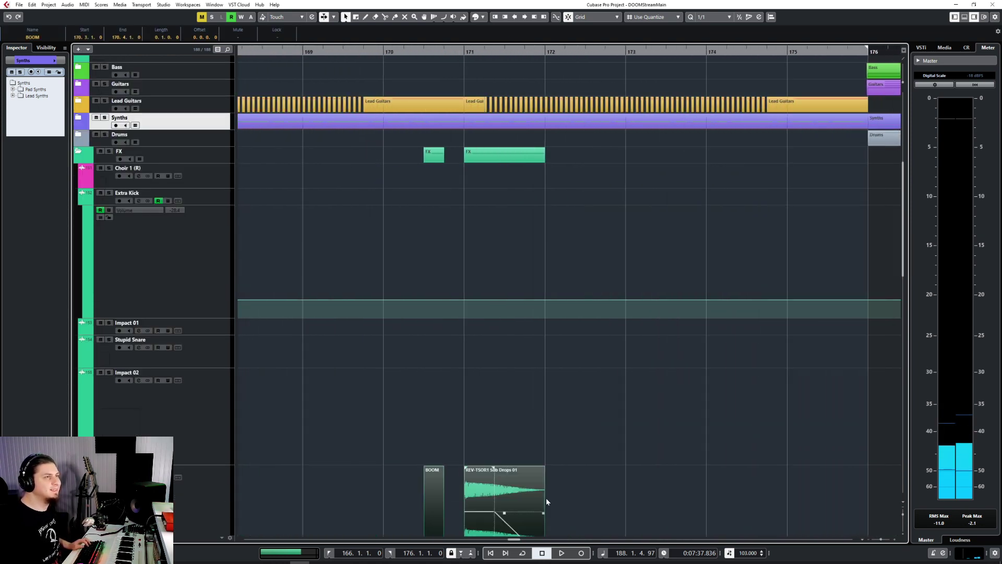
click(710, 17)
click(715, 45)
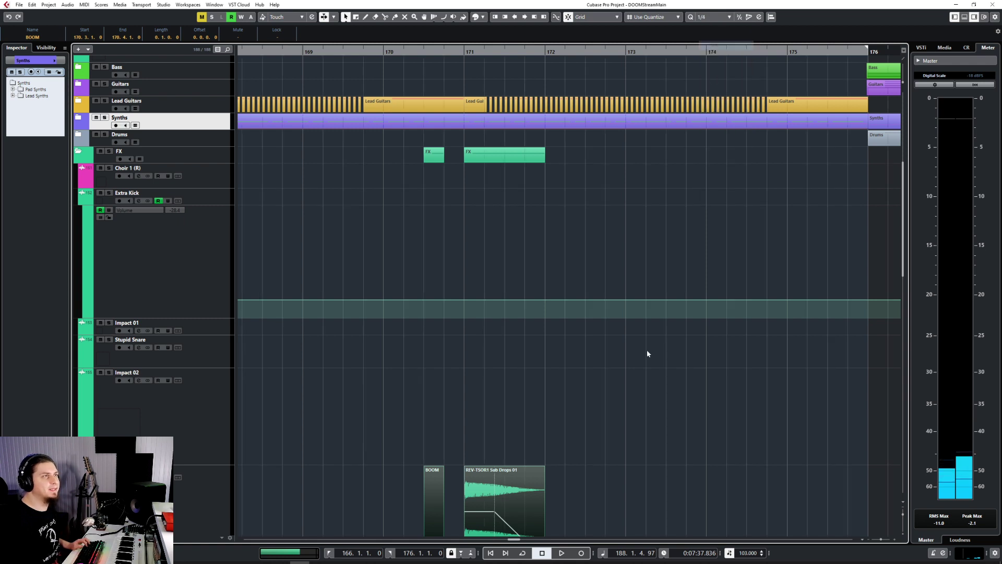
Paste the copied impact events on the BOOM track at bar 175, beat 3.
scroll(628, 426, right, 3)
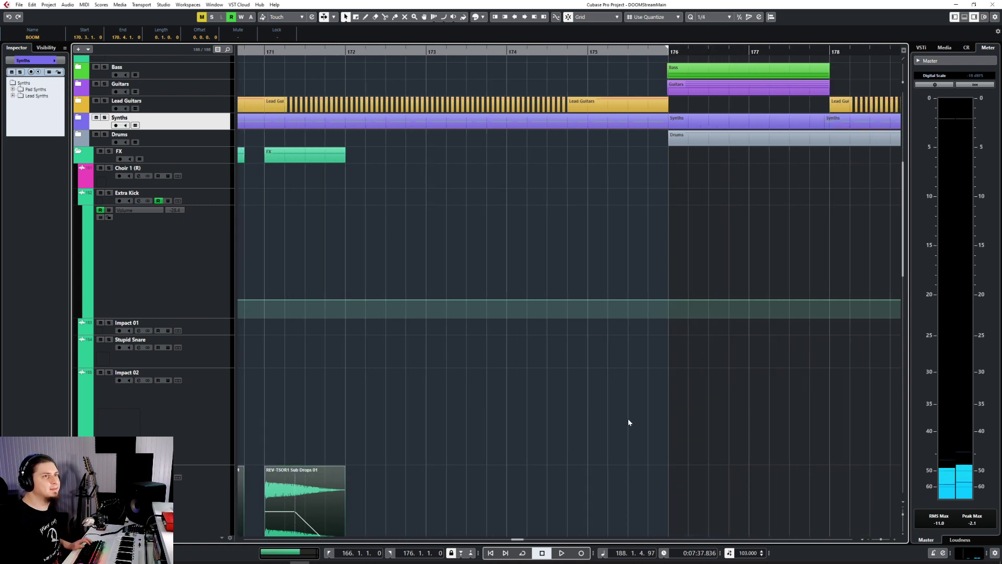
click(629, 51)
click(210, 499)
key(ctrl+v)
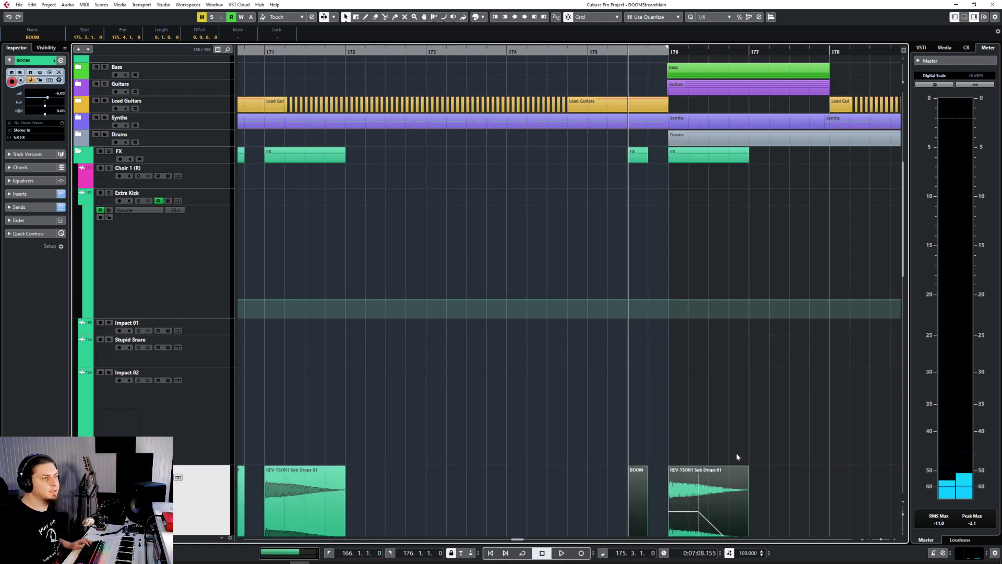
Shorten the pasted sub drop event to end at bar 176, beat 3, with a fade-out of 0.1.3.50.
scroll(712, 456, up, 5)
click(745, 470)
scroll(751, 470, down, 3)
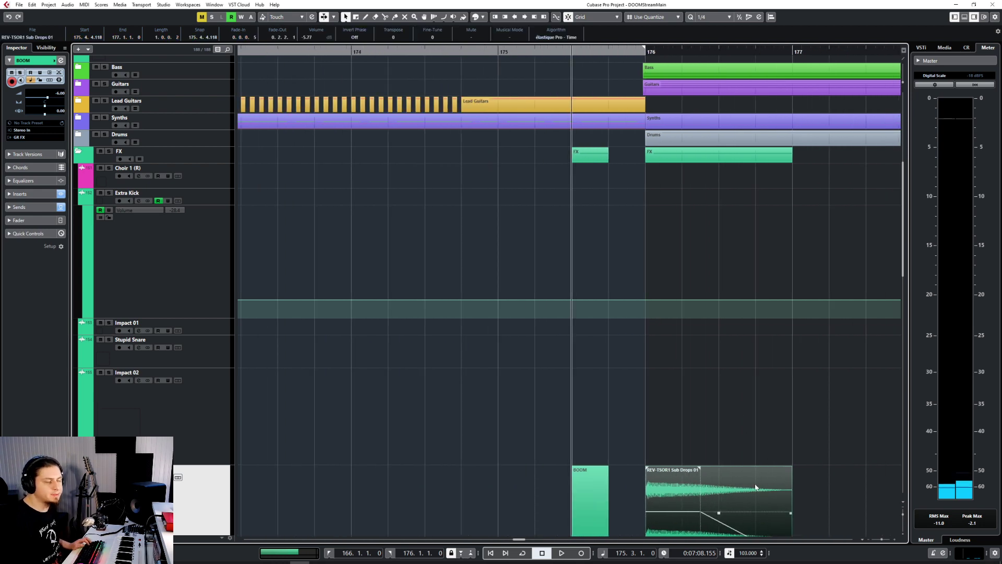
scroll(756, 487, down, 4)
drag(699, 275, 763, 285)
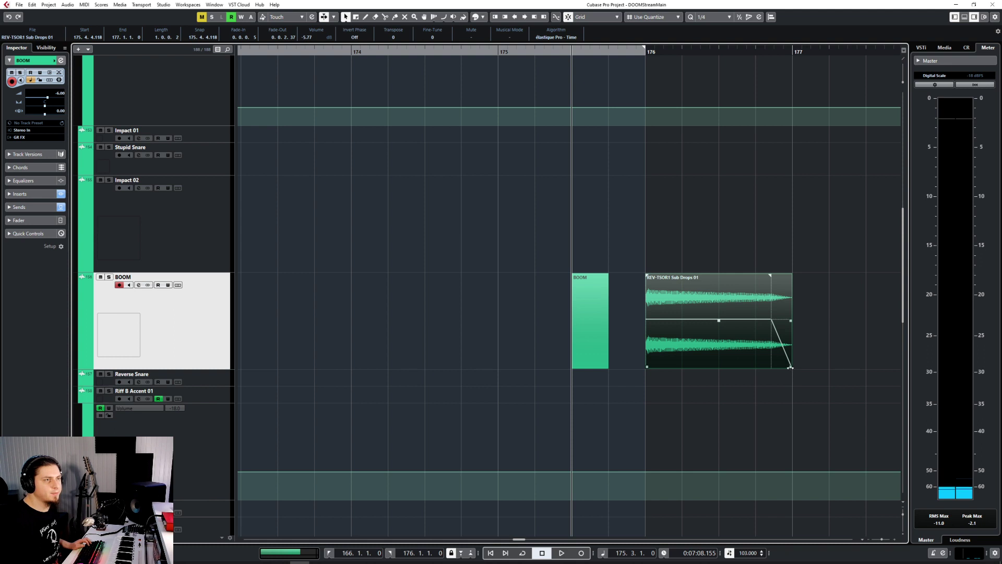
drag(790, 367, 718, 368)
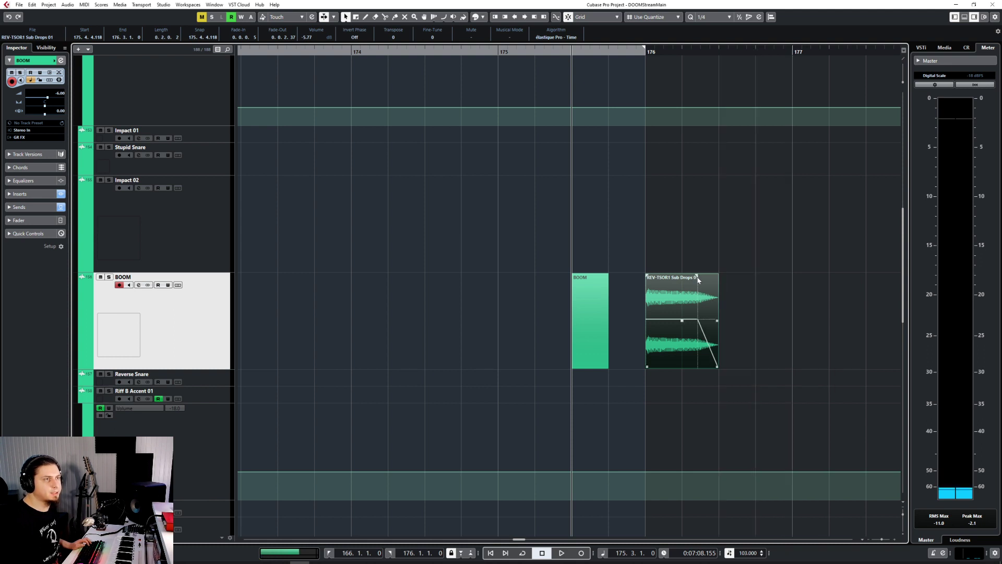
drag(697, 275, 649, 282)
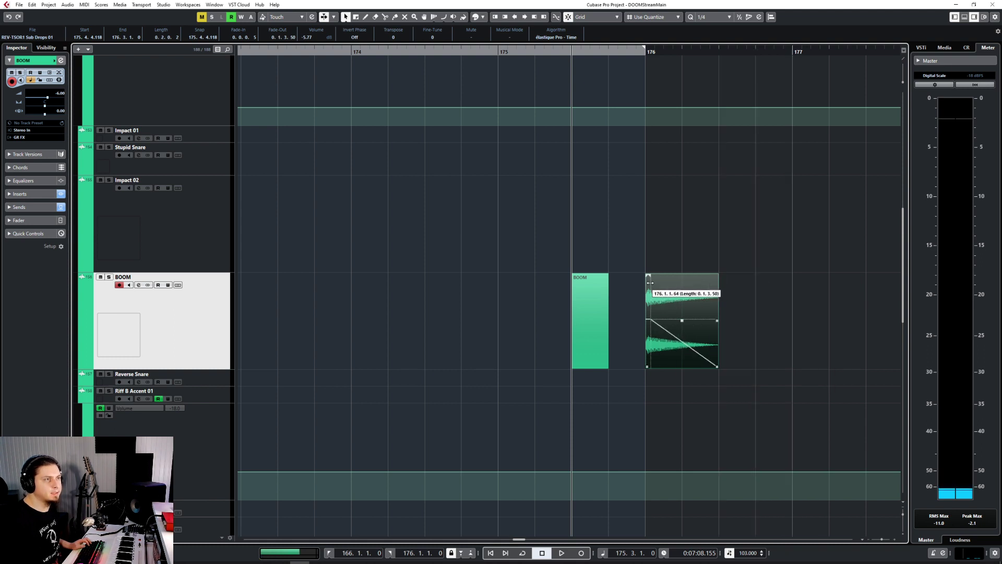
Set the shortened sub drop's event volume to -8.13 dB and audition it from bar 174, beat 4.
click(461, 52)
drag(681, 328, 680, 339)
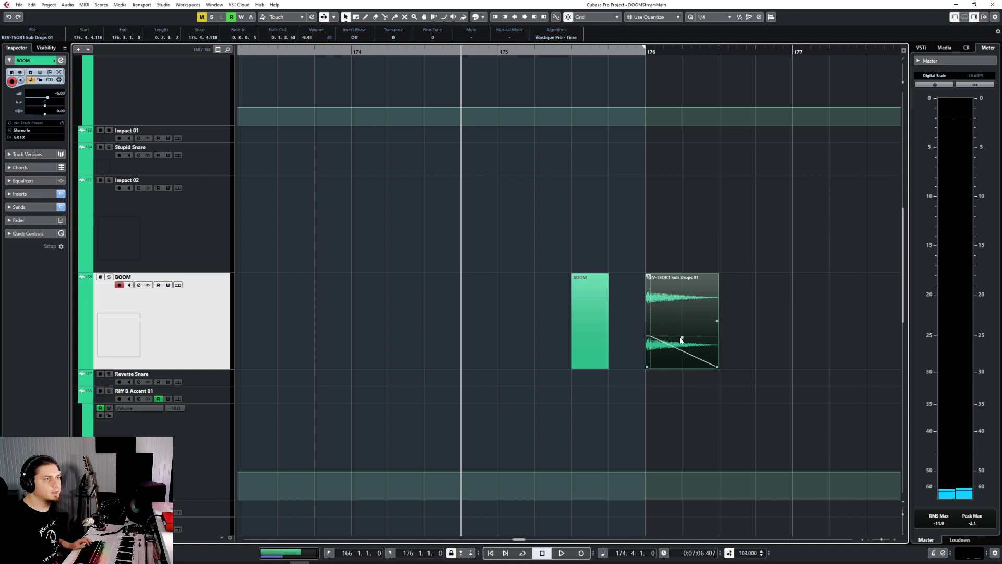
drag(683, 335, 682, 331)
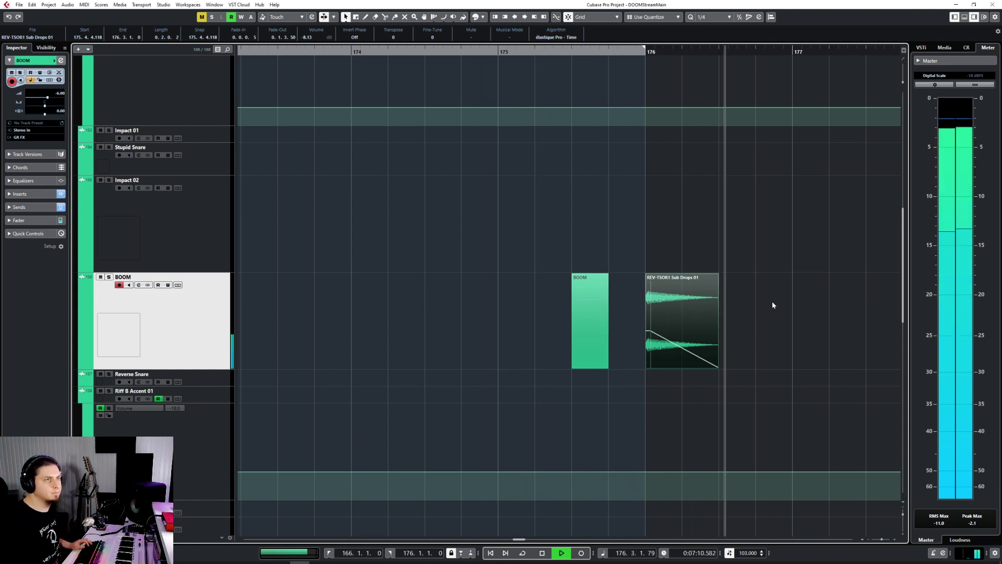
scroll(772, 304, down, 4)
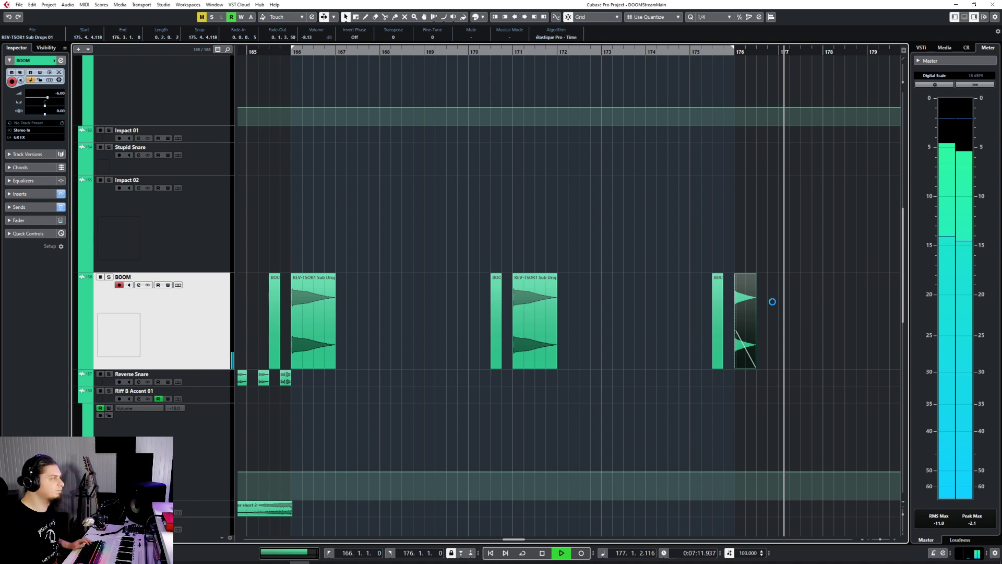
key(f)
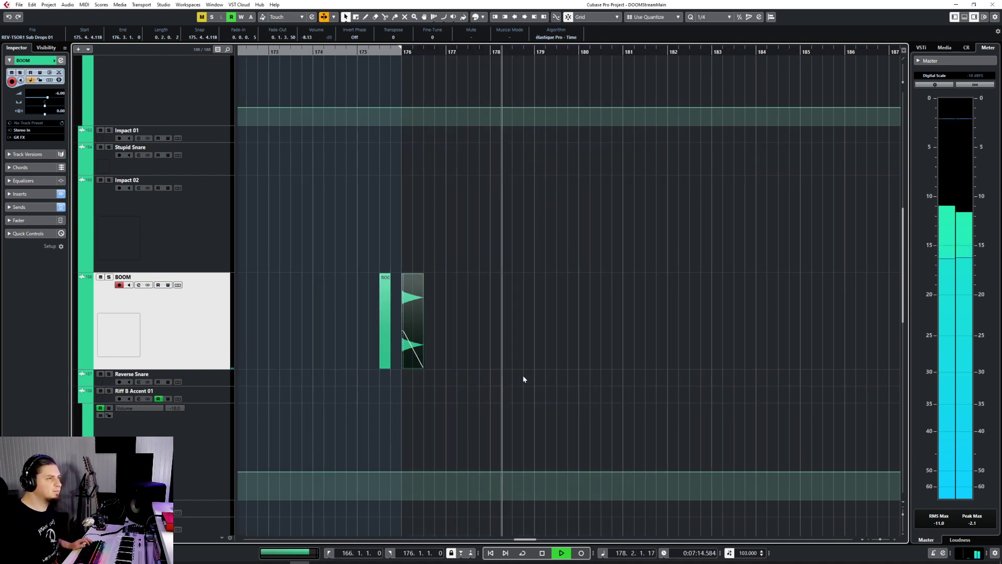
Stop playback, copy the Snare 6 event at bar 70 and select the Reverse Snare track as the paste destination.
scroll(524, 379, left, 10)
key(space)
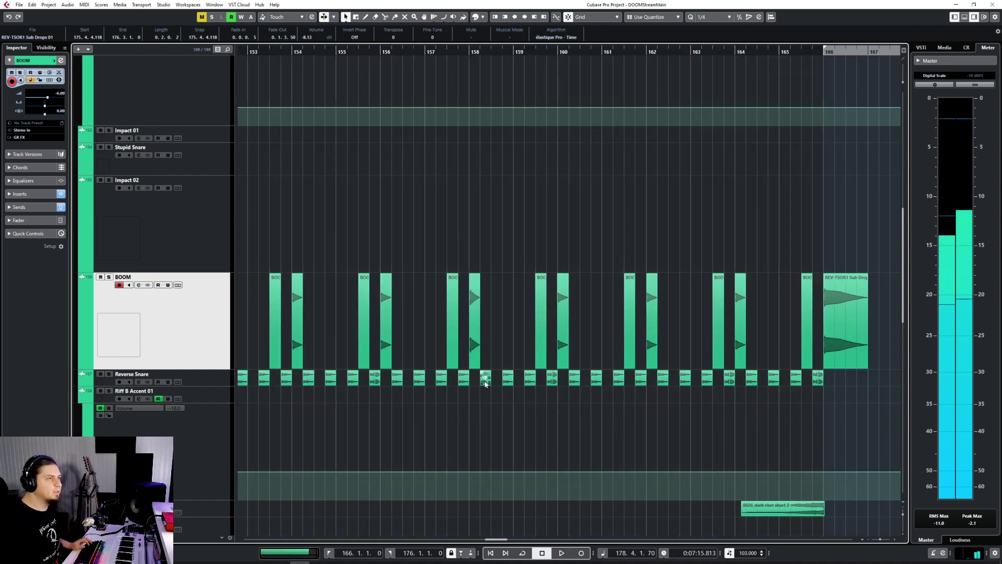
scroll(504, 403, left, 10)
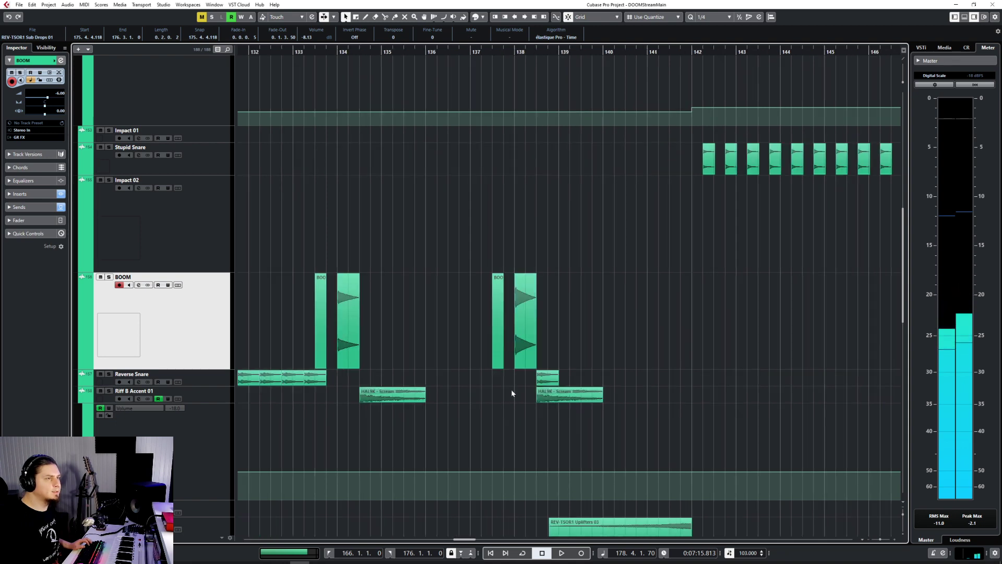
scroll(496, 387, left, 15)
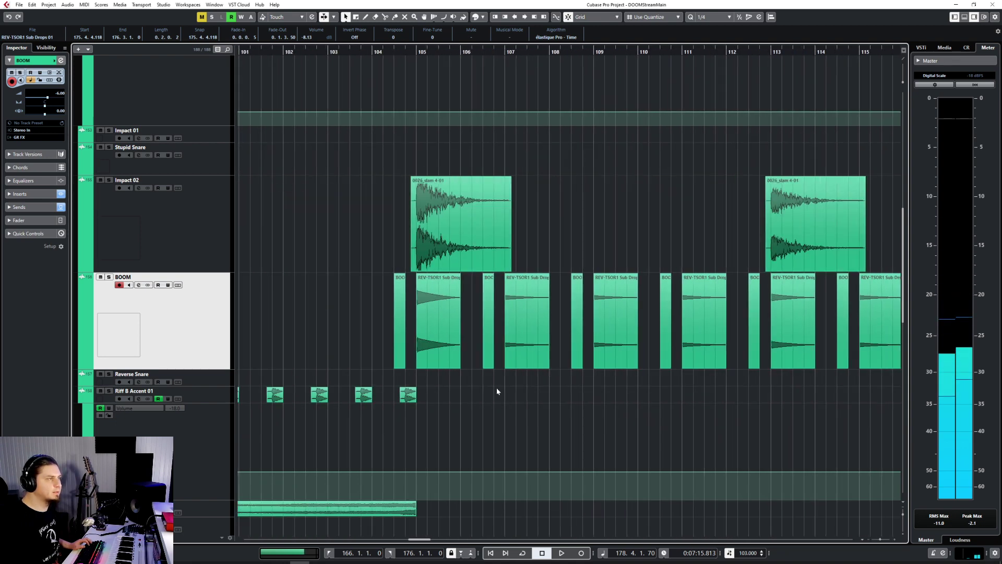
scroll(497, 387, left, 13)
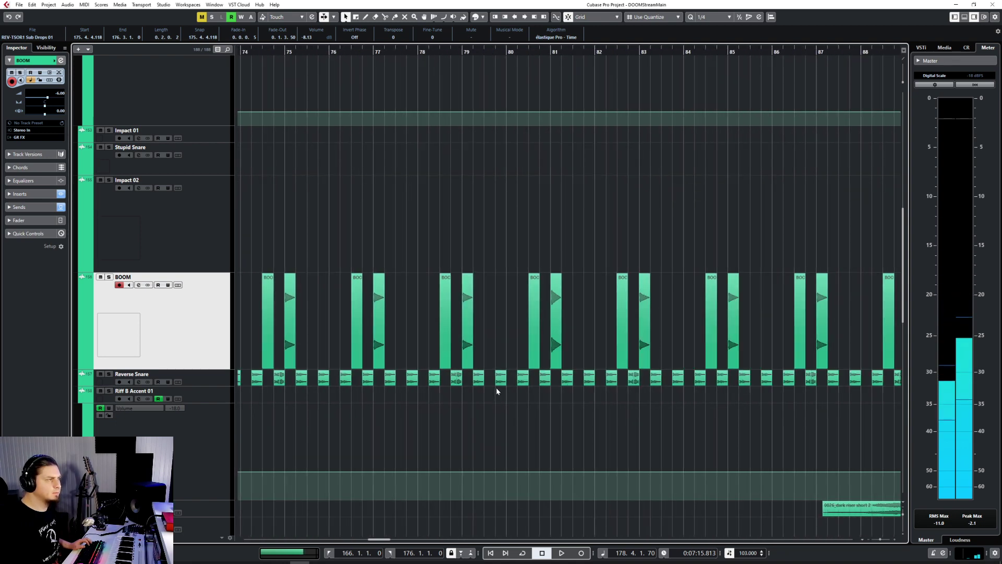
scroll(496, 387, left, 9)
click(485, 378)
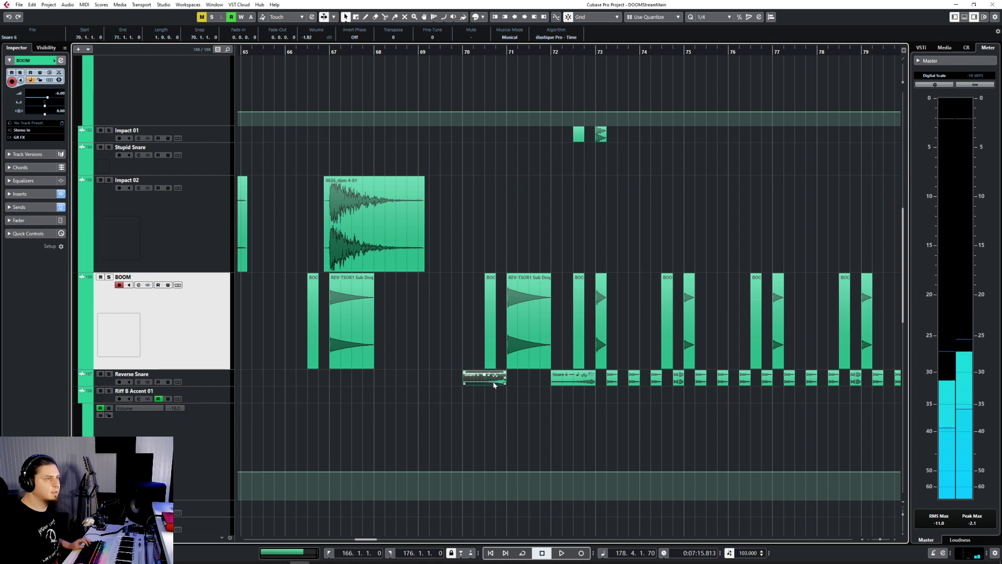
click(228, 374)
Paste the Snare 6 copy on the Reverse Snare track and align it from bar 175 to bar 176.
scroll(553, 395, right, 20)
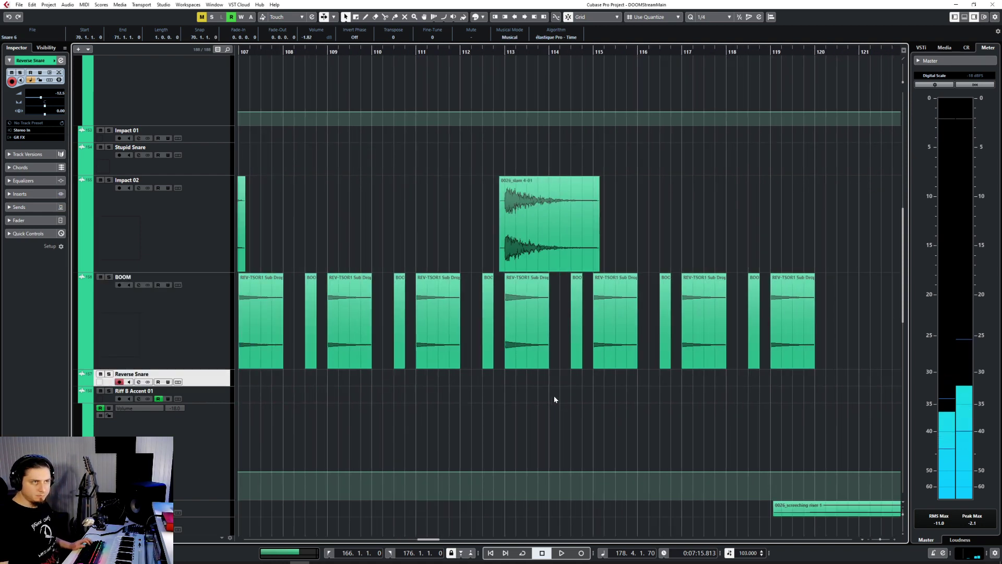
scroll(555, 398, right, 20)
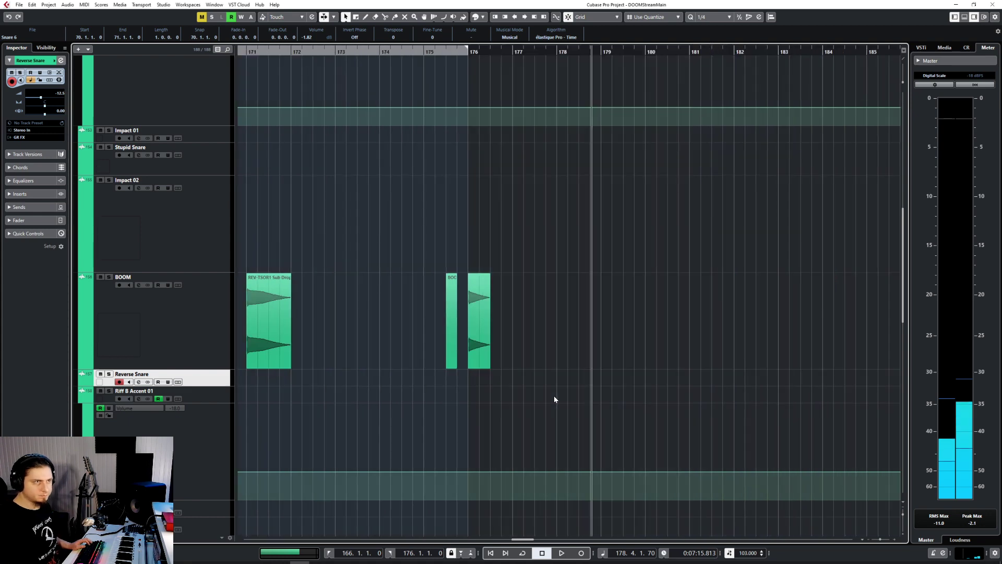
scroll(555, 399, right, 8)
scroll(554, 399, left, 11)
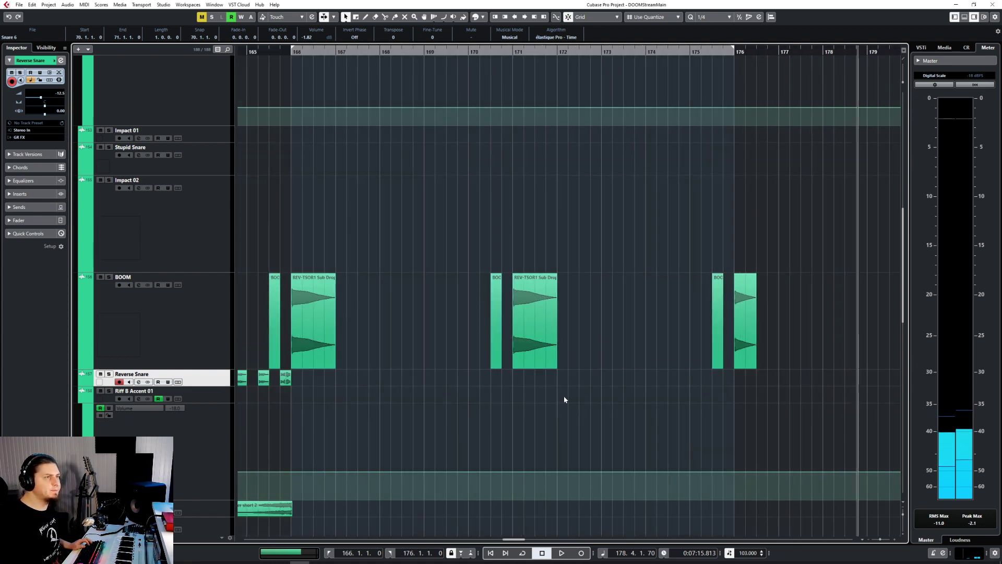
click(712, 52)
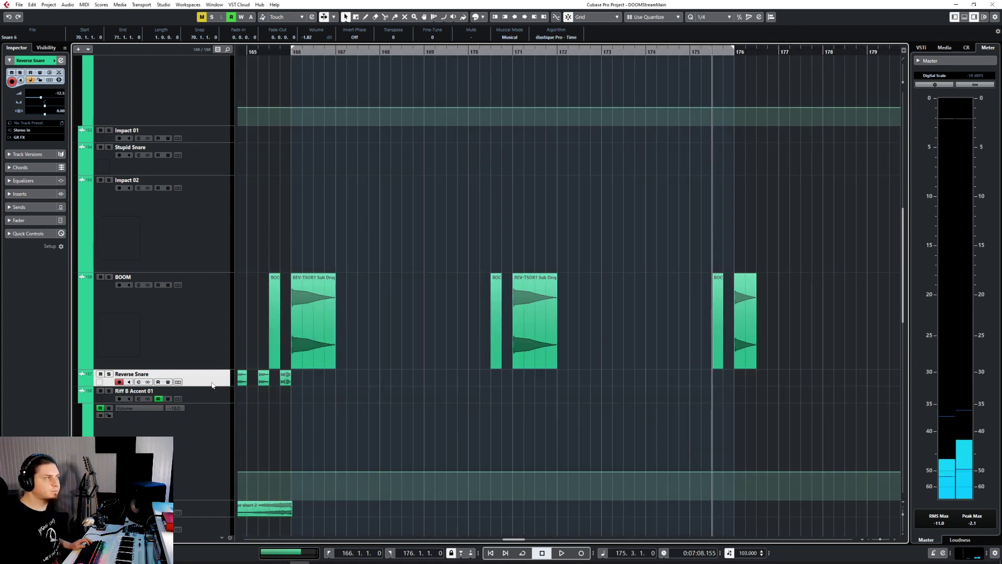
key(ctrl+v)
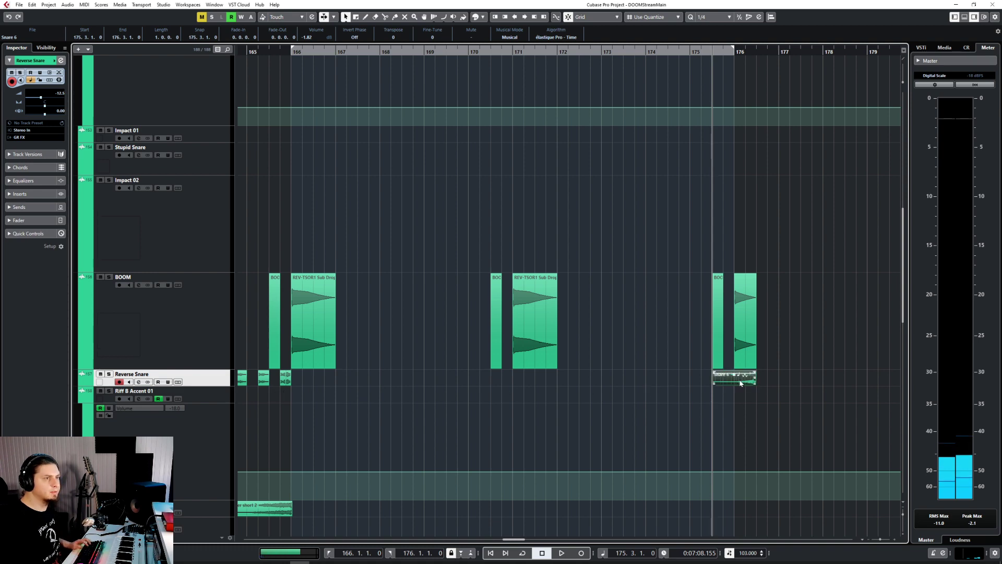
drag(742, 379, 720, 379)
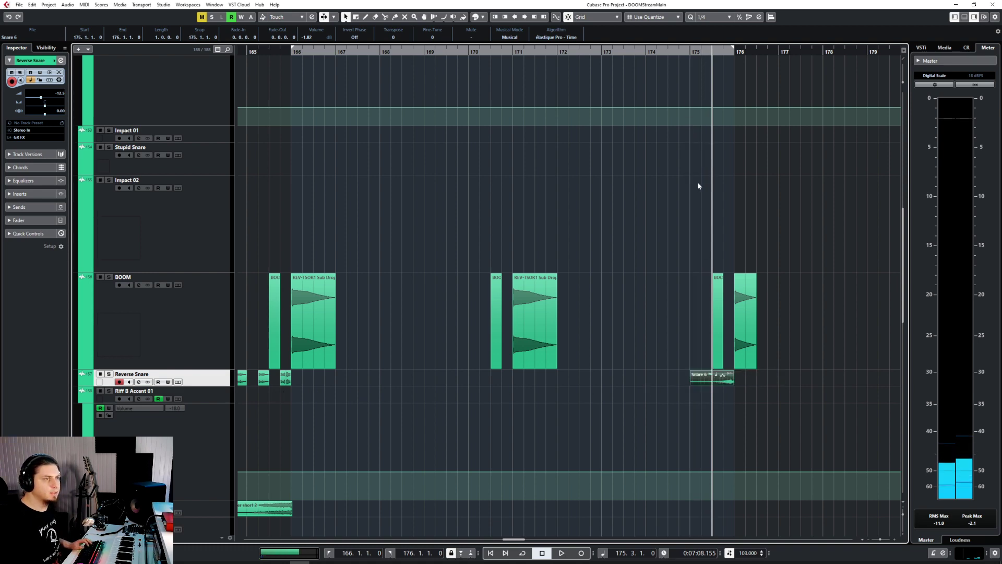
Audition the reverse snare and boom transition into bar 176, then stop playback.
key(space)
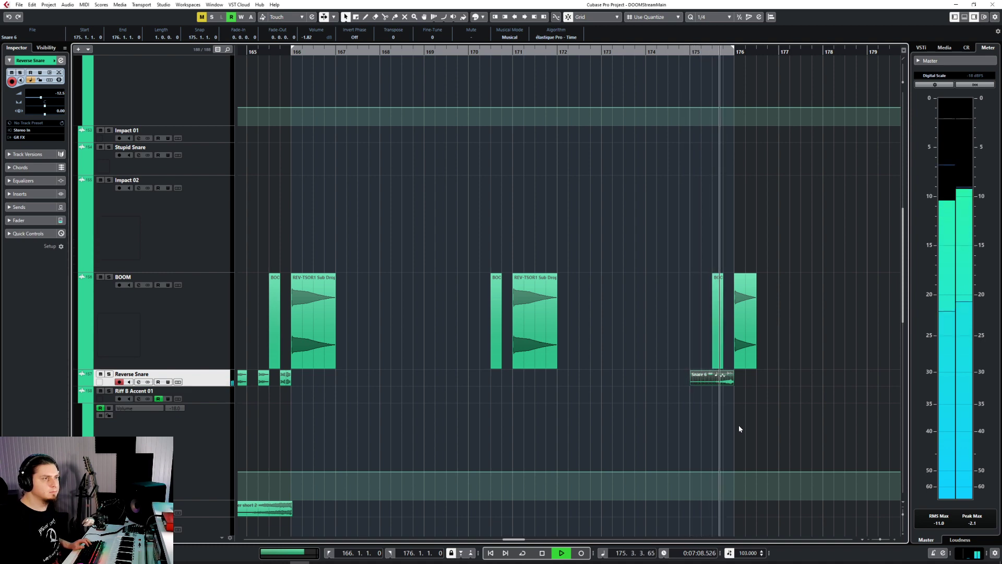
scroll(737, 424, up, 3)
scroll(736, 427, up, 2)
key(space)
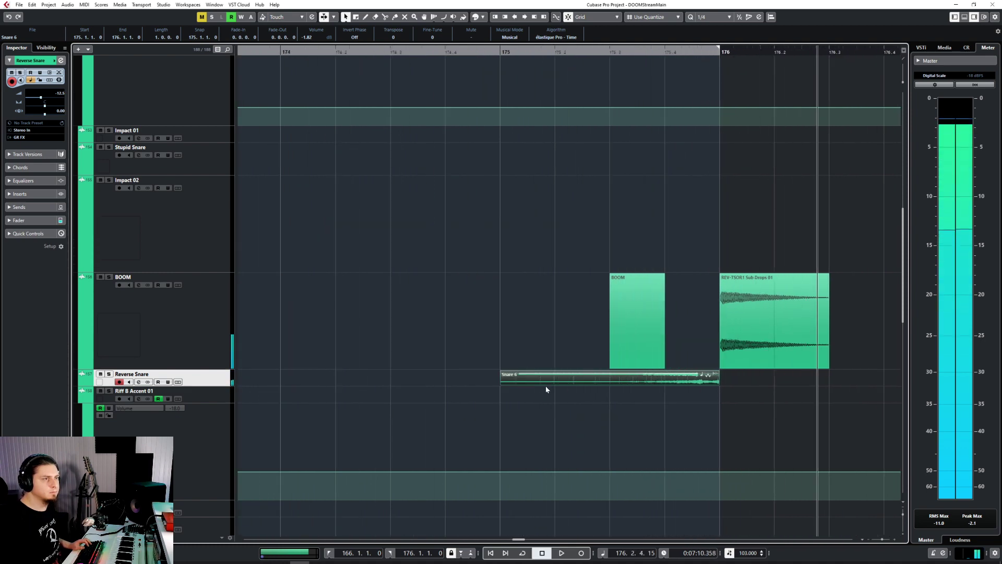
Shorten the reverse snare event to start at bar 175, beat 4, and audition it into bar 176.
drag(502, 383, 712, 374)
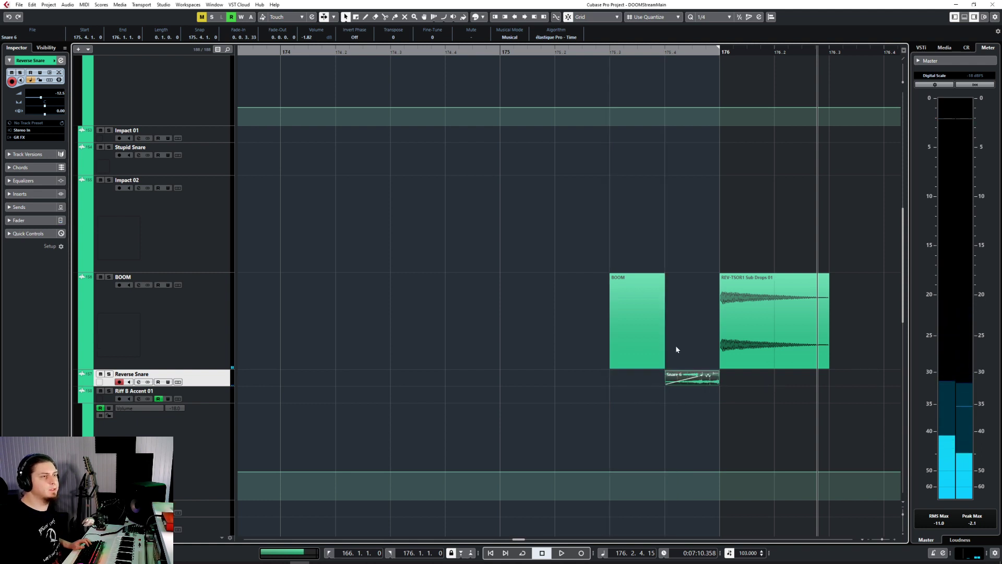
click(445, 51)
key(space)
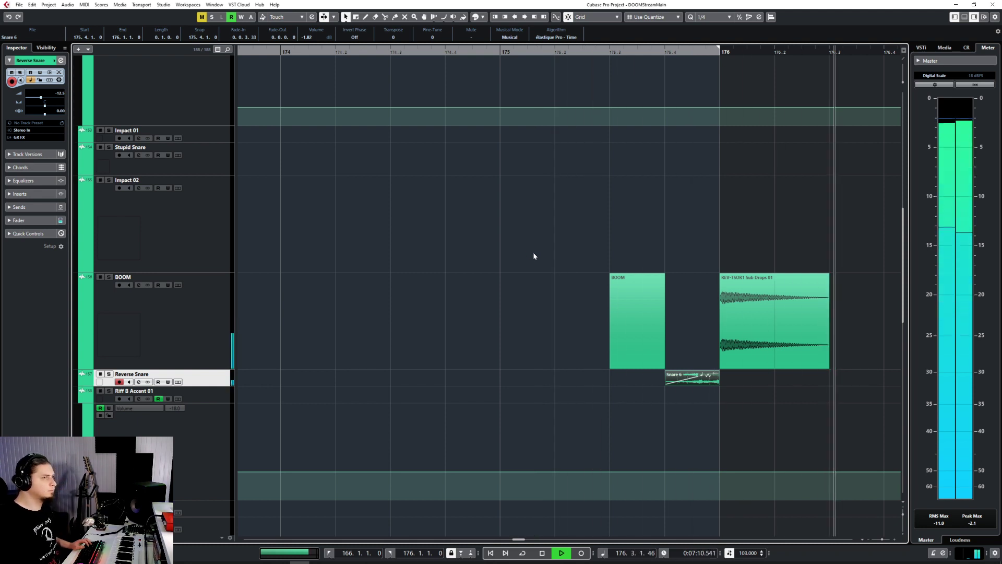
key(space)
Set the quantize grid to 1/8, trim the reverse snare's start to 175.4.3, and audition it into bar 176.
scroll(481, 331, left, 5)
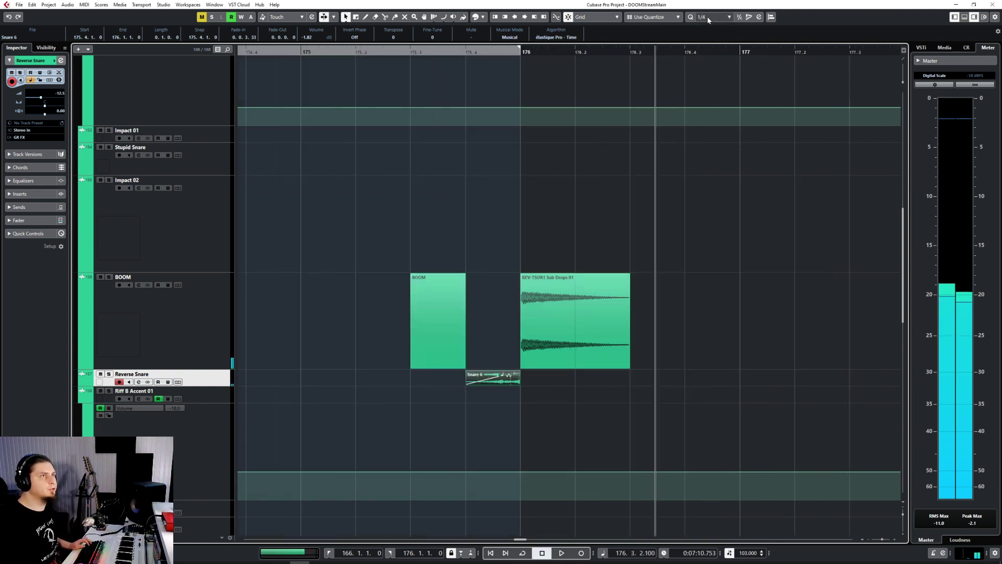
click(730, 17)
click(712, 51)
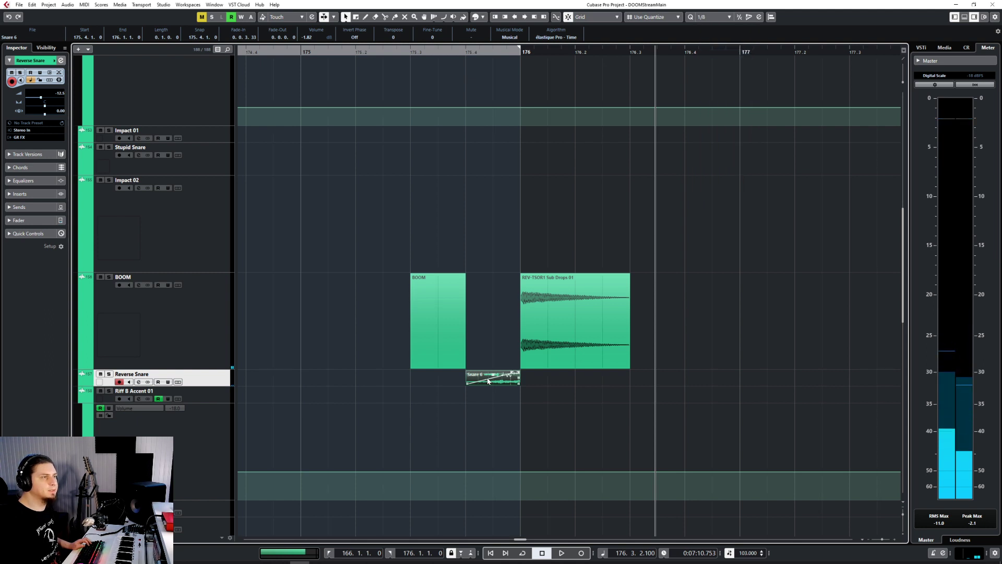
mouse_move(510, 372)
mouse_down()
mouse_move(486, 372)
mouse_move(494, 382)
mouse_up()
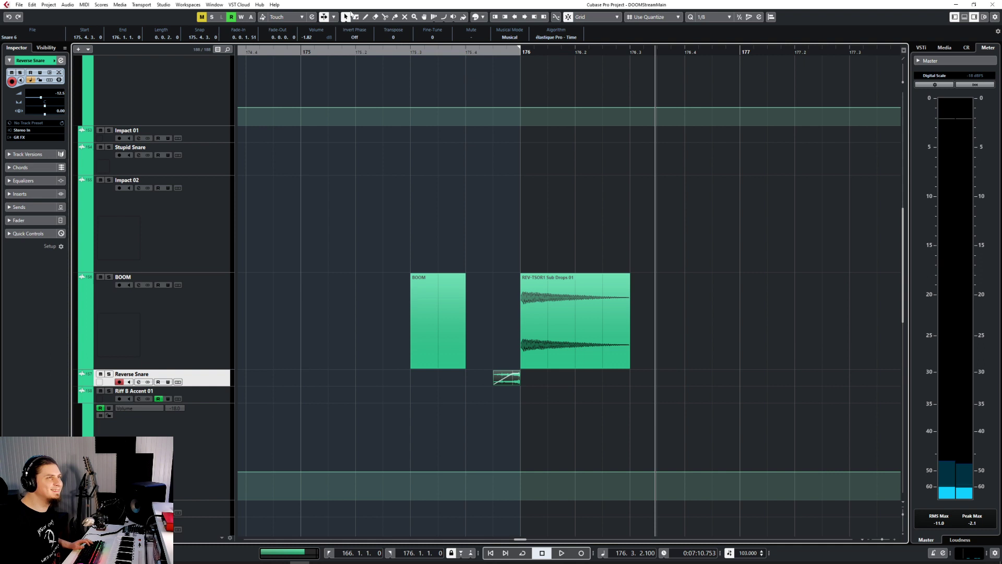
click(339, 50)
key(space)
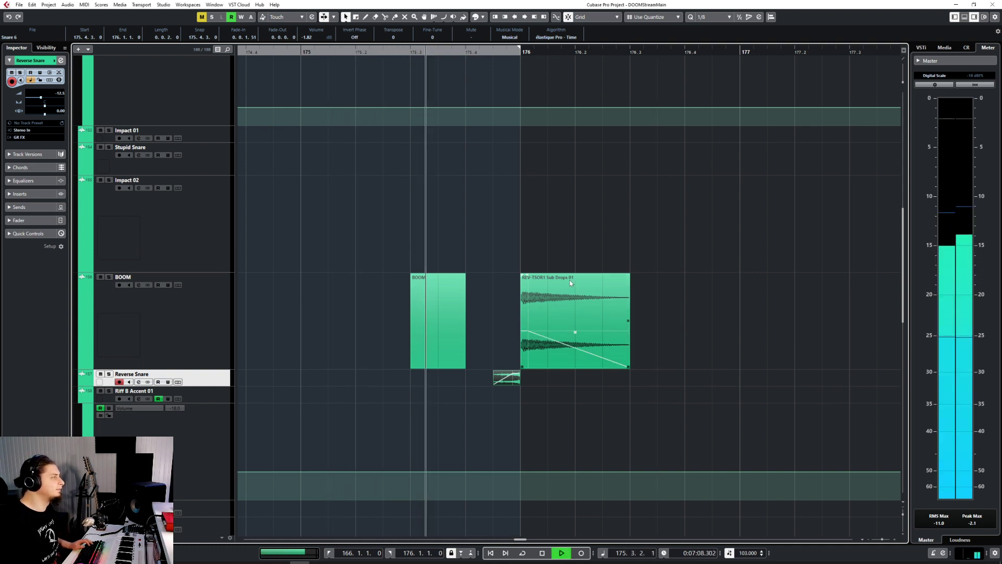
key(space)
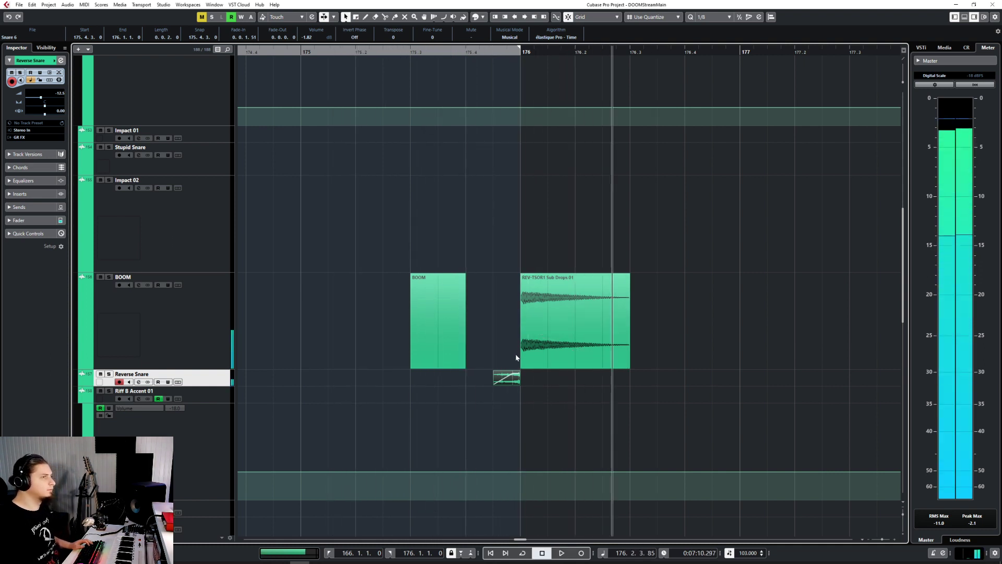
Set the quantize grid to 1/16 and trim the reverse snare's start to 175.4.4.
click(712, 18)
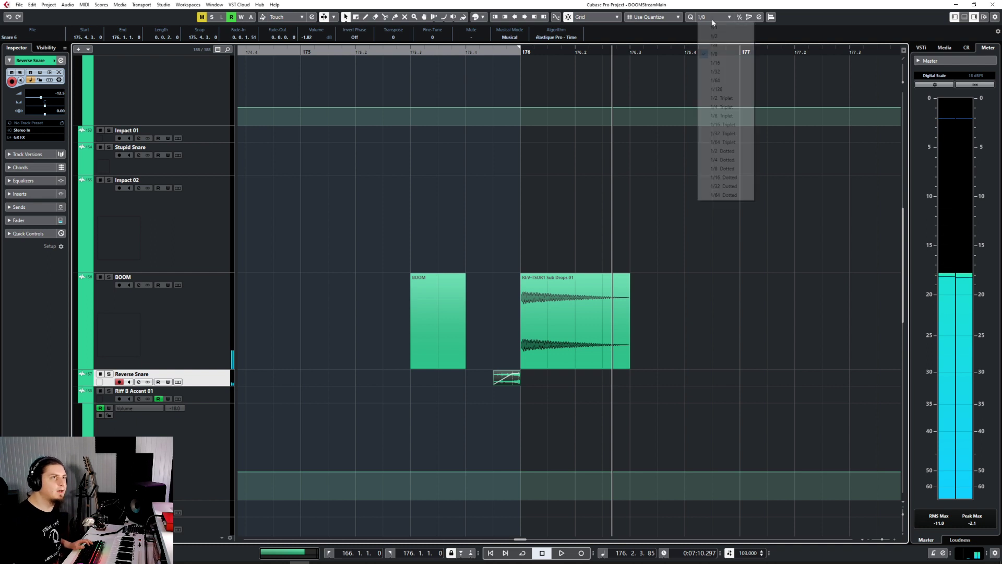
click(720, 62)
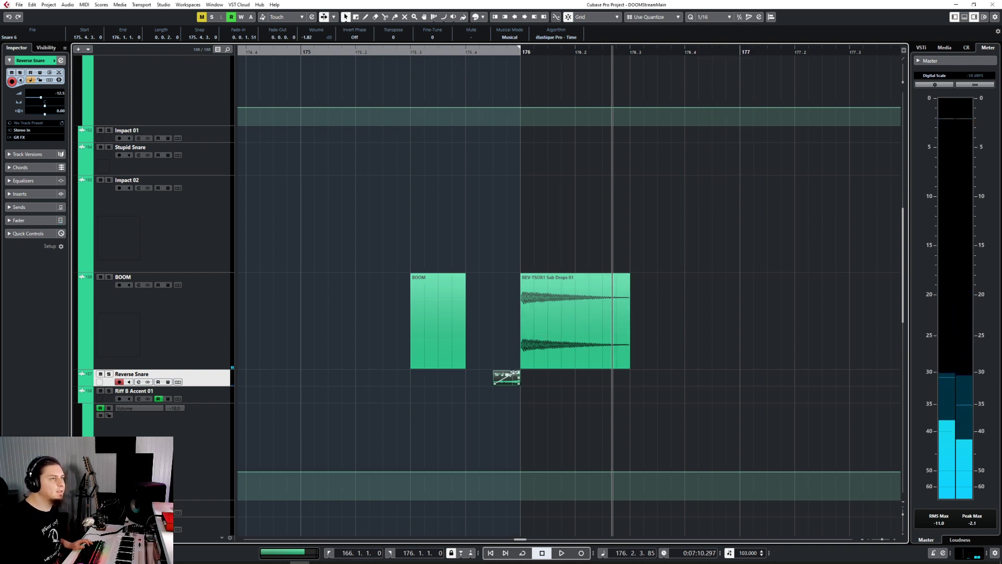
drag(495, 374, 512, 369)
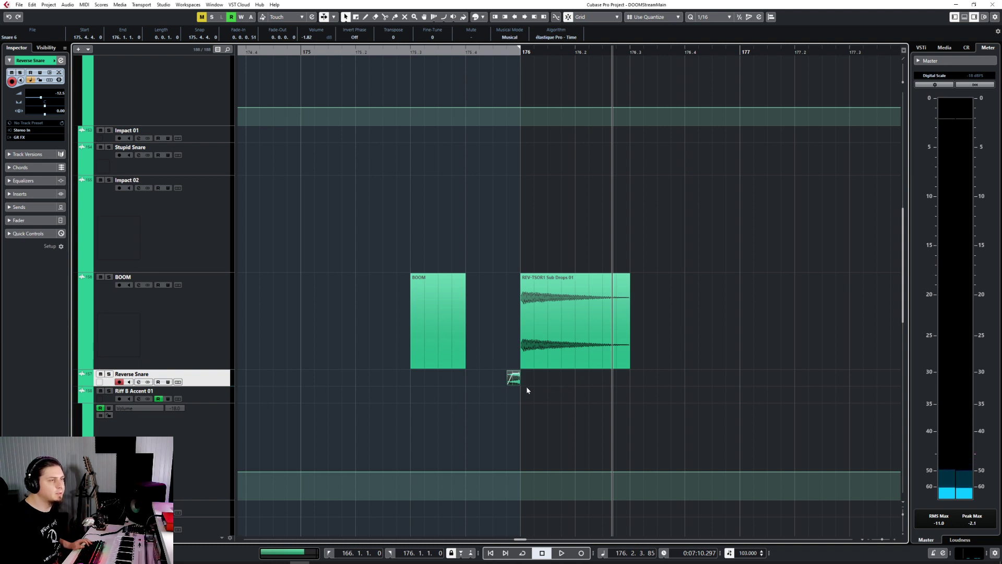
Audition the trimmed reverse snare and boom transition from bar 174 to bar 179, and stop playback.
key(g)
key(g)
key(g)
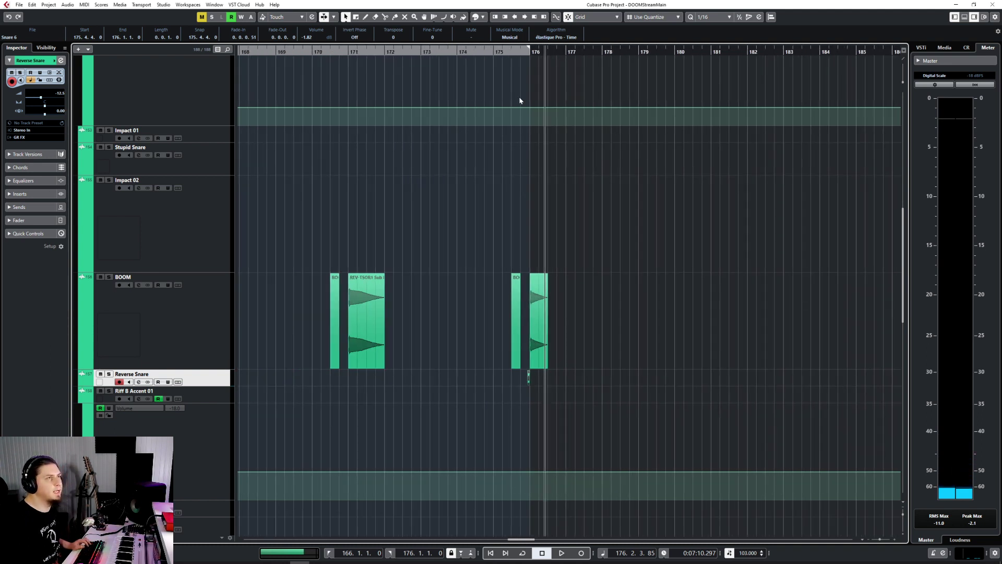
click(460, 51)
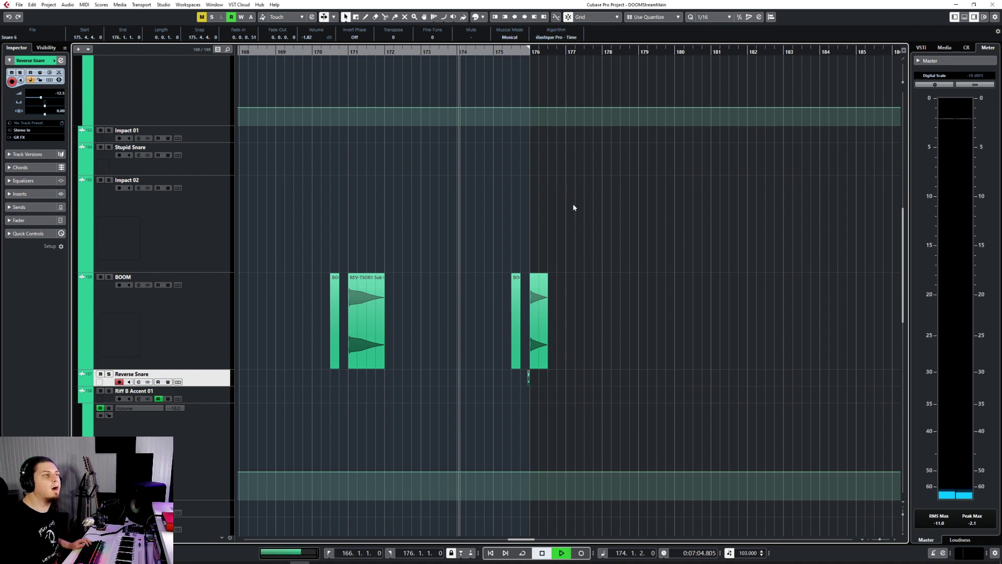
key(space)
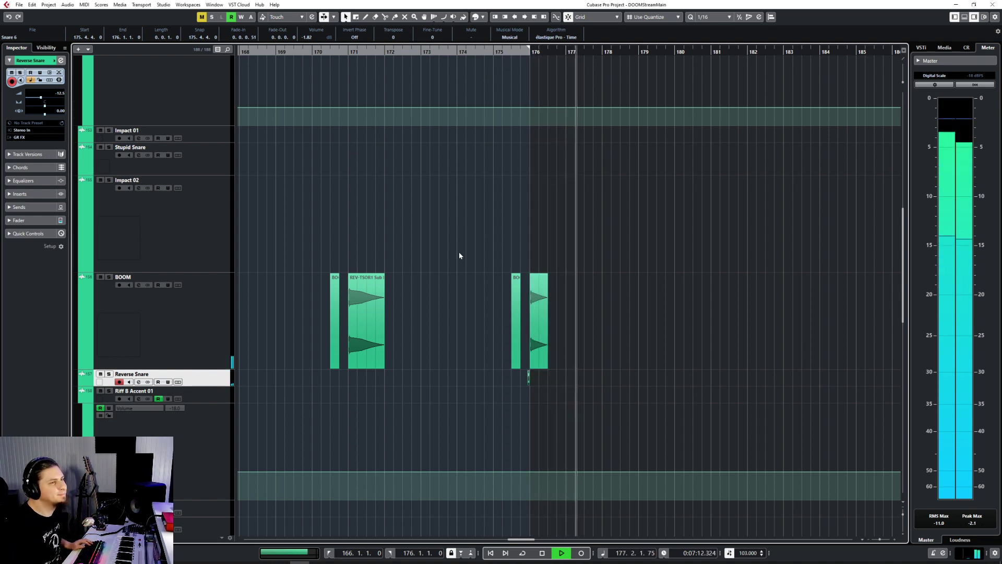
drag(539, 274, 540, 333)
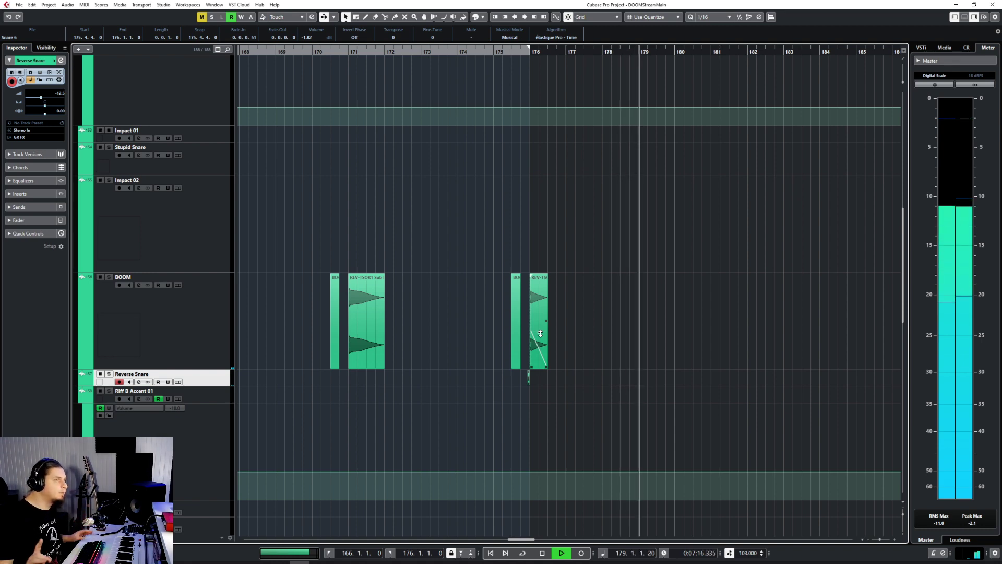
key(space)
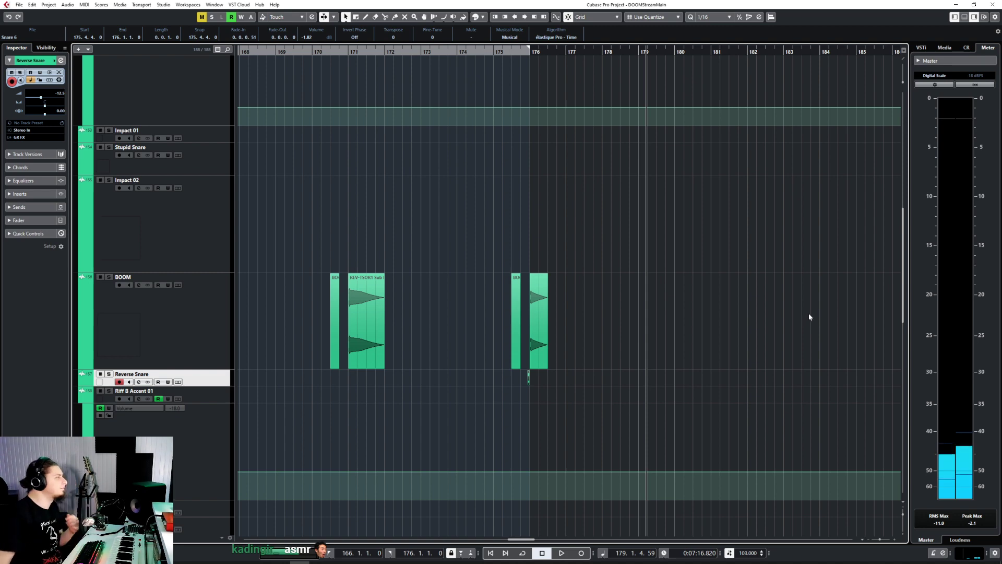
Import the International basketball game audio file with crowd clapping and chanting onto the Riser 01 track at bar 166.
scroll(778, 308, down, 3)
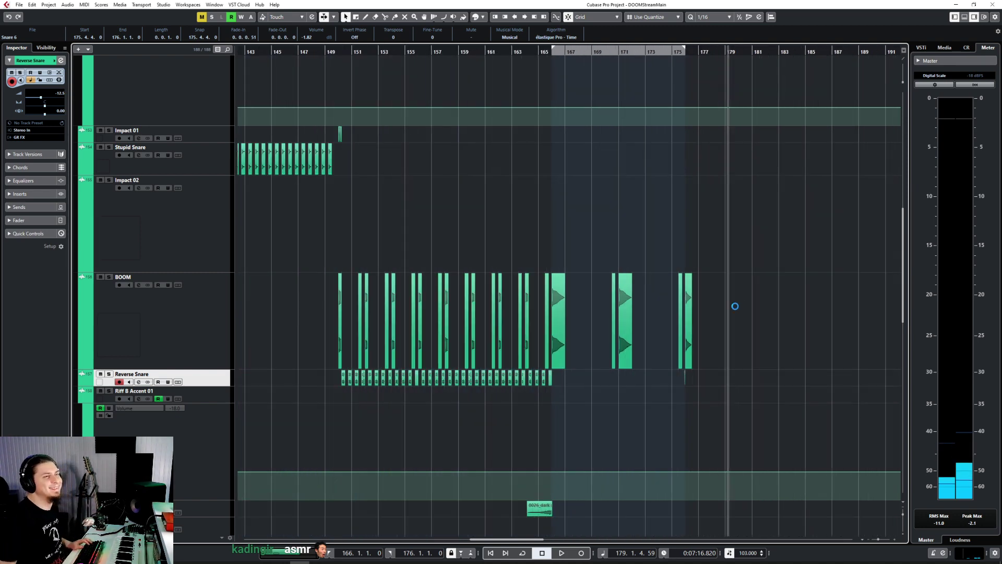
scroll(543, 412, down, 5)
scroll(542, 411, up, 1)
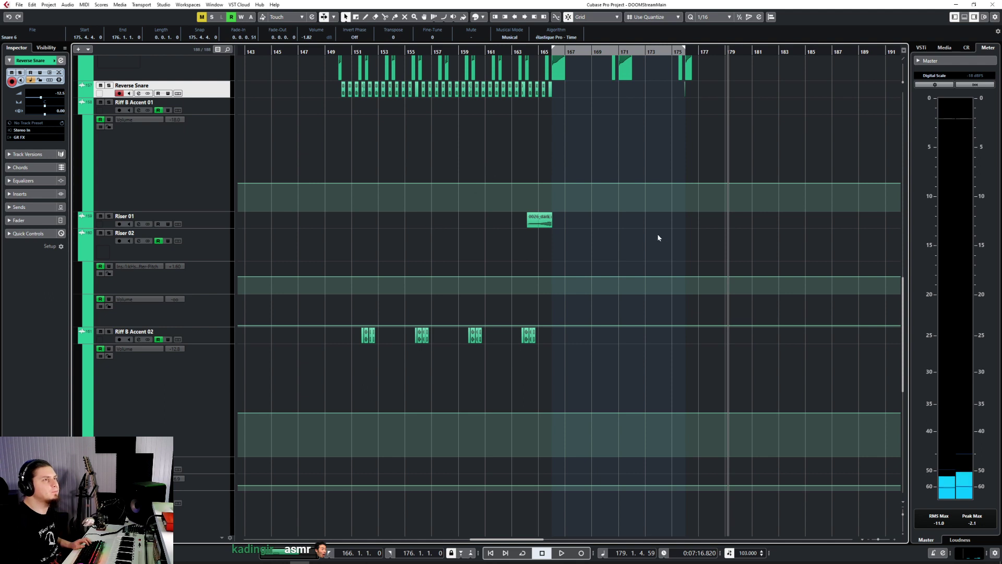
scroll(657, 238, up, 3)
click(368, 51)
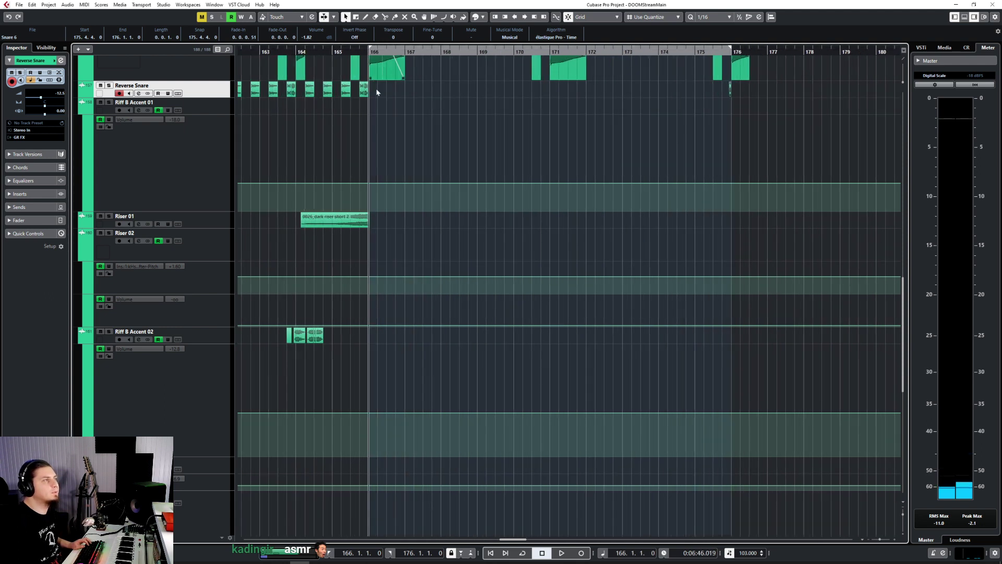
click(219, 211)
click(19, 5)
mouse_move(62, 121)
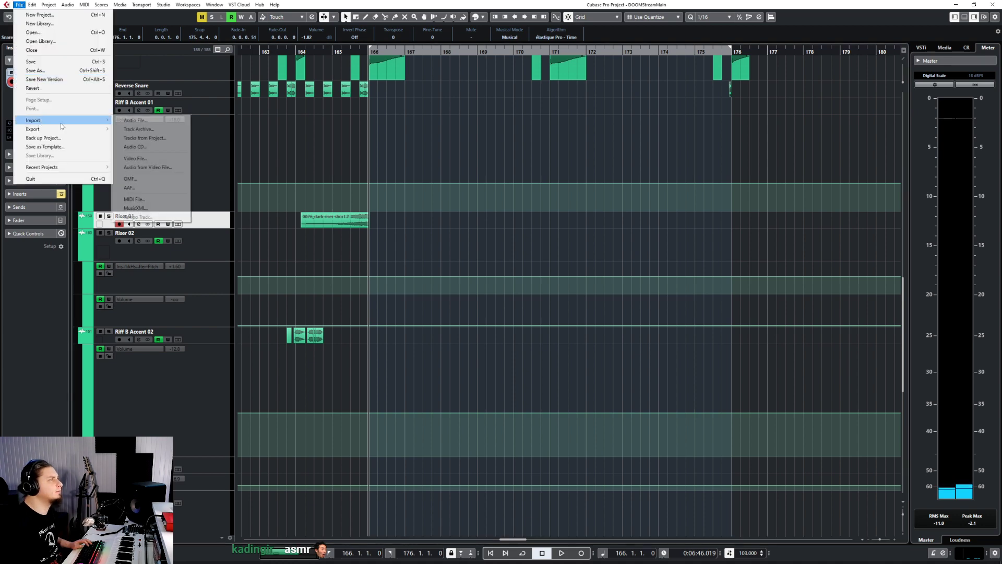
click(134, 120)
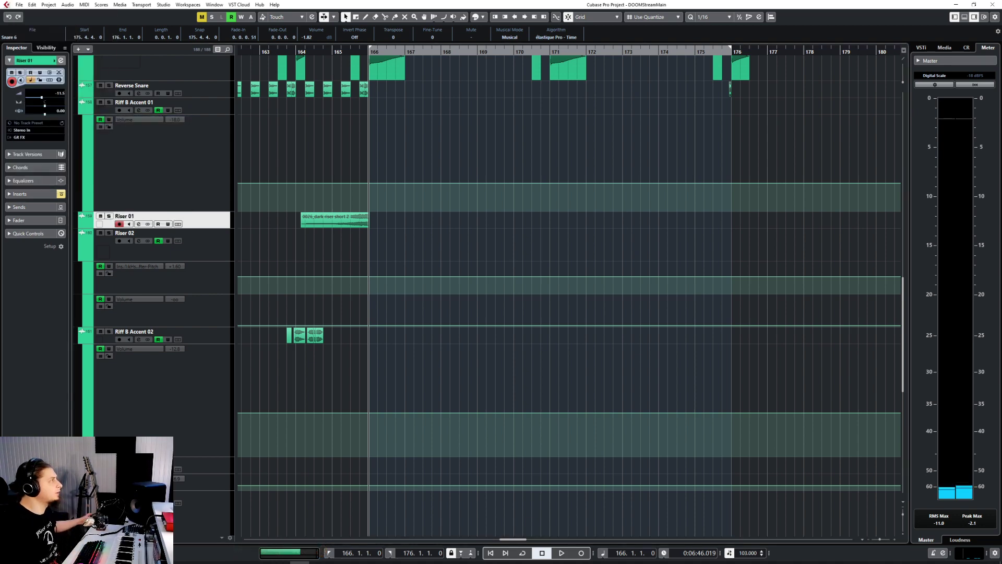
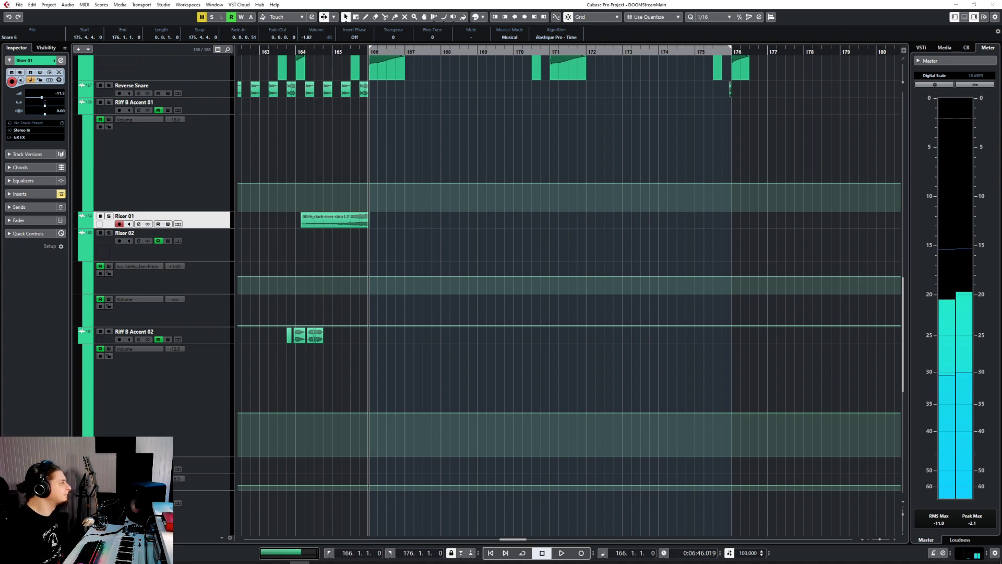
click(527, 324)
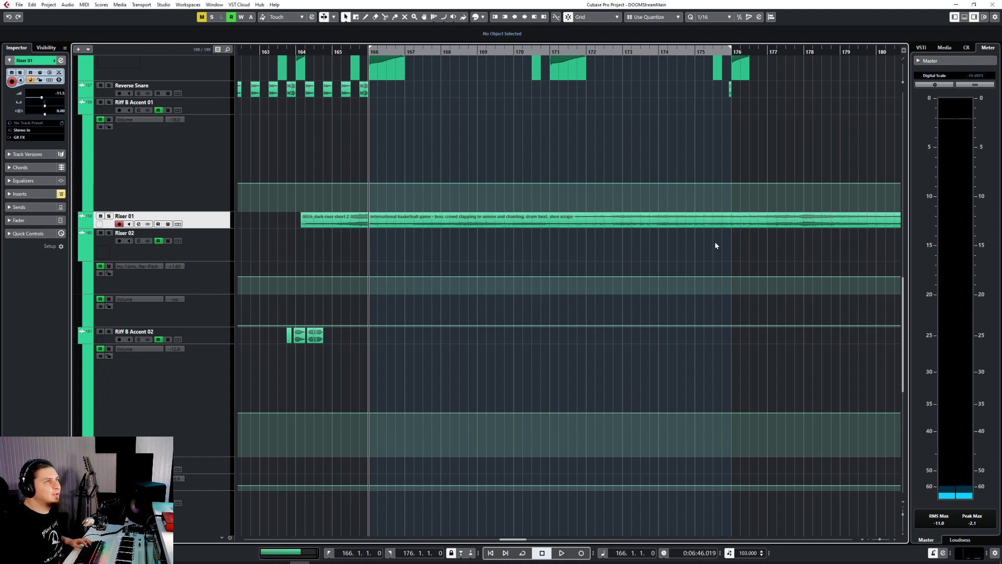
Split the imported crowd event at bar 176 and delete the part after the cut.
key(3)
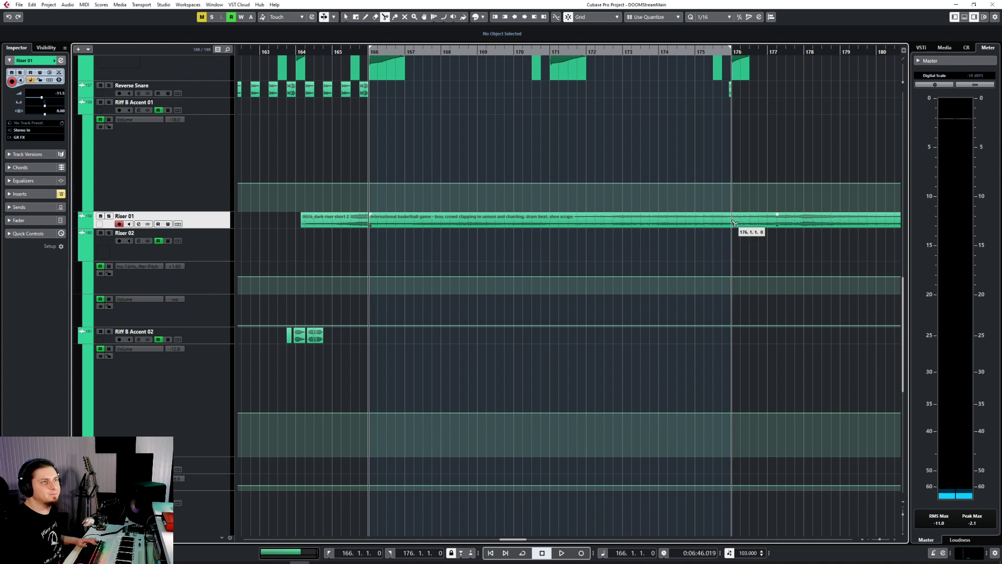
key(1)
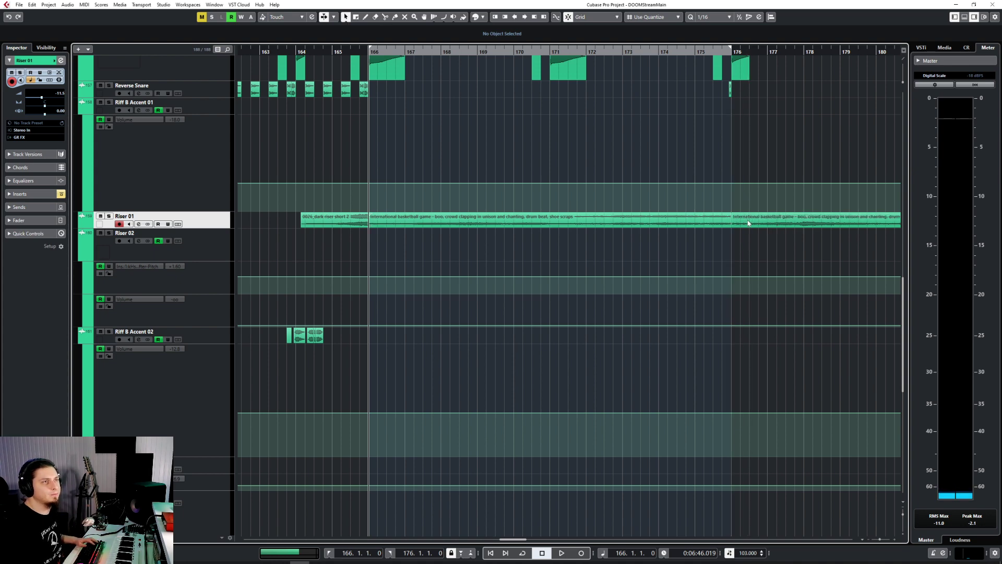
click(749, 222)
key(Delete)
Reverse the crowd event on Riser 01 with offline processing and play it back from bar 166.
click(538, 225)
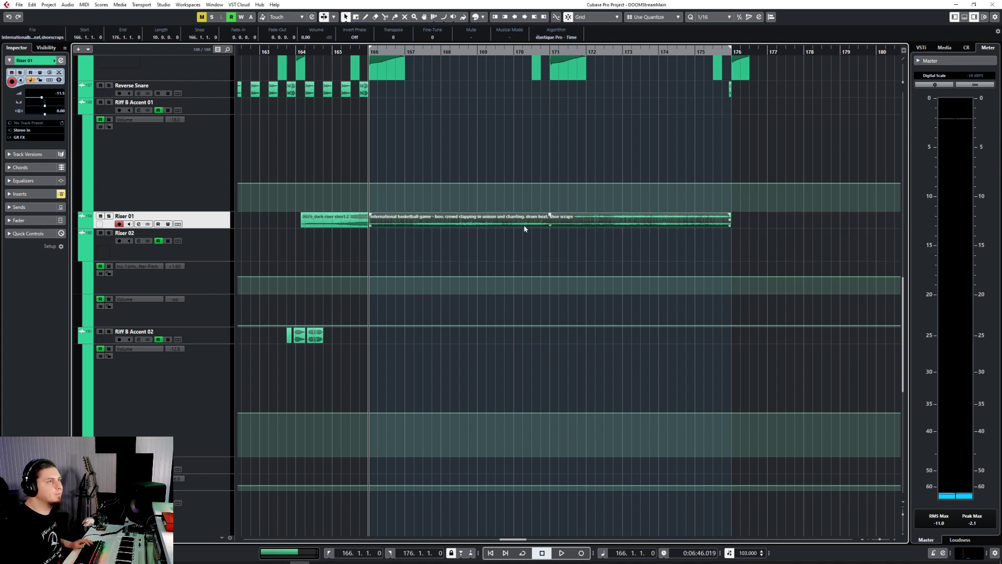
double_click(524, 225)
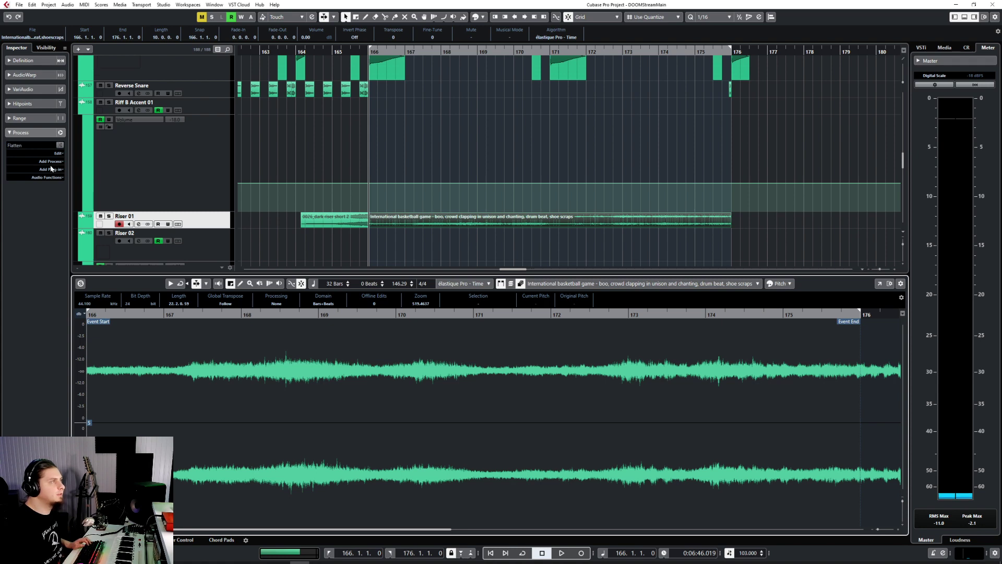
click(51, 161)
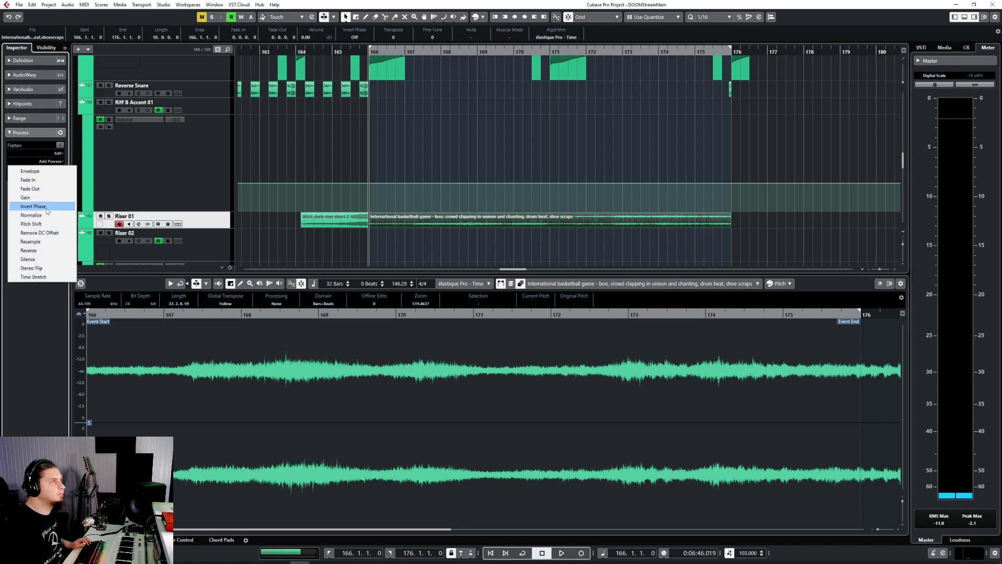
click(28, 251)
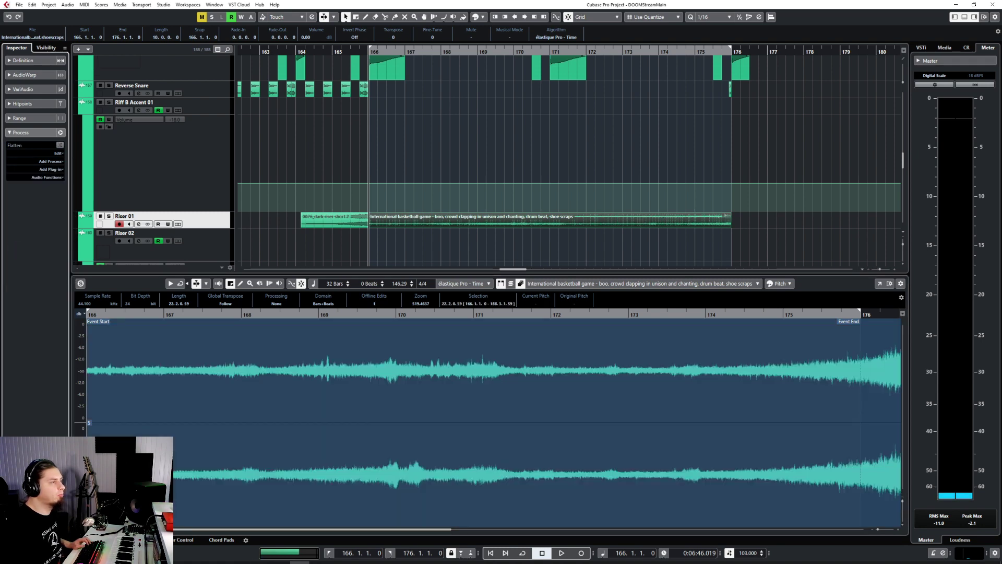
key(Return)
key(space)
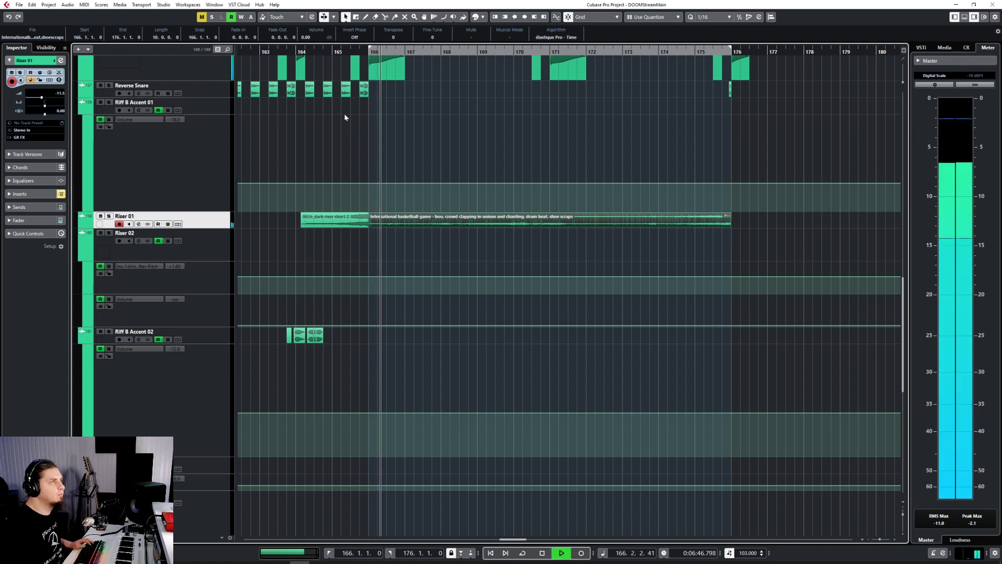
Apply an offline Pitch Shift of -12 semitones to the reversed crowd event on Riser 01.
double_click(572, 225)
key(space)
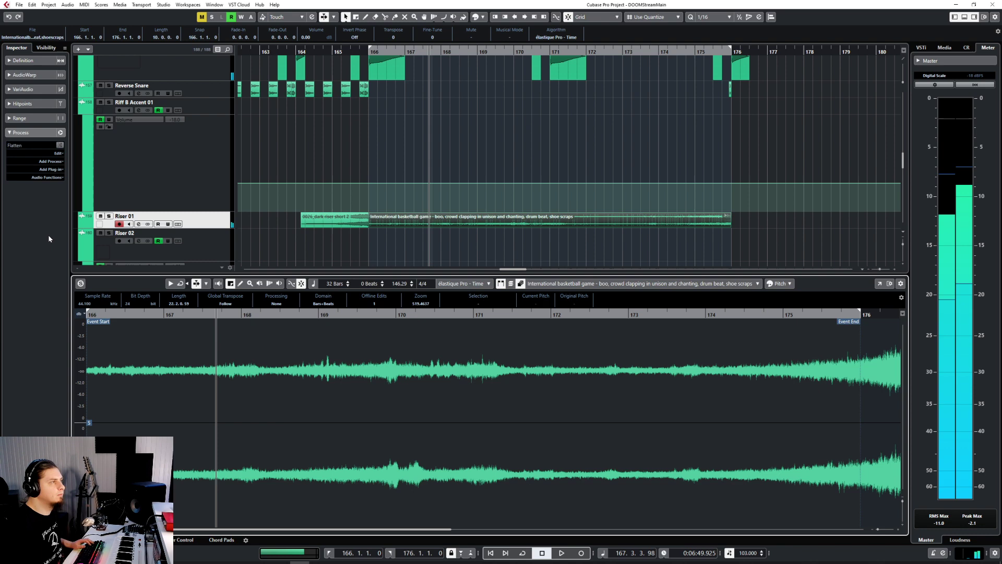
click(45, 162)
click(43, 222)
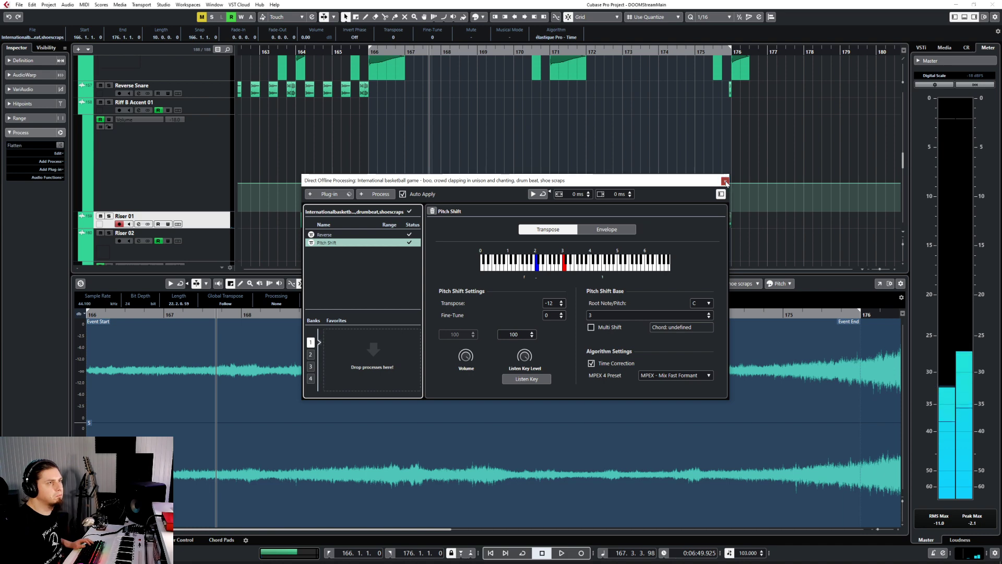
click(725, 181)
Play back the pitch-shifted crowd event in the arrangement and set the quantize grid to 1/4.
key(space)
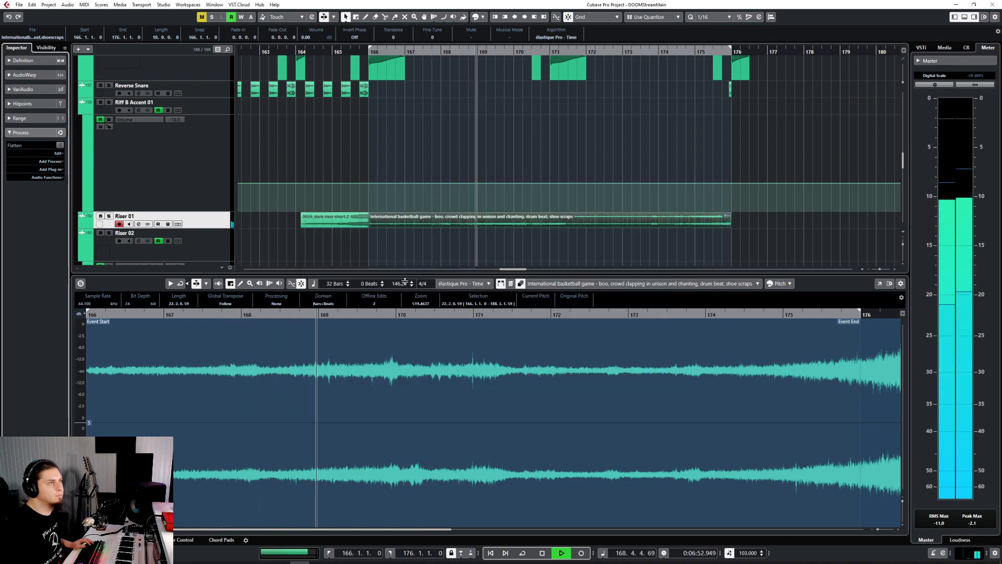
key(ctrl+e)
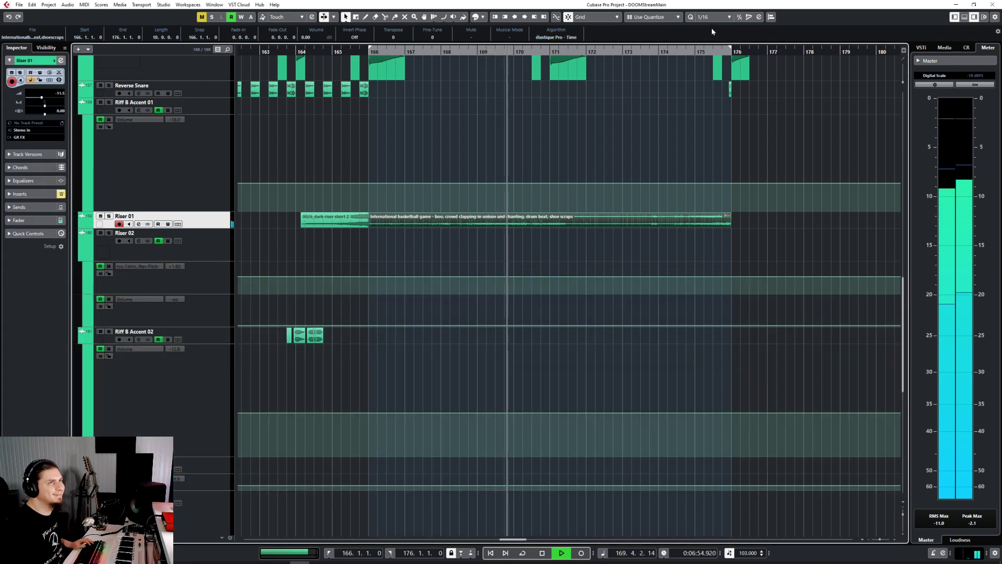
click(730, 16)
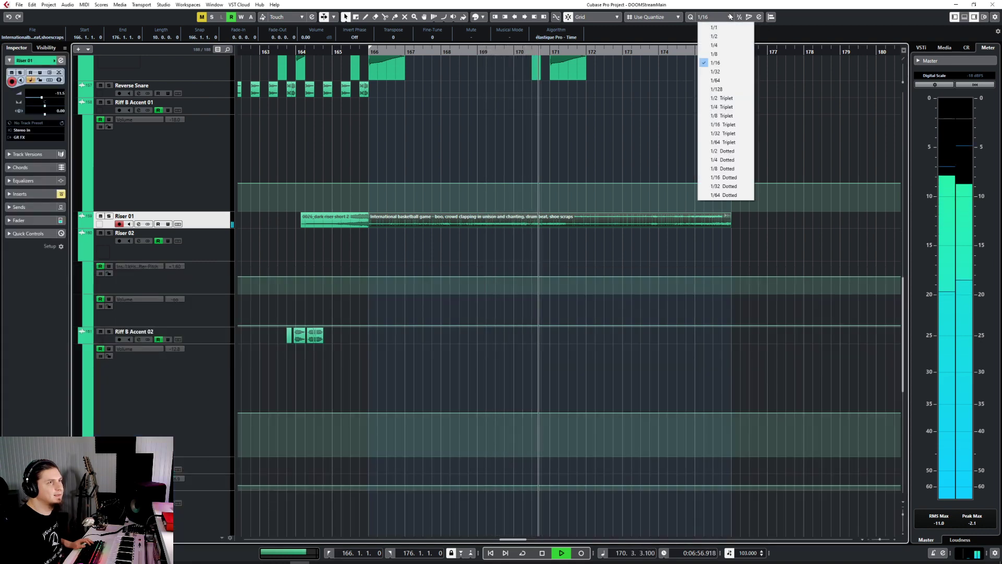
click(716, 40)
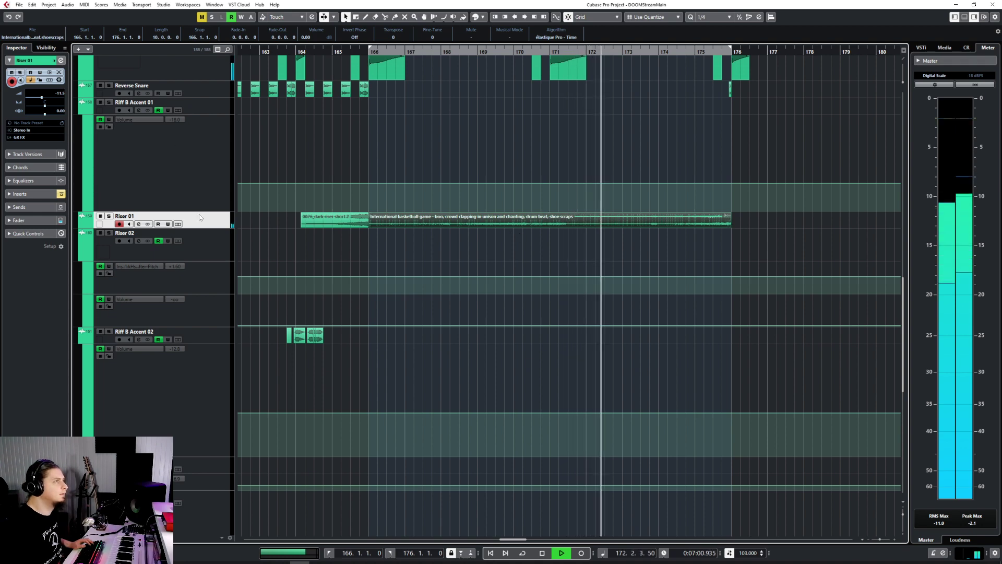
Open the reversed crowd event on Riser 01 in the Sample Editor and try ValhallaSupermassive_x64 as an offline plug-in.
key(space)
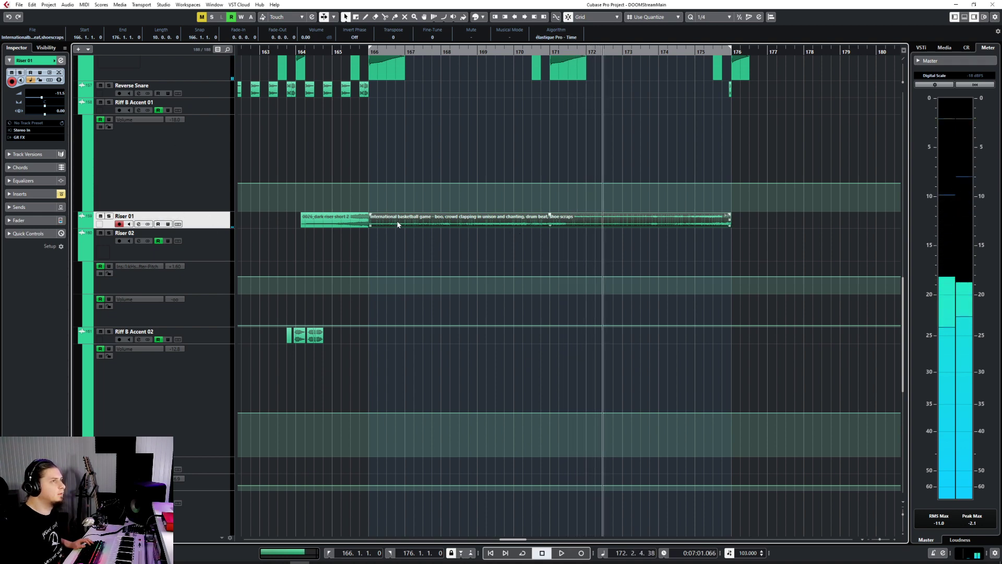
double_click(397, 224)
click(54, 172)
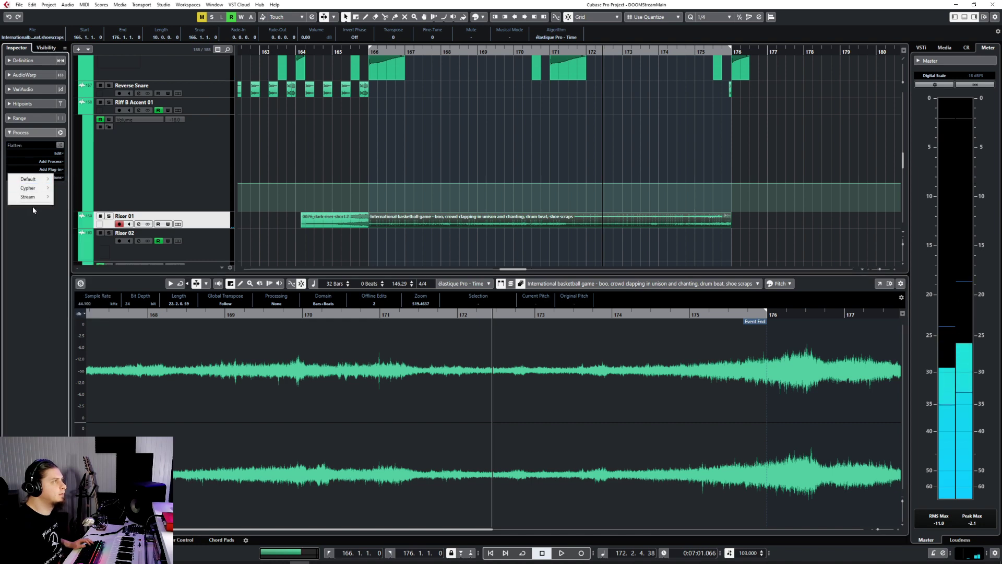
mouse_move(31, 197)
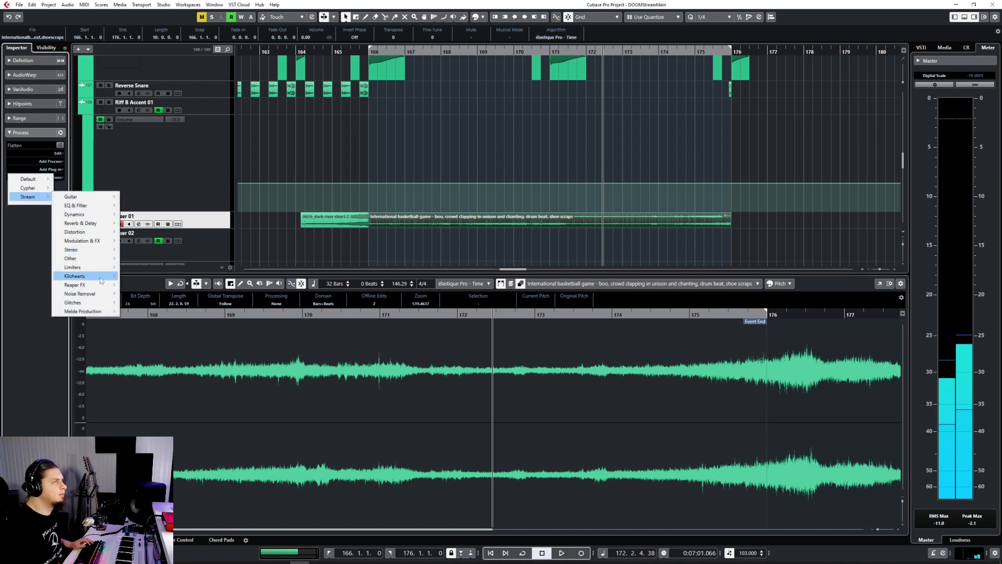
mouse_move(100, 286)
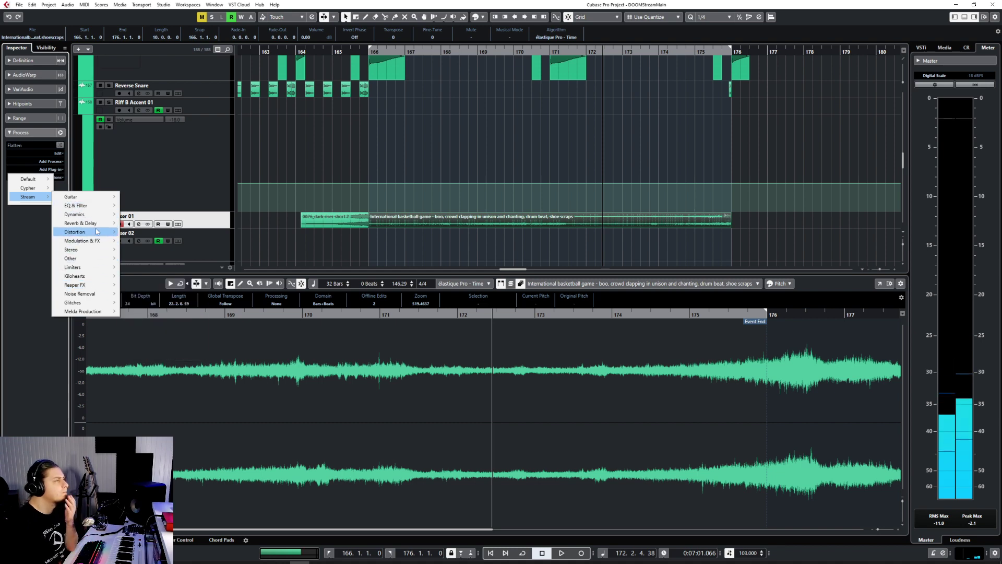
mouse_move(94, 225)
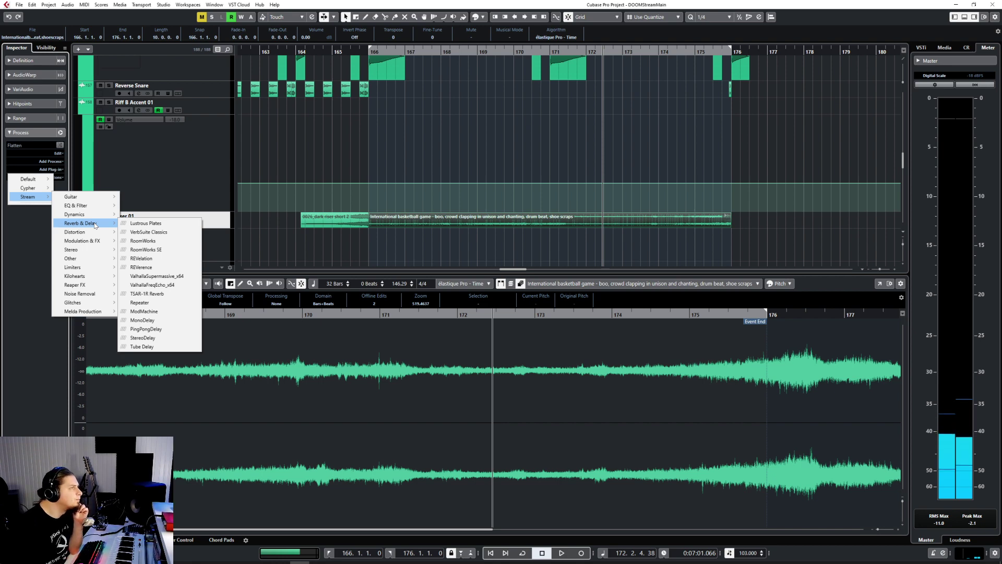
click(155, 275)
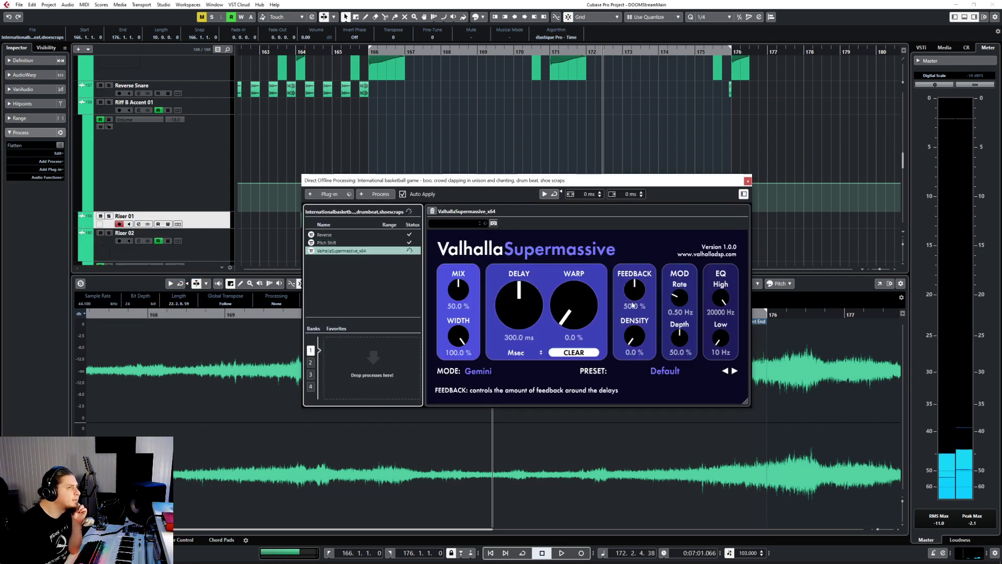
Delete the ValhallaSupermassive_x64 process from the crowd event's offline processing list.
click(55, 161)
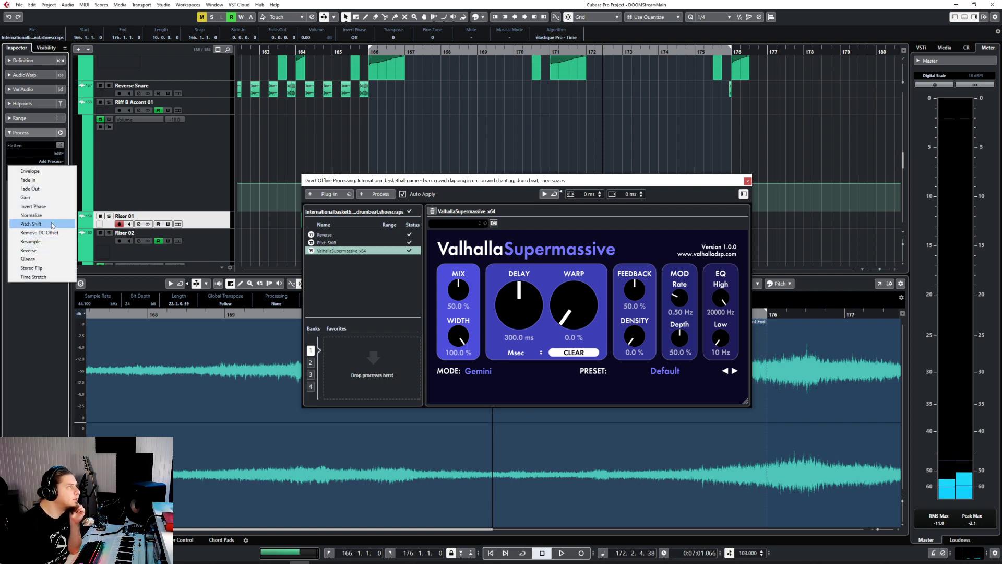
click(759, 198)
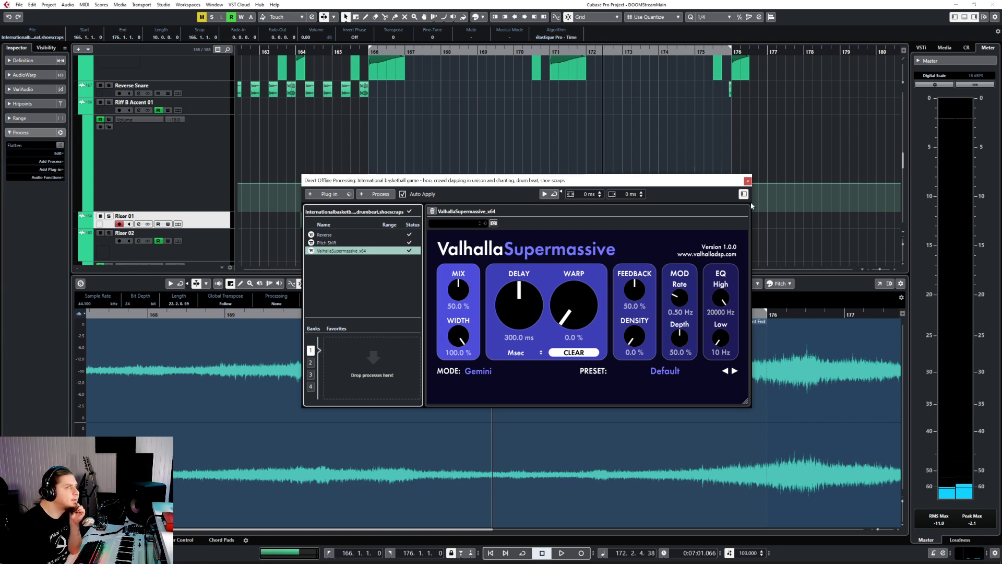
right_click(397, 253)
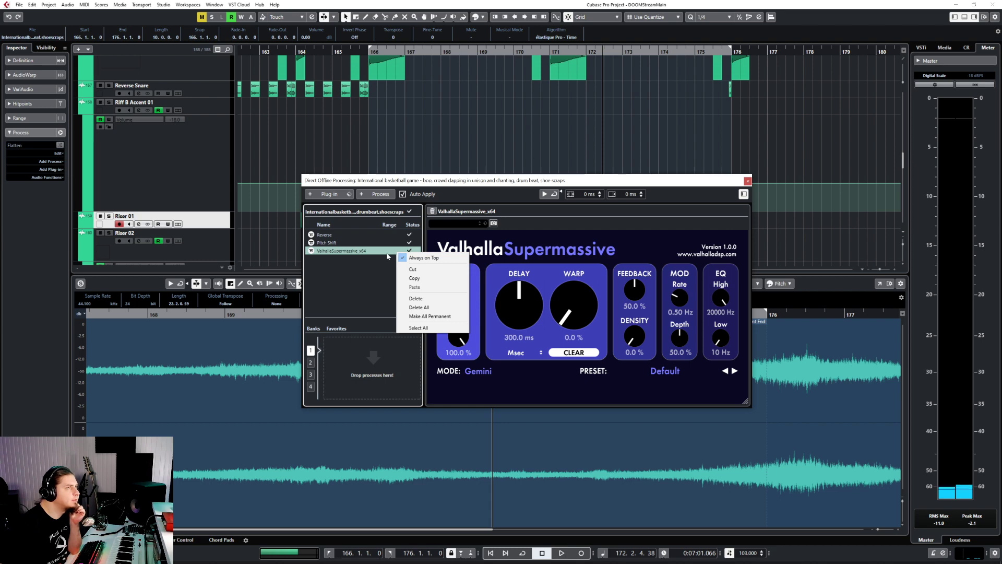
click(402, 299)
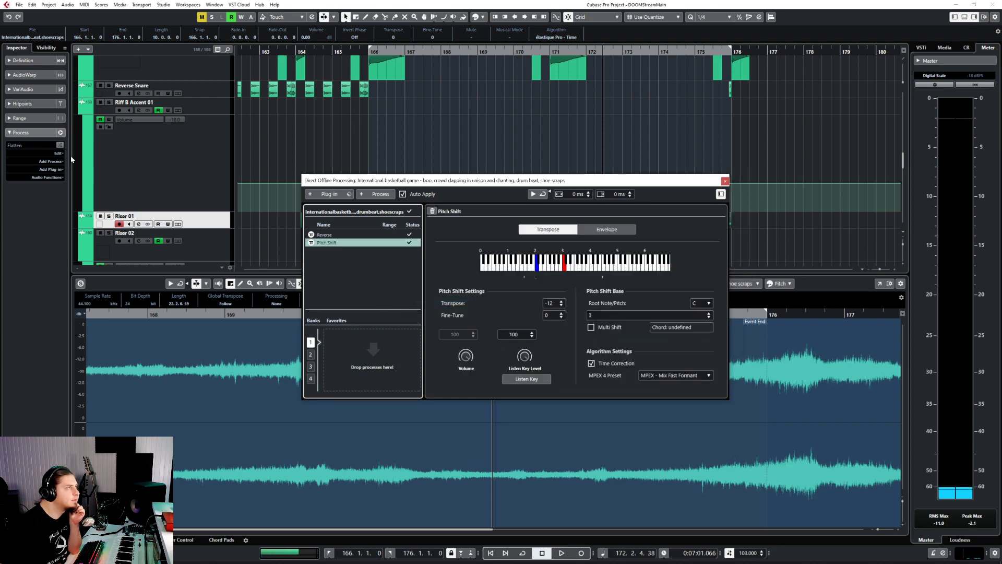
Add ValhallaFreqEcho_x64 with its default settings to the crowd event's offline processing.
click(59, 169)
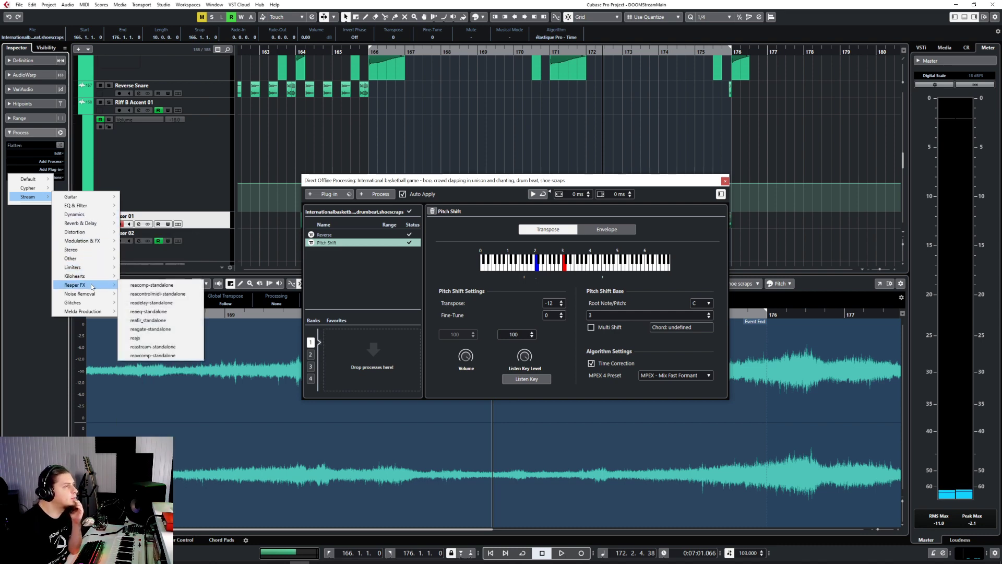
mouse_move(92, 231)
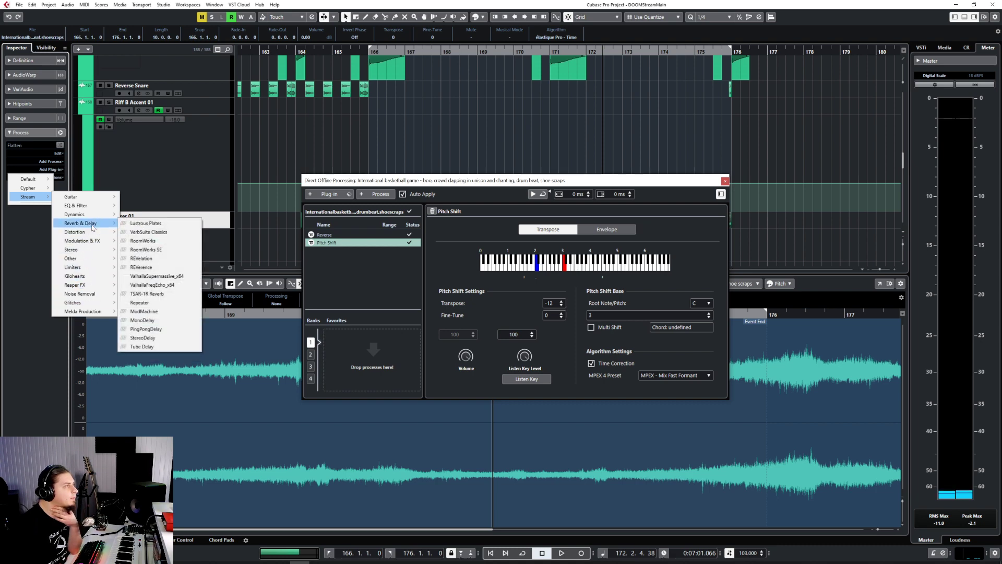
click(163, 288)
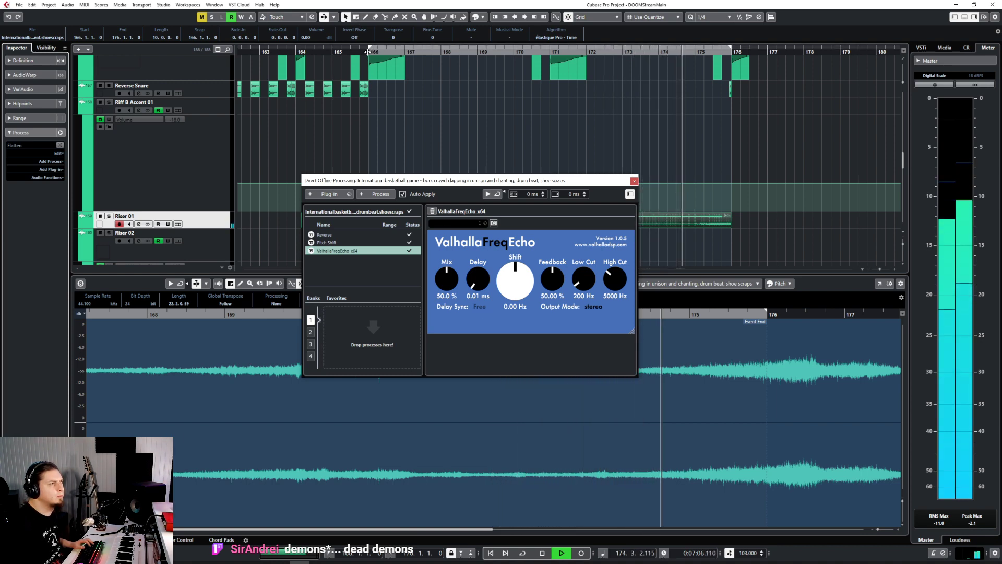
Solo Riser 01 and play back the echo-processed crowd event from bar 166, closing the offline processing window.
click(368, 51)
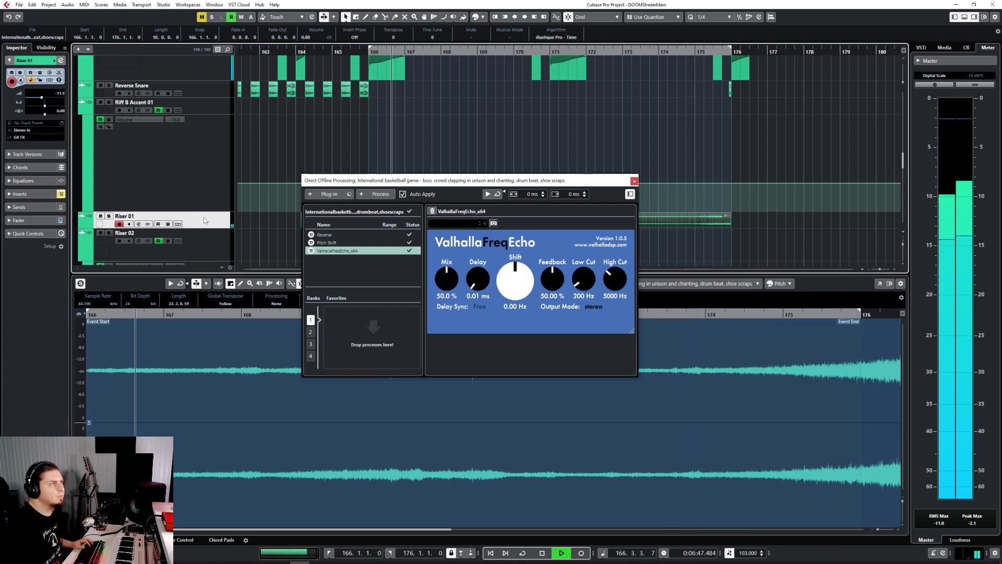
key(s)
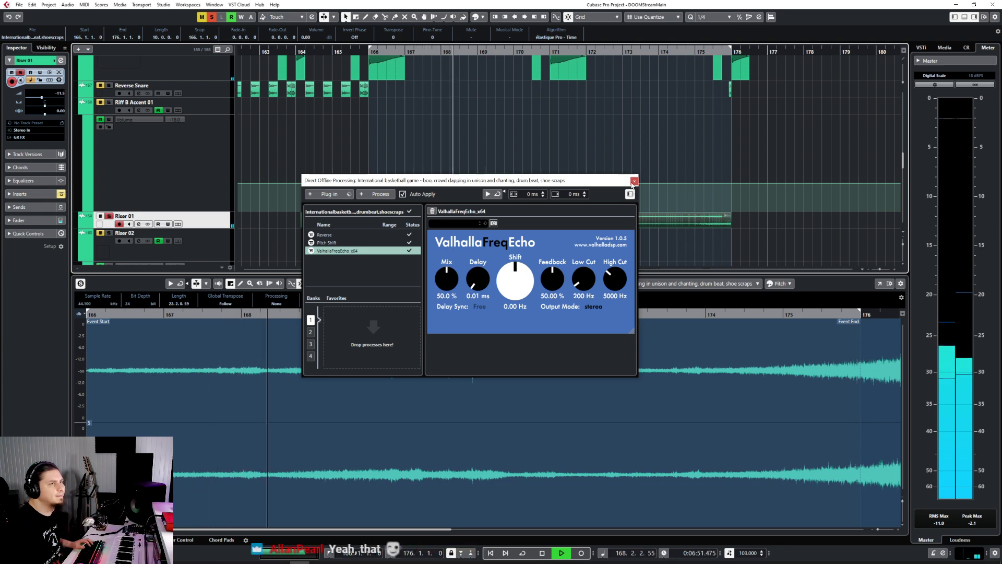
click(633, 181)
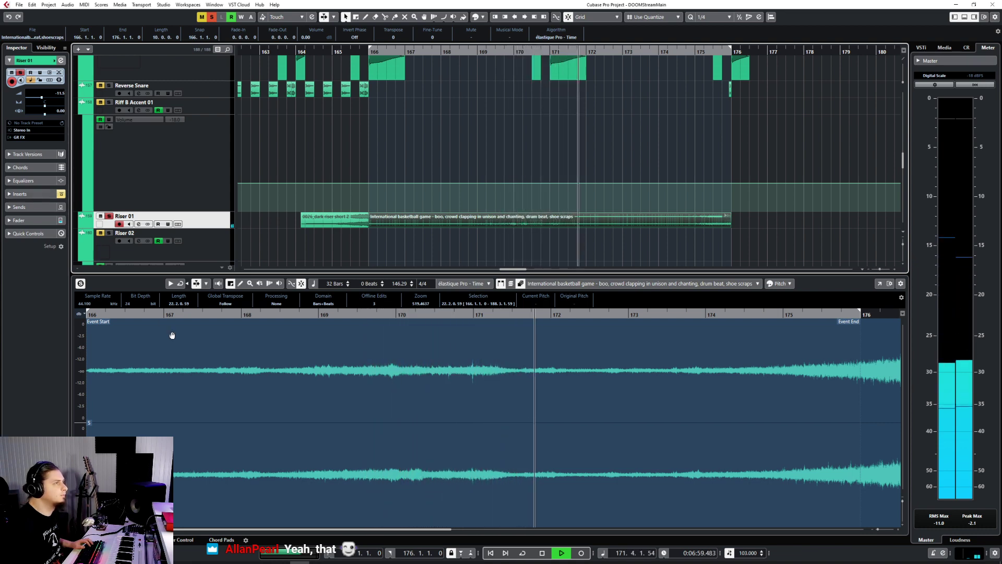
click(80, 283)
key(space)
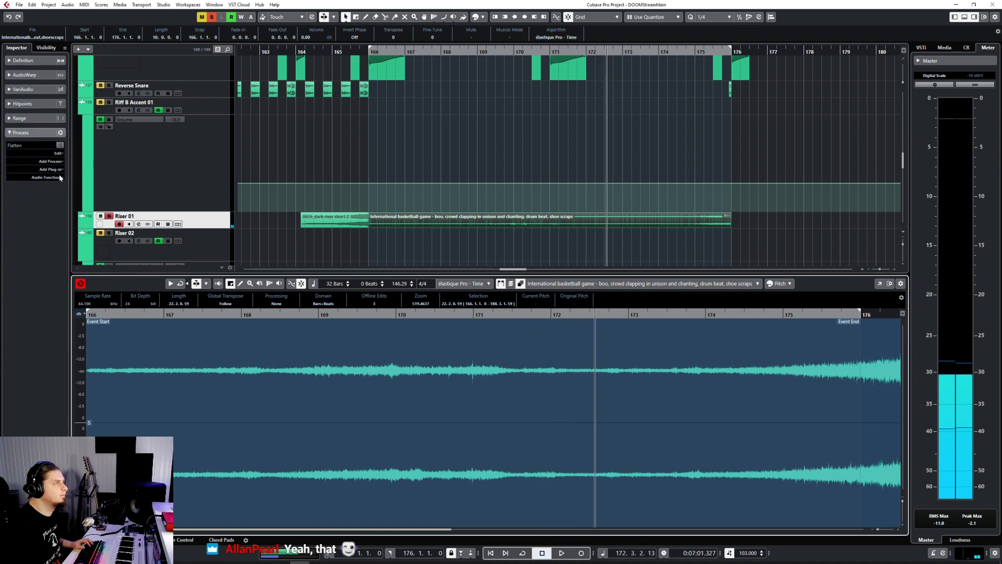
Apply the Hysteresis glitch plug-in offline to the crowd event and play it back soloed from bar 166.
click(52, 169)
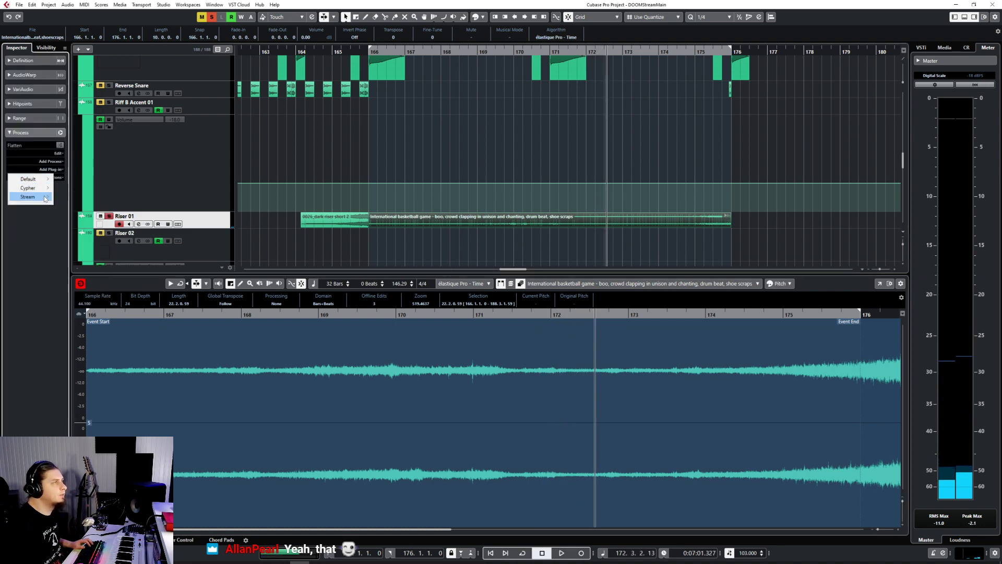
mouse_move(103, 282)
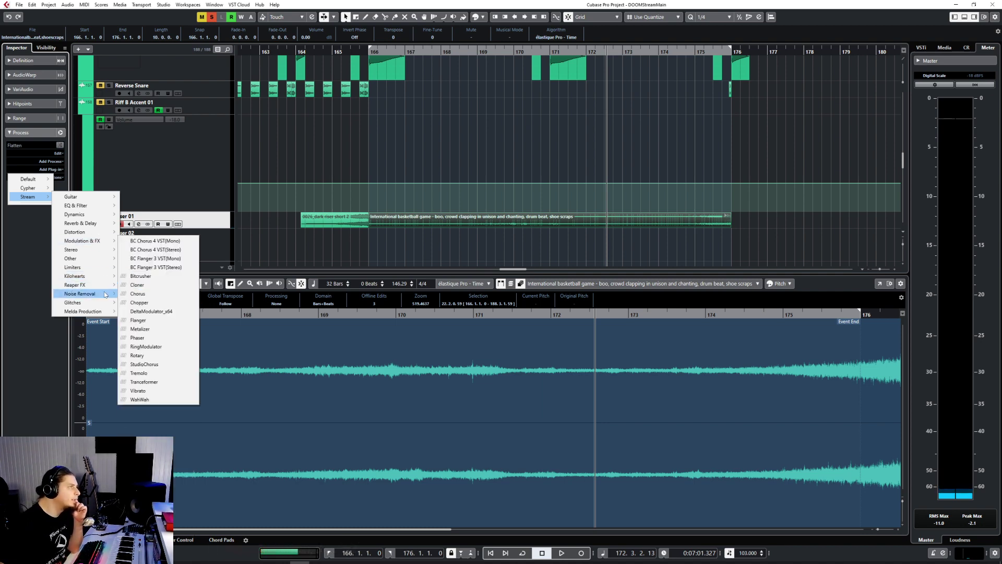
mouse_move(105, 303)
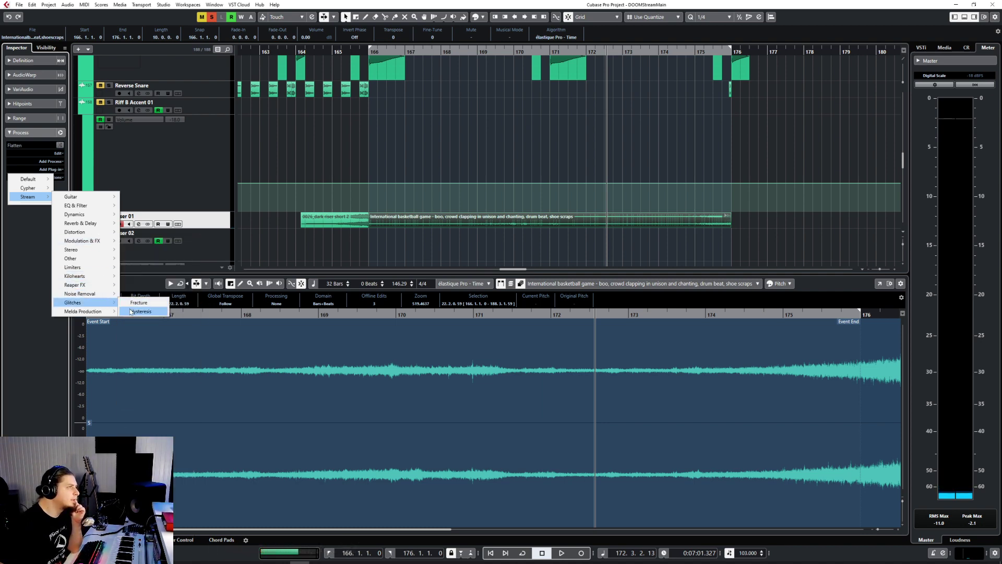
click(140, 311)
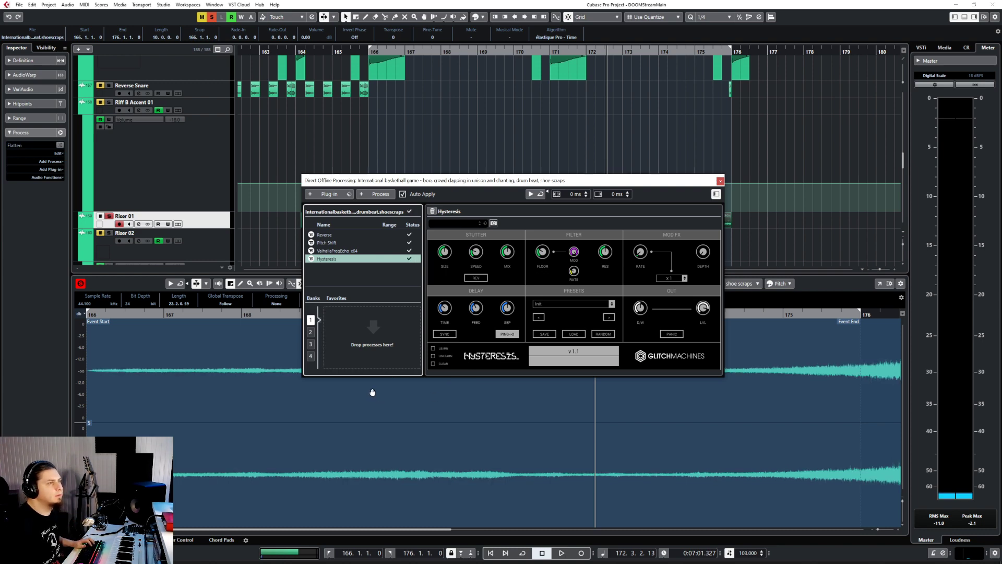
click(720, 181)
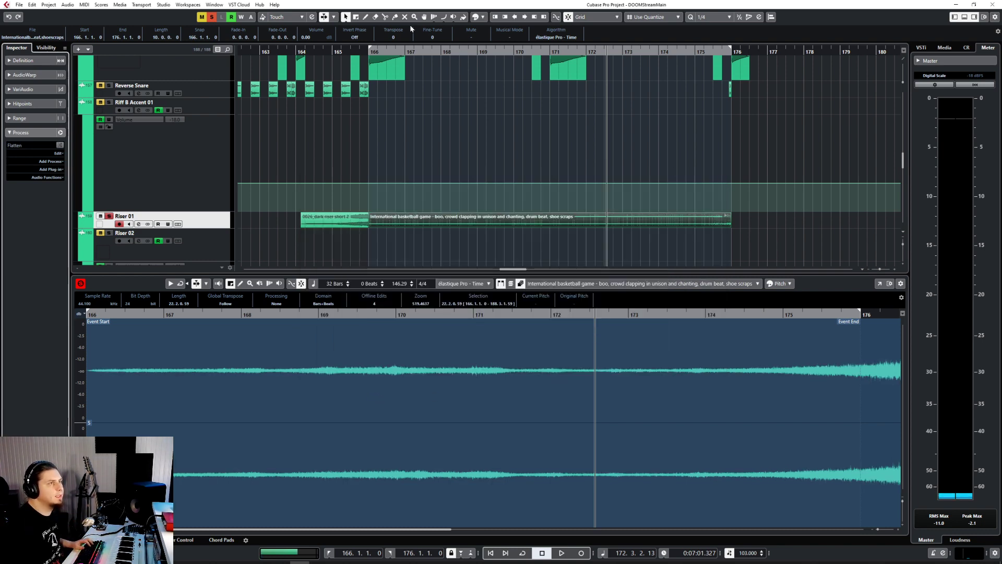
key(space)
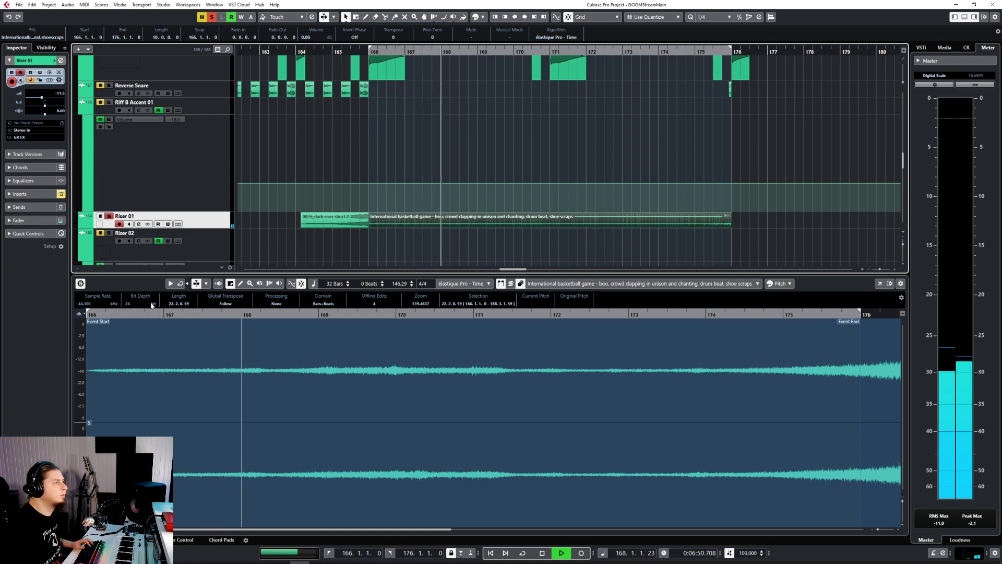
click(121, 283)
key(space)
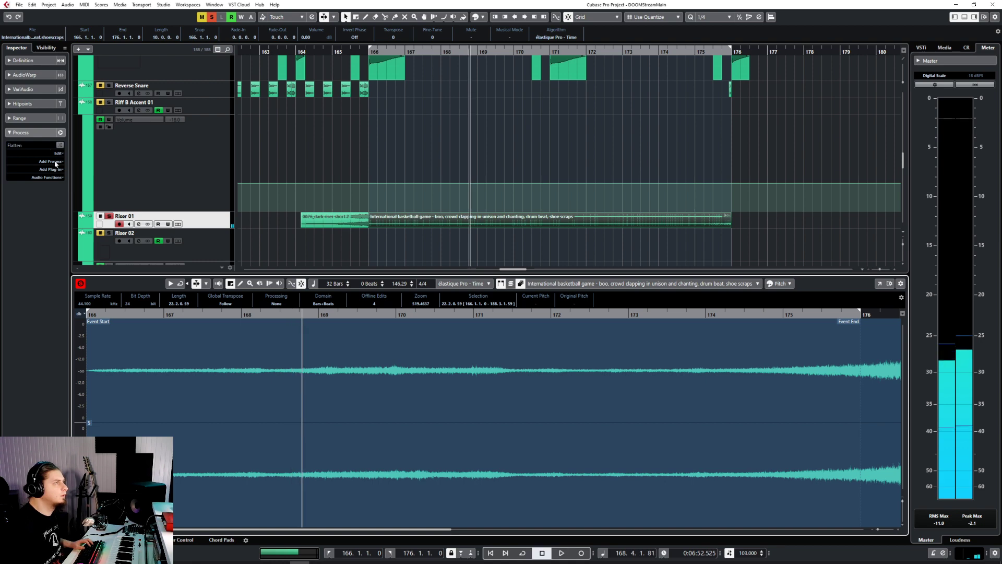
Apply a second offline Pitch Shift of -12 semitones to the crowd event on Riser 01.
click(52, 161)
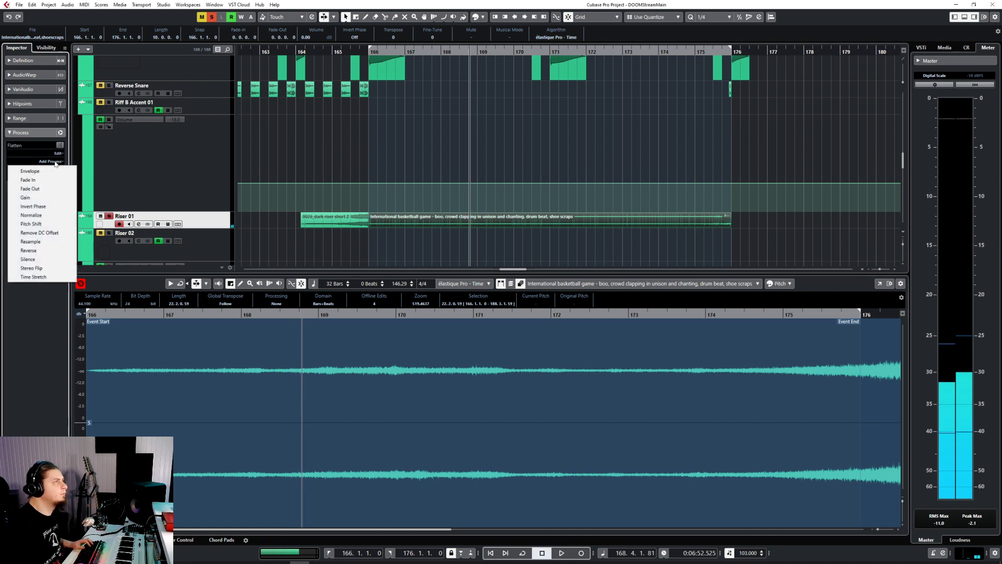
click(49, 223)
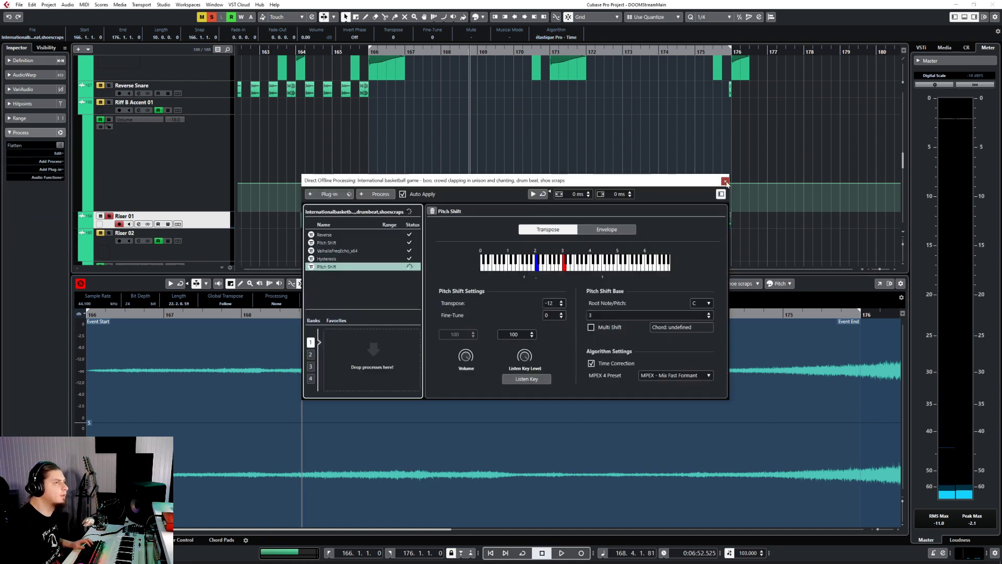
click(724, 181)
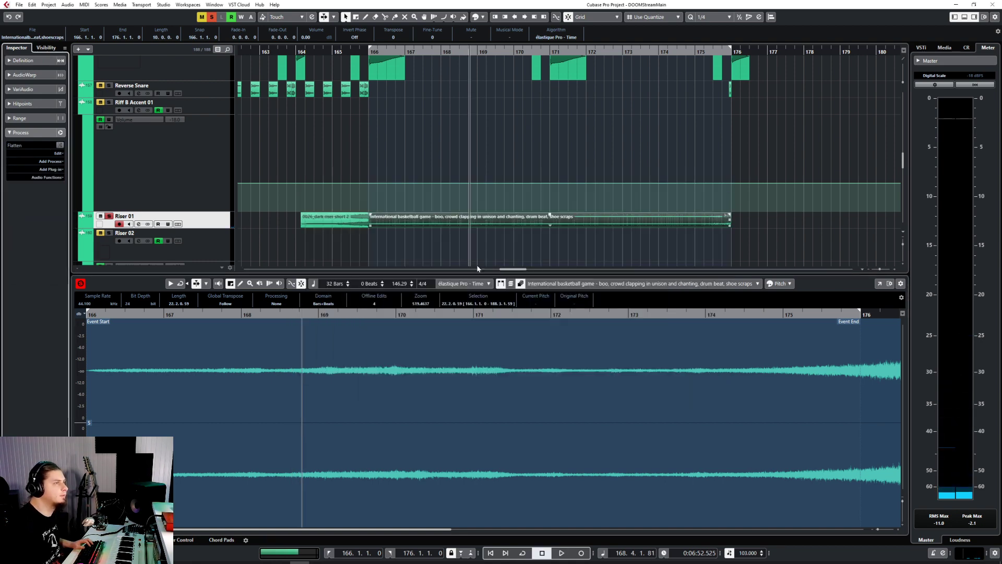
Play the crowd event from bar 166 in the full mix, with the Sample Editor closed and Riser 01 unsoloed.
click(369, 52)
key(space)
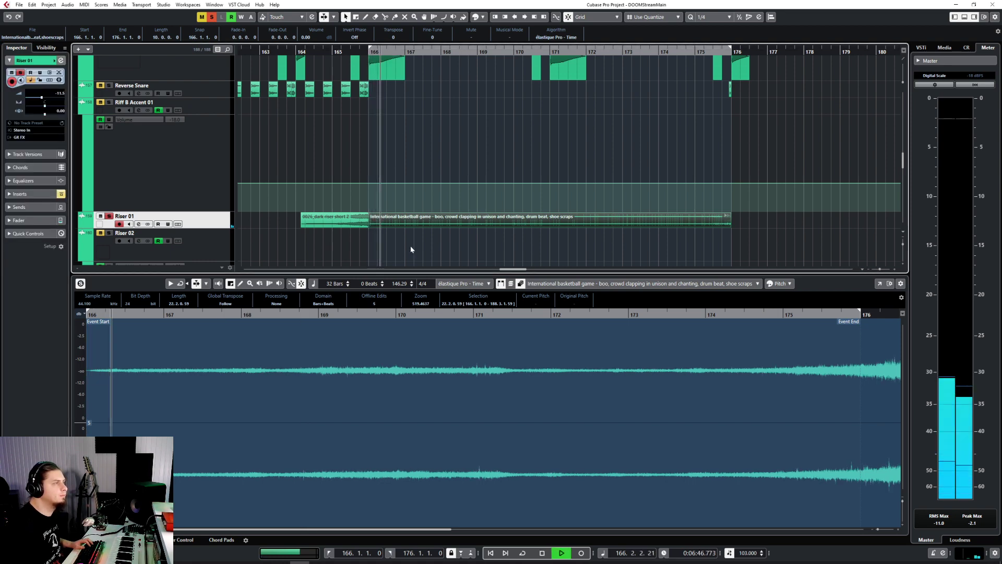
click(77, 540)
key(s)
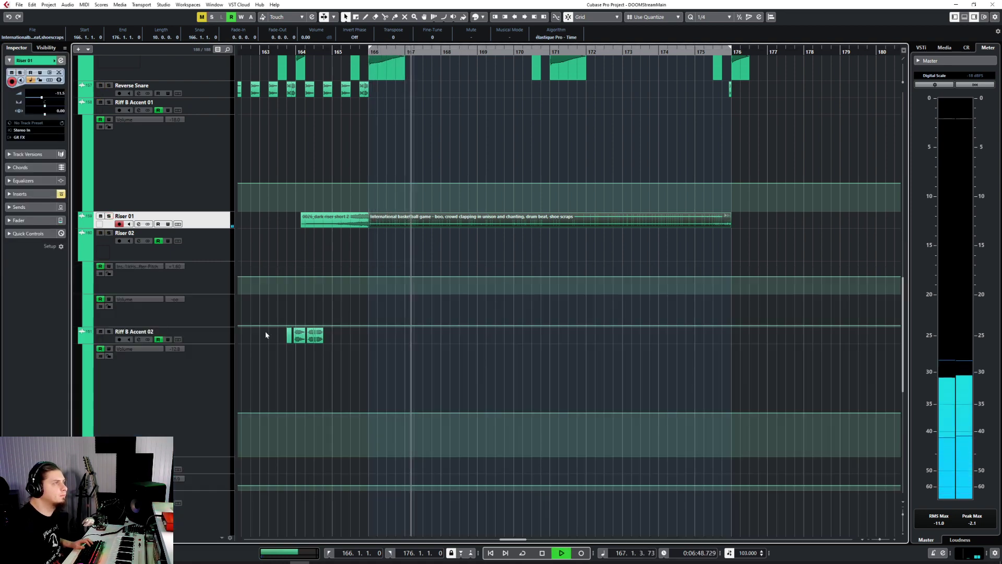
Lower the crowd event's volume to -3.41 dB and fade it in over almost its full length up to bar 176.
drag(551, 215, 551, 217)
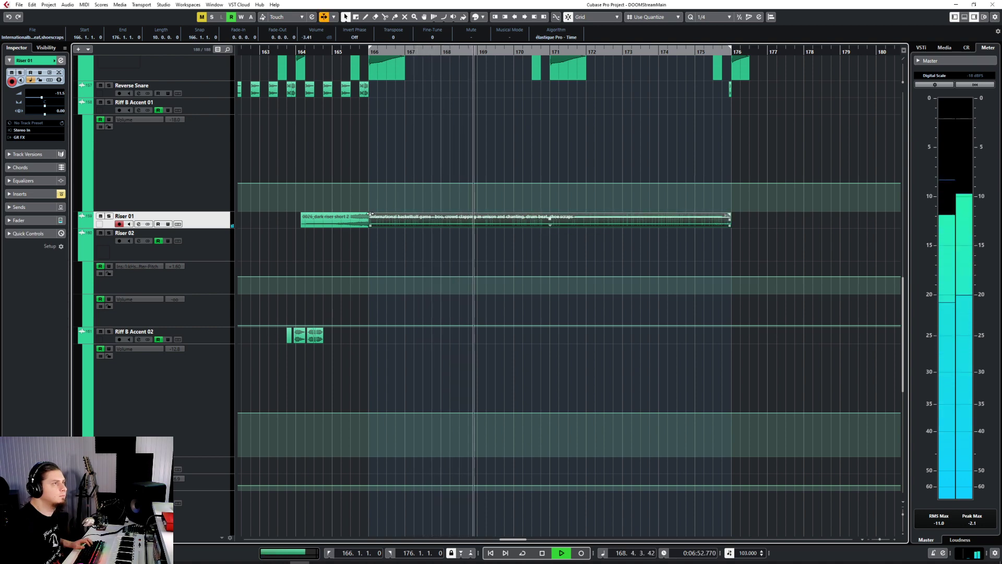
drag(369, 214, 727, 217)
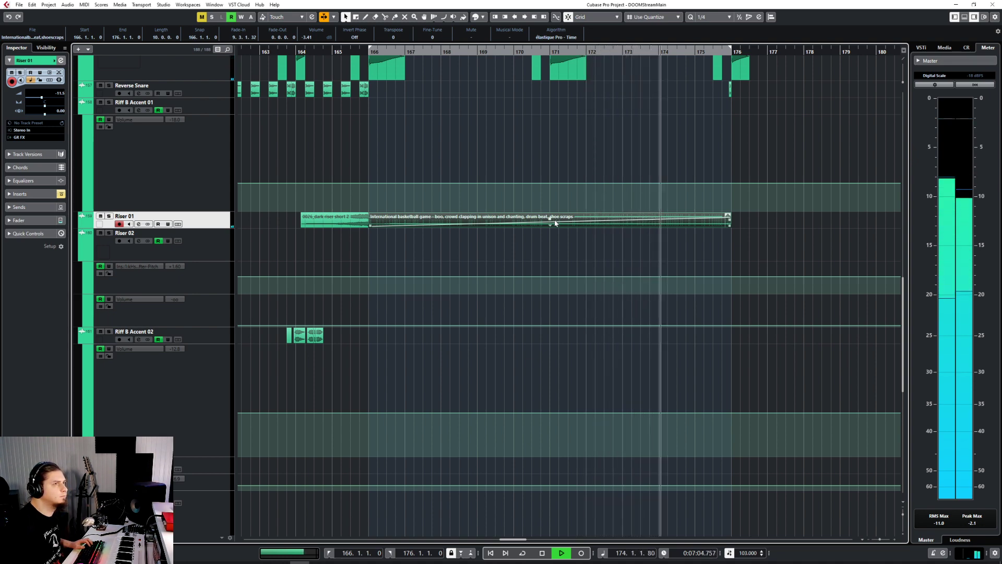
Play the riser's transition through bars 176 to 178 and view the group automation around the outro.
scroll(554, 253, up, 15)
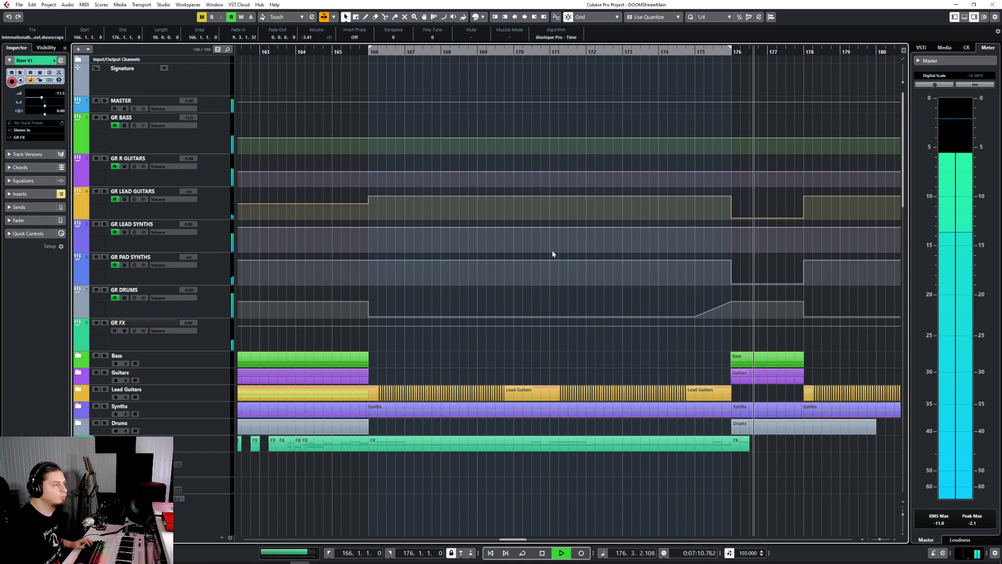
scroll(583, 337, down, 3)
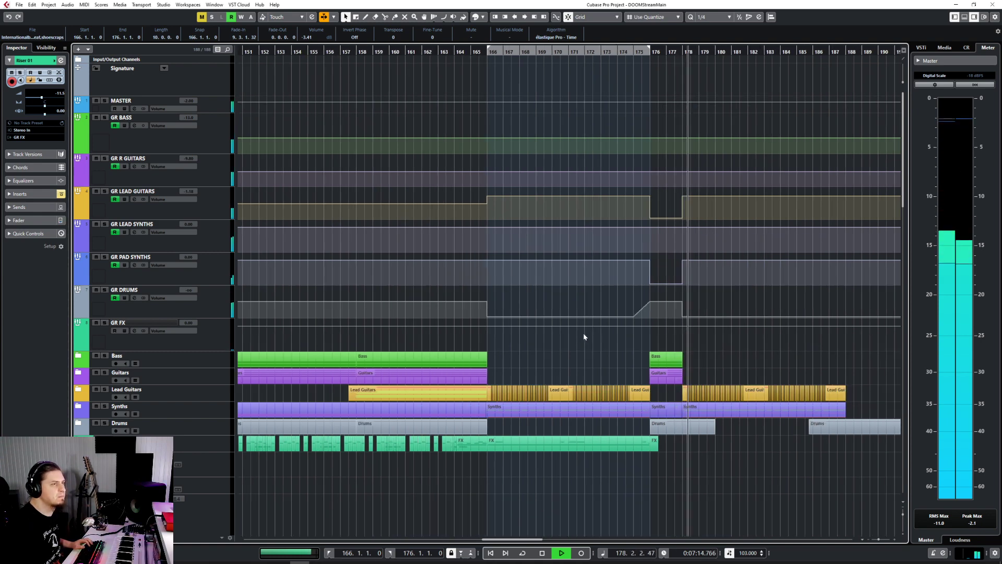
key(space)
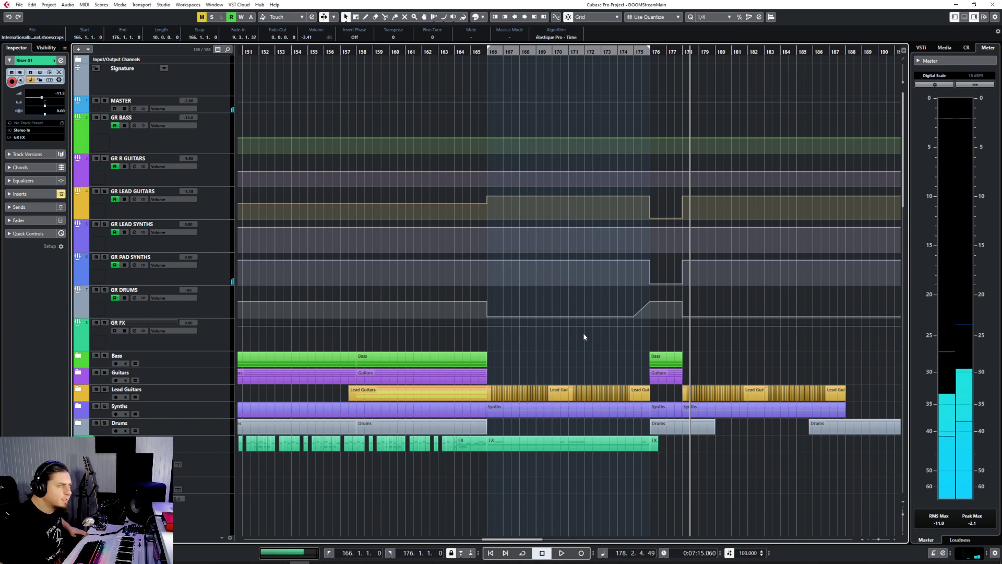
click(660, 383)
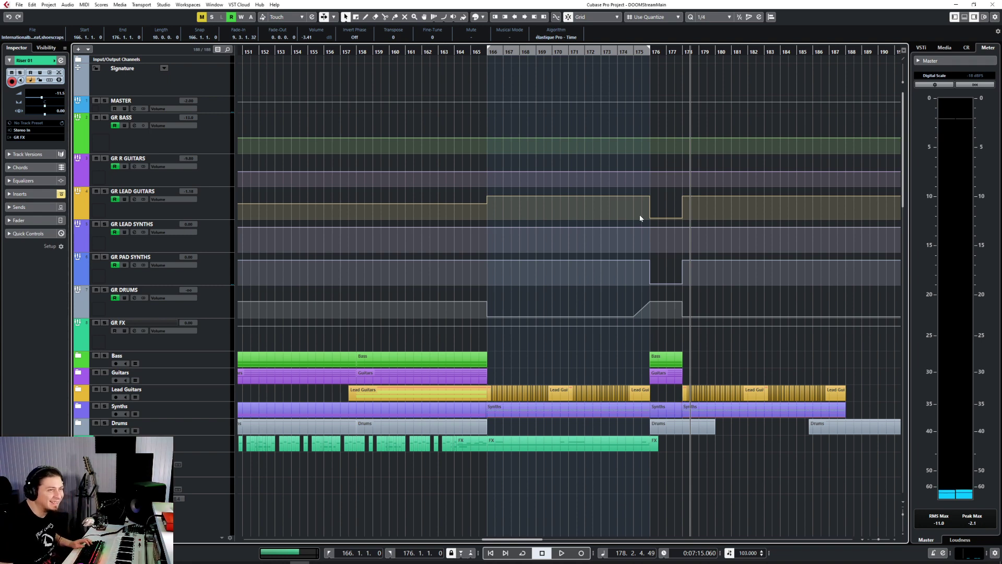
Play the full mix from bar 173 through the bar 176 to 178 transition while viewing the FX tracks.
click(613, 50)
key(space)
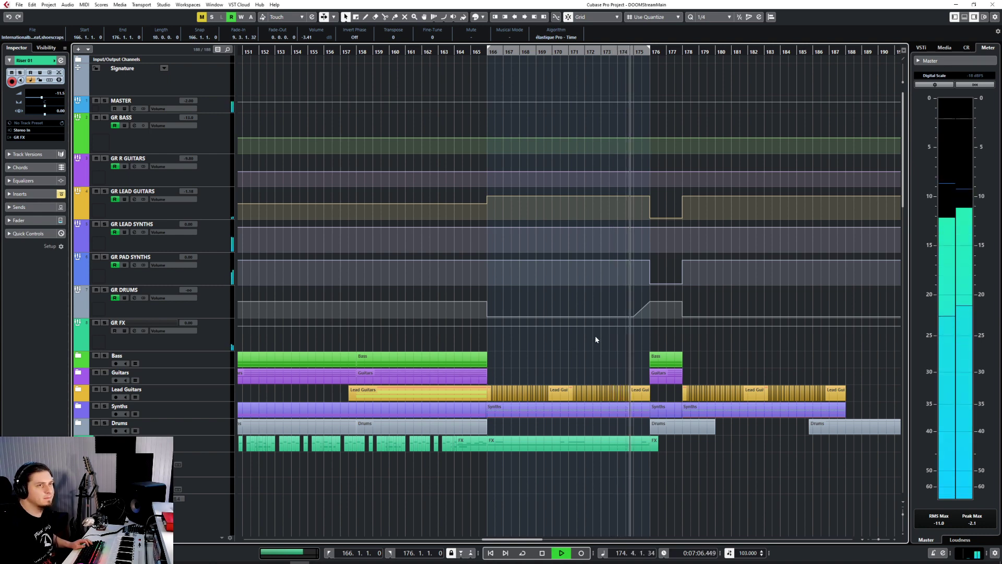
scroll(593, 335, down, 4)
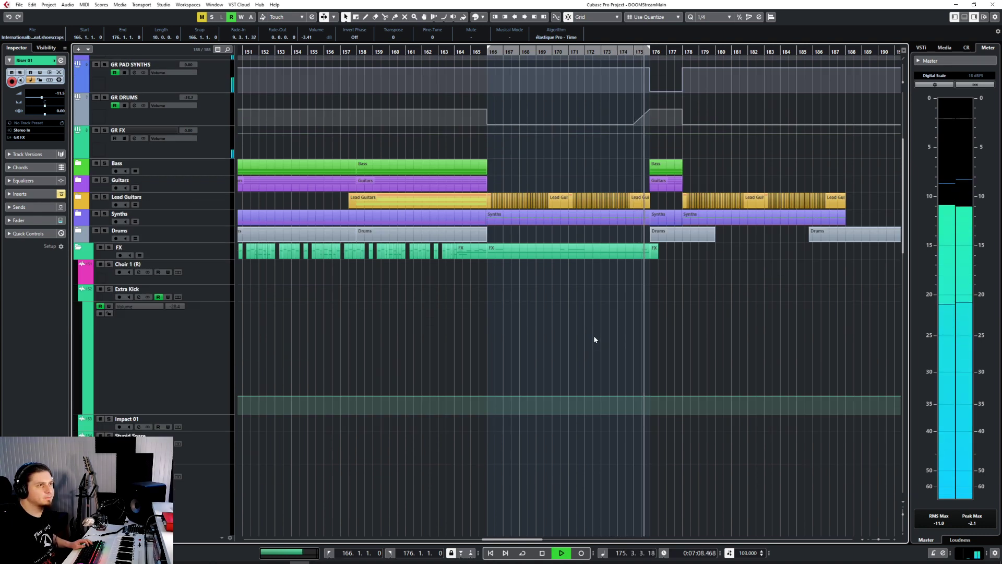
scroll(594, 335, down, 10)
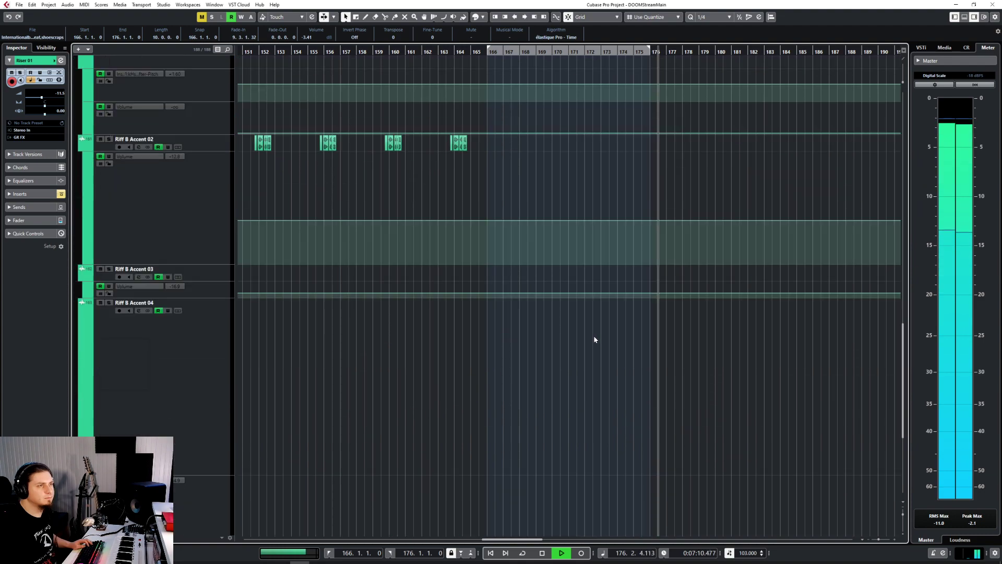
scroll(594, 337, up, 15)
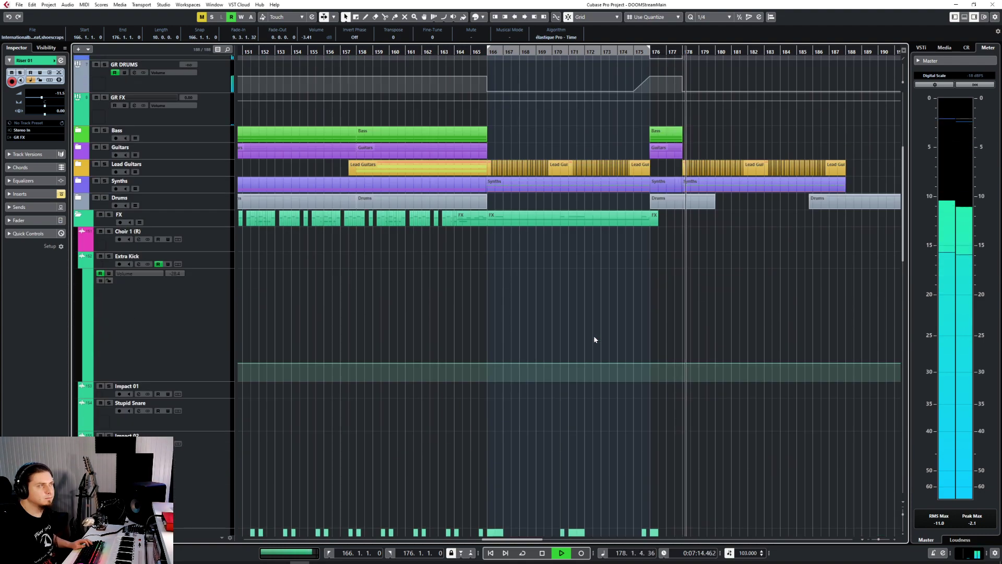
key(space)
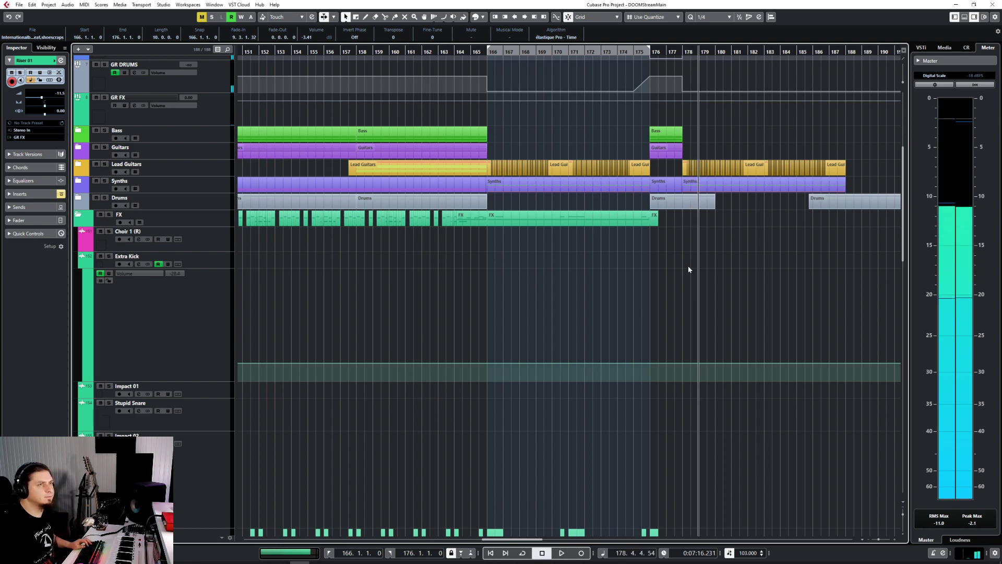
Expand the Lead Guitars folder and reshape Lead Riff Gtr's volume automation just after bar 171 into a curved drop.
scroll(687, 265, up, 6)
click(80, 165)
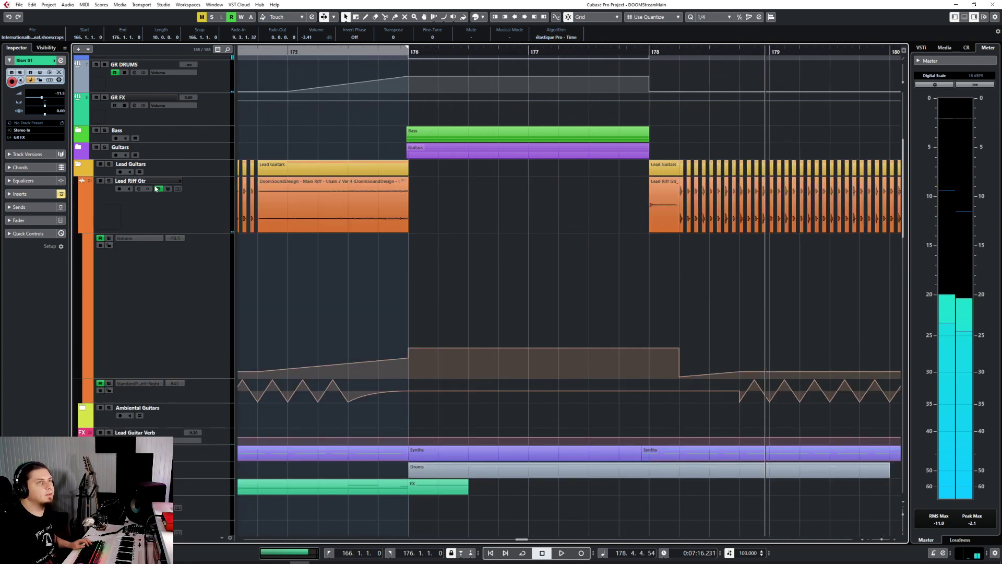
scroll(670, 293, right, 1)
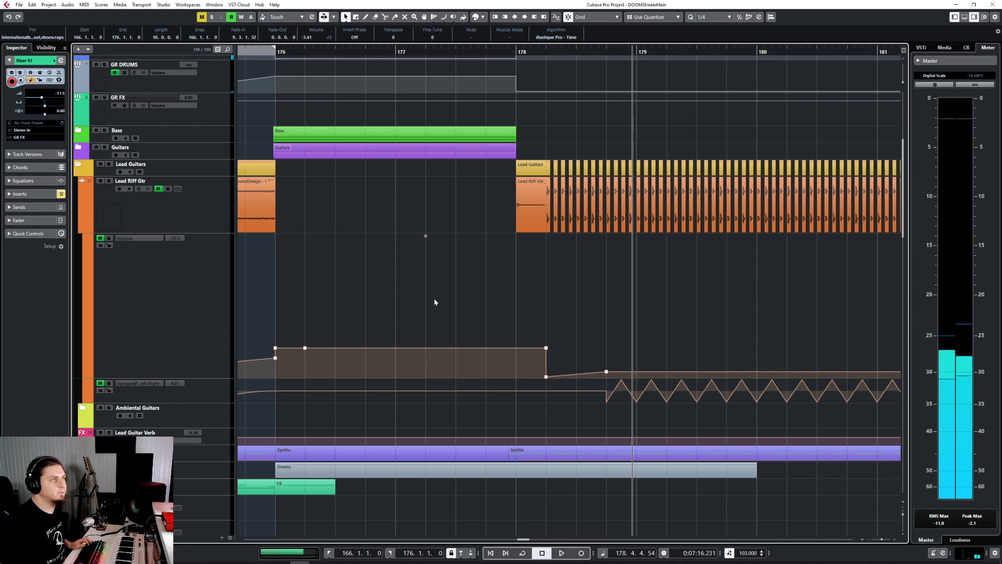
scroll(434, 298, left, 3)
scroll(437, 302, left, 3)
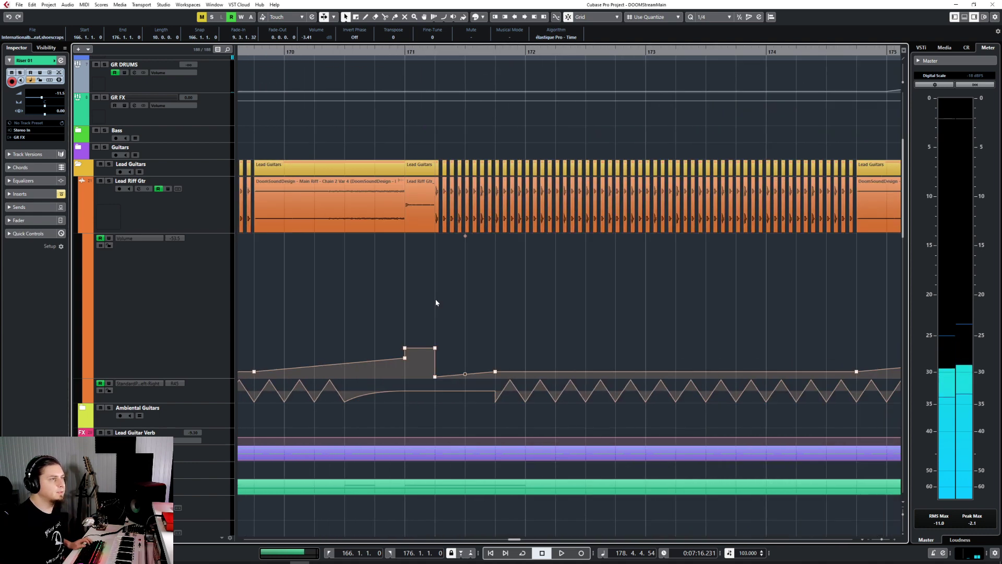
click(434, 348)
key(Delete)
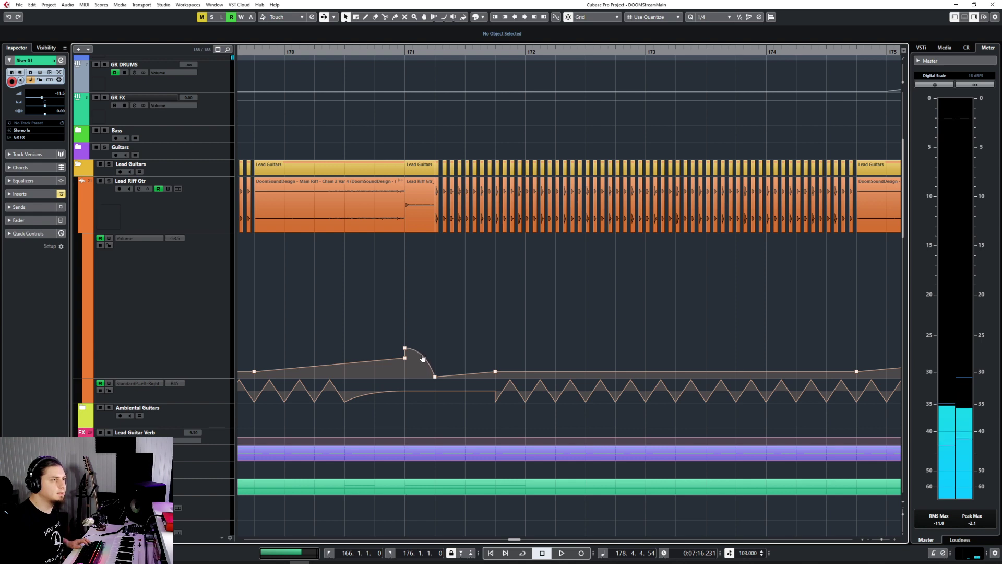
Curve Lead Riff Gtr's volume drop after bar 183 the same way and play the riff around bar 171.
scroll(513, 337, down, 3)
scroll(512, 331, right, 4)
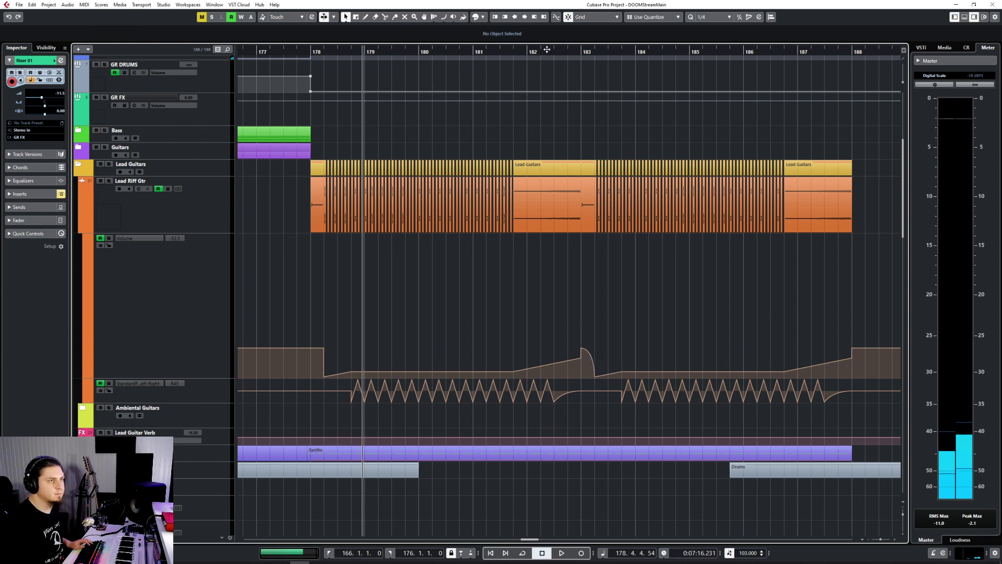
click(568, 50)
scroll(443, 239, left, 10)
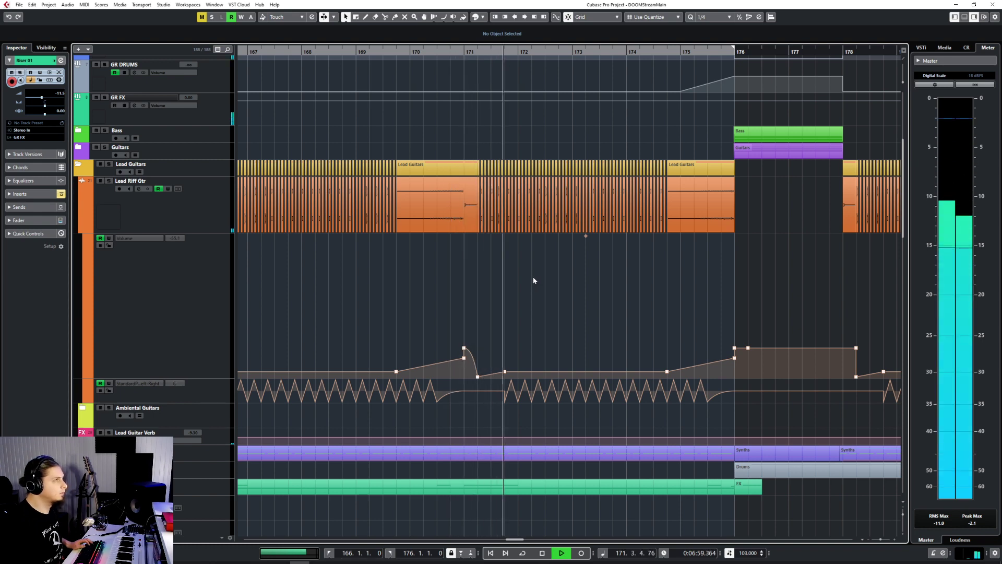
key(f)
key(g)
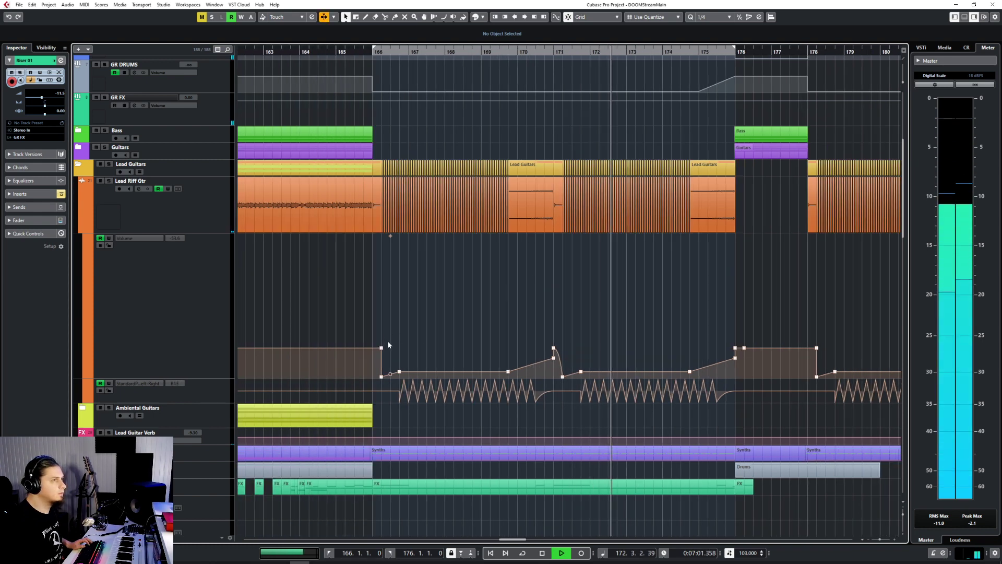
Curve Lead Riff Gtr's volume drops after bars 166 and 178, and pull its volume down between bars 176 and 178.
click(373, 348)
drag(373, 348, 379, 358)
scroll(580, 314, right, 6)
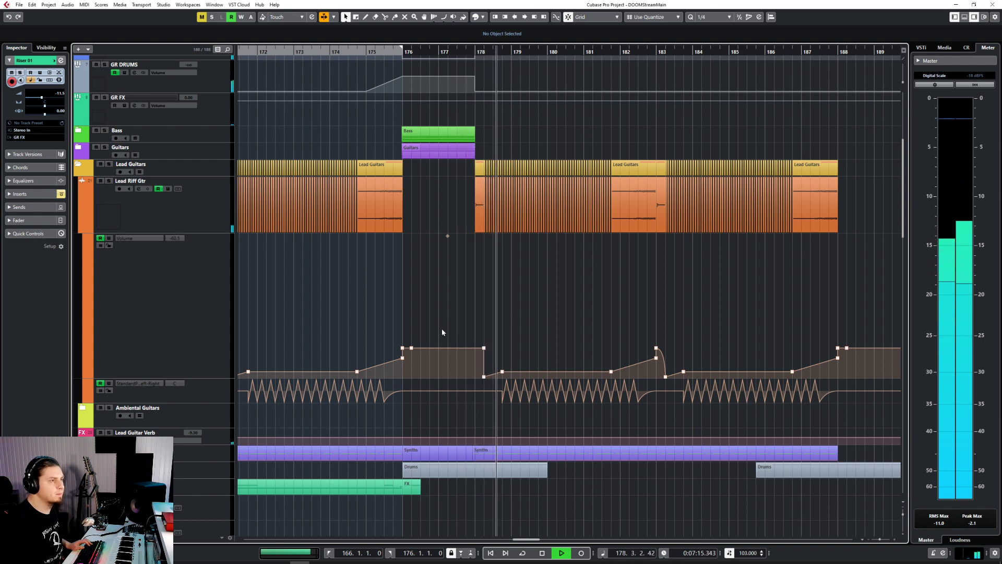
click(475, 347)
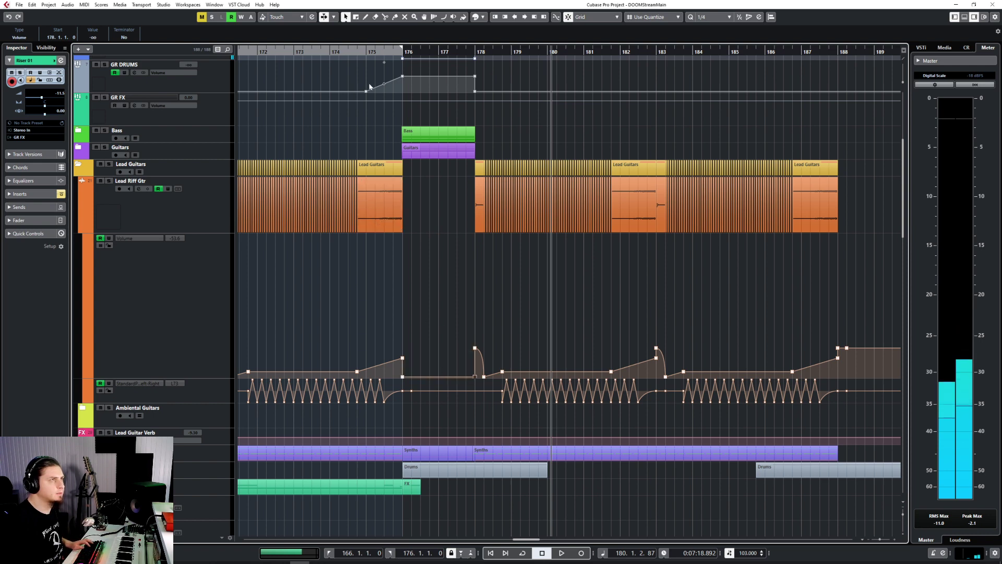
Play the outro from bar 175 to check the edited guitar volume while viewing the FX tracks.
click(370, 52)
key(space)
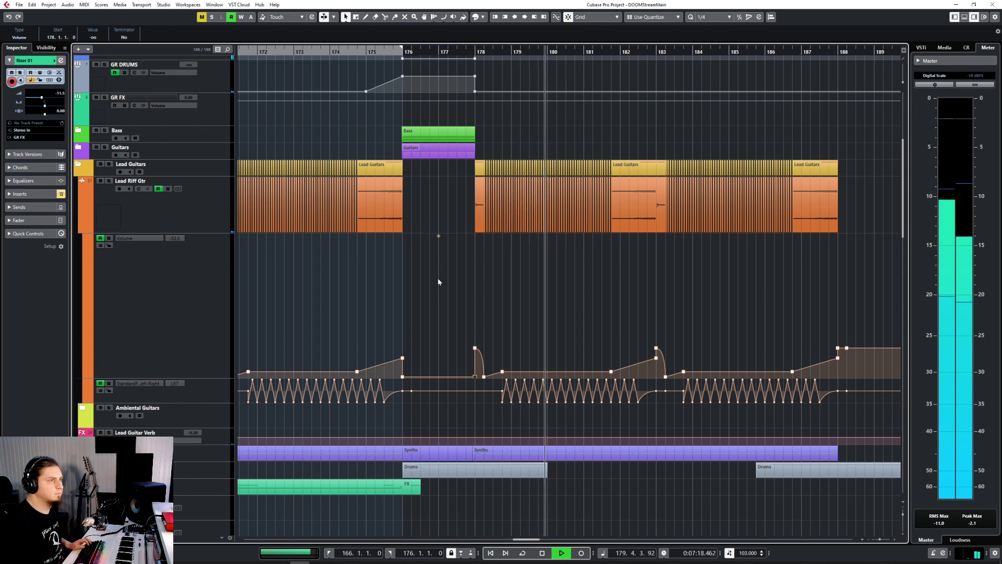
scroll(437, 277, down, 10)
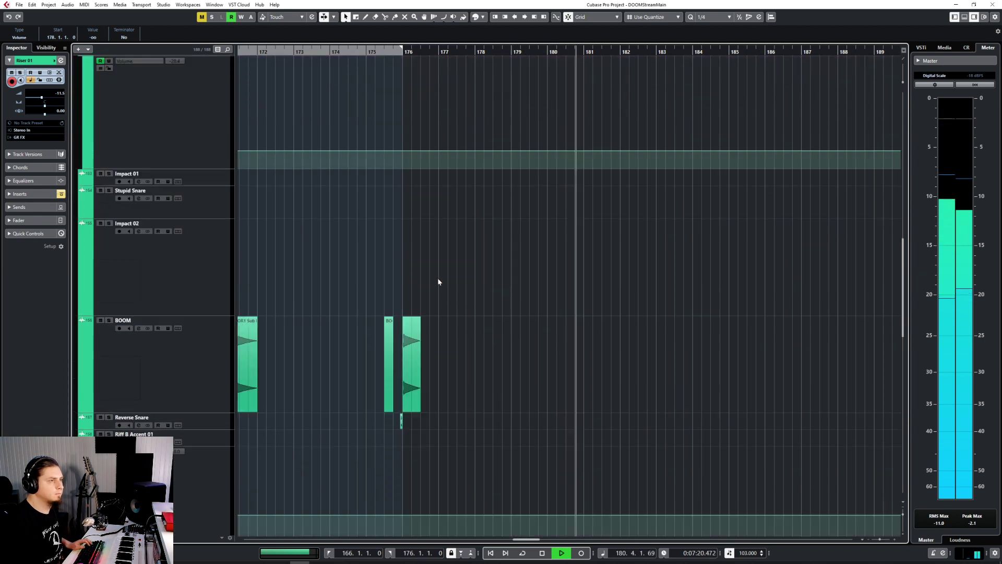
scroll(438, 282, up, 10)
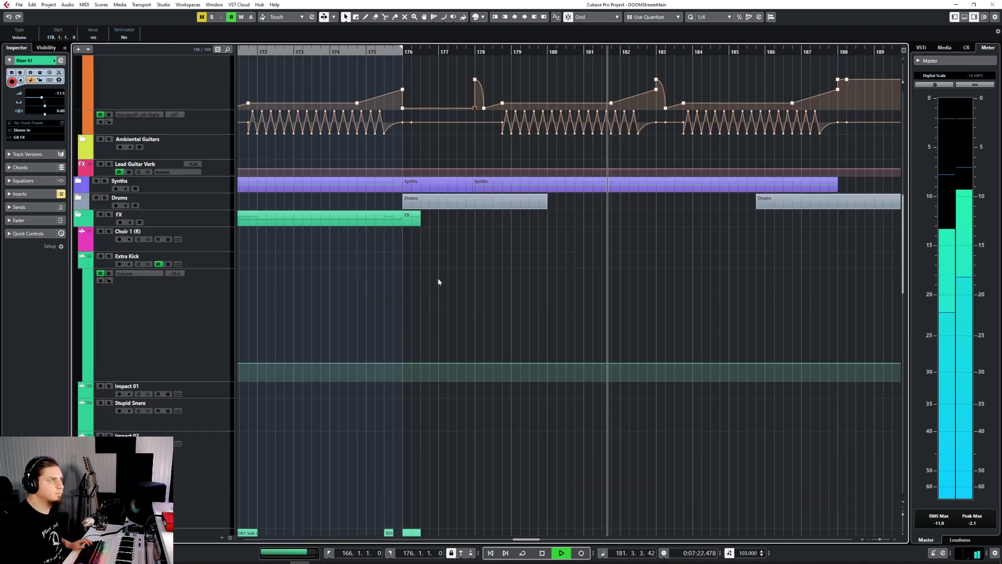
Expand the Synths folder, select the 808 Outro Extra Accents instrument track and stop playback.
click(78, 181)
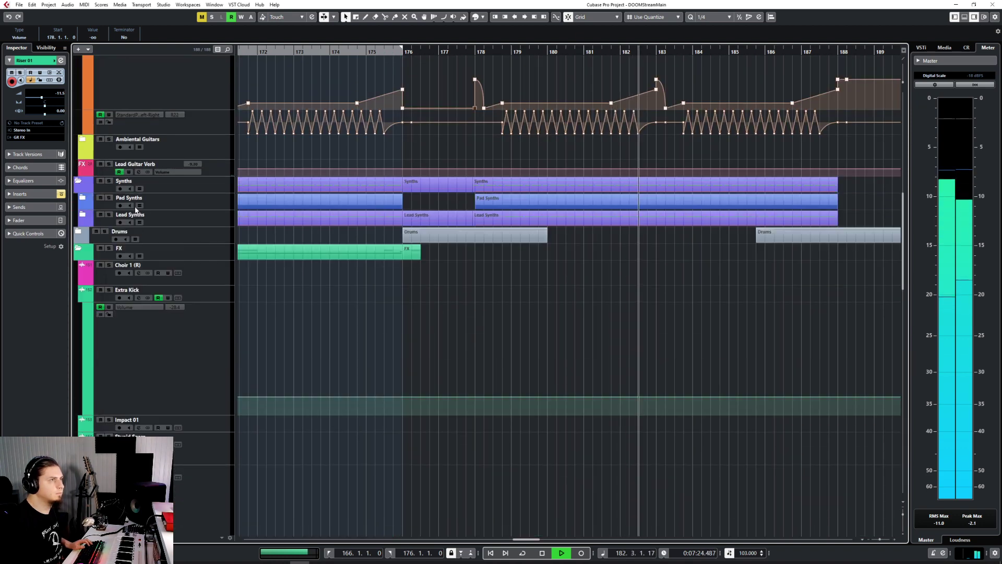
scroll(405, 336, down, 8)
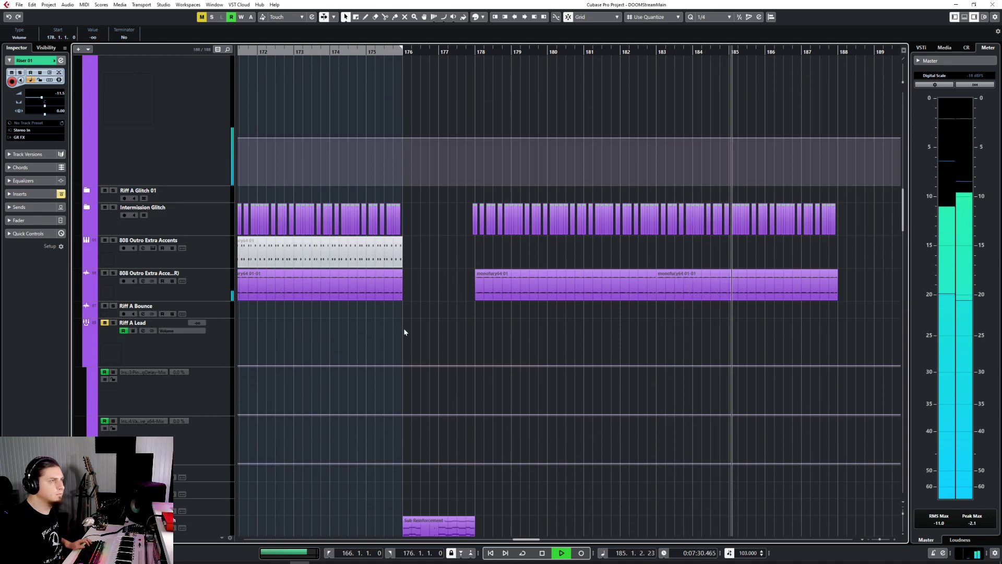
click(203, 250)
key(space)
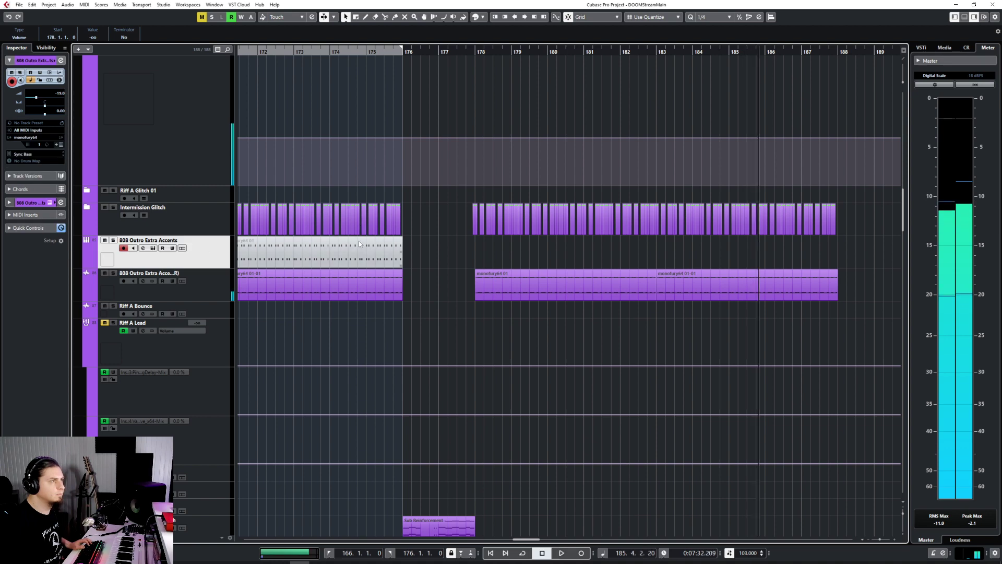
Copy the monofury64 01 part at bar 166 on 808 Outro Extra Accents and paste it at bar 178.
scroll(446, 249, left, 4)
scroll(433, 245, right, 6)
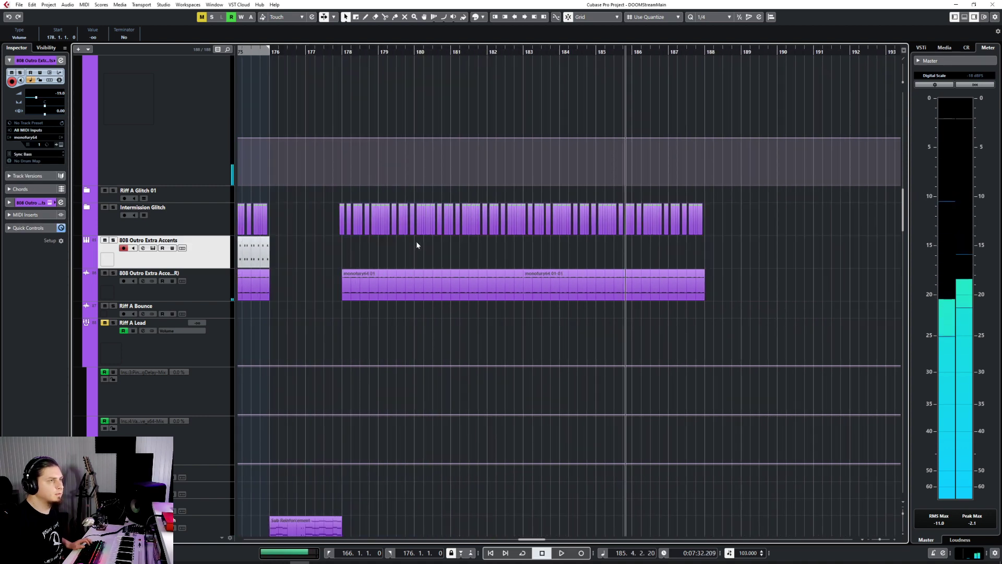
scroll(416, 241, left, 8)
scroll(355, 230, right, 2)
click(401, 245)
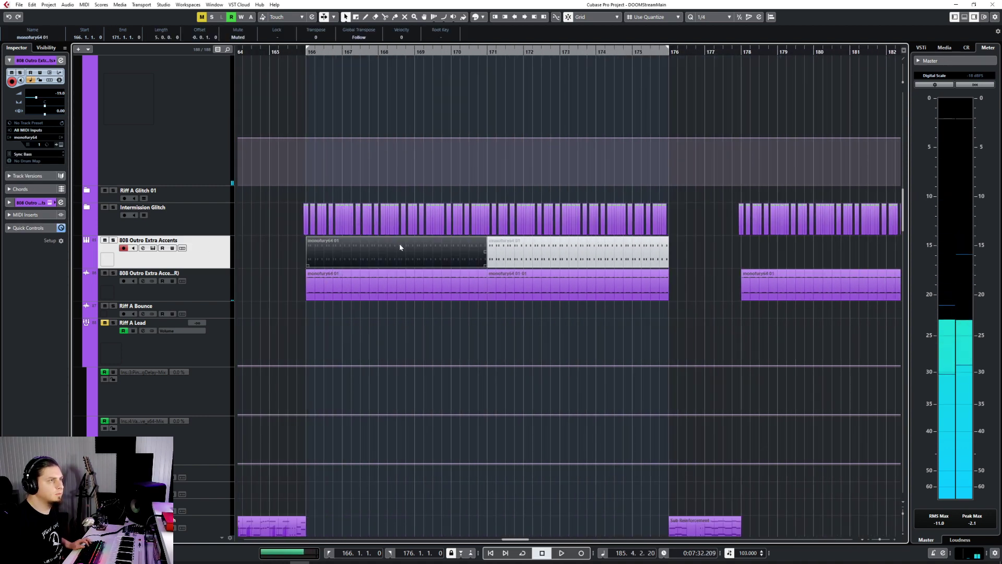
scroll(577, 240, right, 4)
scroll(577, 241, right, 1)
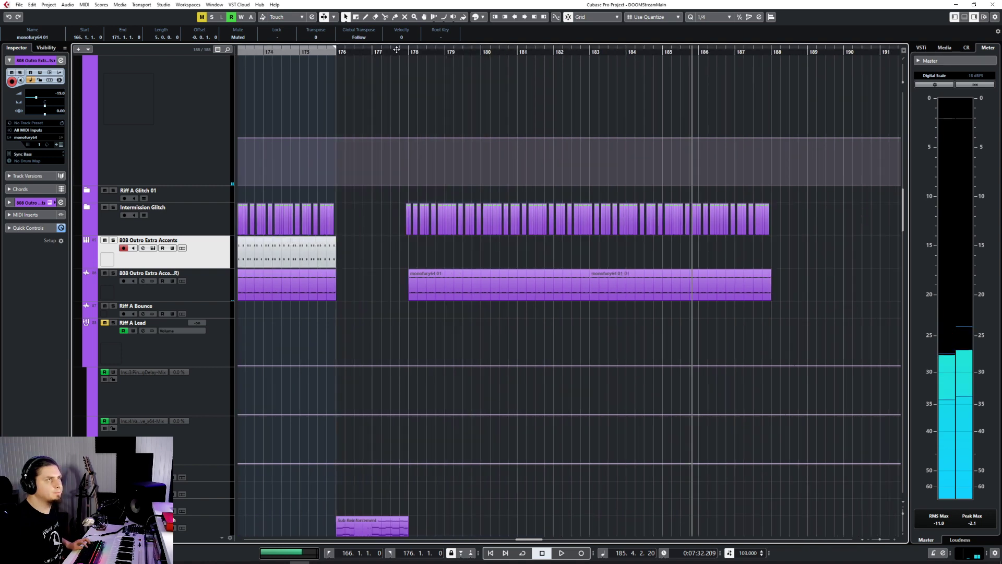
click(415, 51)
key(ctrl+v)
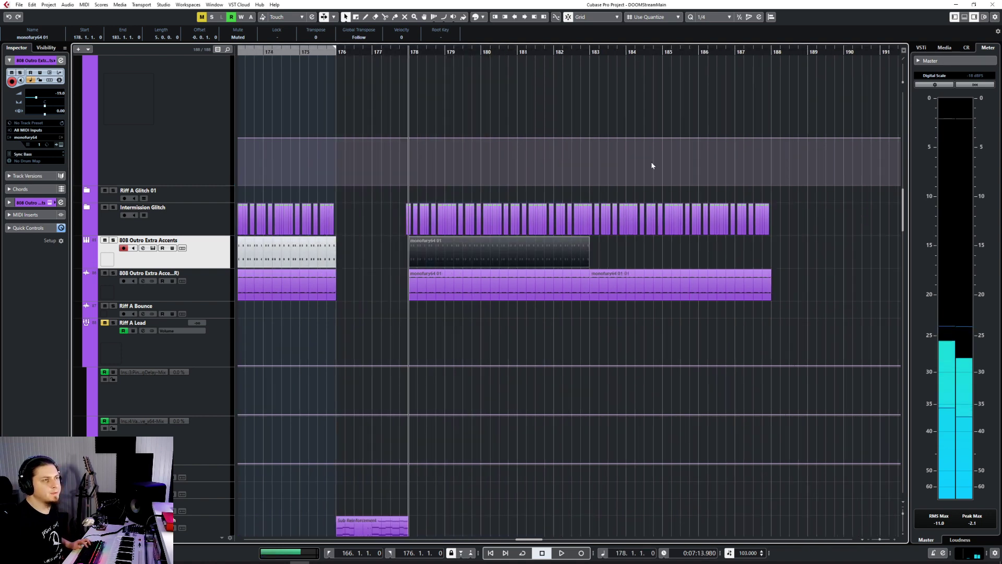
Unmute the pasted monofury64 01 part, view its notes in the Key Editor and play it from bar 178.
right_click(474, 255)
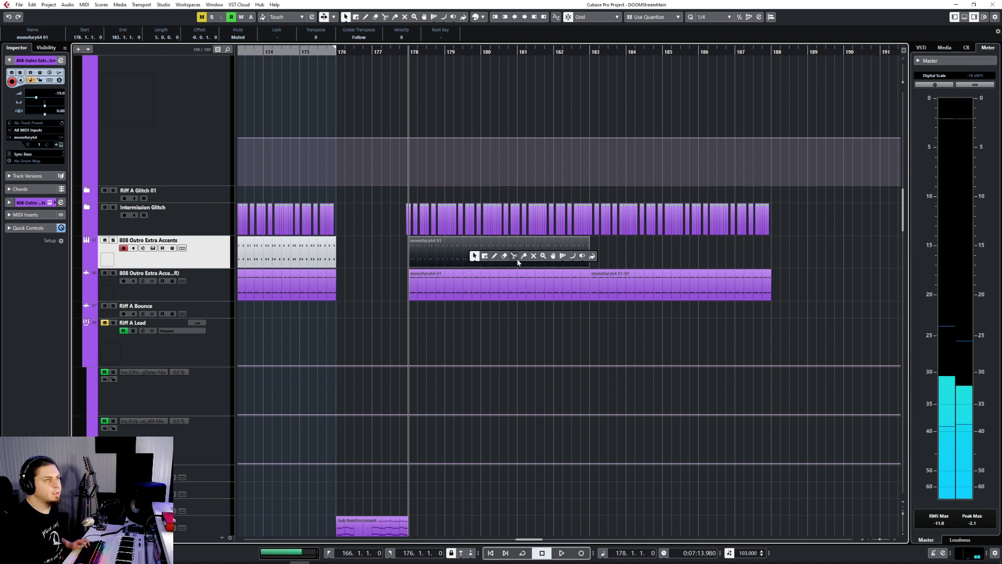
click(533, 257)
click(525, 256)
double_click(511, 255)
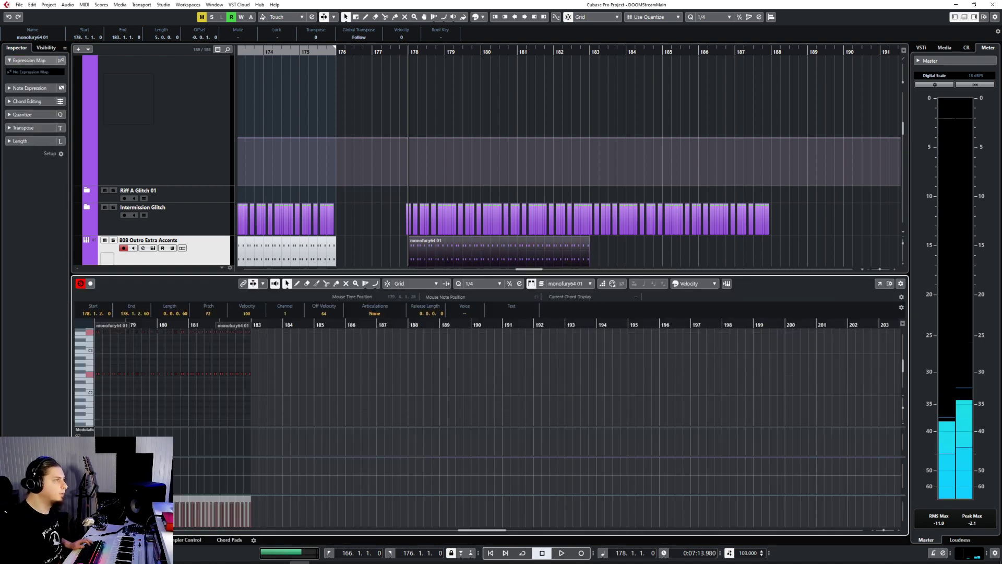
key(Return)
key(space)
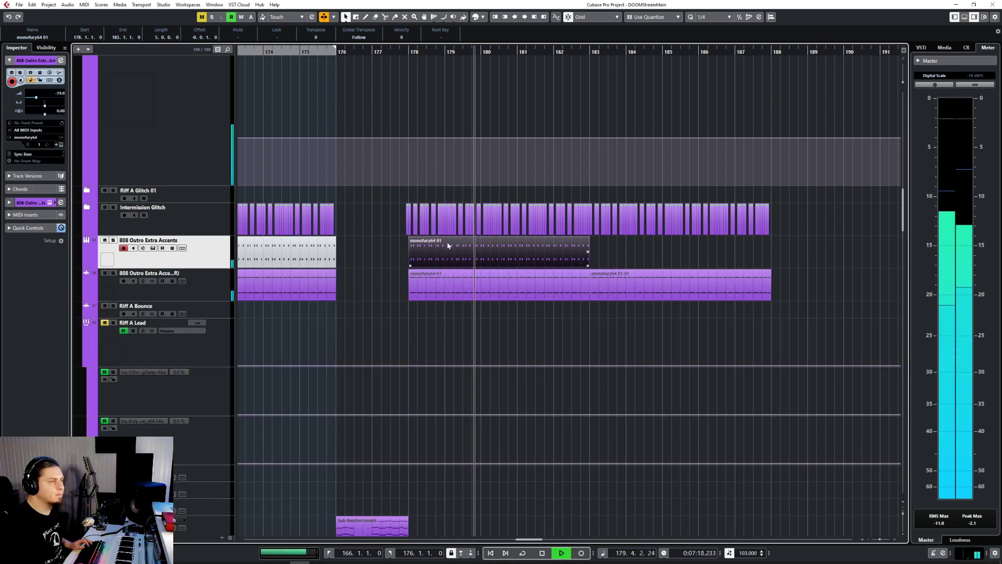
key(space)
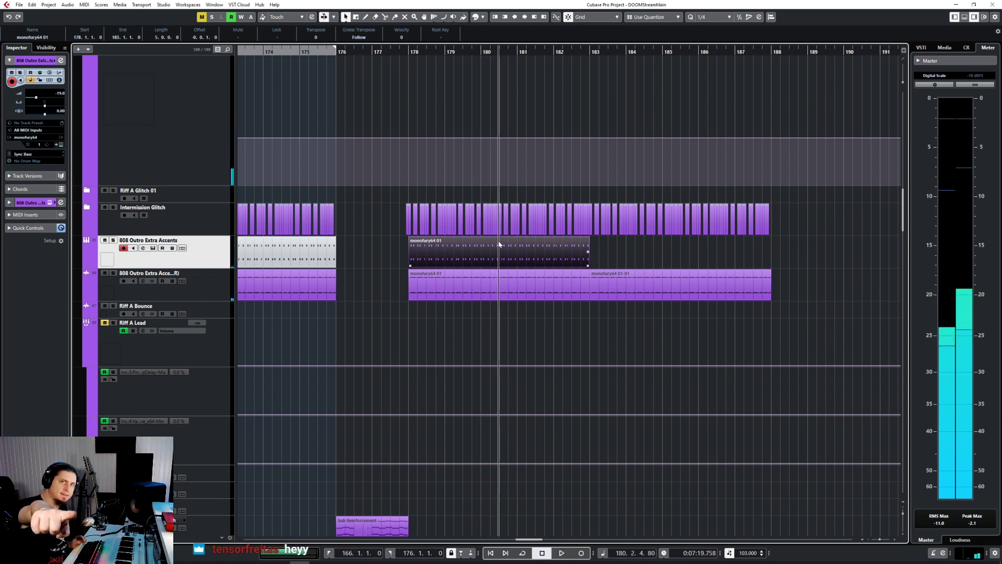
Duplicate the monofury64 part on the 808 Outro Extra Accents track so the copy starts at bar 183.
click(589, 56)
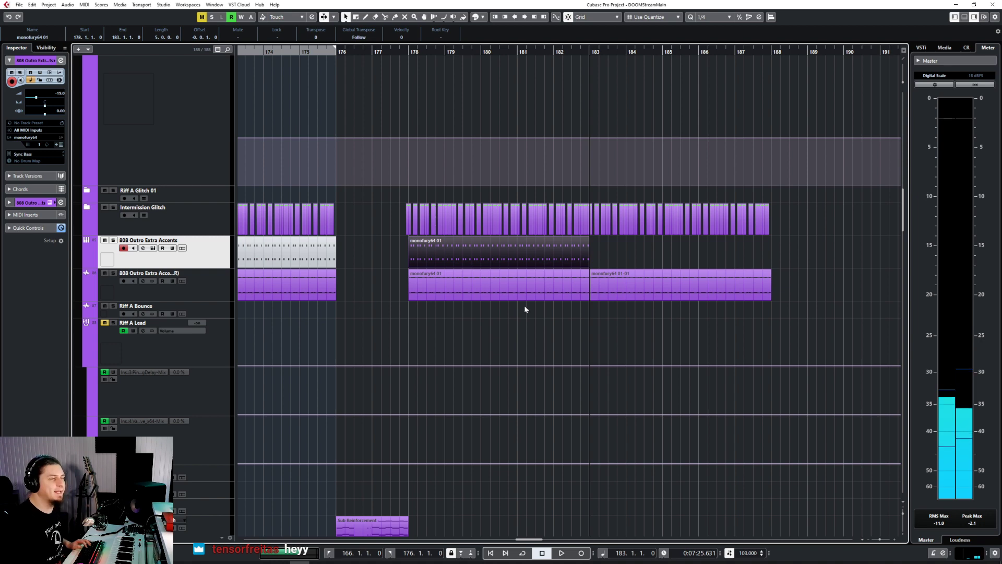
key(ctrl+d)
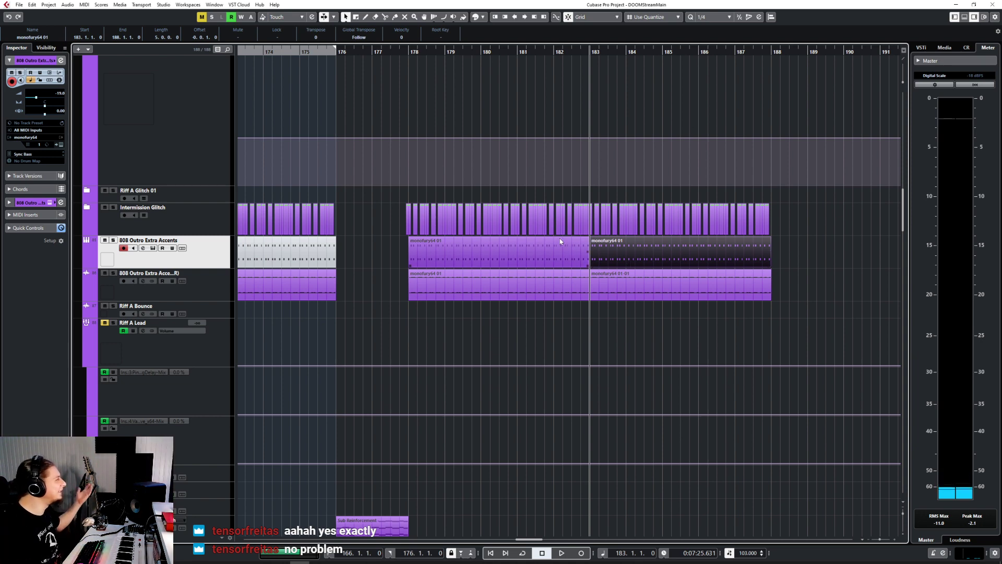
Open the accent part at bar 178 for note editing and delete every note after the opening pair of hits.
click(584, 261)
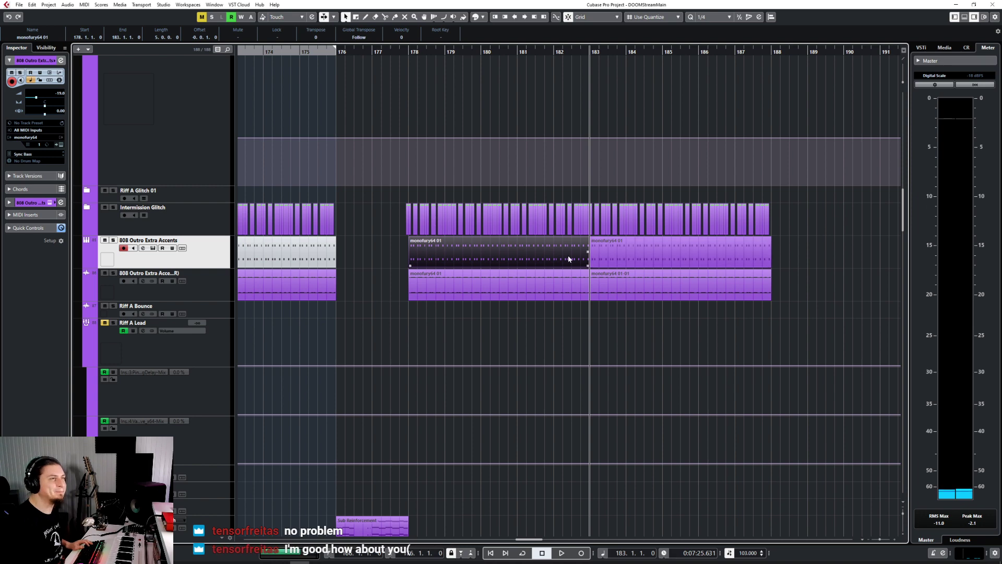
double_click(444, 256)
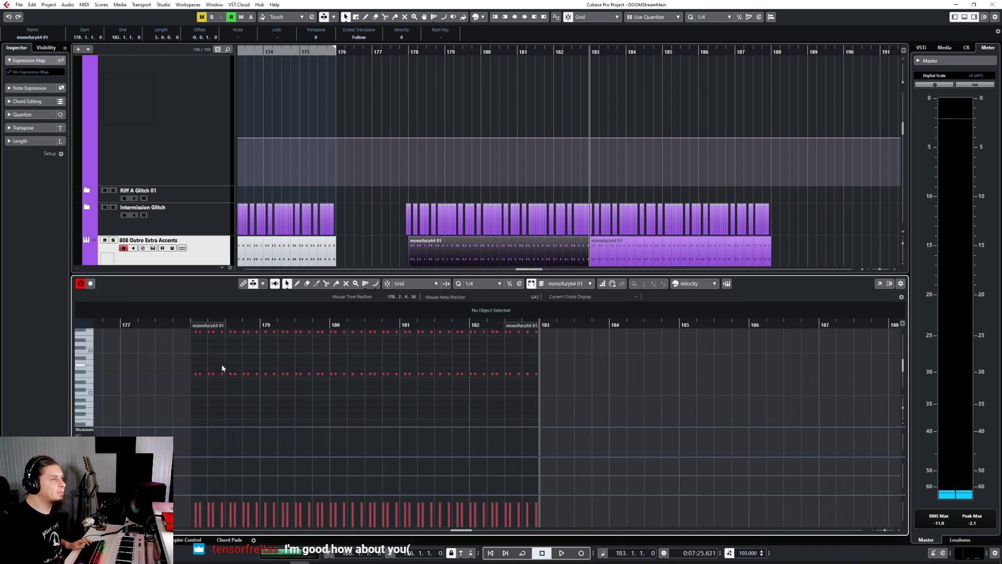
drag(209, 362, 555, 420)
key(Delete)
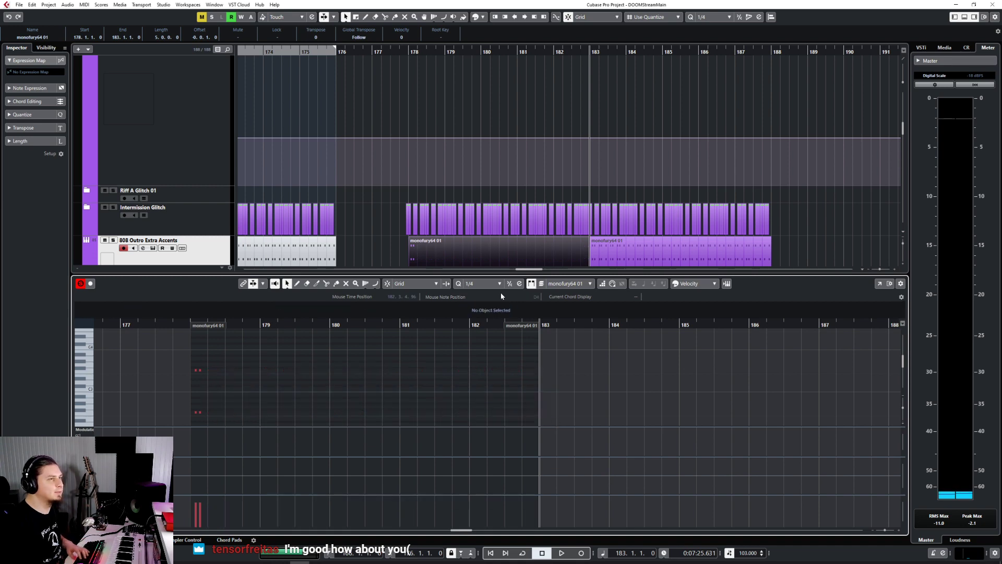
Set the note editor's quantize value to 1/32.
click(488, 283)
click(488, 329)
scroll(172, 407, up, 6)
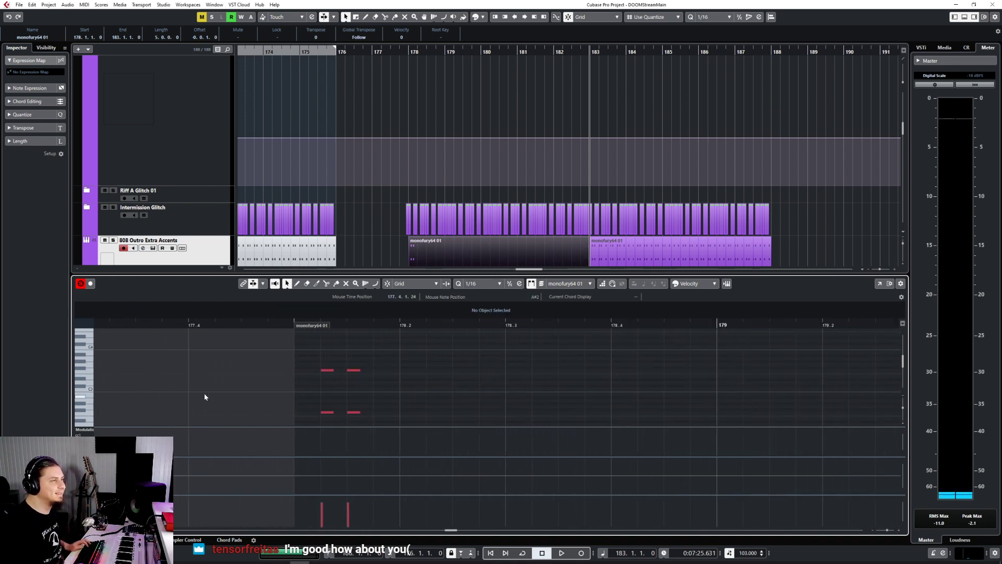
click(475, 284)
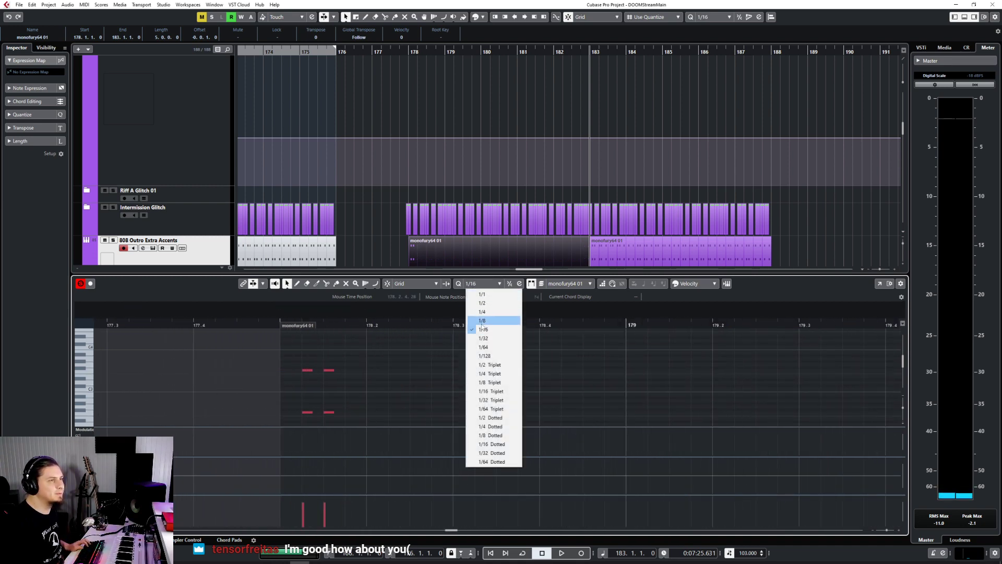
click(486, 338)
Draw F2 and F3 notes forming two three-hit groups in the first half of bar 178, moving the second group a 1/32 later.
right_click(346, 376)
click(354, 377)
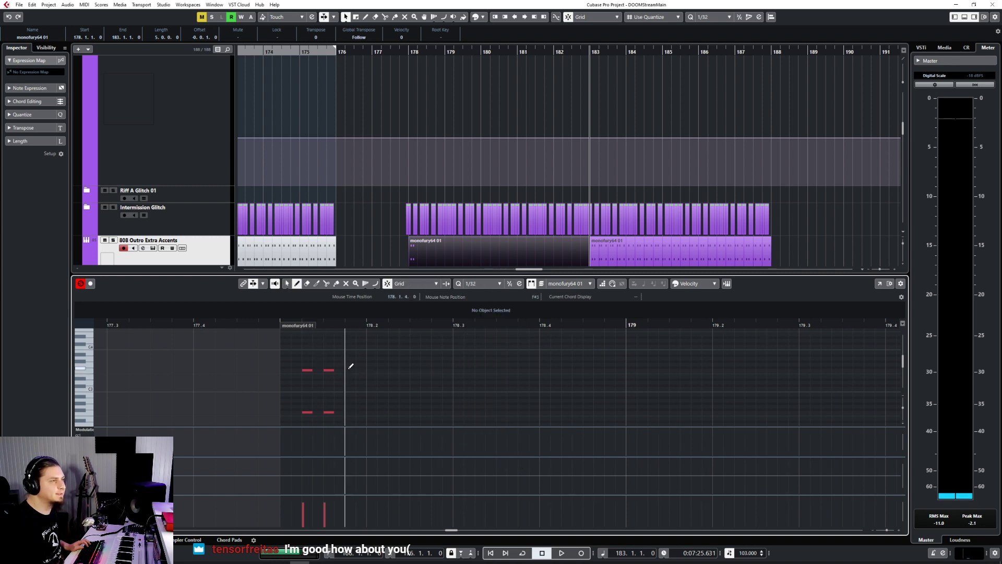
click(349, 370)
click(382, 412)
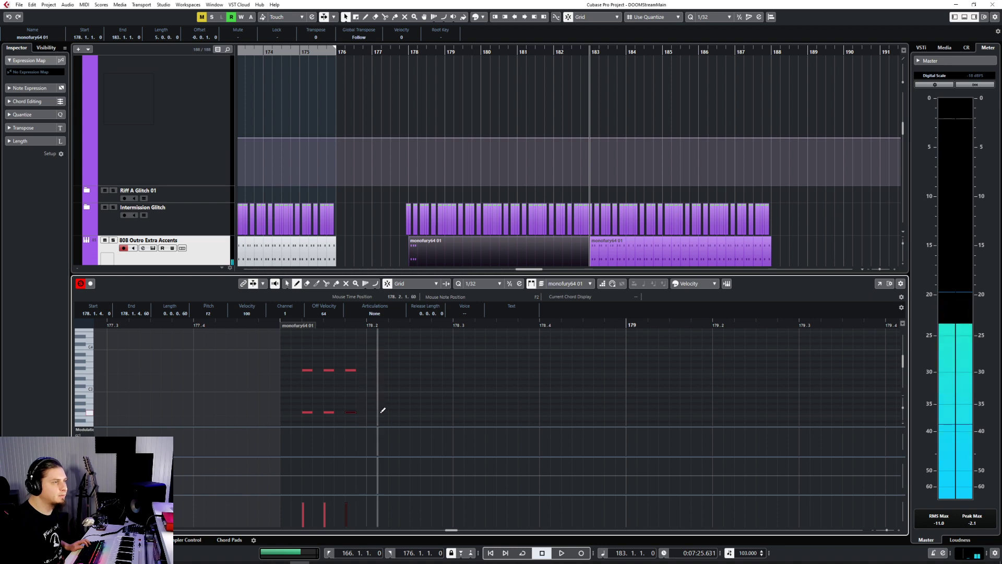
click(382, 369)
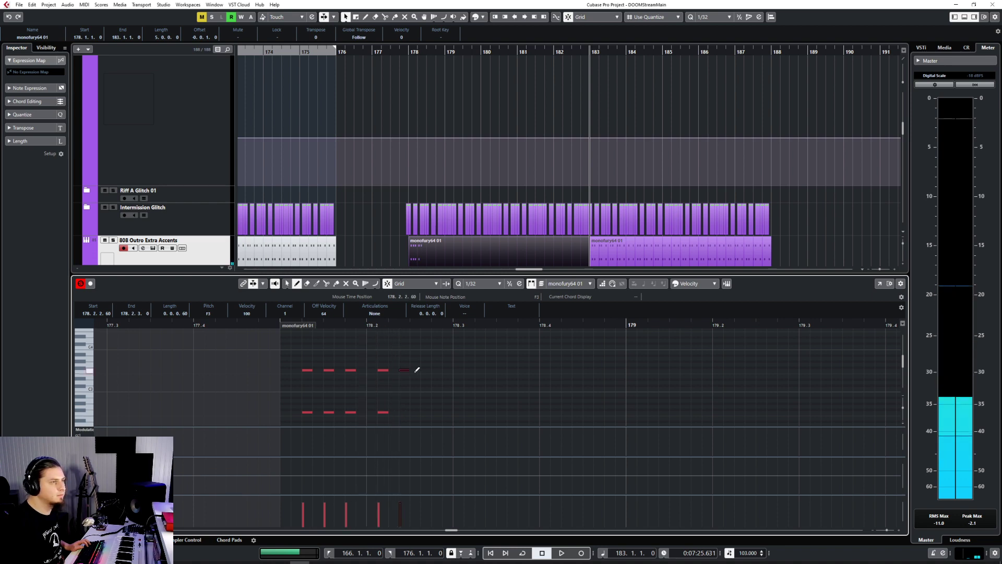
click(432, 370)
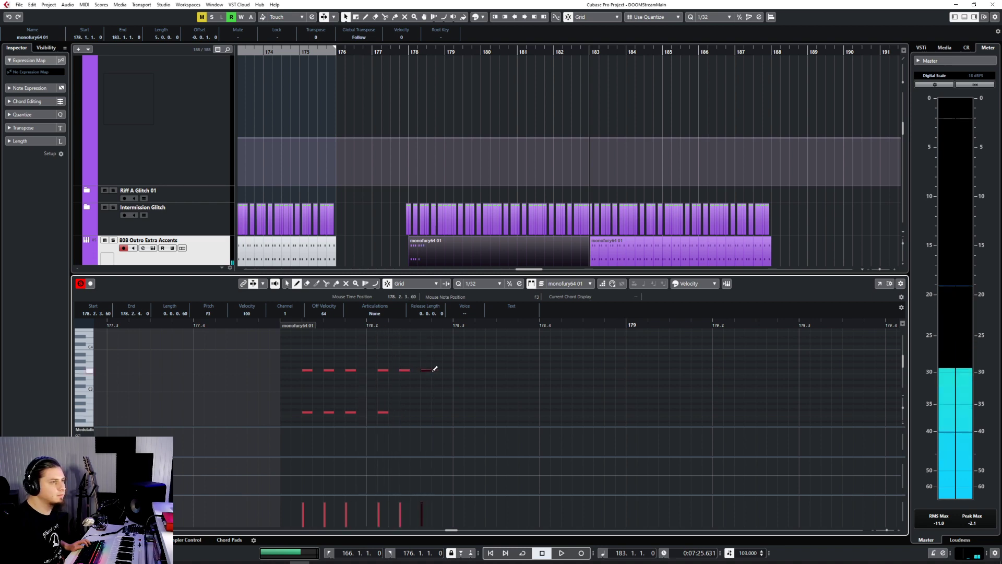
click(430, 411)
drag(368, 358, 455, 419)
drag(394, 373, 404, 373)
Duplicate the two three-hit groups at 178.3.2.0 and play back the pattern.
drag(291, 347, 548, 431)
scroll(468, 339, down, 1)
click(473, 324)
key(alt+d)
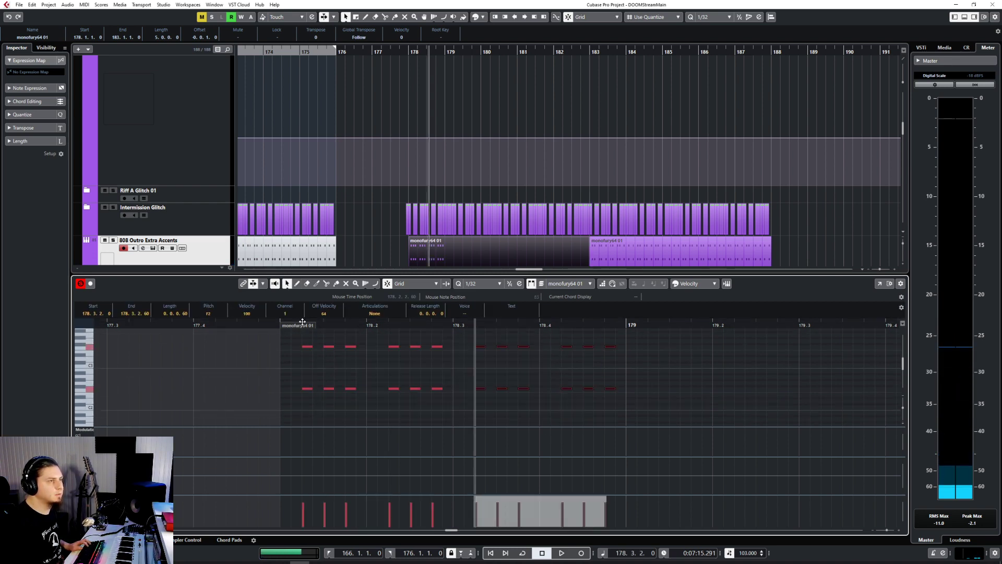
key(space)
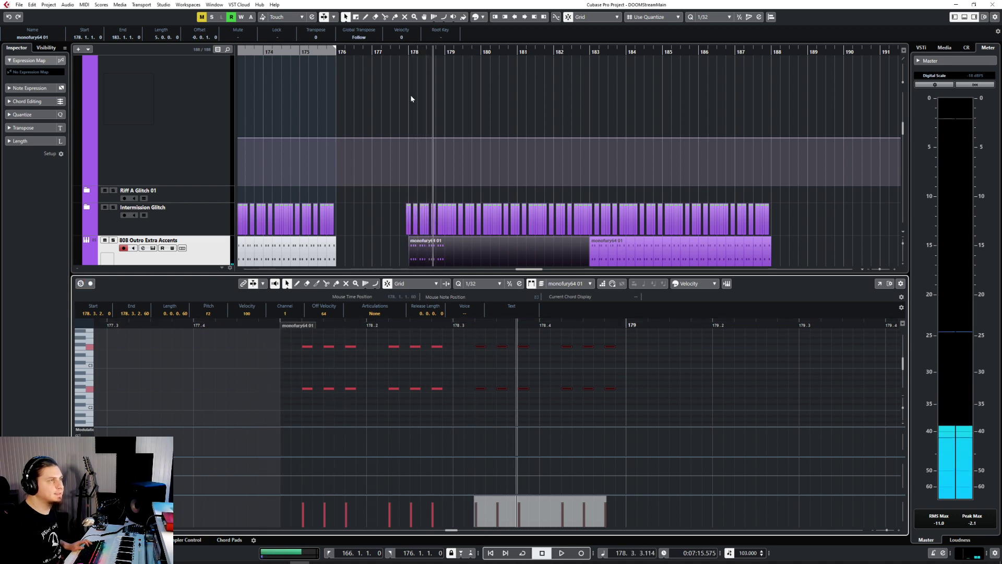
click(402, 60)
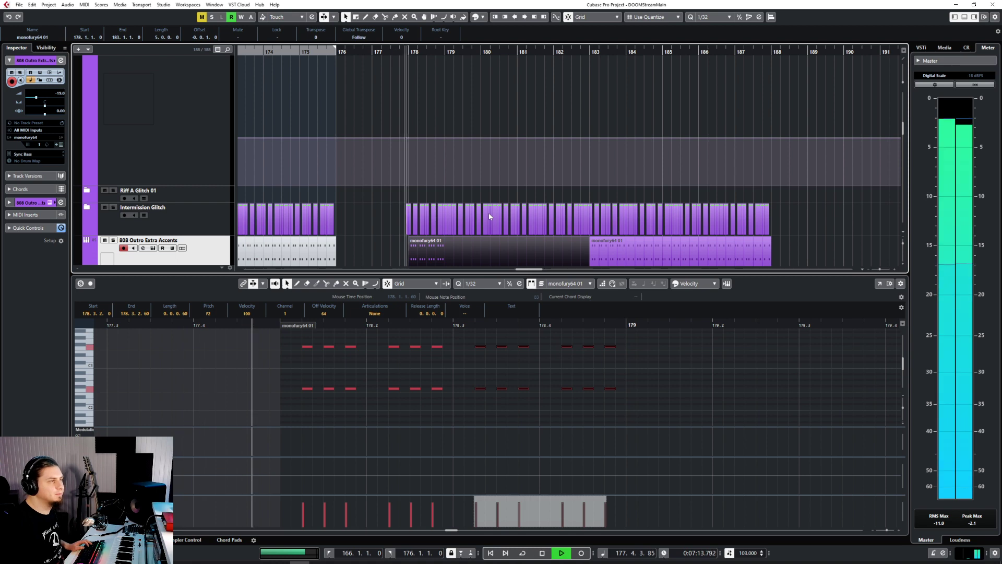
Copy all the notes of bar 178 and paste them at 179.1.2.0.
drag(293, 339, 635, 395)
key(ctrl+c)
key(space)
click(647, 325)
key(ctrl+v)
key(g)
key(g)
key(g)
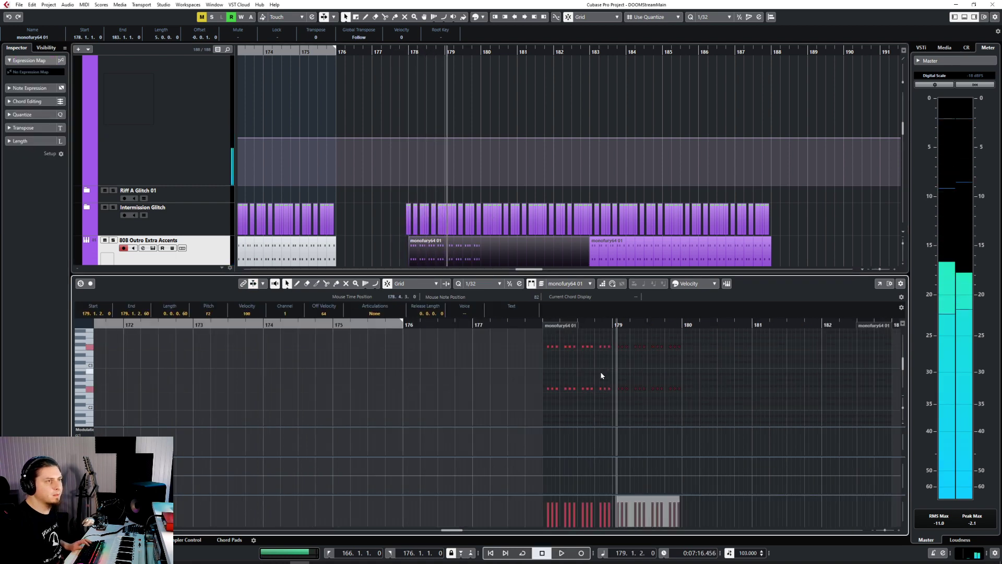
Paste a copy of the two-bar accent pattern at 180.1.2.0.
key(ctrl+a)
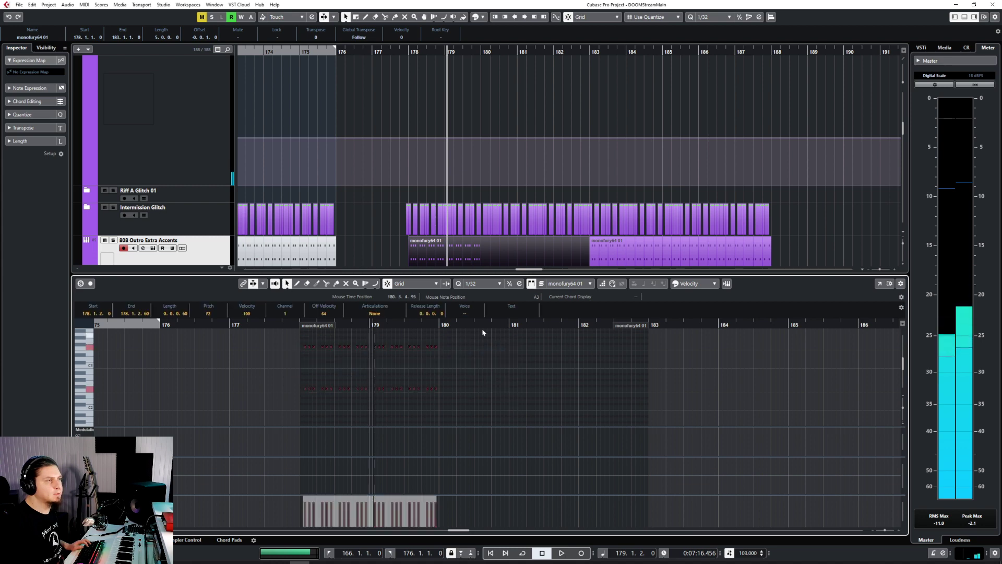
click(445, 325)
key(h)
key(h)
key(h)
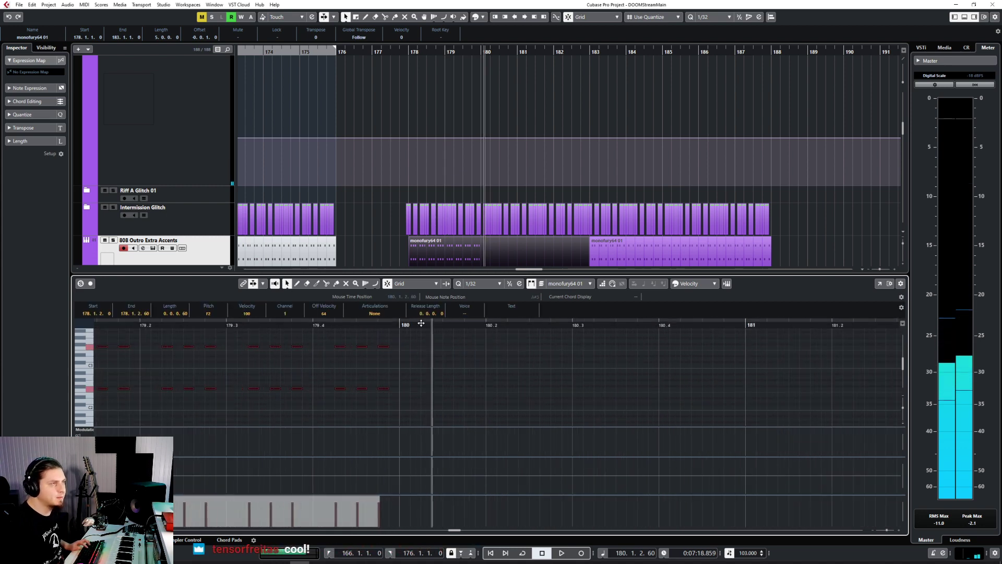
key(ctrl+v)
key(g)
key(g)
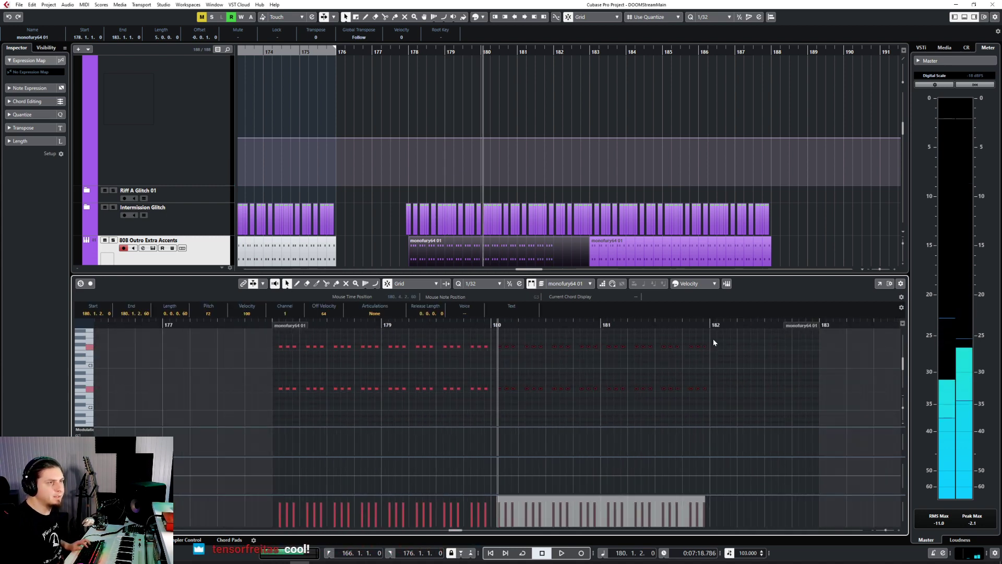
drag(663, 338, 770, 421)
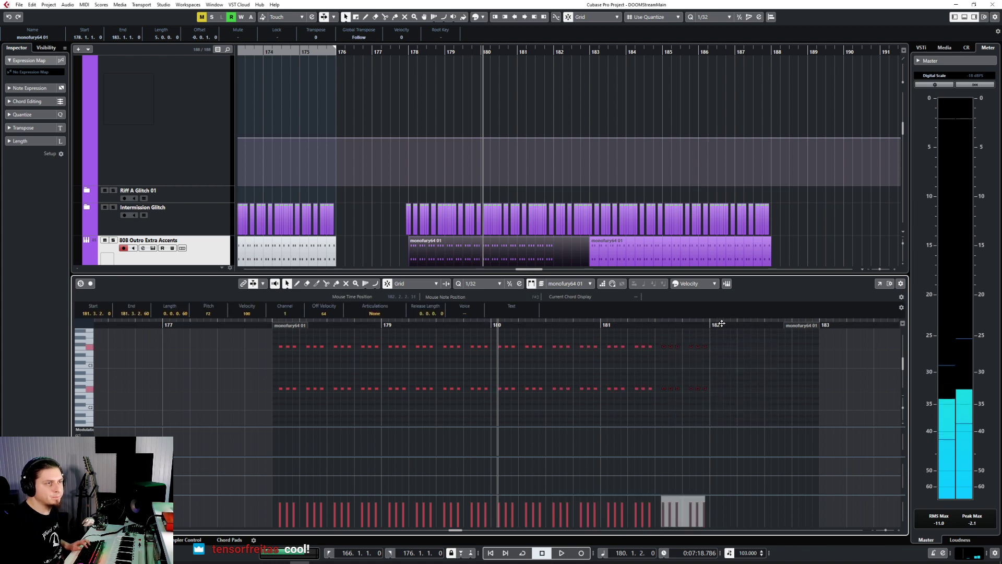
click(723, 325)
key(ctrl+d)
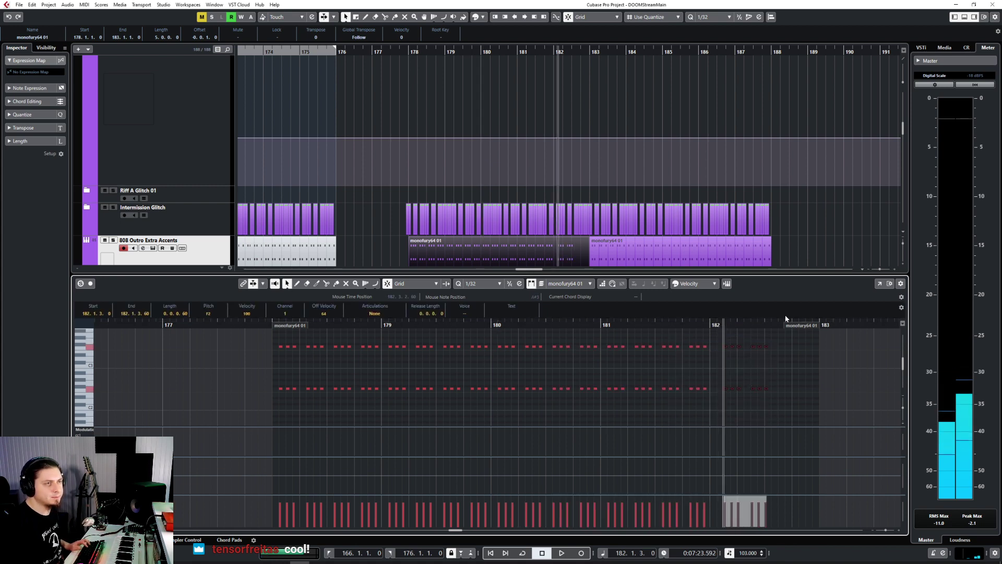
key(Delete)
Place copies of the last two three-hit groups at 182.1.2.0 and 182.3.2.0, and close the note editor.
click(720, 325)
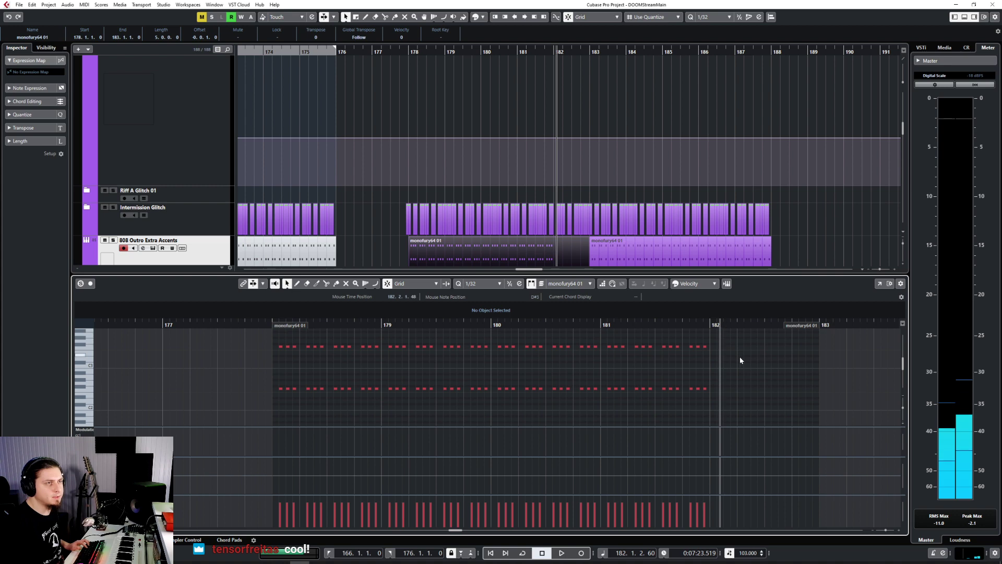
key(ctrl+z)
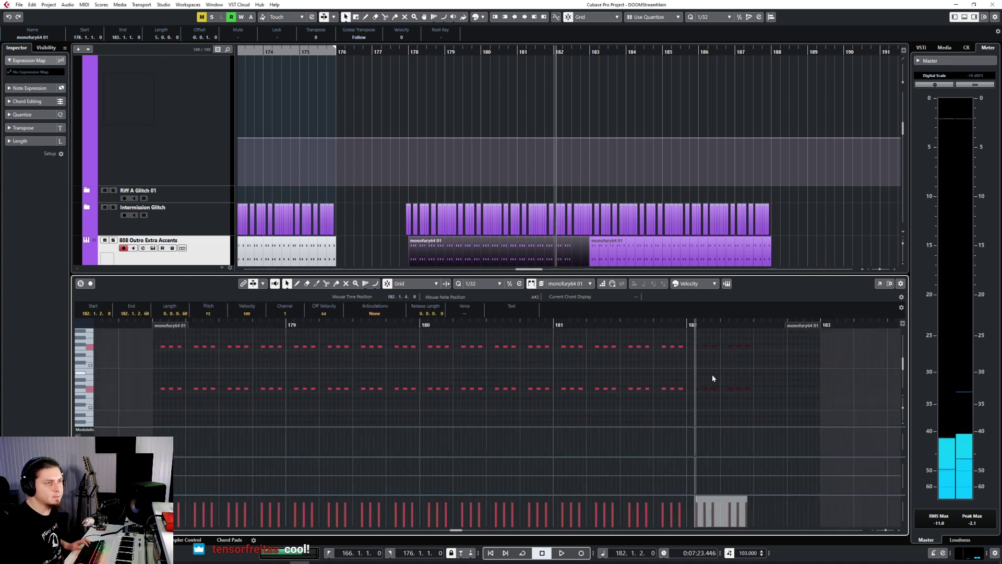
key(ctrl+d)
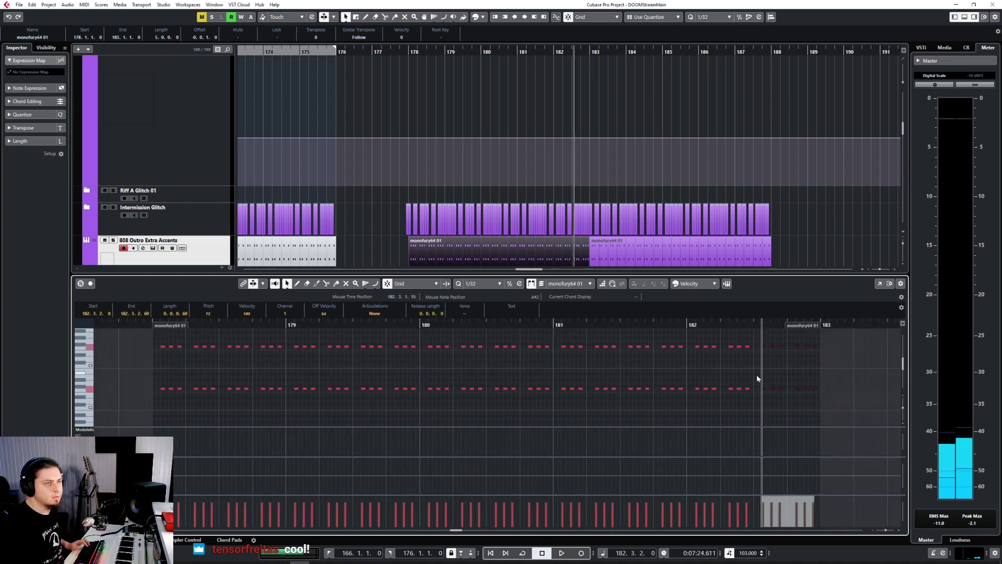
key(ctrl+e)
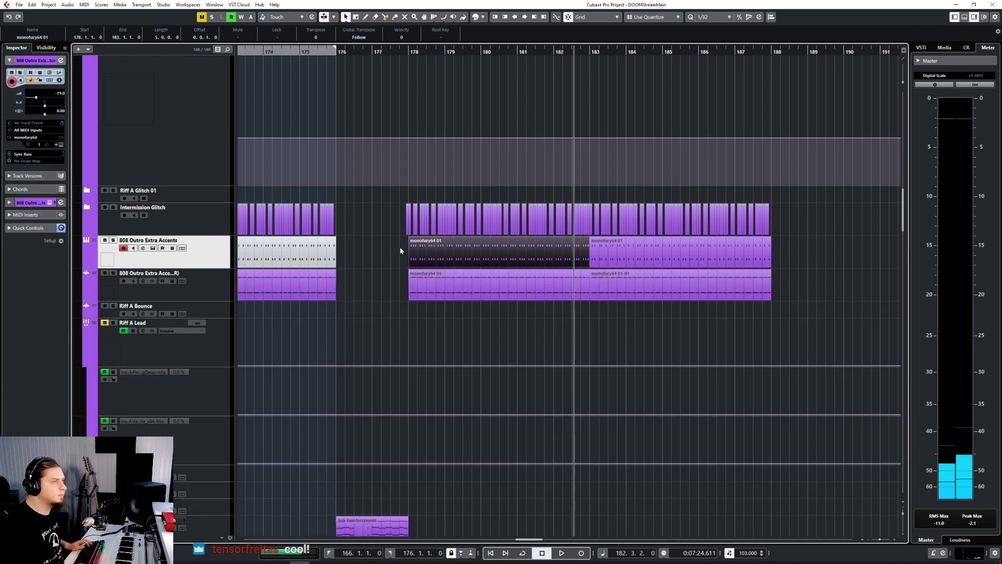
Play from bar 178 and delete the unedited accent part that starts at bar 183.
click(404, 55)
key(space)
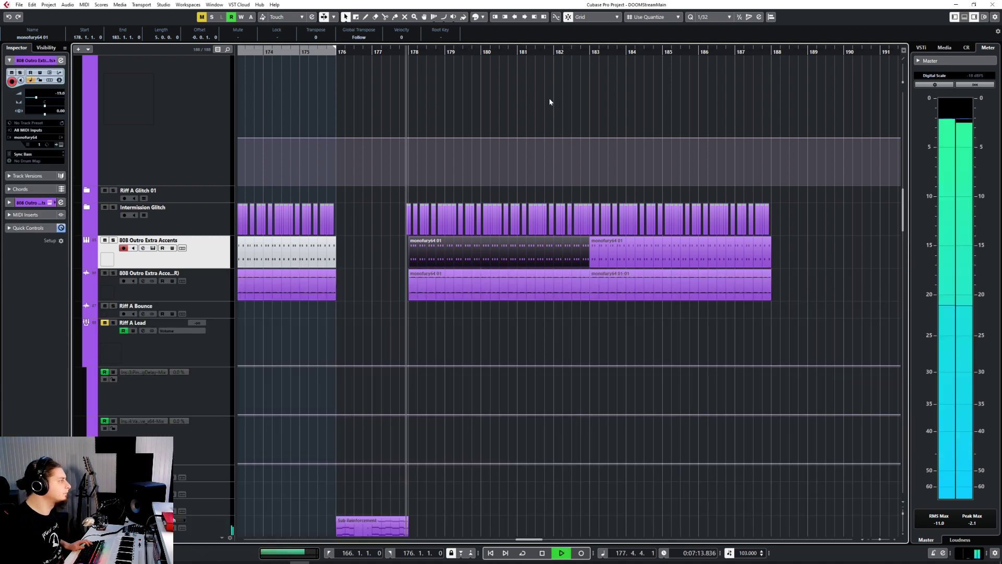
click(687, 259)
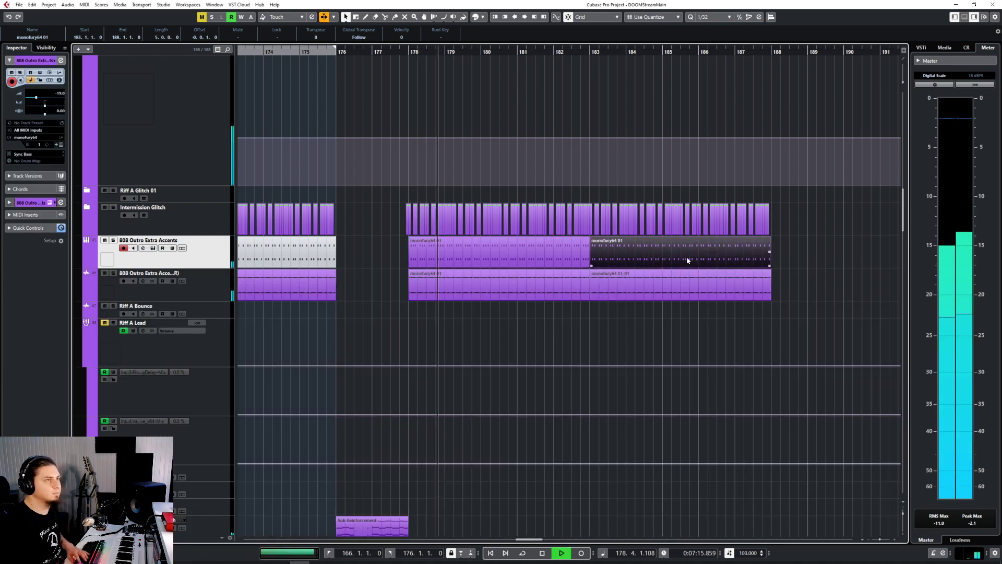
key(Delete)
Set the quantize value to 1/1 and duplicate the edited accent part at bar 183.
click(539, 249)
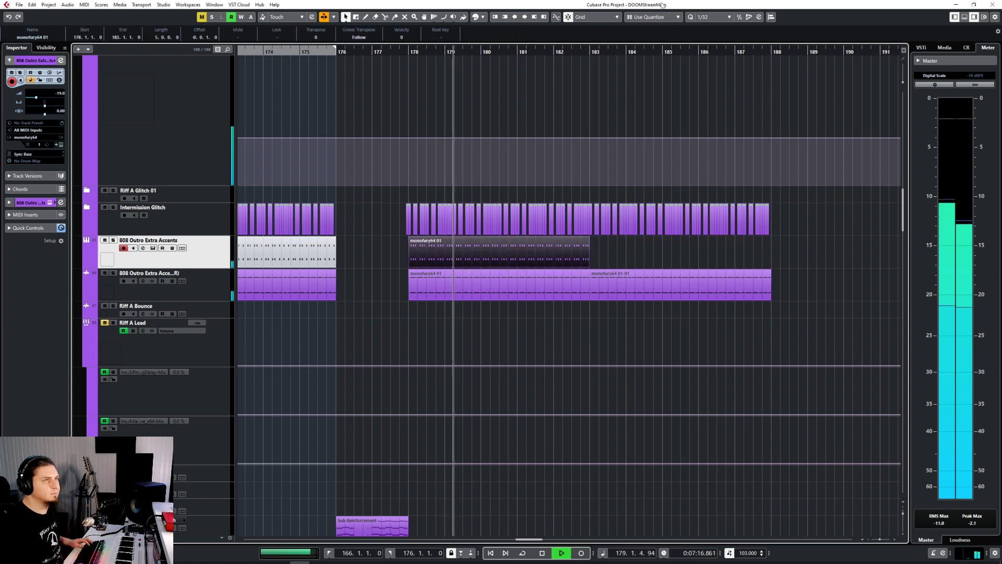
click(710, 17)
click(701, 26)
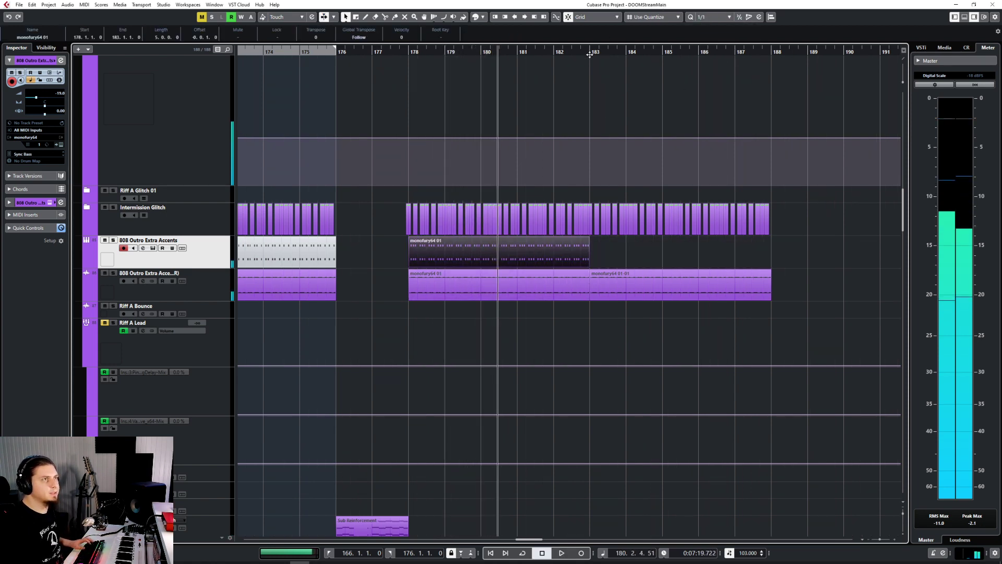
key(space)
key(ctrl+d)
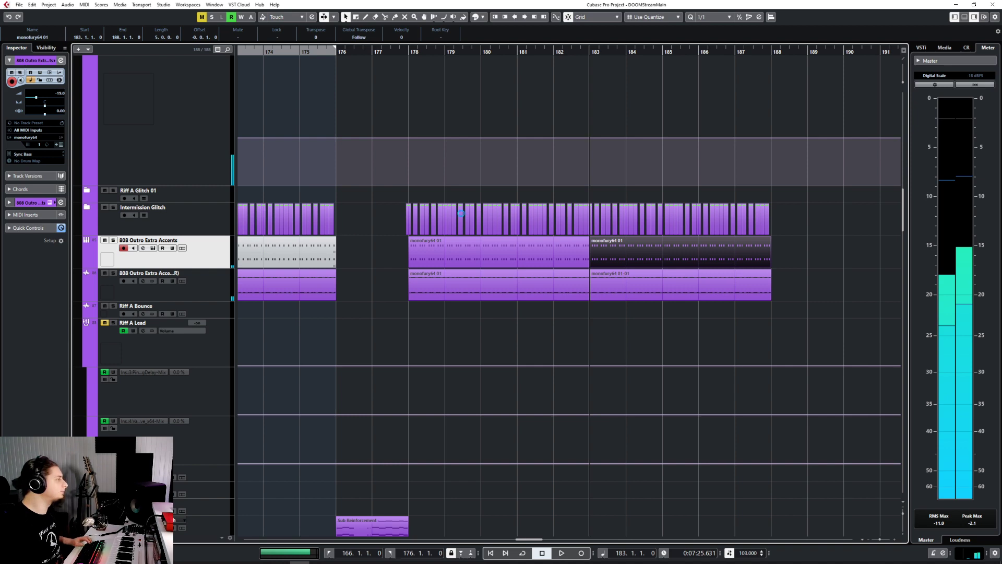
Play back from bar 178 and open the Mono/Fury synth of the 808 Outro Extra Accents track.
click(416, 61)
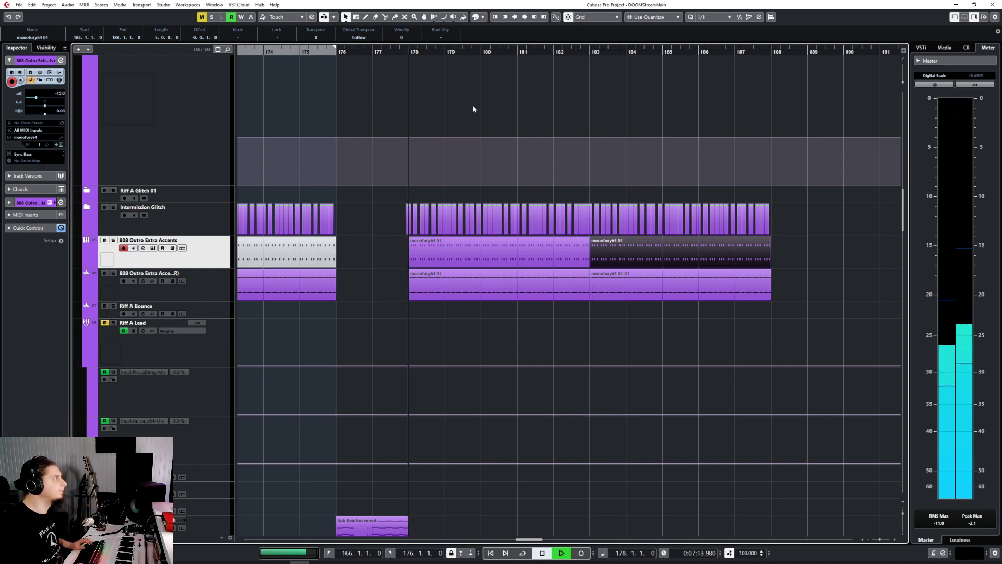
key(space)
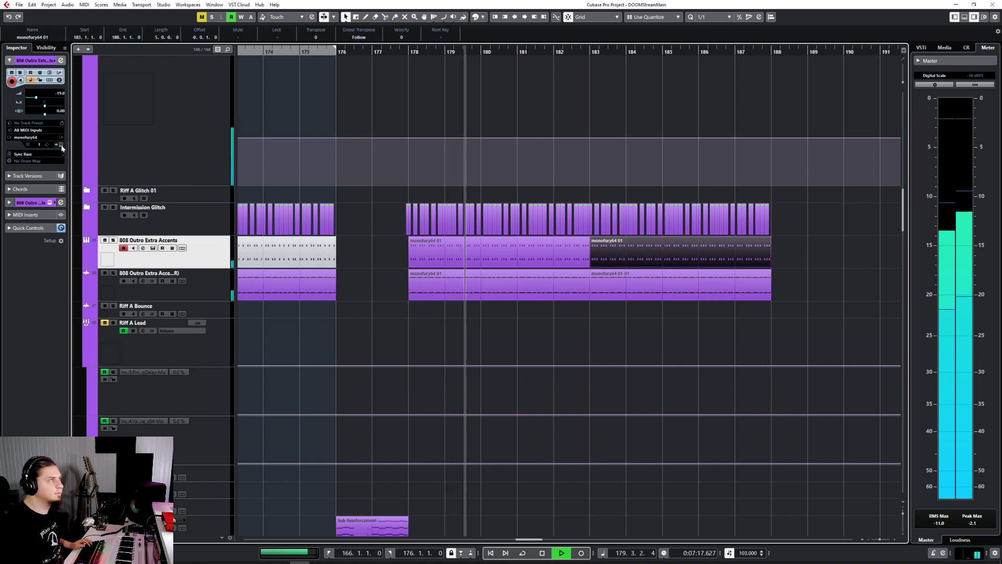
click(50, 202)
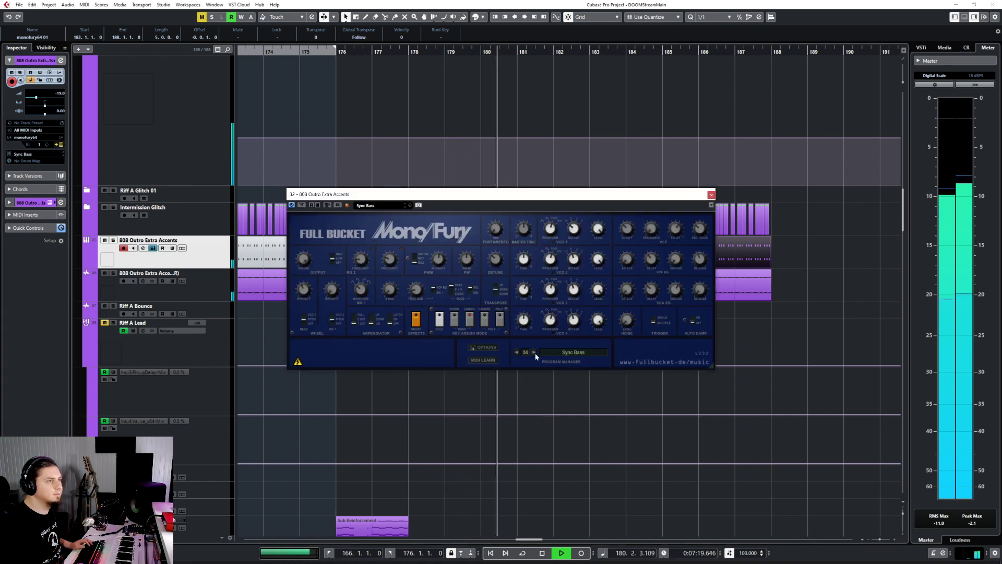
Switch the Mono/Fury program to 07 Hihat Zish and solo the 808 Outro Extra Accents track.
click(534, 353)
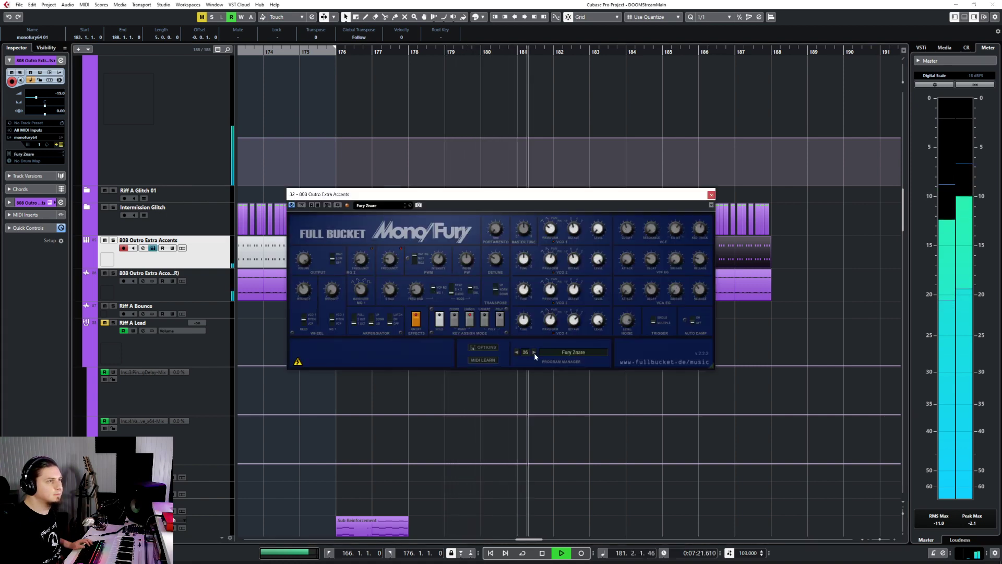
click(534, 352)
click(534, 353)
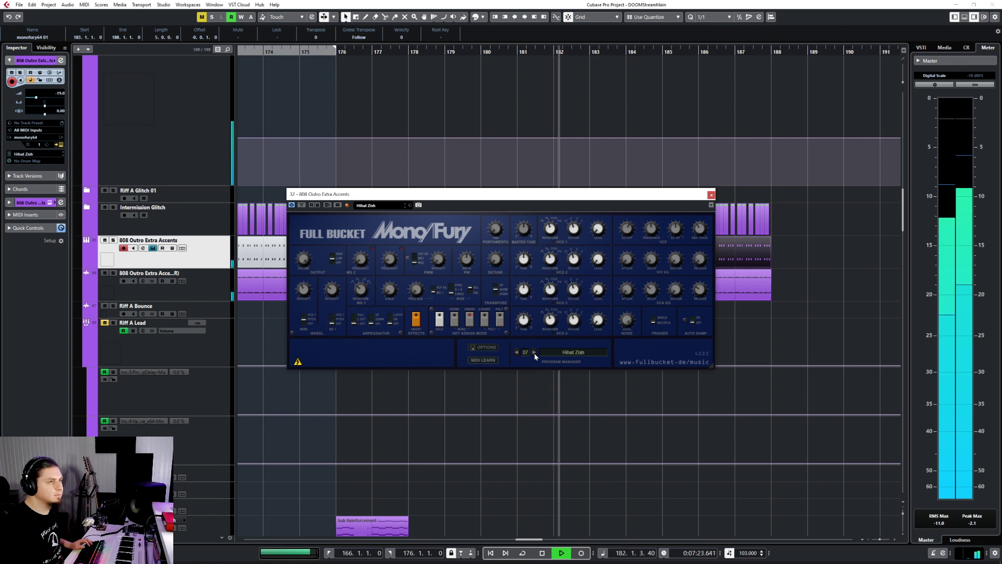
key(s)
drag(626, 194, 621, 329)
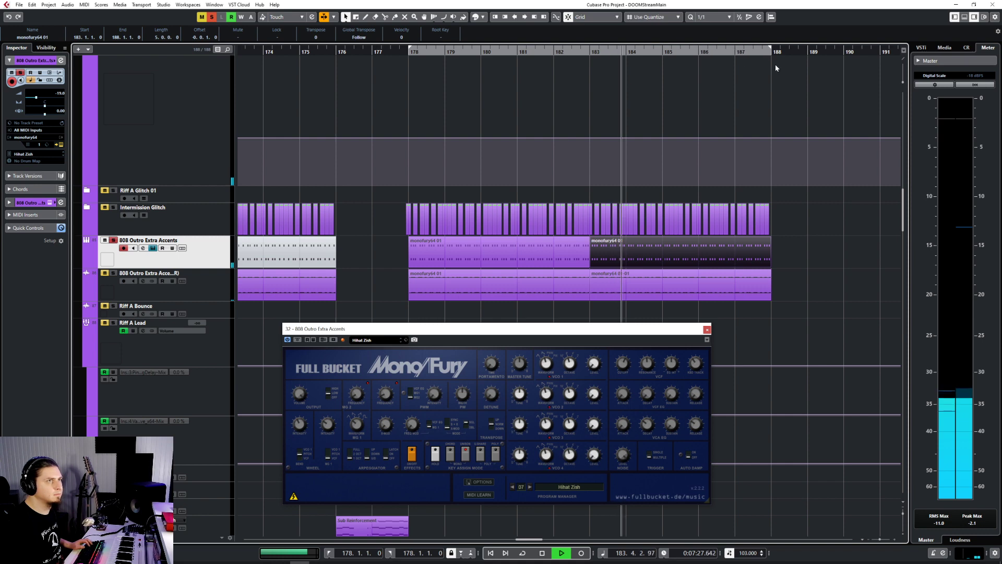
Stop playback, turn on cycle mode for bars 178 to 188 and play the loop from bar 178.
drag(469, 328, 437, 222)
key(space)
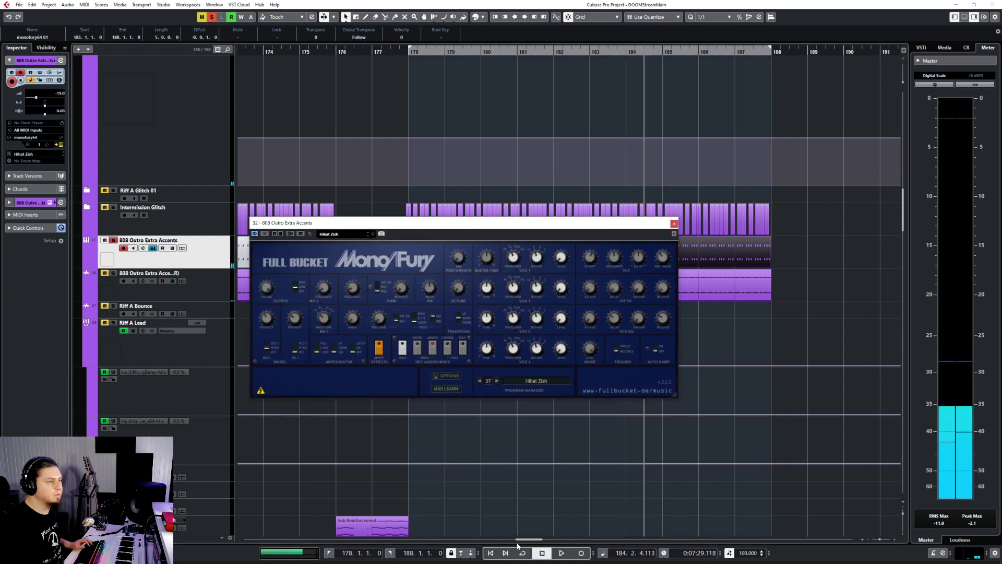
click(408, 48)
click(406, 51)
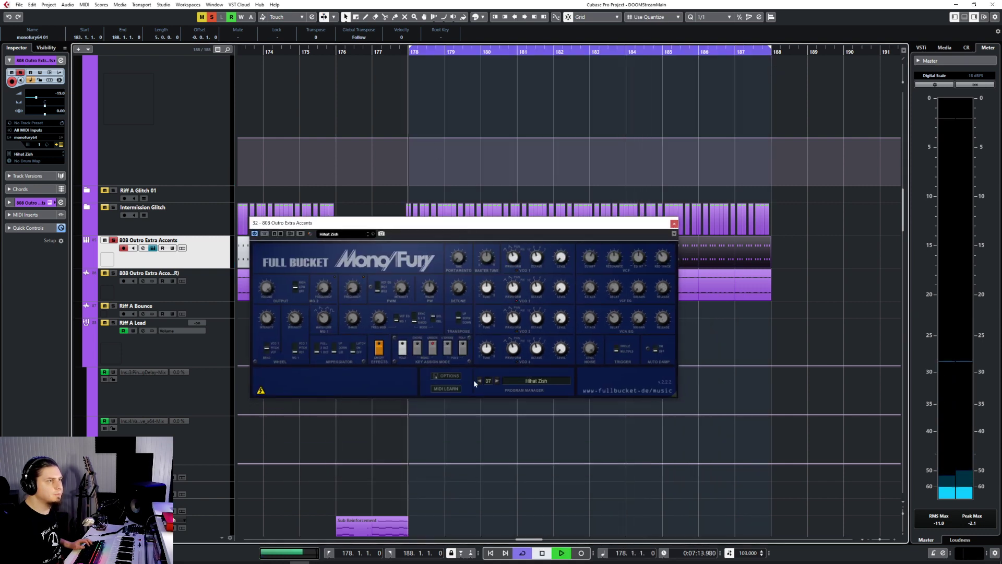
key(space)
Step the Mono/Fury synth through its programs to 11 Poly Glides during playback and close its window.
click(497, 380)
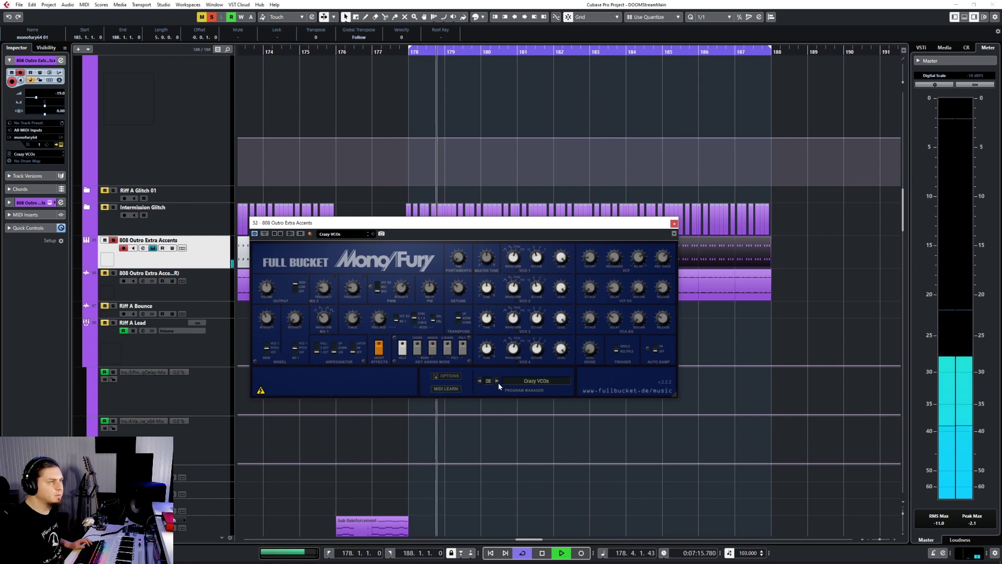
click(497, 383)
click(497, 383)
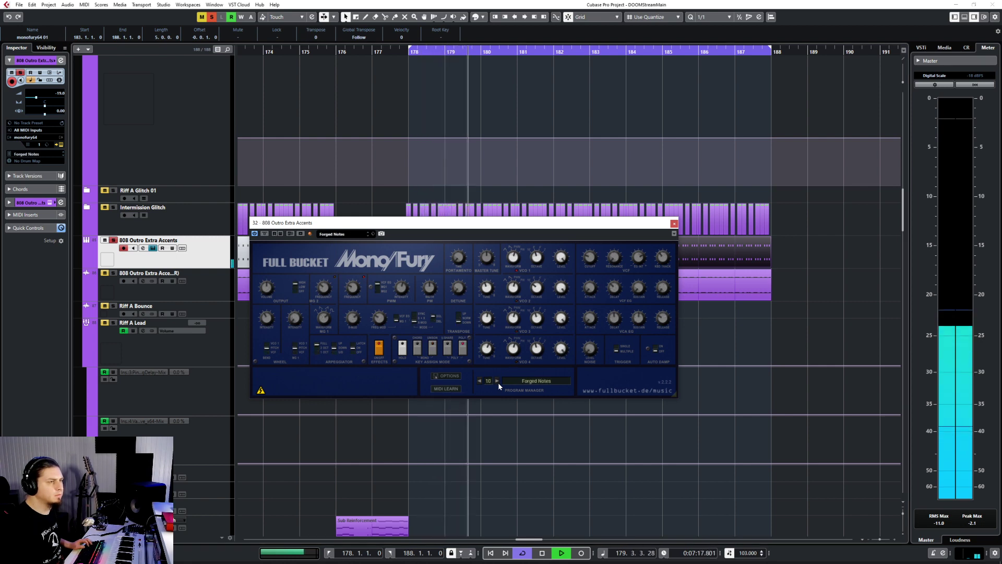
click(497, 383)
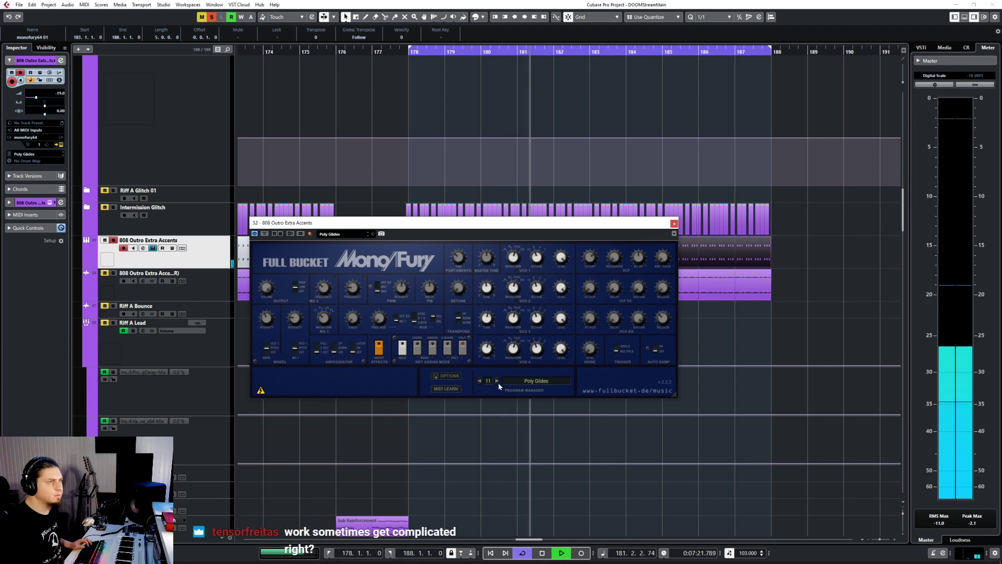
click(673, 223)
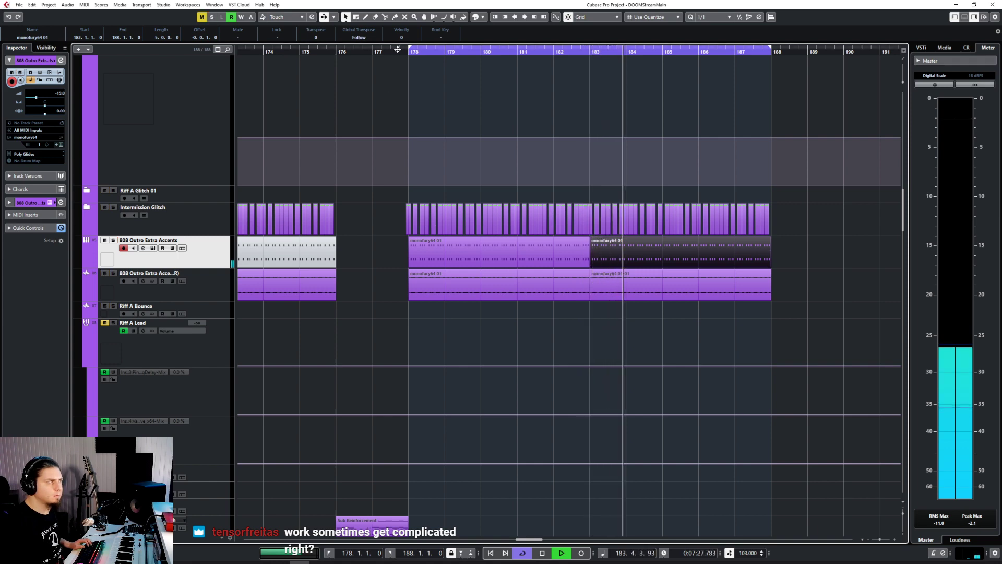
Unsolo the 808 Outro Extra Accents track, play from bar 178 in the full mix and select both accent parts.
key(s)
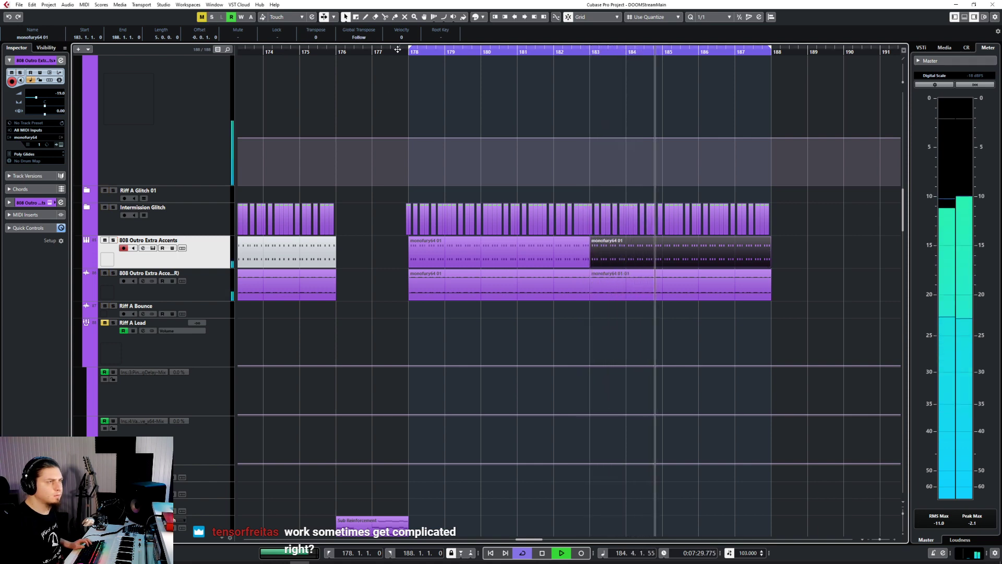
click(398, 49)
click(495, 249)
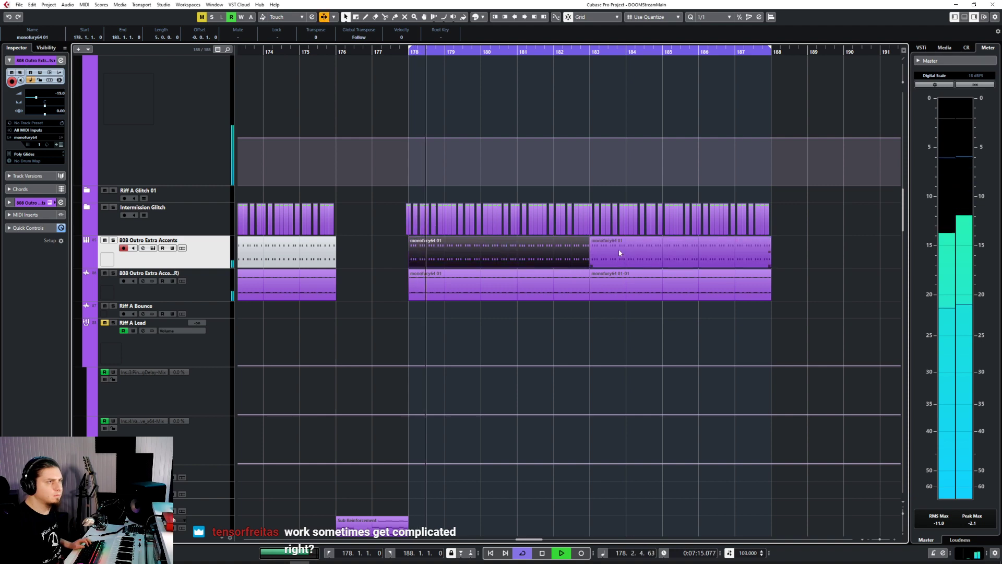
key(space)
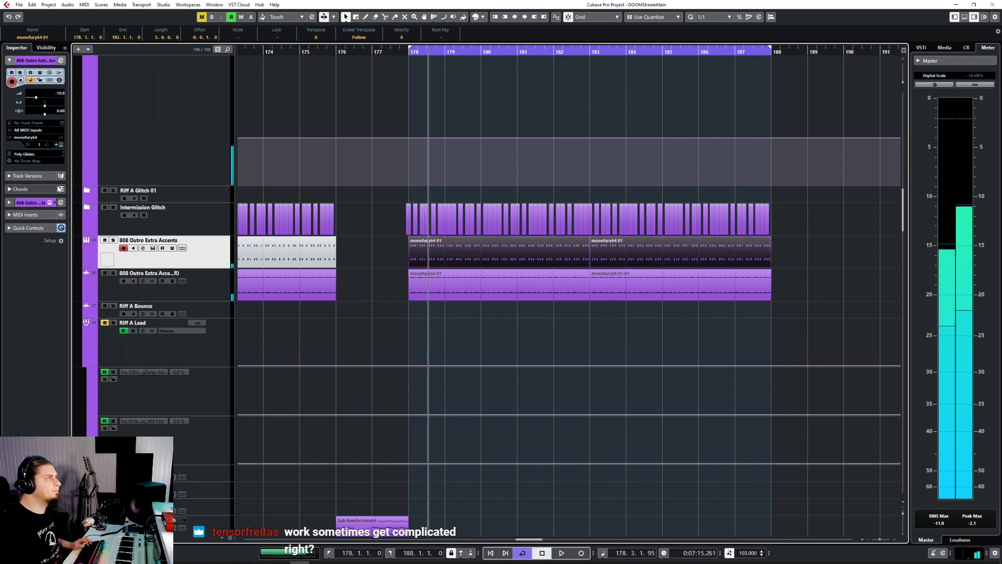
Open the mixer and inspect the SHB-1 insert on the 808 Outro Extra Accents channel.
key(F3)
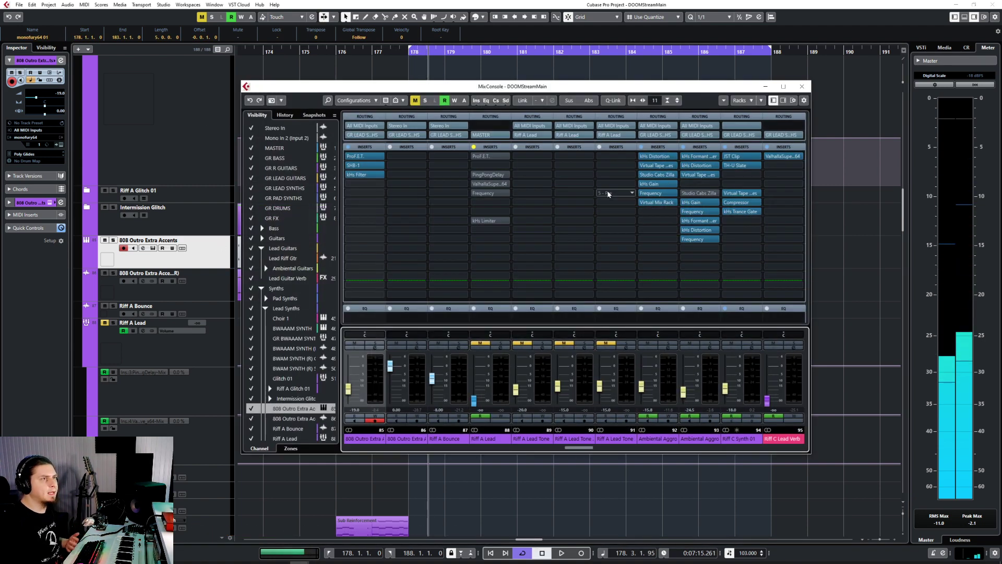
click(355, 166)
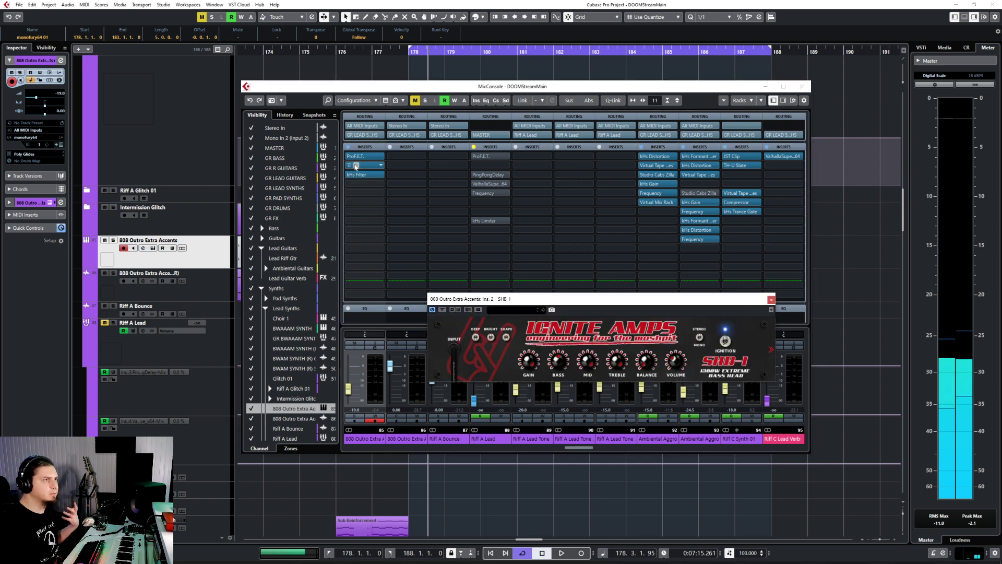
click(770, 300)
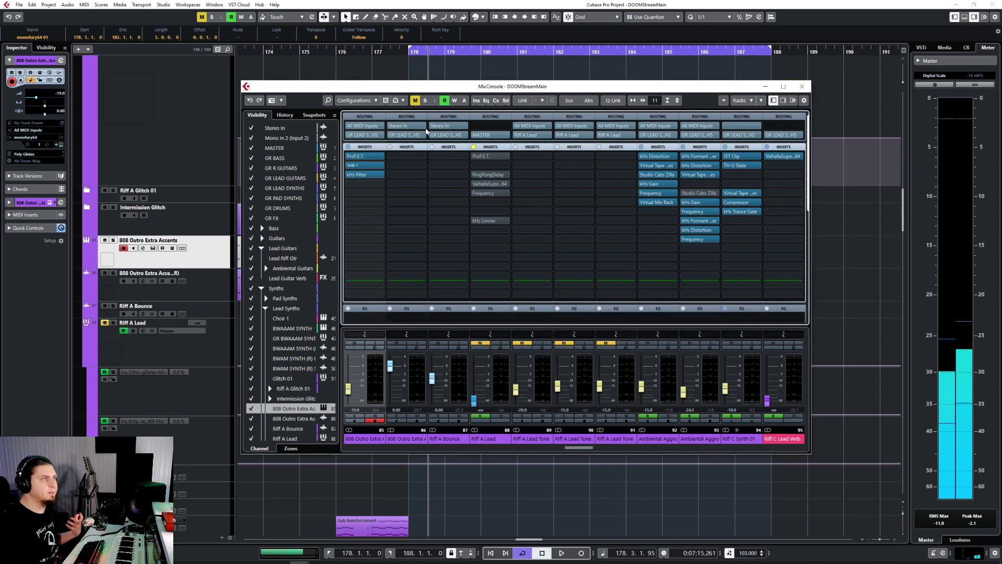
Remove the Prof.E.T. effect from the first insert slot of the 808 Outro Extra Accents channel.
click(381, 165)
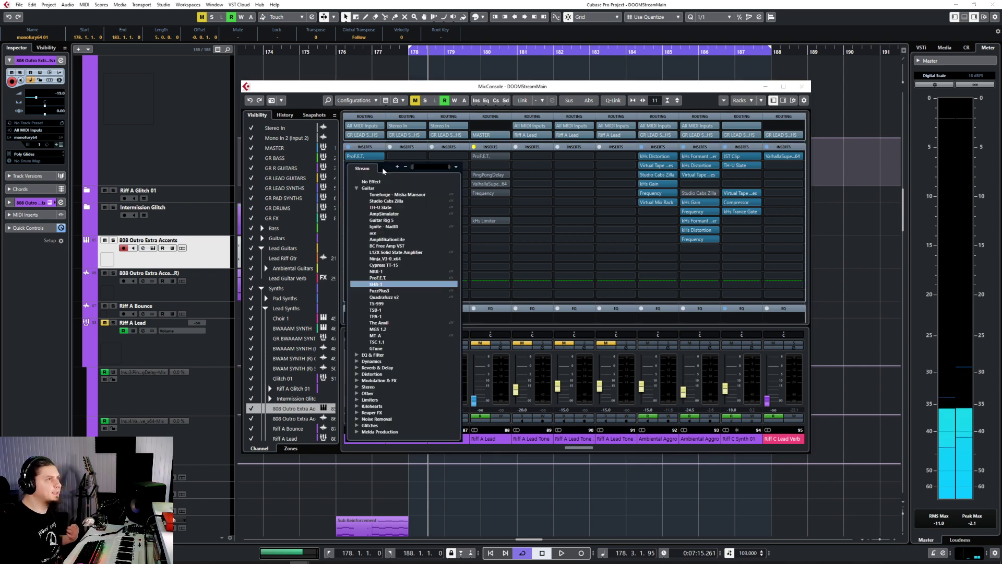
click(377, 158)
click(377, 156)
click(381, 156)
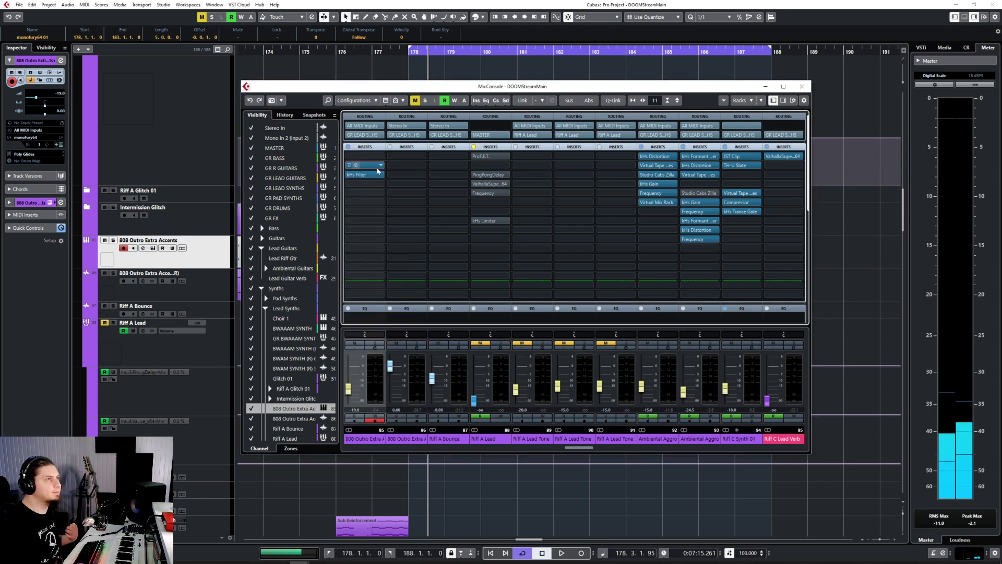
click(377, 167)
click(771, 300)
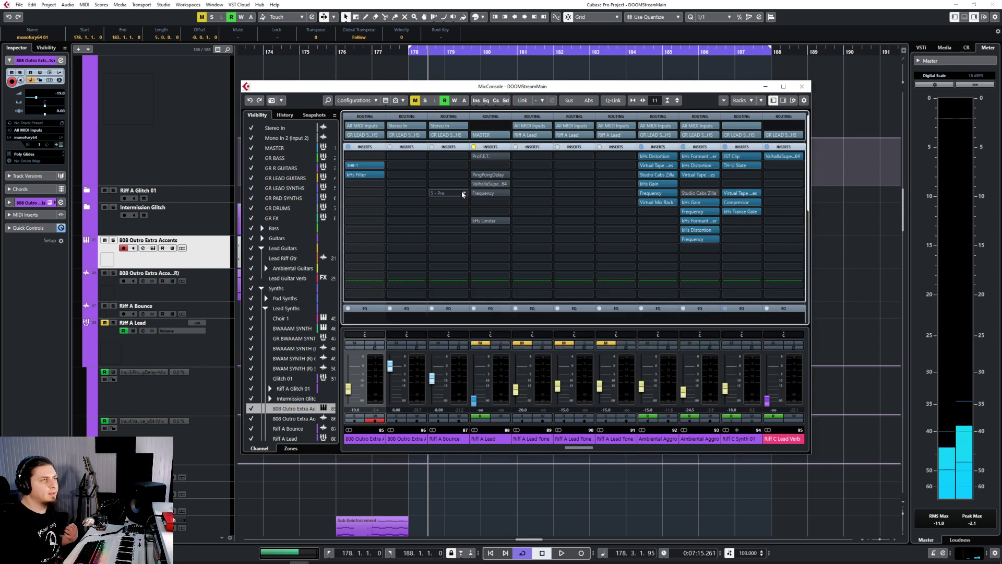
Replace the SHB-1 insert with MGS 1.2 and load the IVGI2 distortion in the first insert slot.
click(381, 166)
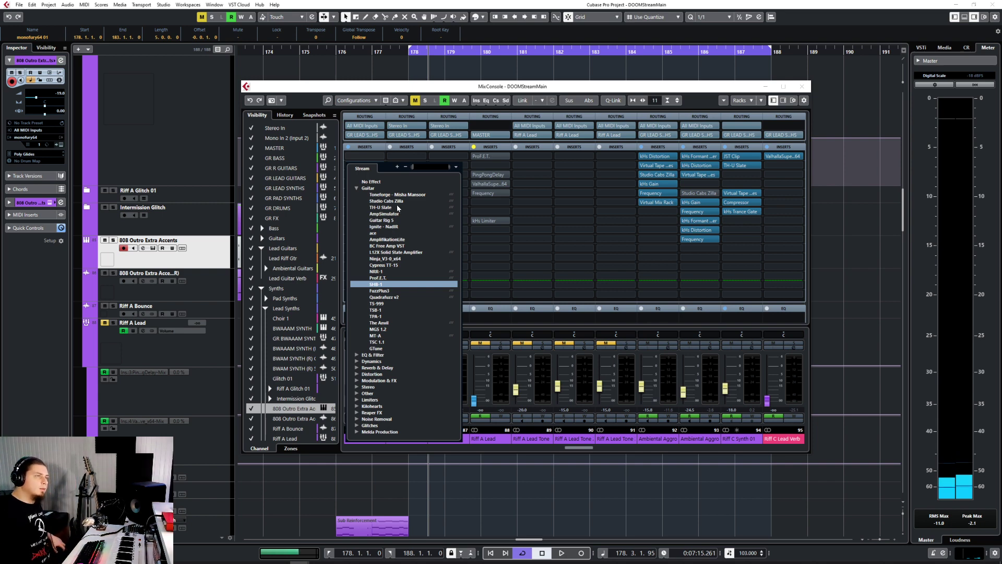
click(383, 329)
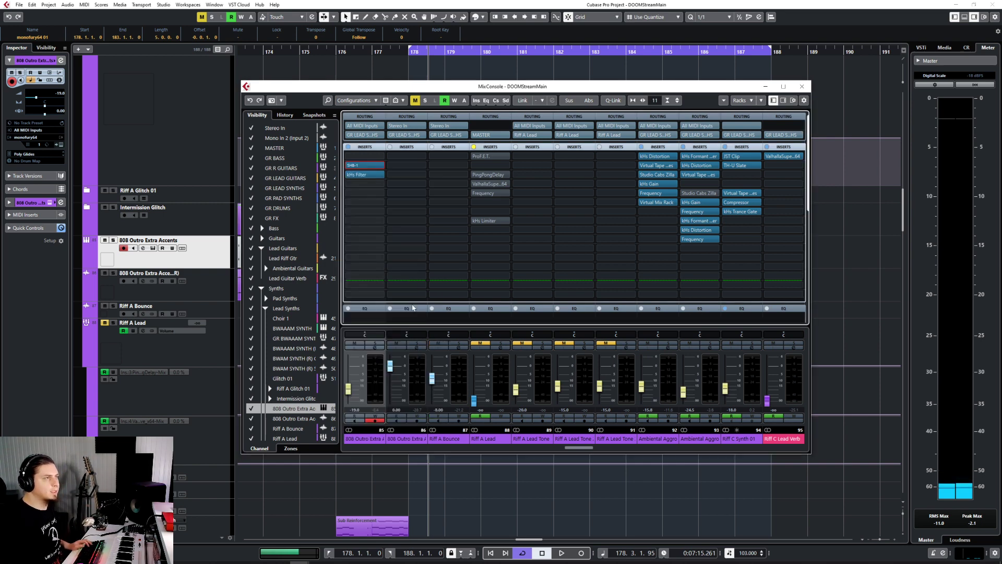
drag(480, 89, 488, 109)
click(375, 183)
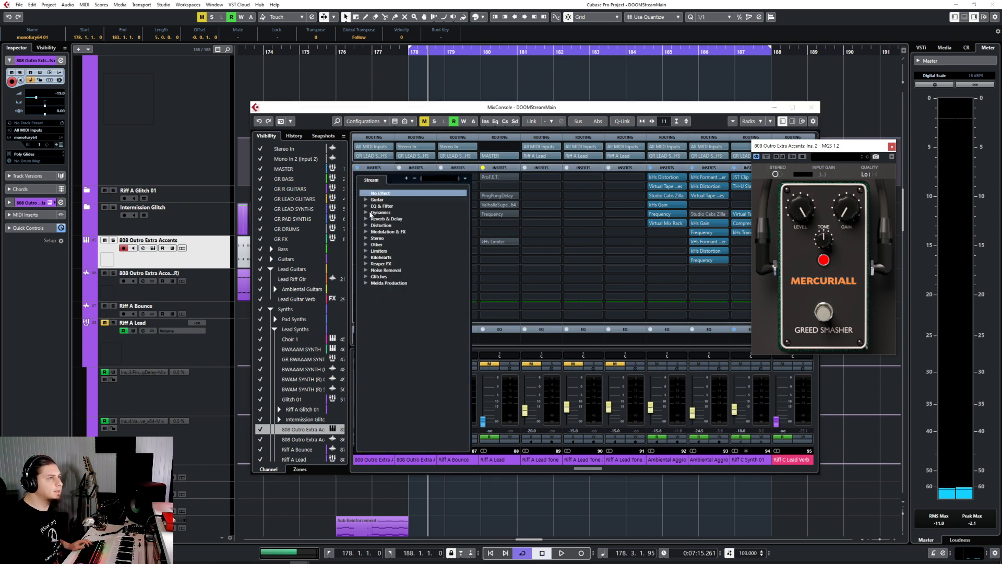
click(366, 225)
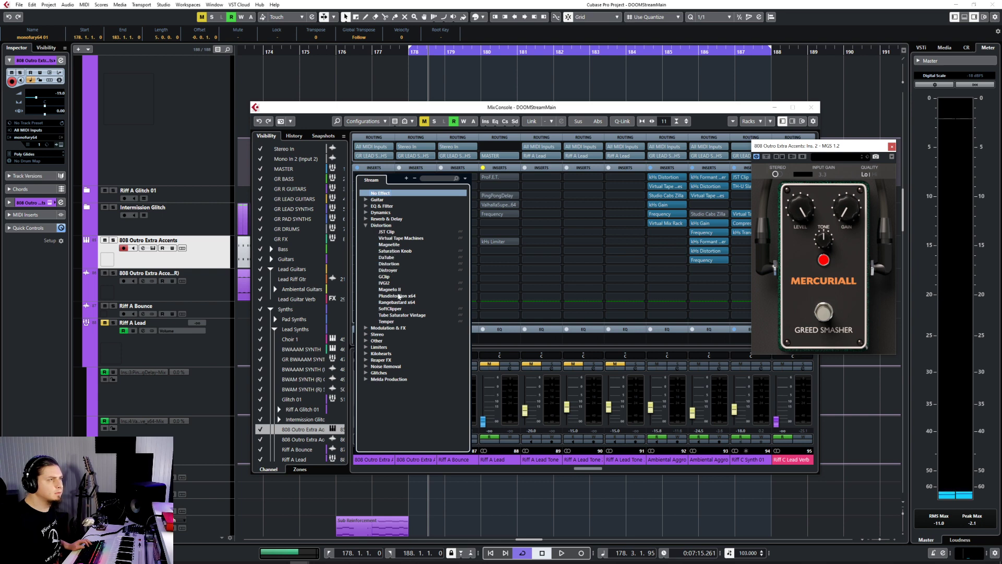
click(385, 282)
Play the loop with the accents track soloed and compare the Greed Smasher pedal switched off and on.
key(space)
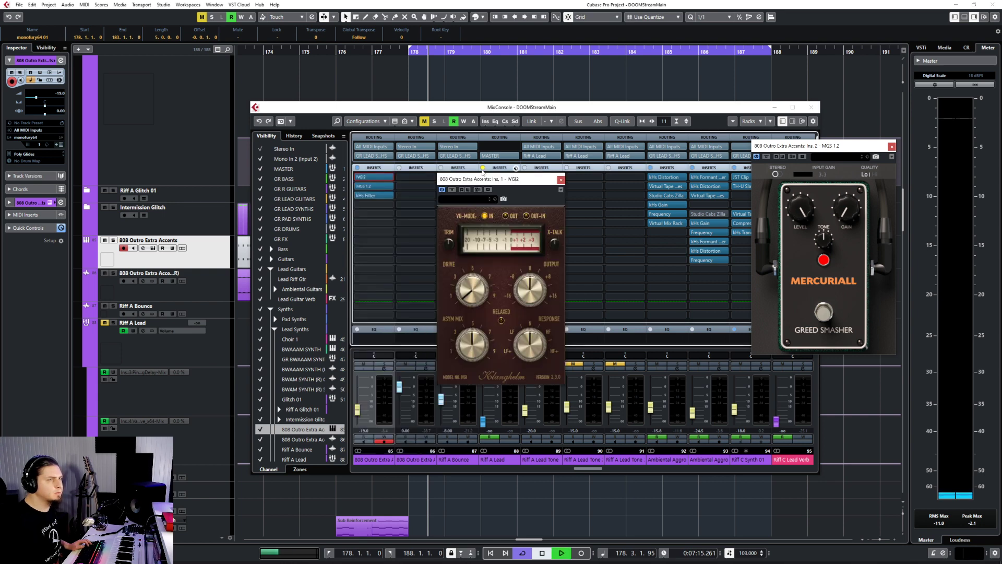
key(s)
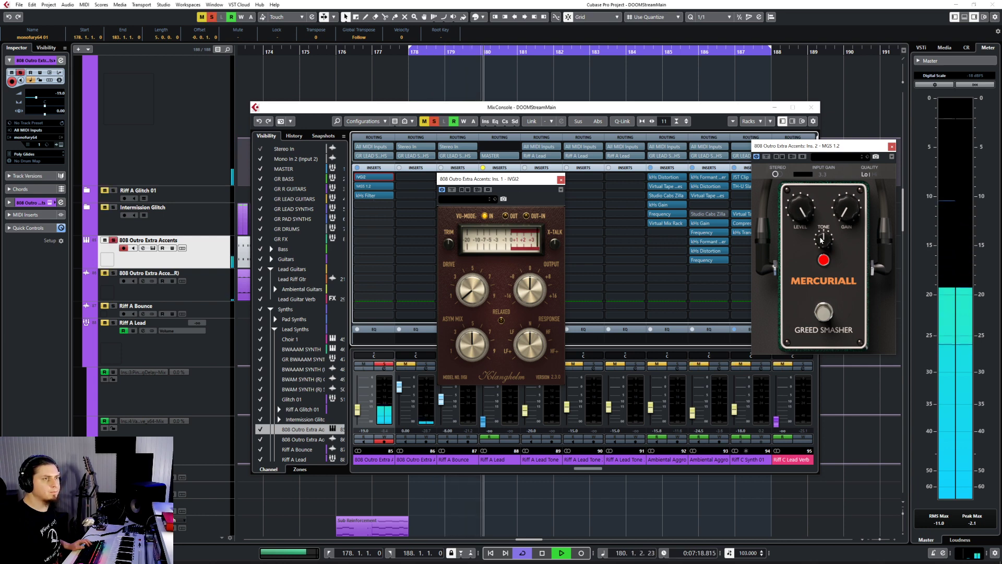
click(823, 310)
click(823, 312)
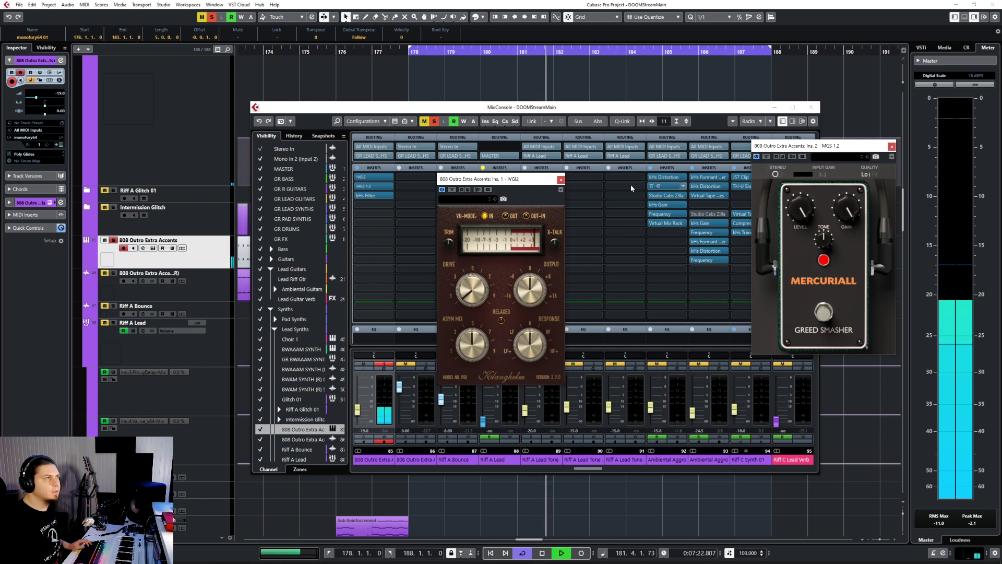
Close the IVGI2 and MGS 1.2 windows, move kHs Filter down to insert slot 4 and stop playback.
click(562, 181)
click(365, 185)
key(space)
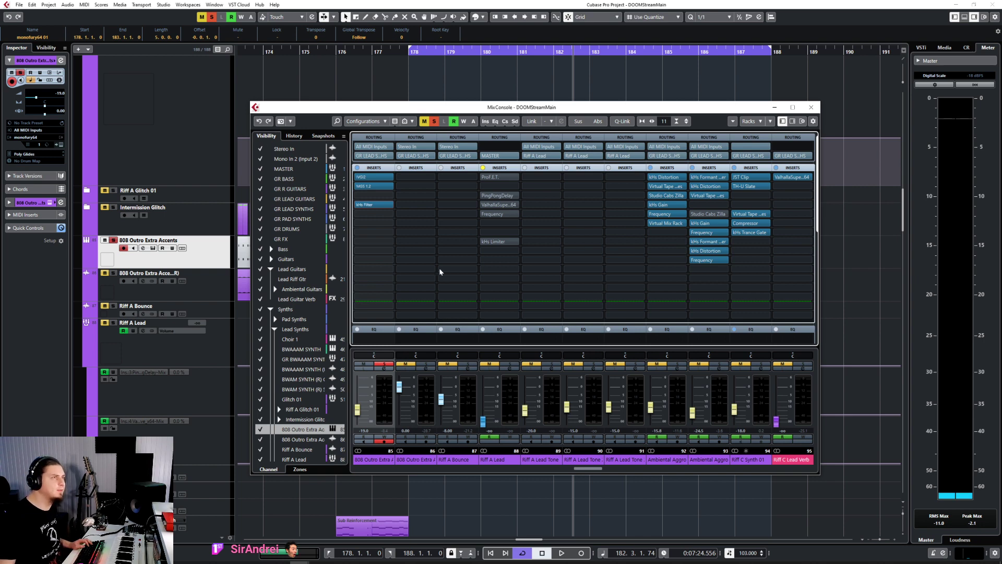
Search the effects for "fuzz" and load FuzzPlus3 in the third insert slot of the accents channel.
click(365, 196)
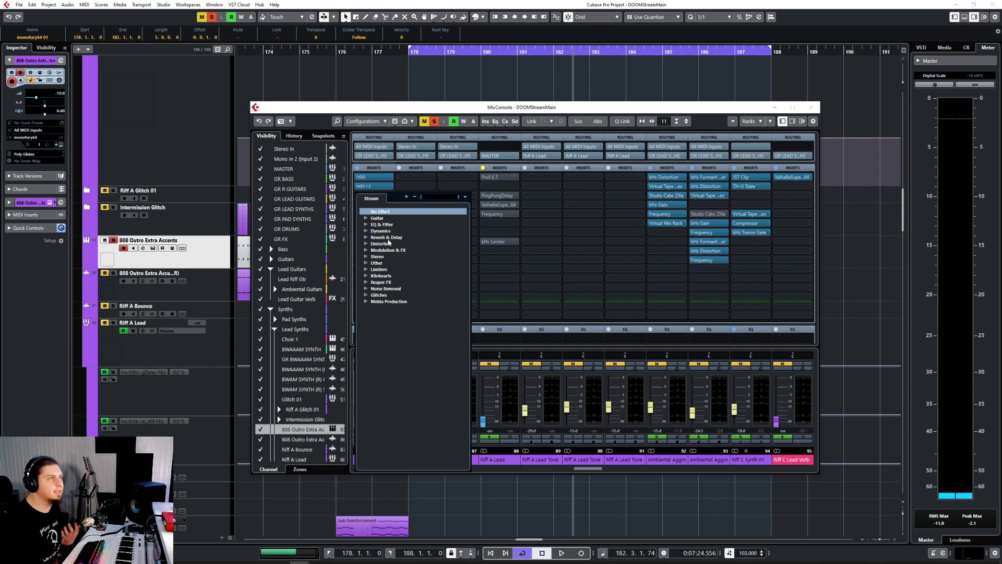
click(367, 218)
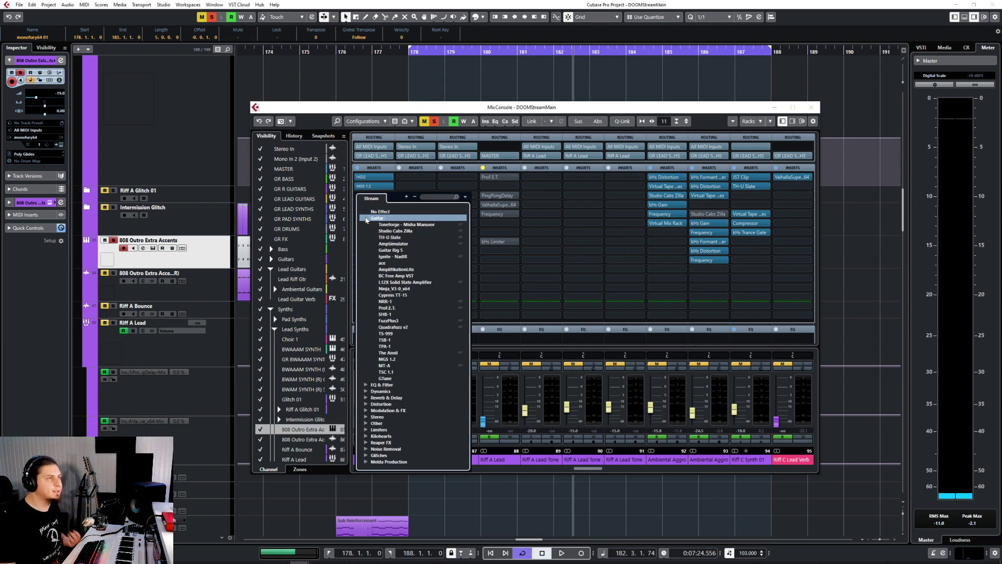
click(366, 219)
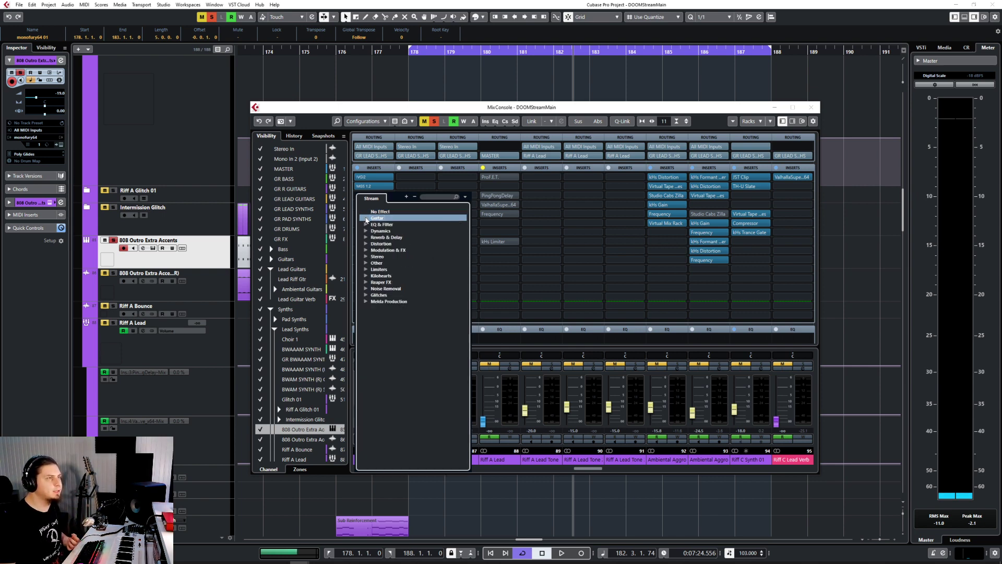
click(439, 198)
text(fuzz)
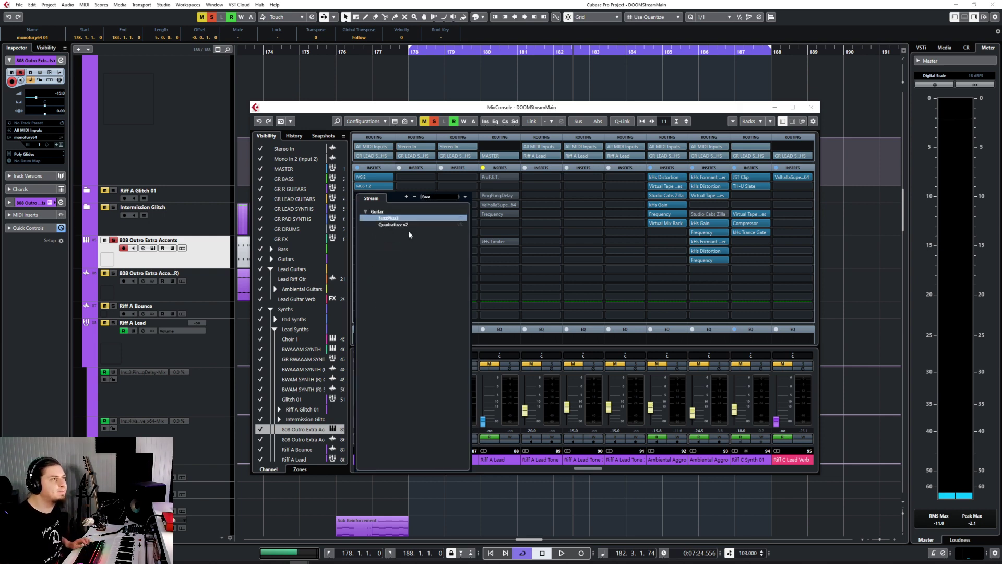
click(397, 218)
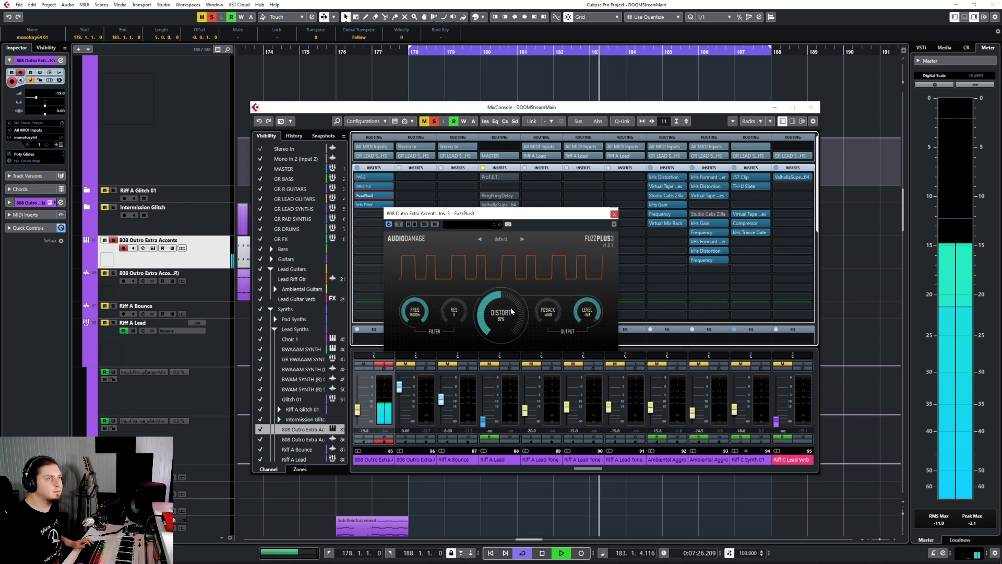
Close the FuzzPlus3 window, move kHs Filter down to insert slot 5 and close the mixer.
click(614, 214)
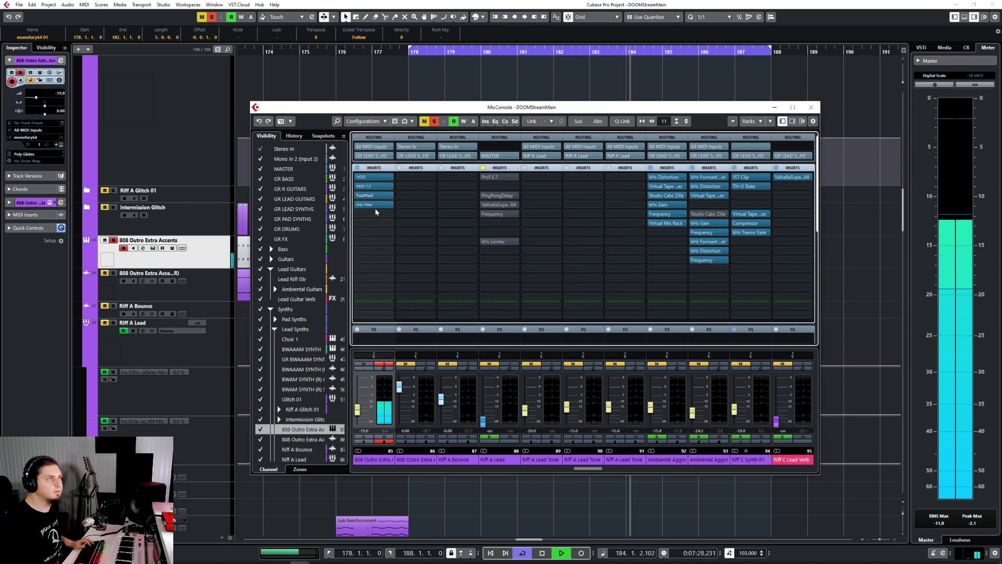
drag(383, 205, 373, 215)
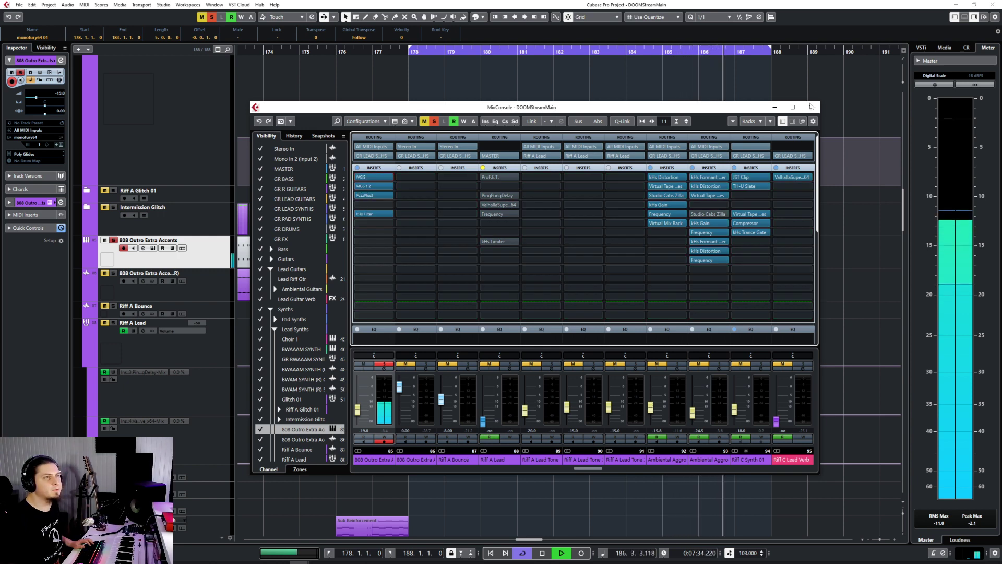
click(810, 107)
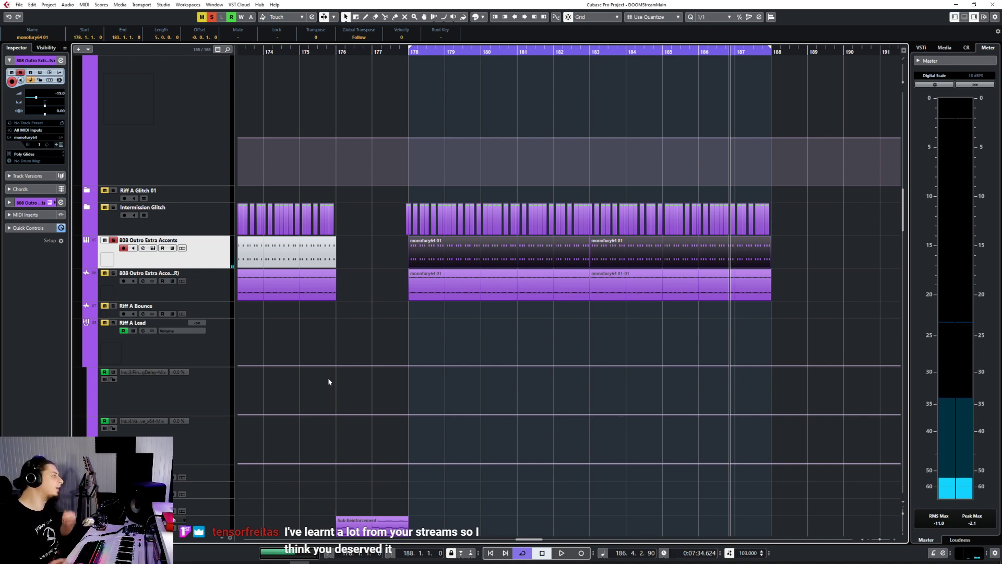
Reopen the Mono/Fury synth and step through its programs to 14 Fat for Sequencing during loop playback.
click(60, 144)
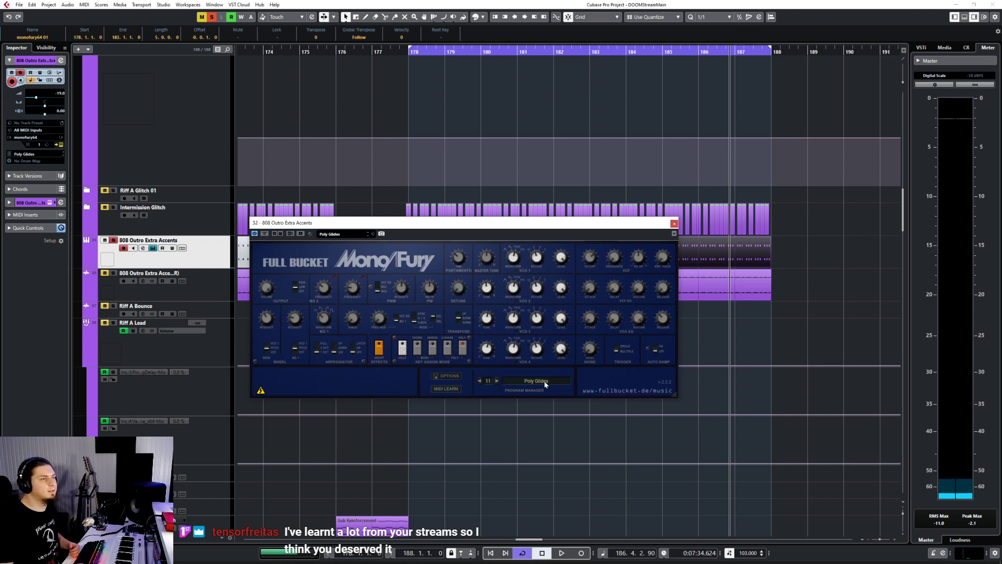
click(497, 380)
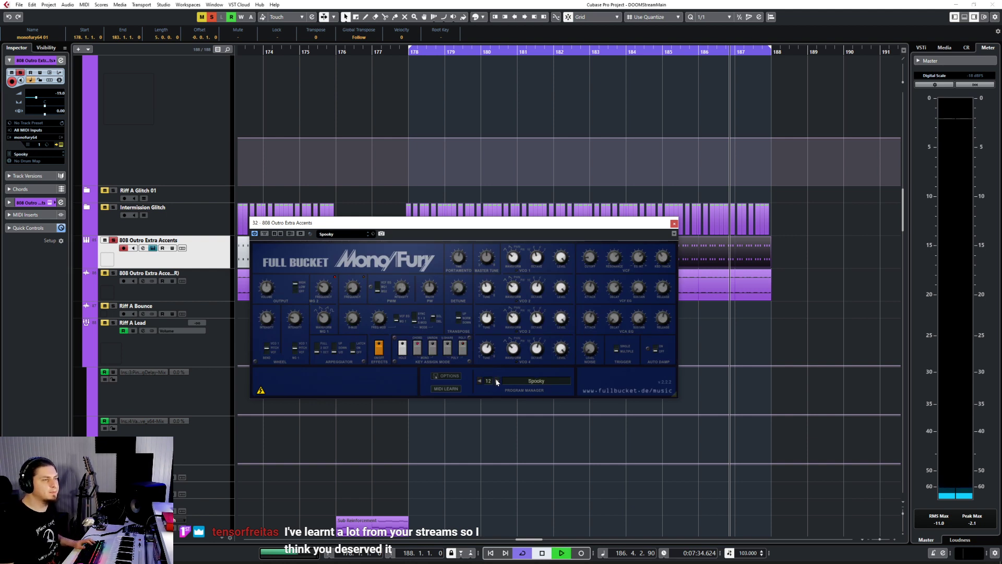
click(497, 381)
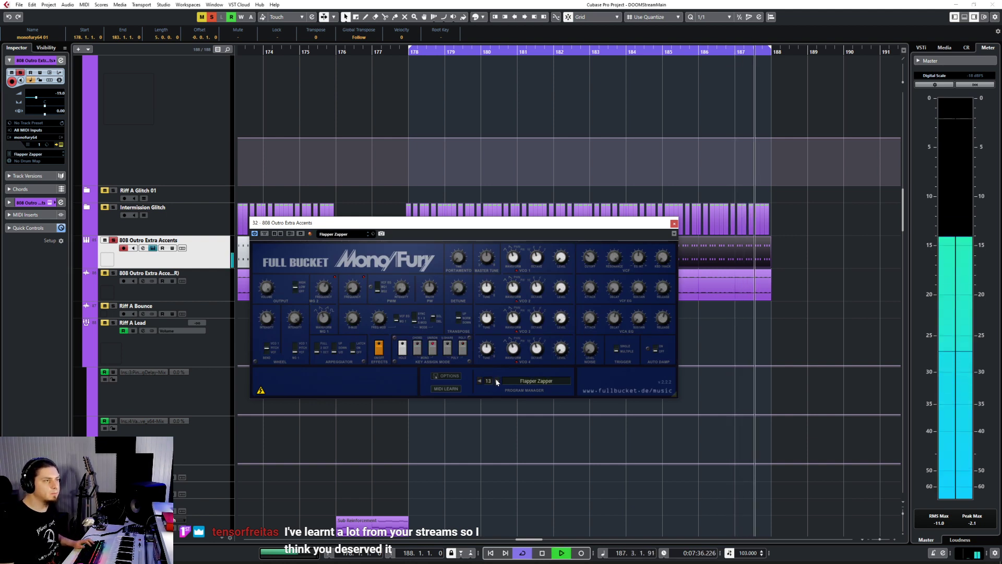
click(496, 380)
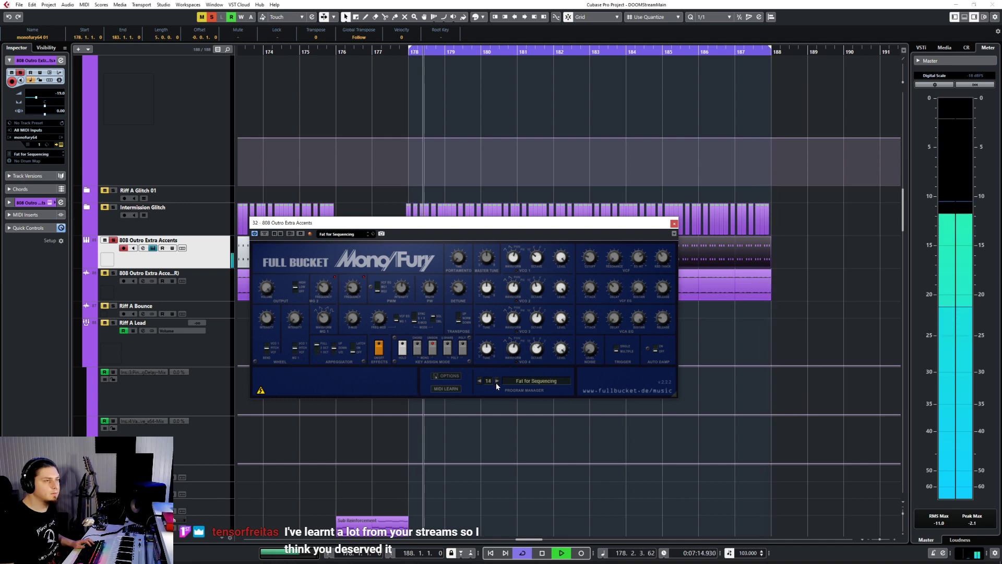
Close the Mono/Fury window, unsolo the accents track and audition the loop in the full mix.
click(539, 257)
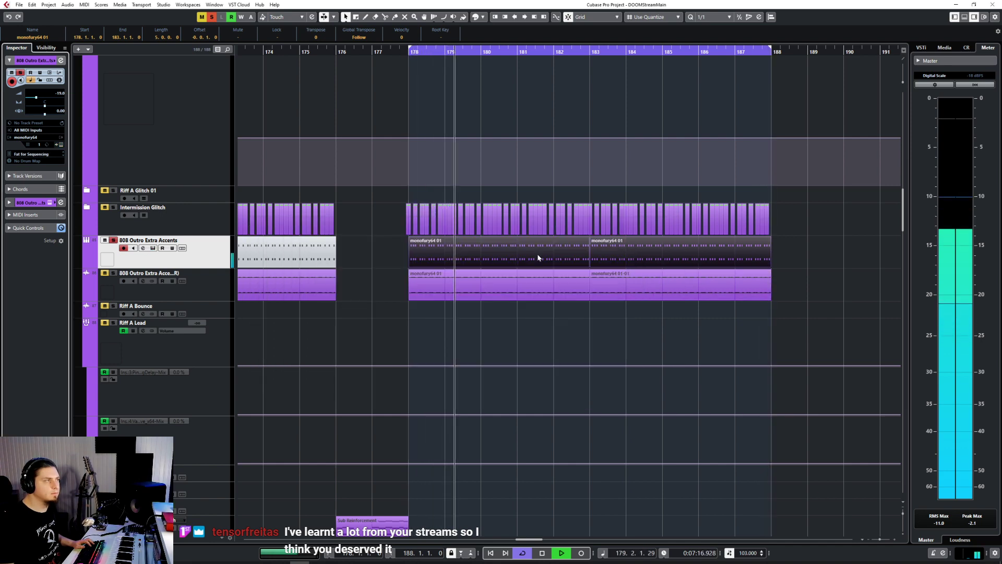
key(s)
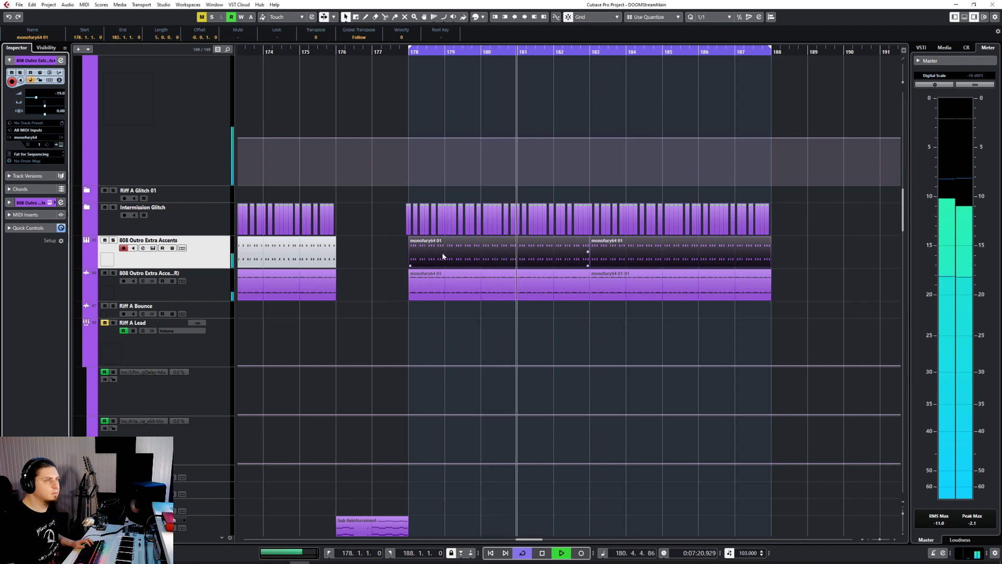
key(space)
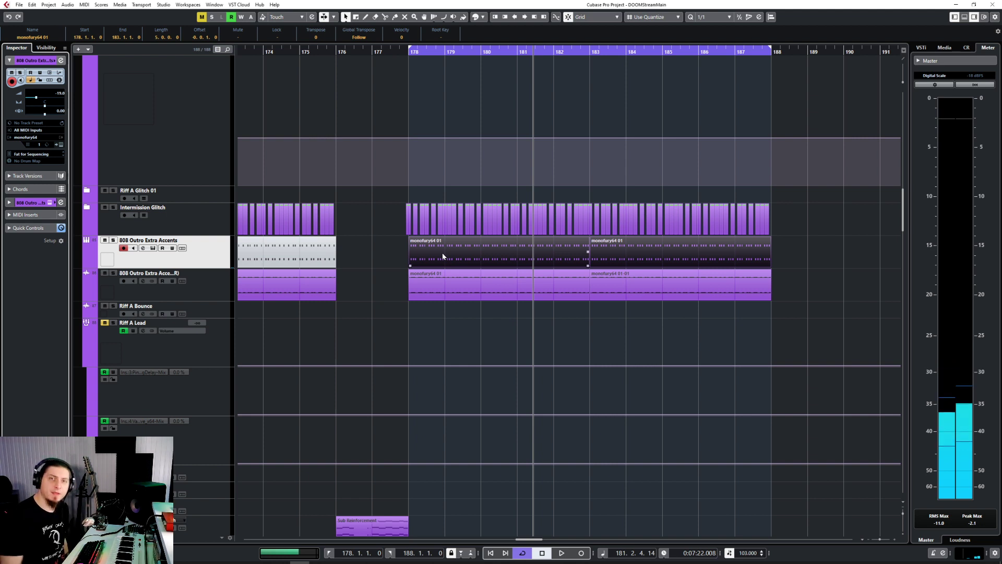
key(space)
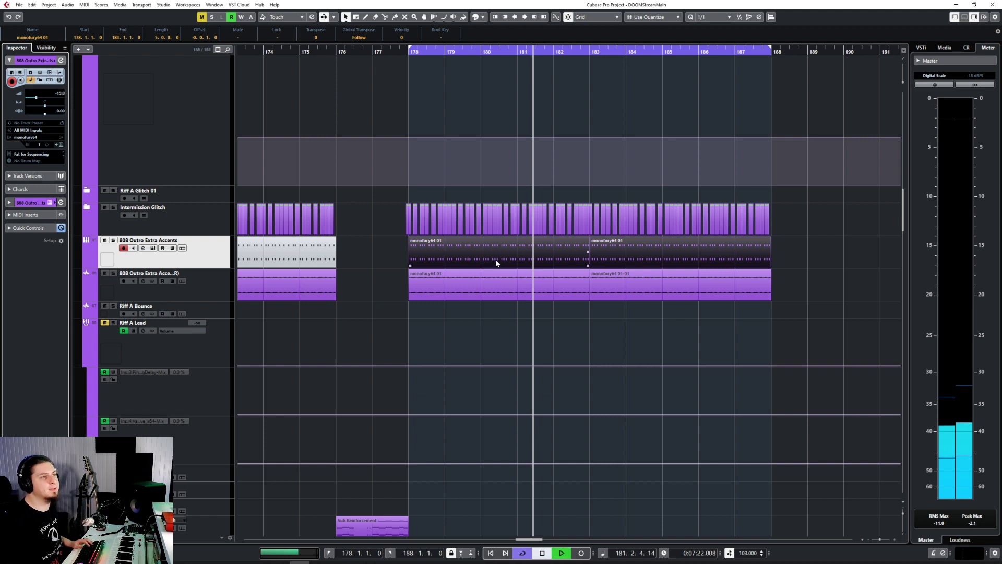
click(632, 255)
click(620, 312)
key(space)
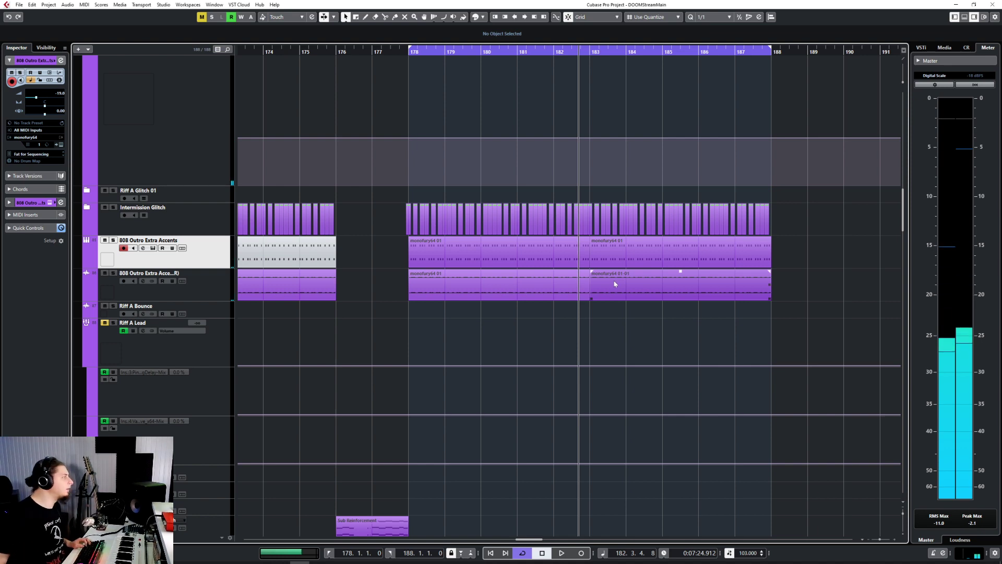
click(523, 255)
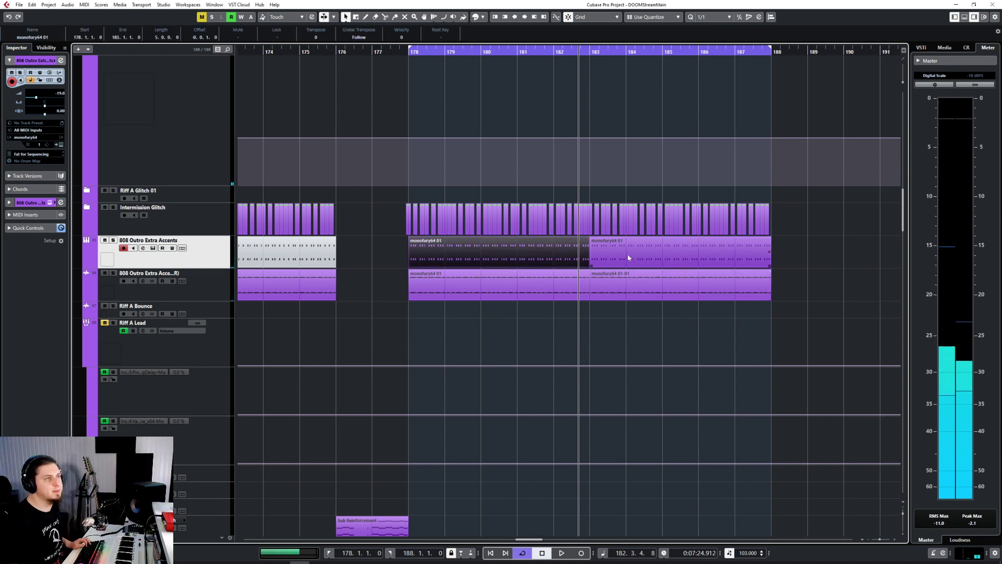
scroll(626, 255, down, 1)
scroll(624, 255, up, 3)
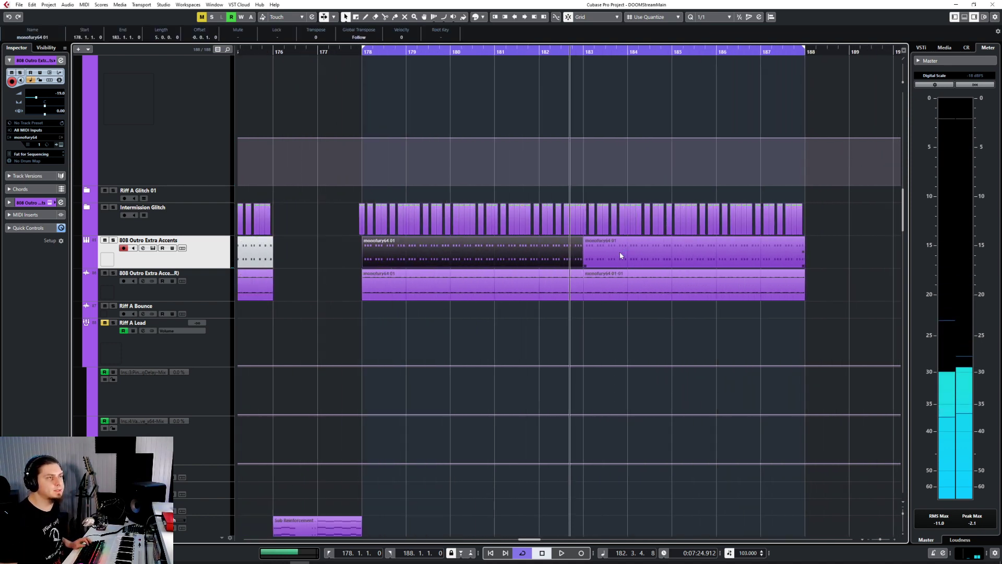
scroll(621, 255, down, 2)
shift+click(608, 257)
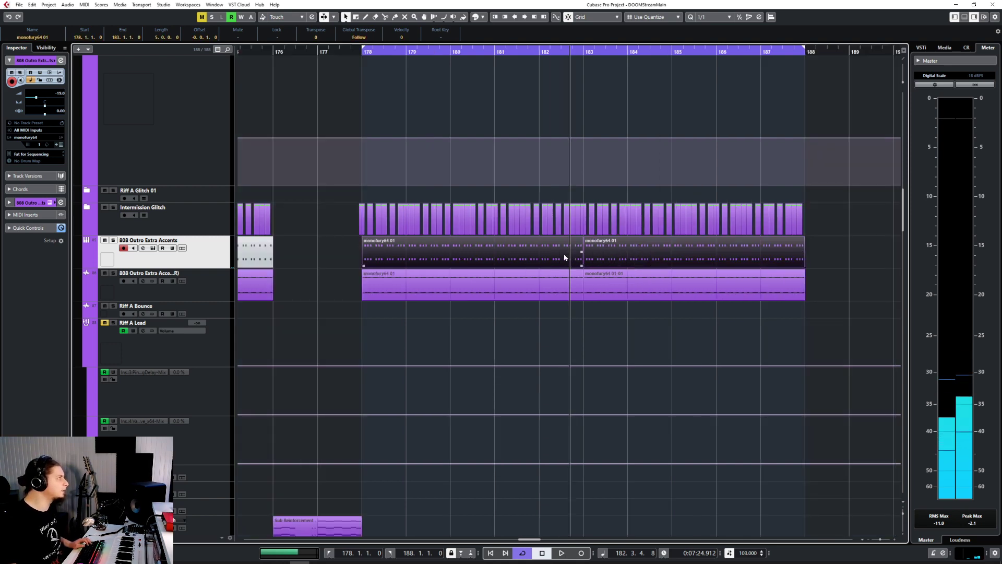
click(604, 257)
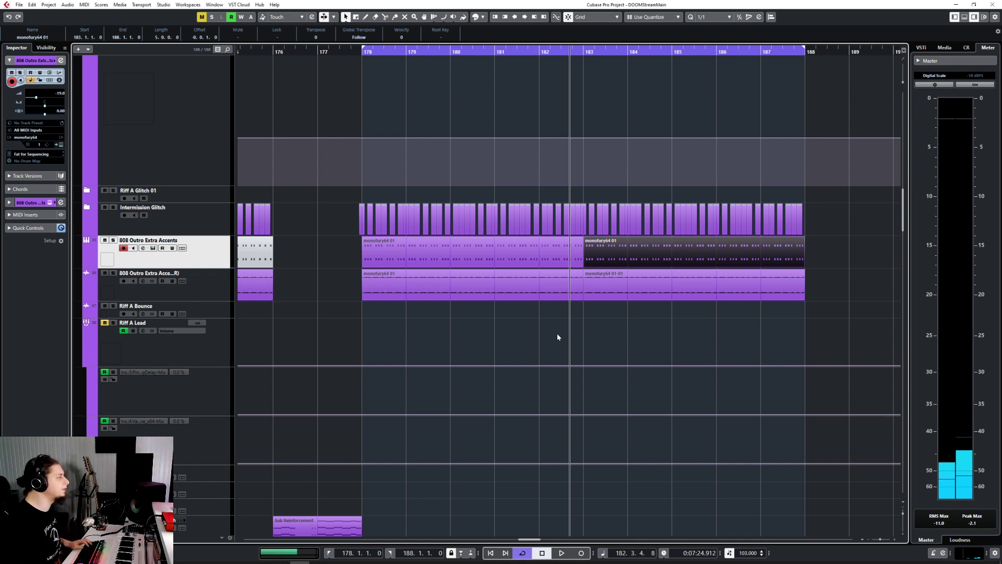
click(450, 253)
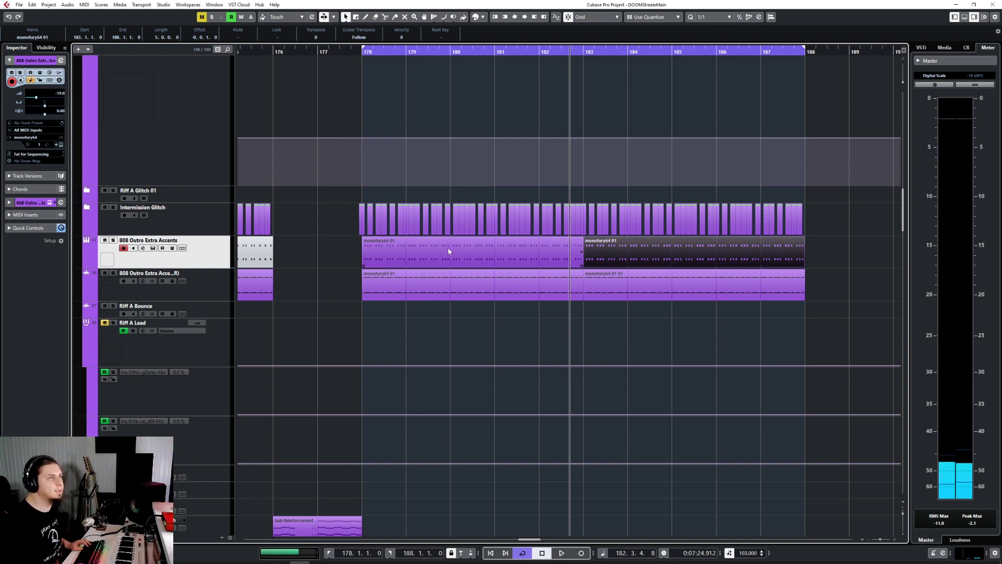
shift+click(665, 260)
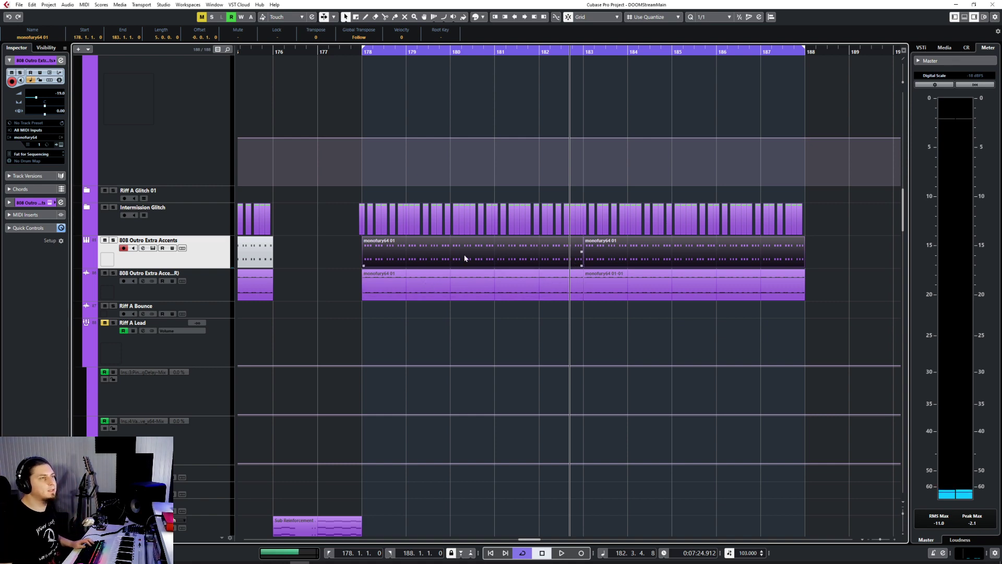
Delete the accents MIDI part at bar 183 and open the bar 178 part for note editing with quantize set to 1/32.
click(422, 247)
double_click(484, 249)
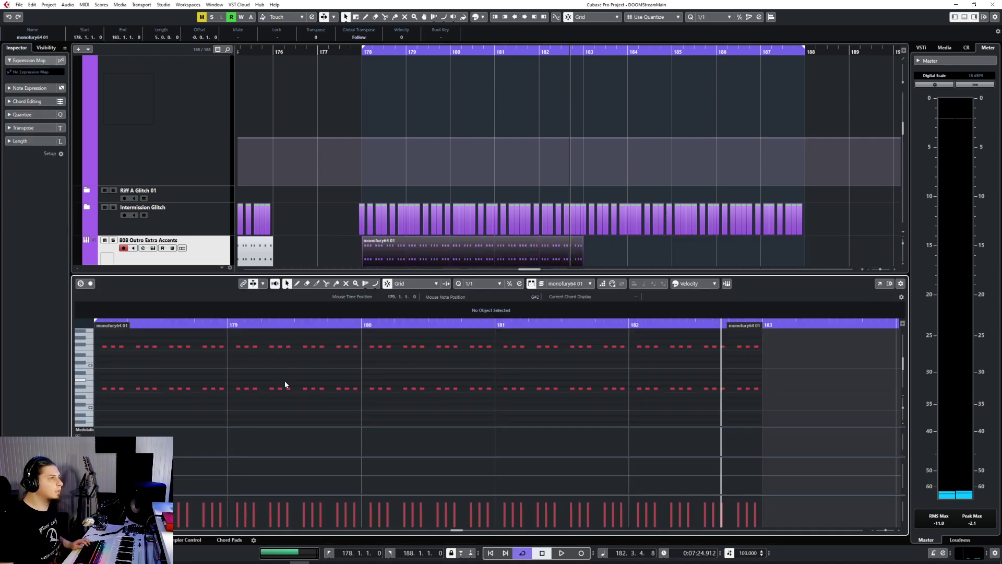
click(476, 283)
click(487, 330)
scroll(364, 365, left, 5)
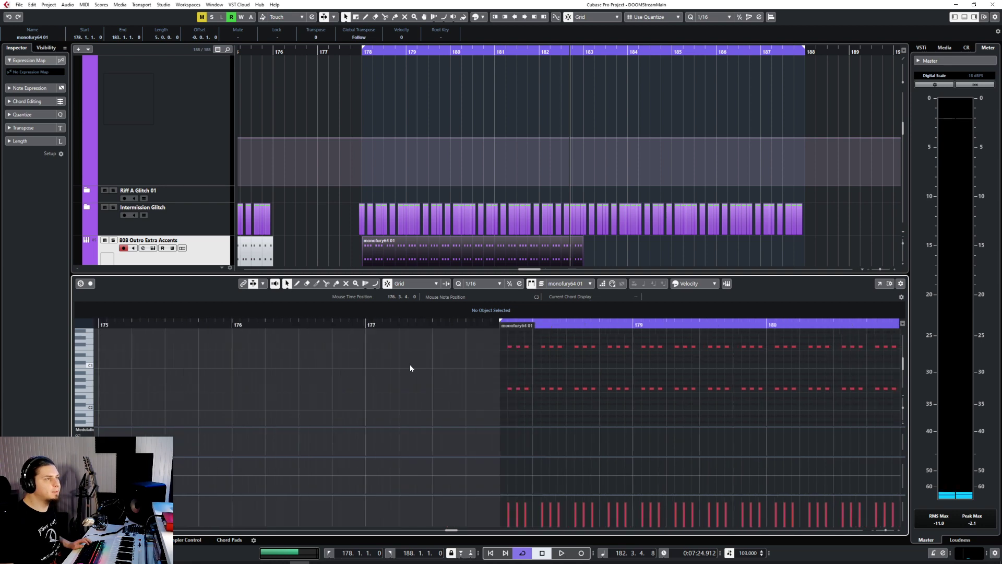
click(497, 281)
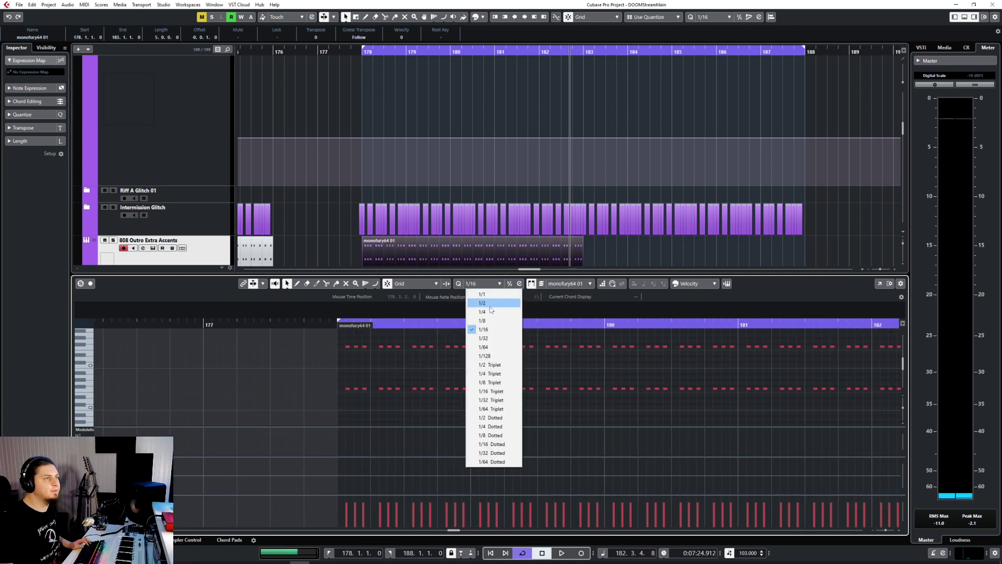
click(490, 337)
key(h)
key(h)
scroll(241, 357, left, 3)
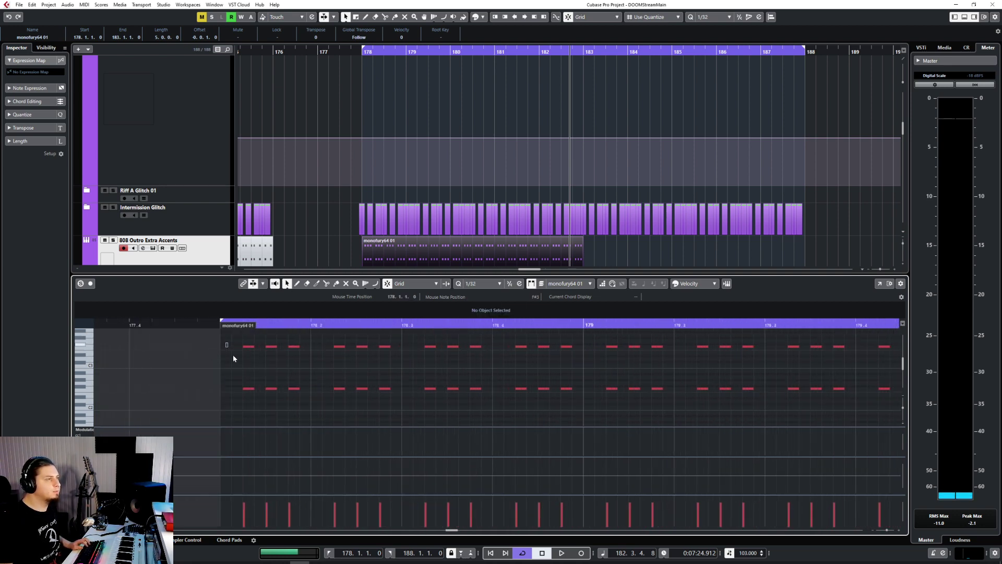
Copy the first octave note pair and paste it at the start of each of the four beats in bar 178.
drag(229, 339, 256, 404)
click(220, 326)
key(ctrl+v)
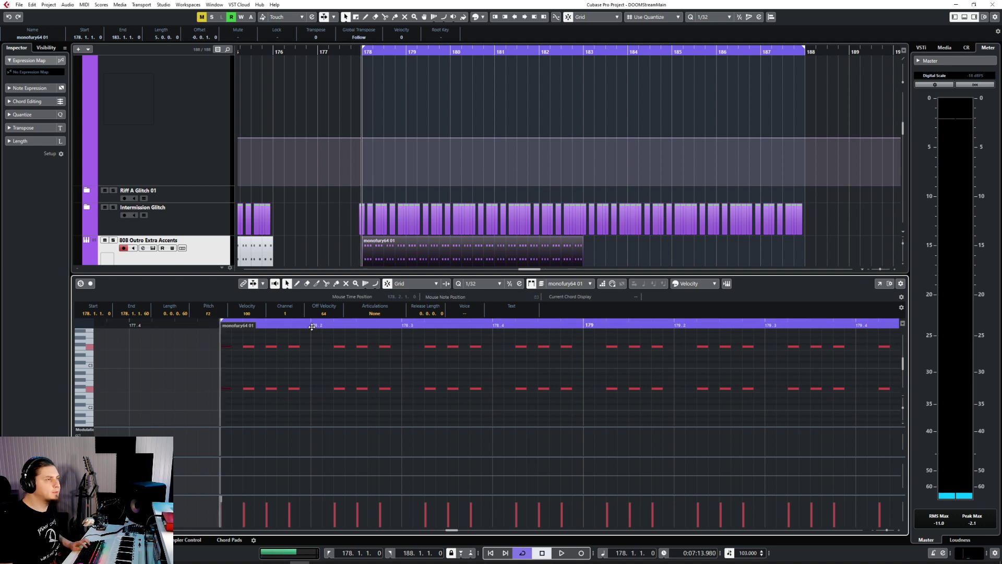
click(313, 325)
key(ctrl+v)
click(402, 324)
key(ctrl+v)
click(493, 325)
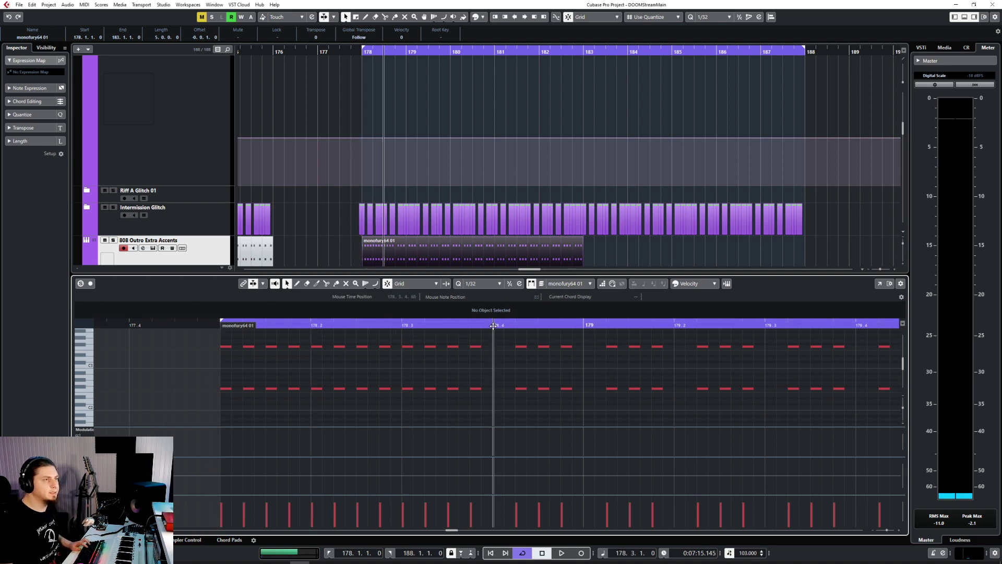
key(ctrl+v)
Paste the same note pair at the start of each of the four beats in bar 179.
click(585, 325)
key(ctrl+v)
click(674, 325)
key(ctrl+v)
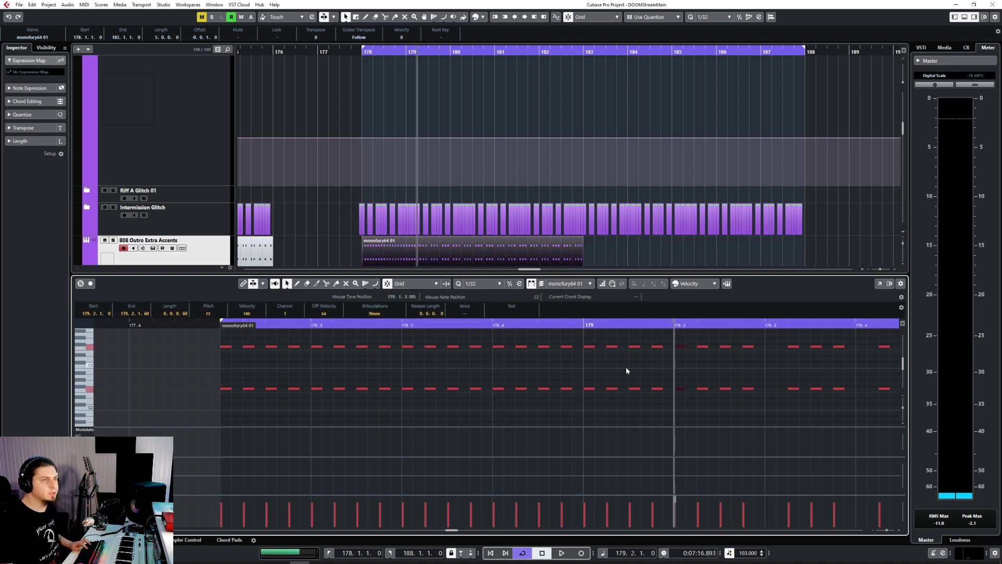
key(g)
key(g)
scroll(440, 332, left, 3)
click(414, 322)
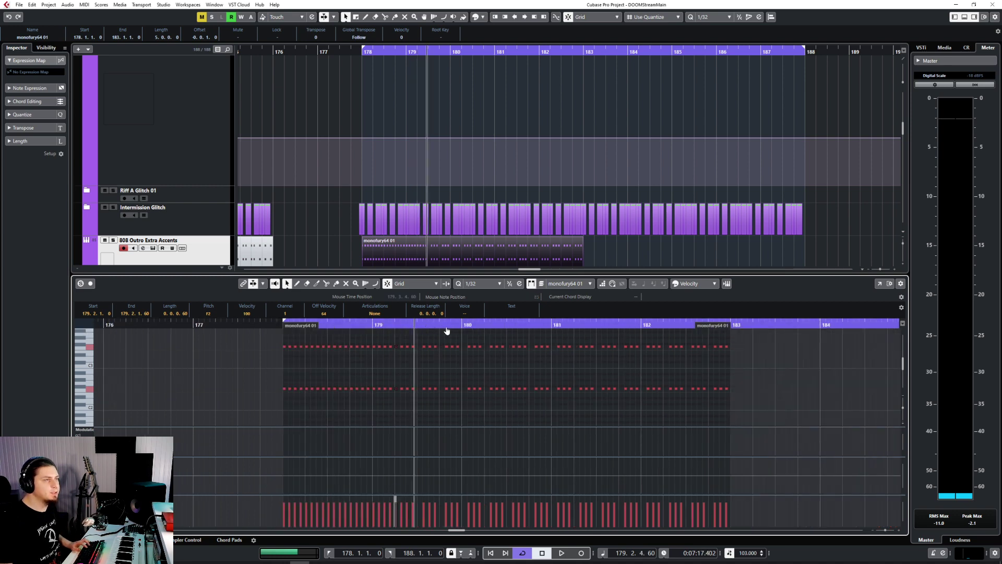
key(ctrl+v)
click(440, 325)
key(ctrl+v)
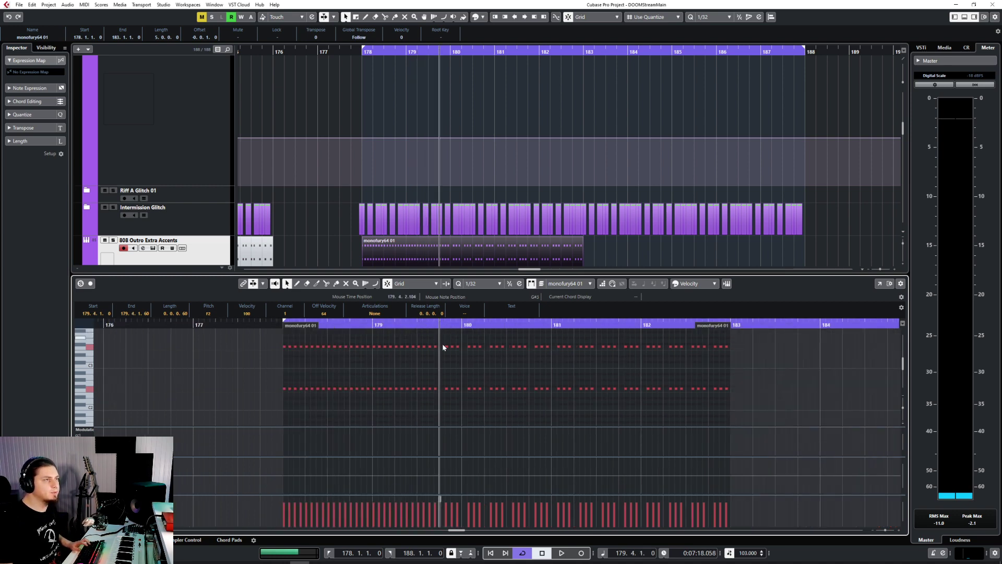
Delete the old notes from bar 180 to the end of the part and paste the two-bar pattern from bars 178–179 at bar 180.
drag(277, 332, 462, 409)
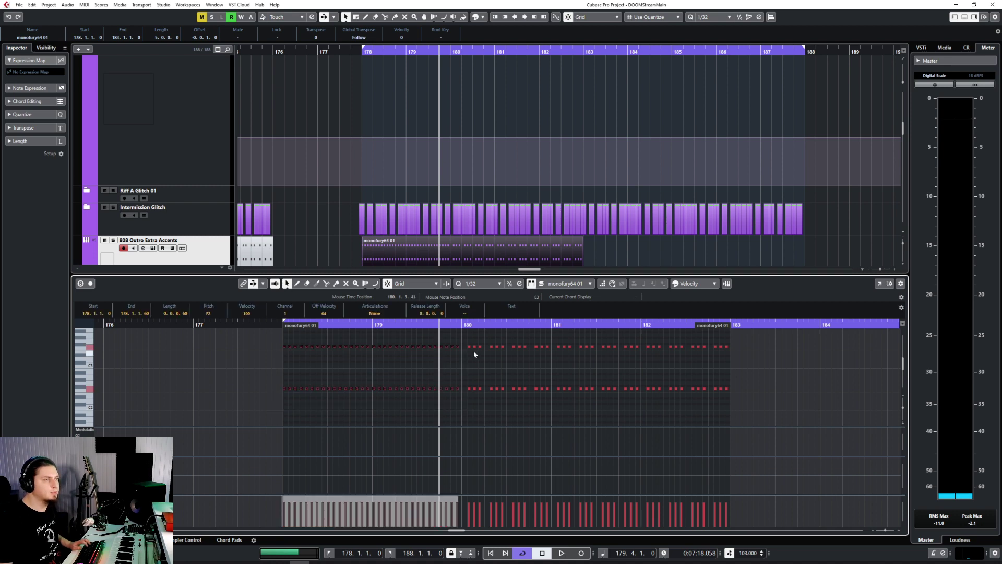
drag(465, 337, 731, 410)
key(Delete)
click(461, 322)
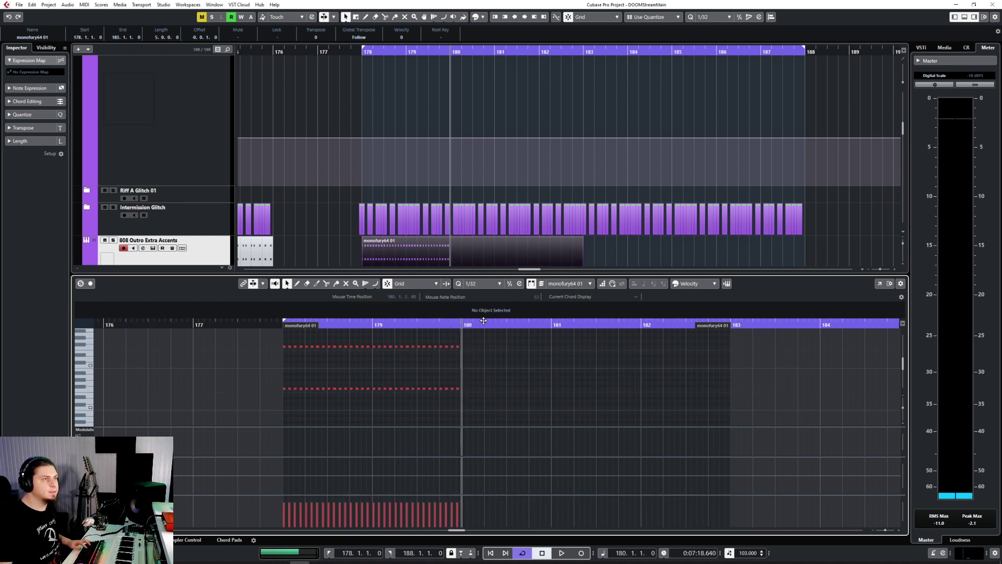
key(ctrl+v)
Copy the notes of bar 181 into bar 182 and close the note editor.
drag(556, 335, 713, 426)
key(ctrl+c)
click(641, 323)
key(ctrl+v)
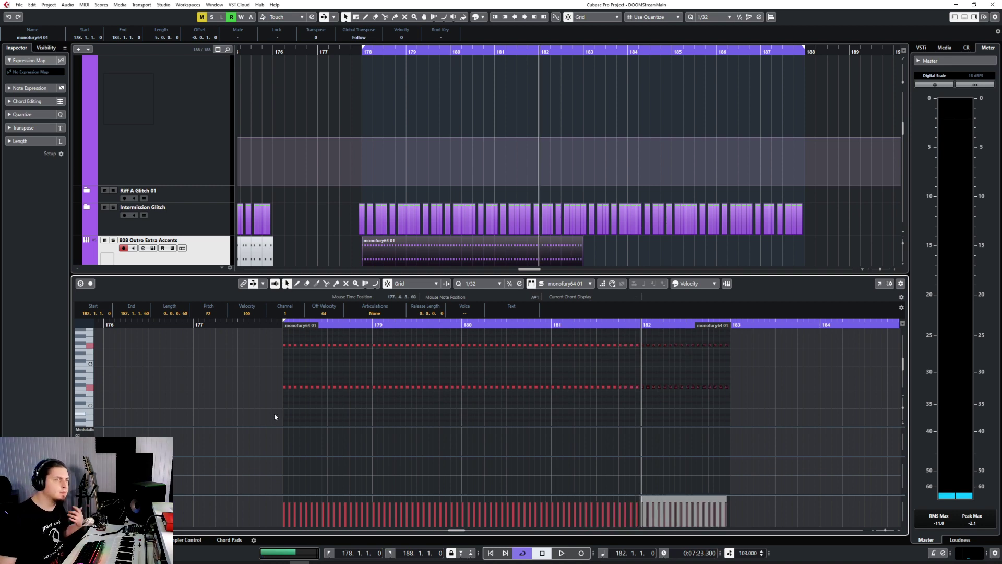
key(Return)
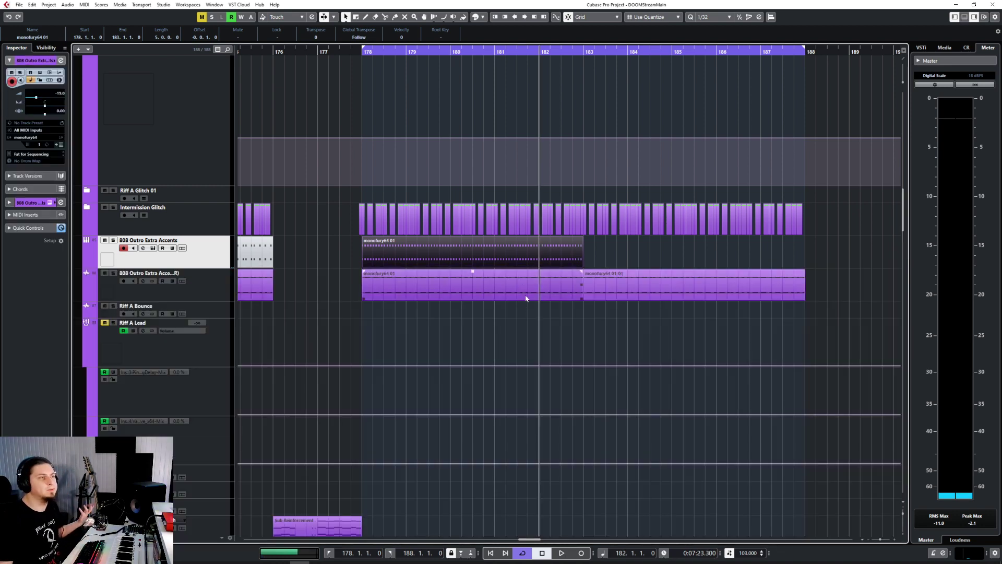
Set the project quantize to 1/1 and duplicate the edited accents part to bar 183.
click(712, 17)
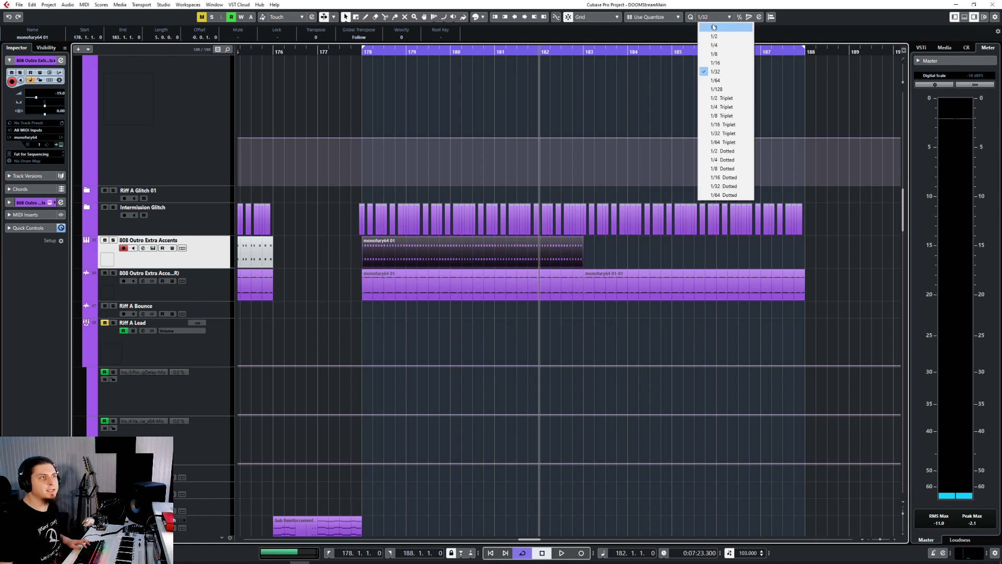
click(705, 23)
click(582, 52)
key(ctrl+d)
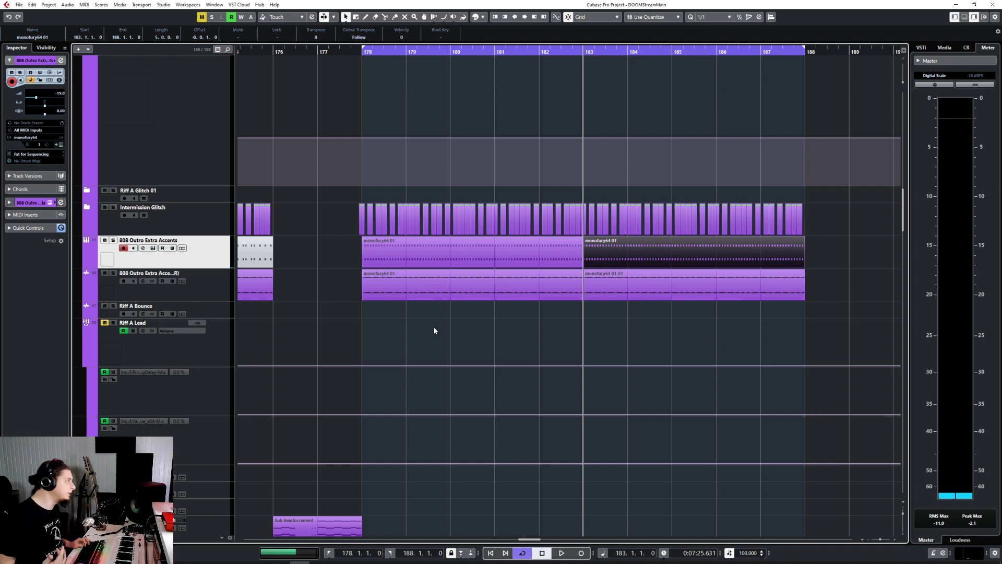
Audition the loop from bar 178 and transpose all notes of the first accents part down one octave.
click(358, 48)
key(space)
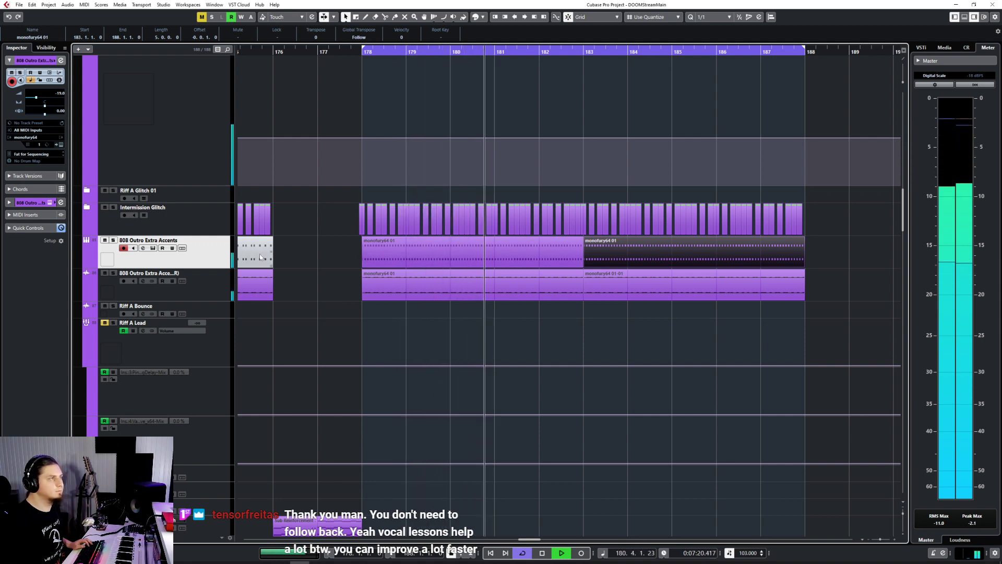
key(space)
click(456, 256)
double_click(456, 258)
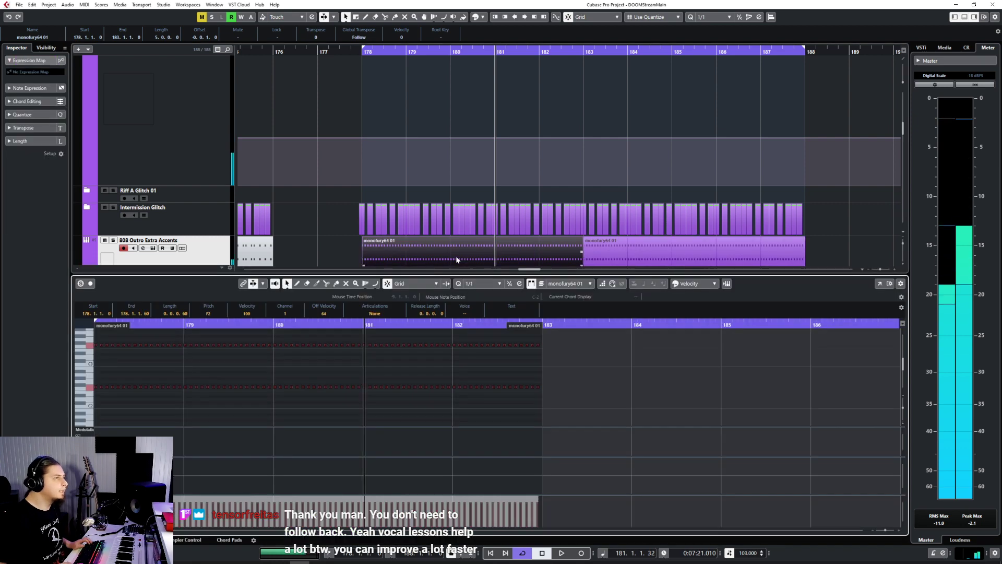
key(shift+Down)
key(space)
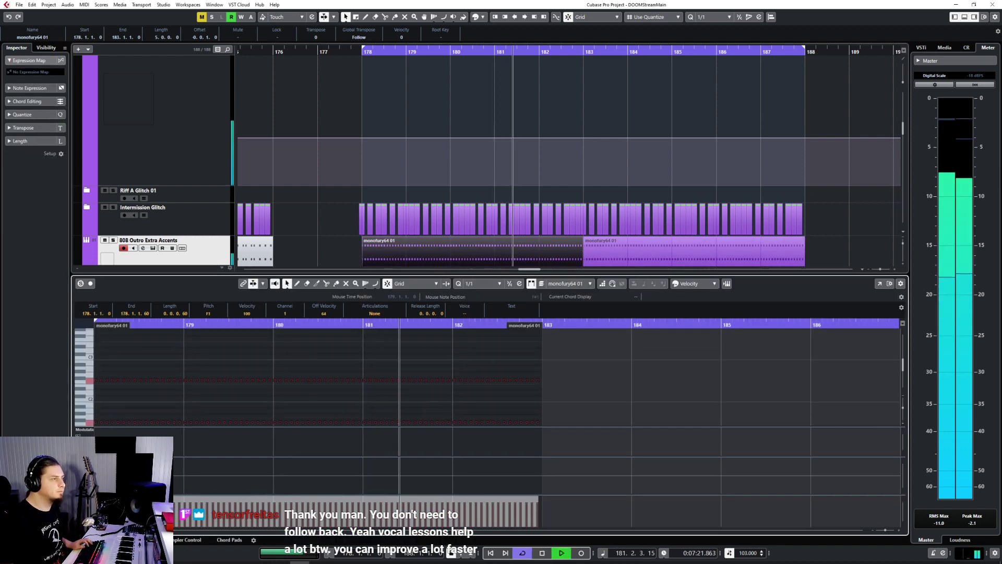
key(Return)
Replace the accents part at bar 183 with a duplicate of the transposed first part and stop playback.
click(594, 255)
key(Delete)
click(557, 252)
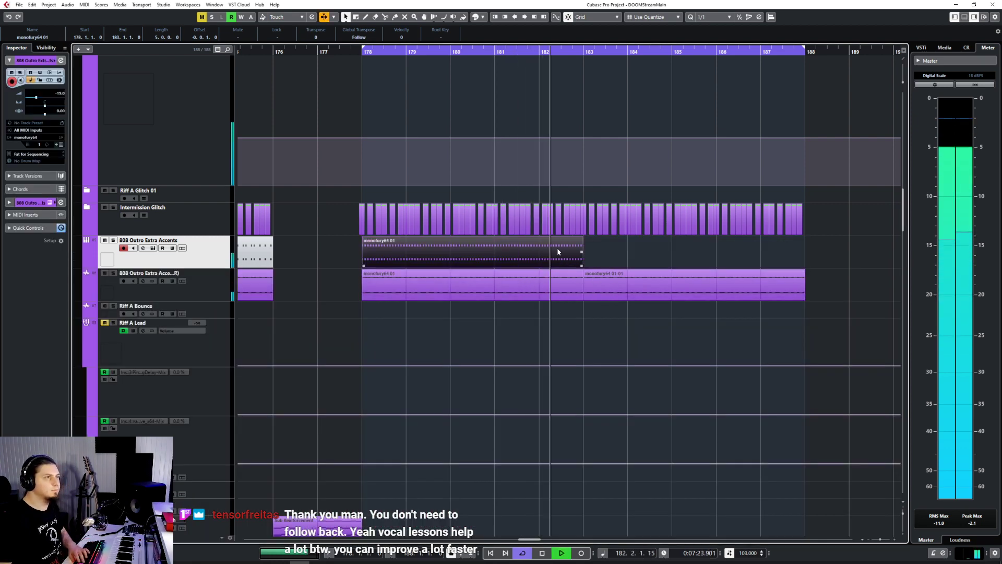
key(ctrl+d)
key(space)
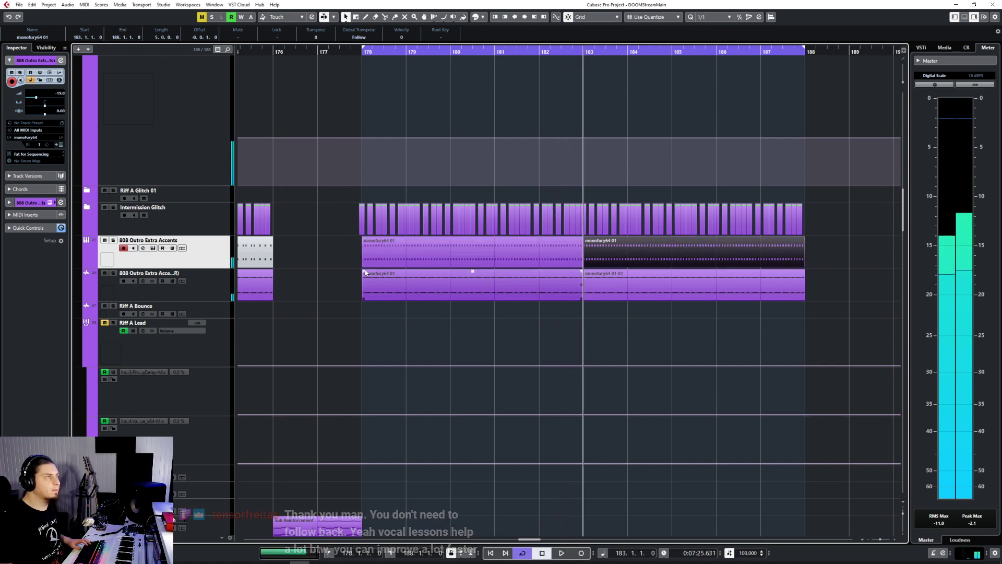
click(367, 256)
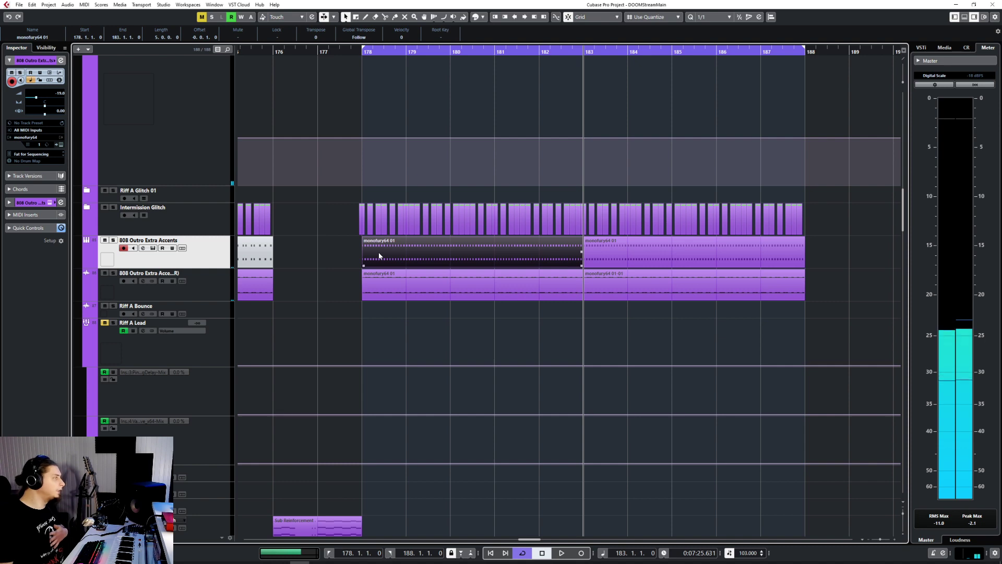
click(188, 266)
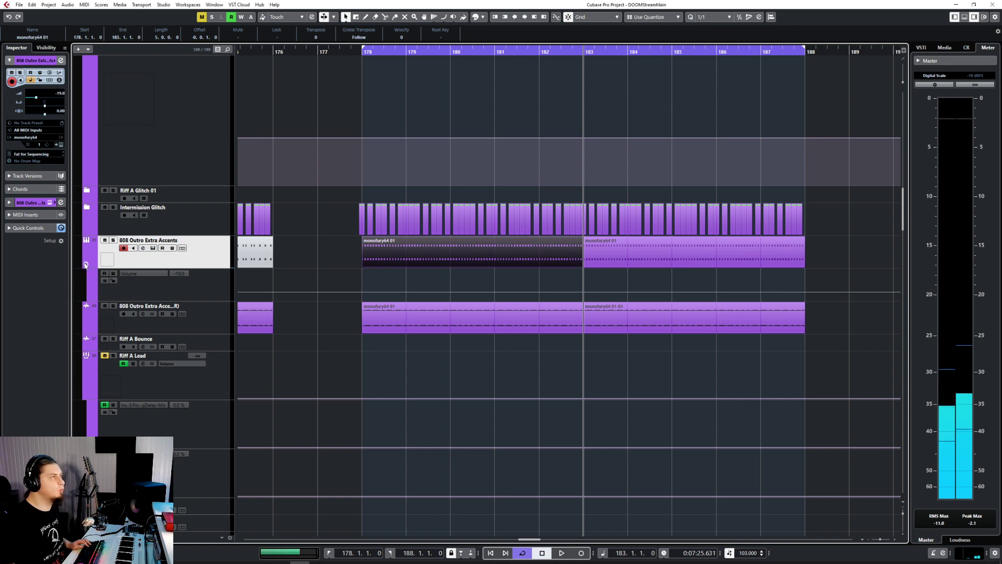
click(86, 264)
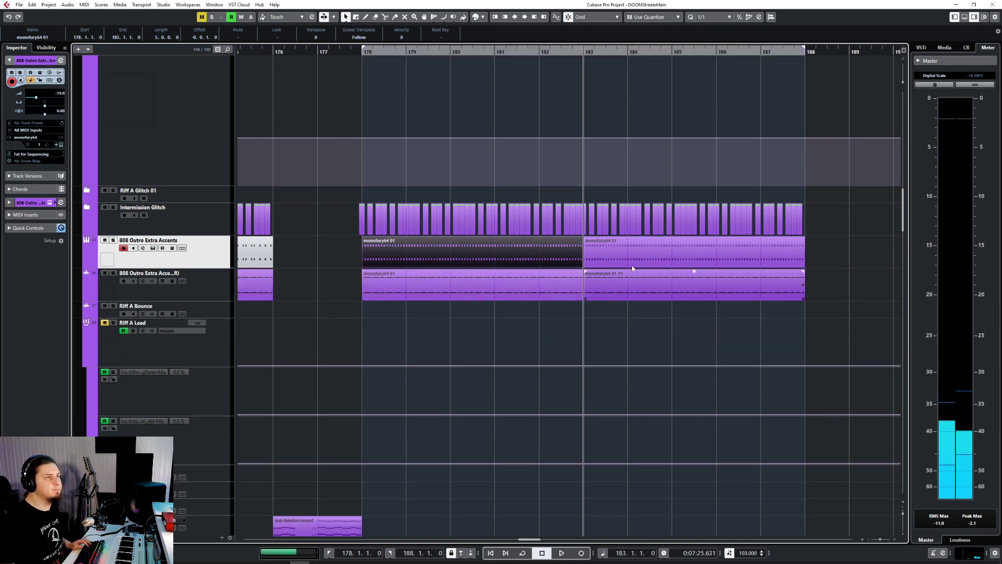
Render the two 808 Outro Extra Accents MIDI parts between bars 178 and 188 in place as audio.
click(19, 5)
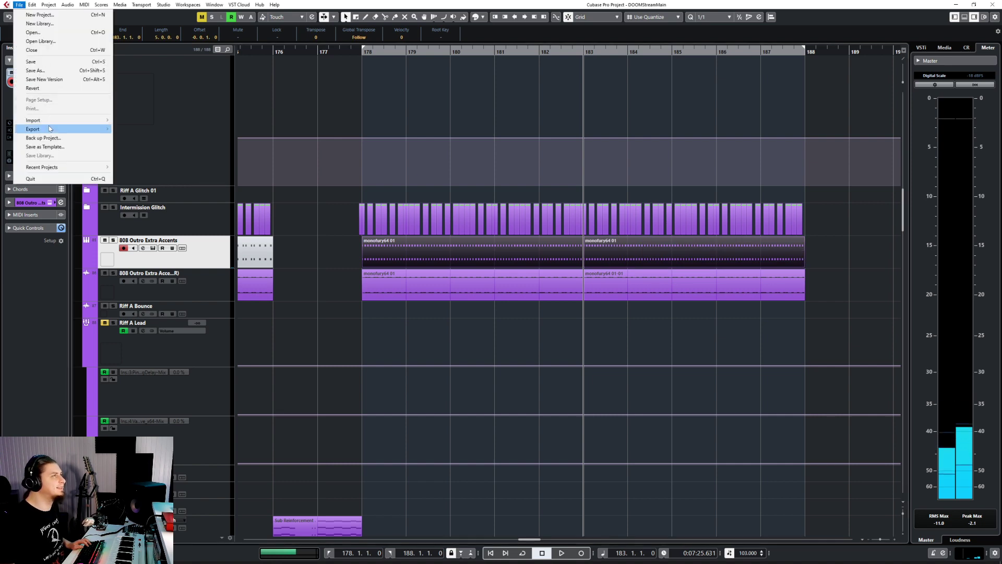
click(597, 237)
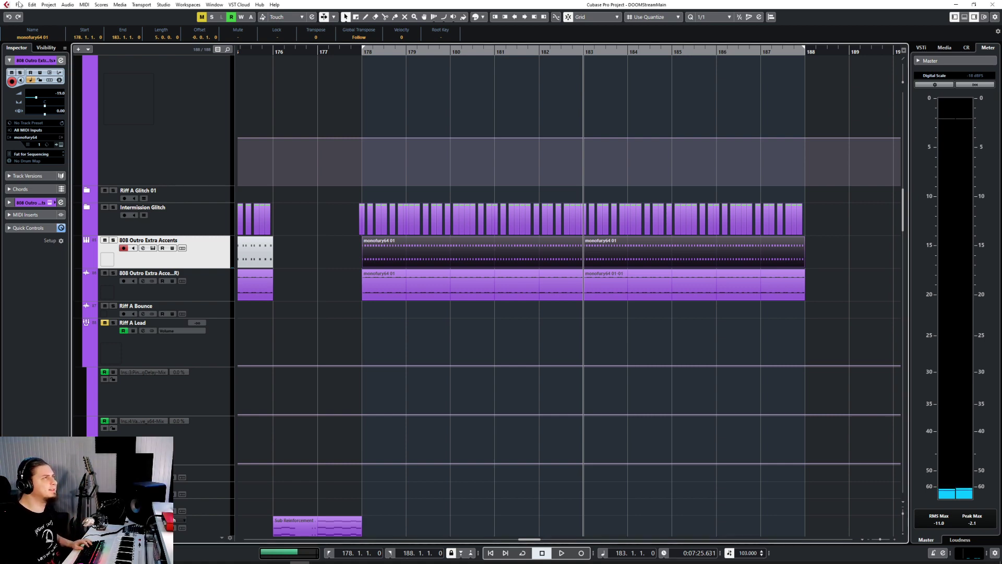
click(32, 4)
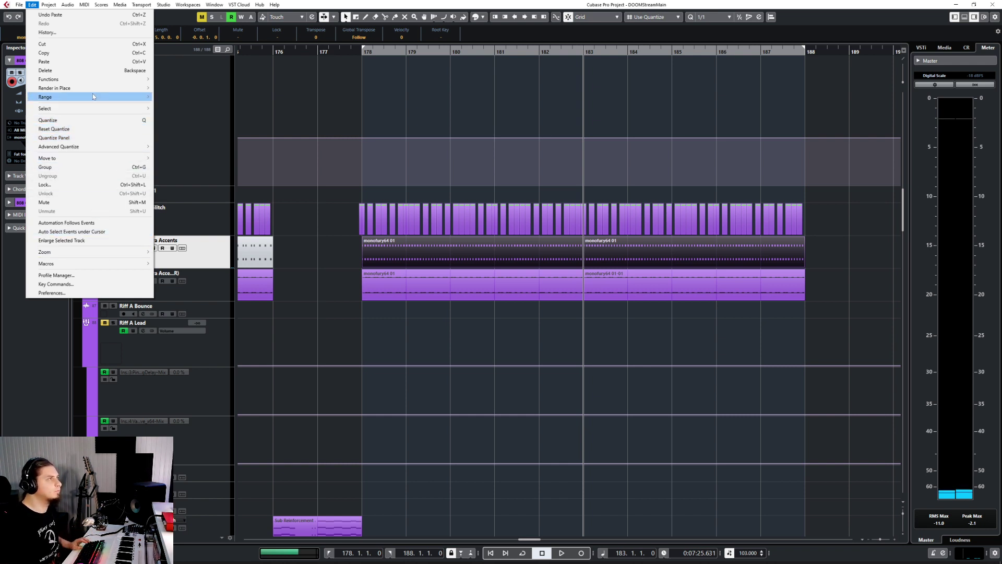
click(195, 88)
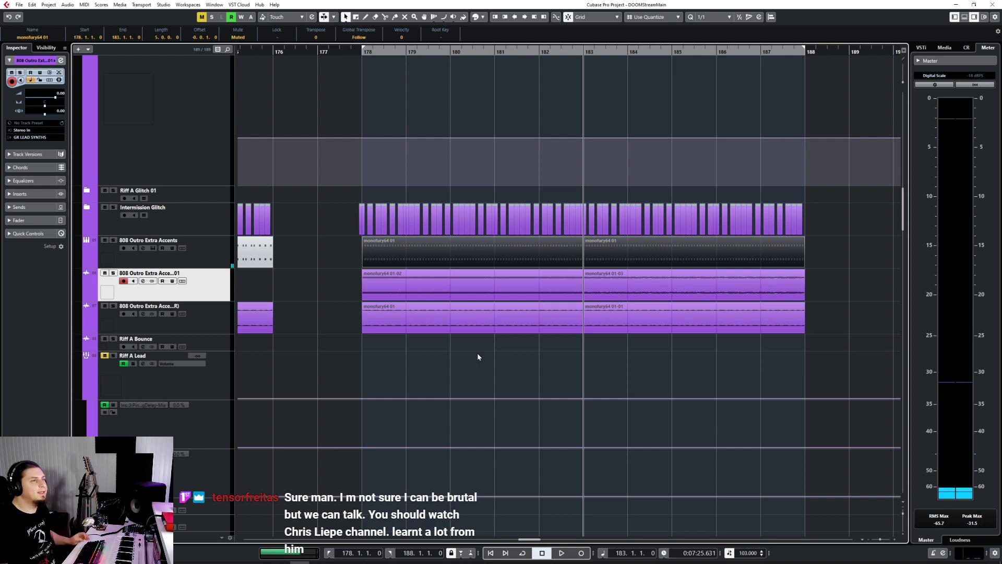
click(629, 296)
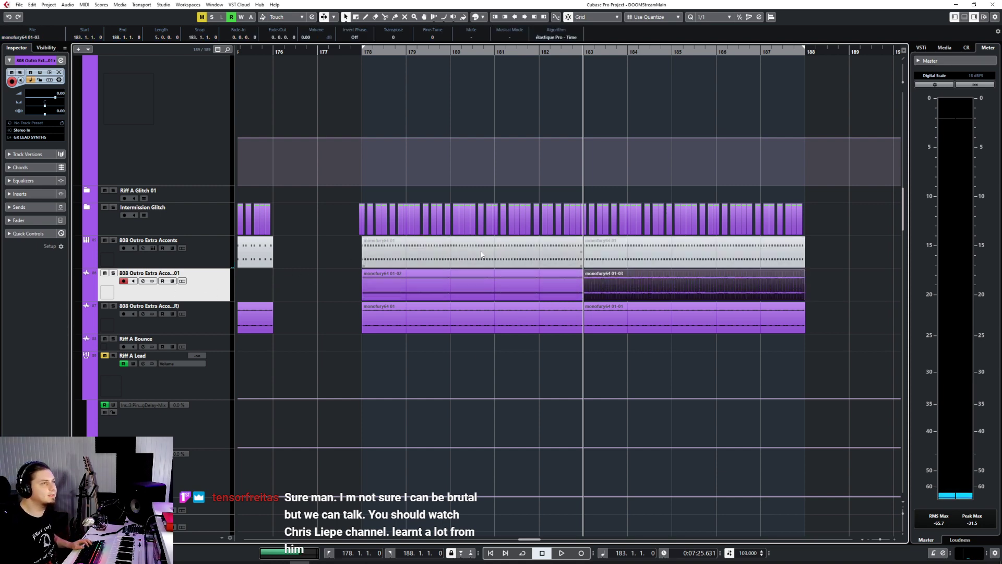
Disconnect the monofury64 instrument from the 808 Outro Extra Accents MIDI track and discard its changes.
click(222, 240)
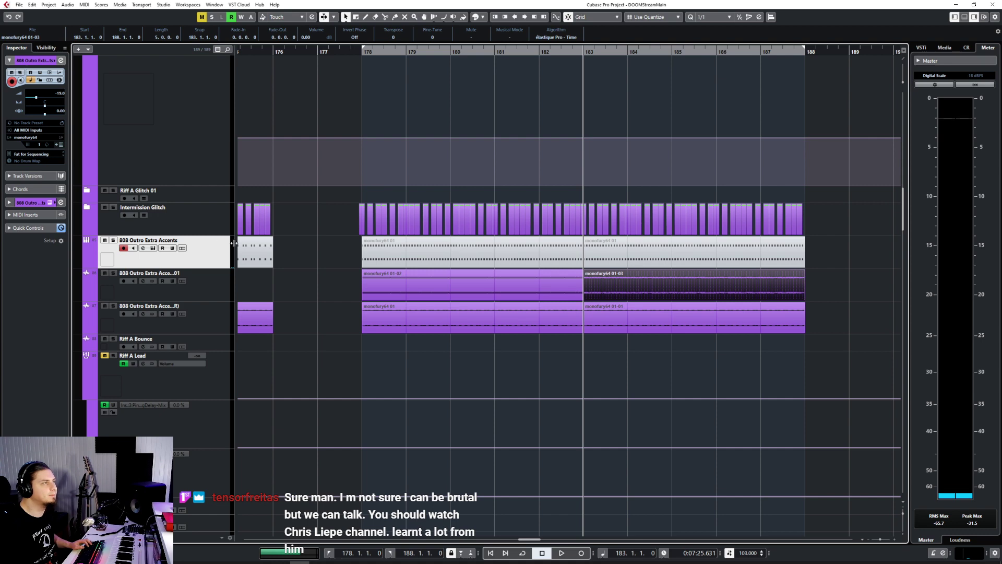
click(26, 137)
click(52, 161)
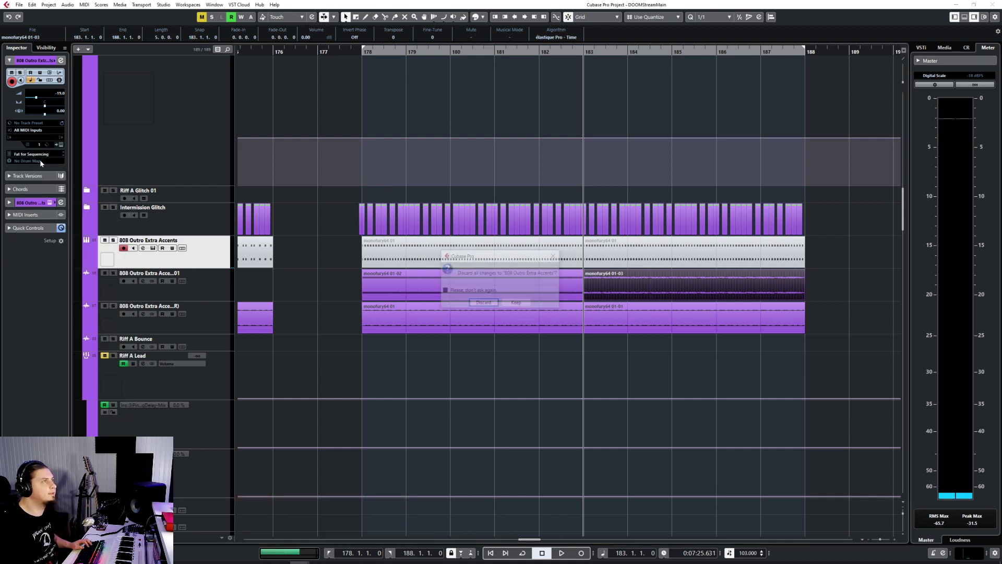
click(496, 307)
Bypass all insert effects on the 808 Outro Extra Accents MIDI channel and close the mixer.
key(F3)
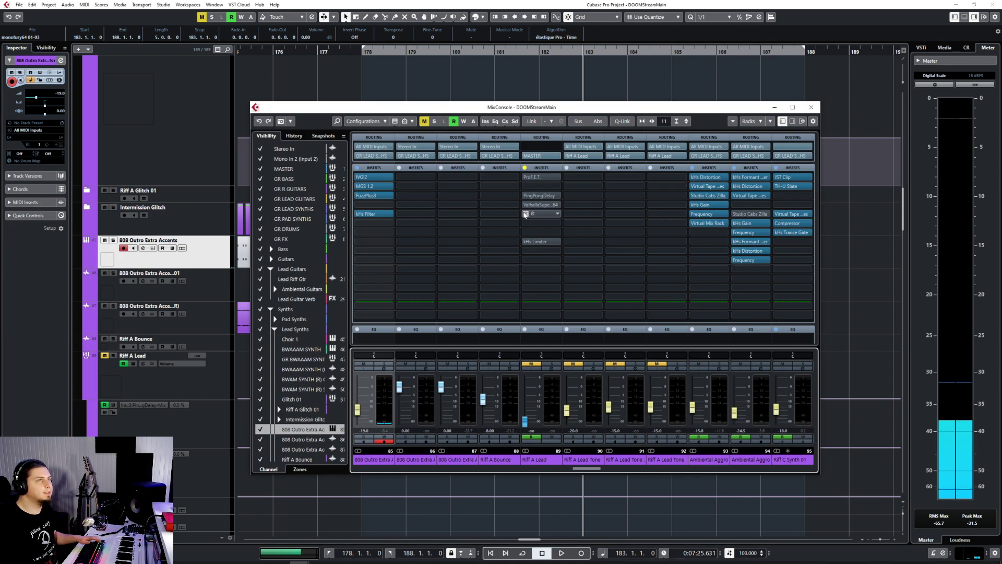
click(358, 168)
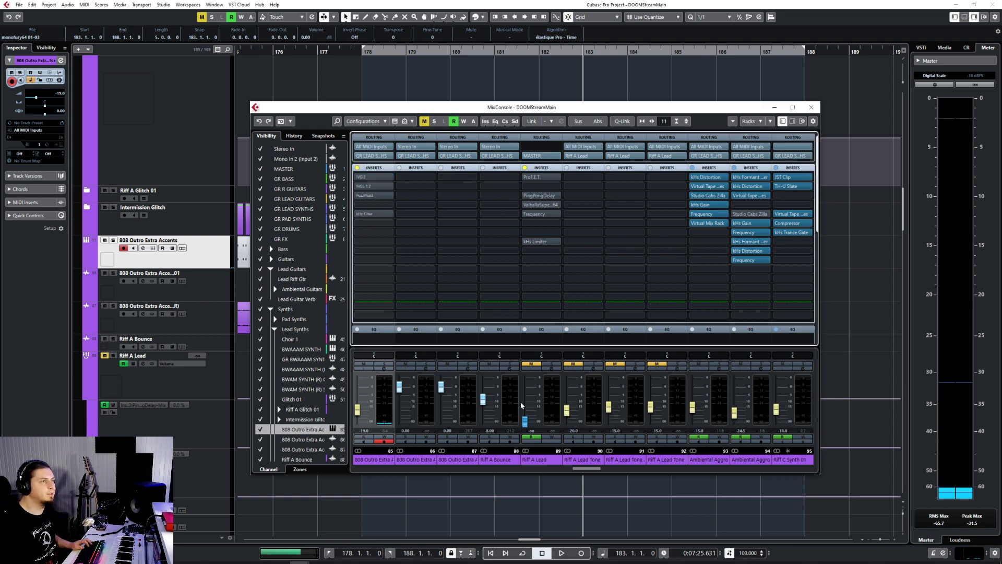
drag(579, 468, 571, 469)
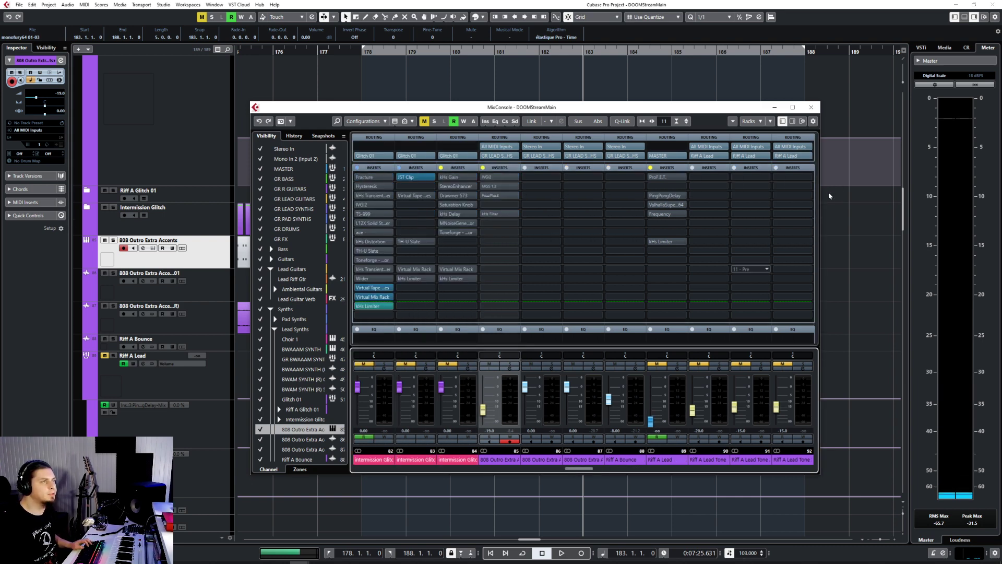
click(811, 107)
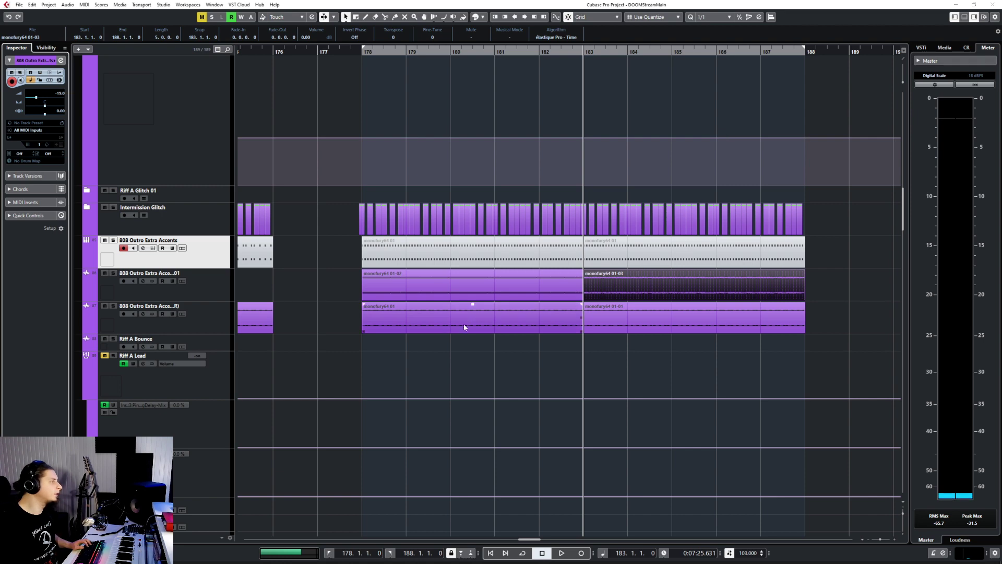
Move the newly rendered accents audio track below the older 808 Outro Extra Accents (R) track.
click(461, 293)
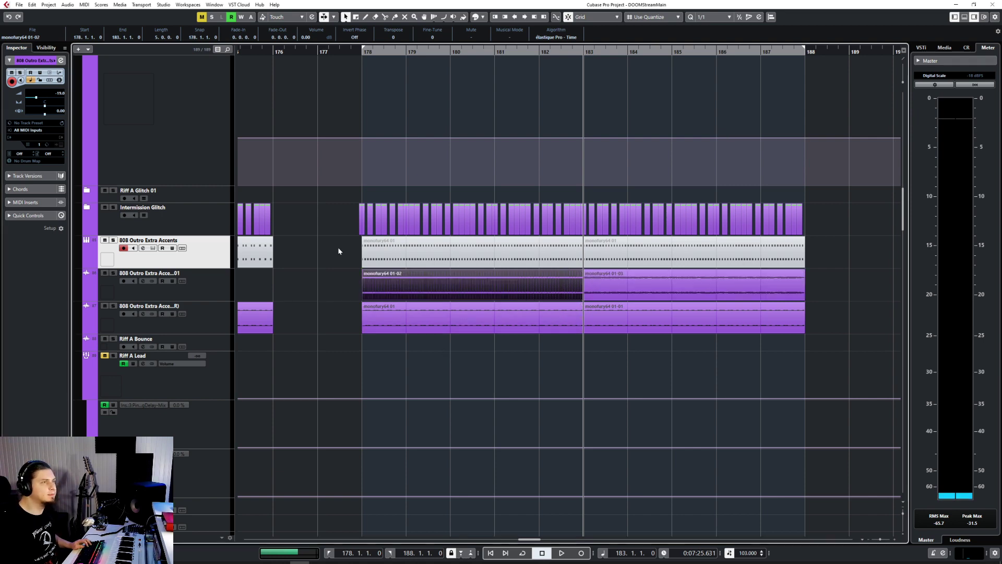
click(198, 293)
drag(221, 288, 218, 335)
Replace the rendered audio clip at bar 183 with a duplicate of the rendered clip from bar 178.
click(610, 330)
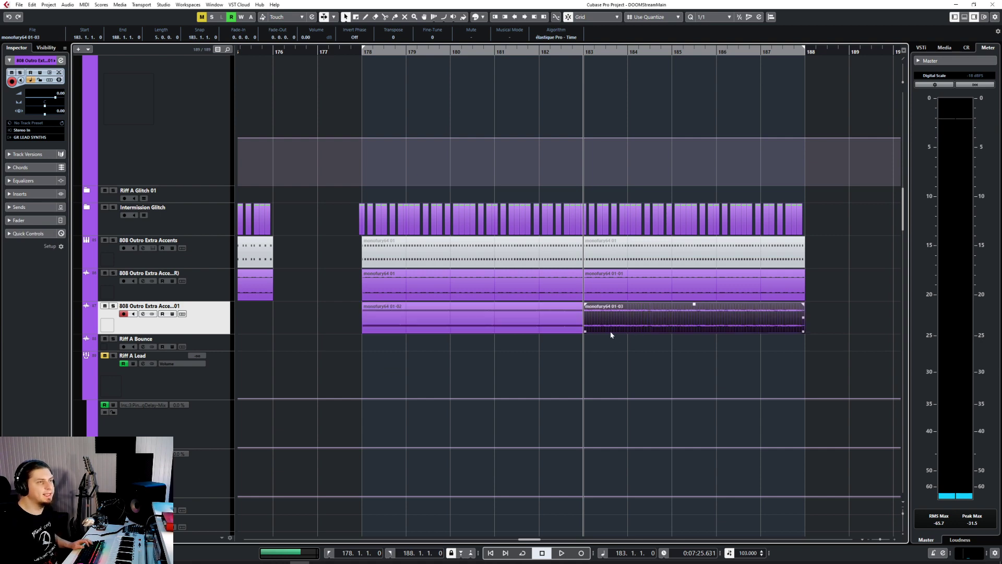
scroll(685, 357, up, 2)
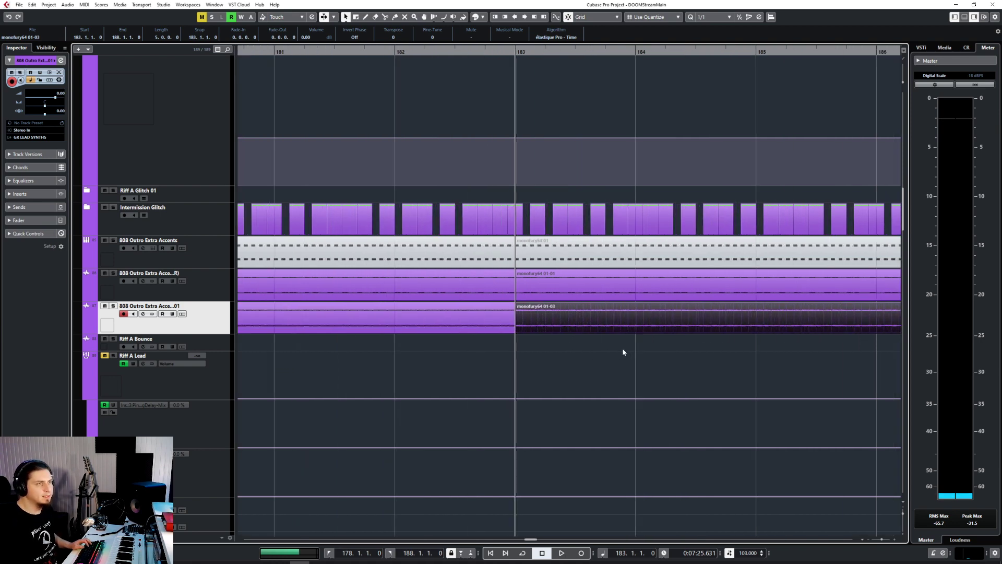
scroll(621, 342, left, 2)
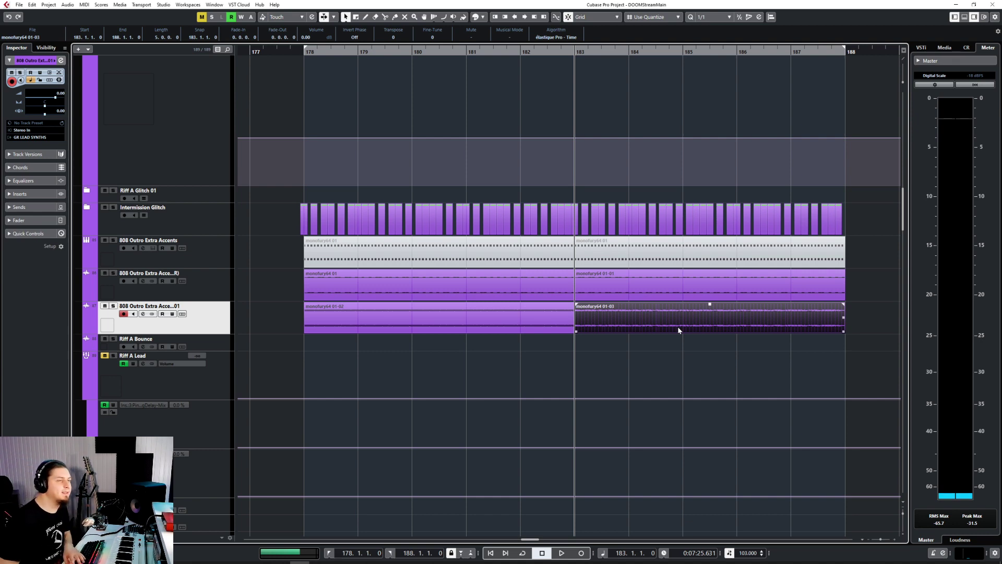
key(Delete)
key(Up)
key(Down)
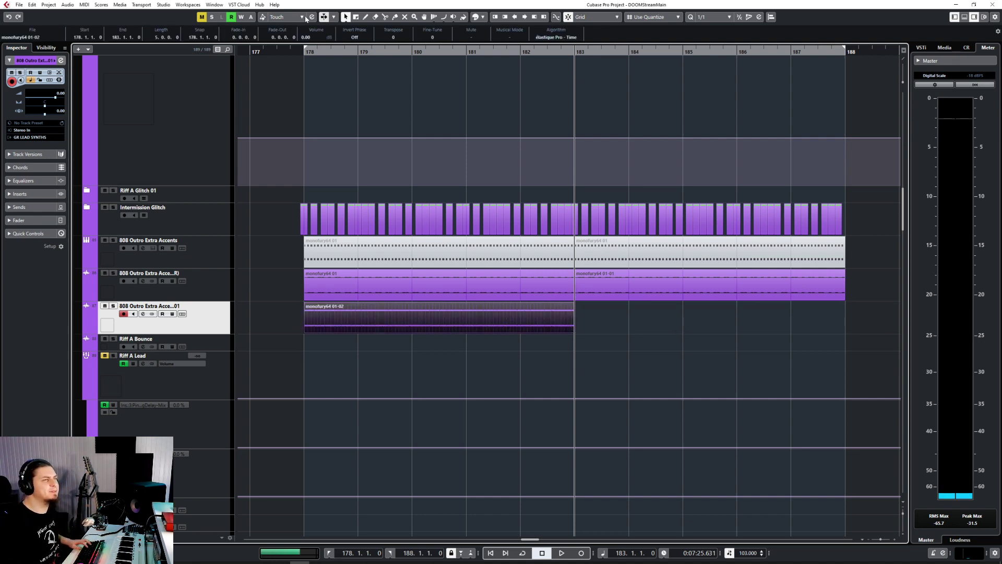
click(307, 49)
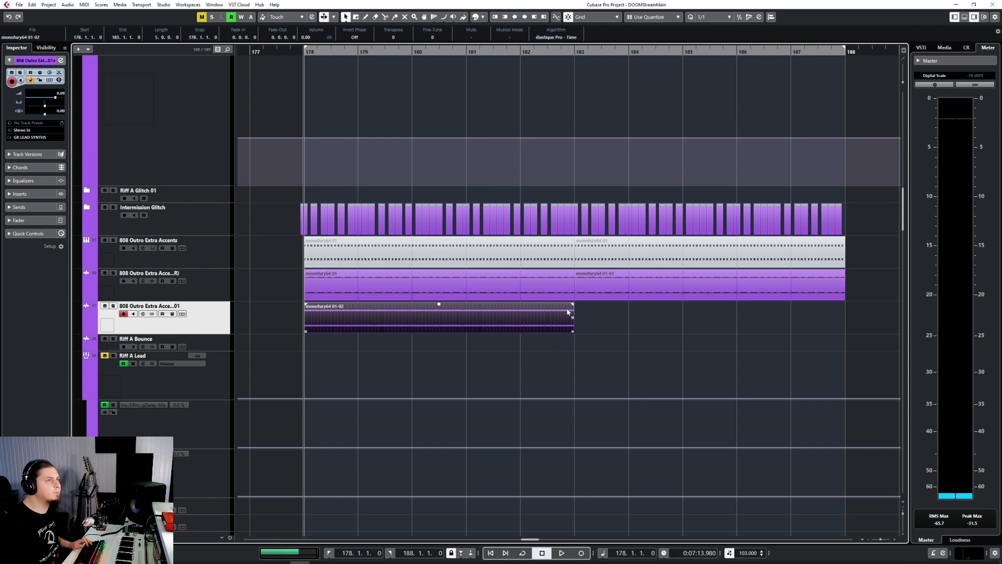
click(575, 53)
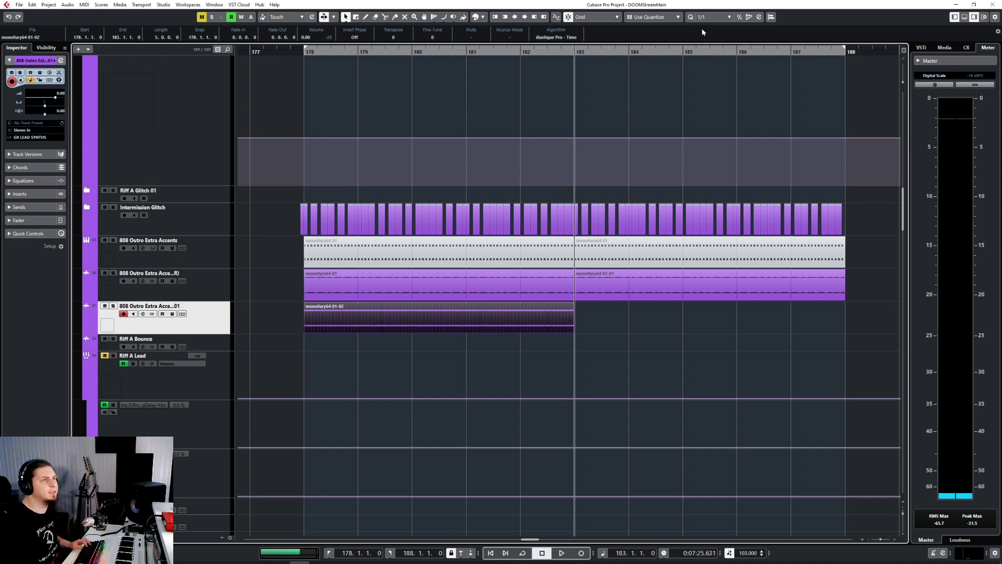
key(ctrl+d)
Audition the layered accents from bar 178, select the first rendered clip and stop playback.
click(299, 50)
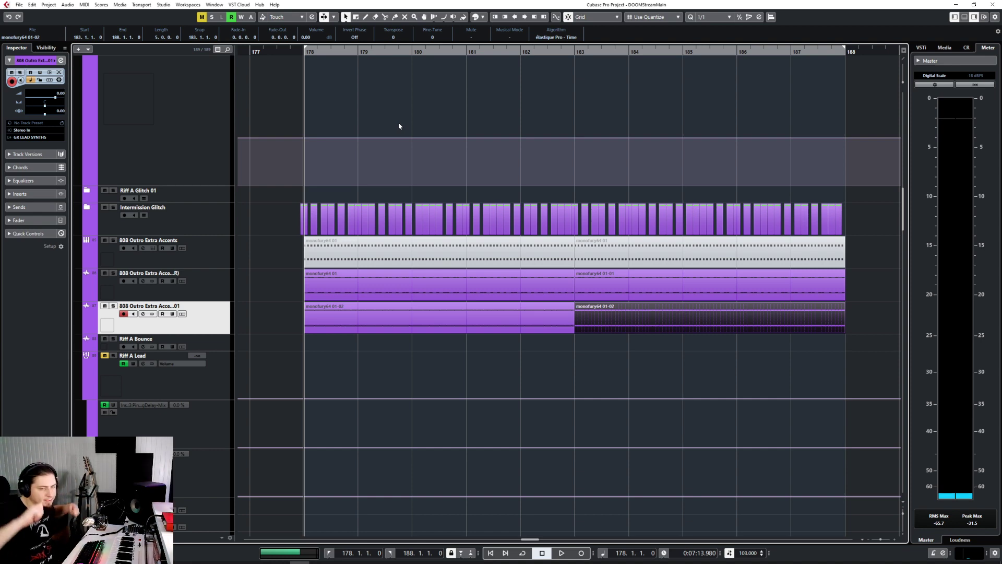
key(space)
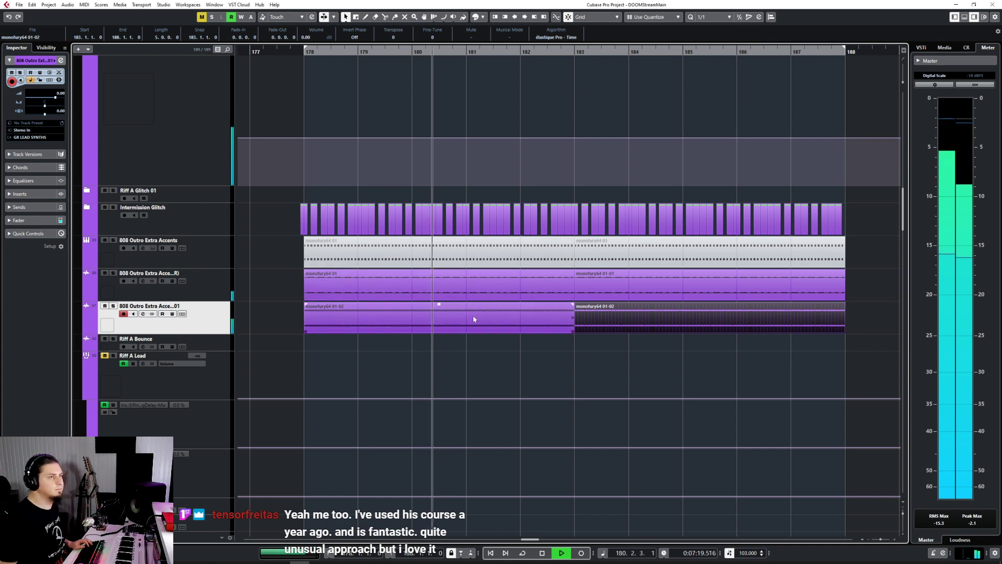
click(365, 315)
key(space)
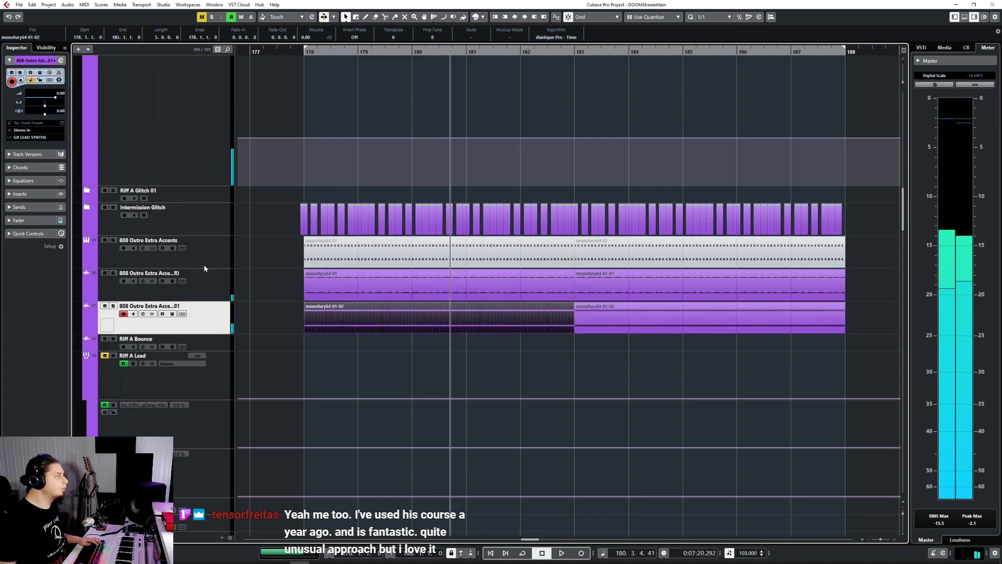
Insert AutoPan in the first effect slot of the newly rendered accents channel.
key(F3)
click(585, 177)
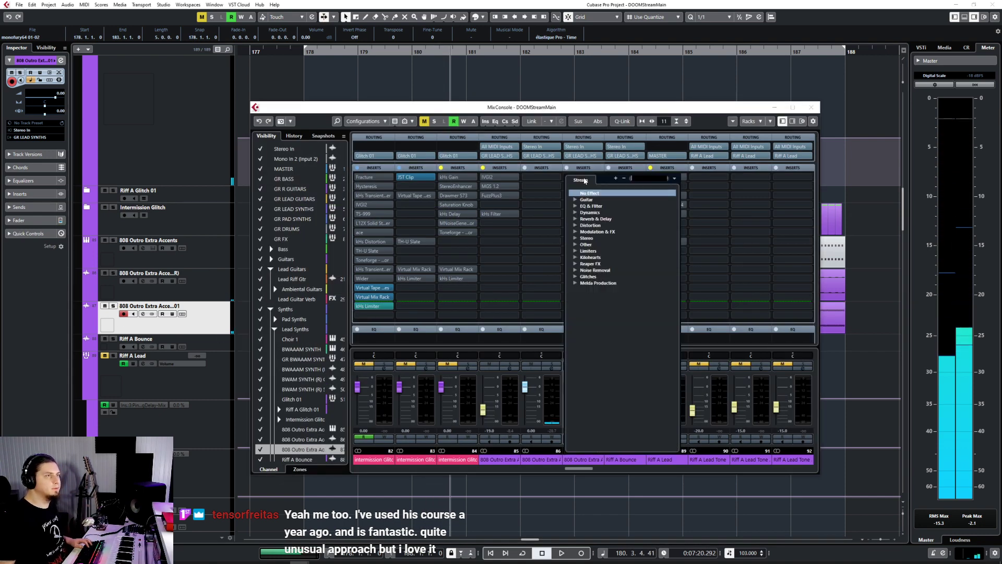
text(autopan)
key(Return)
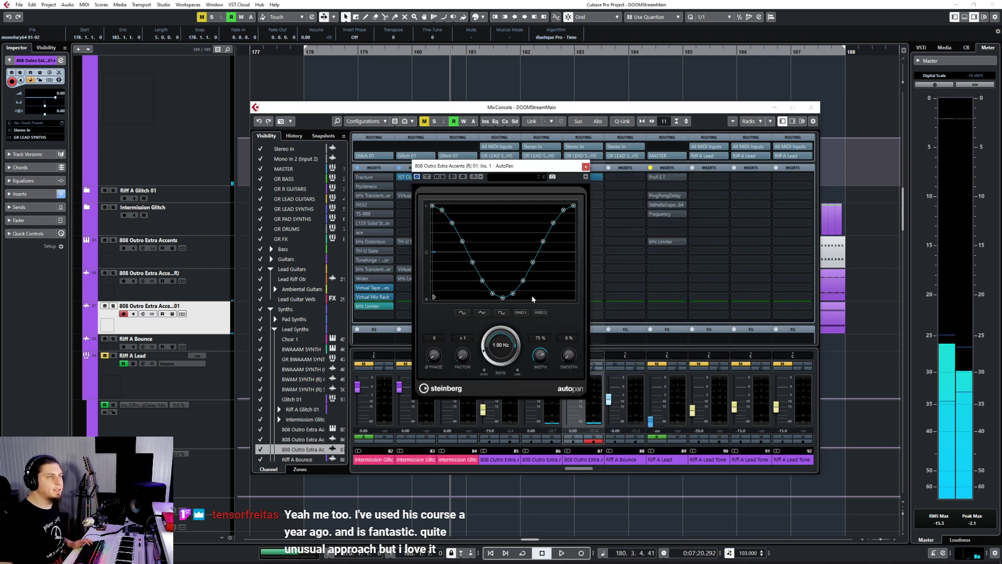
Sync the AutoPan rate to the project tempo and adjust it during playback, then close the mixer and stop.
key(space)
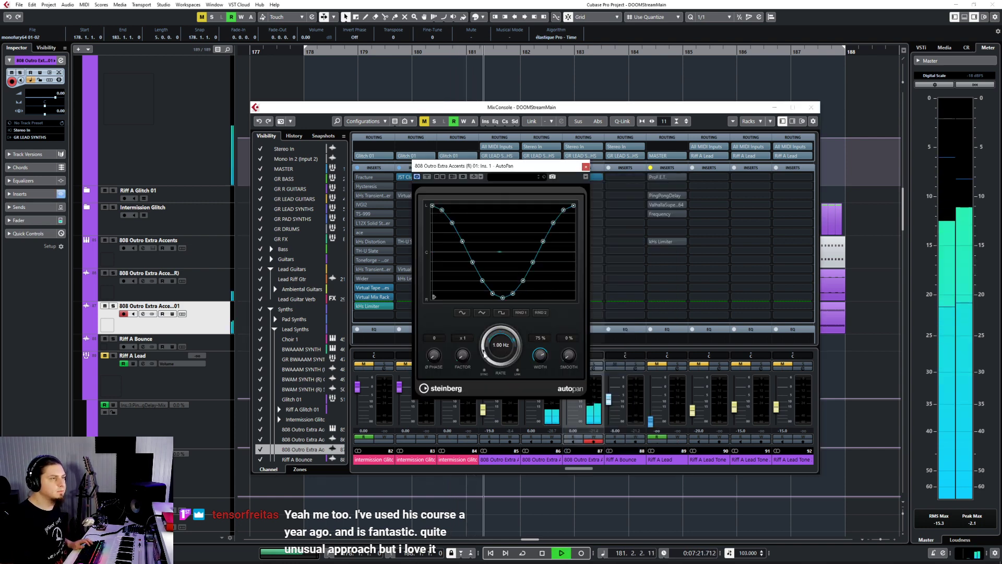
click(485, 370)
scroll(482, 342, up, 3)
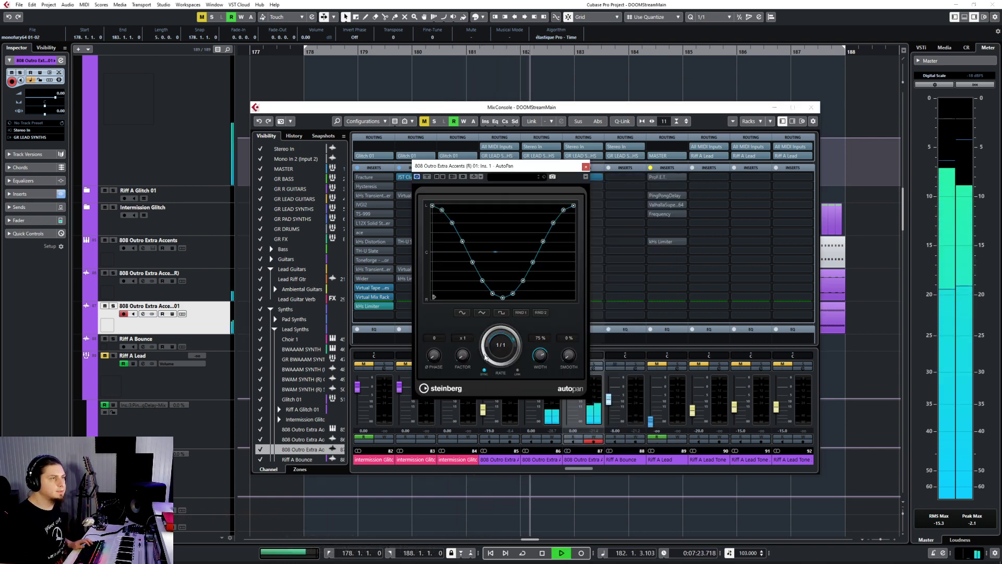
scroll(481, 343, down, 1)
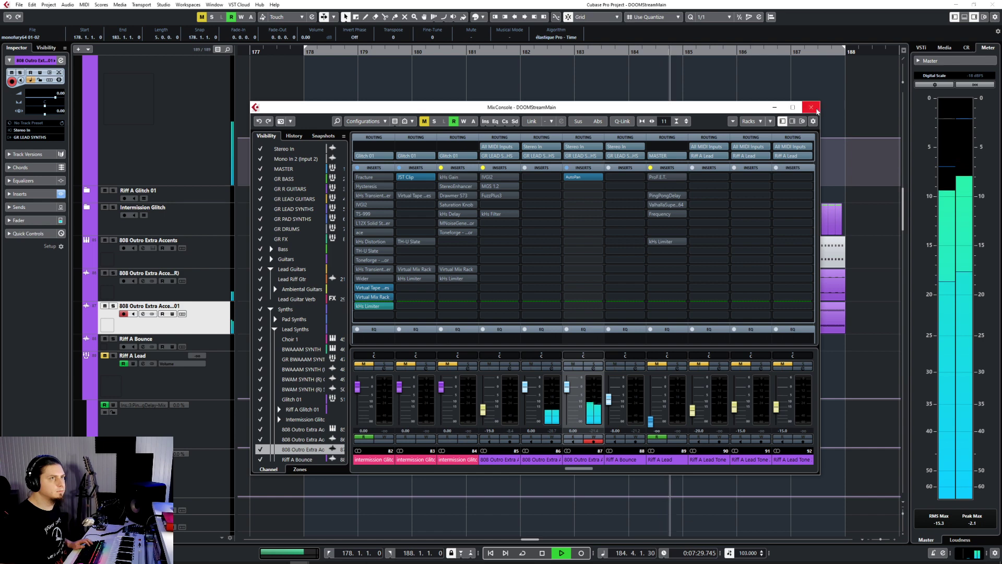
click(816, 110)
key(space)
Draw volume automation on the rendered accents track, rising from silence at bar 178 to peaks at 180, 184 and 188, with dips at 182 and 186.
click(86, 330)
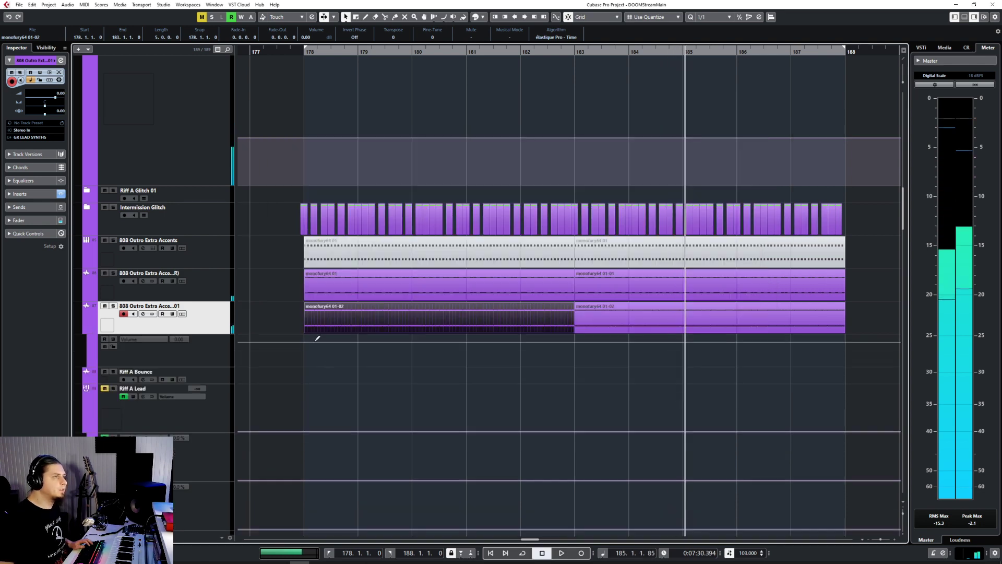
click(413, 344)
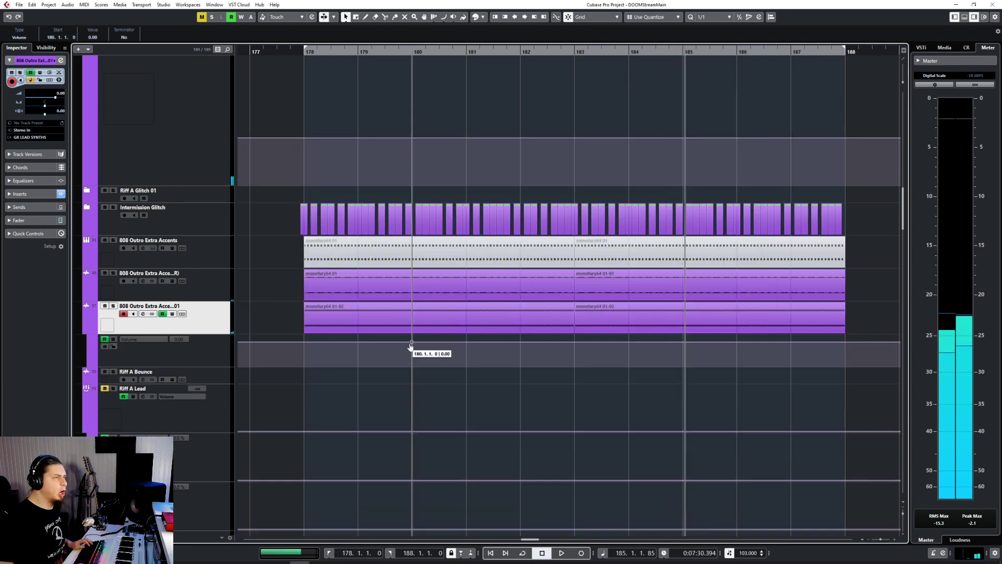
drag(410, 347, 410, 349)
drag(322, 344, 310, 368)
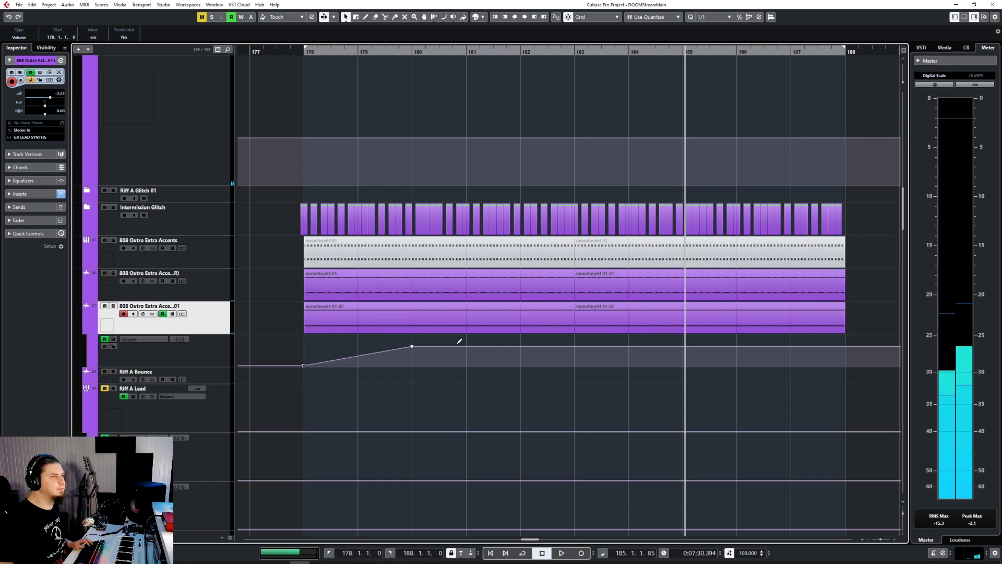
mouse_move(433, 344)
mouse_down()
mouse_move(470, 373)
mouse_move(556, 370)
mouse_move(629, 346)
mouse_up()
drag(735, 346, 851, 345)
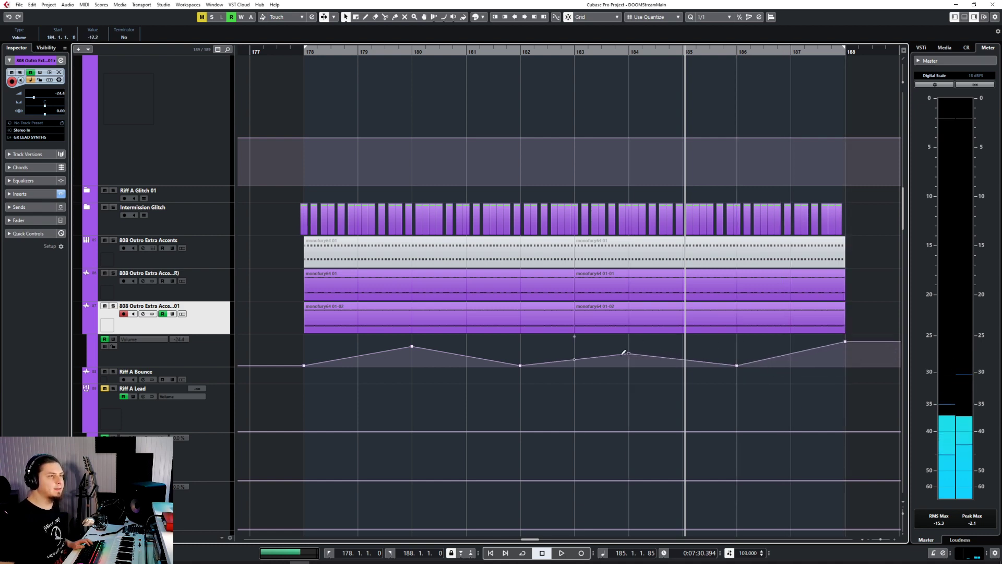
Lower the bar 180 volume peak, curve the automation ramps and audition the swells from bar 178.
drag(411, 346, 412, 354)
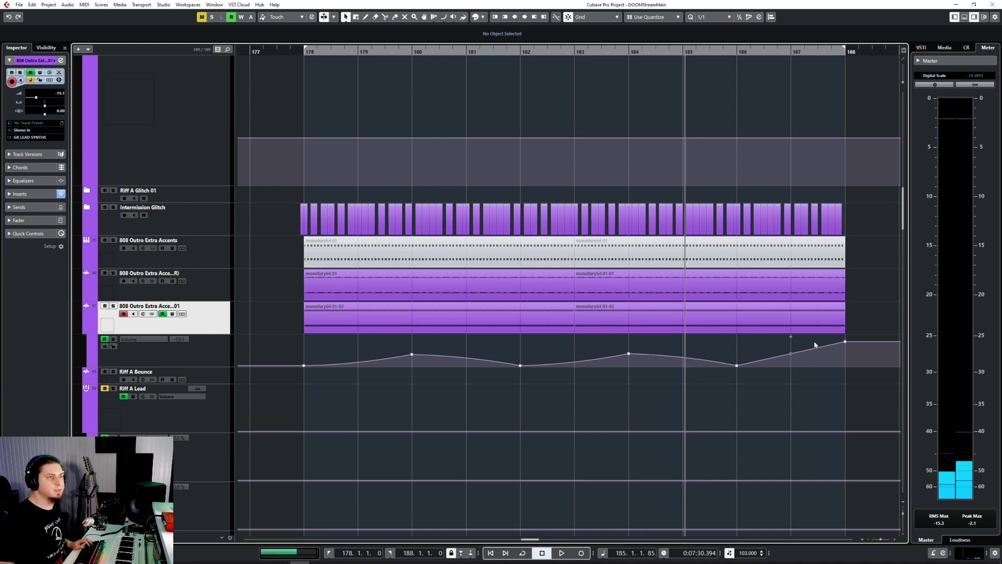
click(296, 55)
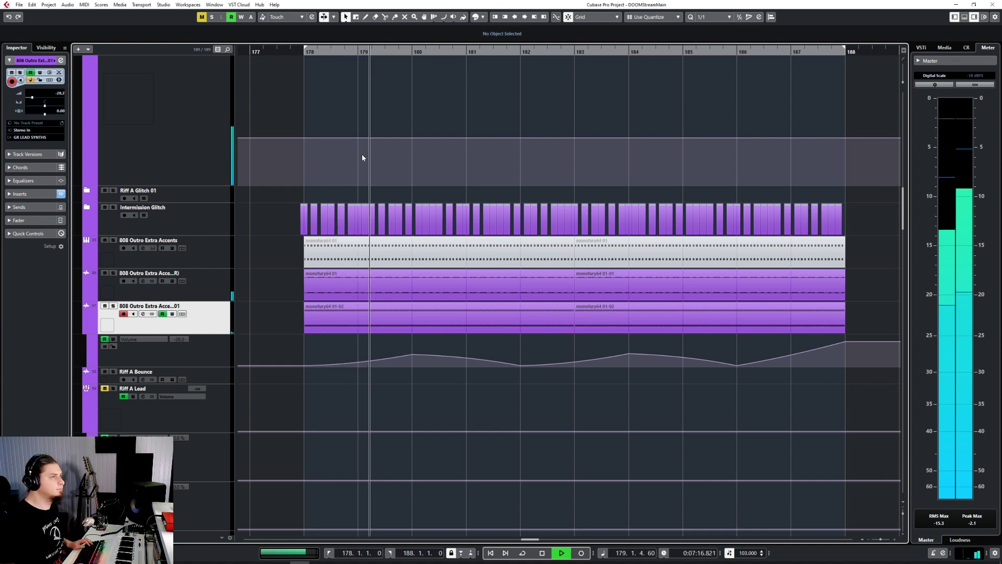
key(space)
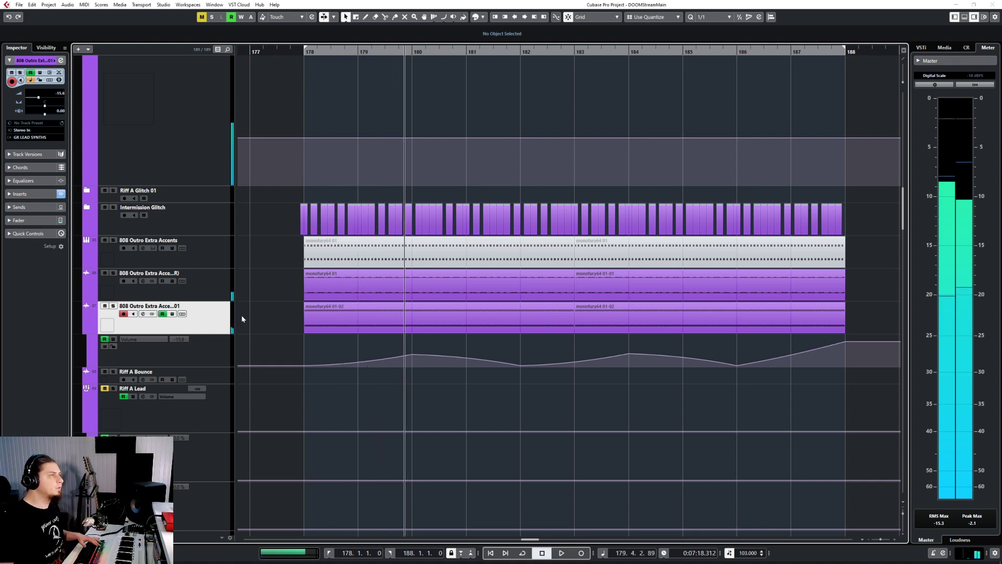
Insert kHs Trance Gate in the second effect slot of the rendered 808 Outro Extra Accents channel.
key(F3)
click(617, 195)
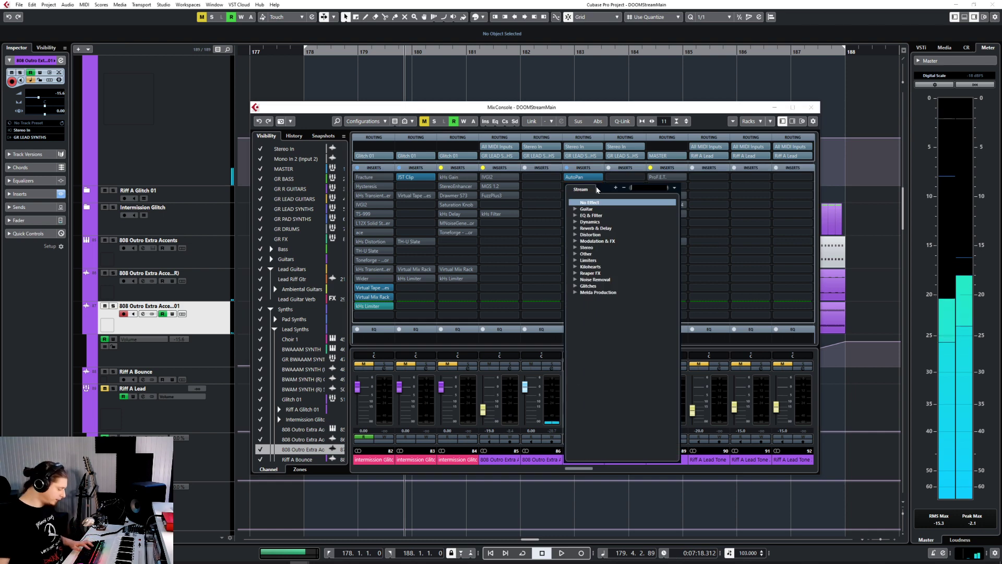
text(trance)
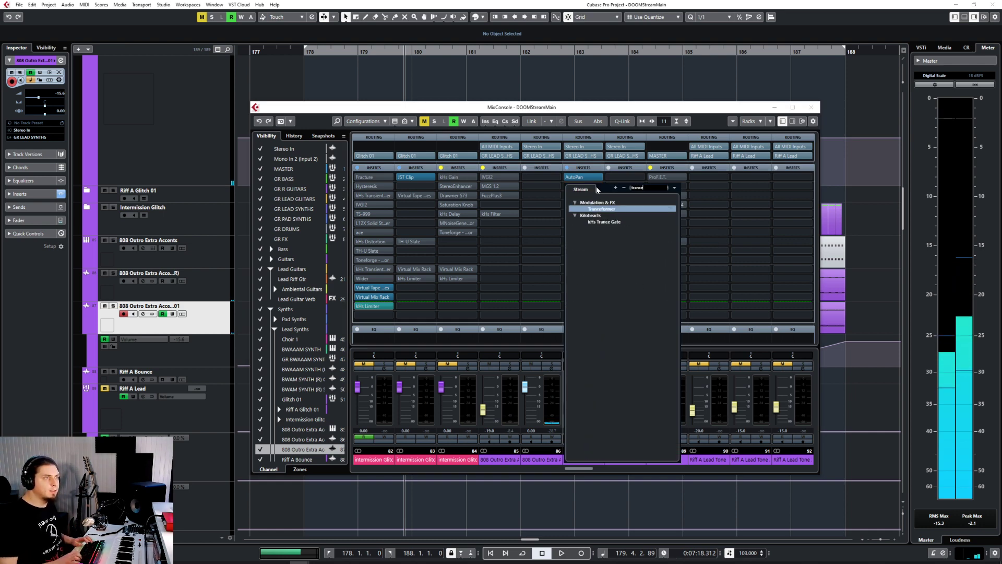
click(605, 222)
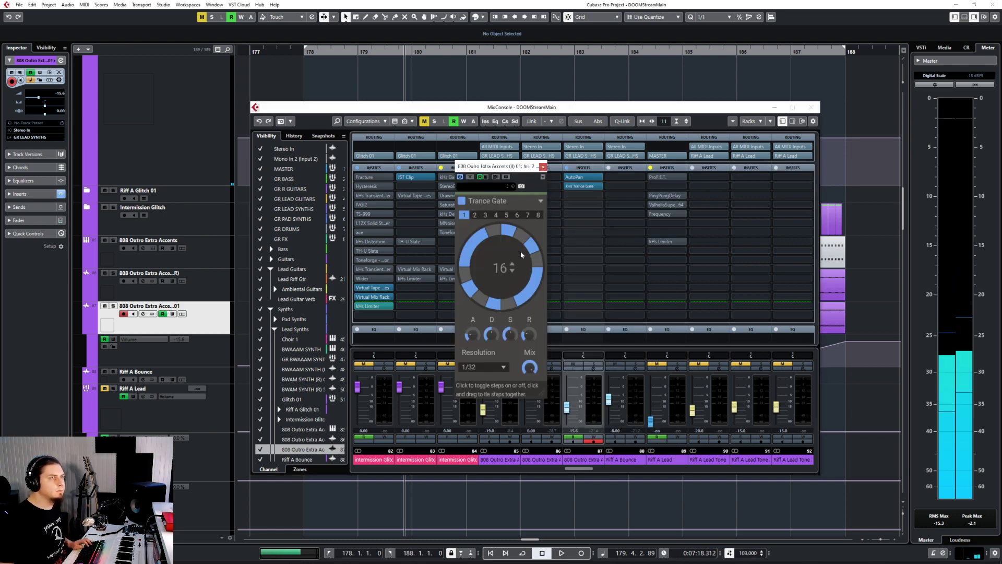
Audition the gated accents, closing the effect and mixer windows during playback and briefly soloing the rendered track.
key(space)
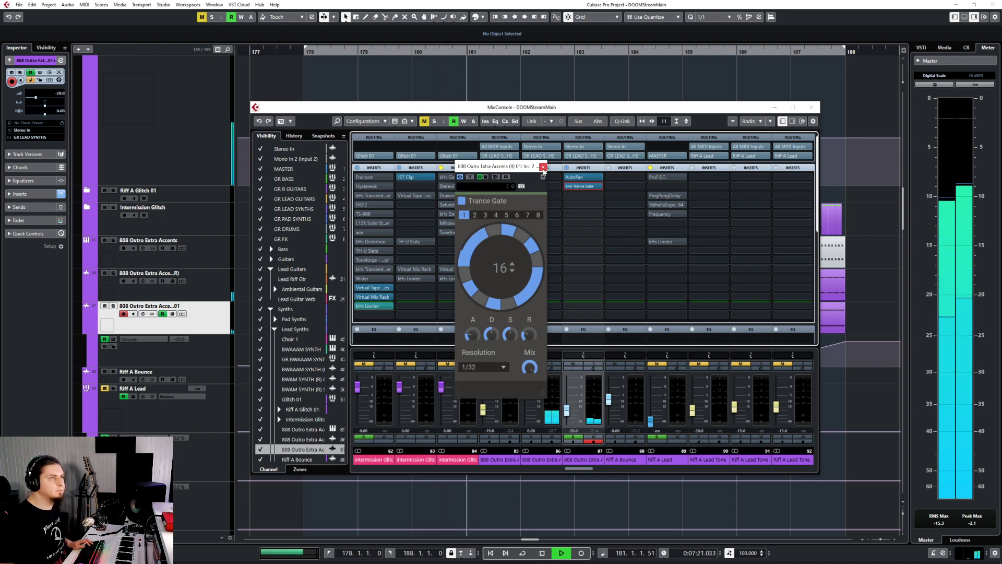
click(543, 167)
click(810, 108)
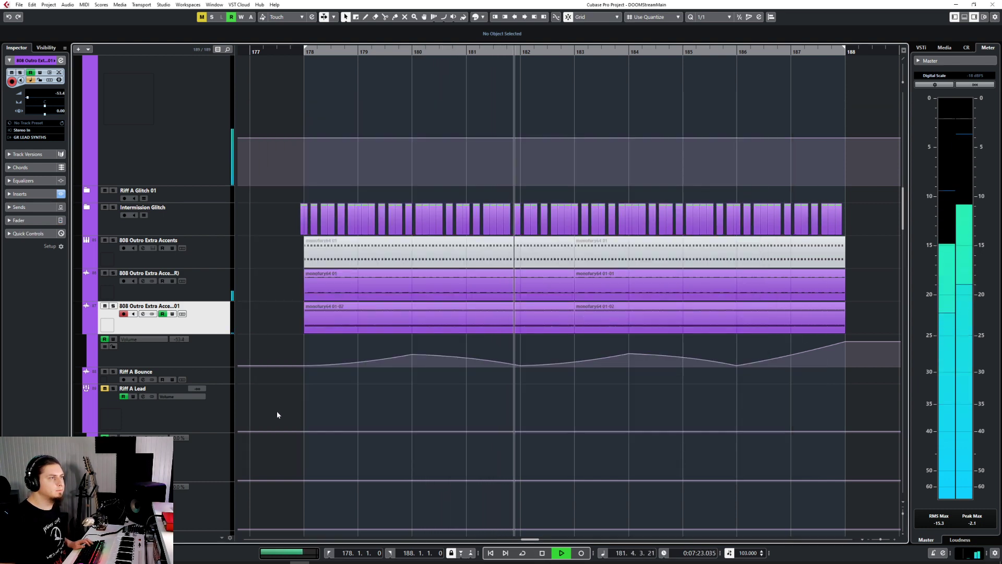
key(s)
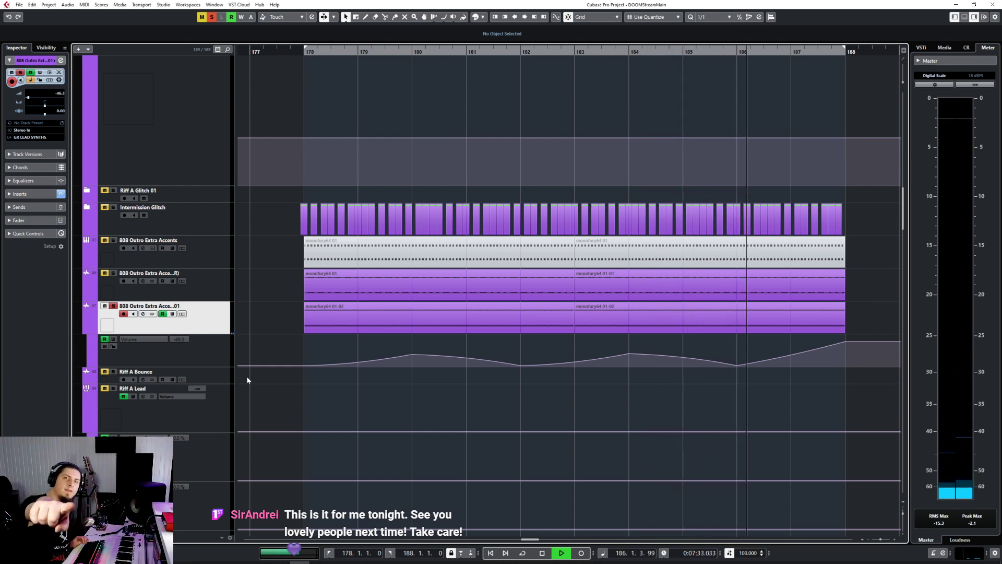
key(s)
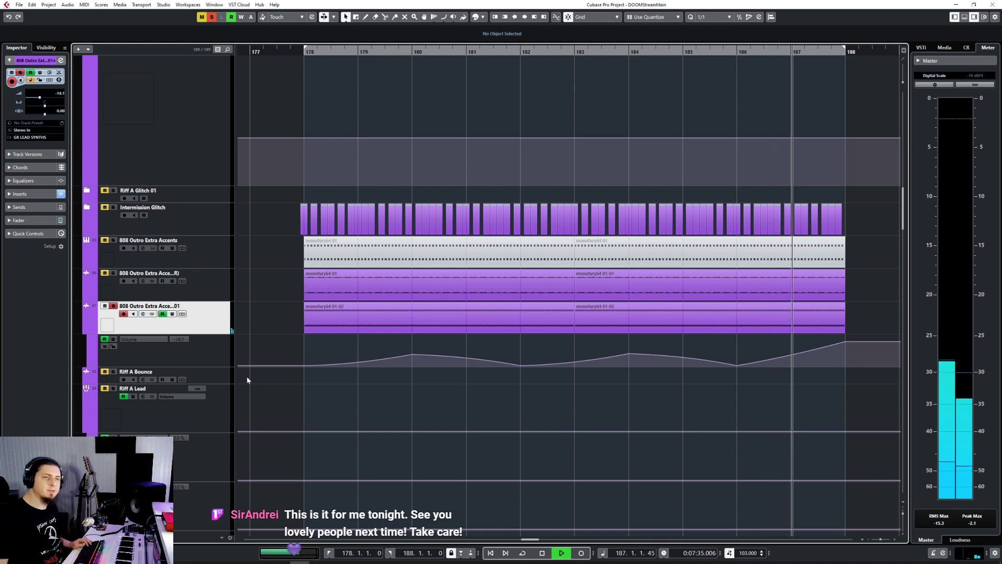
key(space)
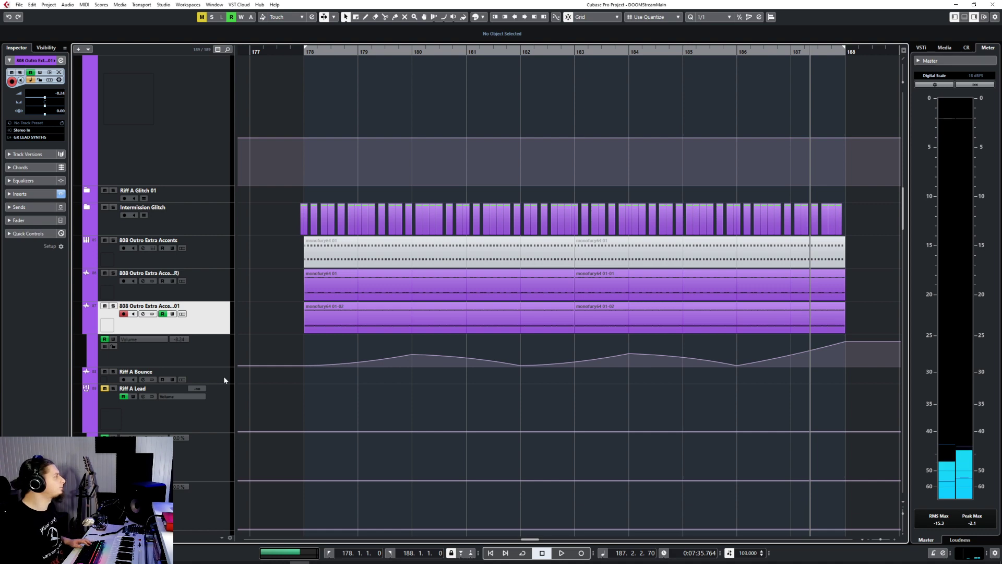
Play the section from bar 178 and look through the track list from the group channels to the lead synths.
click(720, 290)
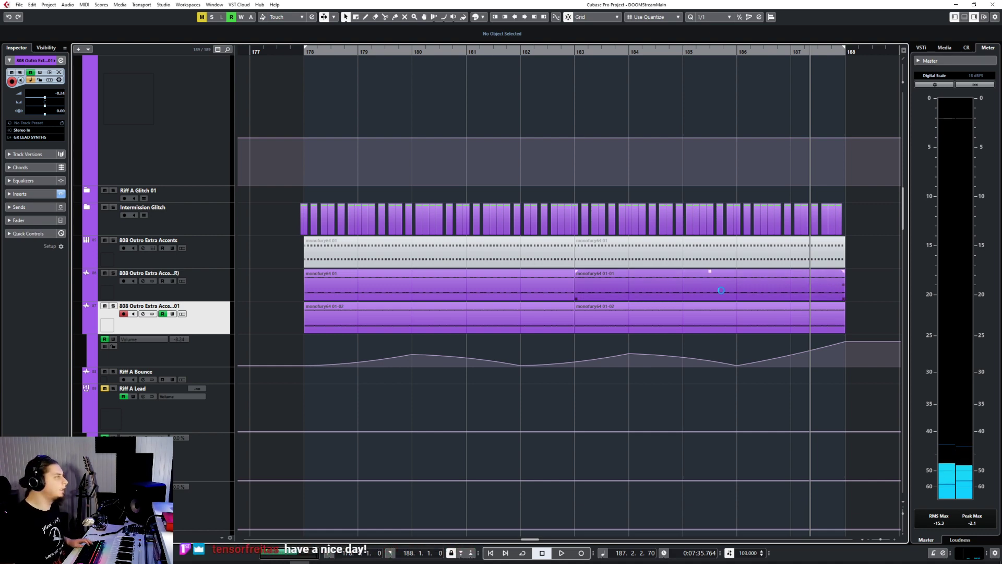
scroll(559, 409, down, 3)
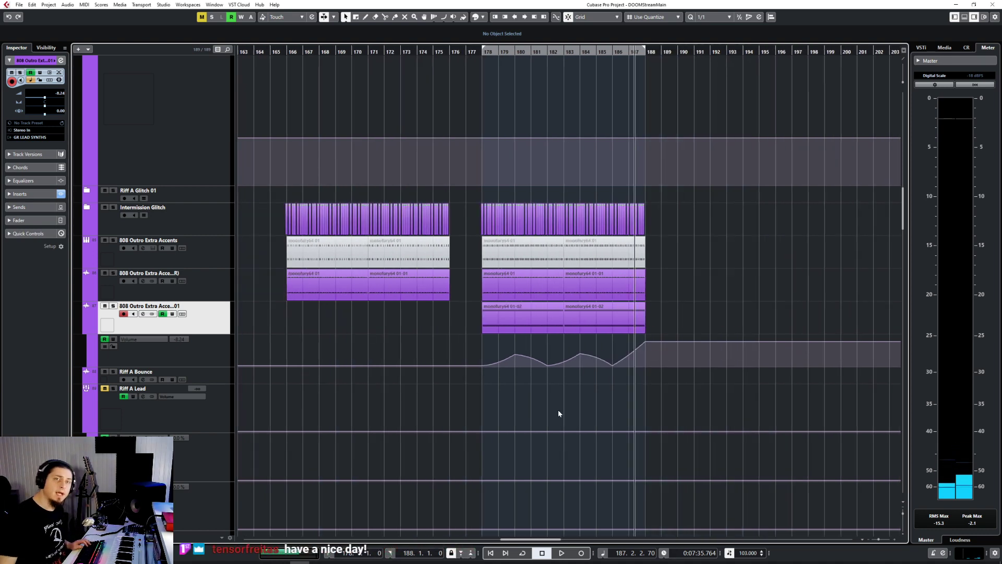
scroll(558, 409, up, 2)
click(422, 54)
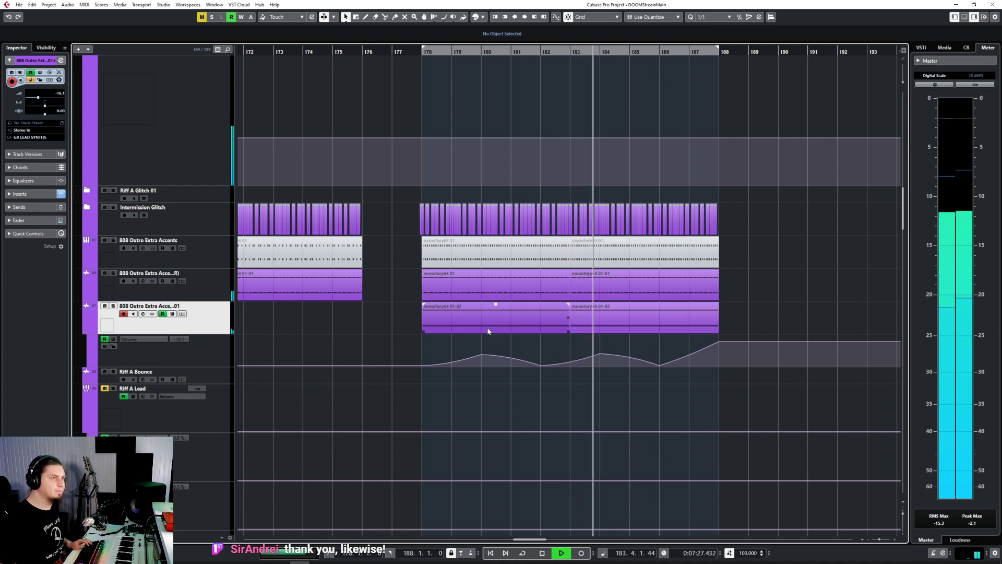
scroll(488, 330, up, 10)
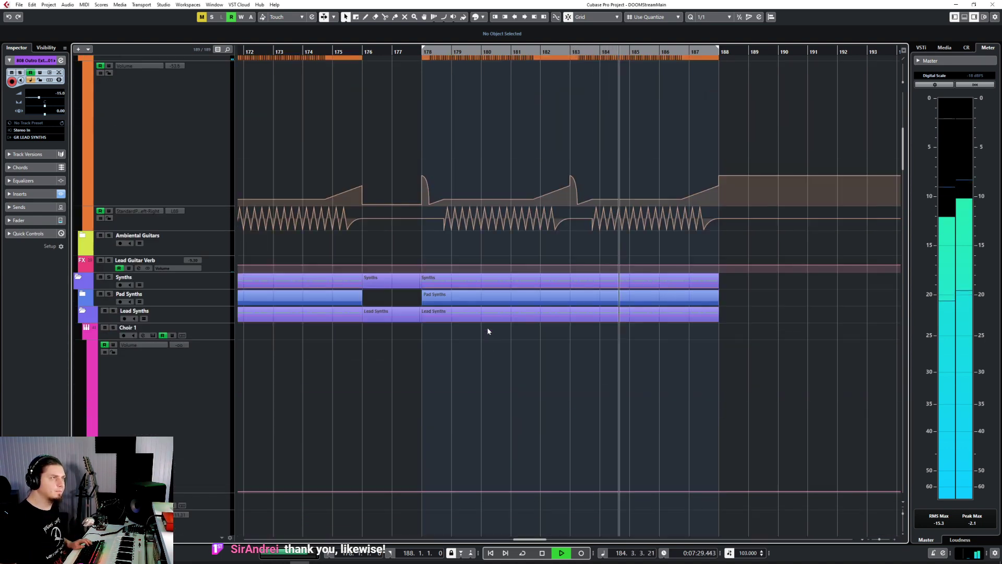
scroll(488, 331, up, 10)
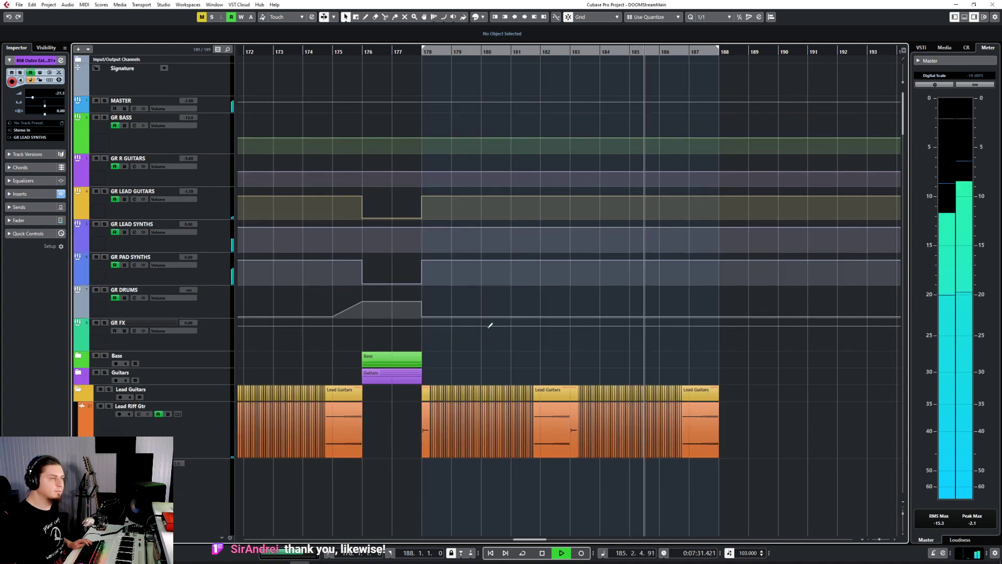
scroll(487, 327, down, 15)
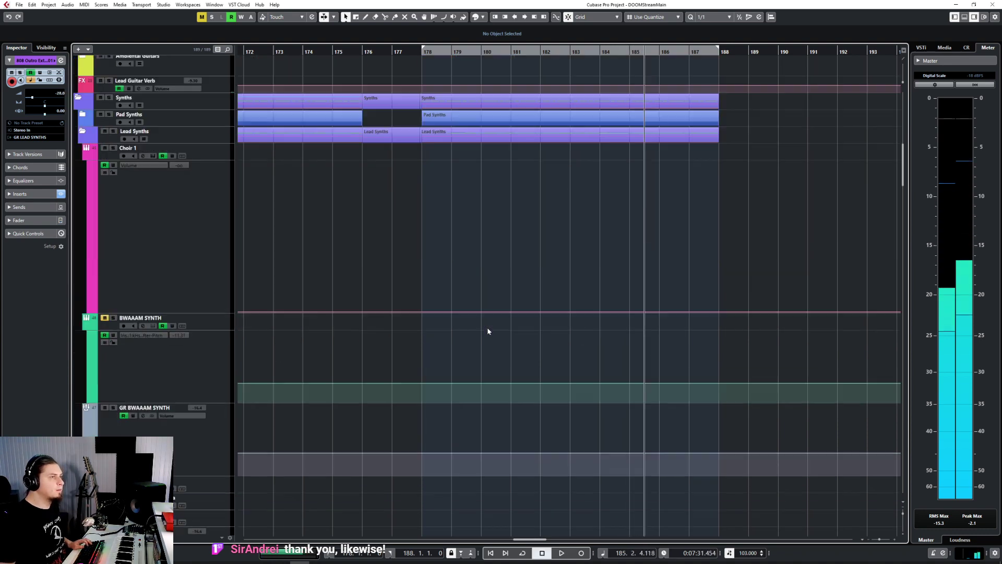
scroll(488, 330, up, 5)
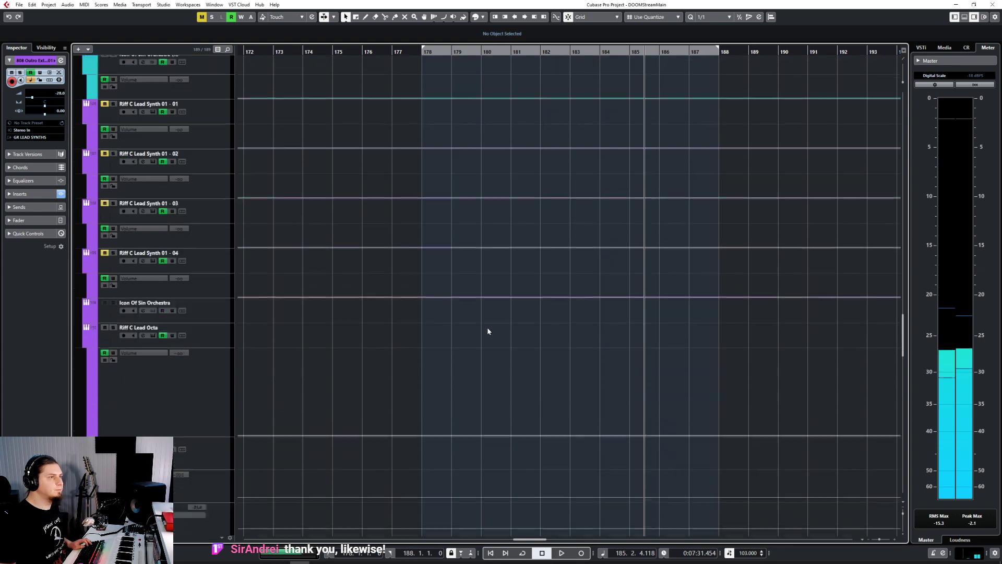
scroll(488, 331, up, 8)
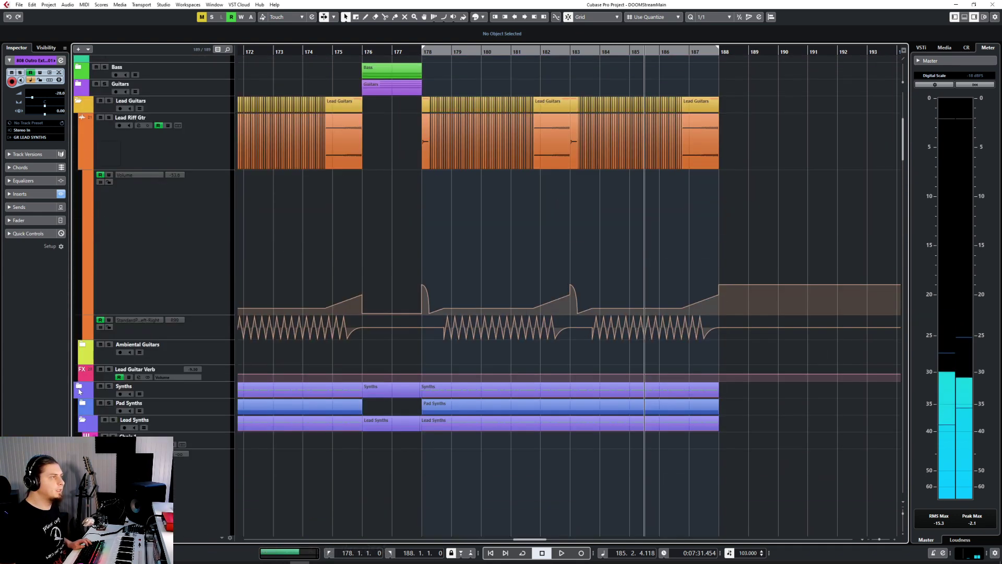
Collapse the Lead Synths and Synths folders, then select the Ambiental Guitars folder and check its earlier parts.
click(79, 387)
click(79, 424)
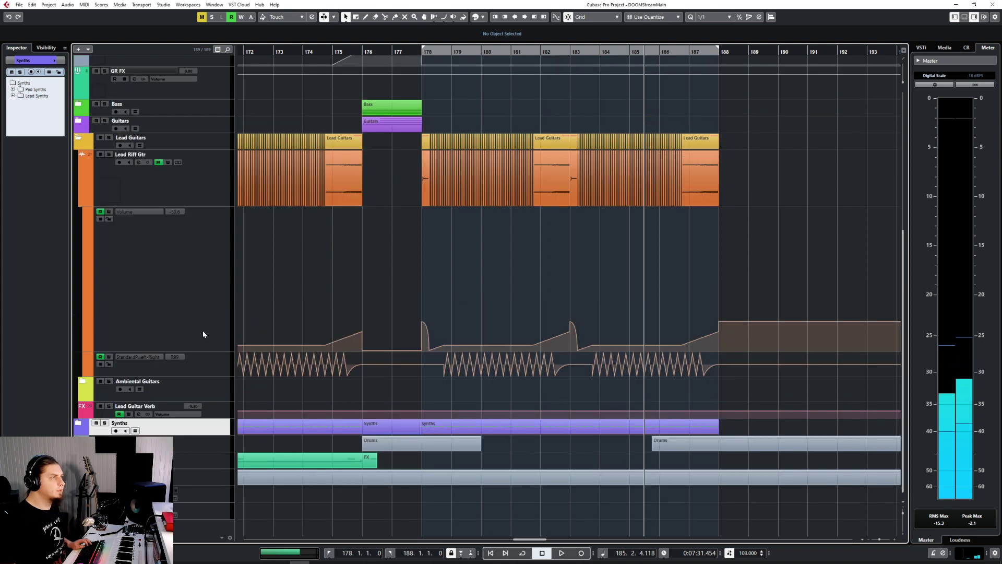
click(222, 388)
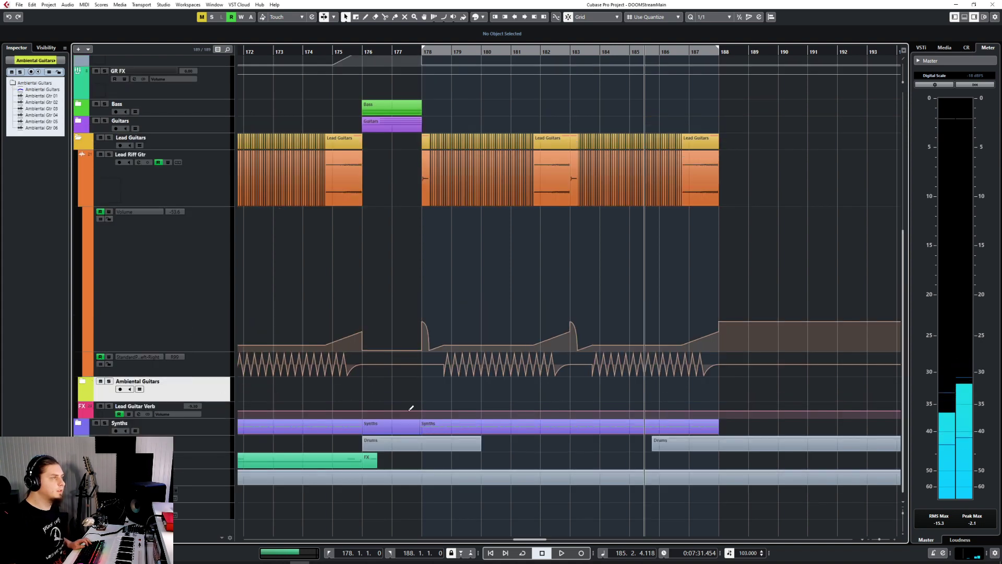
scroll(411, 408, left, 15)
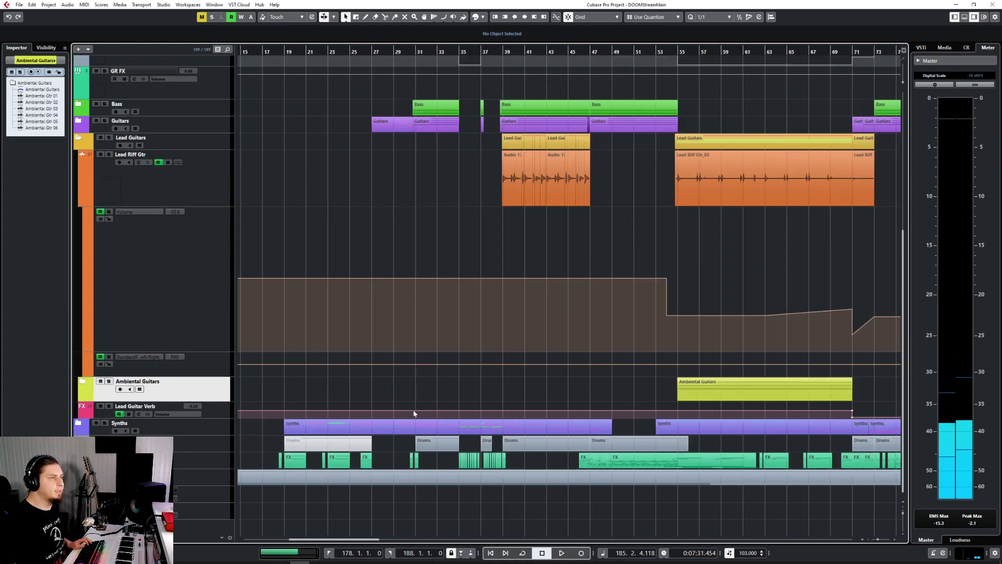
scroll(414, 412, right, 5)
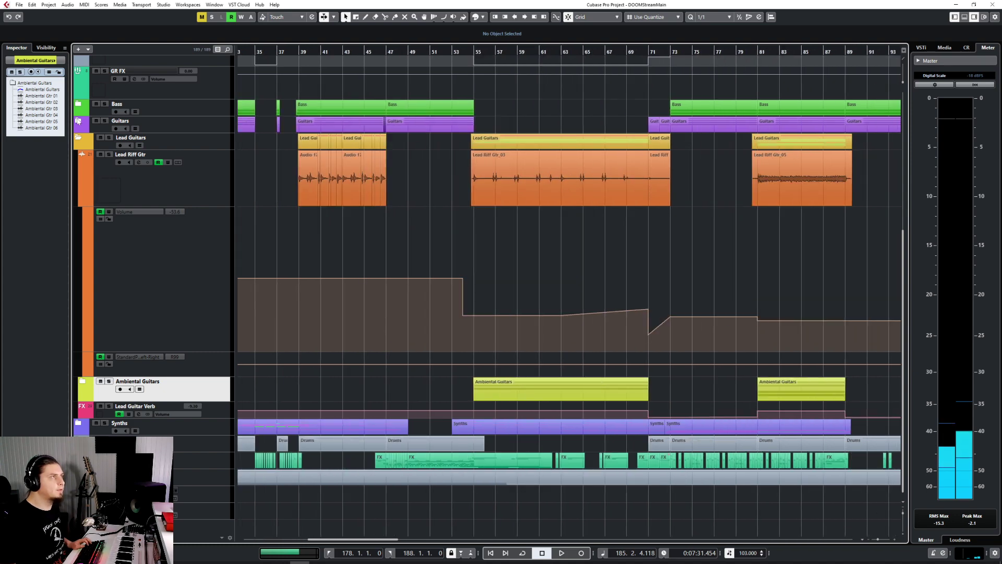
Expand the Guitars folder and copy the R Guitar L 1 clip that starts at 38.4.1.
click(78, 122)
scroll(395, 201, left, 7)
scroll(488, 183, right, 2)
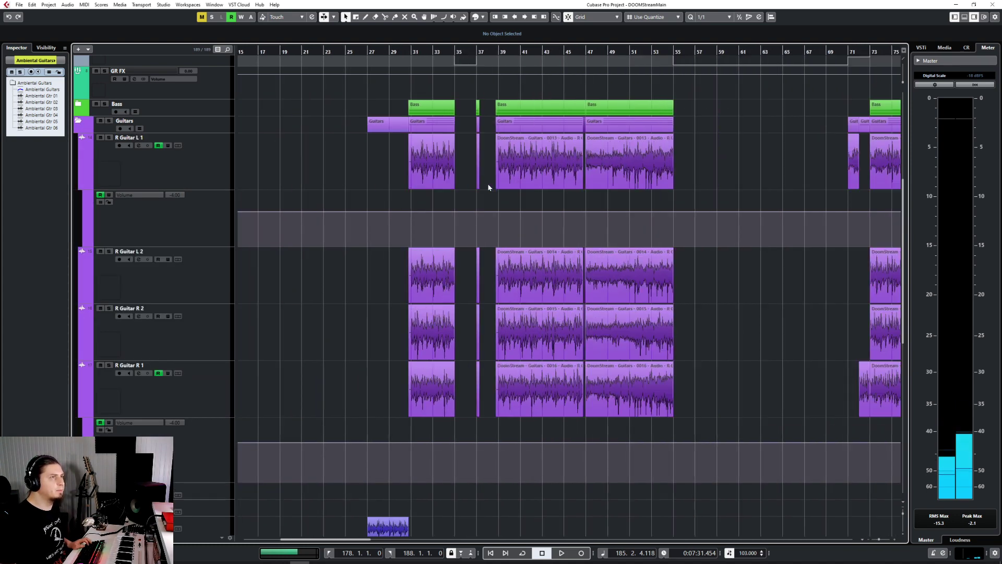
click(533, 156)
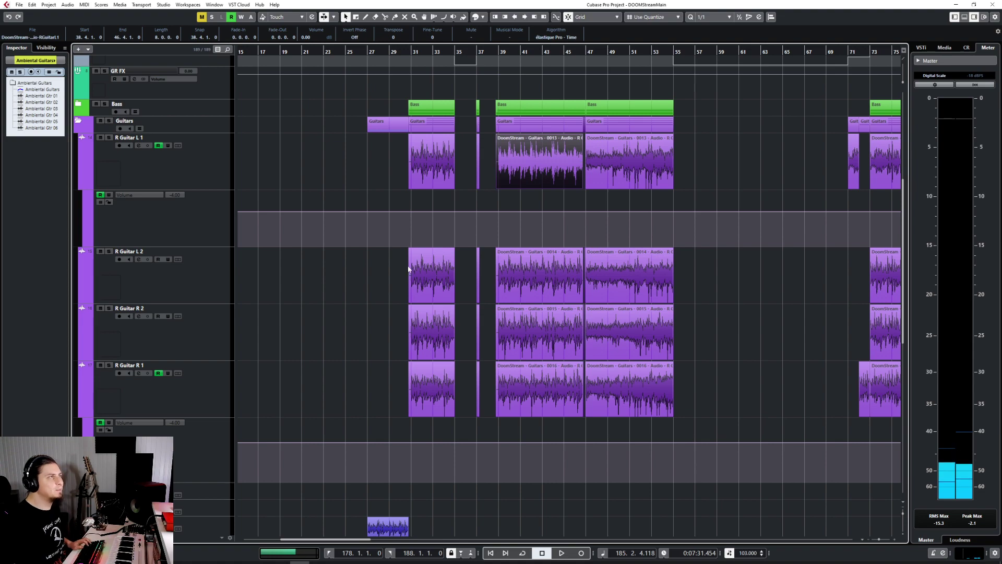
Expand the Ambiental Guitars folder and paste the copied guitar clip onto Ambiental Gtr 01 at bar 178.
scroll(565, 472, right, 15)
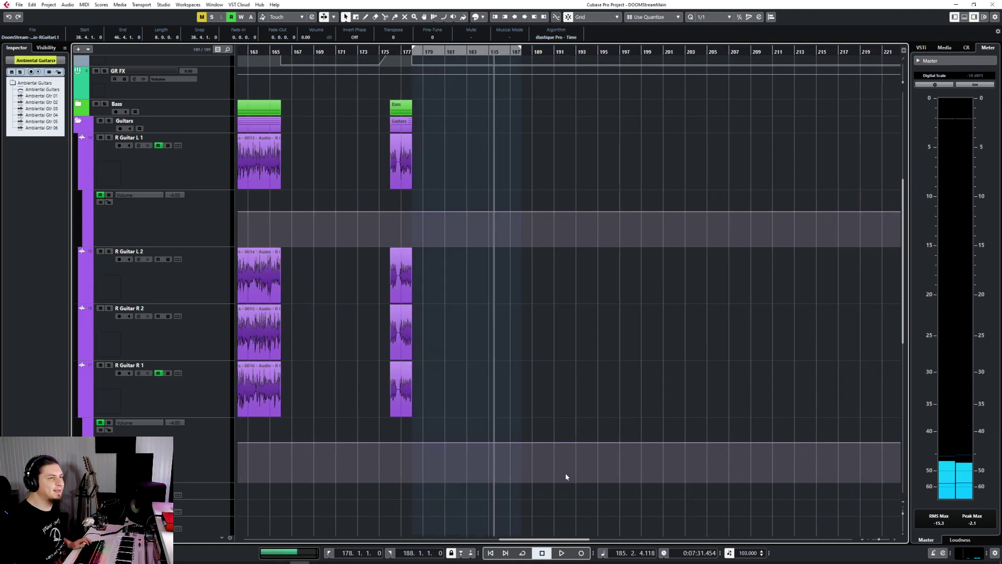
scroll(565, 475, up, 5)
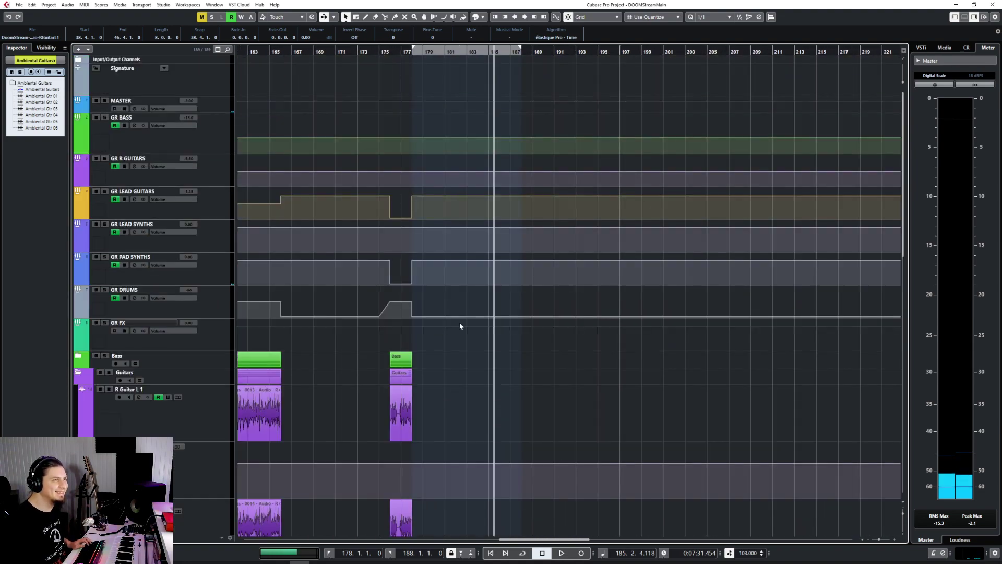
scroll(459, 325, down, 6)
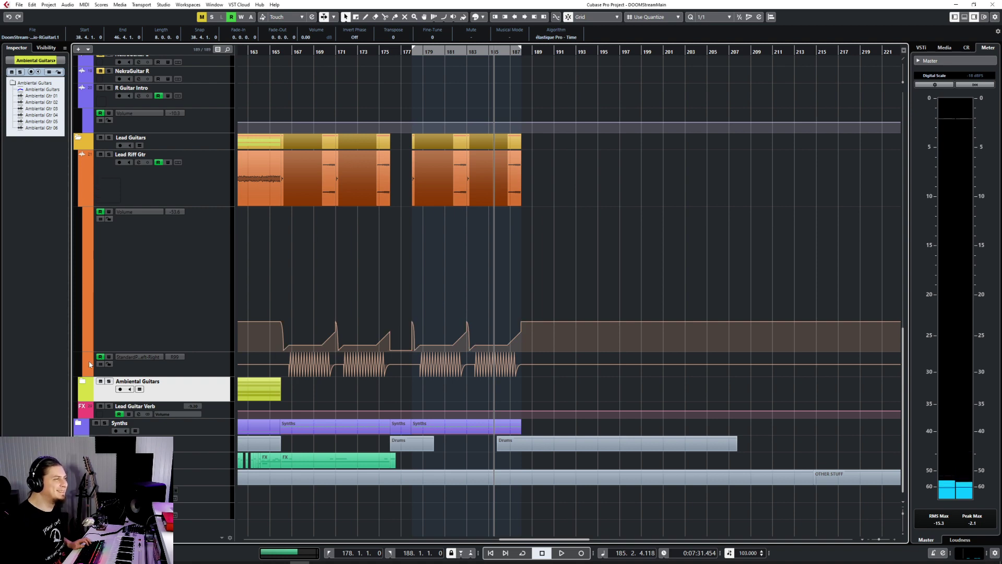
click(83, 381)
scroll(372, 353, down, 4)
scroll(371, 349, up, 6)
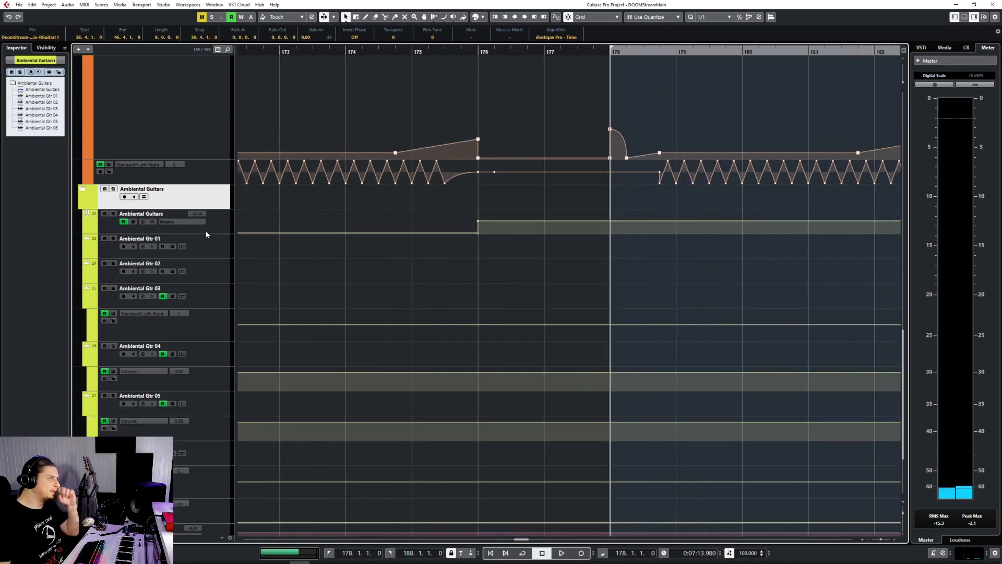
click(204, 246)
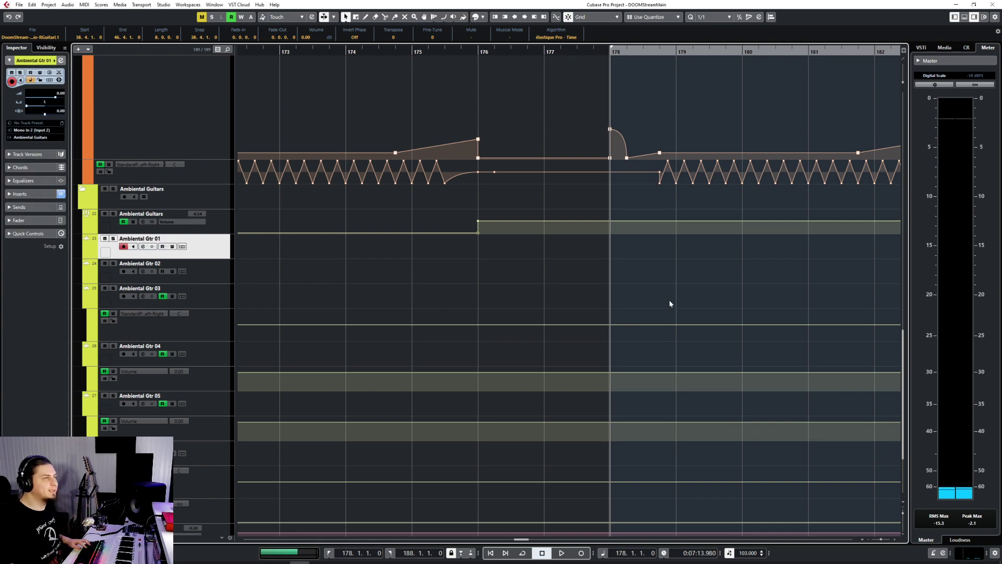
key(ctrl+v)
scroll(693, 282, down, 5)
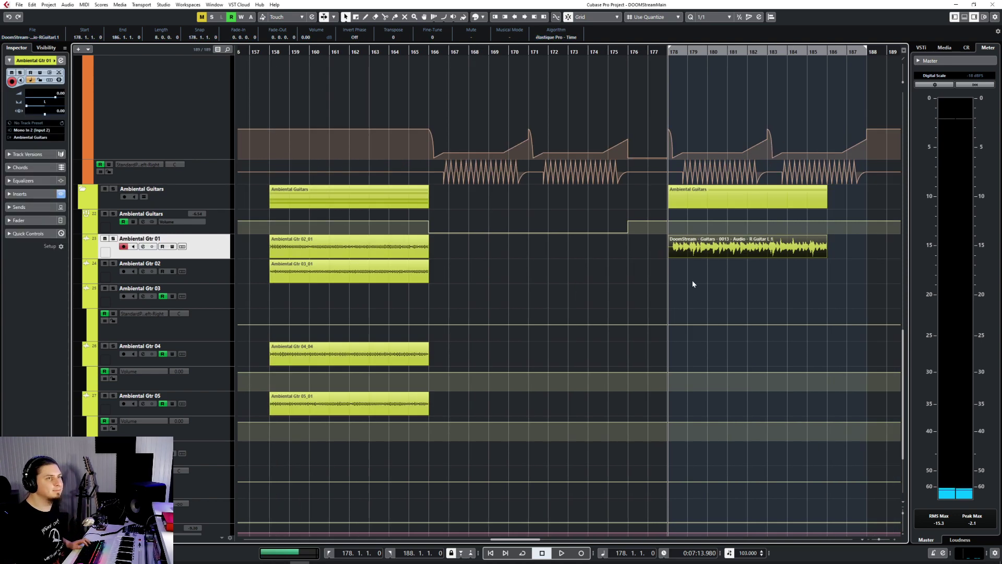
Move the pasted guitar clip on Ambiental Gtr 01 two bars forward so it spans bars 180 to 188.
scroll(686, 282, right, 3)
scroll(557, 279, up, 4)
drag(575, 246, 683, 245)
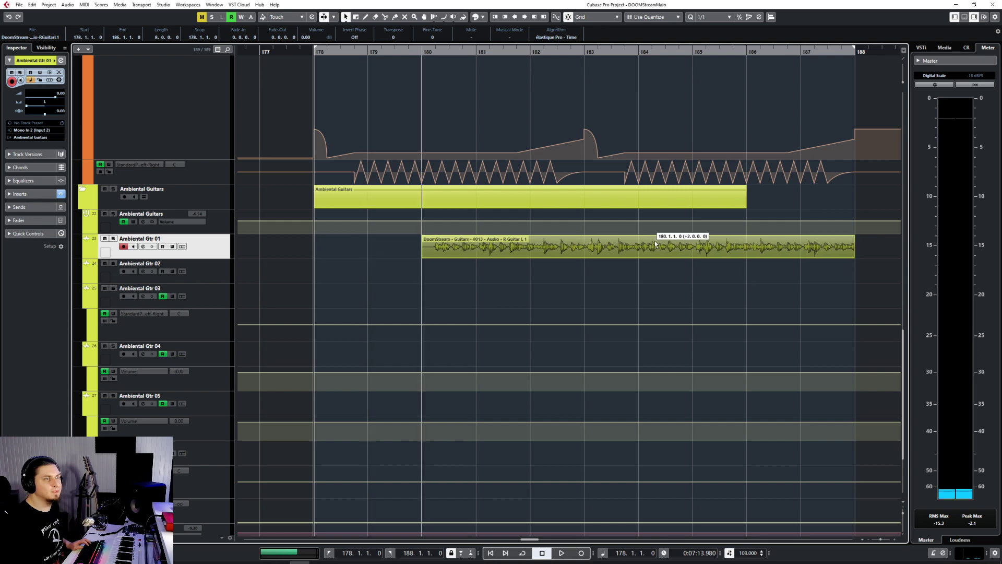
Apply the Reverse process to the guitar clip on Ambiental Gtr 01 and close the sample editor.
double_click(640, 245)
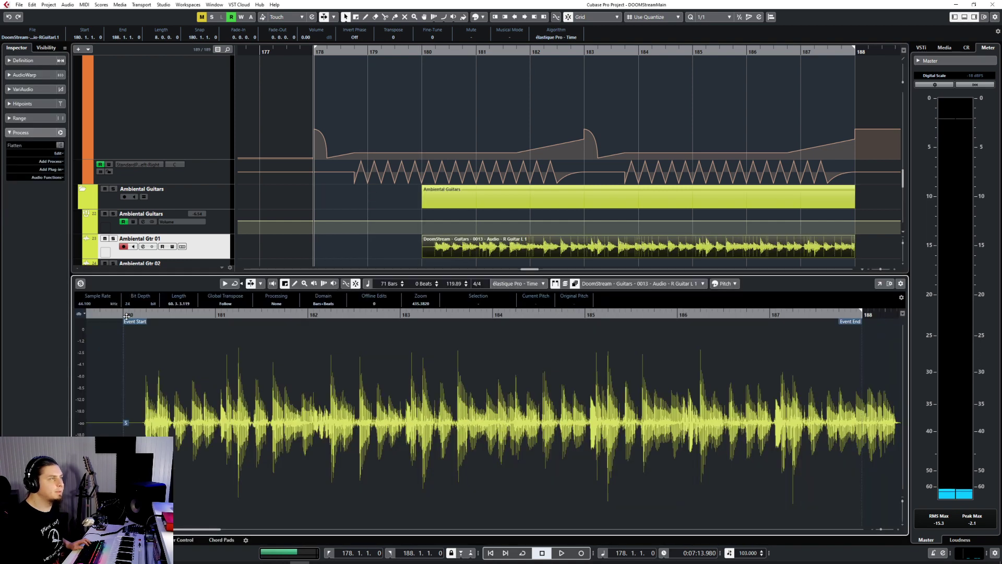
click(50, 161)
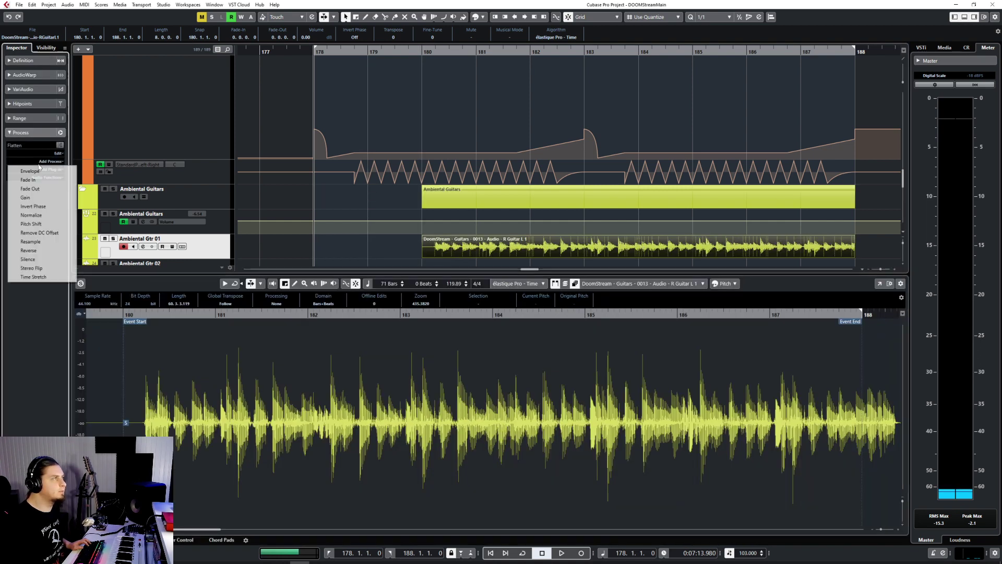
click(52, 252)
click(499, 307)
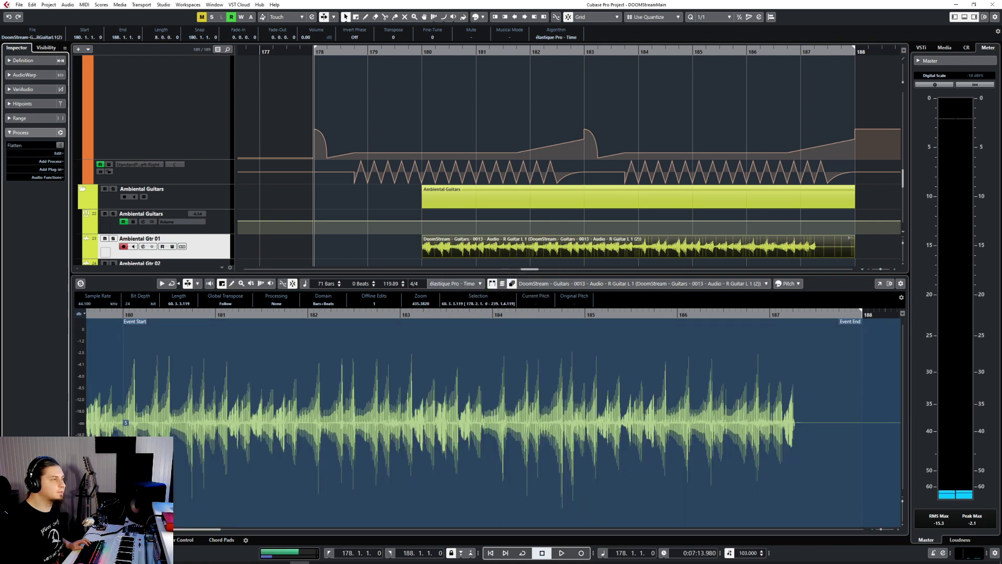
key(ctrl+e)
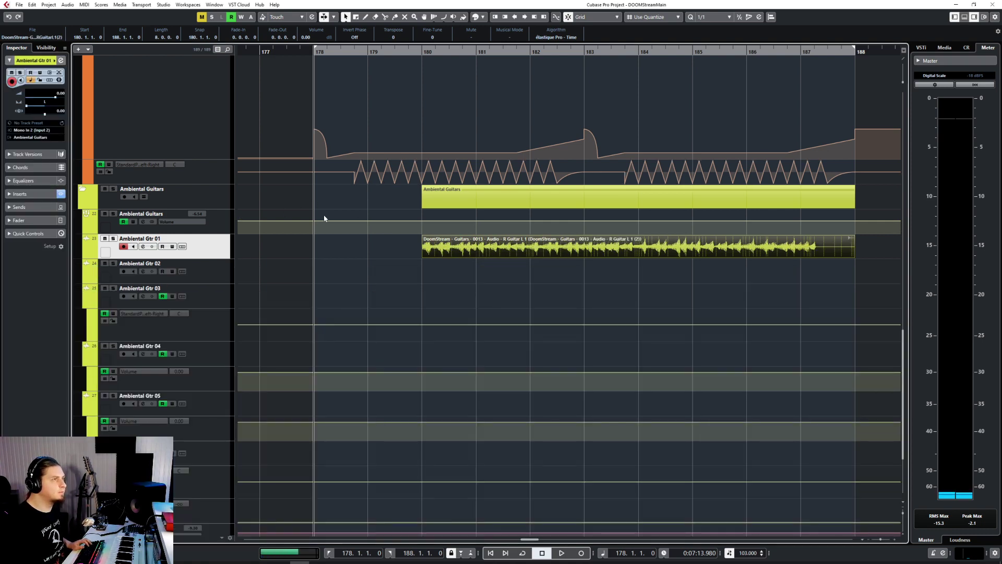
scroll(321, 282, up, 10)
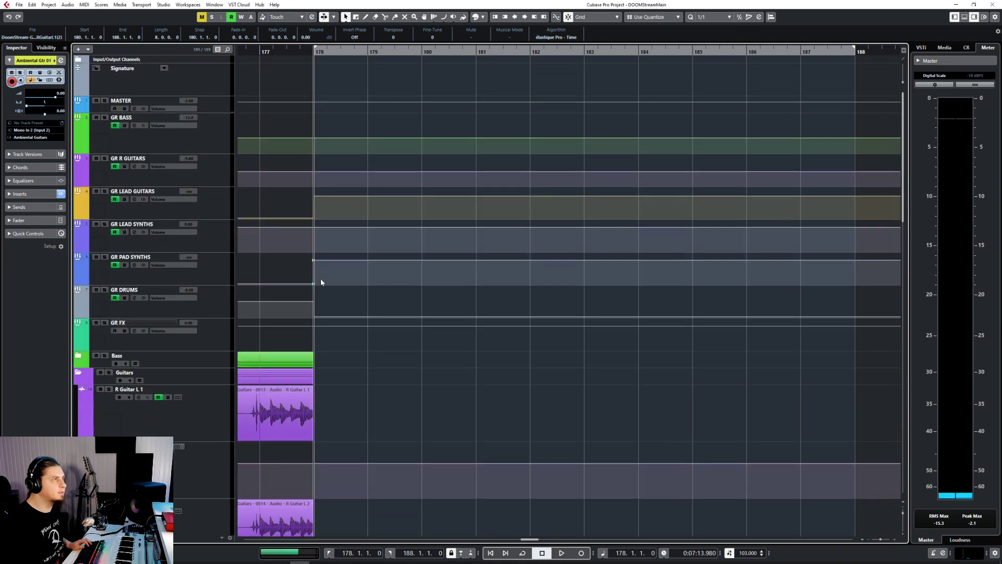
scroll(321, 283, down, 10)
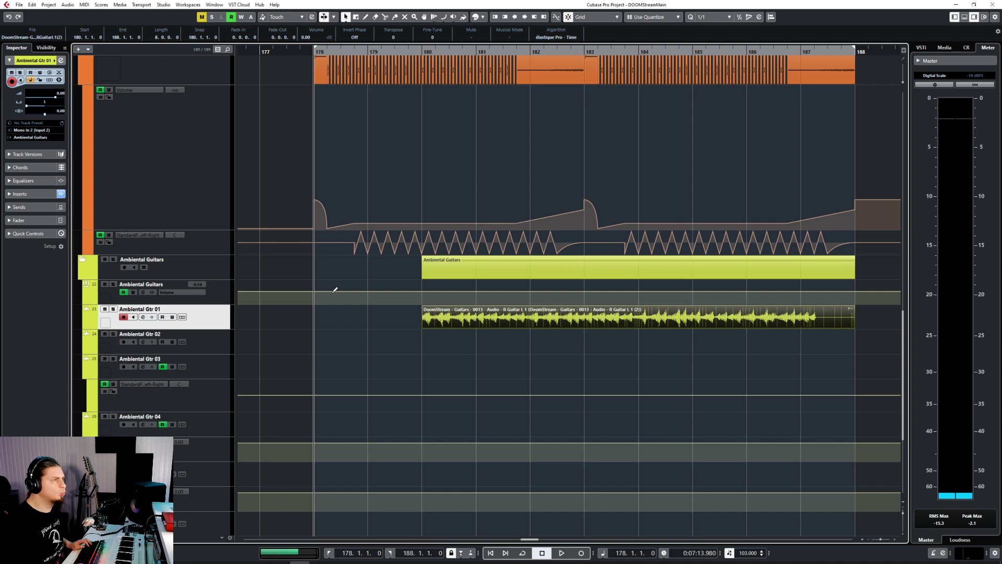
Play the outro from bar 178 and solo Ambiental Gtr 01 to hear the reversed guitar clip.
scroll(341, 333, down, 4)
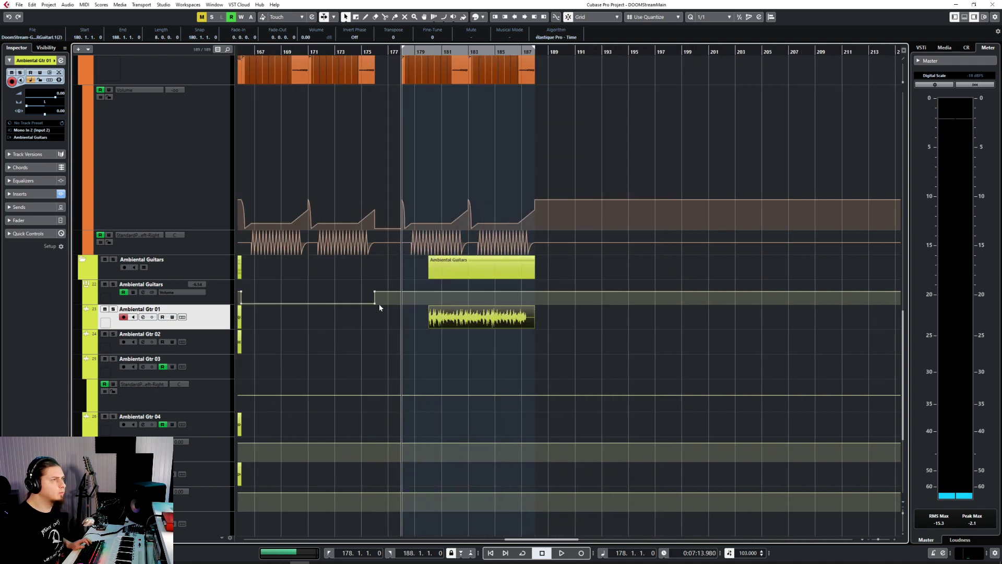
scroll(415, 340, up, 4)
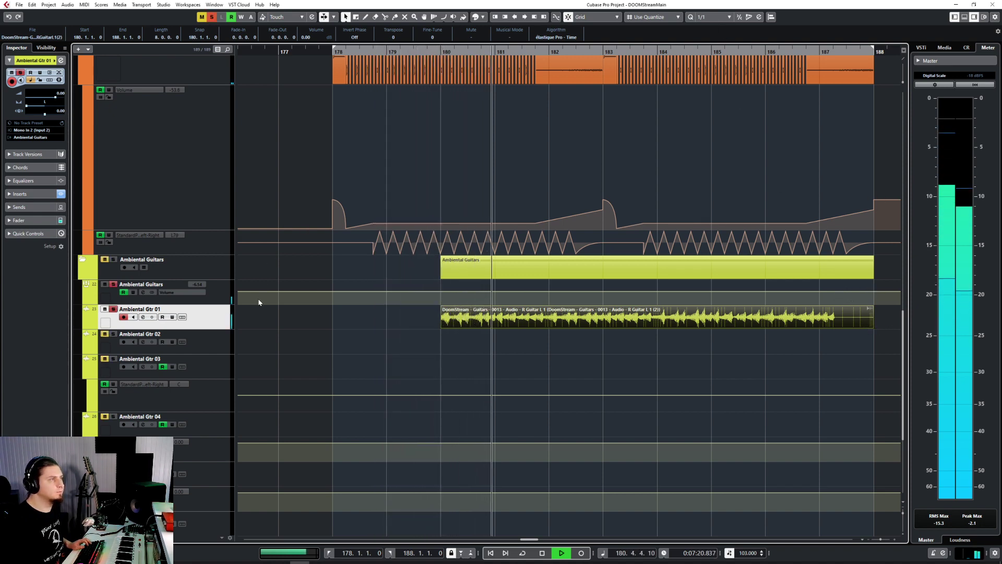
key(s)
Using a 1/8 grid, trim the end of the reversed guitar clip to 187.2 and move the clip so it spans 180.4 to 188.
click(711, 16)
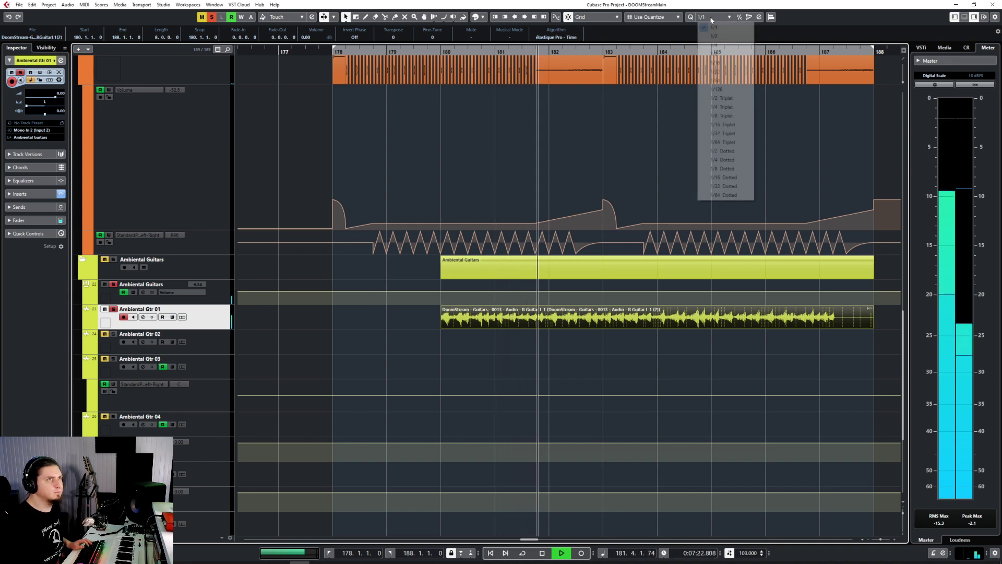
click(725, 54)
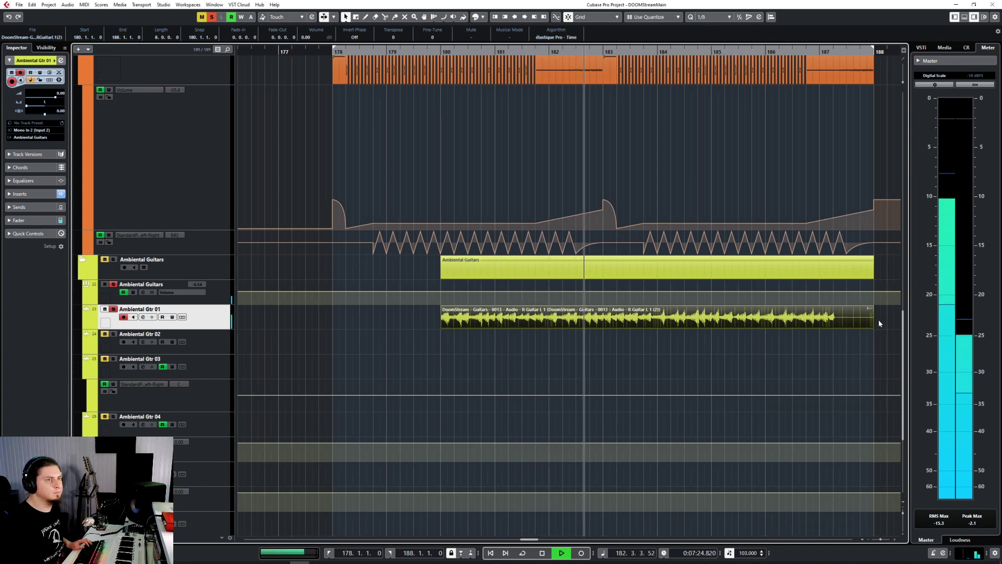
drag(871, 322, 841, 329)
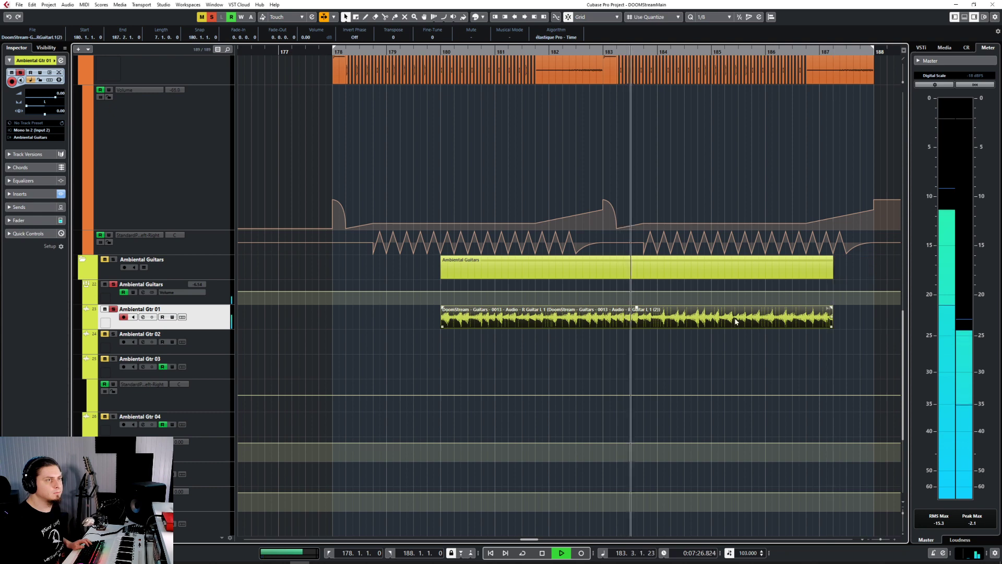
drag(733, 319, 773, 319)
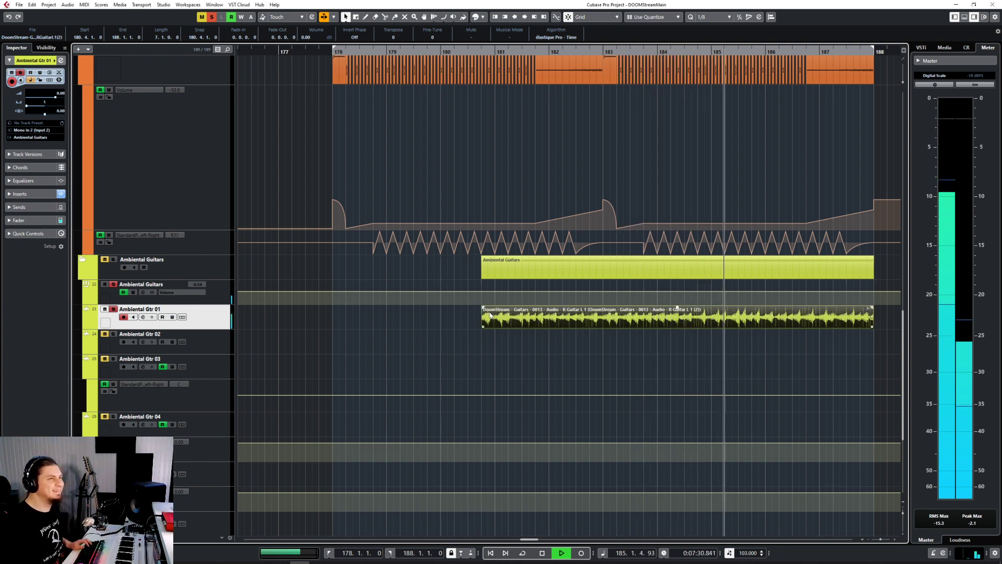
Try a fade-in across the full length of the reversed guitar clip, undo it and stop playback.
drag(481, 308, 869, 311)
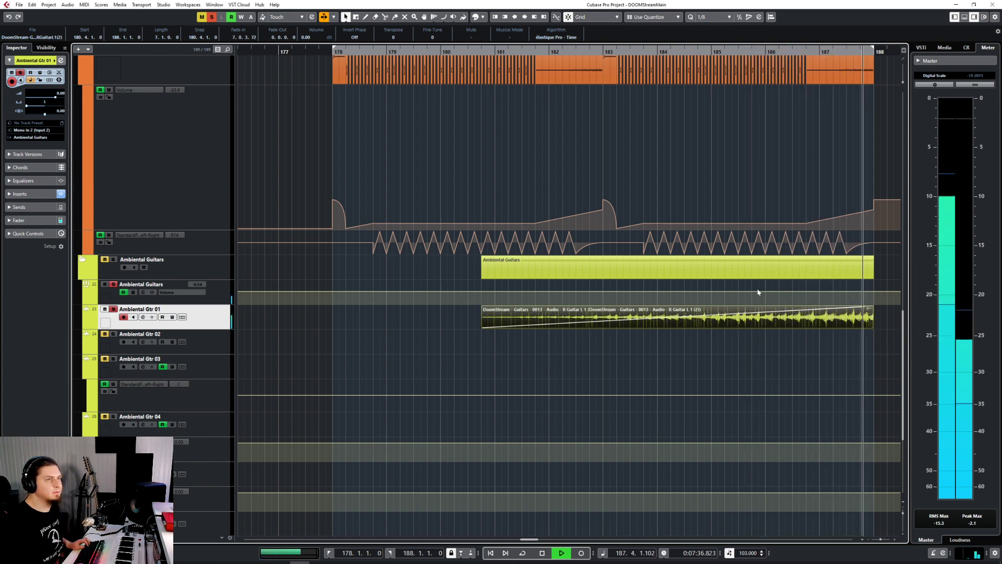
key(ctrl+z)
key(space)
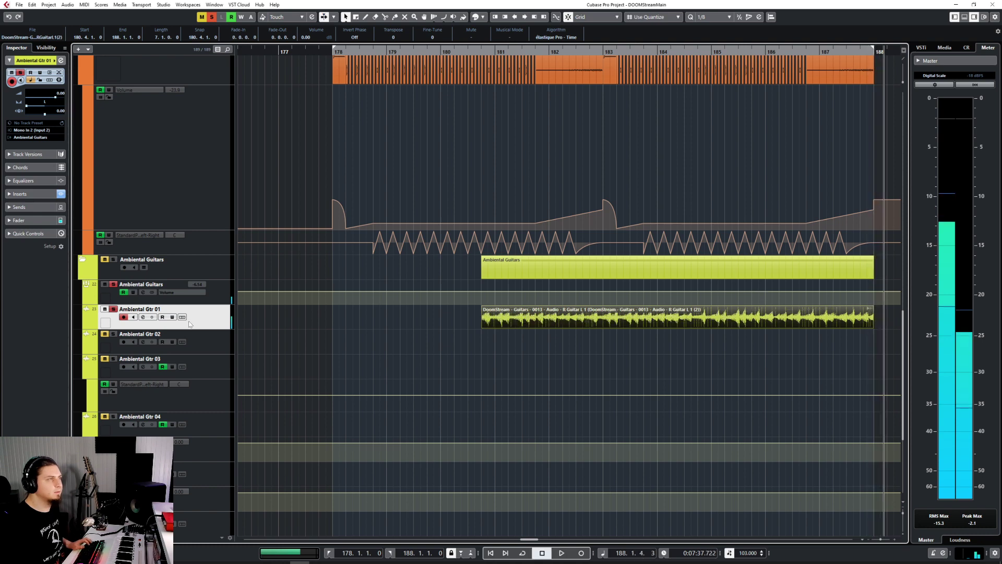
Reveal the volume automation of Ambiental Gtr 01 and draw a ramp from -∞ at 180.4 up to 0.00 at bar 188.
click(21, 194)
click(85, 325)
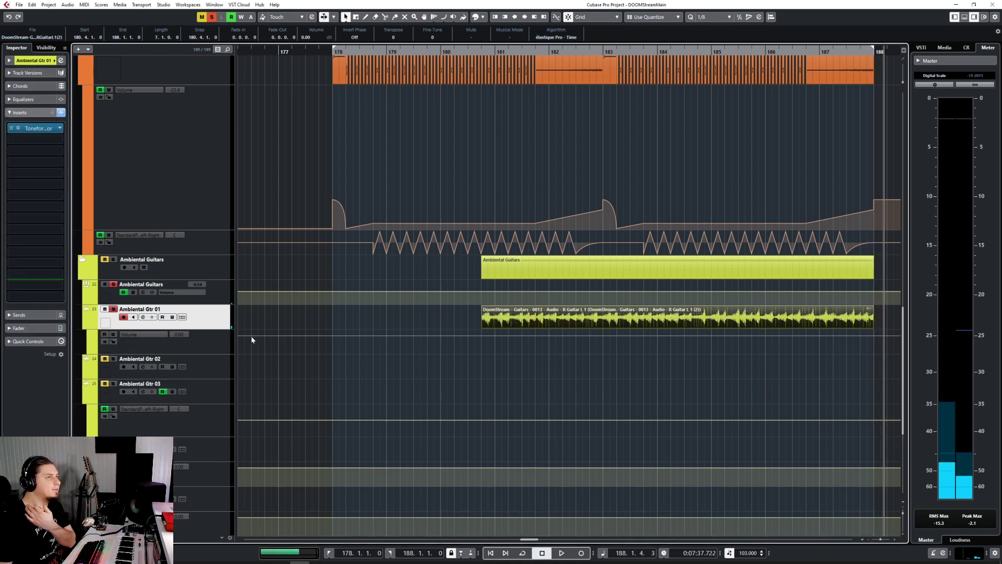
click(874, 338)
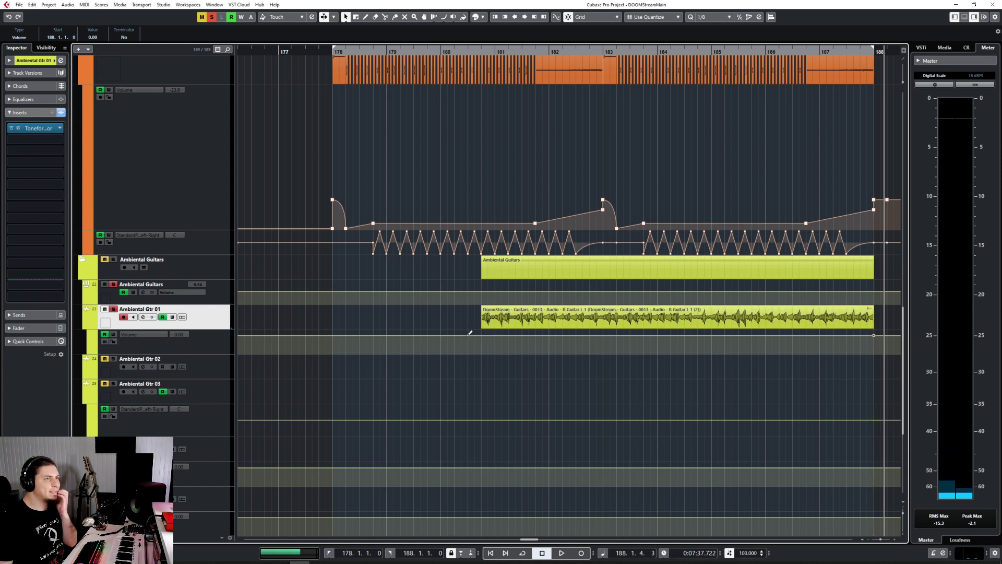
drag(480, 339, 488, 398)
Audition the reversed guitar swell from 180.4, turning off the solo on Ambiental Gtr 01 to hear the full mix.
click(486, 53)
key(space)
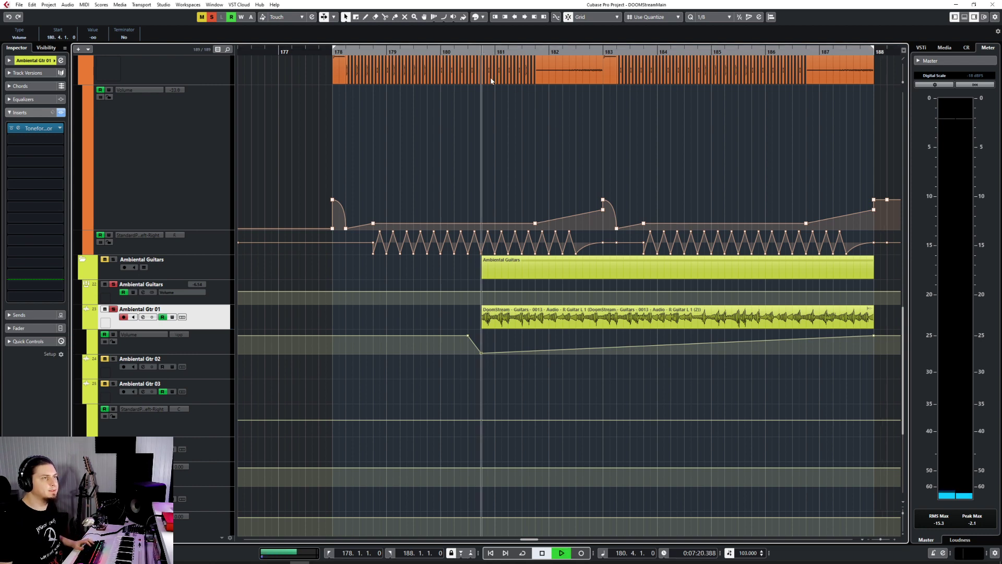
key(s)
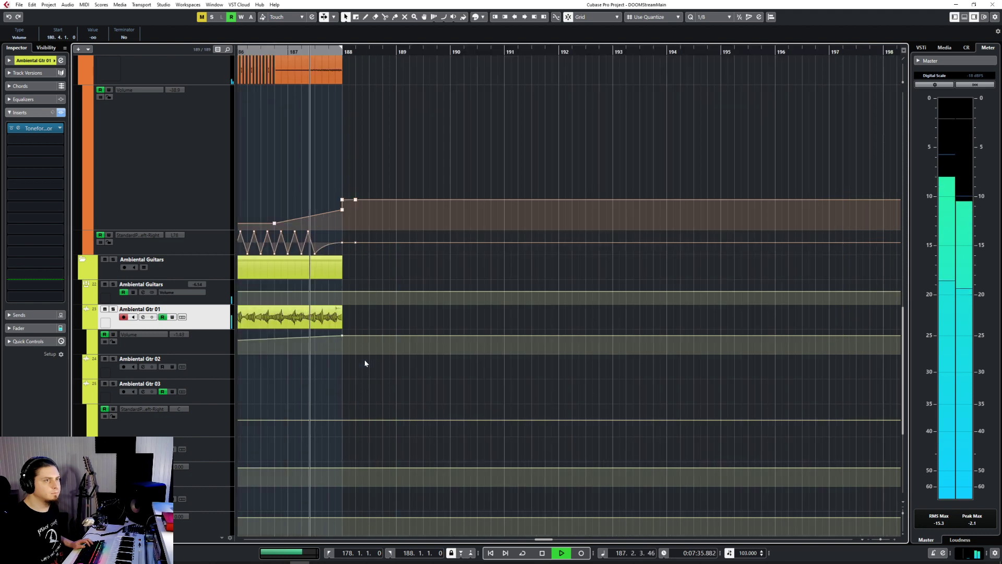
key(space)
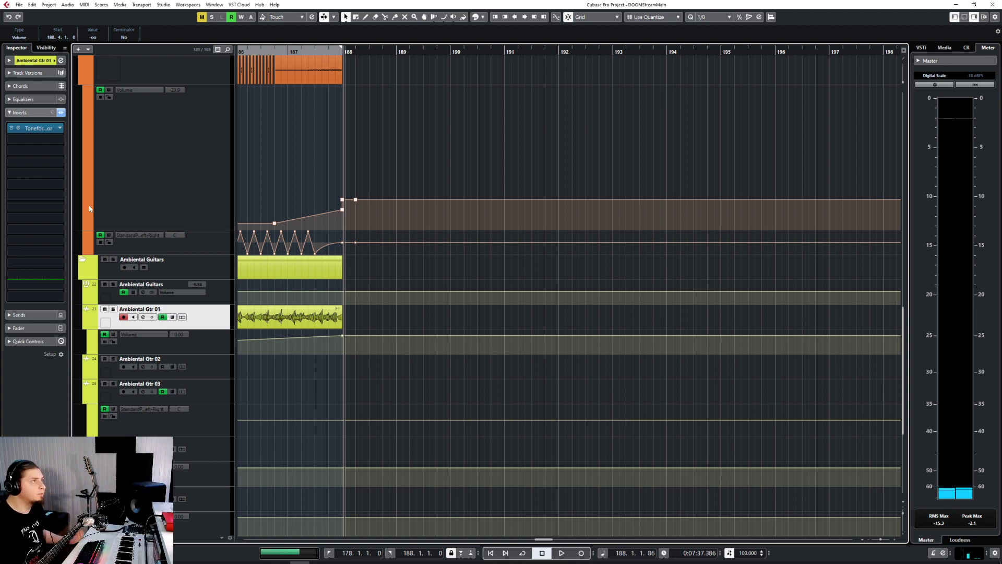
Open the GTune tuner from the Stereo In channel's inserts in the MixConsole, and close the MixConsole.
click(406, 139)
key(F3)
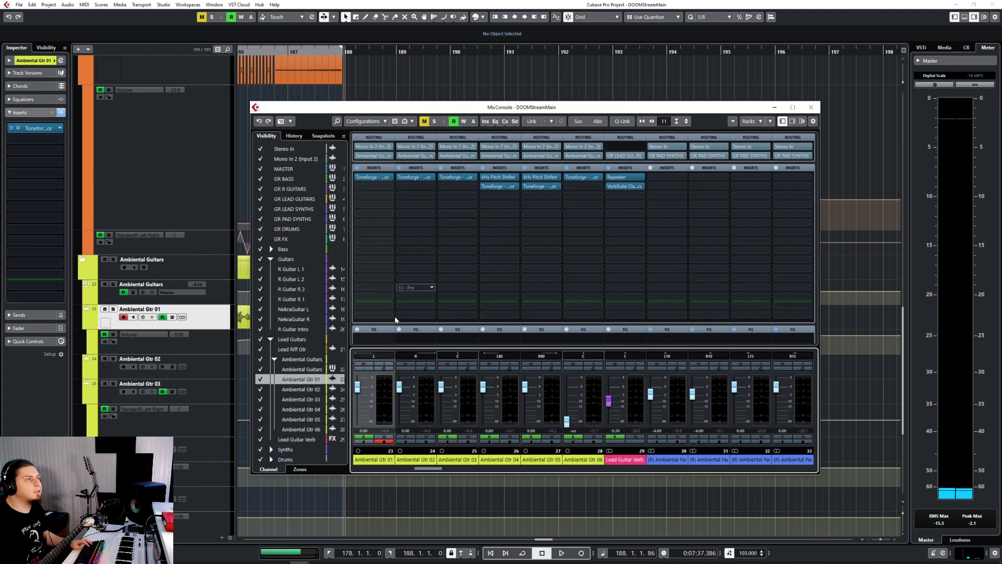
drag(432, 470, 371, 470)
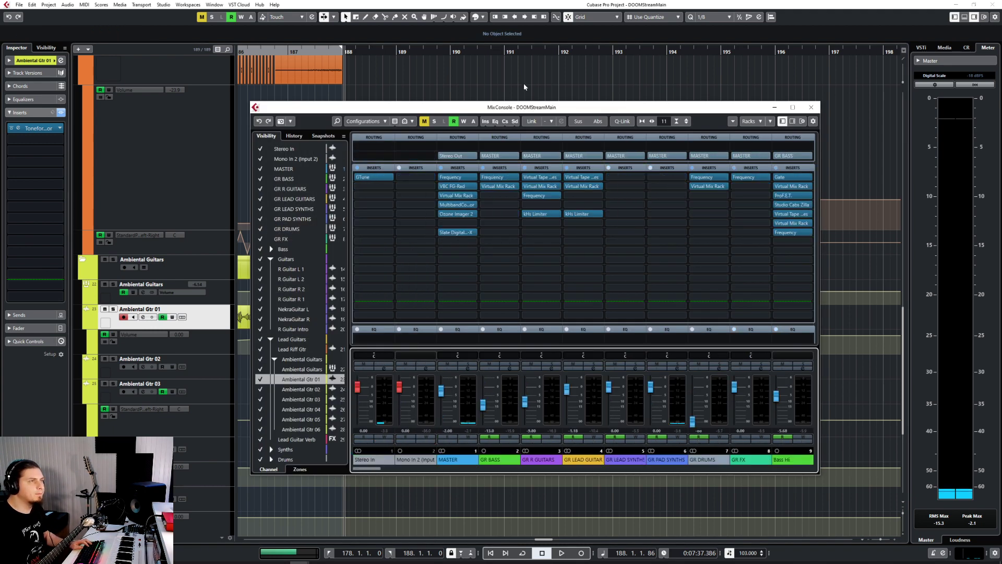
click(363, 178)
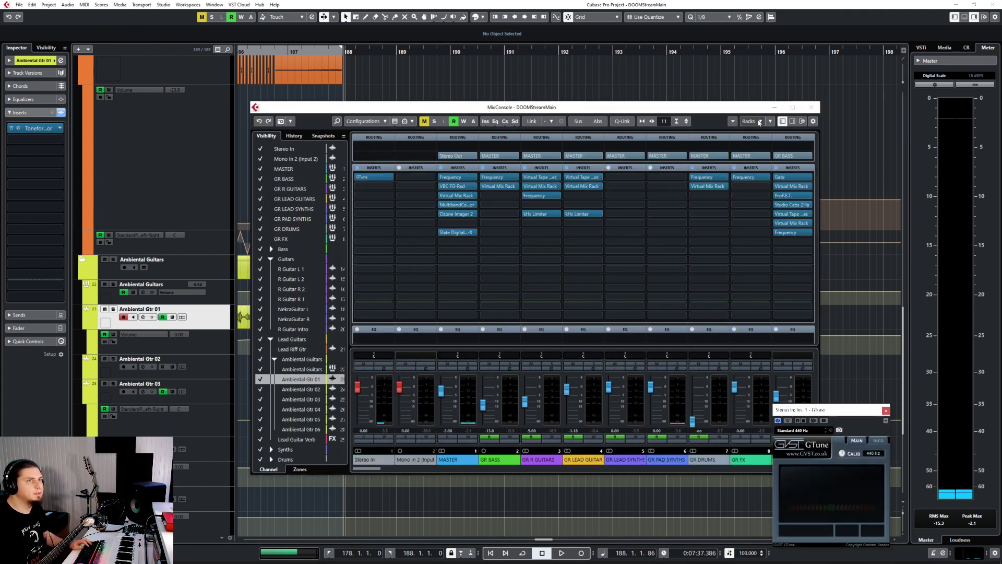
click(811, 107)
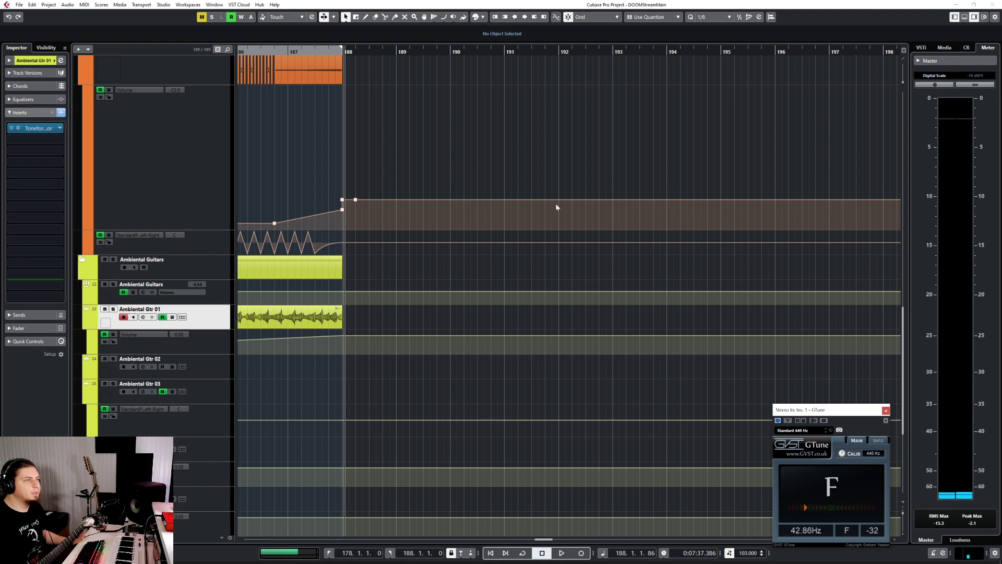
Delete the reversed guitar clip and its volume automation points from Ambiental Gtr 01 and hide the automation lane.
scroll(459, 389, left, 2)
scroll(459, 387, down, 2)
click(466, 321)
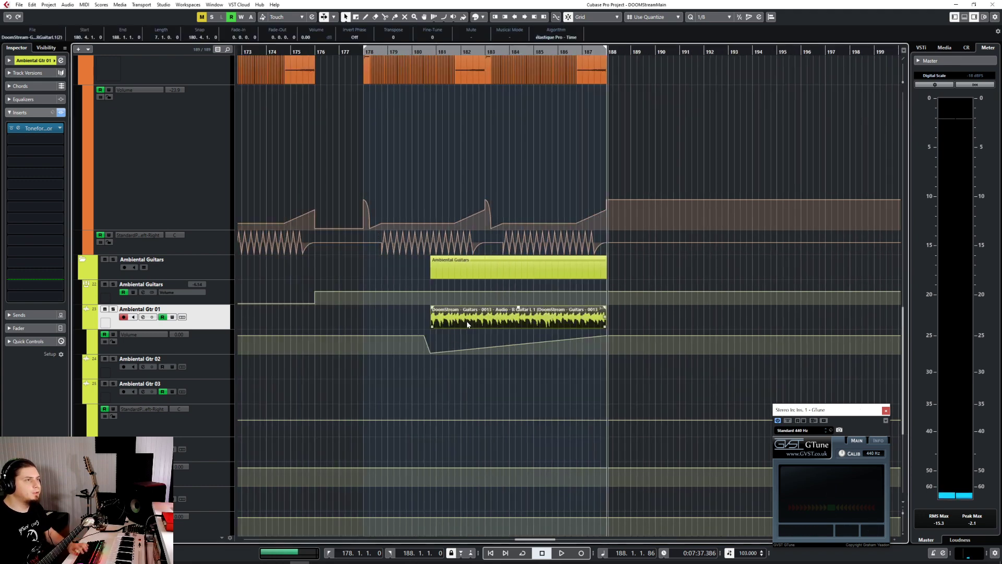
key(Delete)
drag(417, 325, 641, 363)
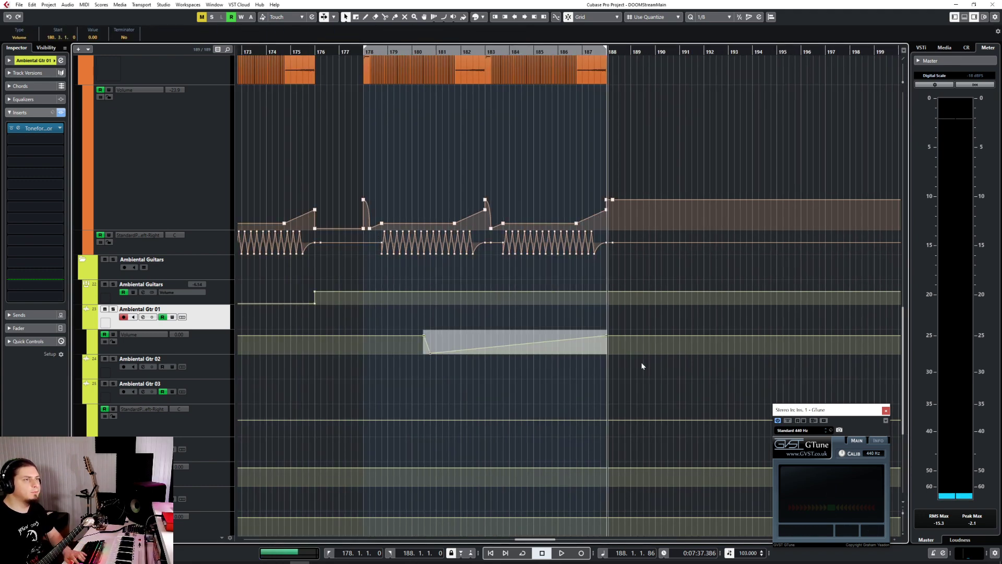
key(Delete)
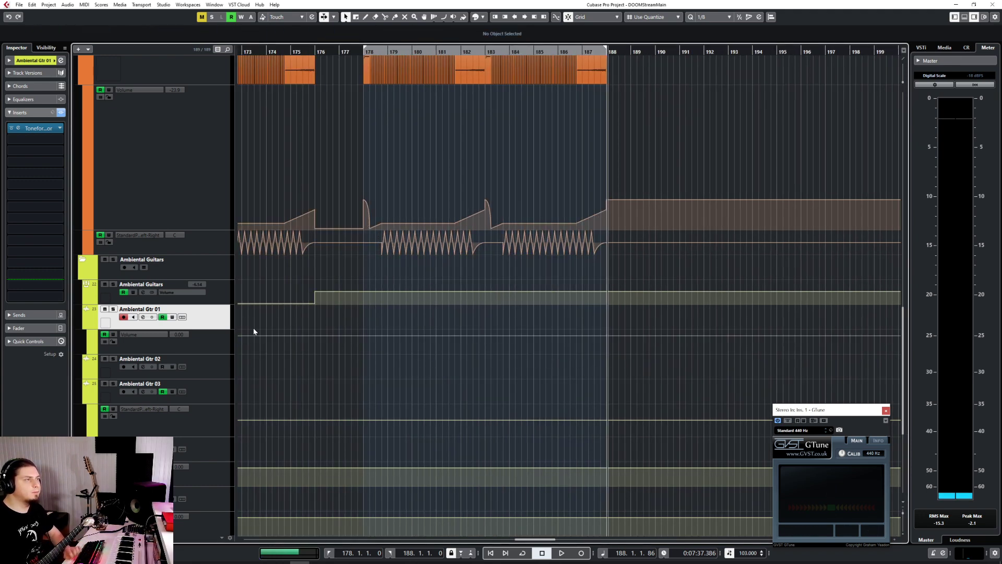
click(87, 326)
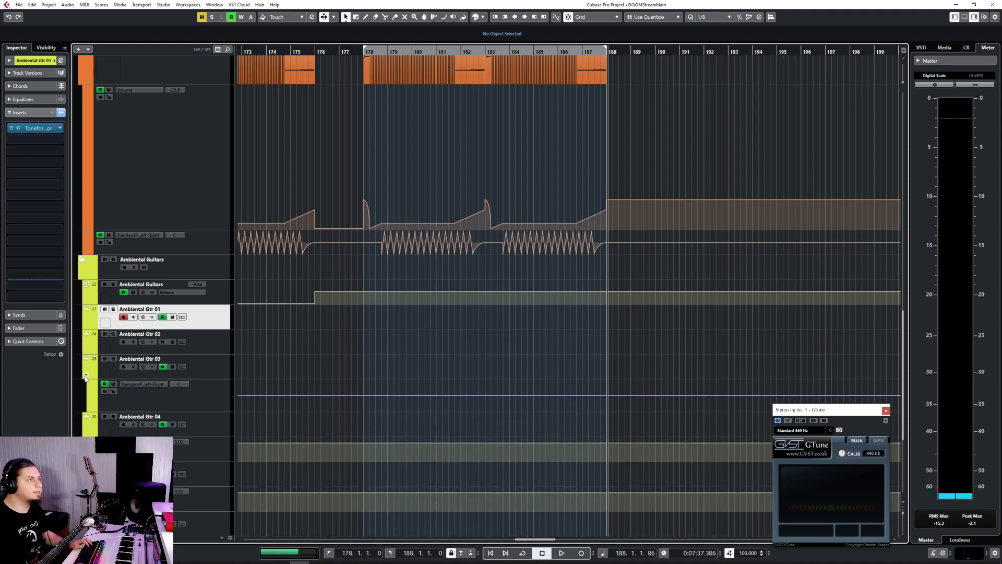
Set the quantize grid to 1/1 and place the playback cursor at bar 177.
scroll(403, 364, right, 2)
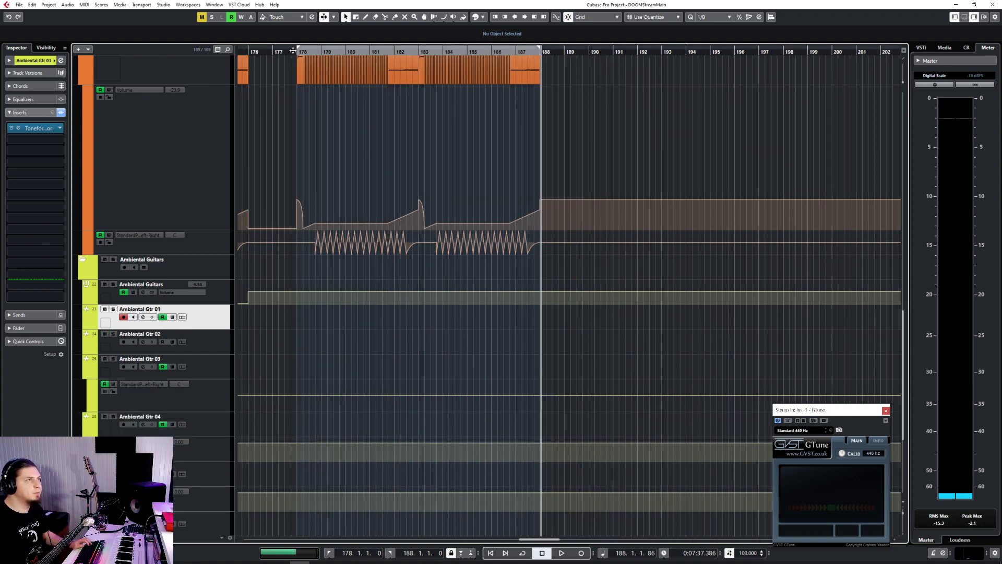
key(KP_1)
click(711, 17)
click(715, 26)
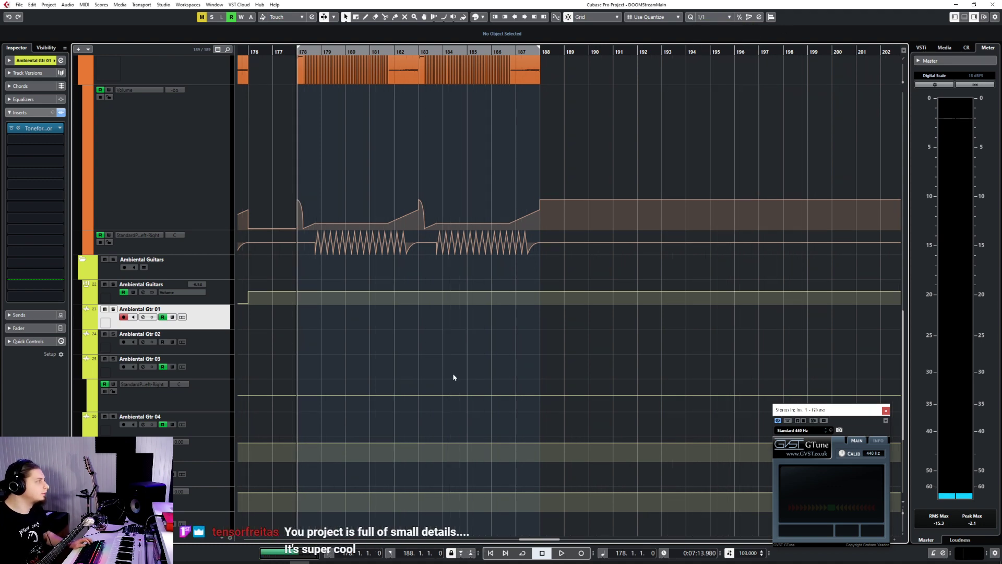
scroll(450, 370, left, 4)
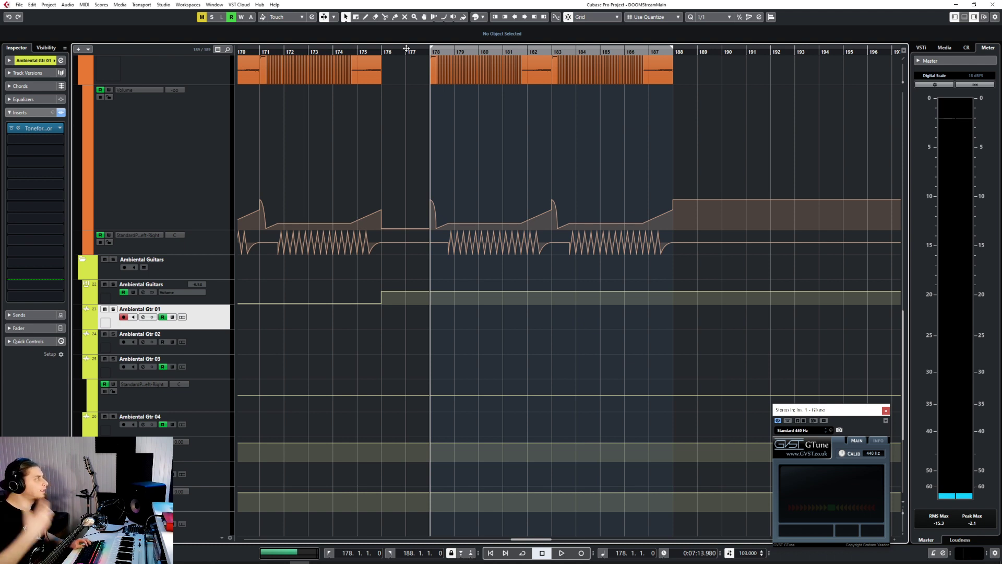
key(h)
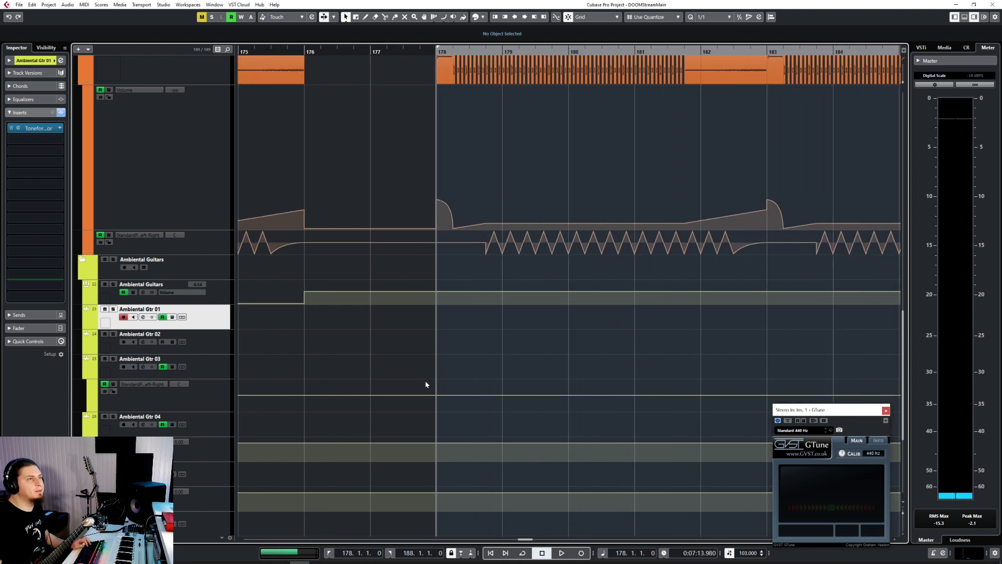
click(369, 62)
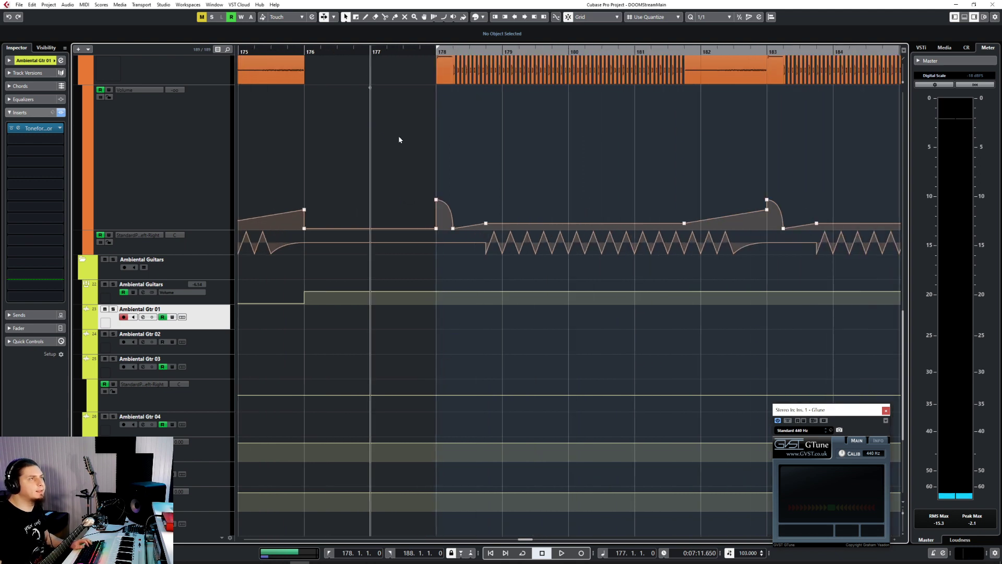
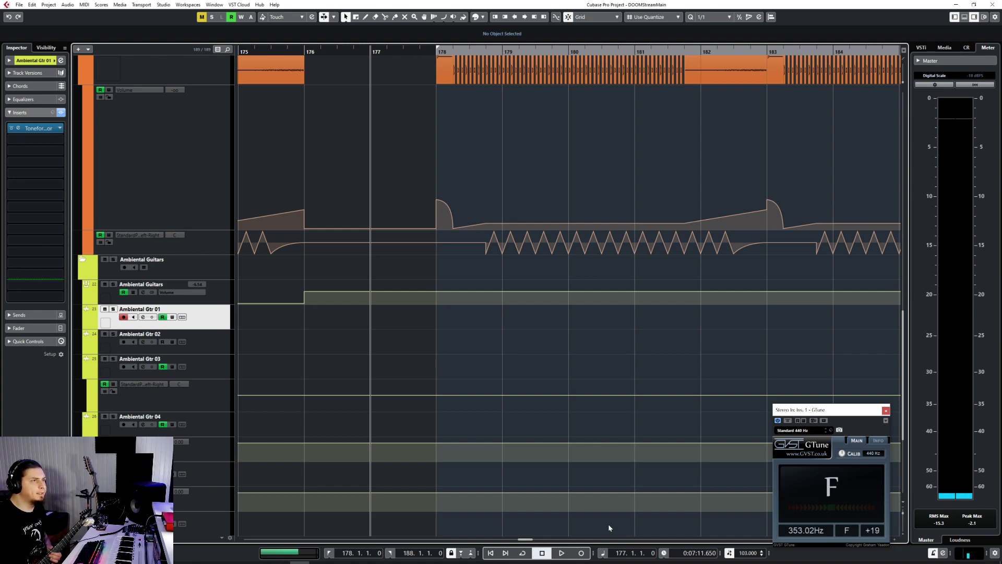
Try recording a guitar take on Ambiental Gtr 01 from bar 177 and stop the recording.
scroll(525, 331, down, 2)
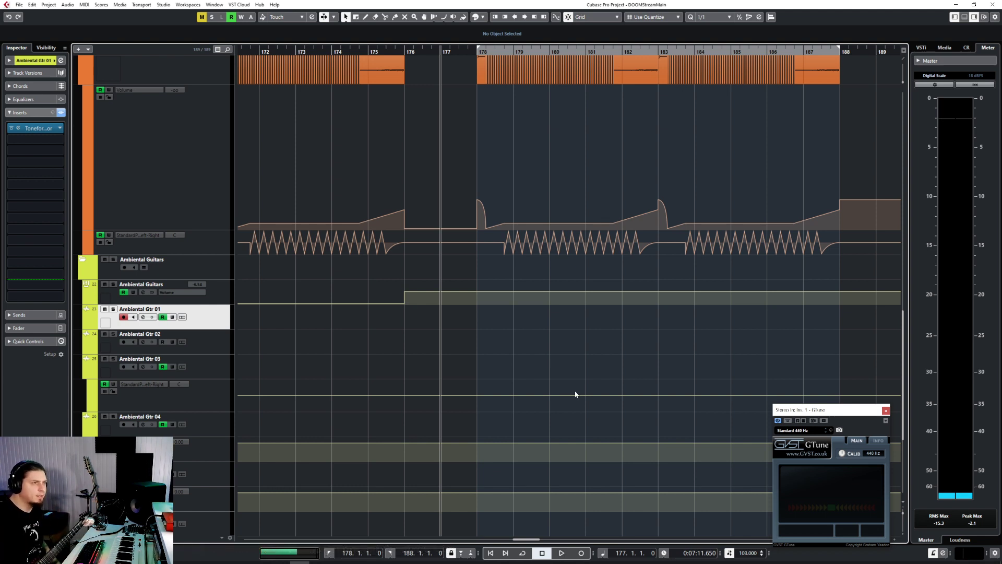
click(583, 553)
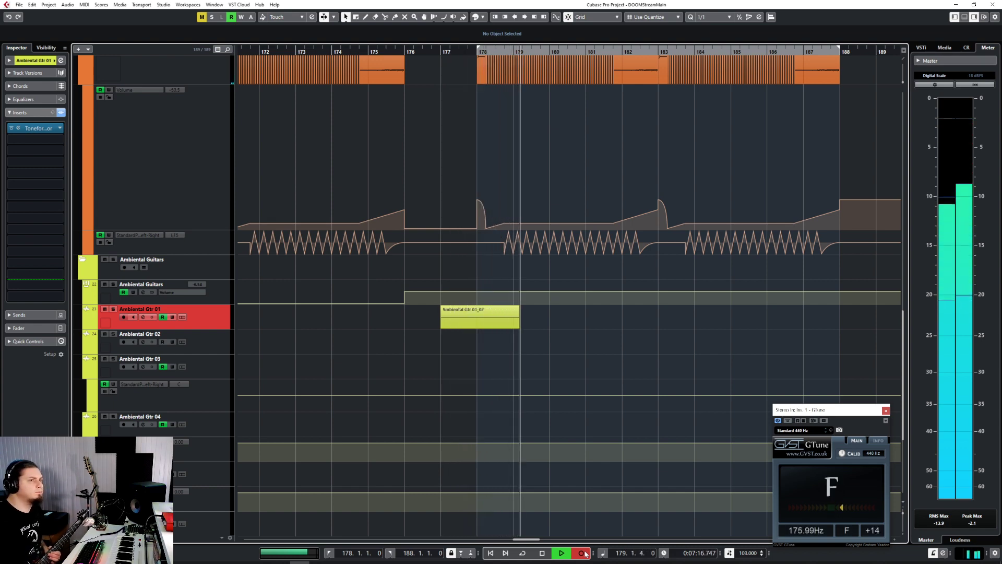
key(space)
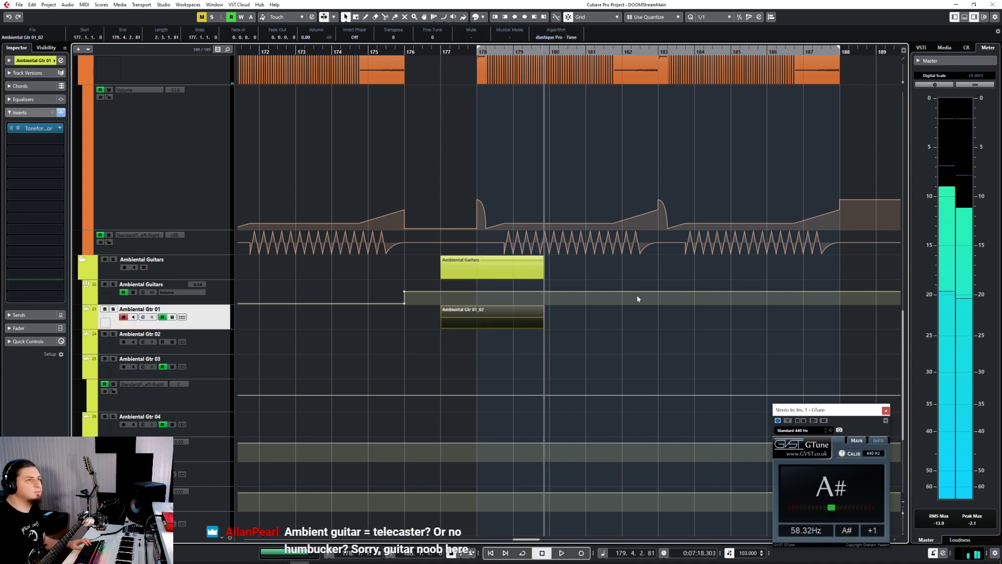
Set the input routing of Ambiental Gtr 01 to the Left channel of Stereo In.
click(13, 61)
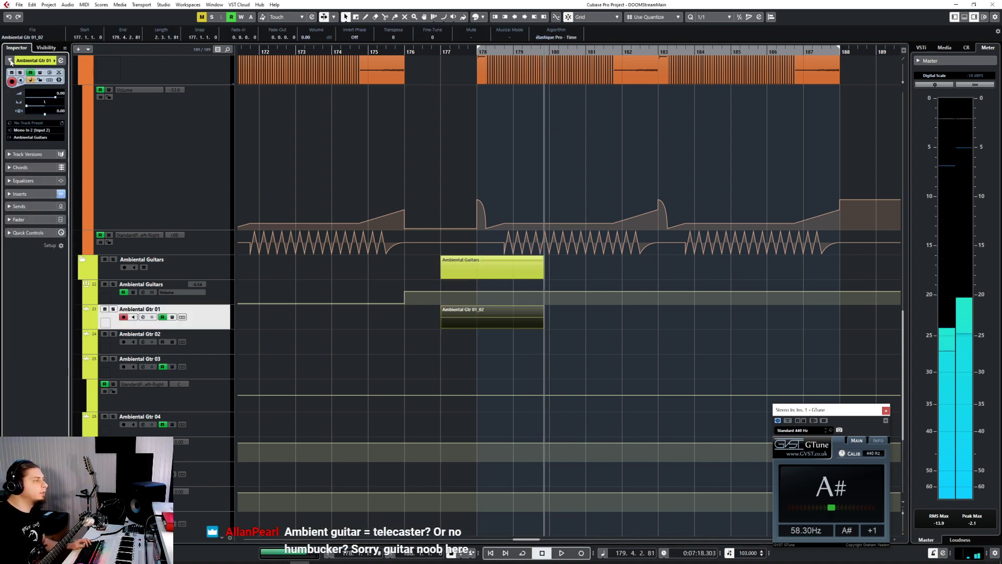
click(41, 130)
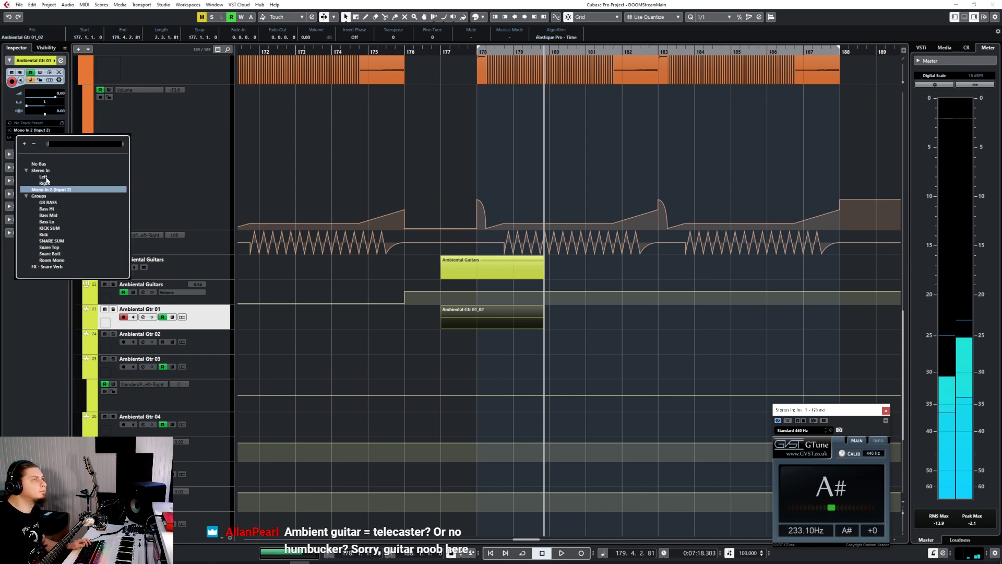
click(45, 178)
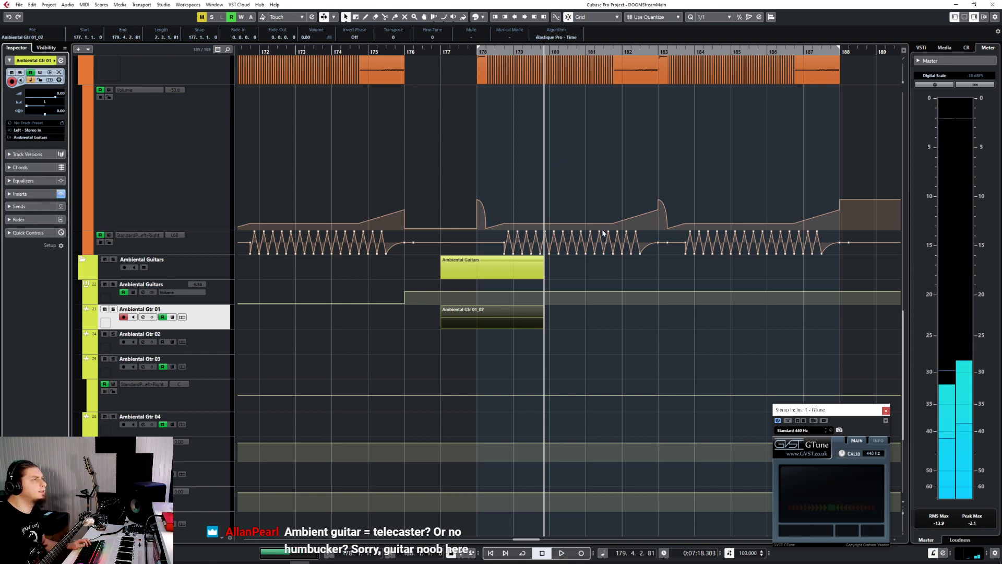
Delete the short guitar take from Ambiental Gtr 01 and return the playback cursor to bar 177.
key(Delete)
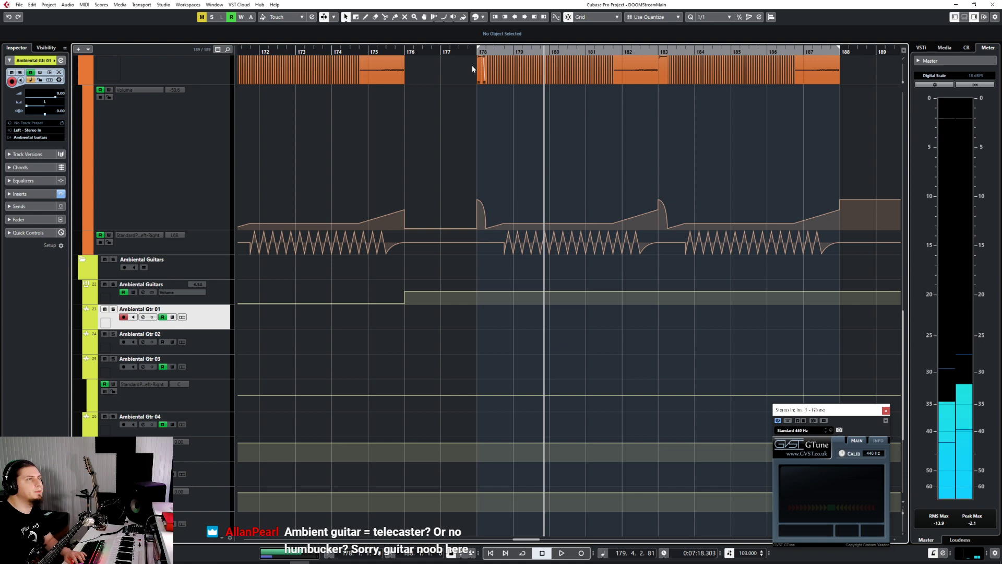
click(439, 53)
Try recording another guitar take on Ambiental Gtr 01 from bar 177 and undo it.
click(582, 553)
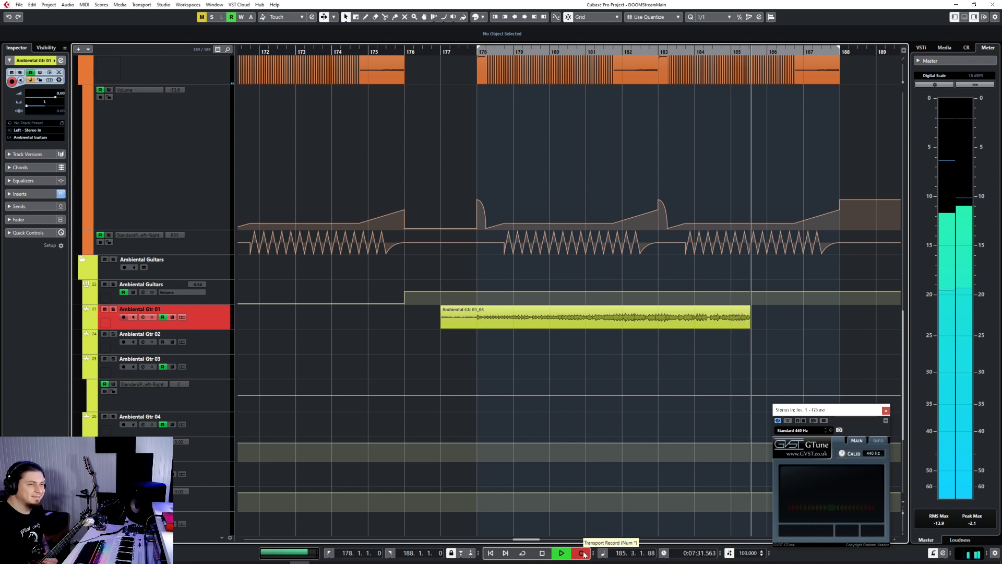
key(space)
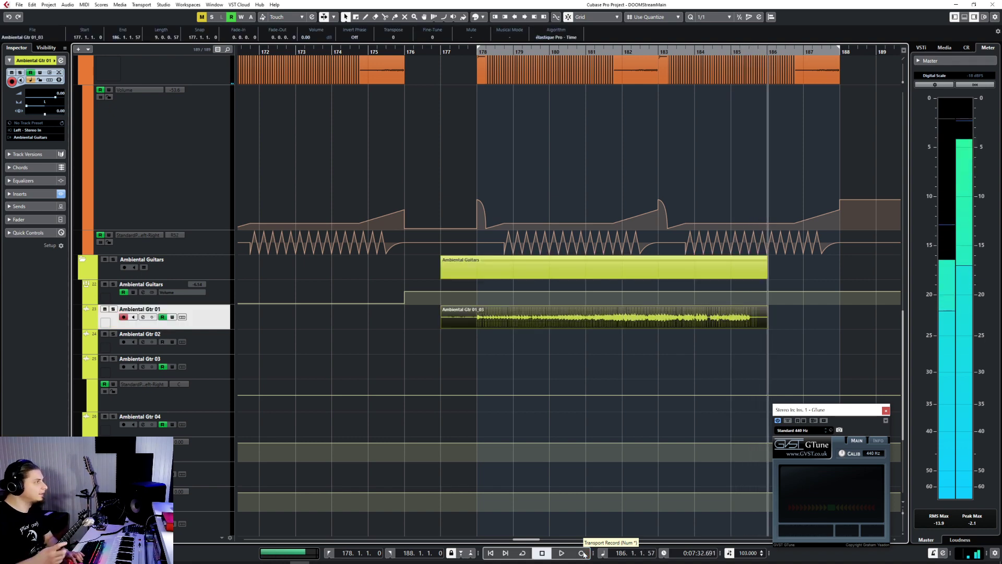
key(ctrl+z)
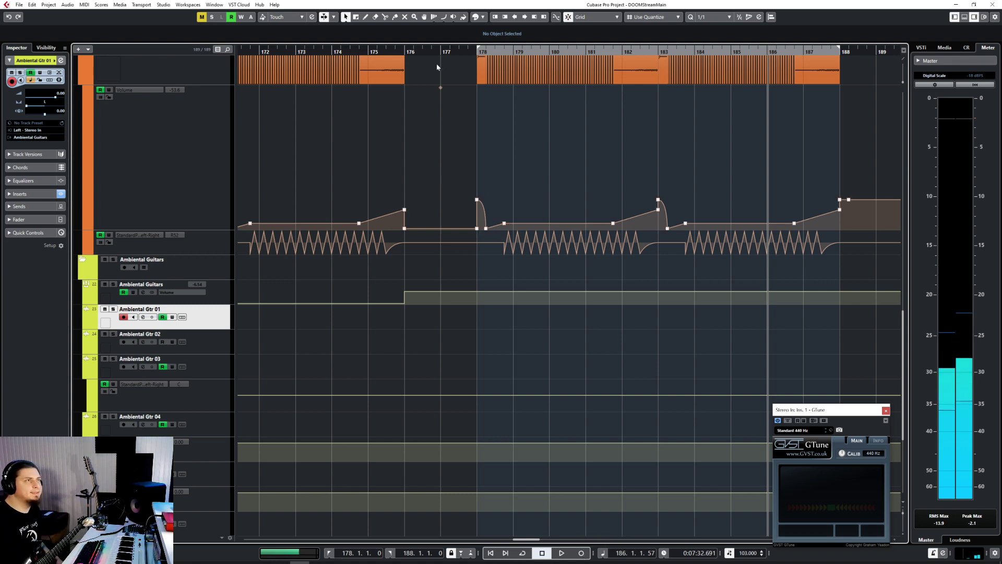
Record a new guitar take on Ambiental Gtr 01 from bar 177 through bar 188 and trim its start to bar 178.
click(584, 555)
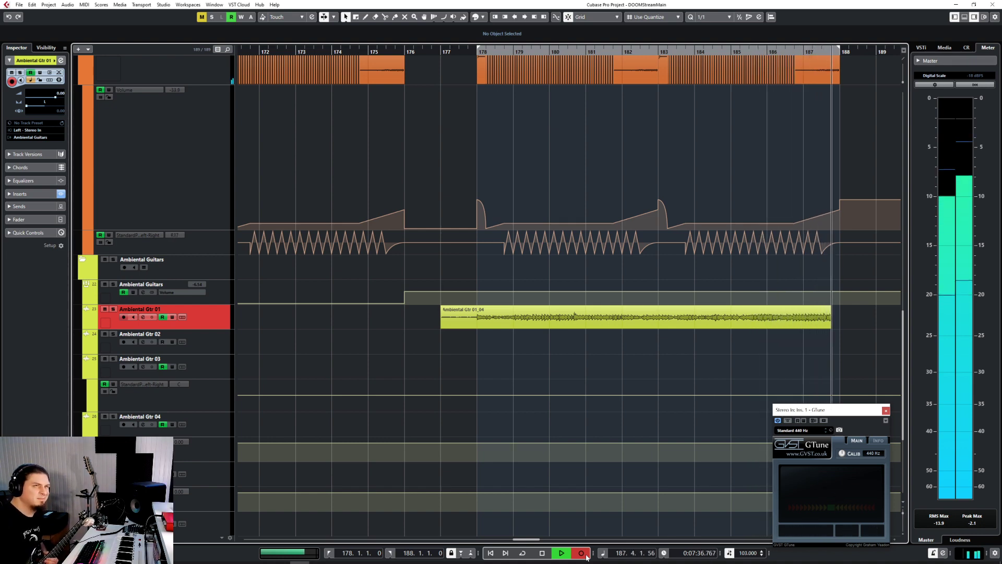
key(space)
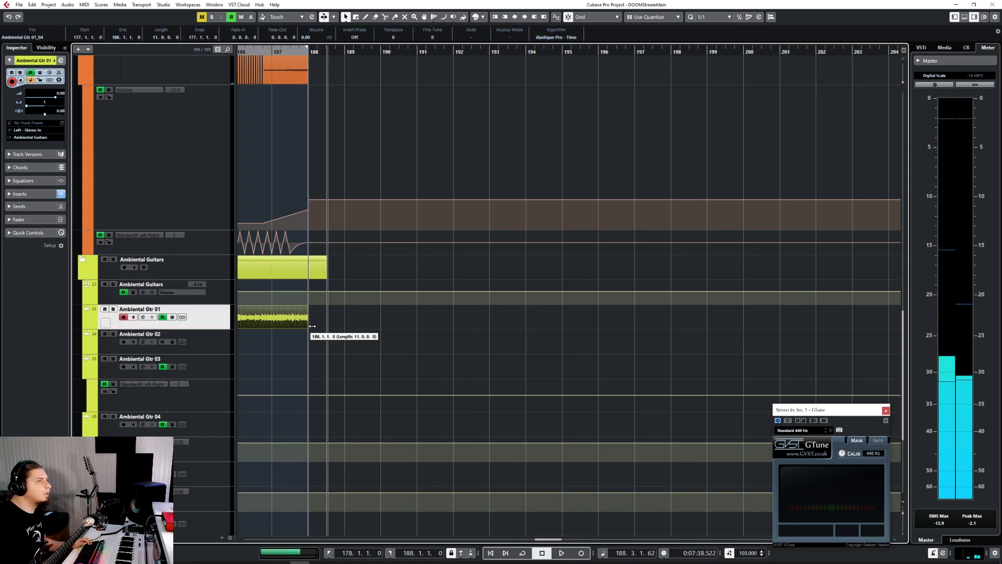
scroll(393, 349, left, 5)
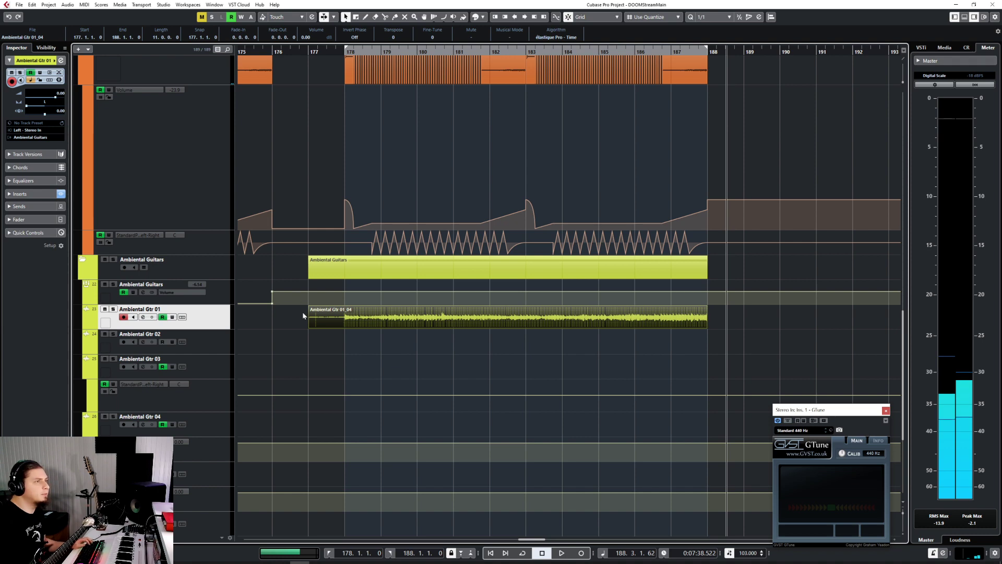
drag(309, 326, 349, 328)
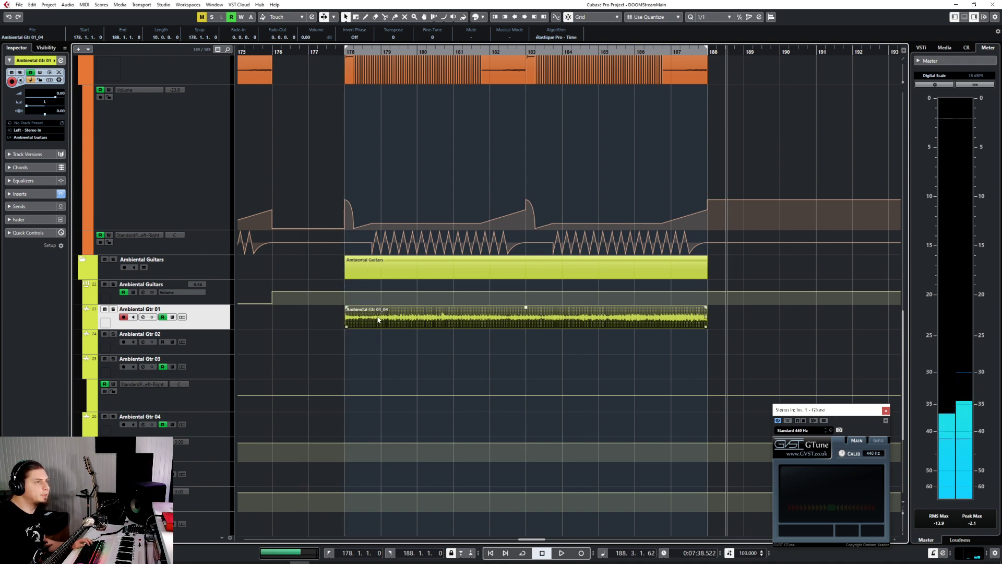
click(343, 52)
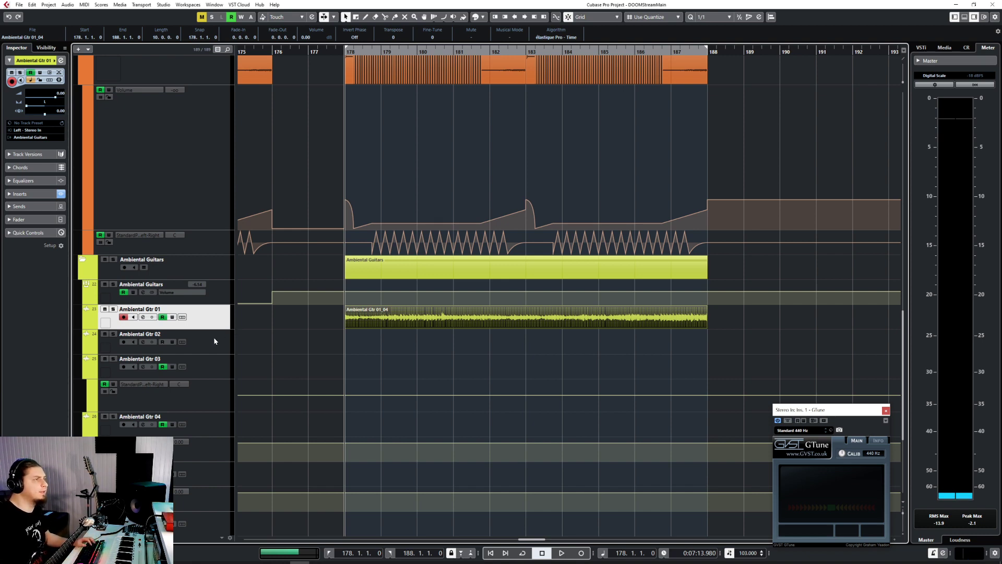
Set the input routing of Ambiental Gtr 02 to the Left channel of Stereo In and check the guitar channels in the MixConsole.
click(155, 345)
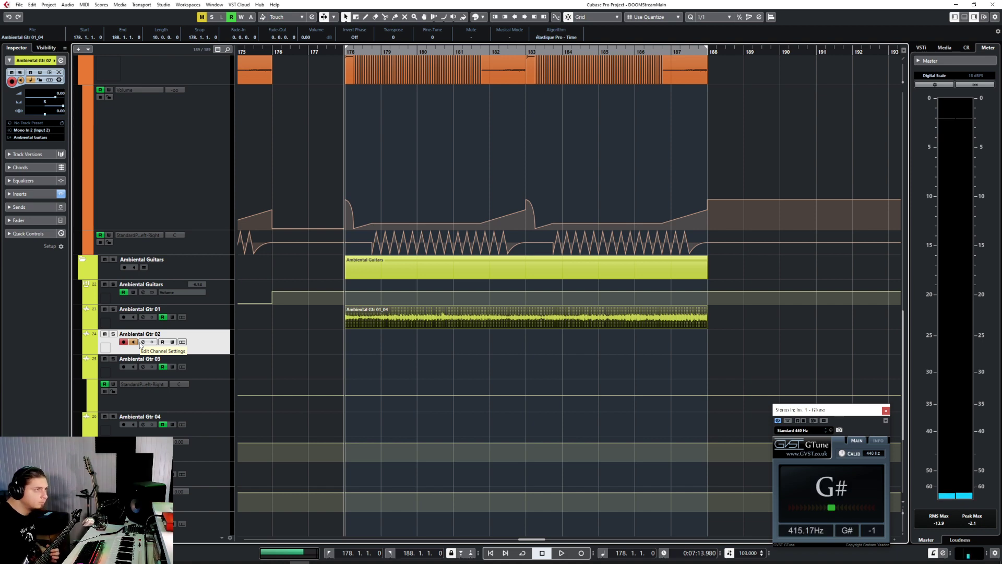
click(32, 131)
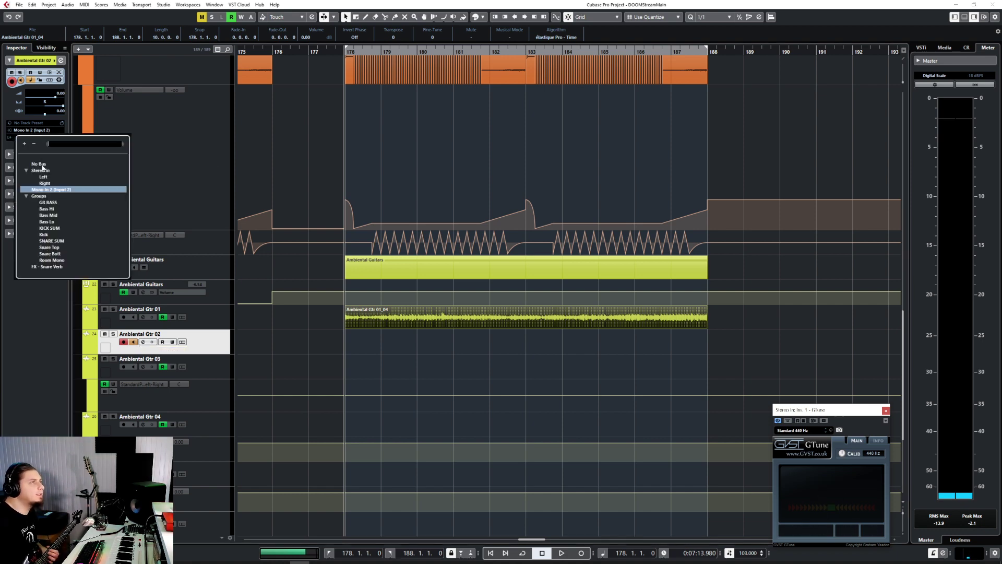
click(44, 178)
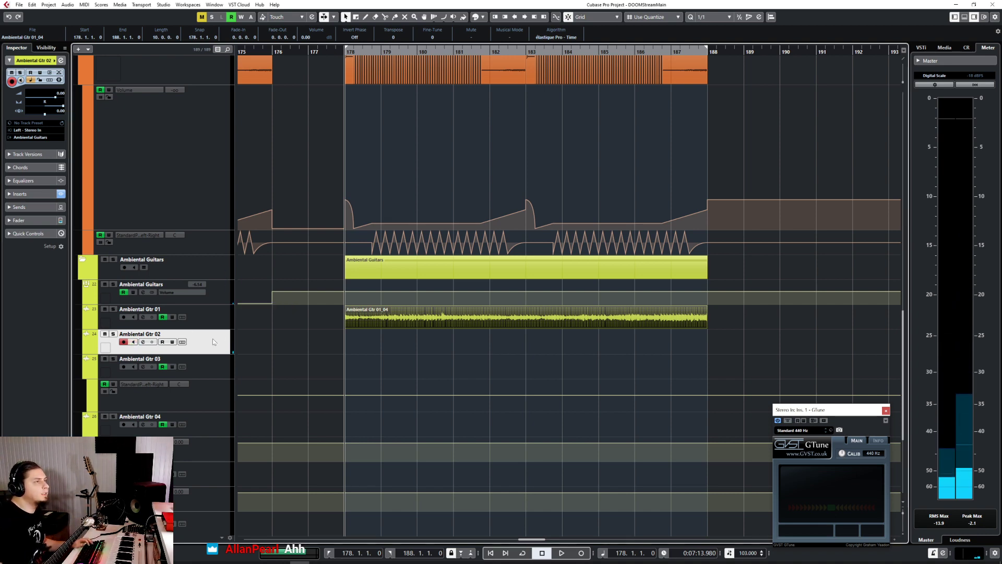
key(F3)
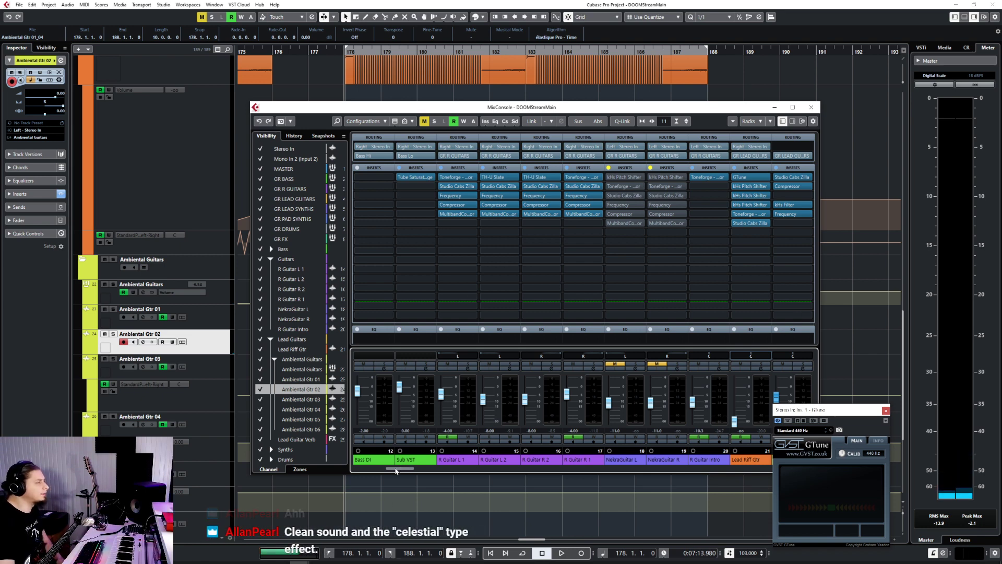
click(810, 107)
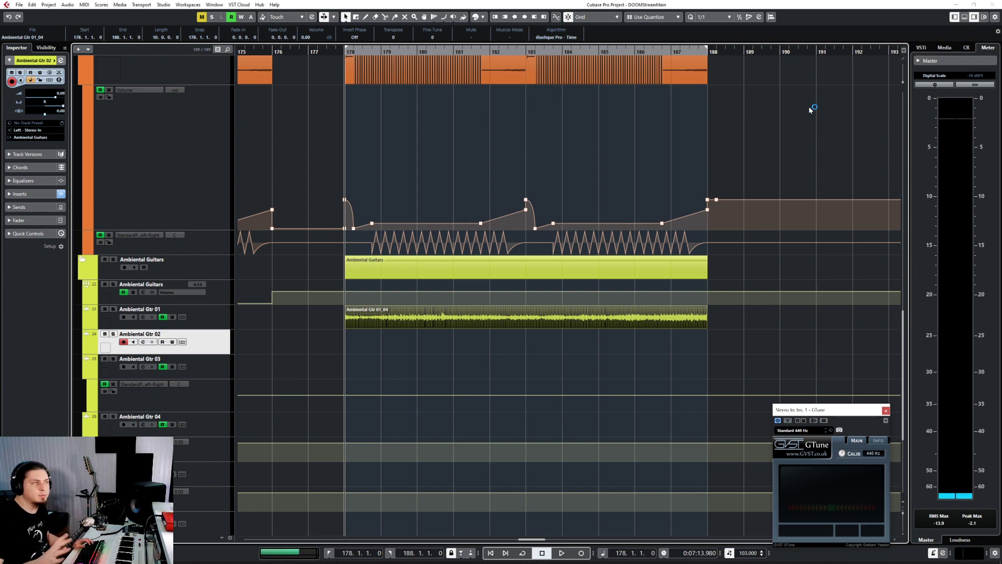
Place the playback cursor at bar 177 and make Ambiental Gtr 02 the record-armed track.
click(298, 49)
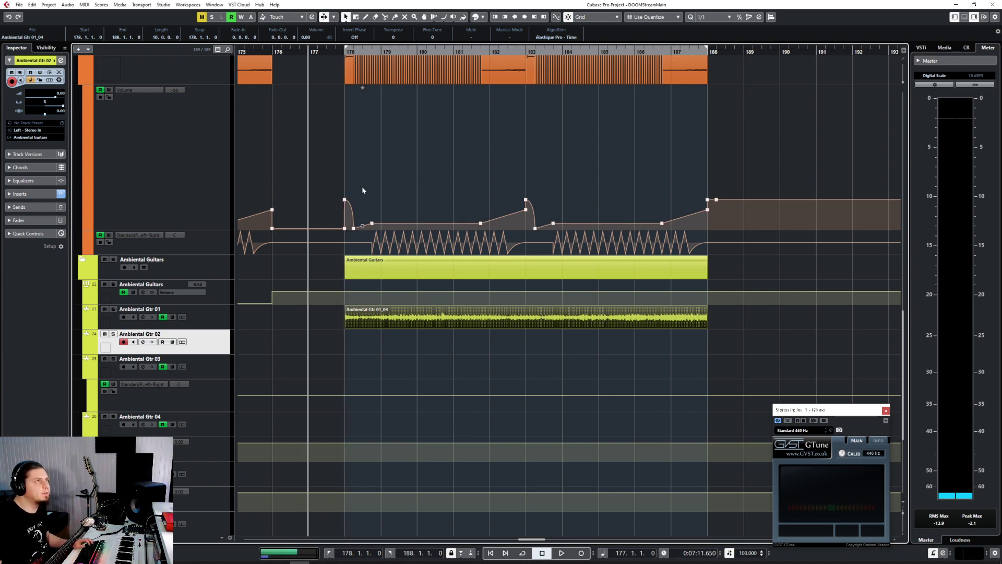
click(214, 360)
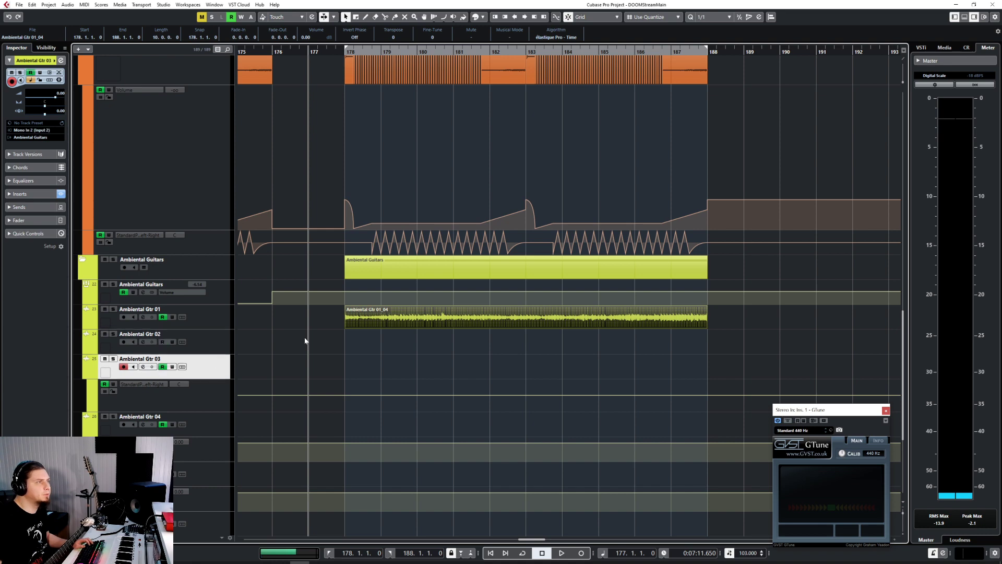
click(214, 345)
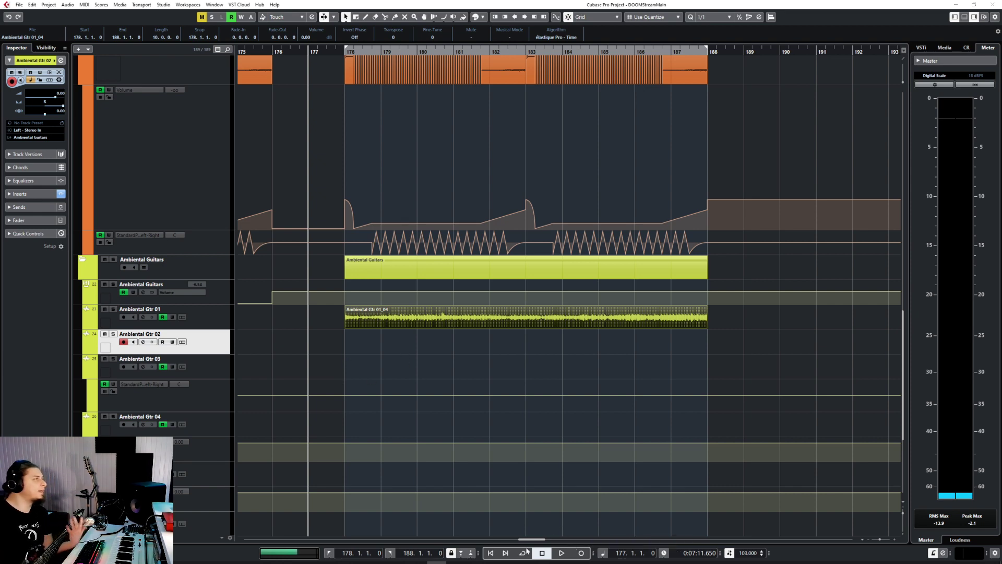
Try recording a guitar take on Ambiental Gtr 02 from bar 177 and delete the short clip.
click(584, 554)
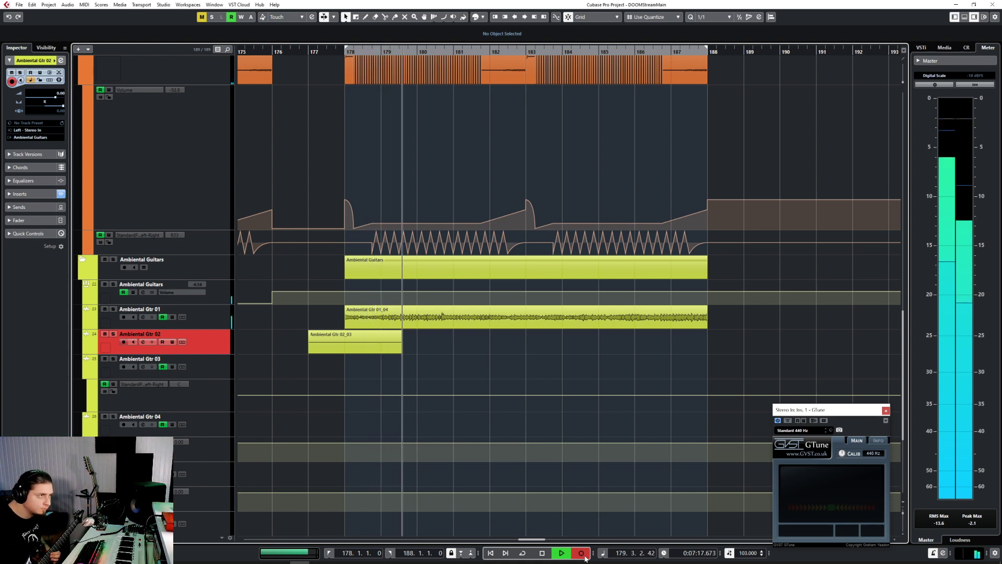
click(583, 555)
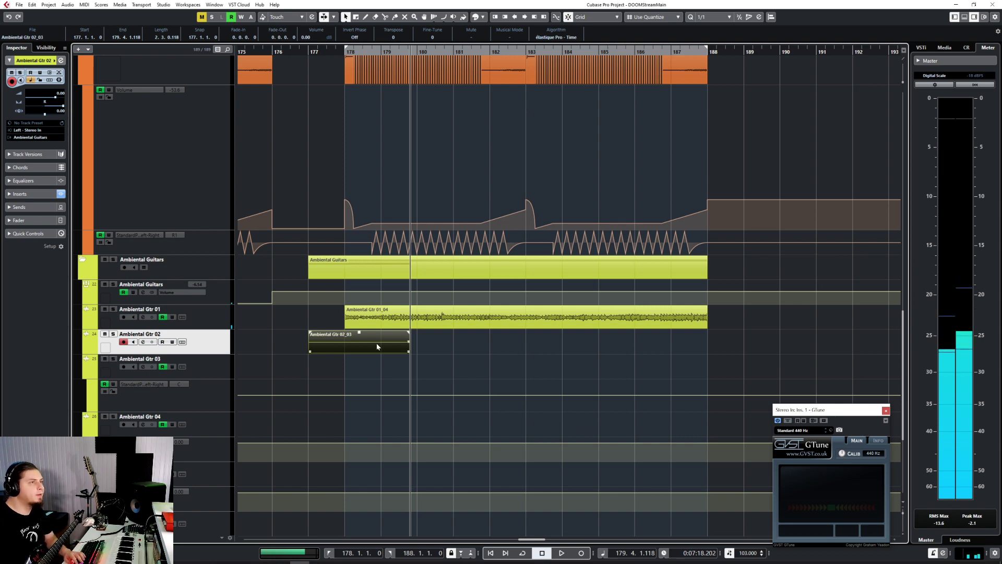
key(Delete)
Record a full guitar take on Ambiental Gtr 02 from bar 177 through bar 188 and trim its start to bar 178.
click(580, 553)
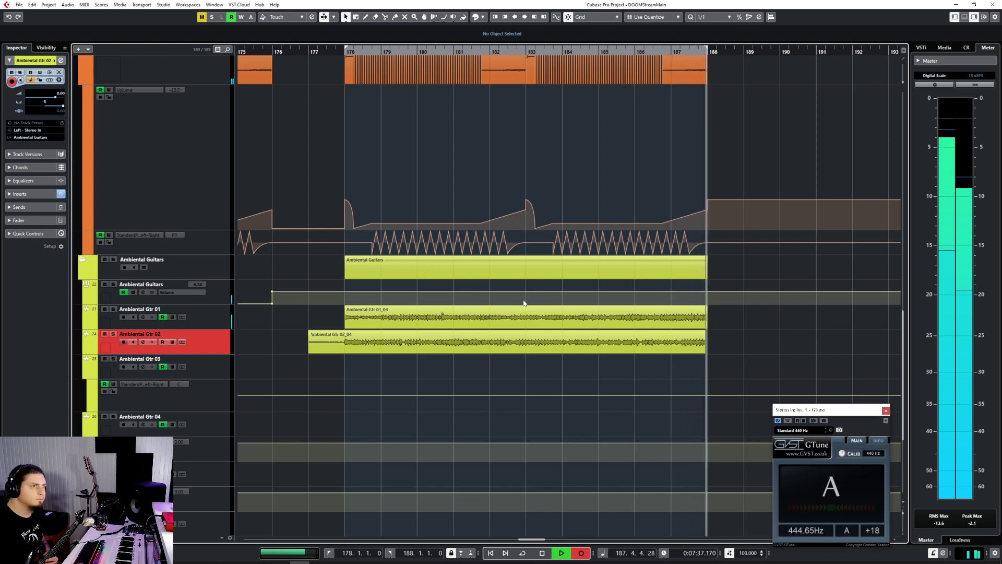
key(space)
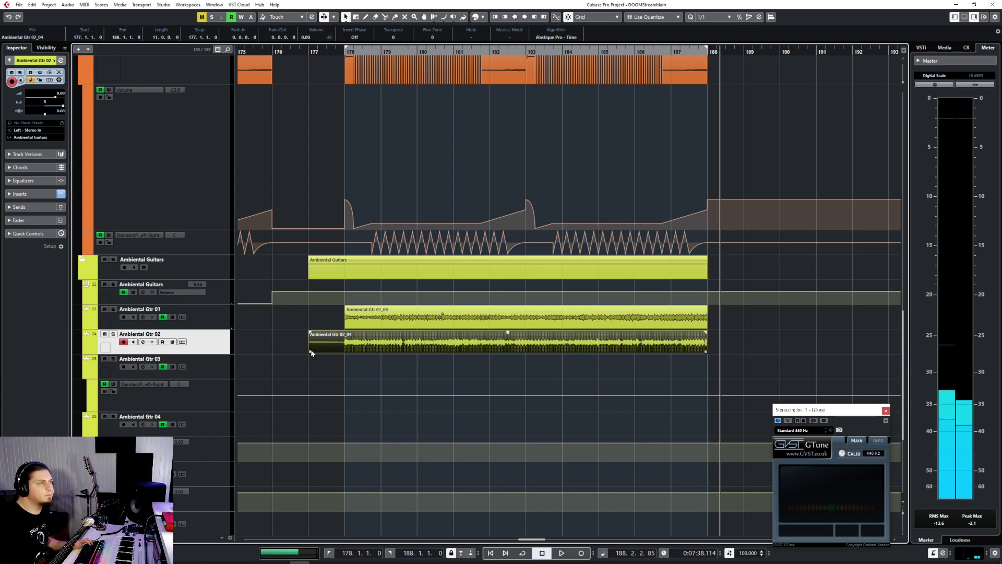
drag(312, 353, 345, 352)
click(405, 310)
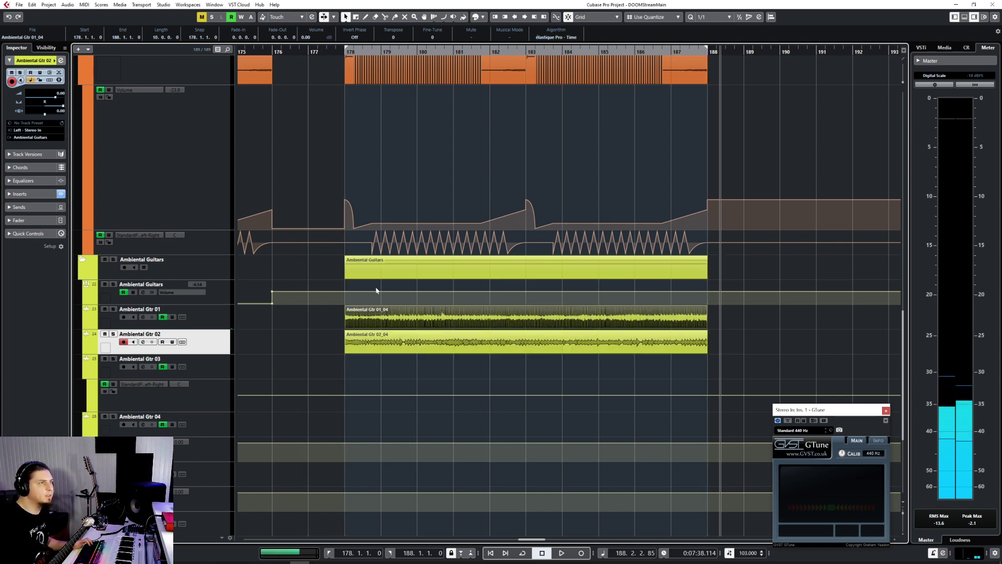
Reshape the Ambiental Guitars group's volume automation into a gradual fade-in from bar 178, reaching -6.54 at bar 188.
click(707, 290)
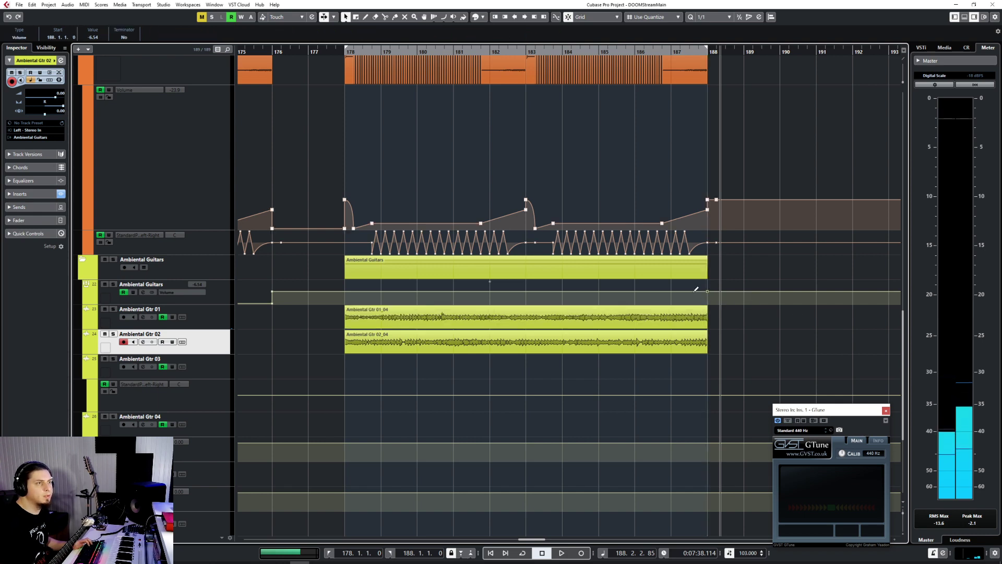
click(346, 292)
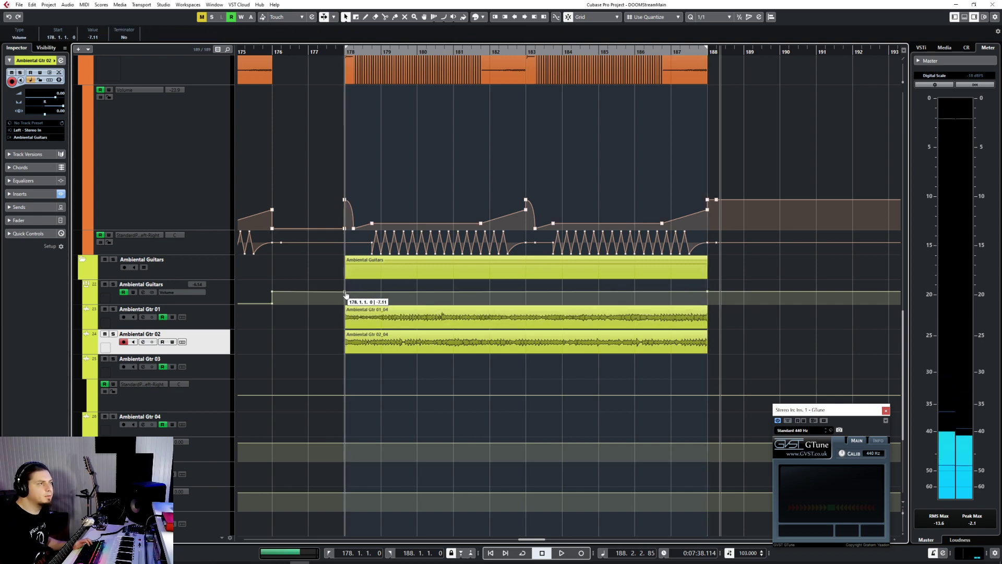
key(Delete)
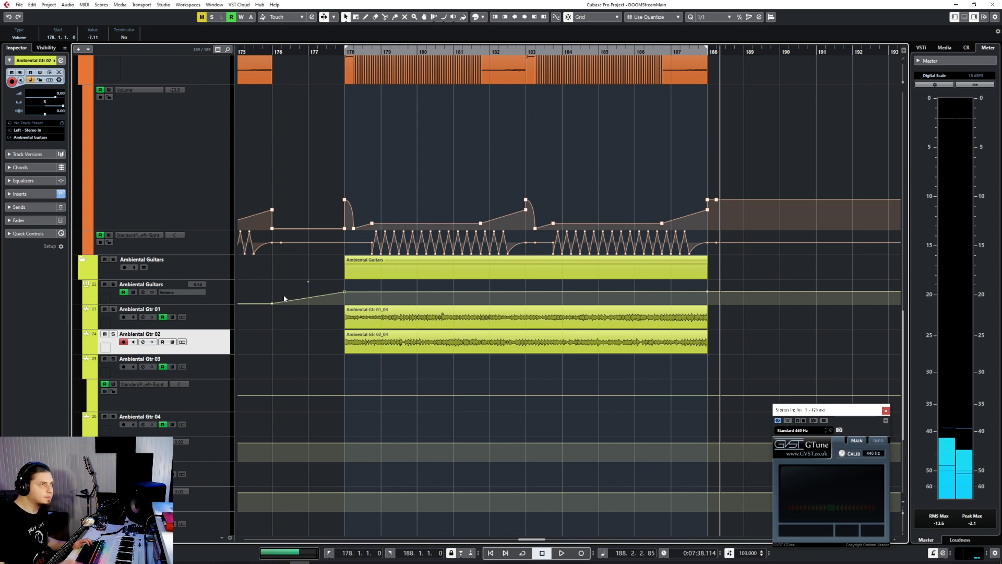
drag(271, 307, 339, 328)
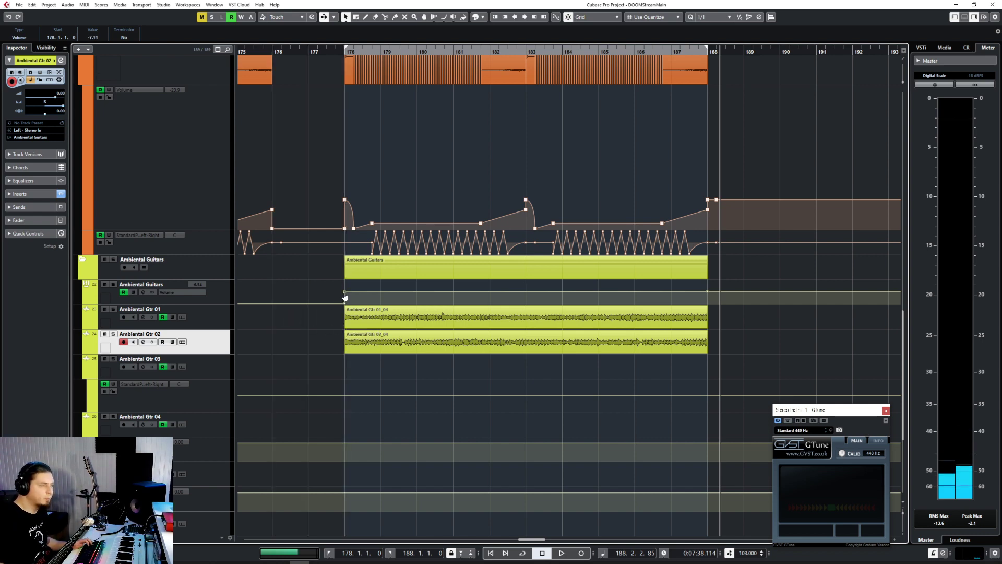
key(Delete)
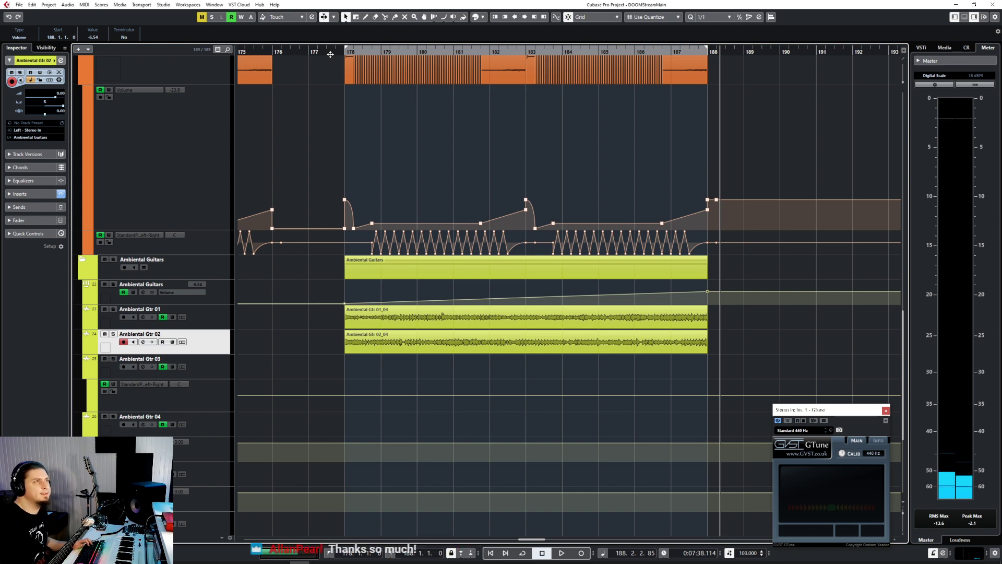
Lower the end of the Ambiental Guitars volume ramp to -12.5 just before bar 188 and enlarge the group's track height.
key(KP_1)
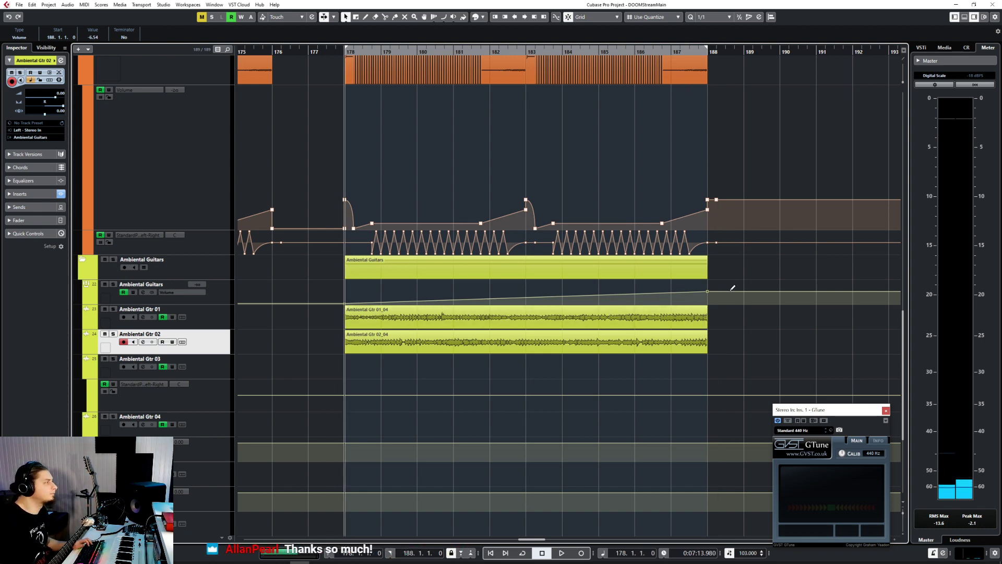
drag(697, 292, 707, 293)
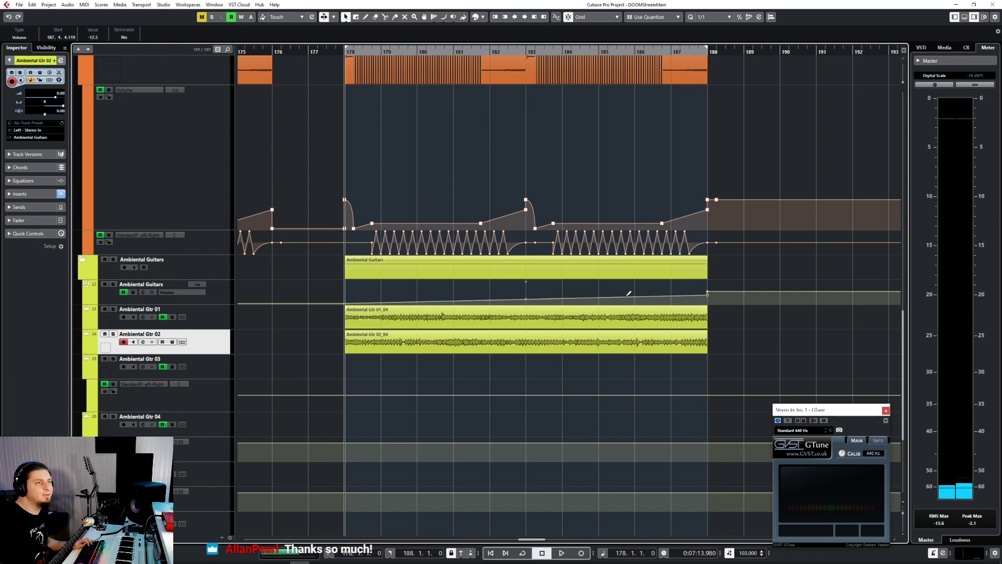
drag(198, 304, 205, 362)
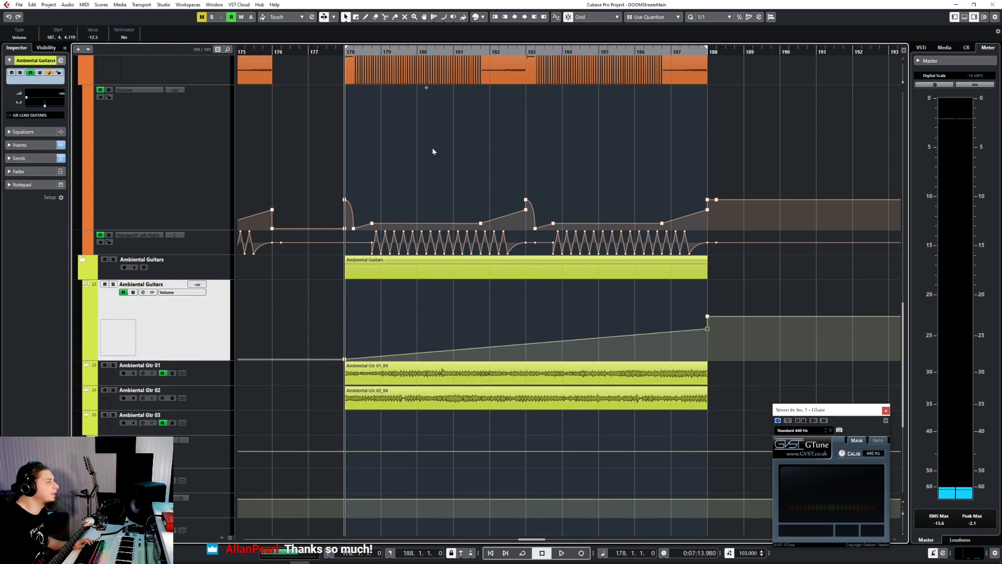
Review the group channels' volume automation and the lead guitar tracks around bar 178, and place the playback cursor at bar 178.
click(311, 53)
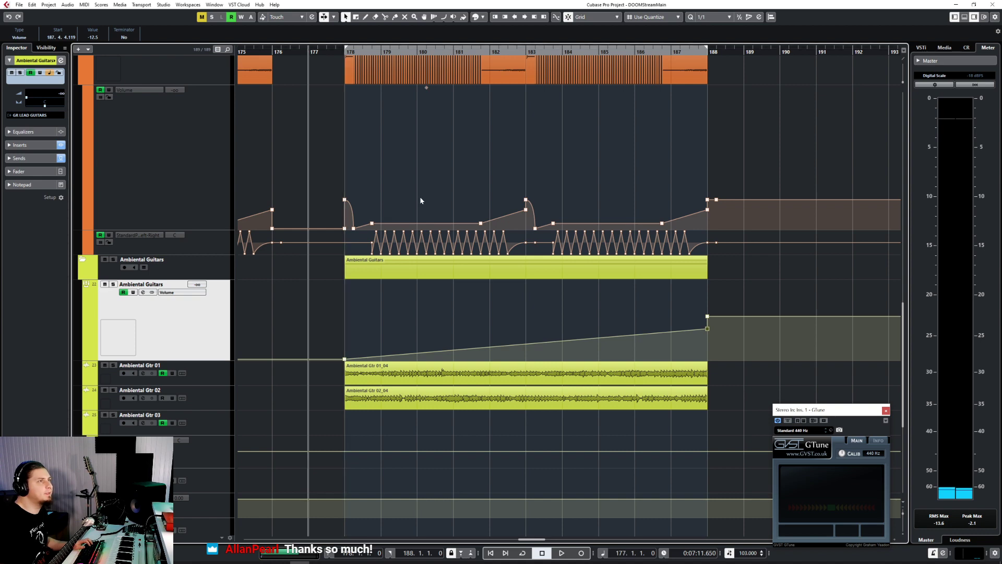
scroll(407, 178, up, 10)
scroll(399, 163, up, 4)
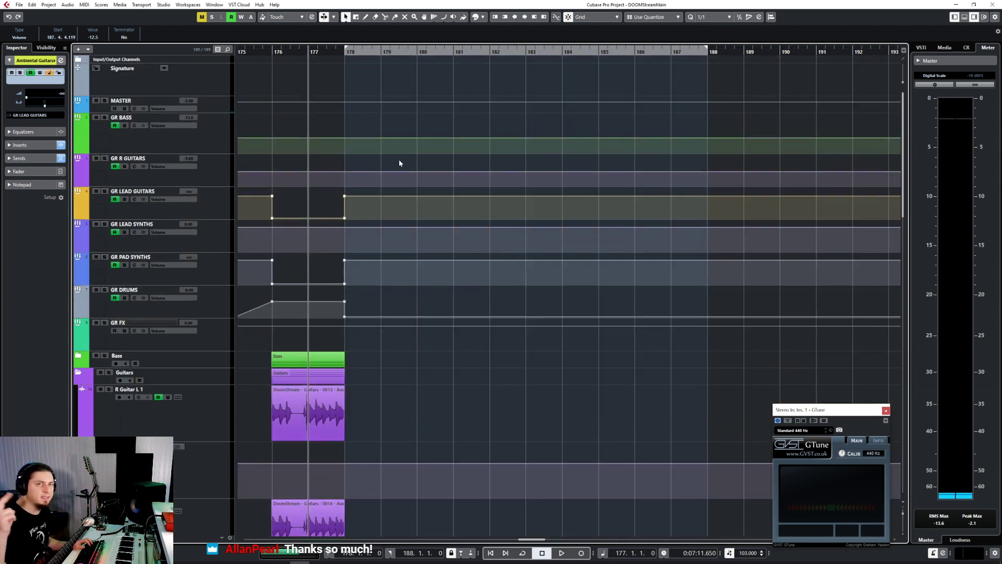
scroll(432, 391, down, 10)
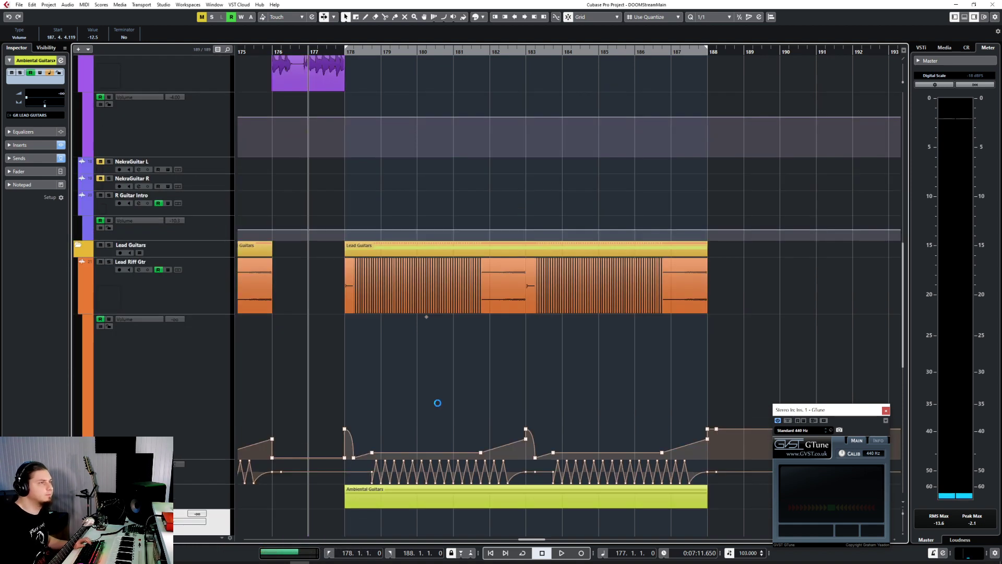
scroll(437, 402, down, 15)
scroll(437, 403, up, 8)
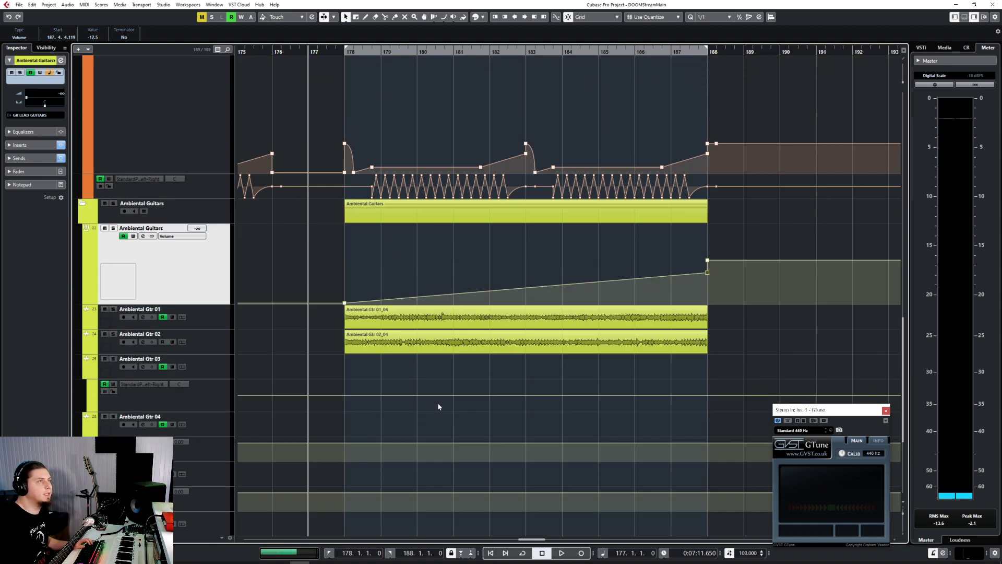
click(338, 55)
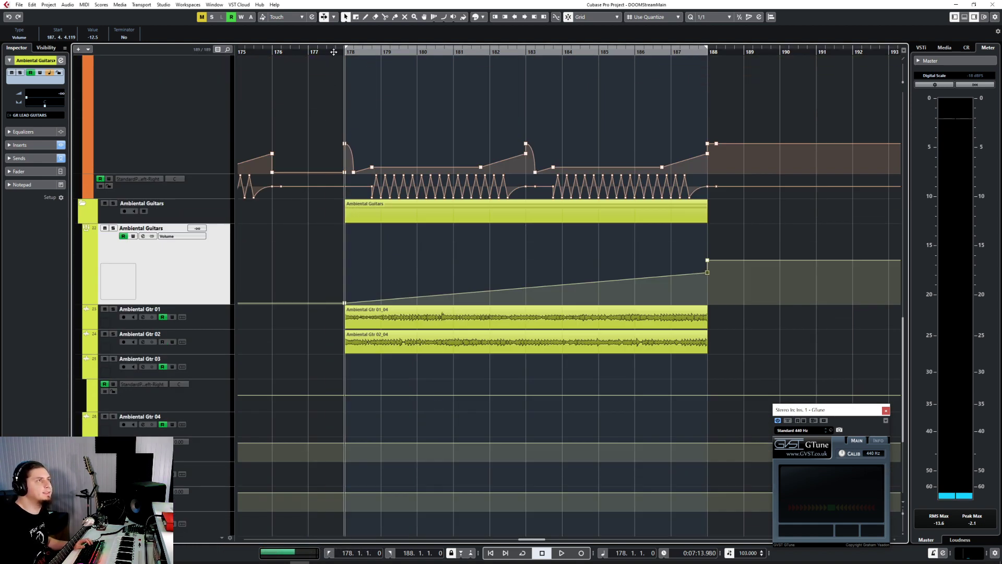
Set the quantize value to 1/8 and play the outro back from bar 178.
click(714, 16)
click(725, 54)
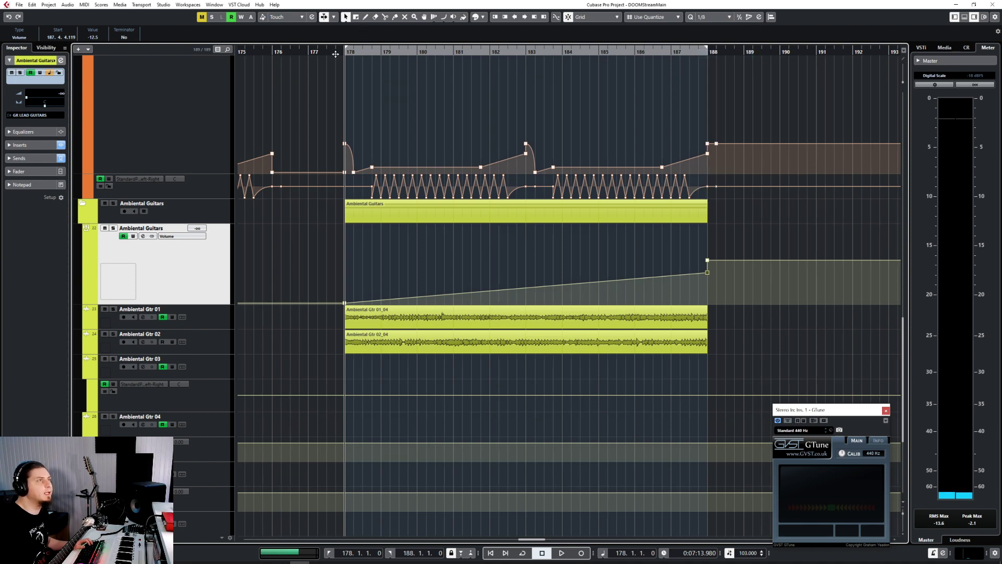
click(332, 51)
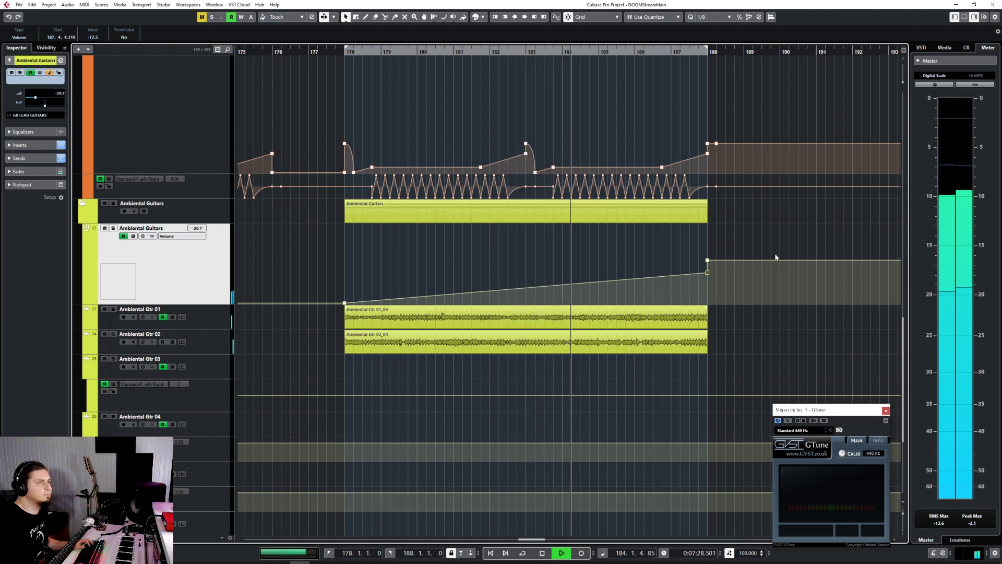
Lower the end of the Ambiental Guitars volume ramp to -27.0 and drop the level to silence at bar 188.
drag(710, 273, 708, 292)
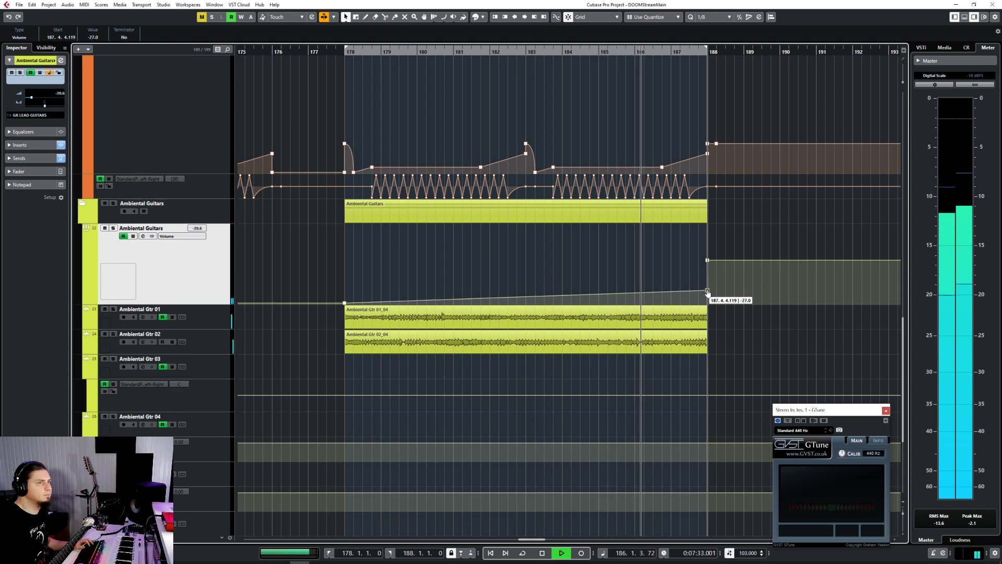
click(722, 260)
key(Delete)
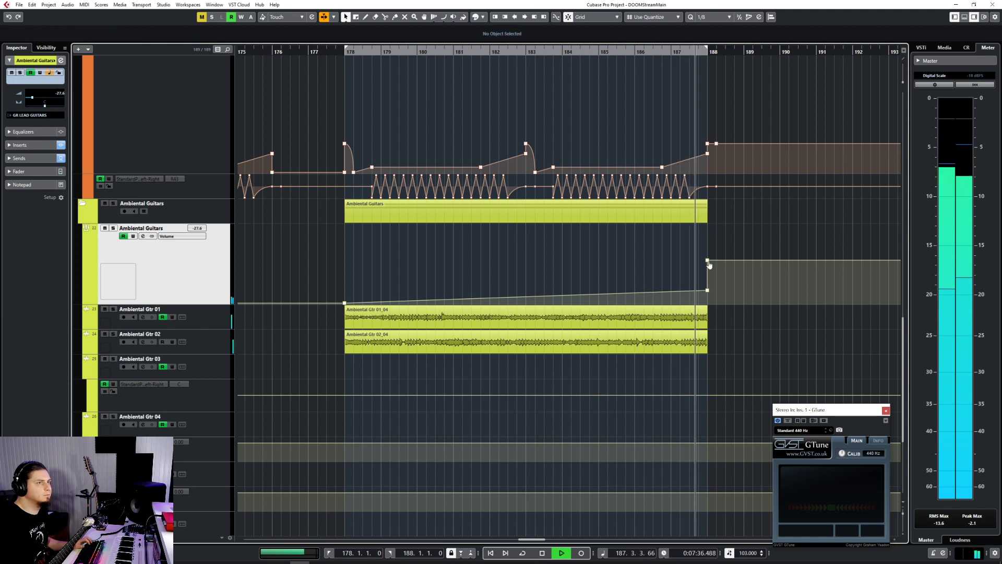
drag(709, 265, 709, 328)
key(space)
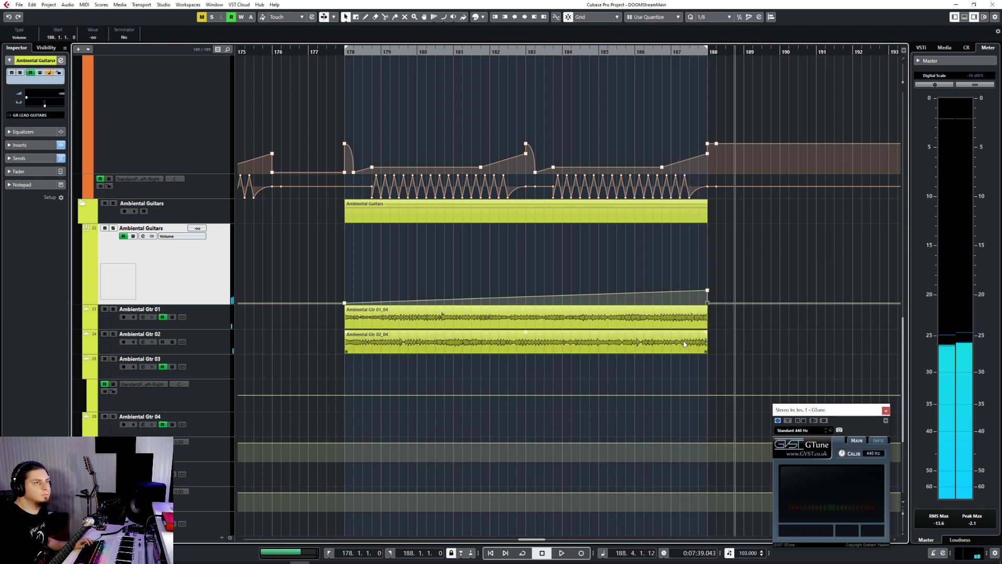
Shorten both ambient guitar recordings to end at bar 186 and move the end of the group's volume ramp there.
click(679, 320)
shift+click(670, 344)
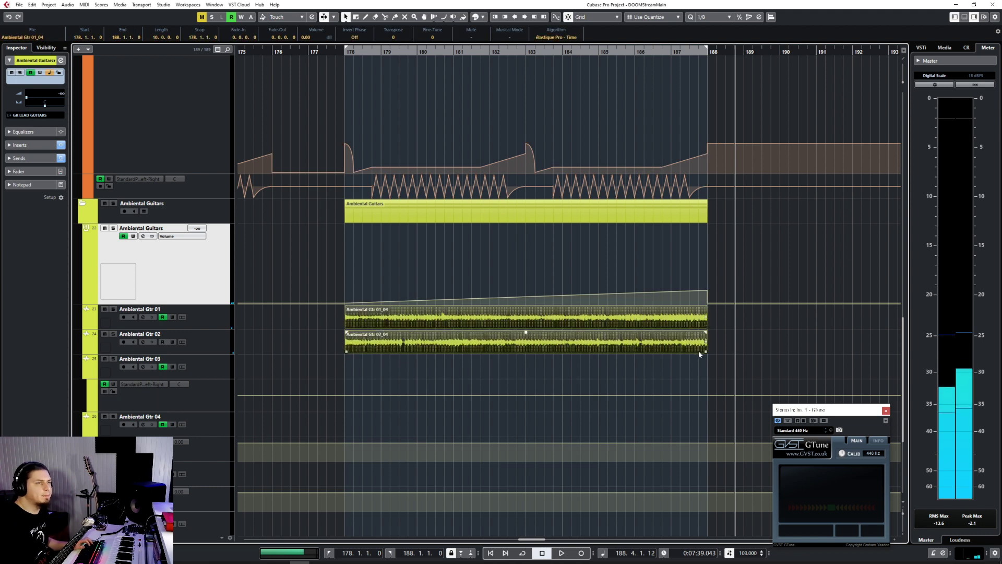
drag(706, 351, 634, 349)
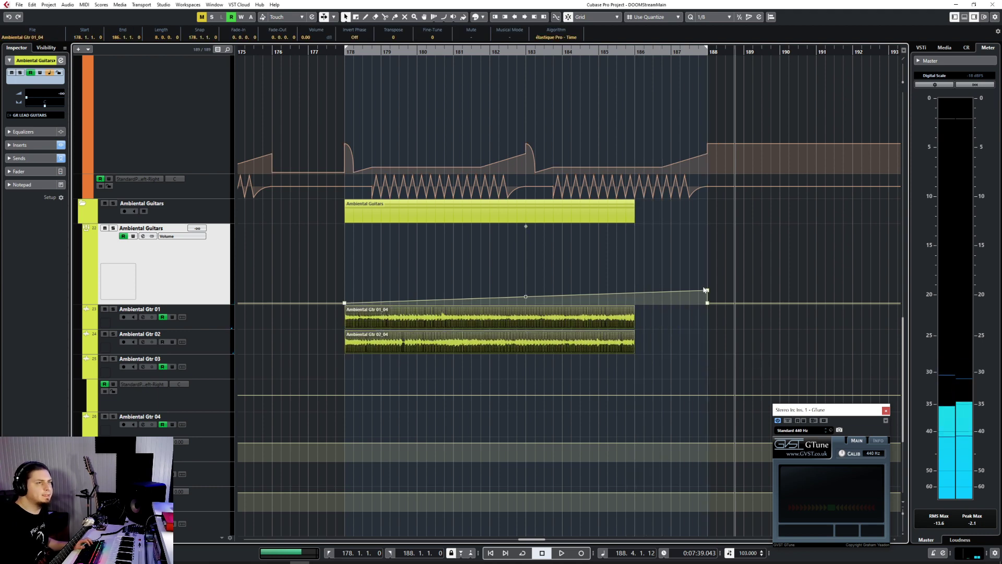
click(718, 319)
drag(706, 305, 634, 309)
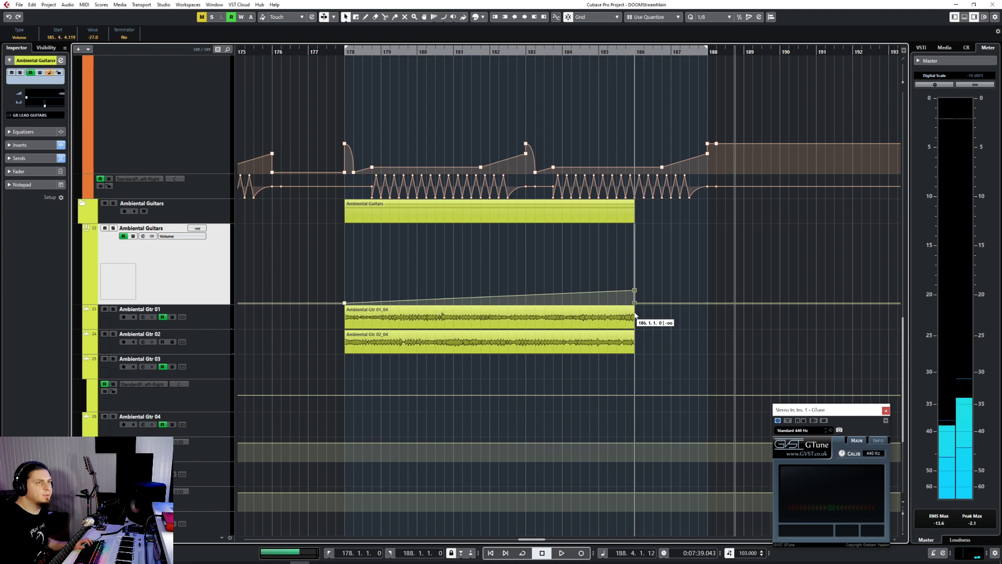
Delete all Lead Riff Gtr slices from bar 186 onward.
scroll(647, 317, up, 5)
drag(751, 264, 642, 320)
key(Delete)
scroll(656, 326, up, 5)
scroll(656, 329, down, 5)
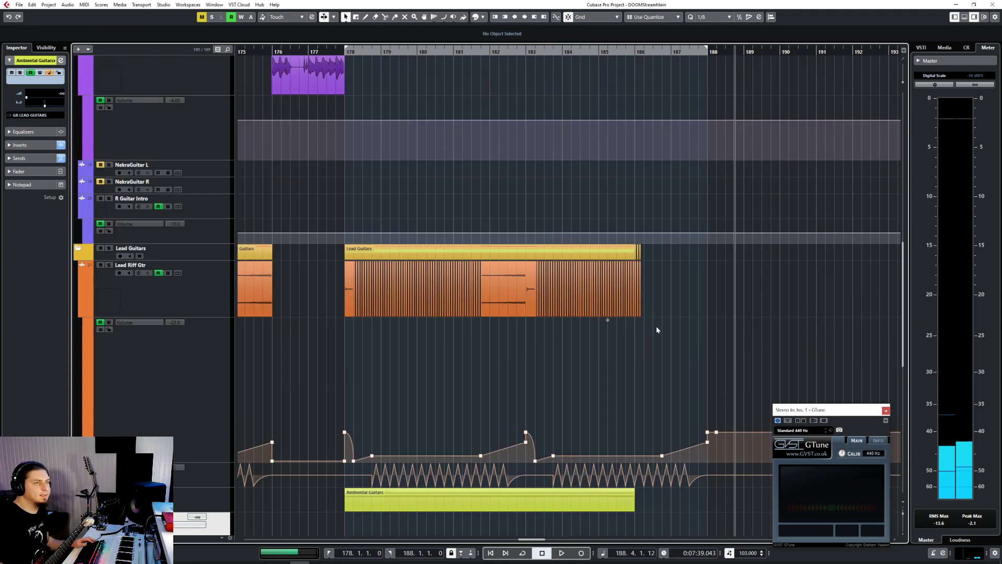
scroll(658, 318, up, 4)
drag(571, 328, 512, 251)
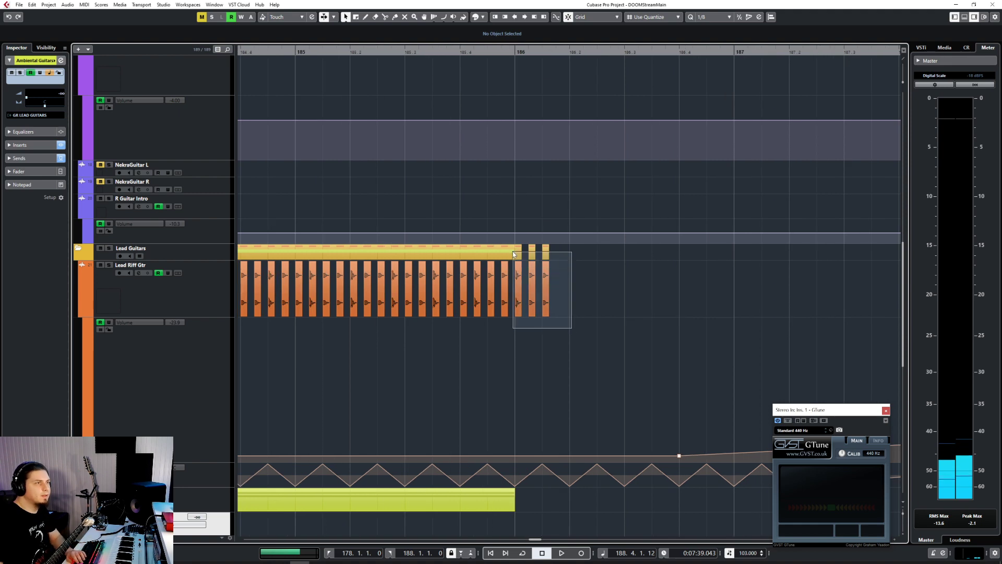
key(Delete)
Shorten the Synths folder part that starts at bar 178 so it ends at bar 186.
scroll(547, 323, up, 5)
scroll(547, 322, down, 3)
scroll(547, 324, down, 4)
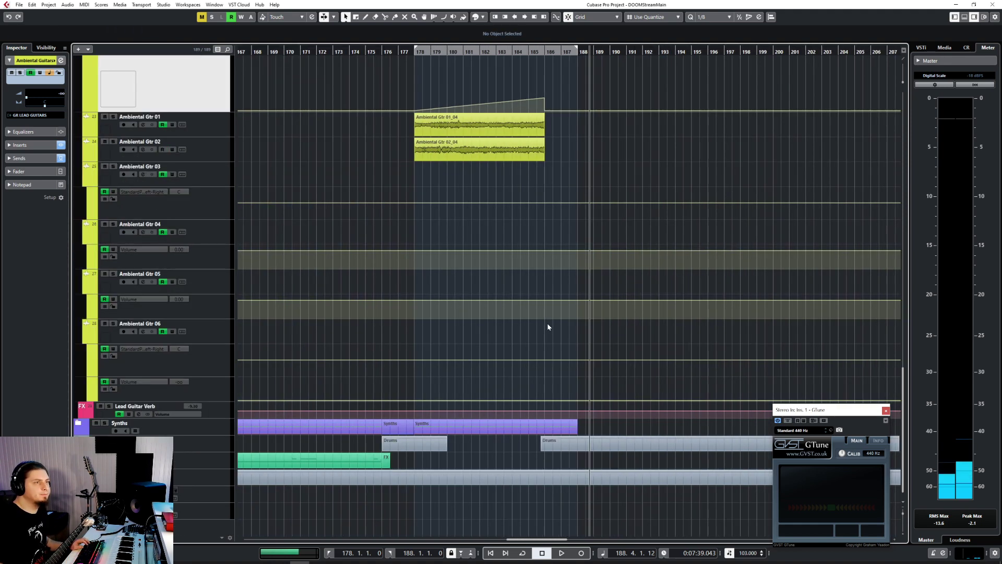
scroll(547, 324, up, 12)
scroll(548, 327, down, 15)
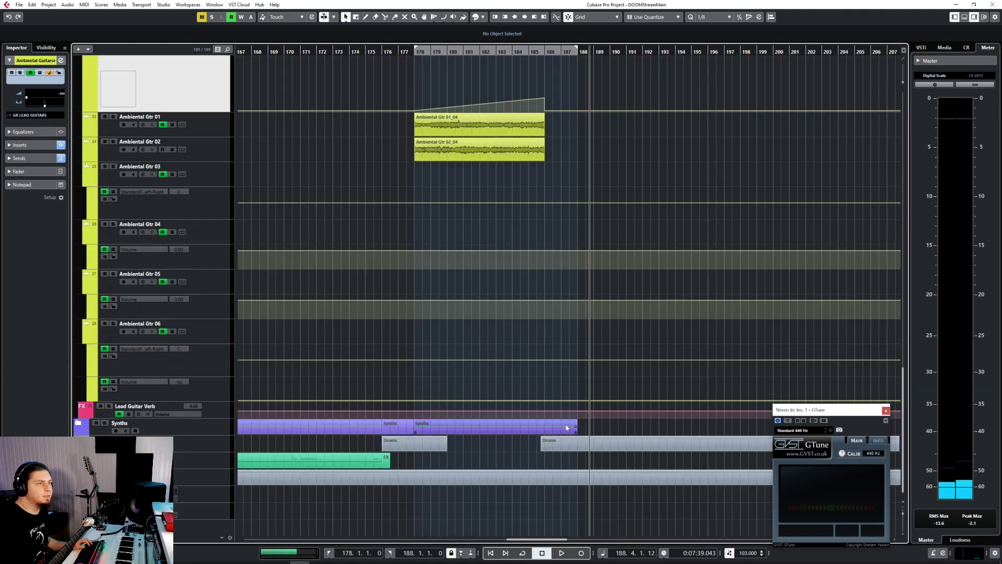
scroll(535, 334, down, 5)
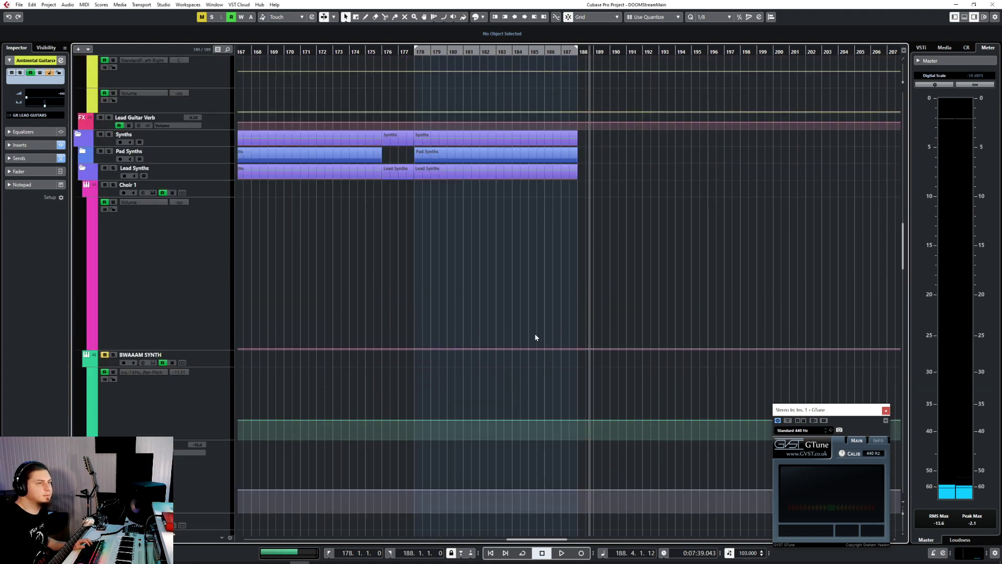
click(575, 142)
drag(575, 142, 544, 142)
click(566, 235)
Collapse the Guitars, Lead Guitars and Synths folders below the group channels.
scroll(565, 235, up, 10)
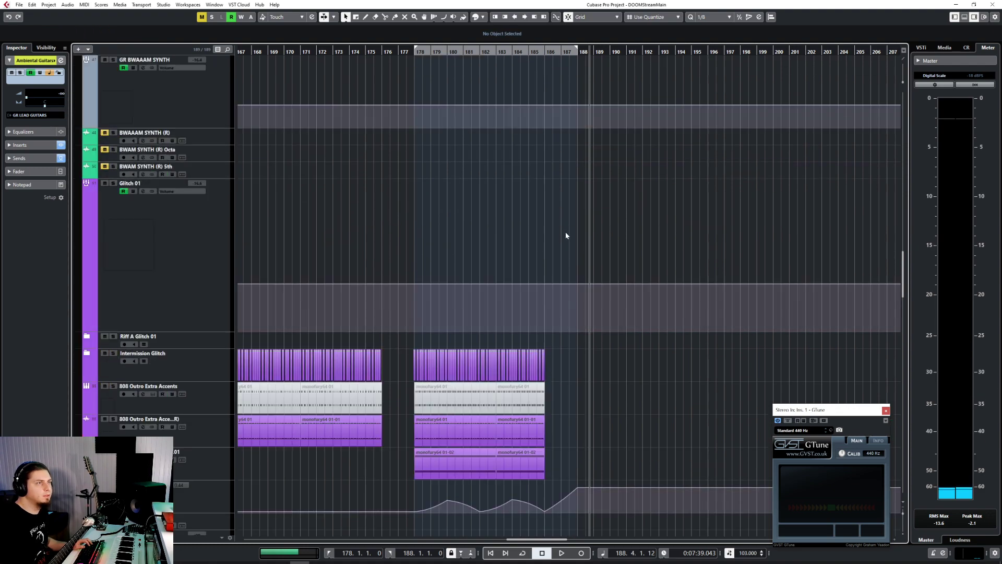
scroll(566, 235, up, 15)
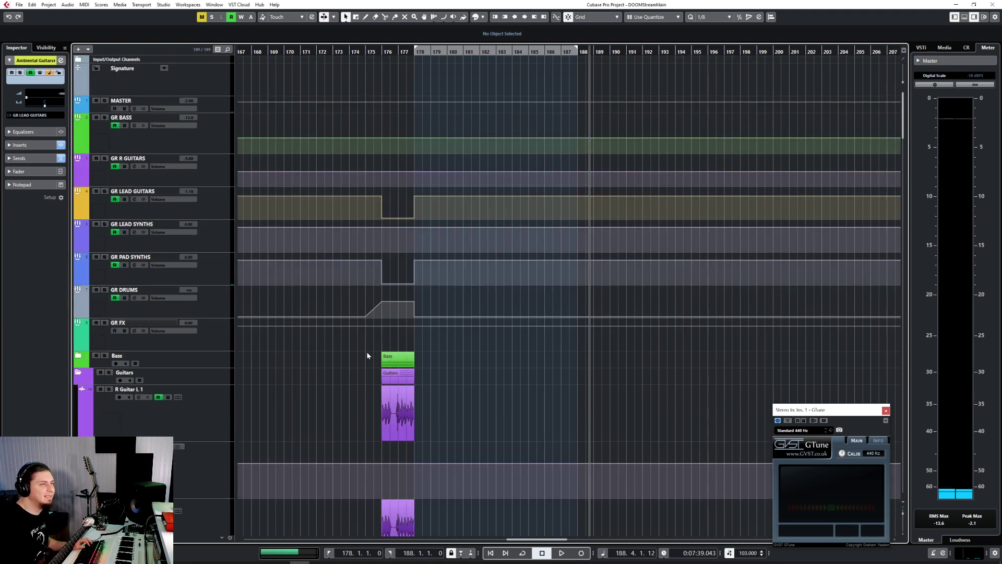
drag(424, 404, 429, 416)
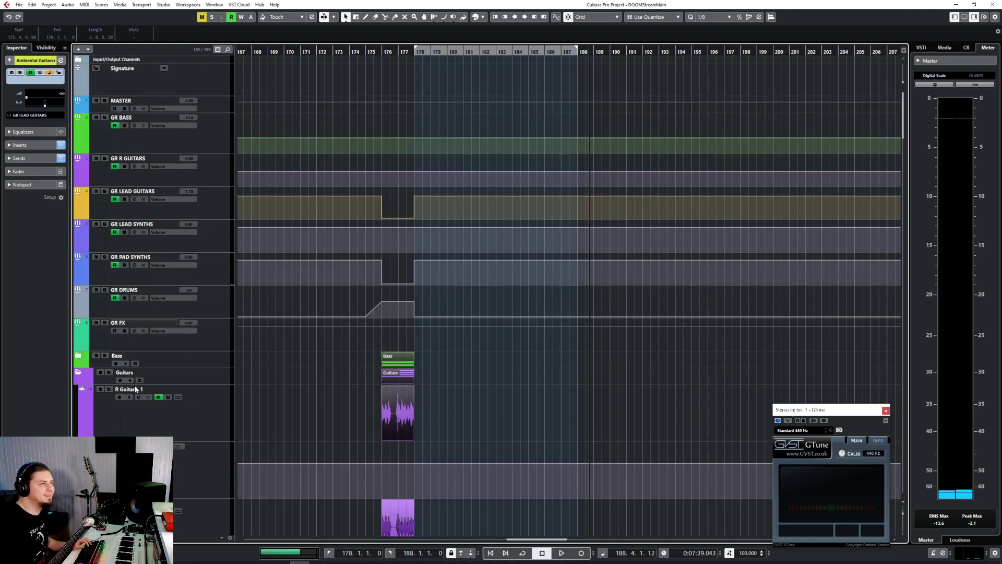
click(80, 373)
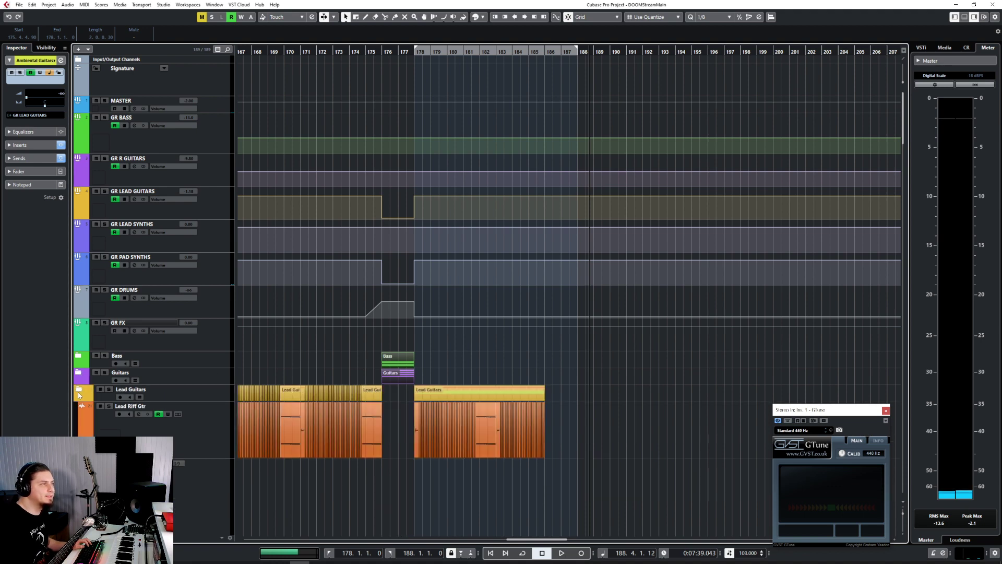
click(79, 392)
click(78, 406)
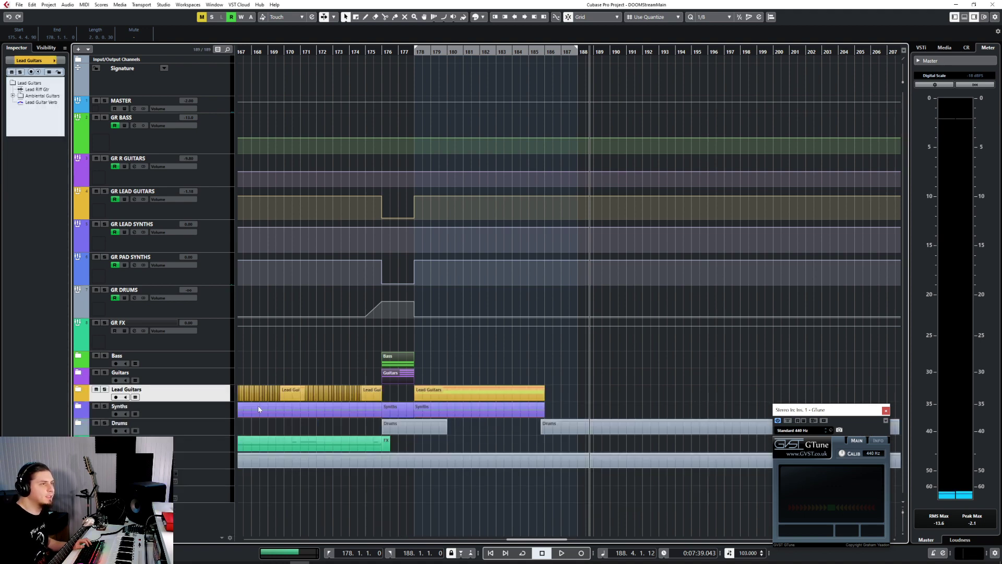
Trim the Drums part at bar 176 to end at bar 178, and move the following Drums part out to about bar 220.
click(400, 433)
drag(446, 428, 411, 431)
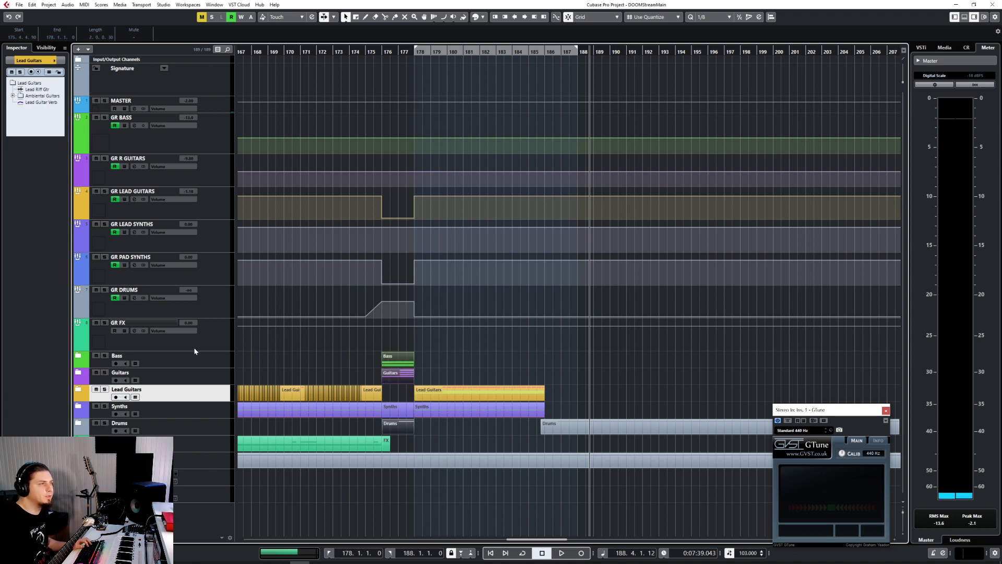
click(199, 364)
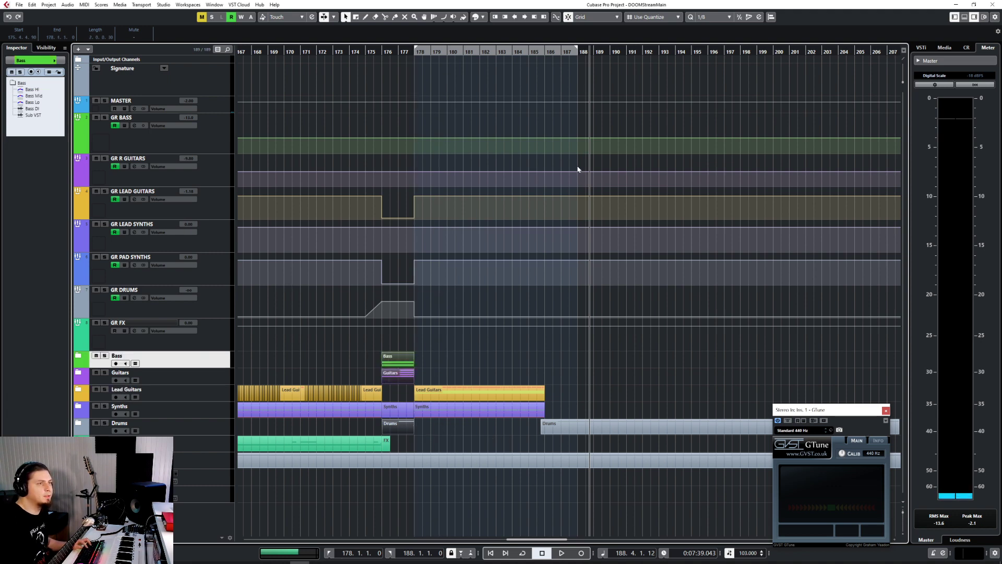
click(553, 433)
scroll(553, 433, down, 3)
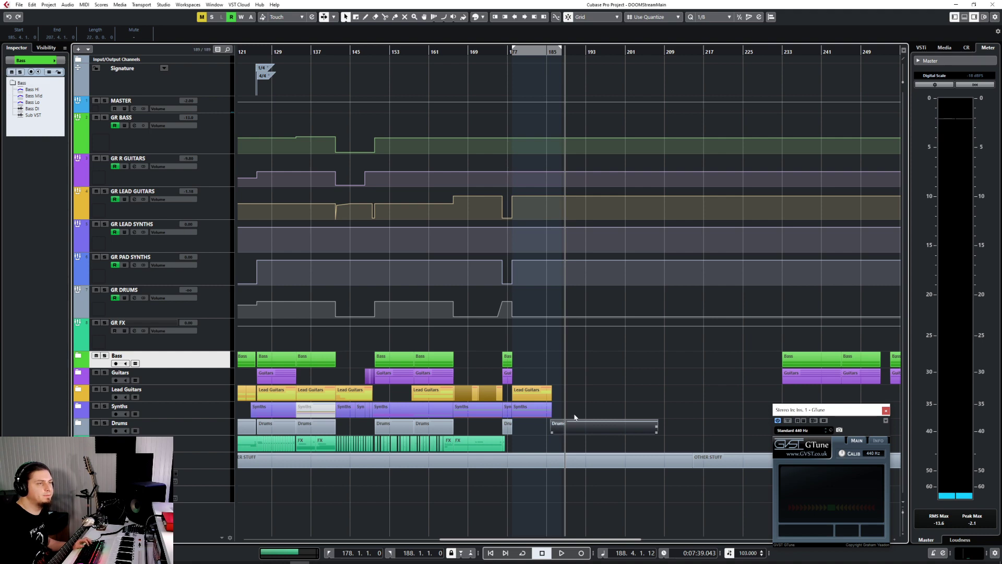
drag(576, 424, 747, 425)
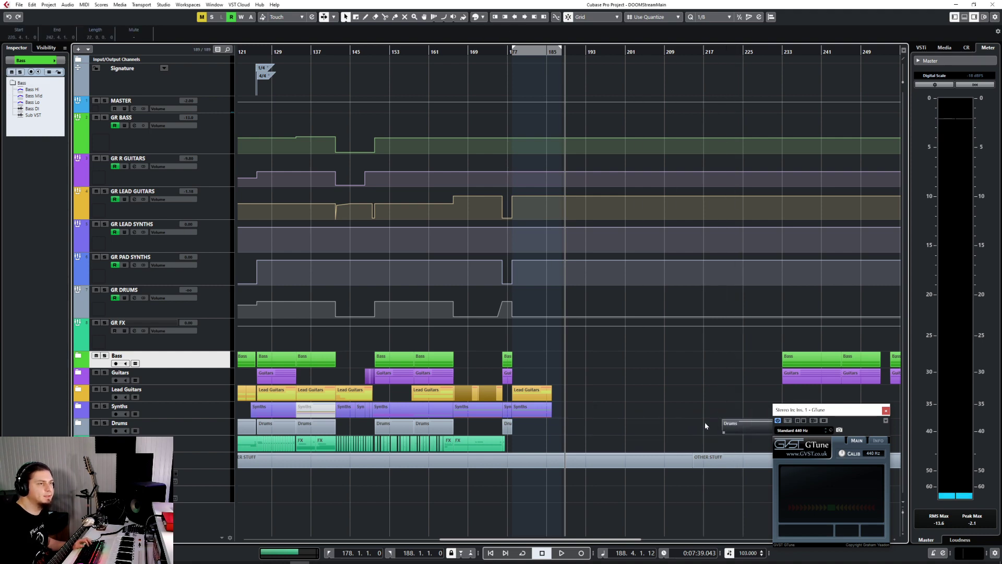
Copy the Bass, Guitars and Drums parts from bars 176 to 178 and paste them at bar 186.
drag(495, 359, 517, 374)
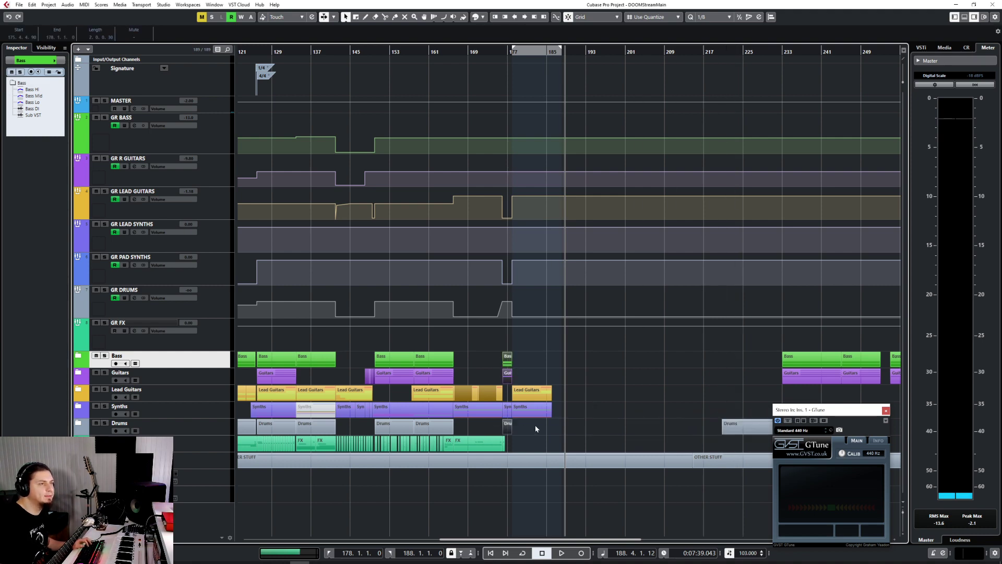
scroll(550, 408, up, 6)
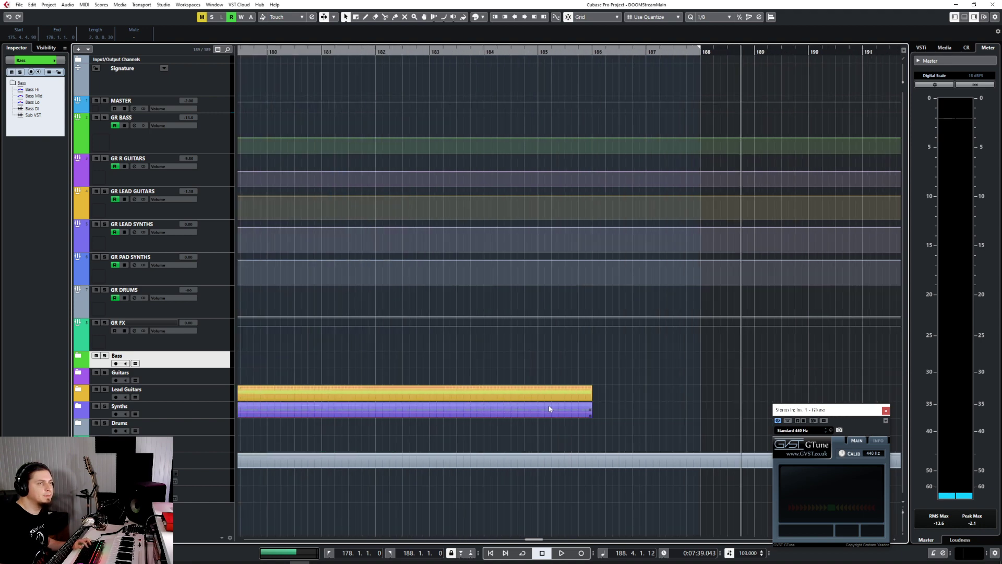
click(593, 51)
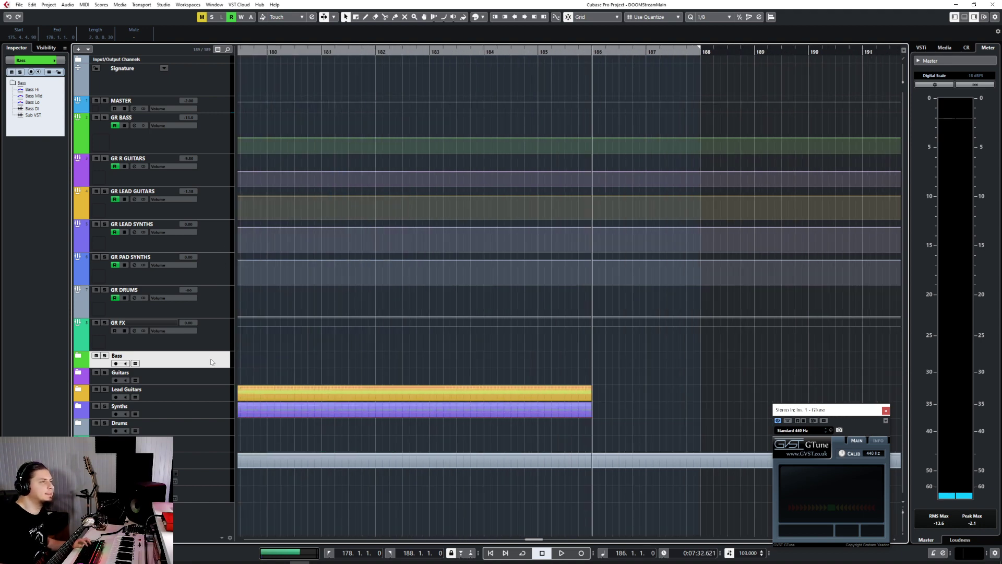
key(ctrl+v)
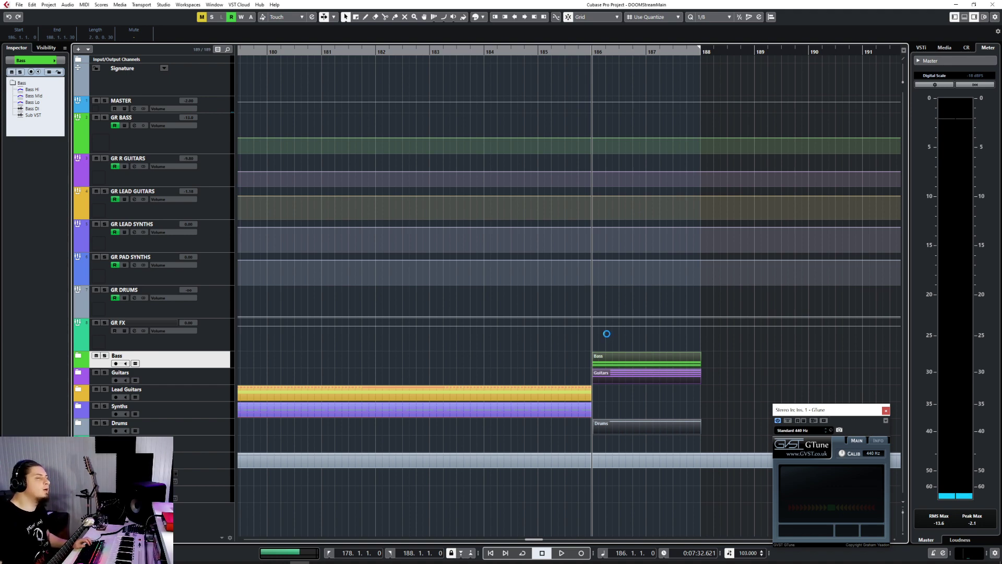
Extend the pasted Bass, Guitars and Drums parts to end at bar 190.
click(675, 395)
drag(675, 396, 803, 384)
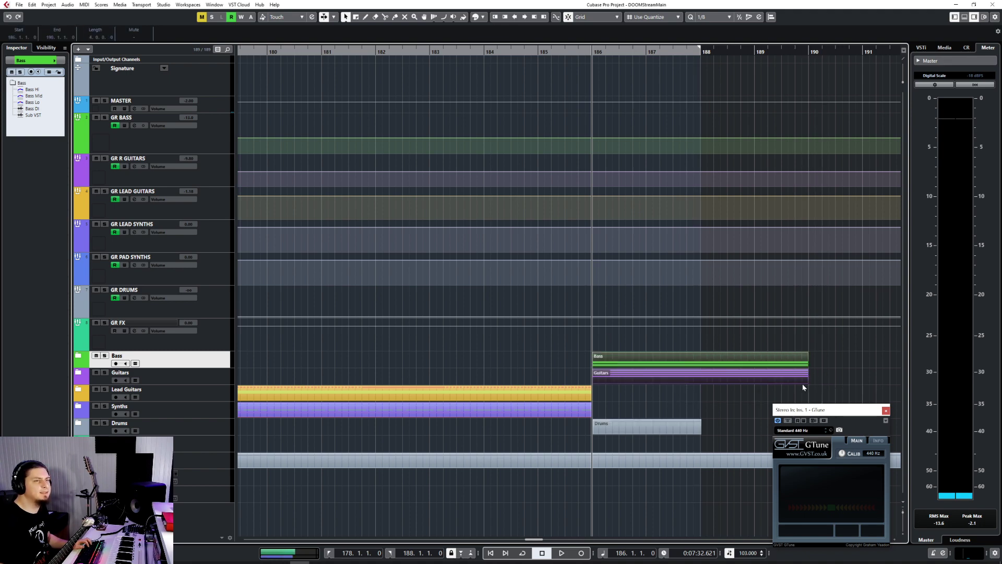
click(682, 428)
scroll(699, 409, right, 4)
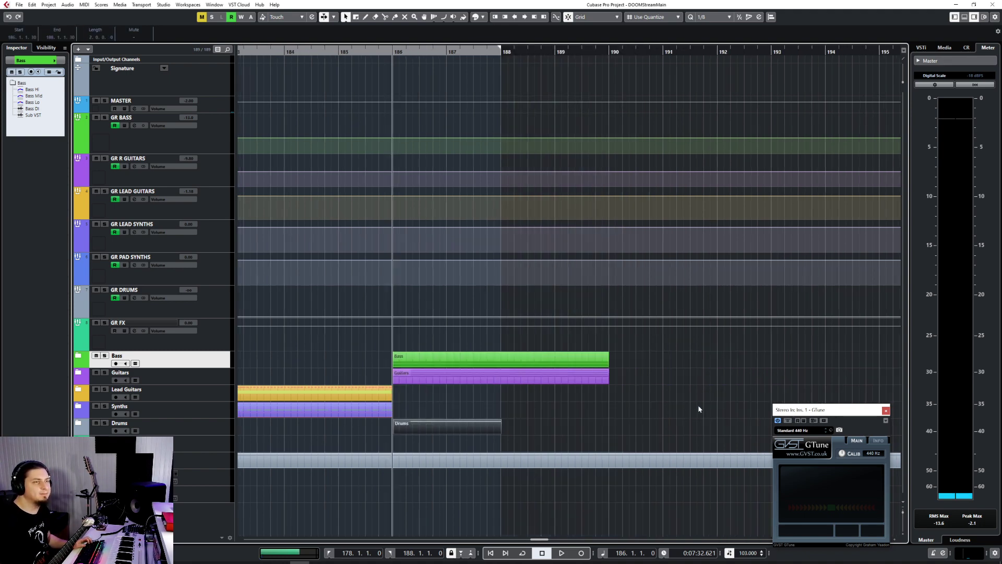
drag(498, 431, 609, 431)
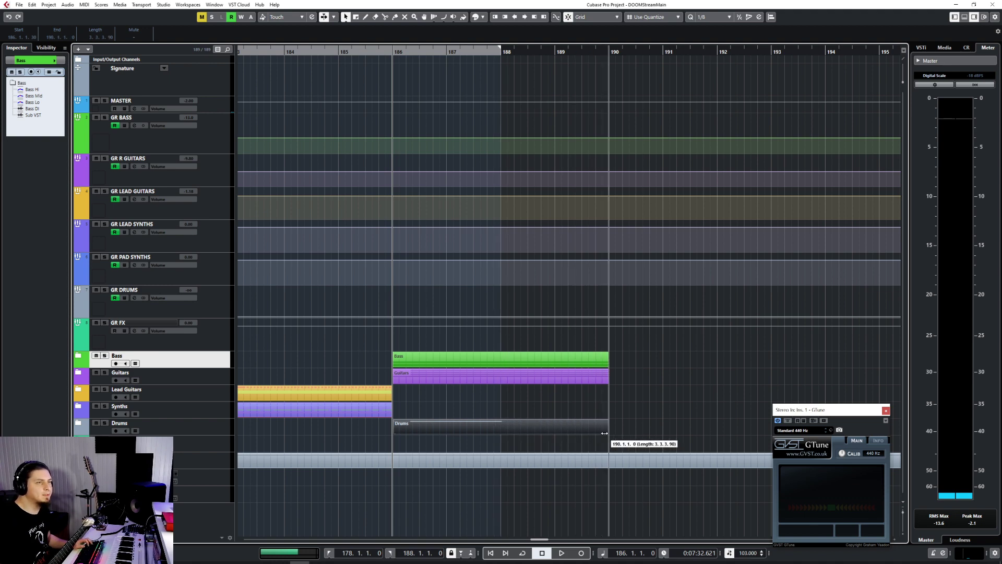
Open the pasted drum MIDI for editing and duplicate the notes of bars 186 and 187 at bar 188.
double_click(500, 427)
scroll(233, 387, down, 4)
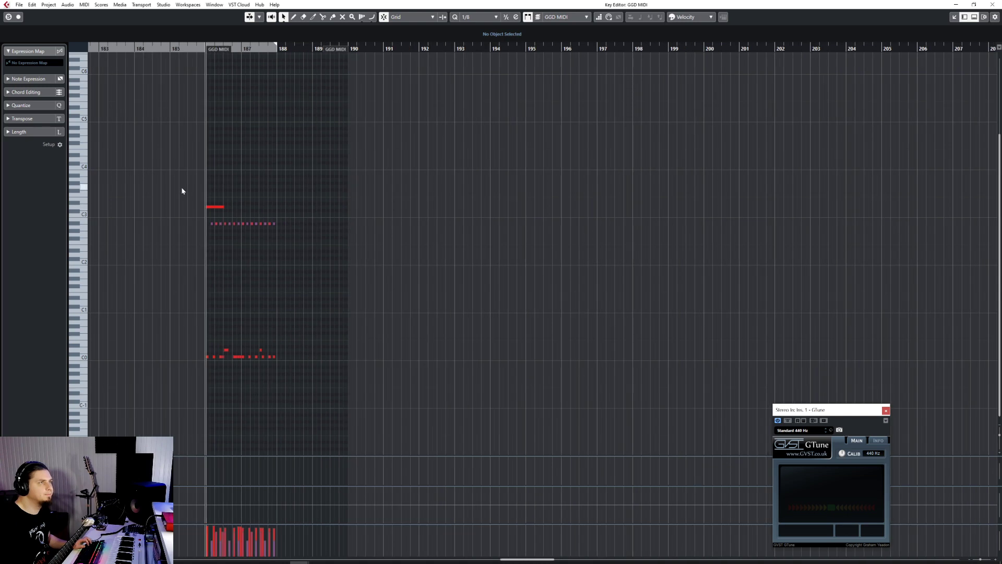
drag(181, 189, 316, 367)
scroll(256, 129, up, 5)
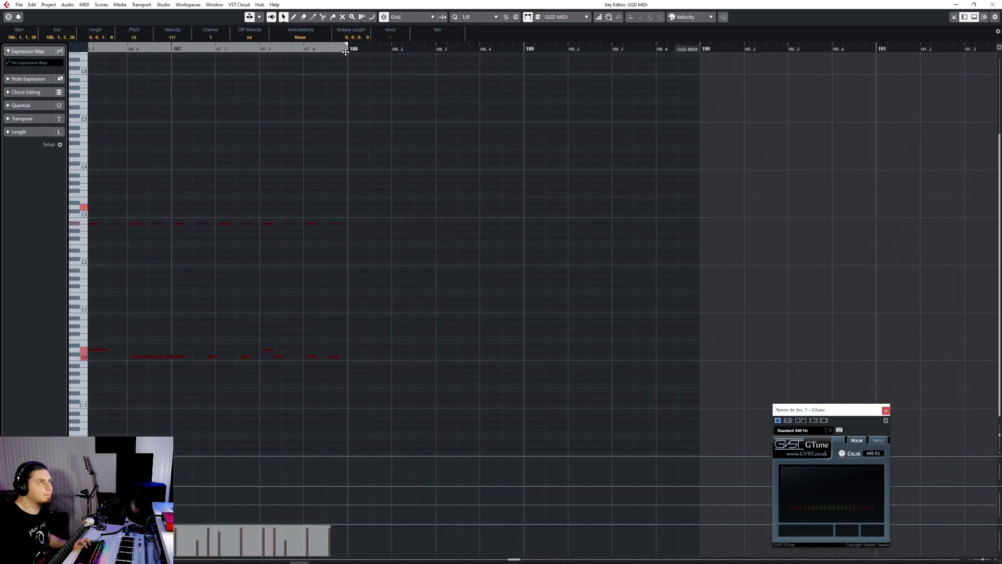
click(345, 52)
key(ctrl+v)
Transpose the long cymbal note at bar 188 up to A3 and close the drum note editor.
click(358, 207)
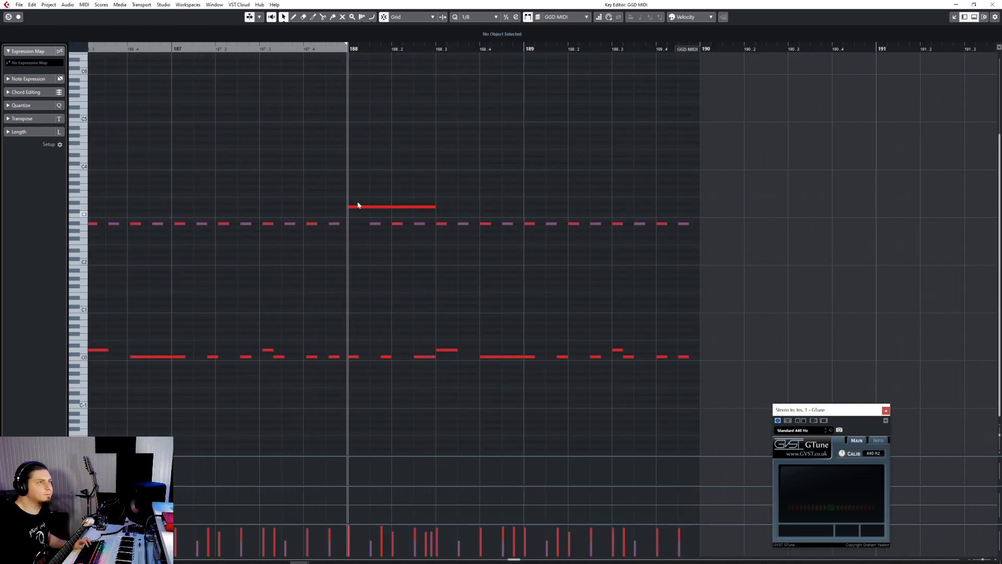
key(Up)
key(Up)
key(Up)
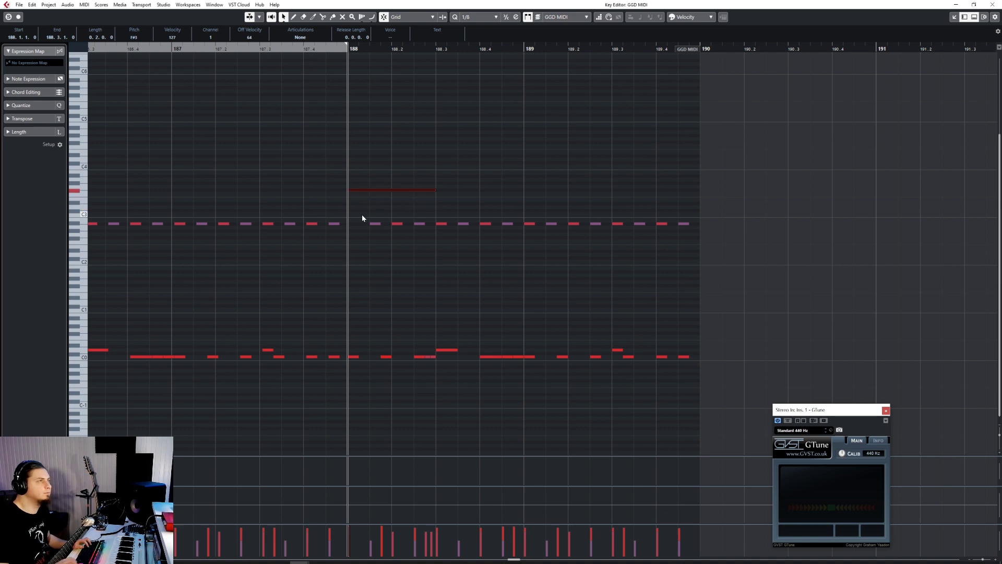
key(Up)
key(Up)
key(Up)
key(Up)
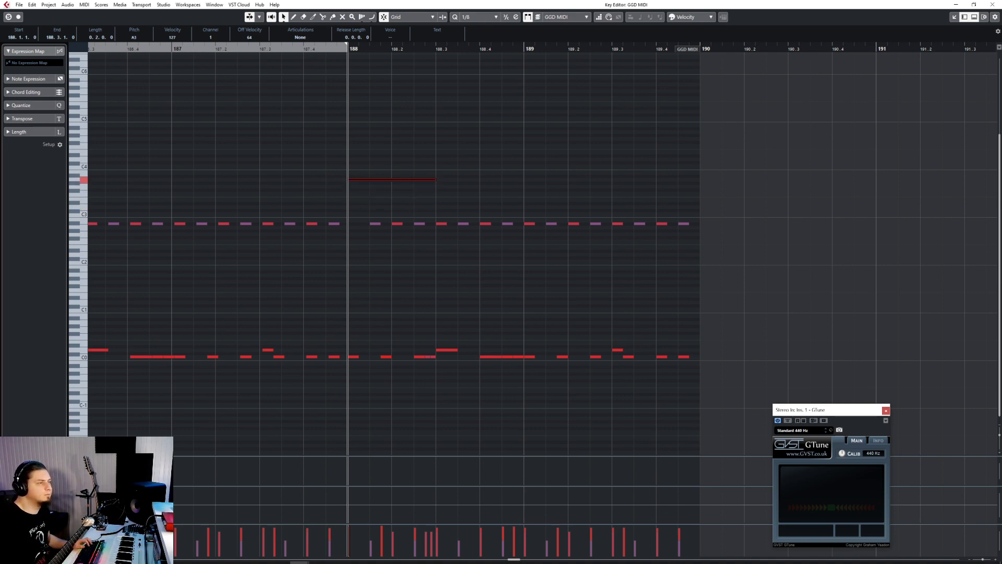
click(990, 6)
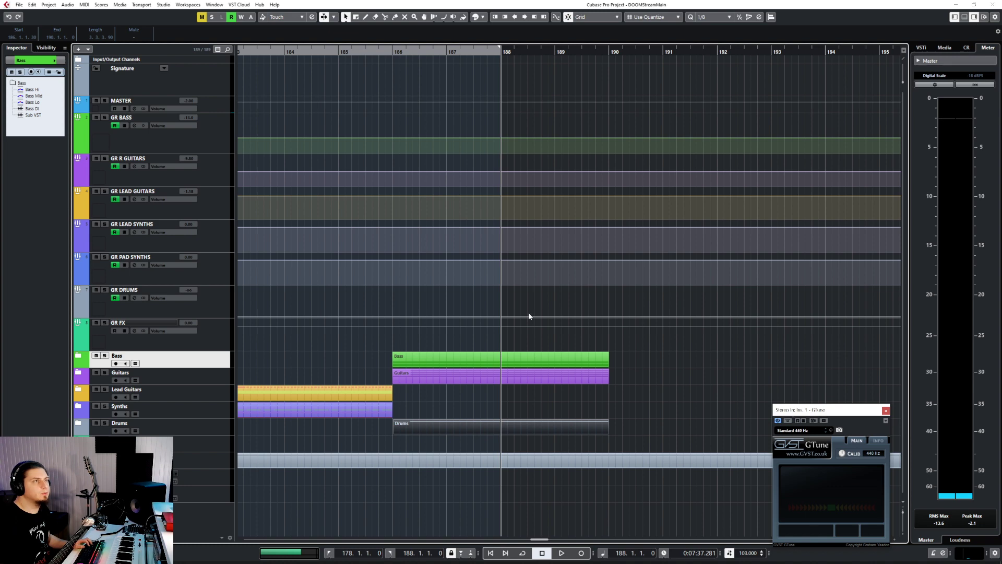
Raise the GR DRUMS volume automation from bar 186 to -8.00, leading in with a short ramp just before the bar.
click(392, 317)
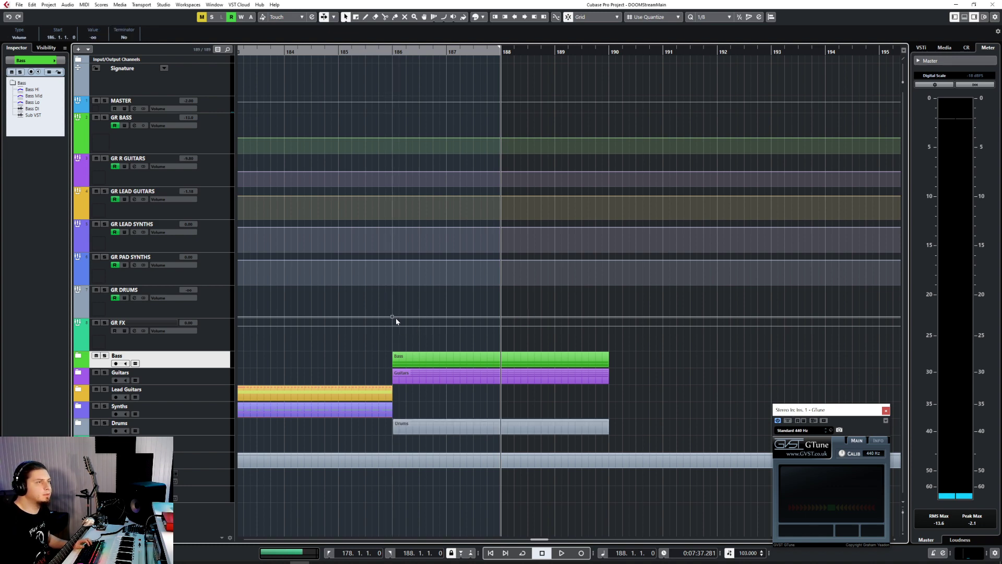
drag(396, 321, 388, 319)
drag(393, 320, 393, 305)
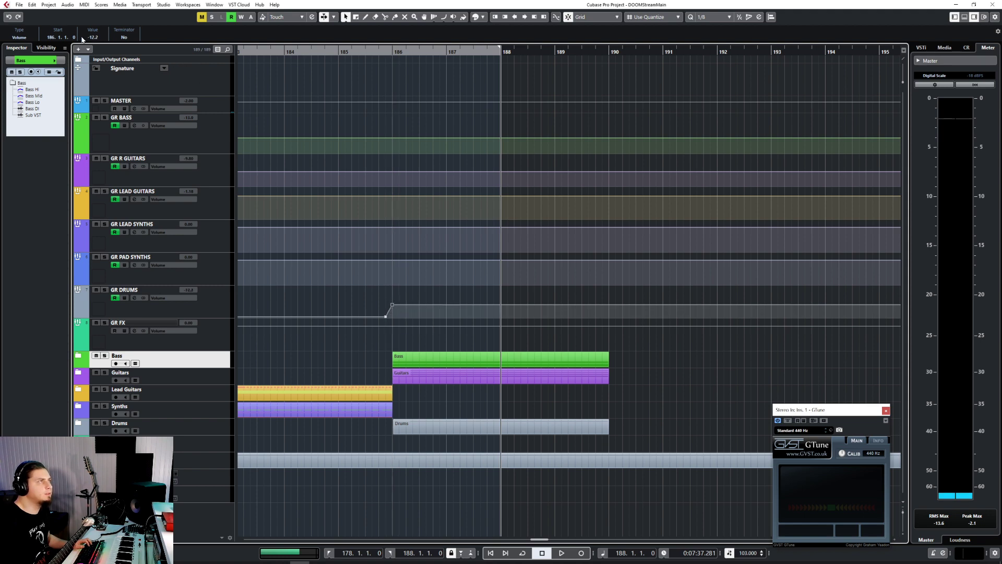
key(Return)
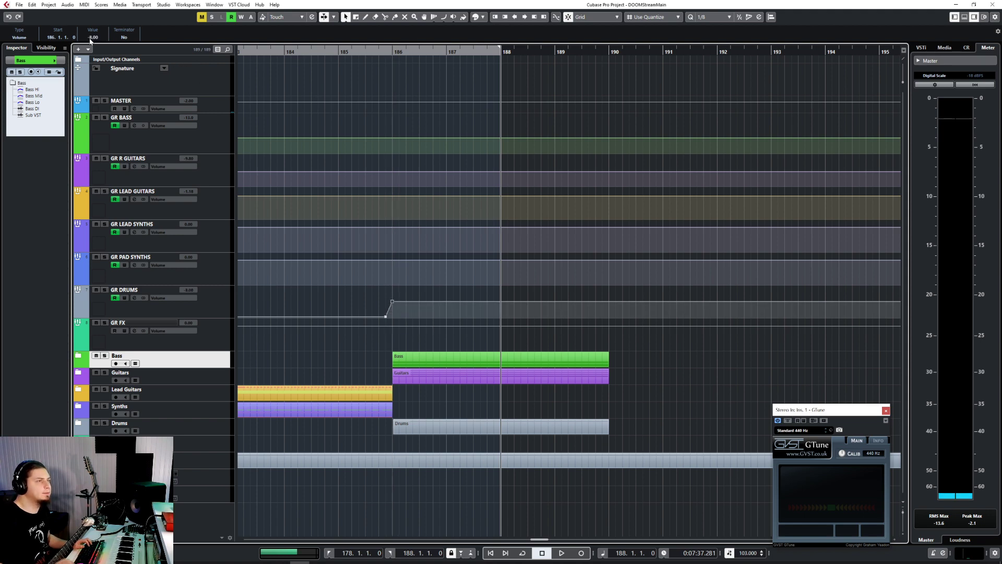
Expand the Bass folder and compare the Bass parts at bars 186–190 and the Bass Mid volume automation with the section from bar 176.
click(80, 356)
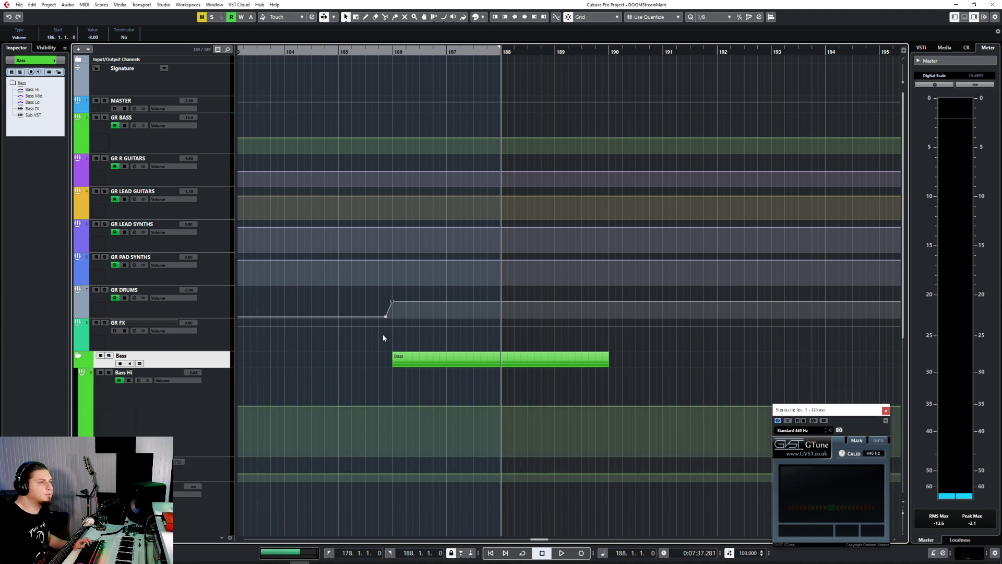
scroll(397, 365, up, 3)
scroll(413, 365, down, 5)
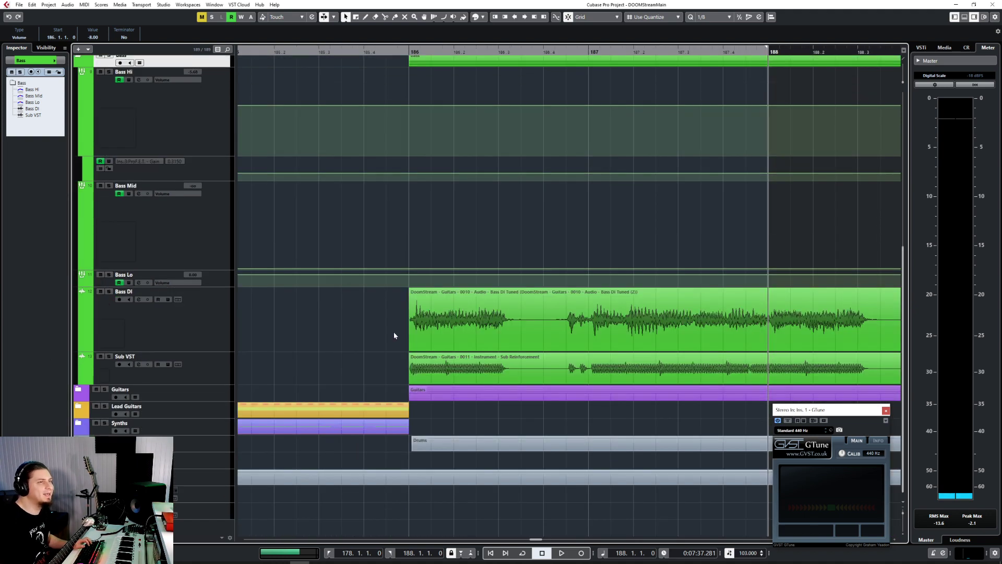
scroll(394, 331, down, 3)
scroll(684, 340, up, 3)
scroll(534, 338, up, 4)
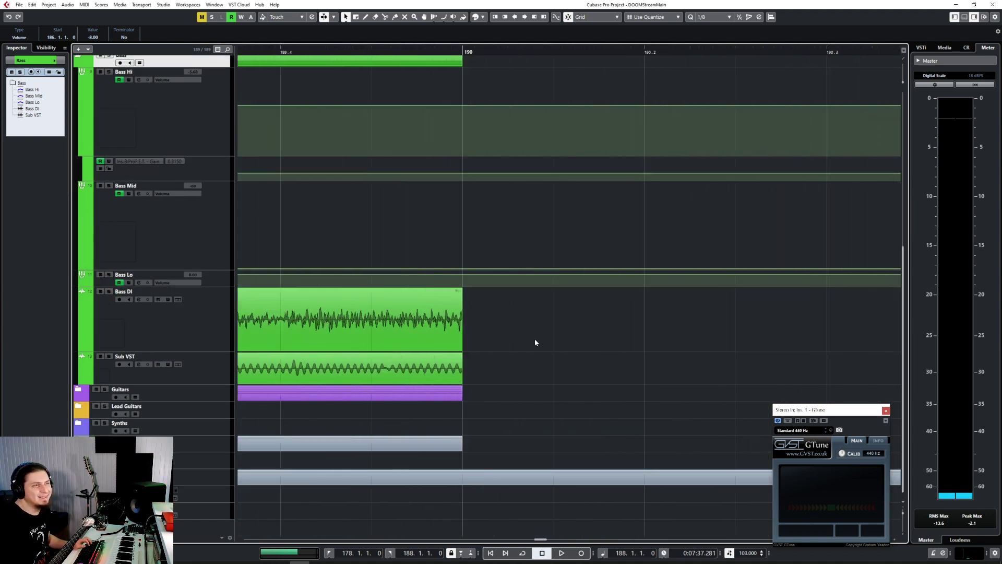
scroll(343, 334, down, 1)
scroll(343, 338, left, 10)
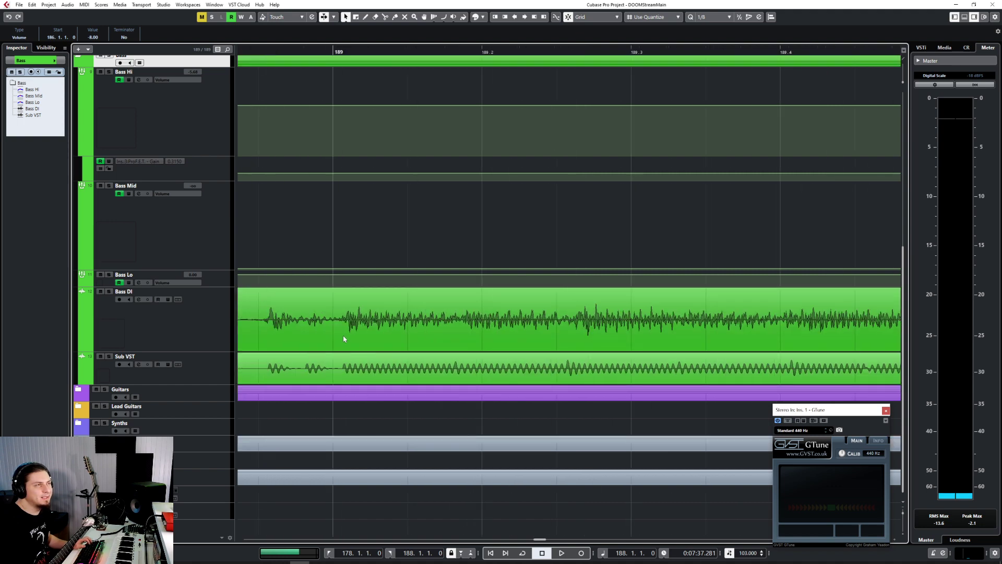
scroll(343, 338, left, 10)
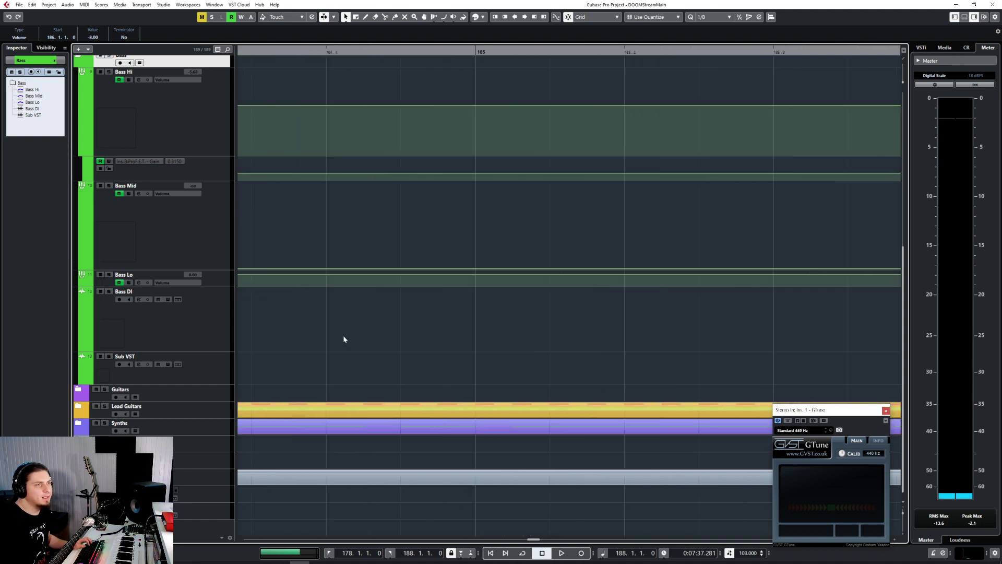
scroll(342, 339, down, 3)
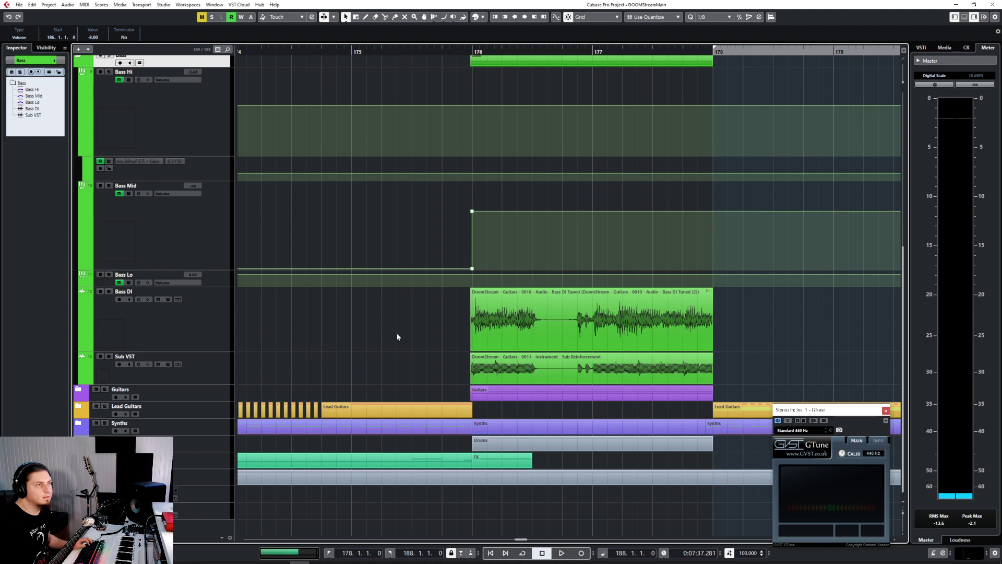
scroll(402, 332, left, 5)
scroll(402, 332, down, 4)
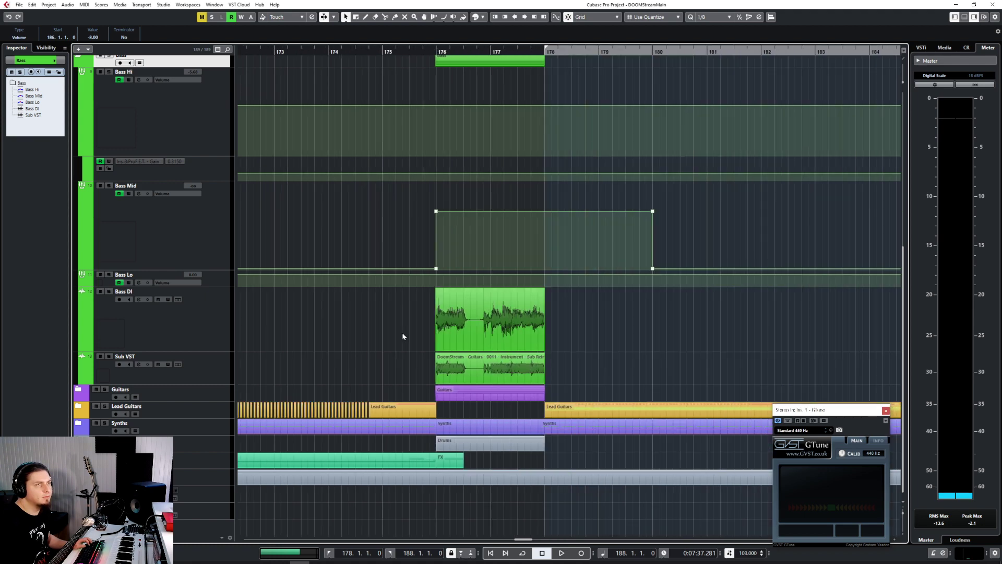
scroll(402, 334, right, 15)
click(330, 52)
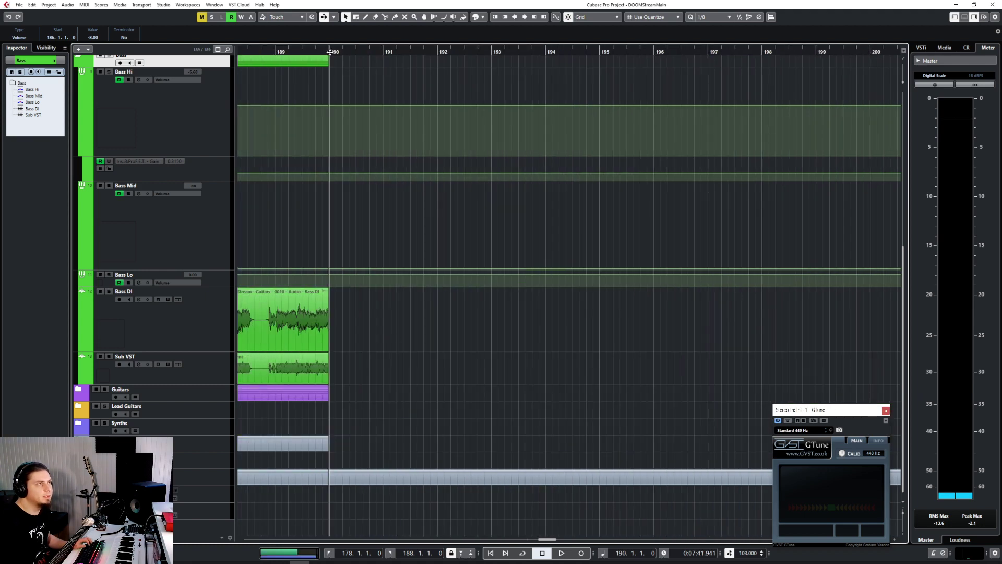
scroll(332, 340, right, 10)
scroll(314, 346, left, 10)
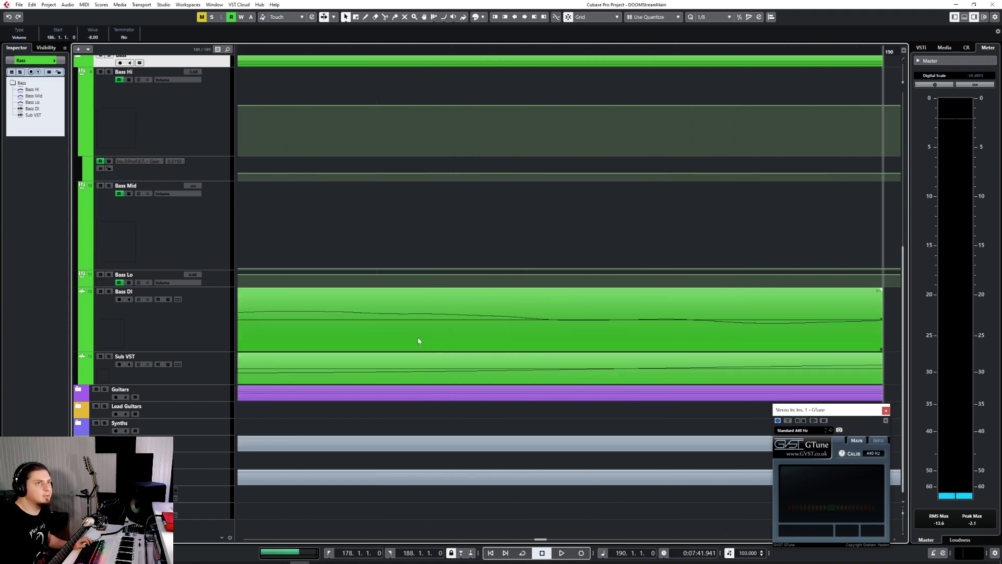
scroll(417, 337, up, 5)
scroll(418, 341, down, 6)
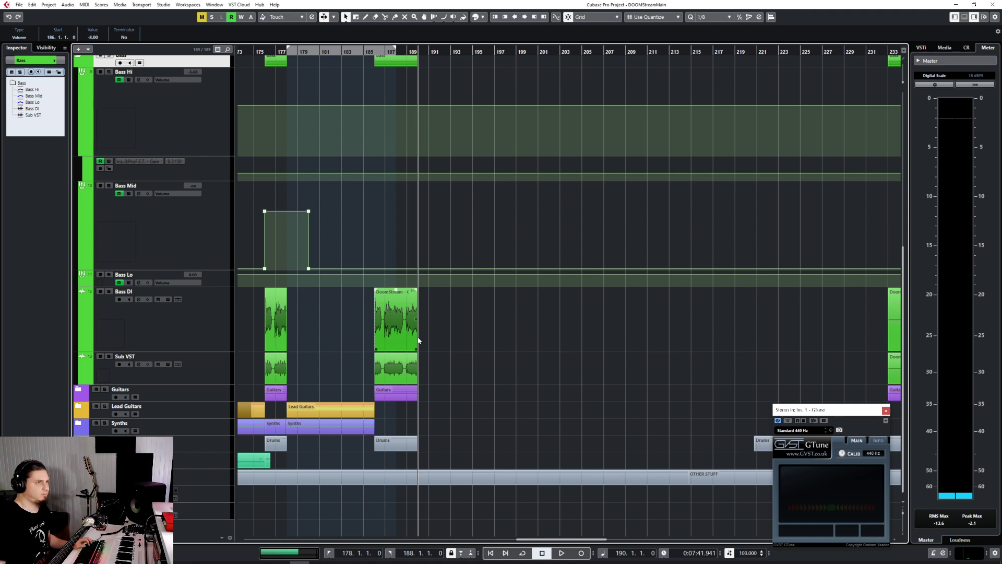
scroll(358, 341, up, 6)
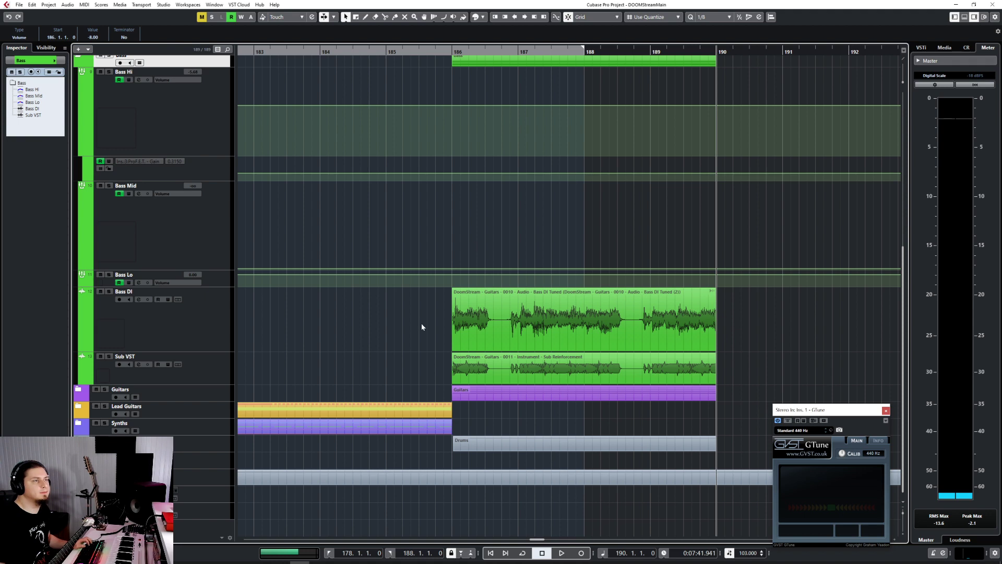
Set the quantize grid to 1/64 and move the Bass part at bar 186 one 1/64 note earlier.
drag(421, 323, 477, 358)
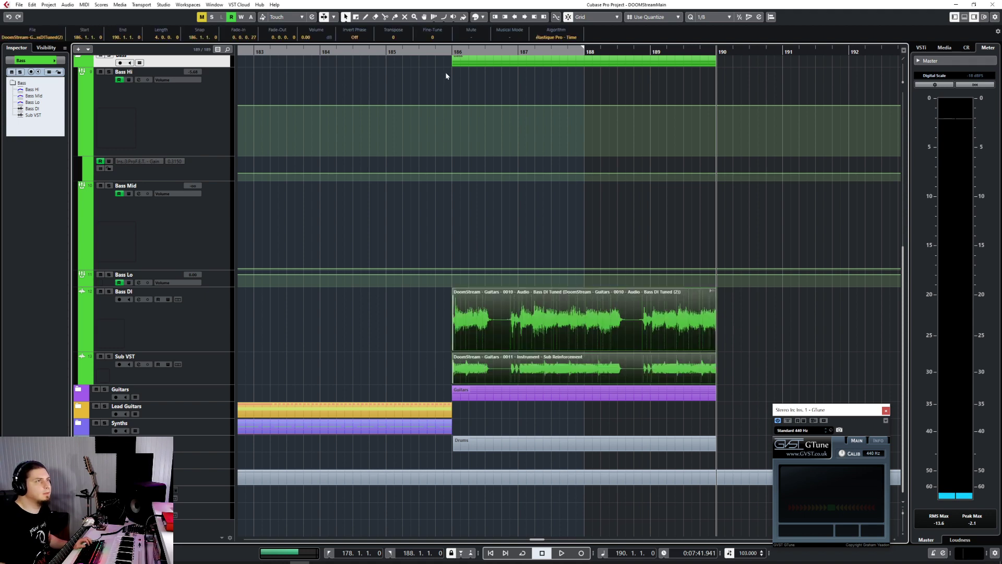
drag(457, 50, 394, 100)
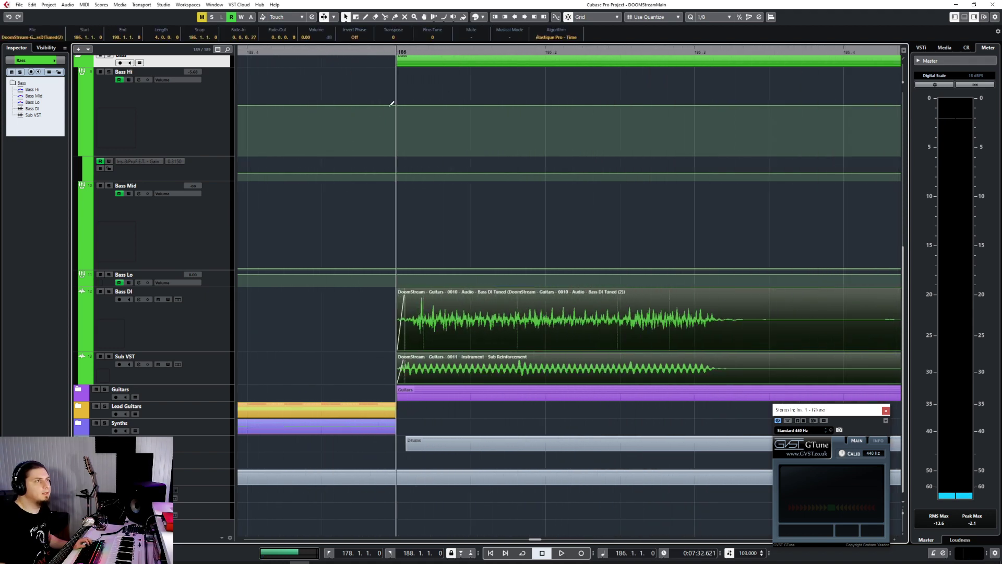
scroll(400, 152, up, 3)
click(414, 249)
click(712, 17)
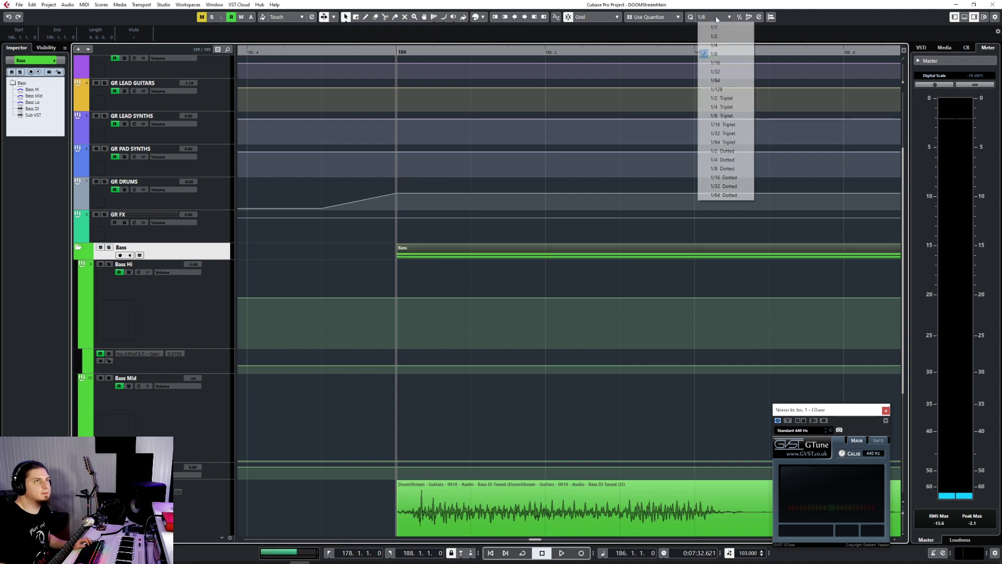
click(723, 81)
scroll(395, 281, down, 3)
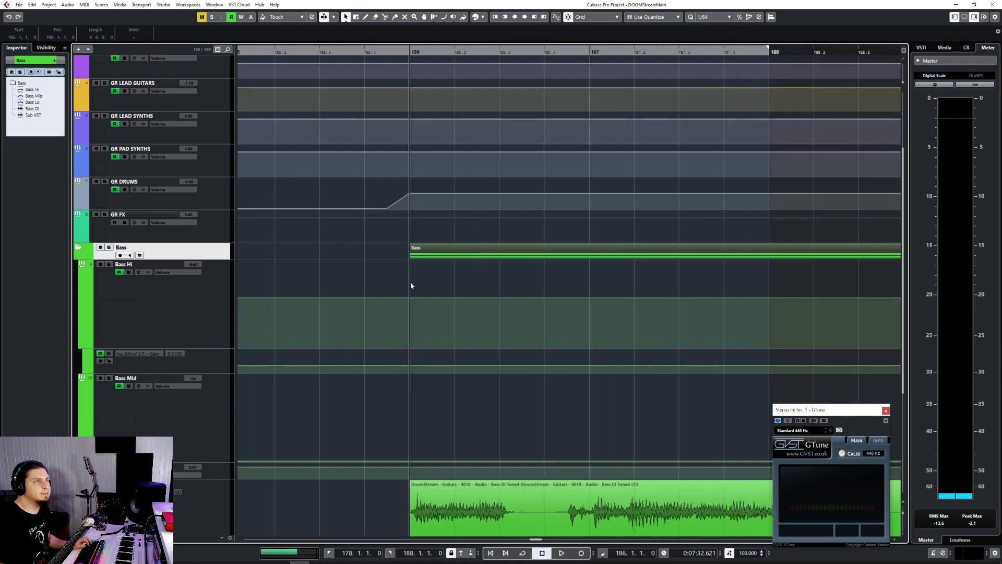
scroll(395, 285, left, 5)
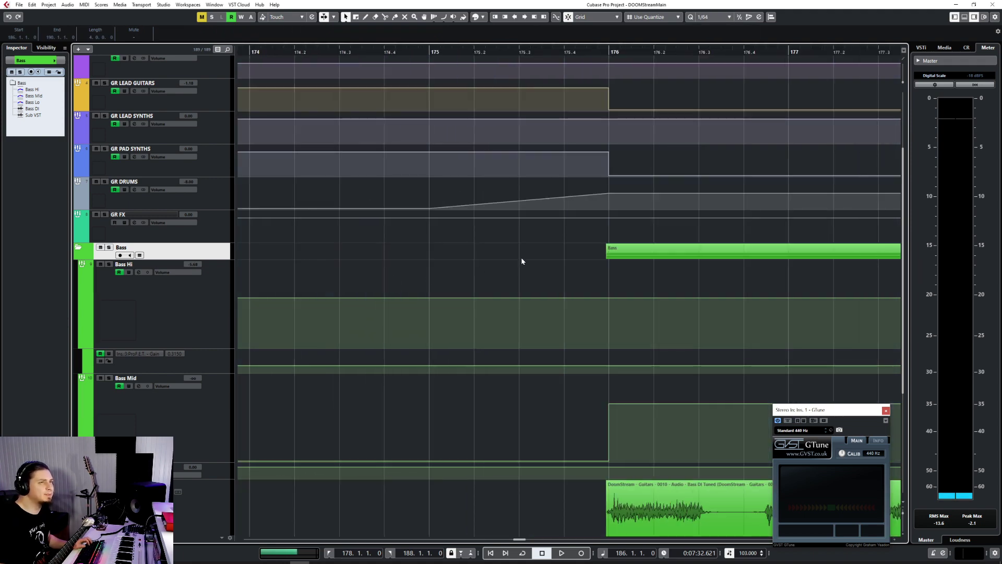
scroll(543, 273, right, 5)
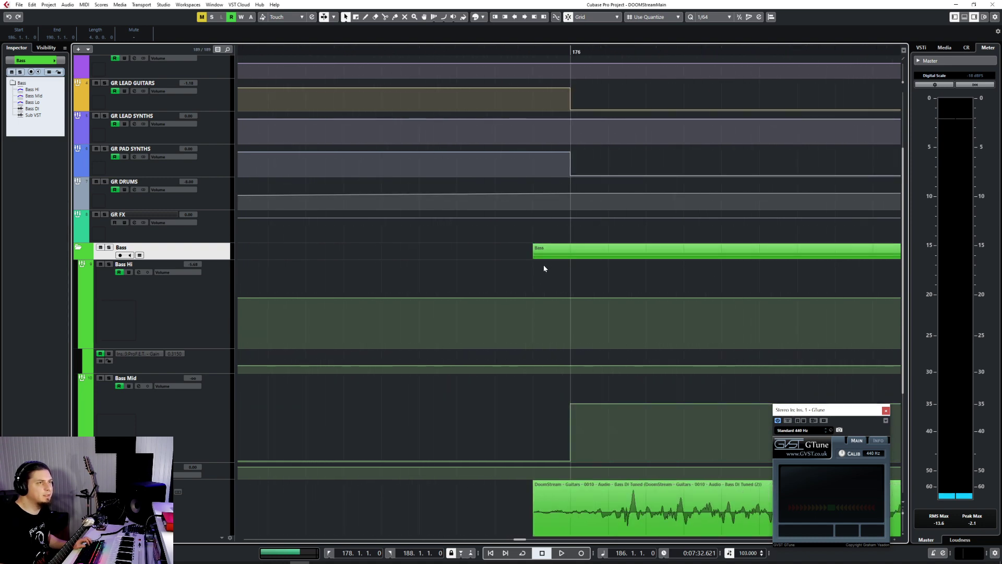
scroll(542, 274, right, 10)
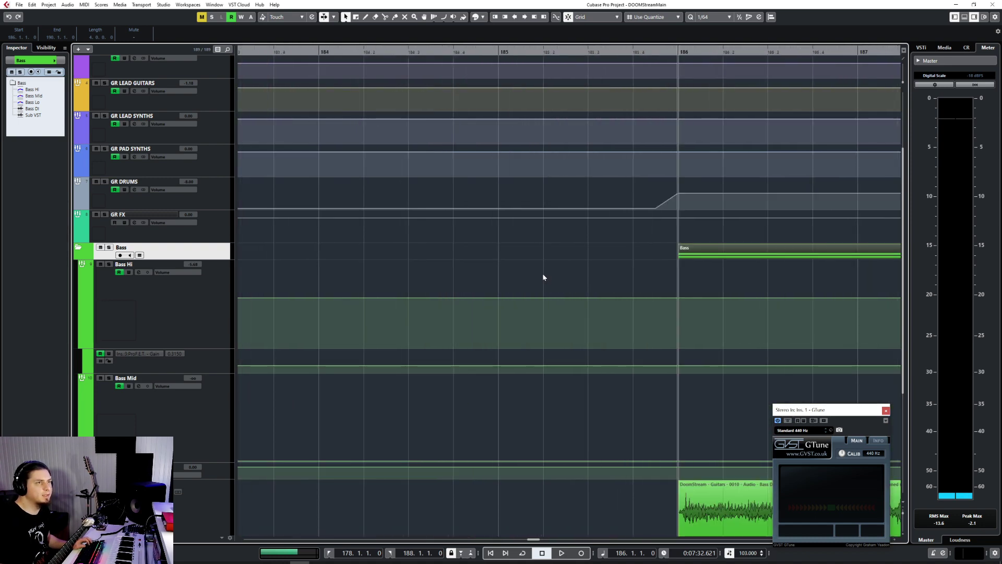
scroll(382, 274, left, 3)
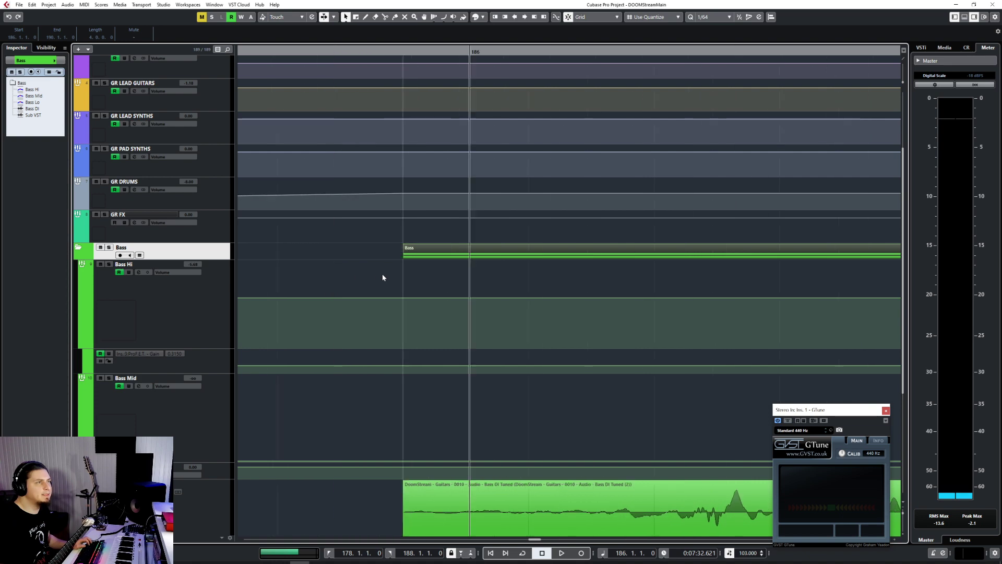
drag(465, 256, 435, 259)
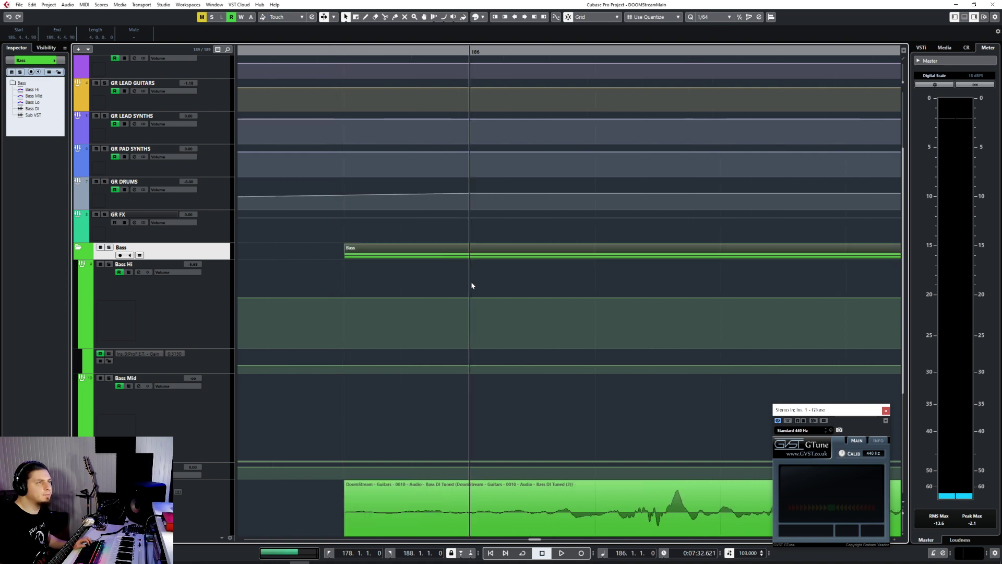
Move the Guitars part at bar 186 one 1/64 note earlier so its start lines up with the Bass part.
scroll(471, 283, down, 4)
scroll(472, 282, down, 4)
click(466, 309)
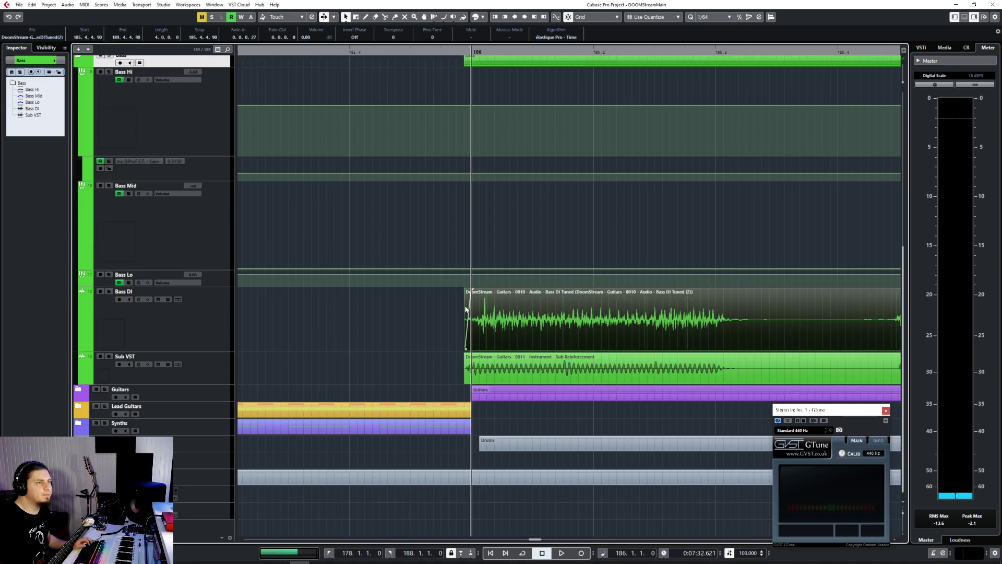
drag(527, 395, 519, 395)
scroll(415, 317, down, 5)
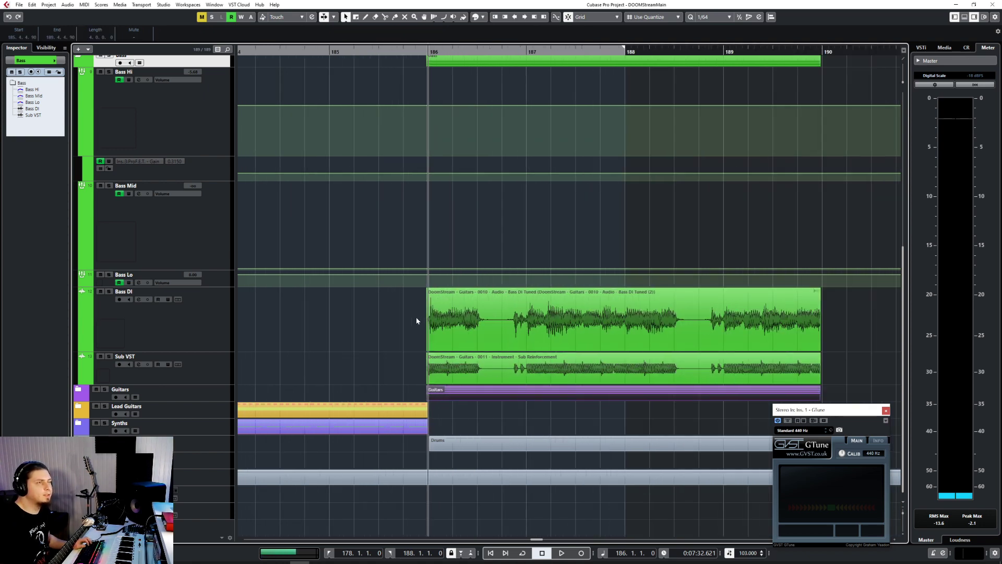
Set the quantize grid to 1/1 and extend the ends of the Bass and Guitars parts to bar 190.
scroll(574, 380, up, 6)
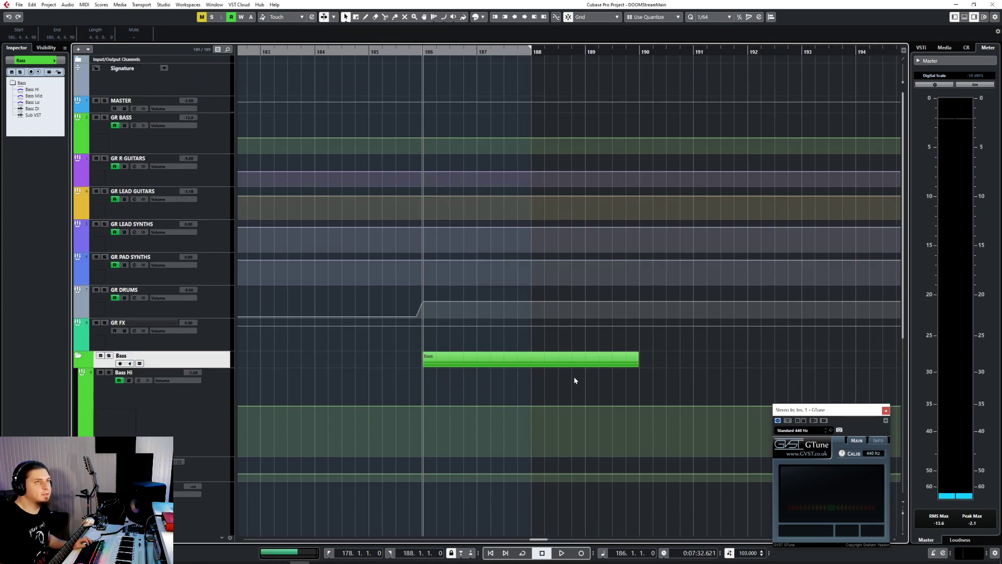
click(727, 17)
click(707, 26)
scroll(641, 365, up, 5)
click(636, 365)
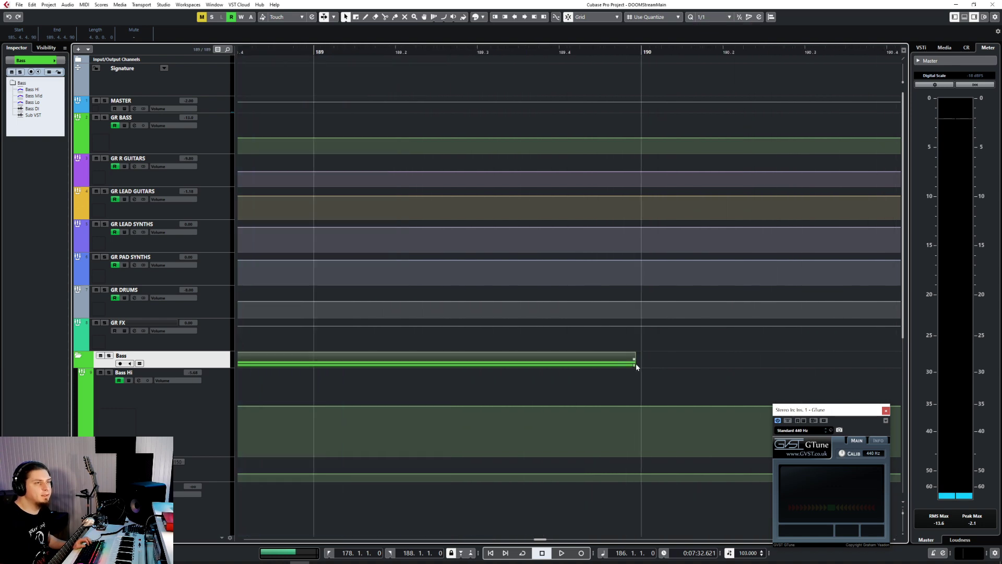
drag(635, 365, 642, 365)
scroll(662, 380, down, 5)
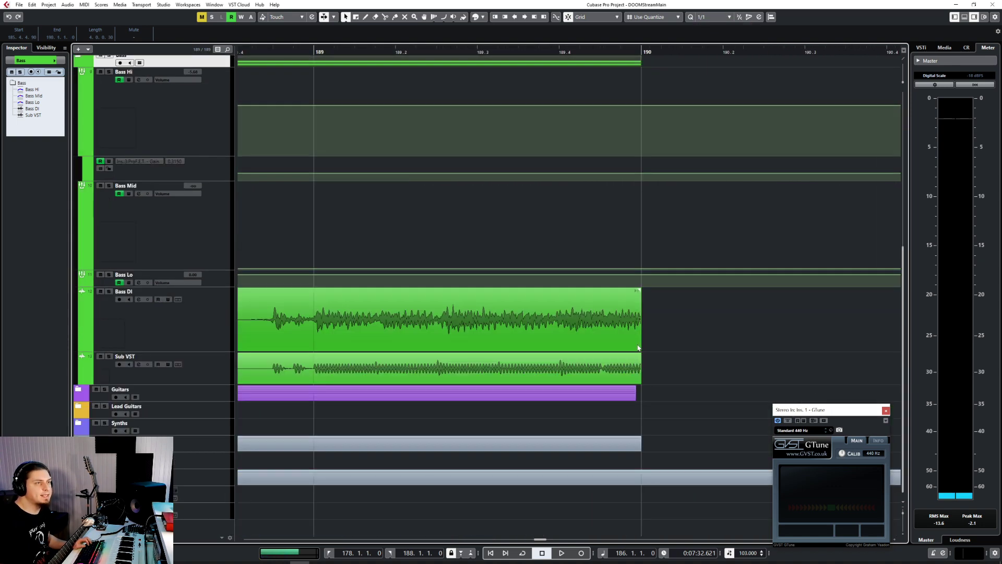
click(629, 397)
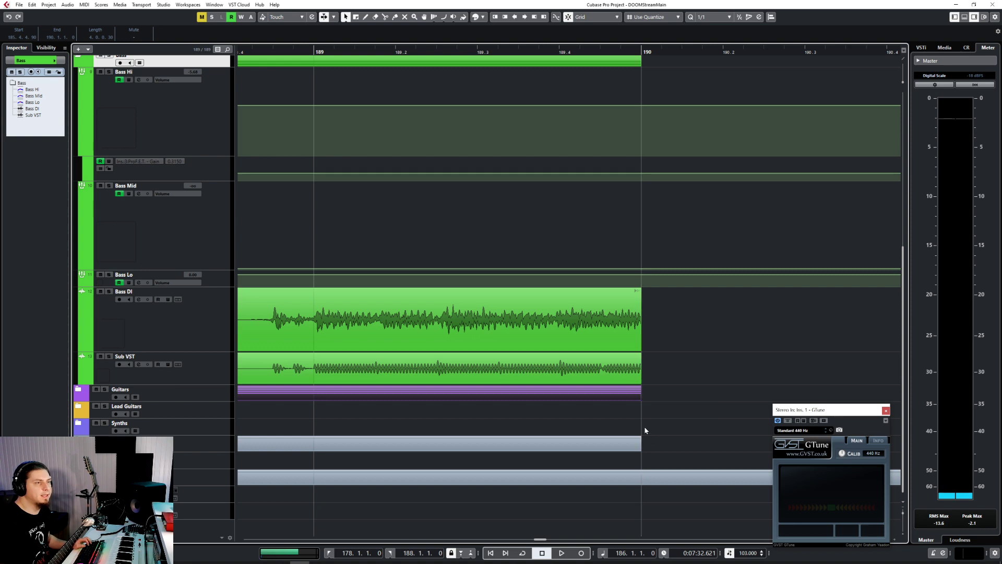
scroll(640, 427, down, 5)
scroll(230, 286, up, 5)
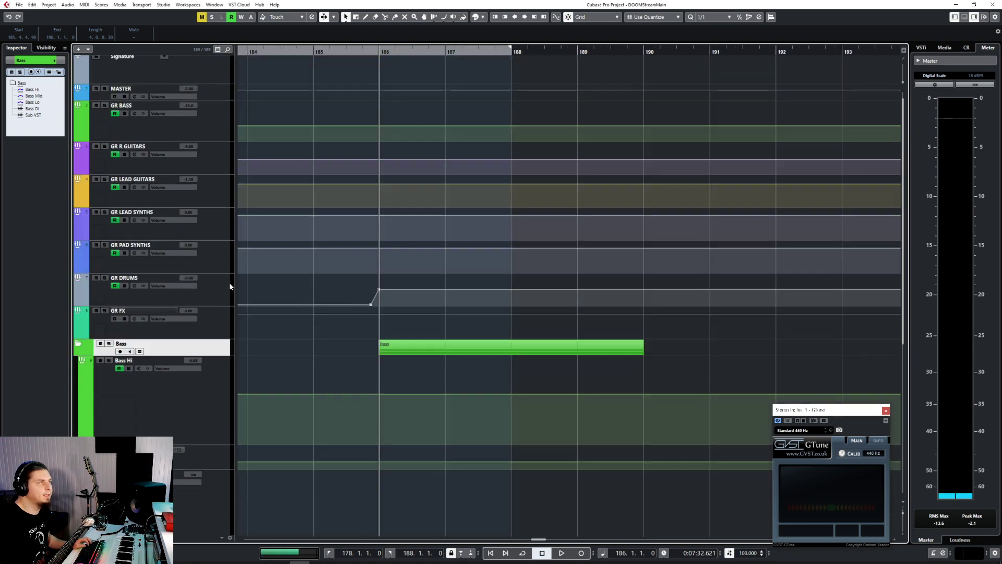
Collapse the Bass folder and play the transition into the heavy section from bar 185.
click(79, 345)
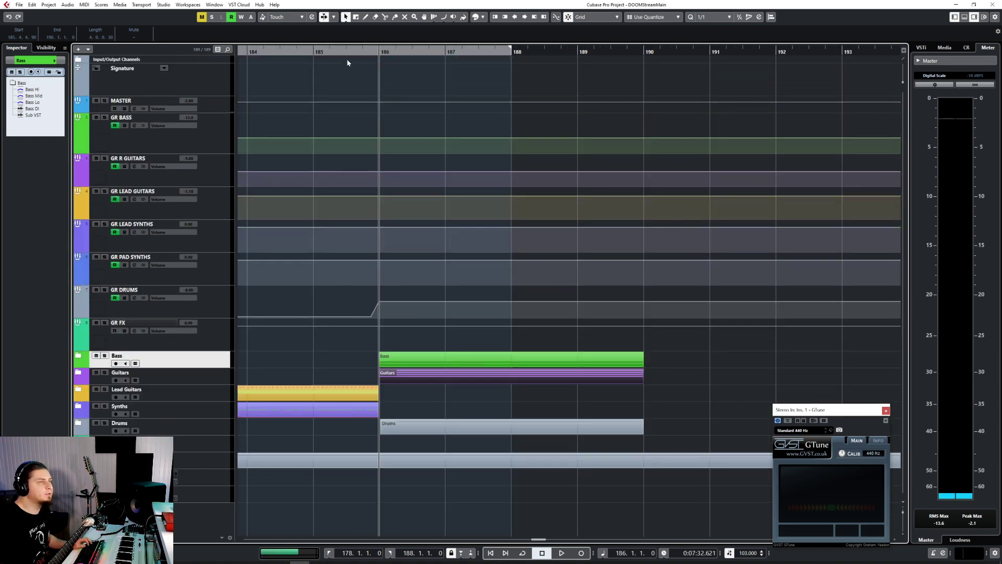
click(318, 49)
key(space)
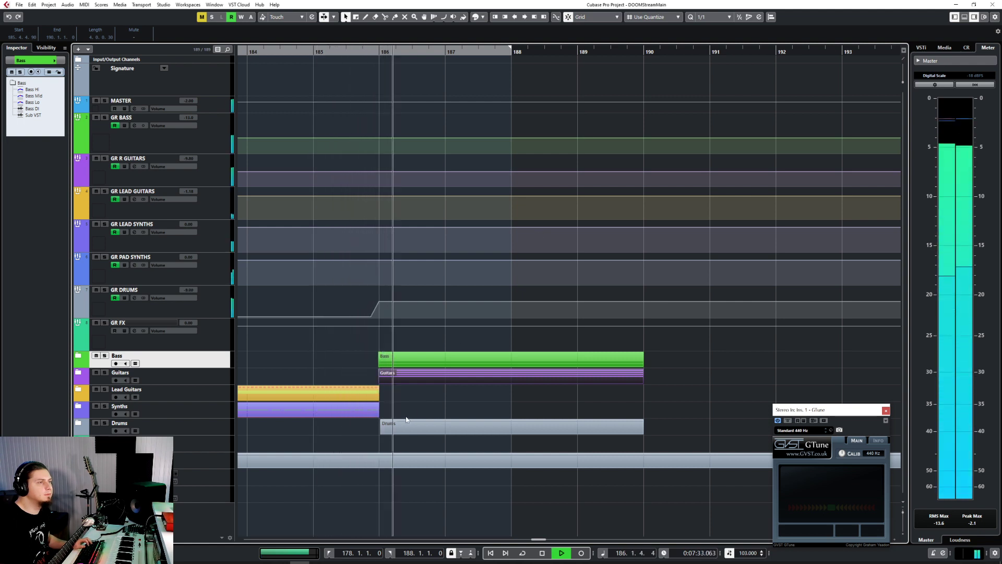
Stop playback, expand the Drums folder and move the GGD MIDI drum part earlier so it starts at bar 186.
click(78, 420)
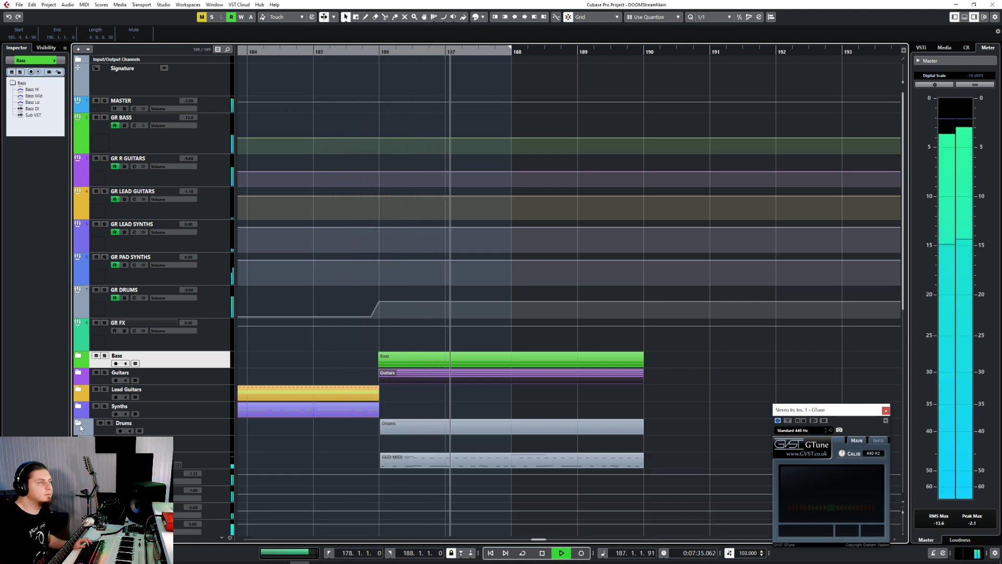
key(space)
key(h)
key(h)
key(h)
key(g)
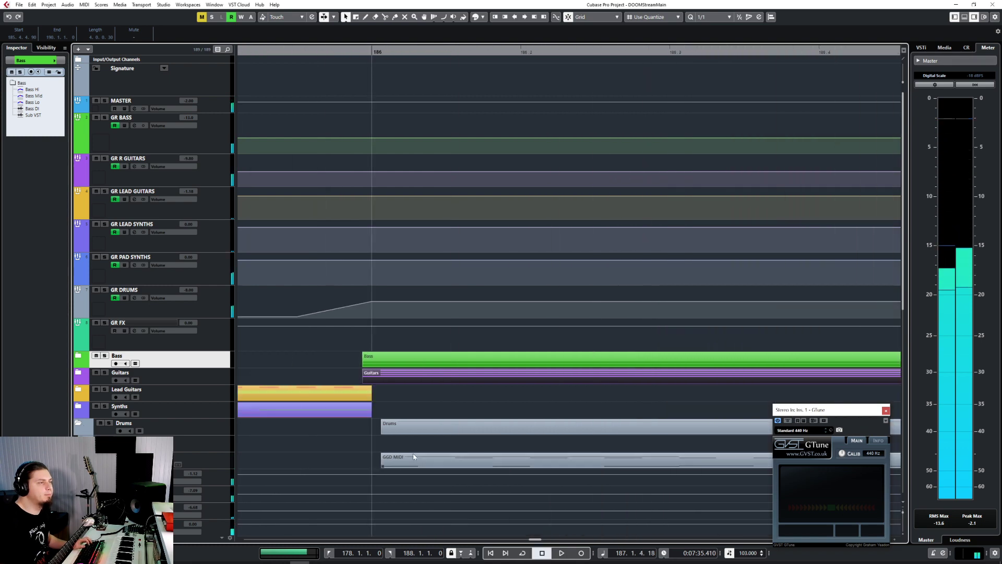
click(409, 457)
drag(382, 467, 381, 468)
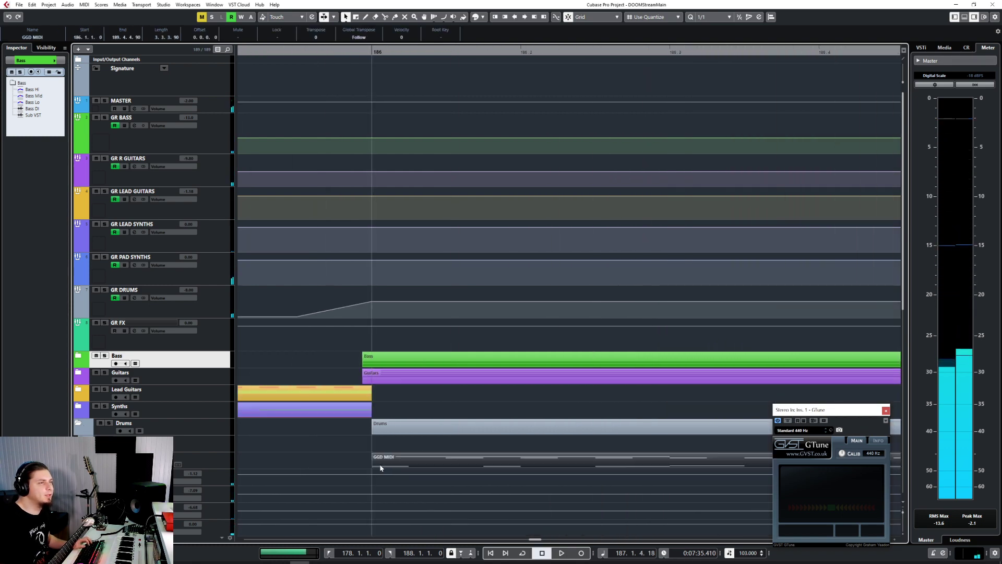
Collapse the Drums folder, extend the Drums part's end to bar 190 and play the transition from bar 185.
key(g)
key(g)
key(g)
key(g)
key(g)
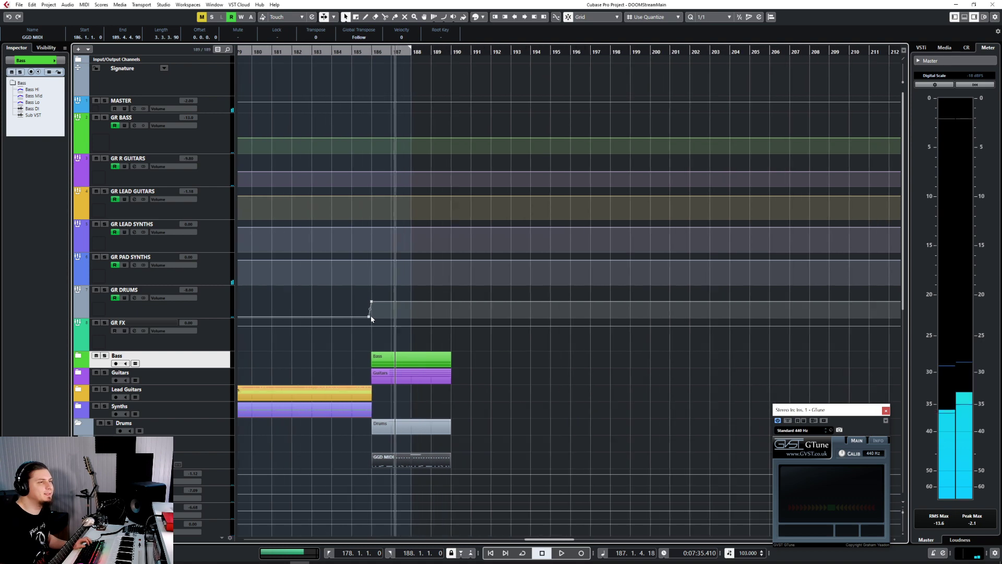
click(78, 424)
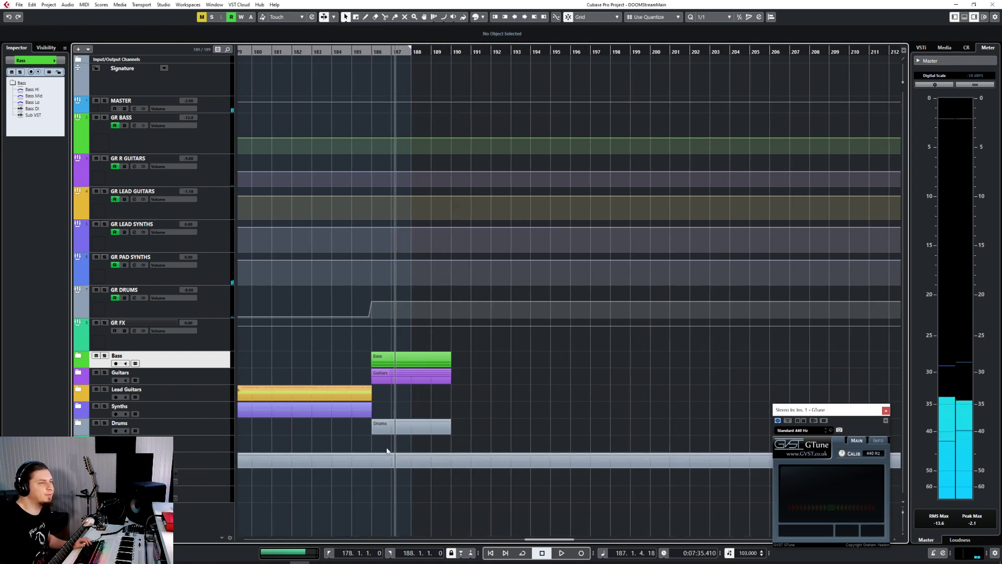
click(399, 426)
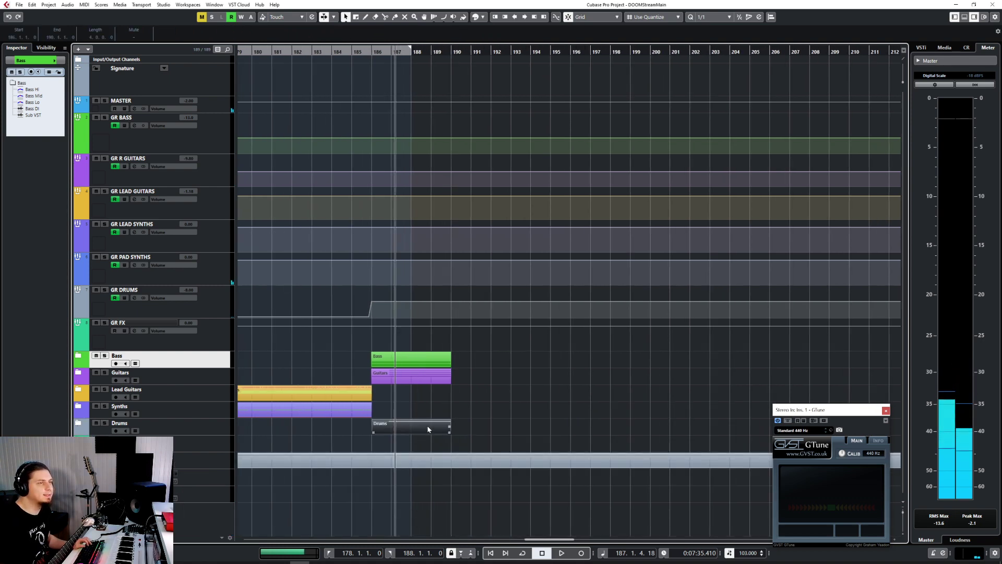
click(351, 50)
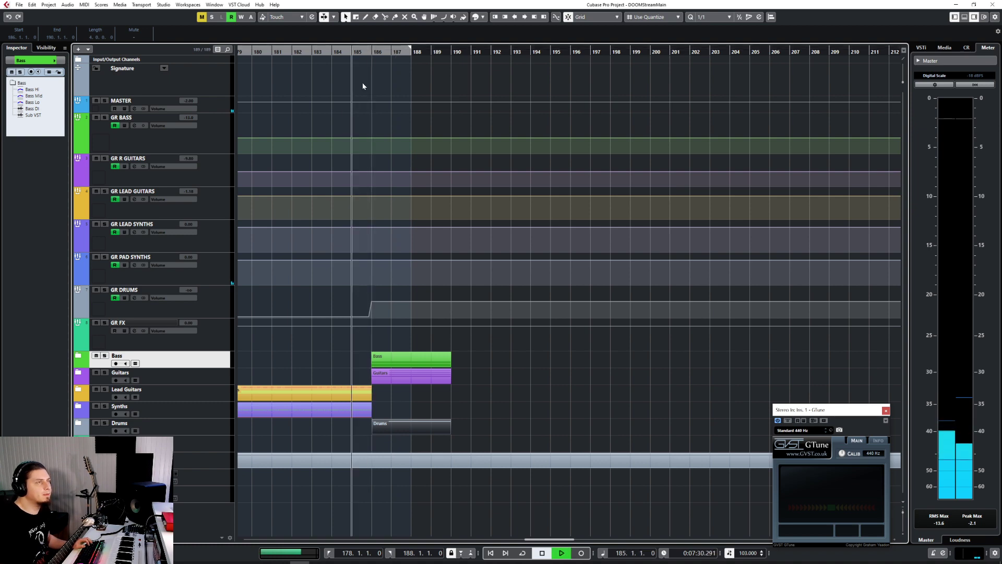
key(space)
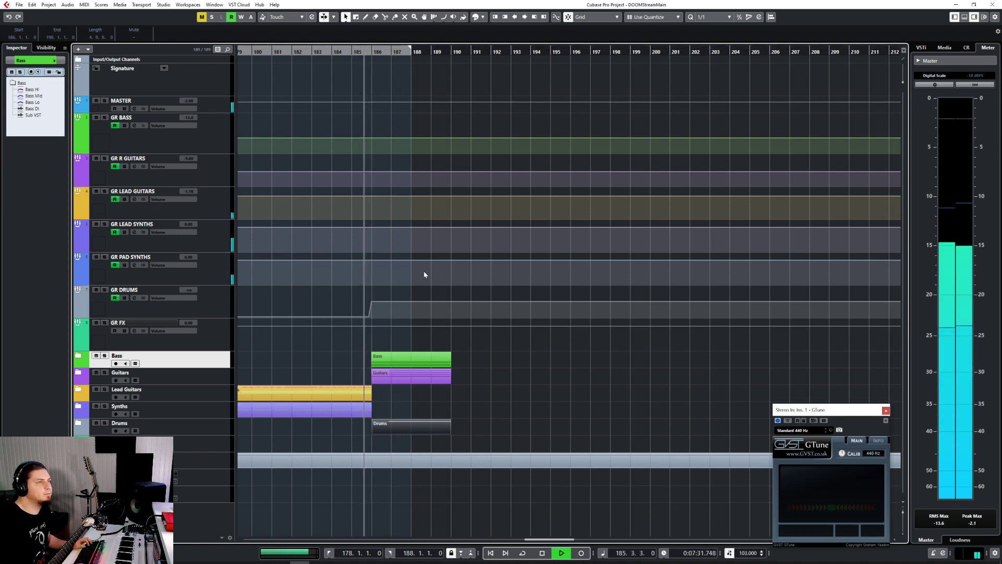
Drop the GR LEAD GUITARS and GR PAD SYNTHS volume automation to -oo from bar 186 onwards.
click(371, 196)
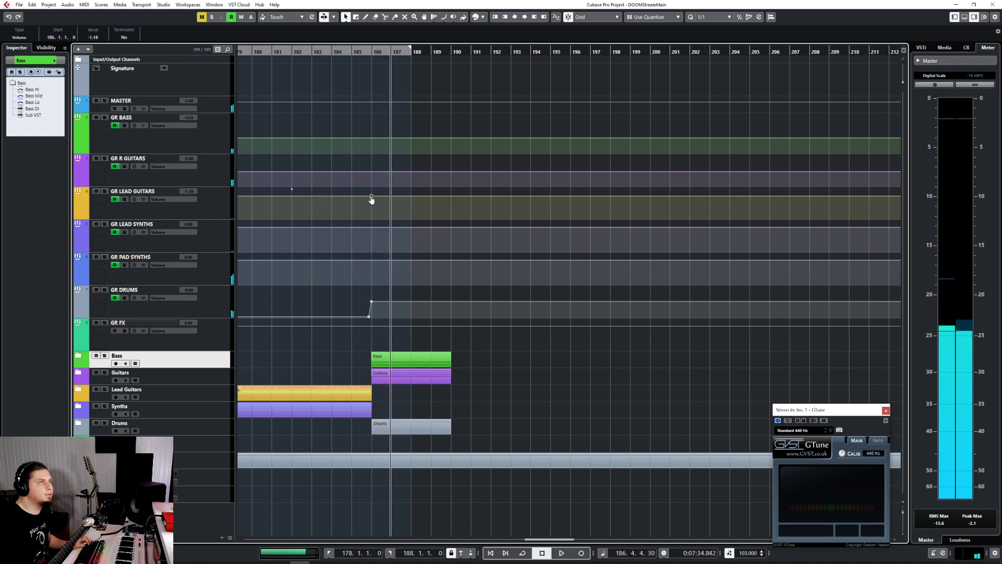
drag(372, 196, 341, 281)
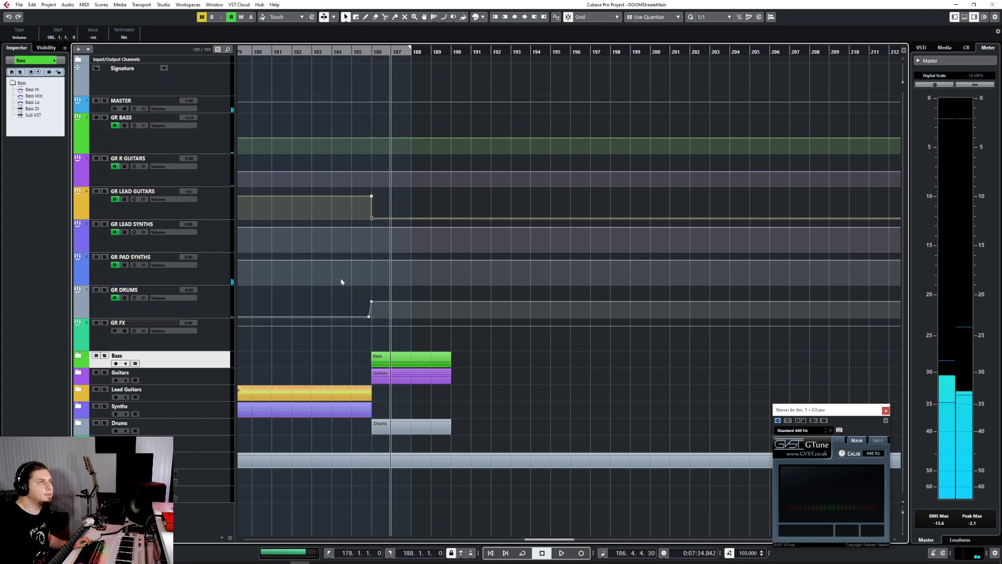
click(372, 261)
drag(379, 263, 329, 384)
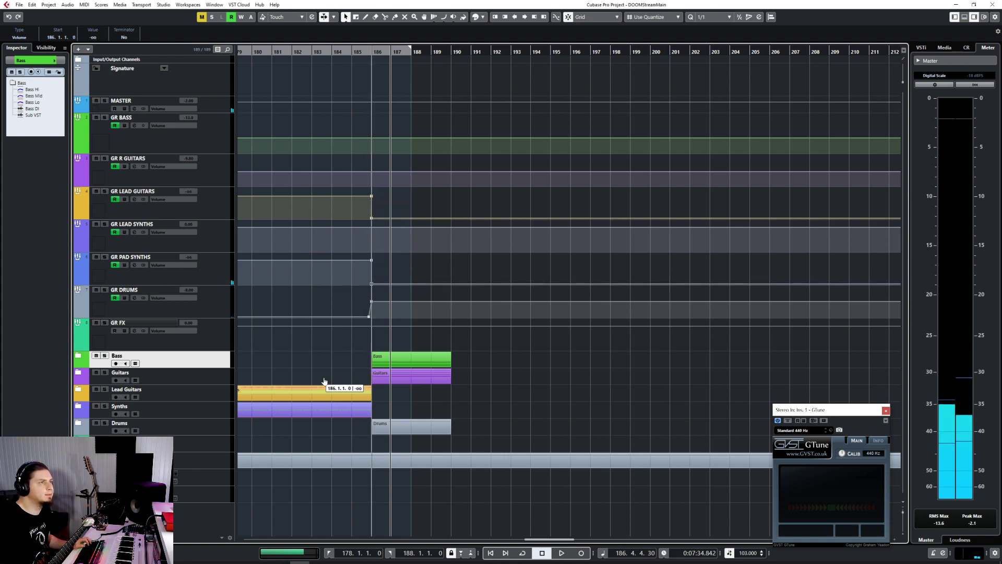
Play the transition from bar 185, expand the Drums folder and open the GGD MIDI part at bar 186 for note editing.
click(349, 52)
key(space)
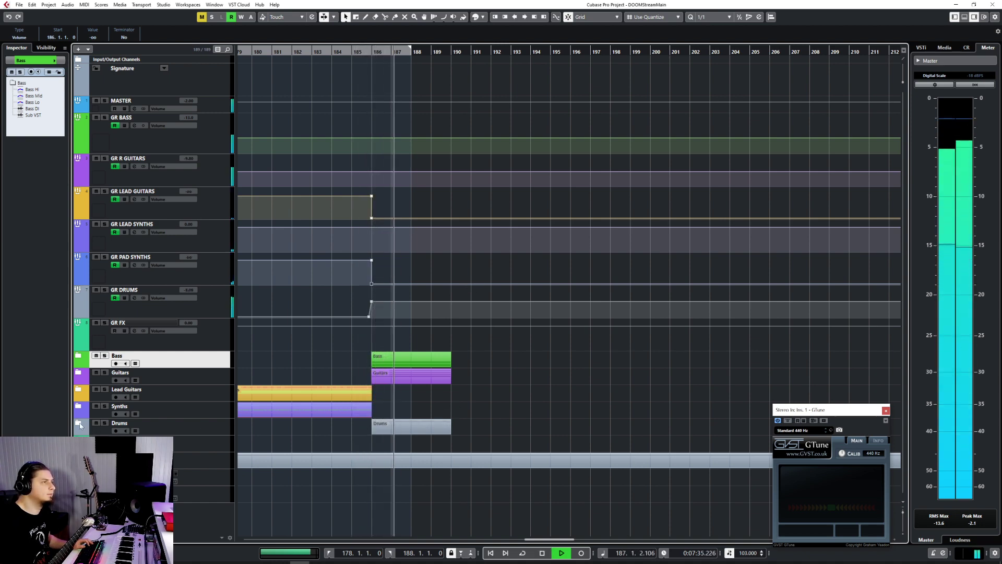
scroll(462, 394, down, 20)
scroll(431, 272, up, 20)
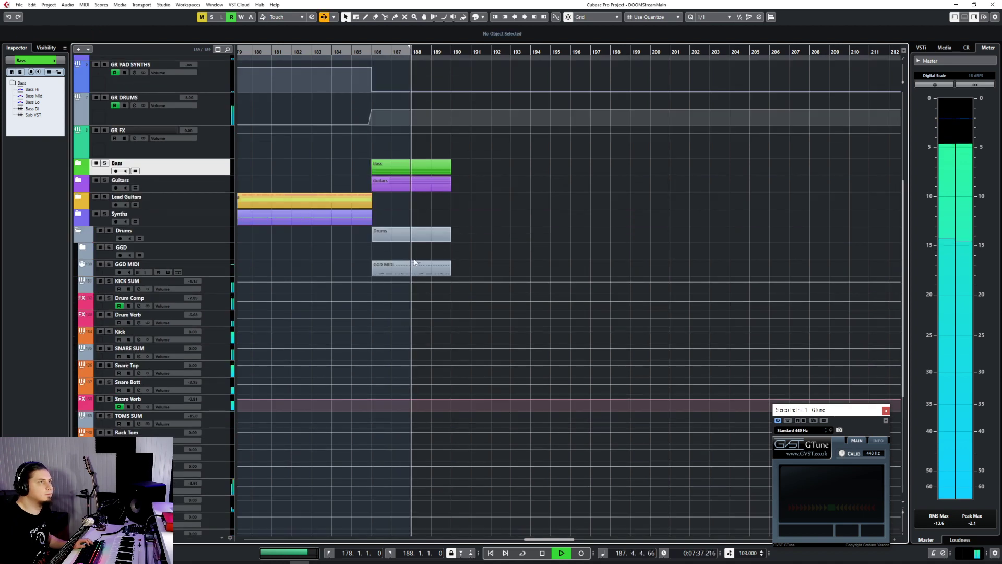
double_click(396, 264)
scroll(323, 411, up, 8)
key(space)
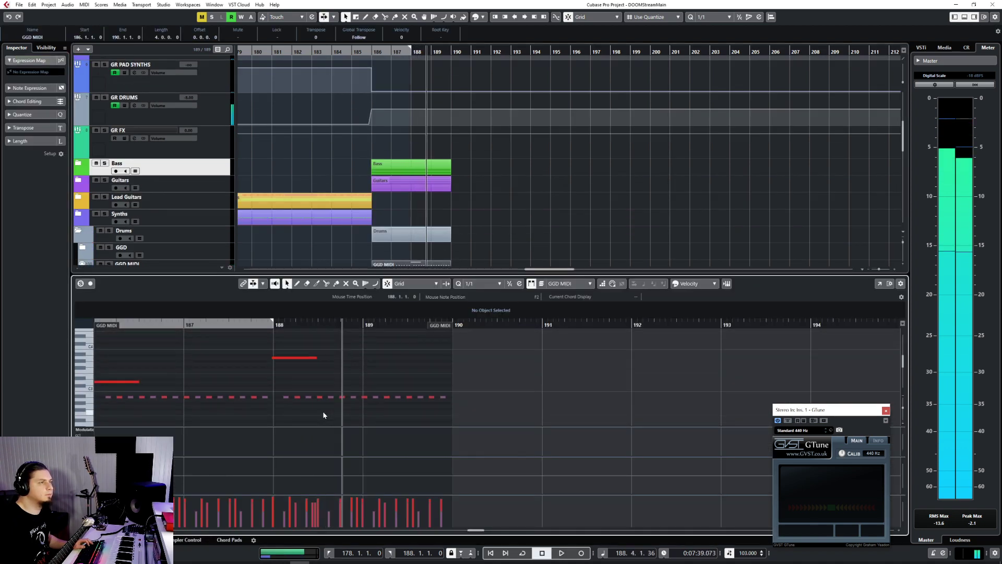
Check the drum notes around bar 188 up close and set the quantize grid to 1/16.
drag(248, 343, 329, 384)
scroll(329, 383, down, 5)
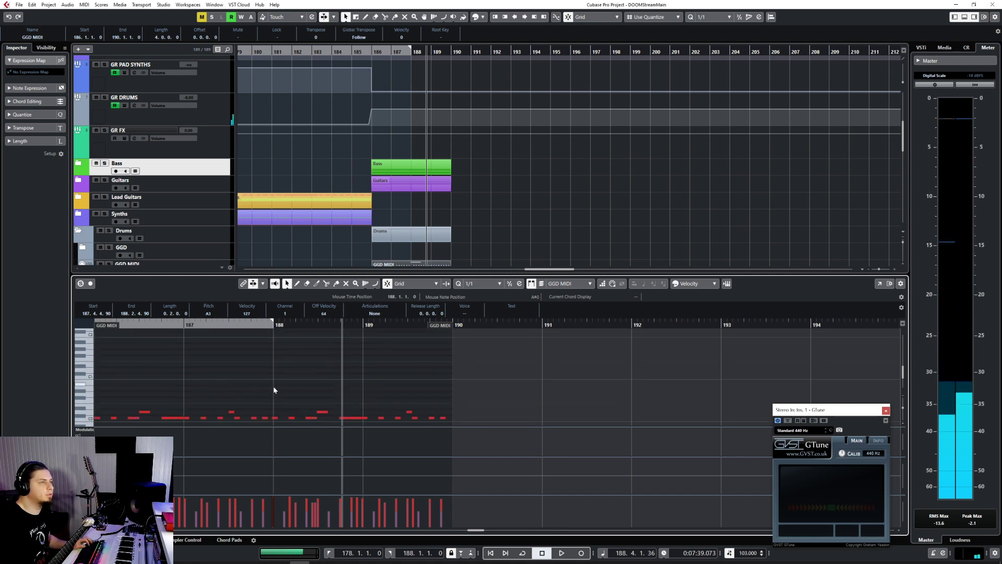
scroll(273, 389, up, 5)
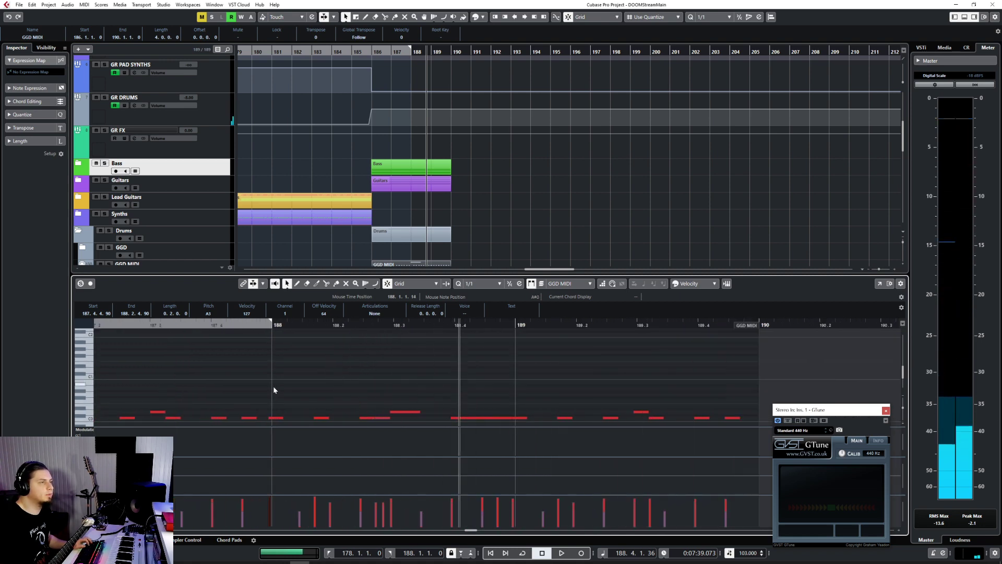
click(494, 285)
click(494, 320)
scroll(373, 433, down, 4)
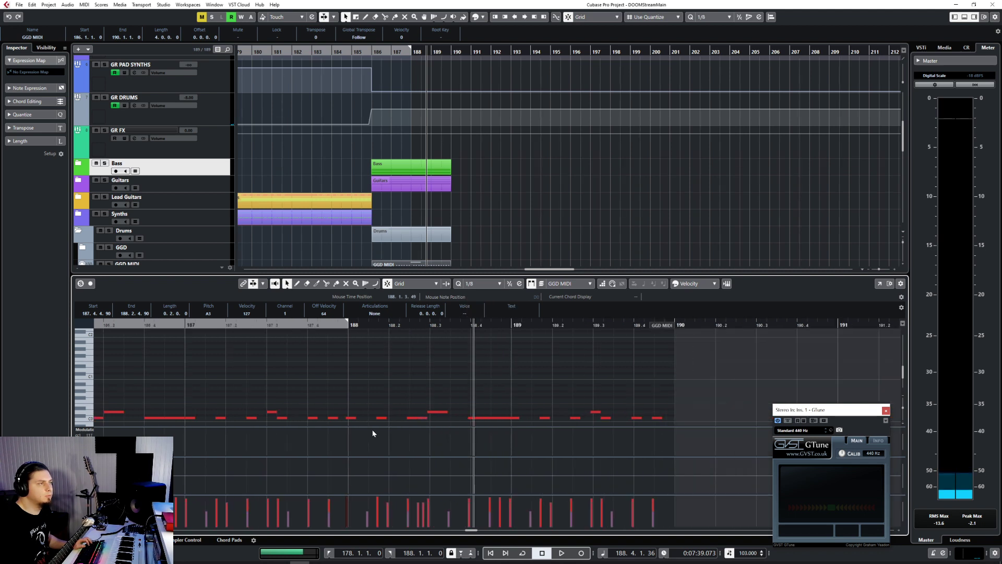
click(481, 285)
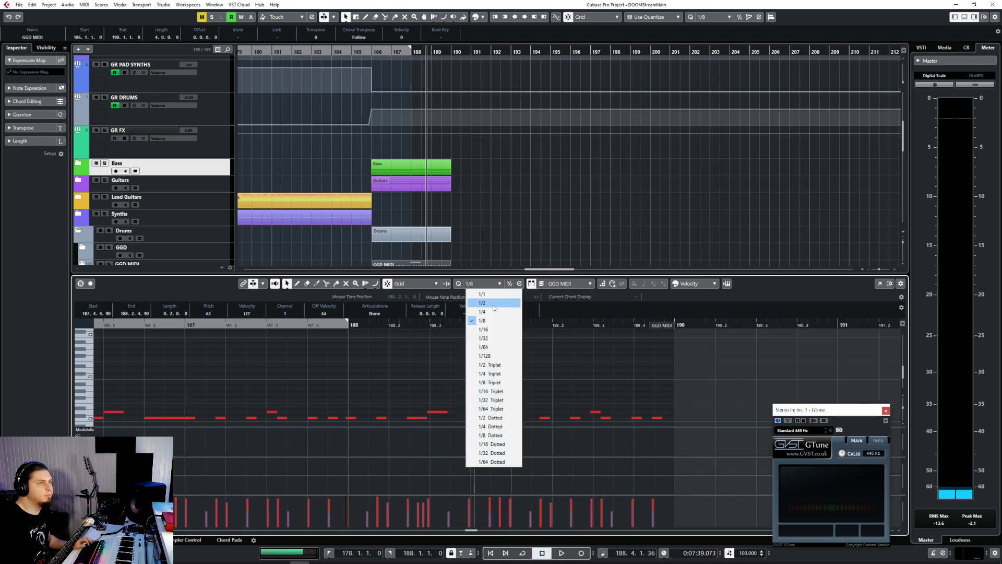
click(493, 327)
Select all GGD MIDI notes from bar 188 to the part's end and quantize them to the 1/16 grid.
scroll(191, 388, down, 5)
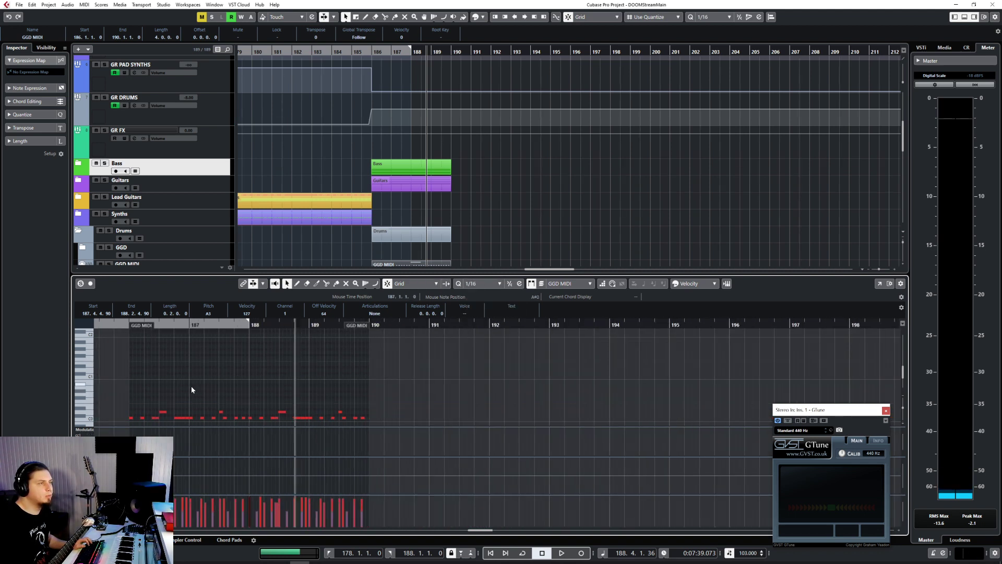
scroll(192, 387, up, 3)
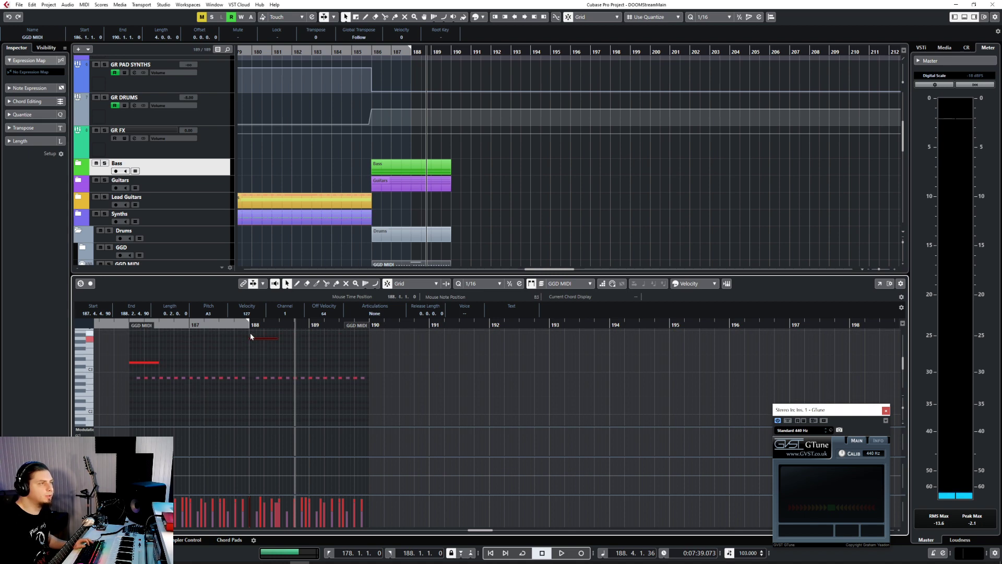
drag(250, 333, 365, 459)
scroll(272, 360, up, 3)
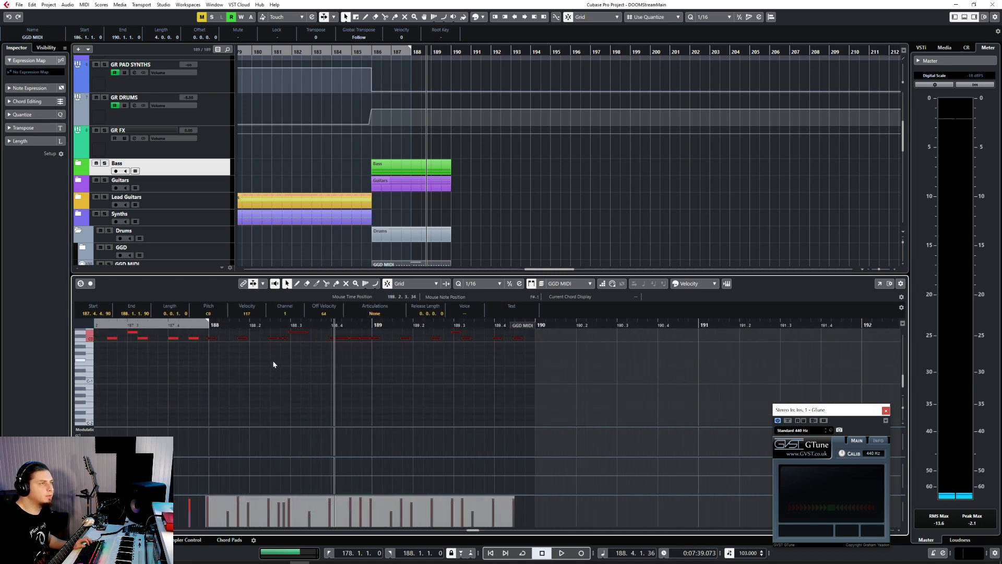
scroll(272, 360, up, 1)
scroll(203, 365, up, 3)
scroll(278, 410, up, 2)
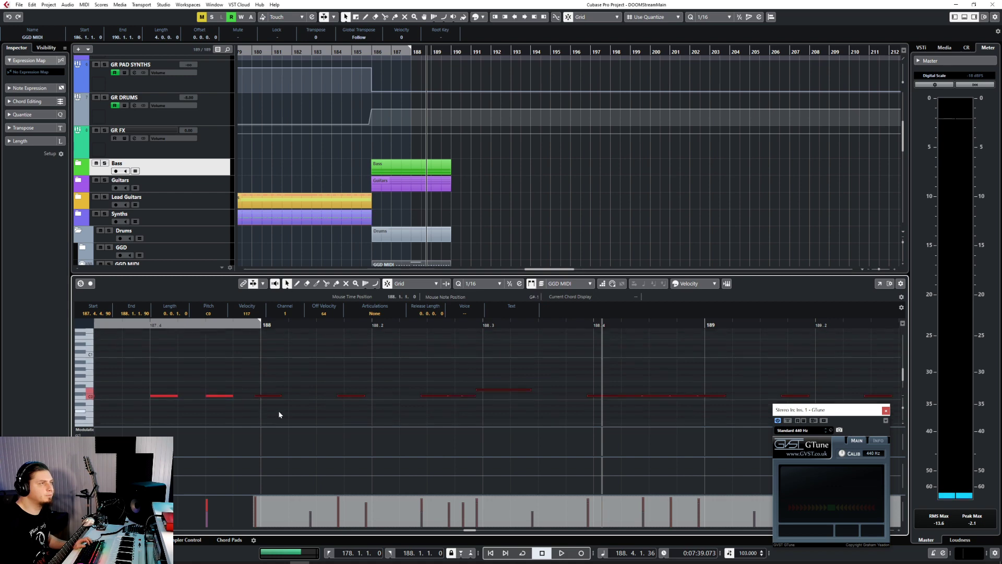
key(q)
scroll(311, 412, down, 5)
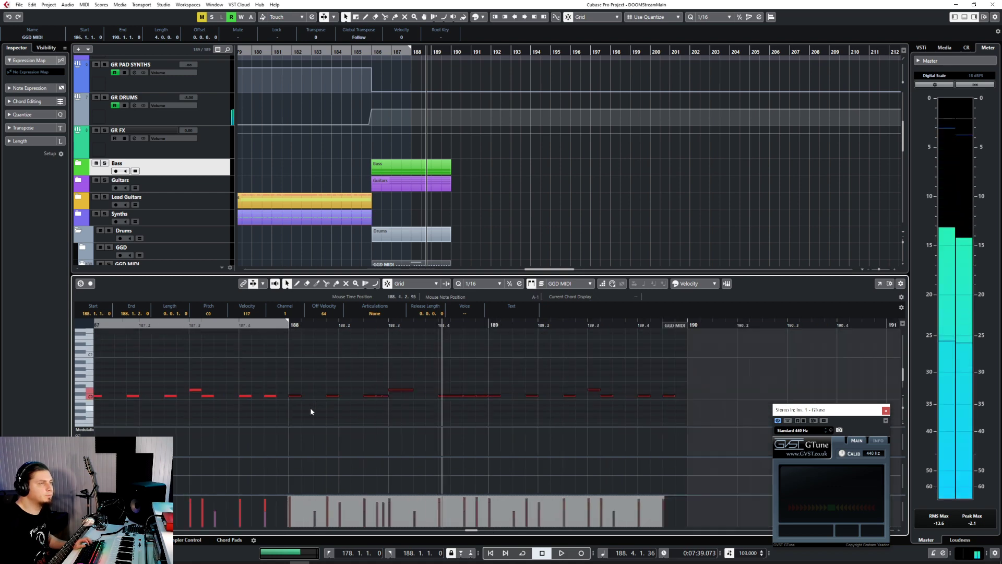
Lower the long cymbal note at bar 188 to G3 and play the section to hear it.
scroll(311, 412, up, 6)
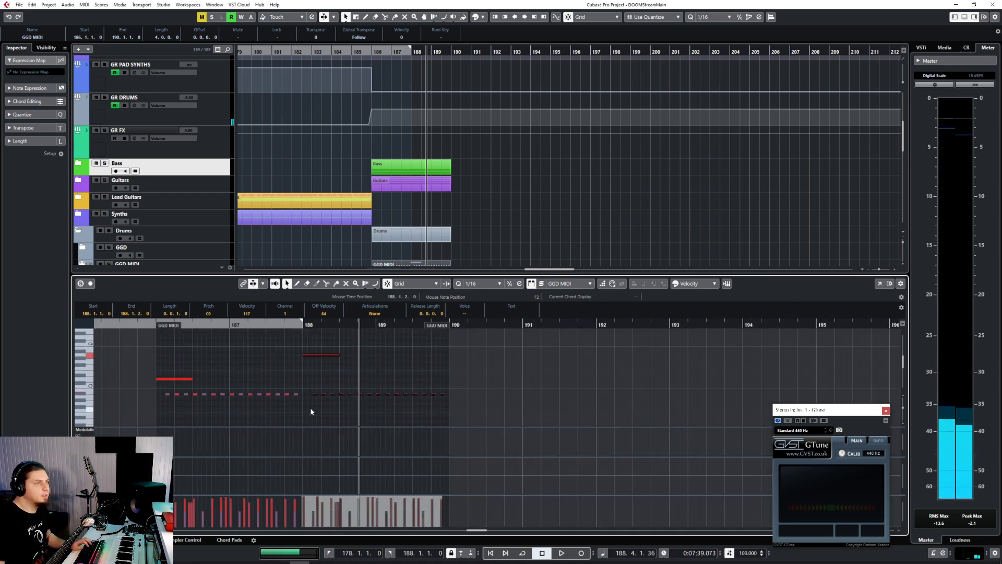
drag(318, 354, 319, 361)
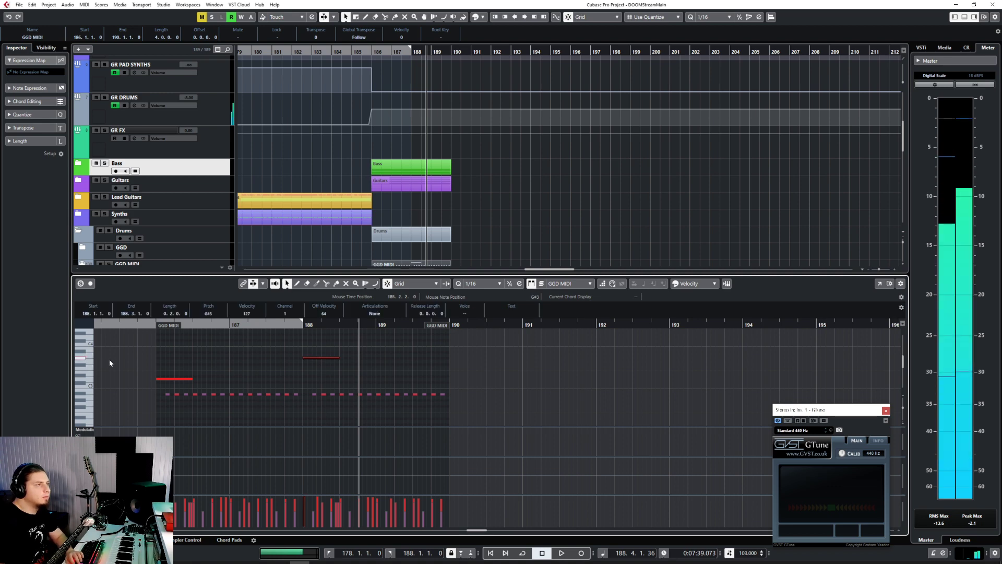
key(space)
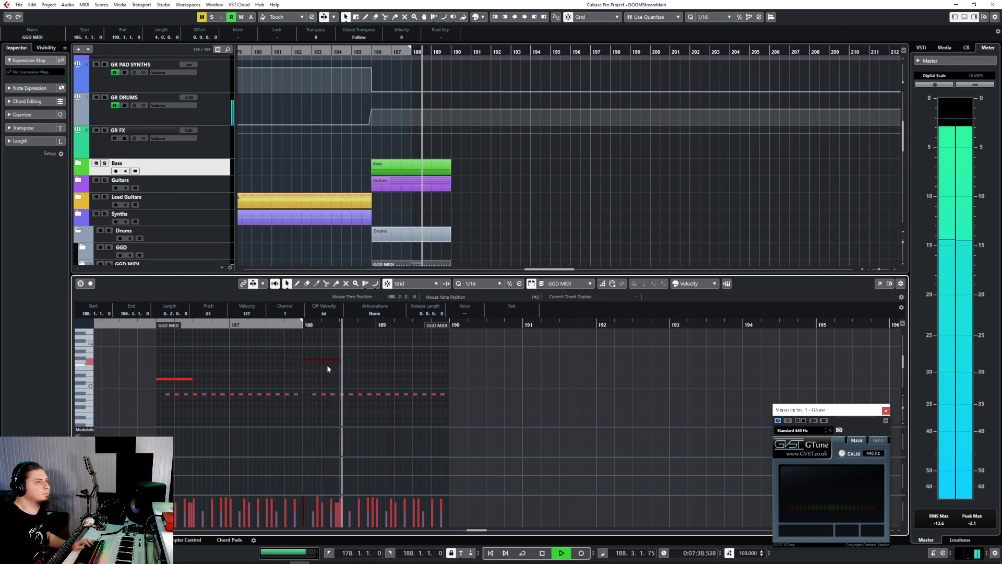
scroll(326, 365, down, 6)
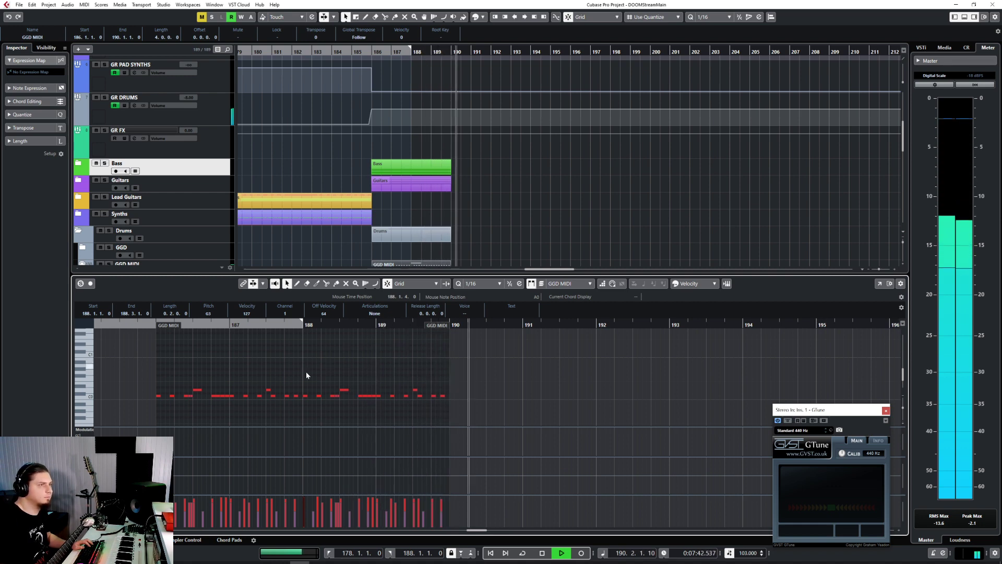
key(space)
Close the note editor, set the quantize grid to 1/1 and drop the GR DRUMS volume automation to -oo from bar 190.
key(Return)
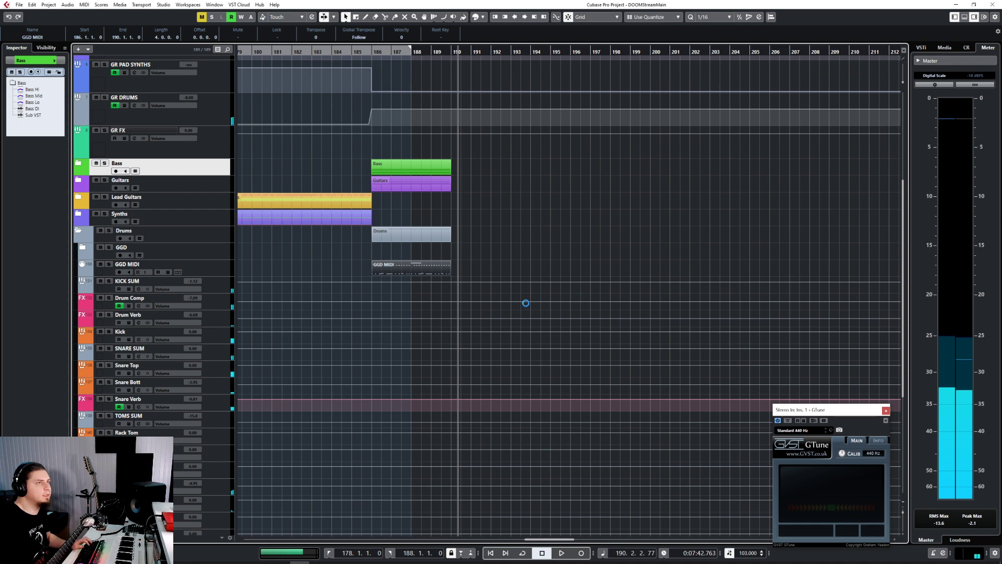
scroll(516, 302, up, 5)
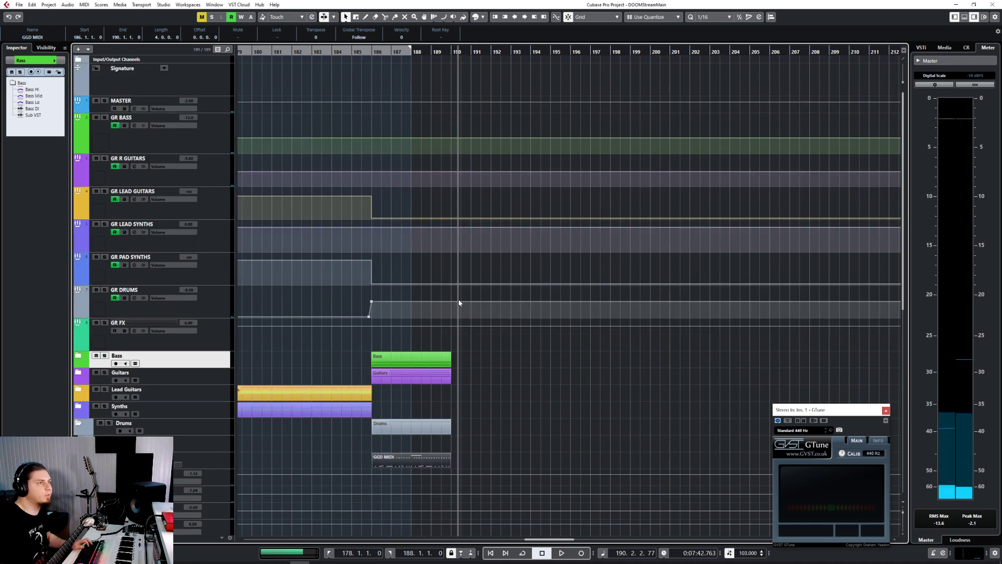
click(710, 21)
click(713, 28)
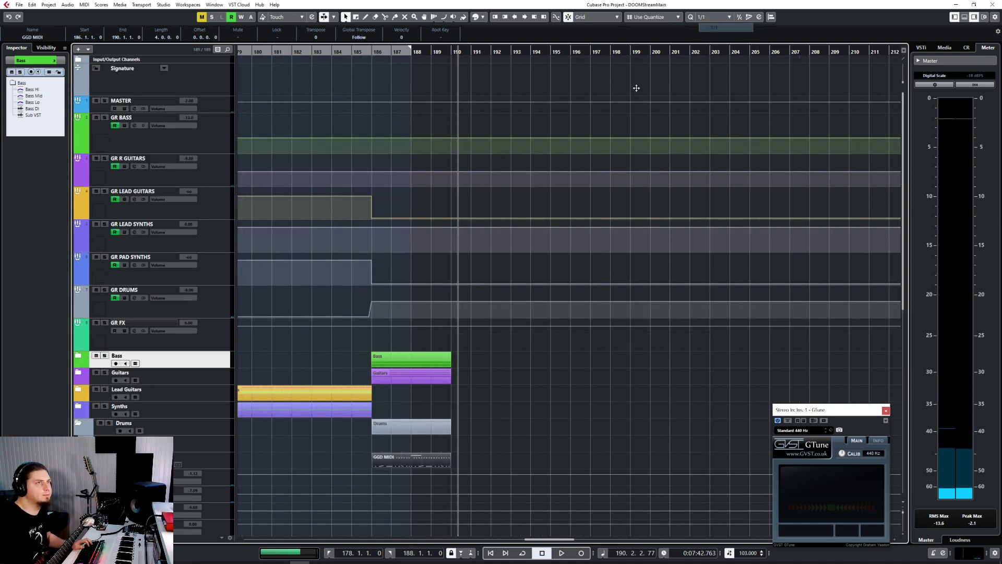
click(452, 307)
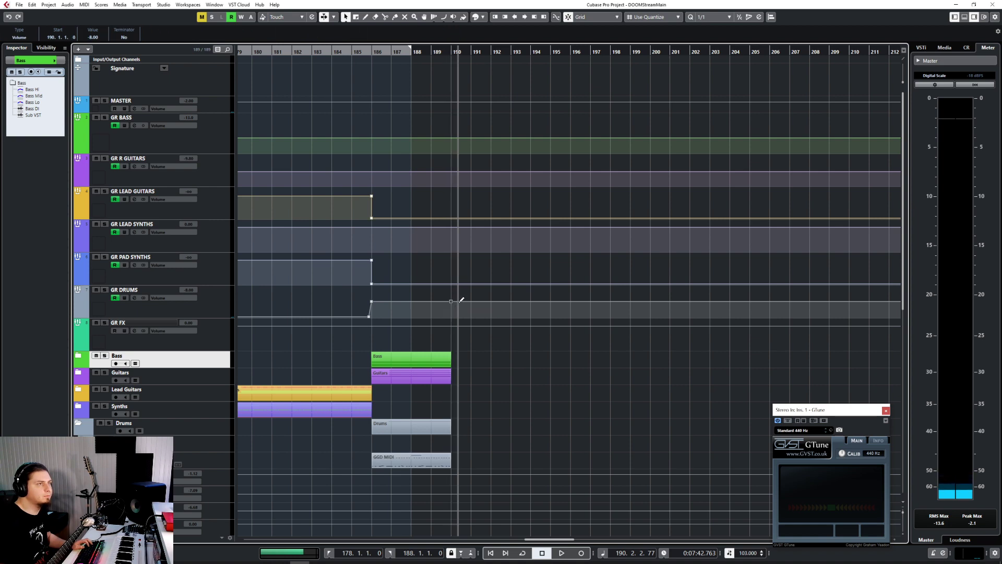
drag(461, 298, 439, 345)
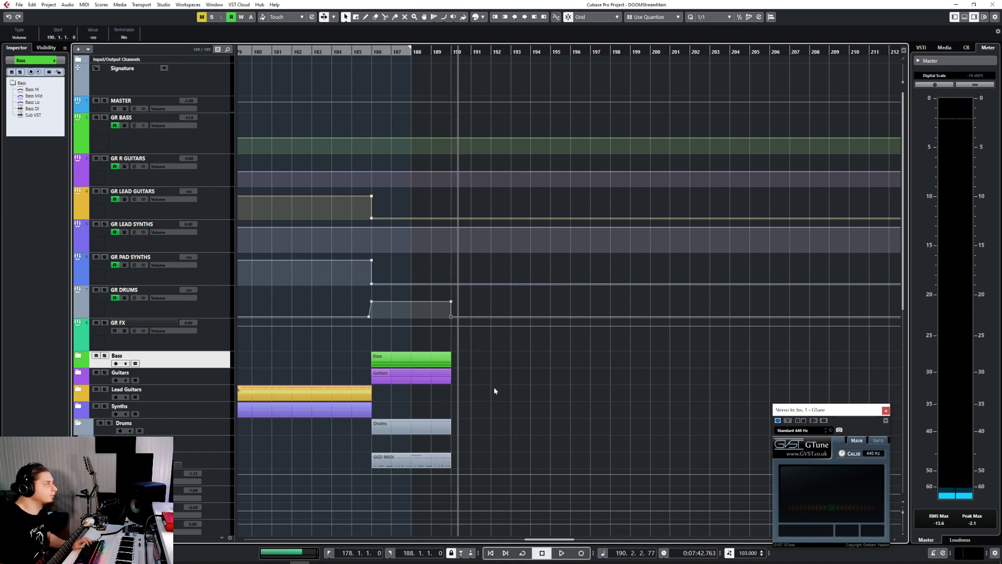
Collapse the Drums folder and copy the BOOM, Sub Drops and Reverse Snare clips around bar 176 on the FX tracks.
scroll(494, 387, down, 4)
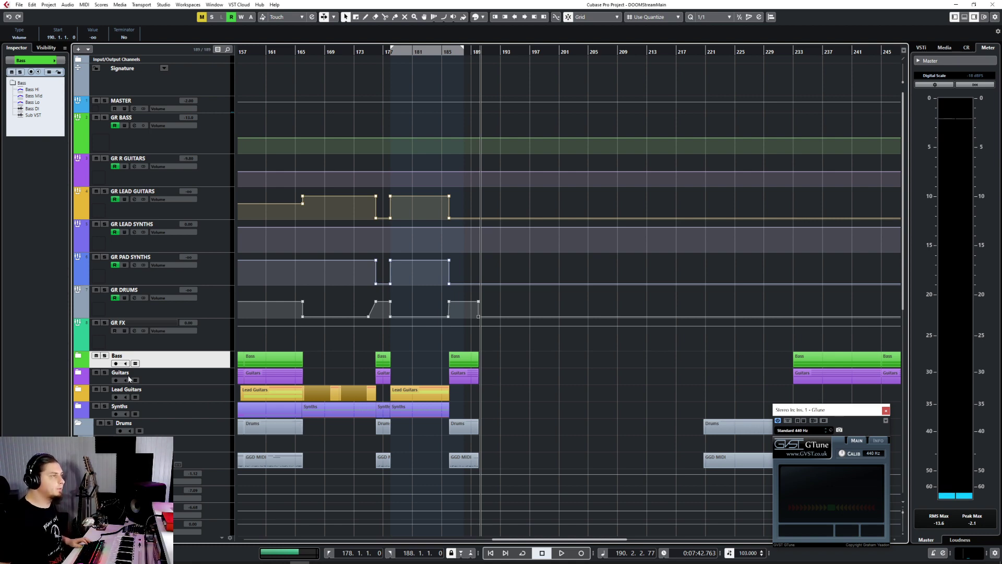
click(80, 424)
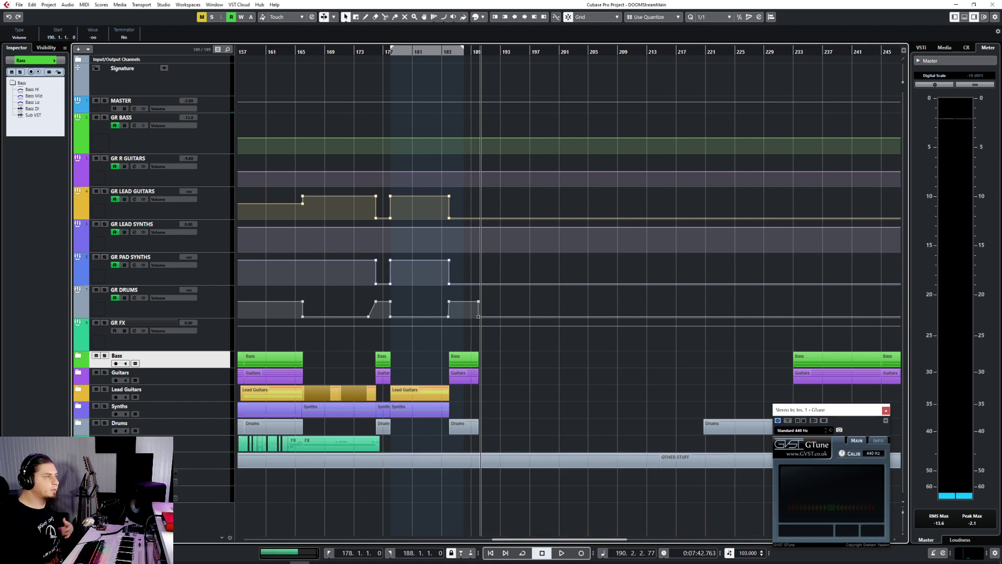
scroll(336, 440, down, 10)
ctrl+scroll(402, 435, up, 6)
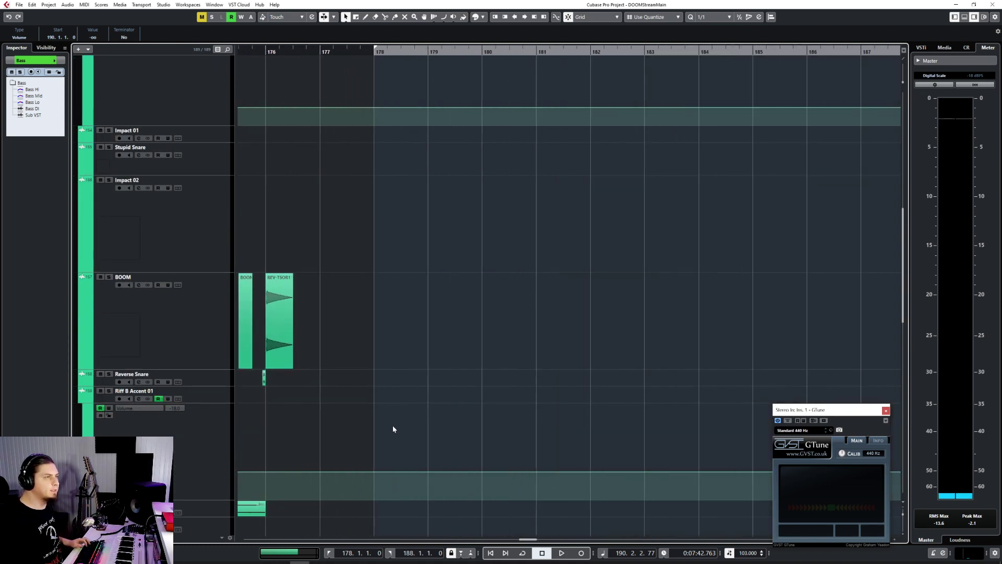
scroll(508, 338, left, 4)
scroll(461, 330, up, 5)
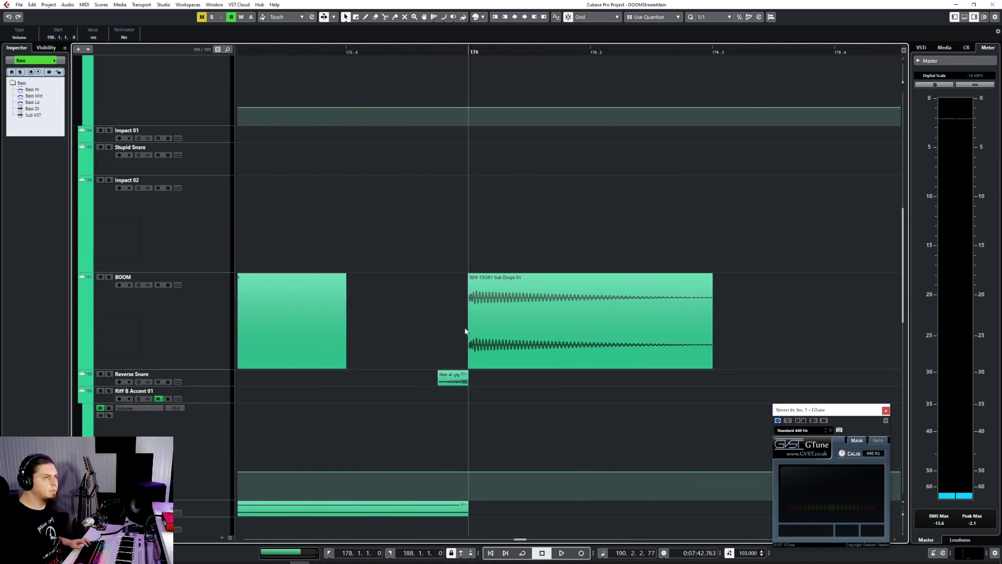
scroll(463, 331, down, 5)
scroll(465, 331, up, 4)
scroll(466, 330, up, 2)
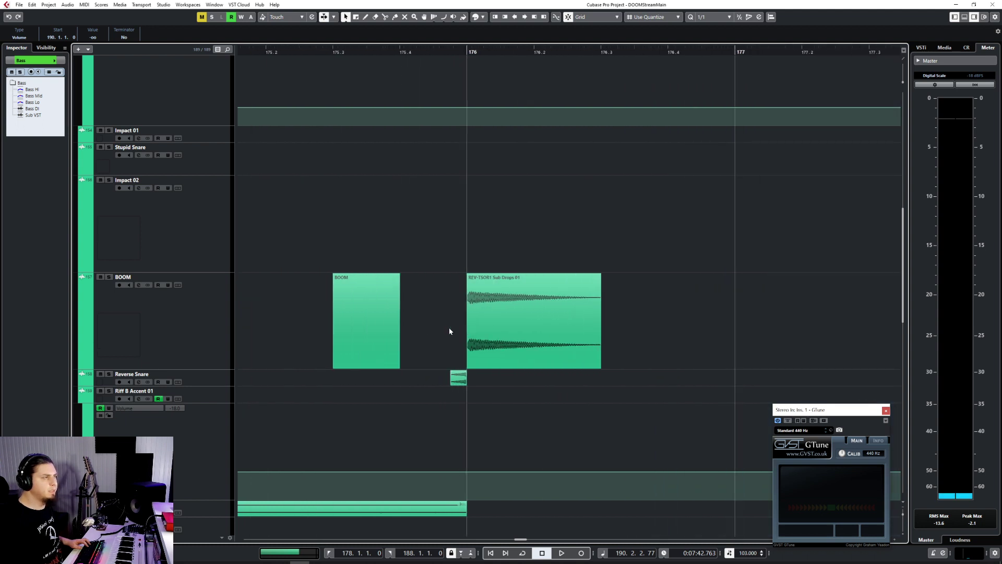
drag(378, 336, 528, 360)
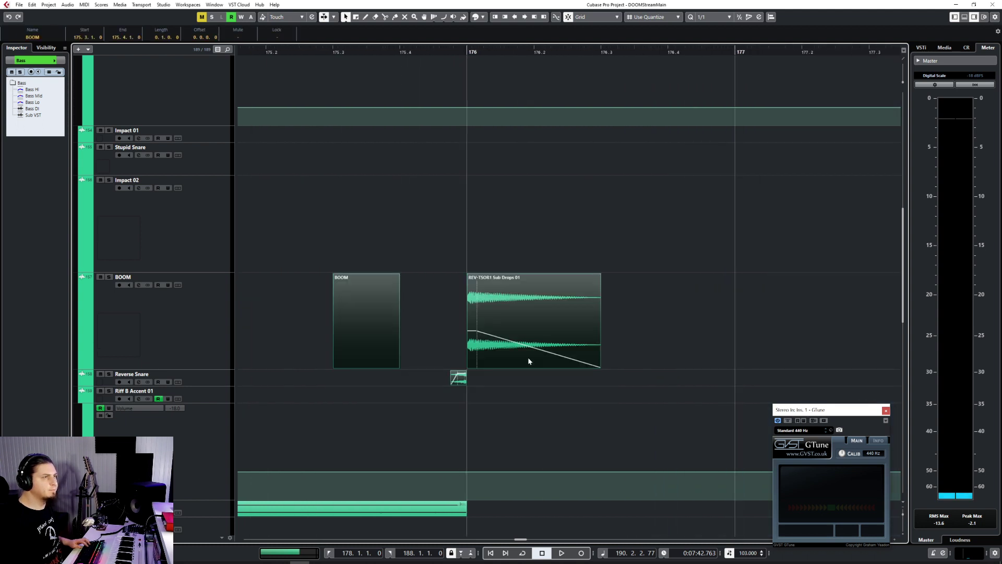
Set the quantize grid to 1/4 and paste the copied transition effects at bar 187.3, starting on the BOOM track.
click(709, 16)
click(714, 45)
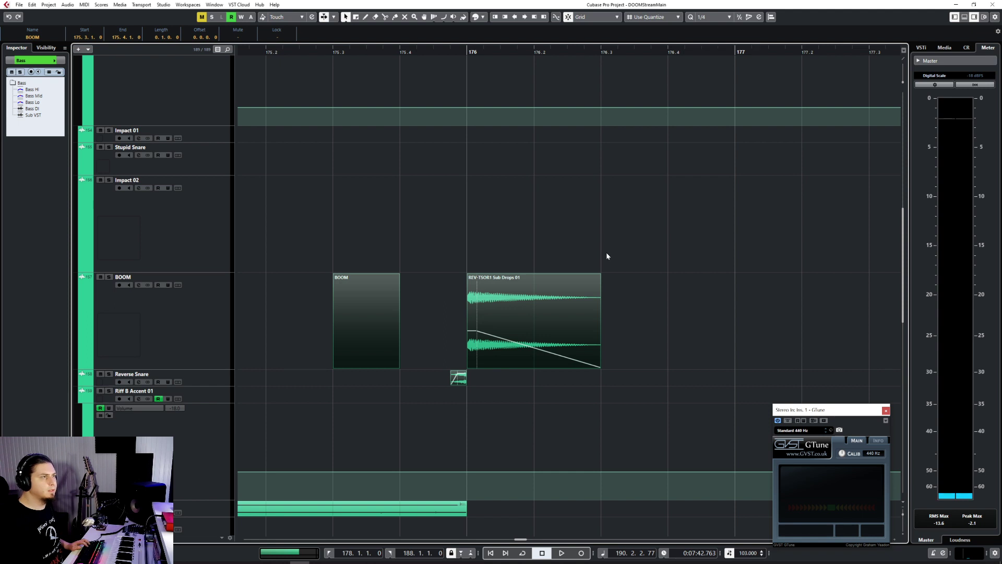
ctrl+scroll(603, 254, down, 3)
scroll(602, 253, right, 5)
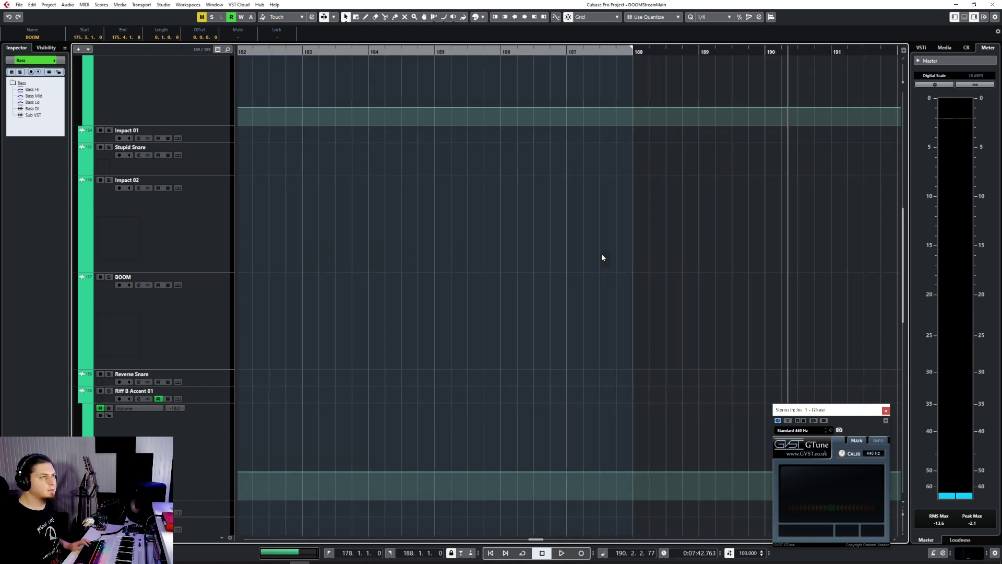
scroll(602, 255, left, 5)
scroll(601, 254, right, 4)
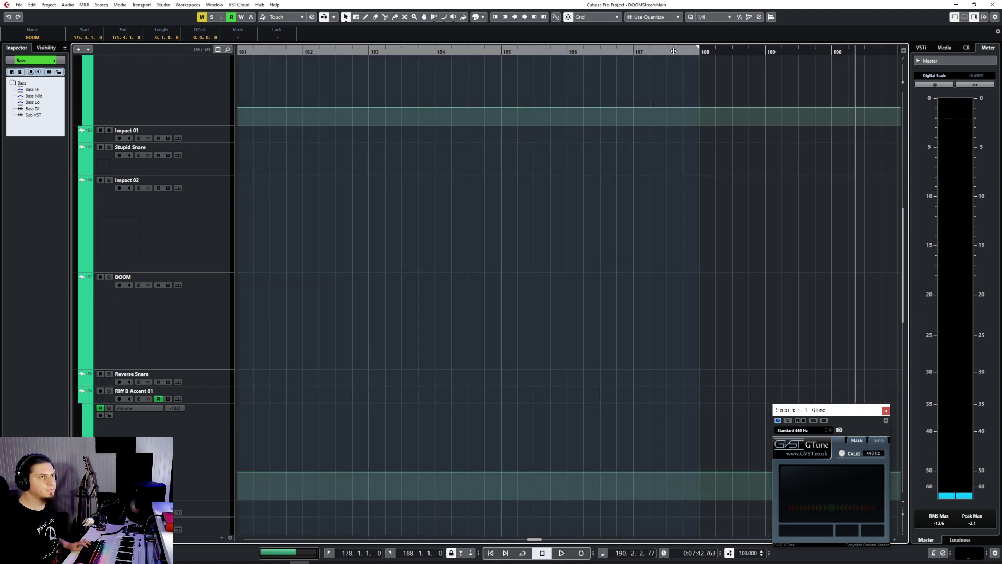
click(673, 51)
click(199, 318)
key(ctrl+v)
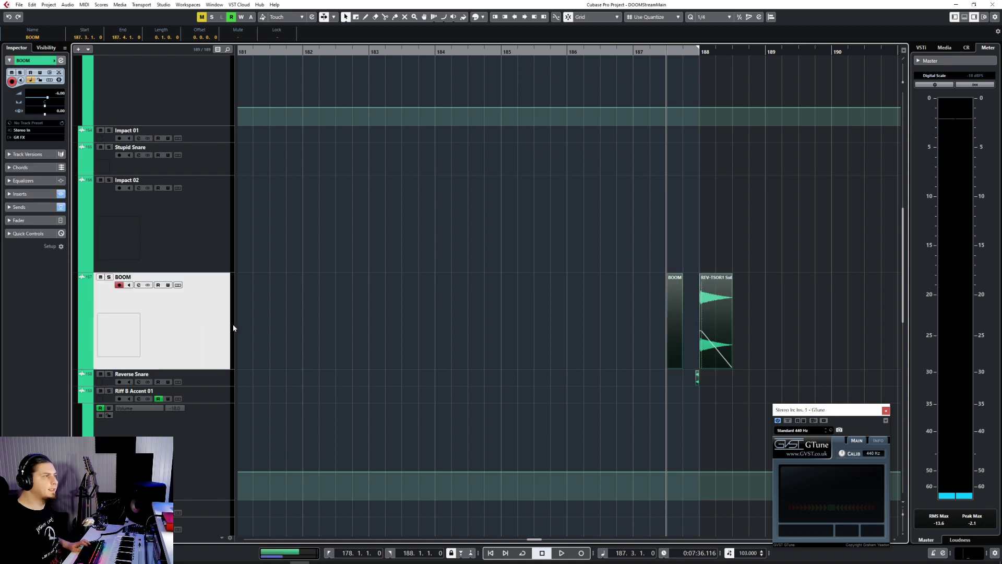
Play the outro from shortly before bar 165 until bar 178 to check the arrangement.
scroll(627, 343, down, 8)
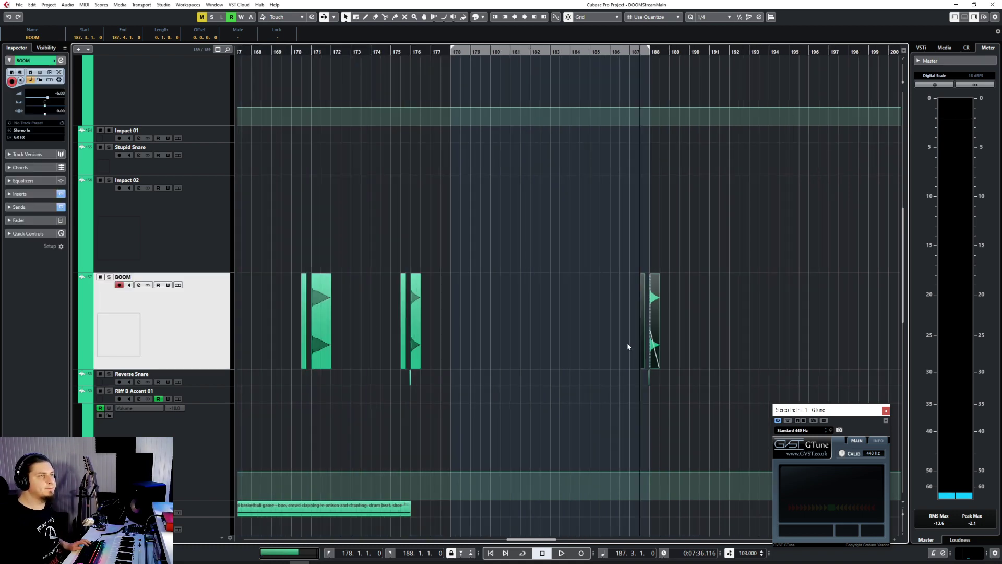
scroll(442, 397, up, 10)
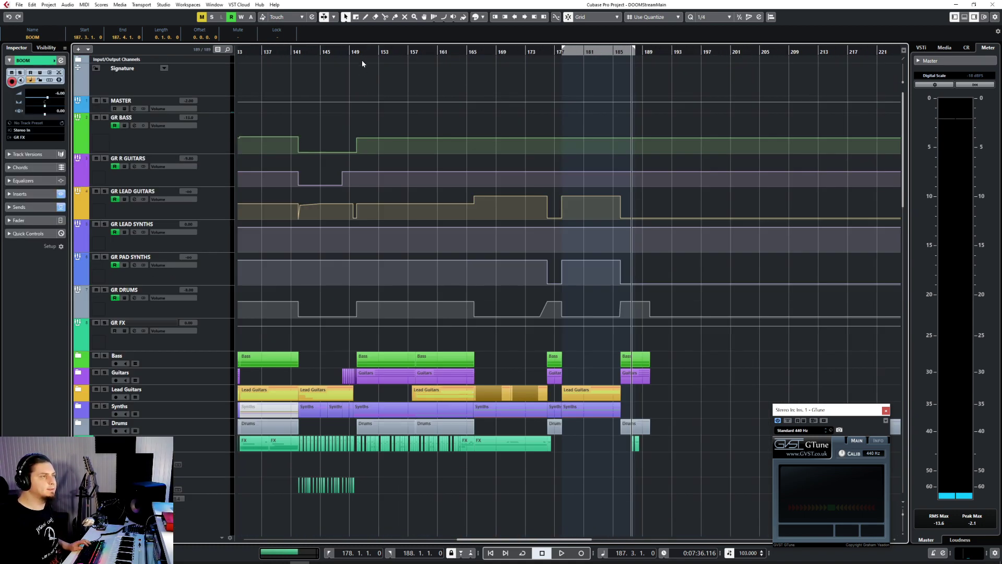
click(463, 50)
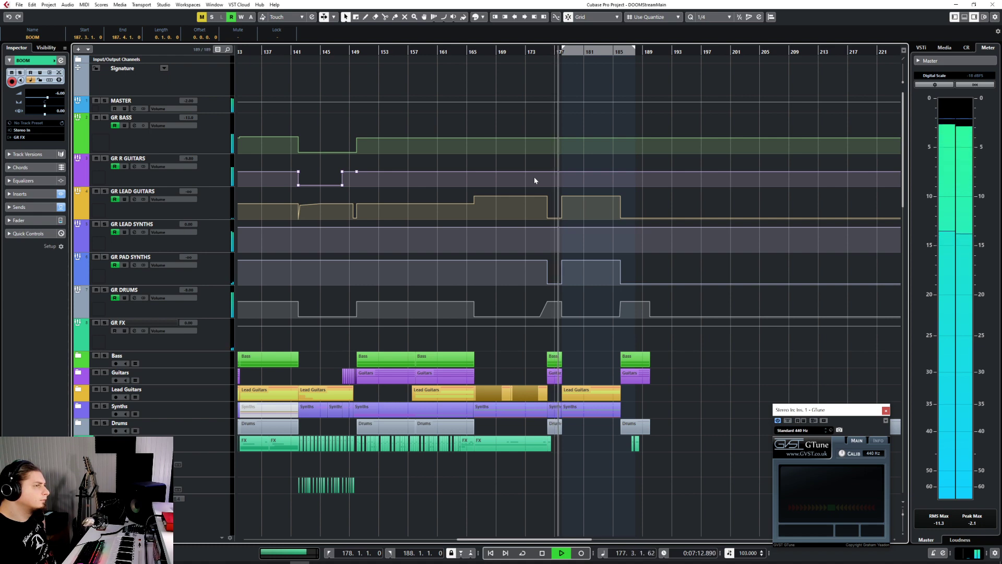
key(space)
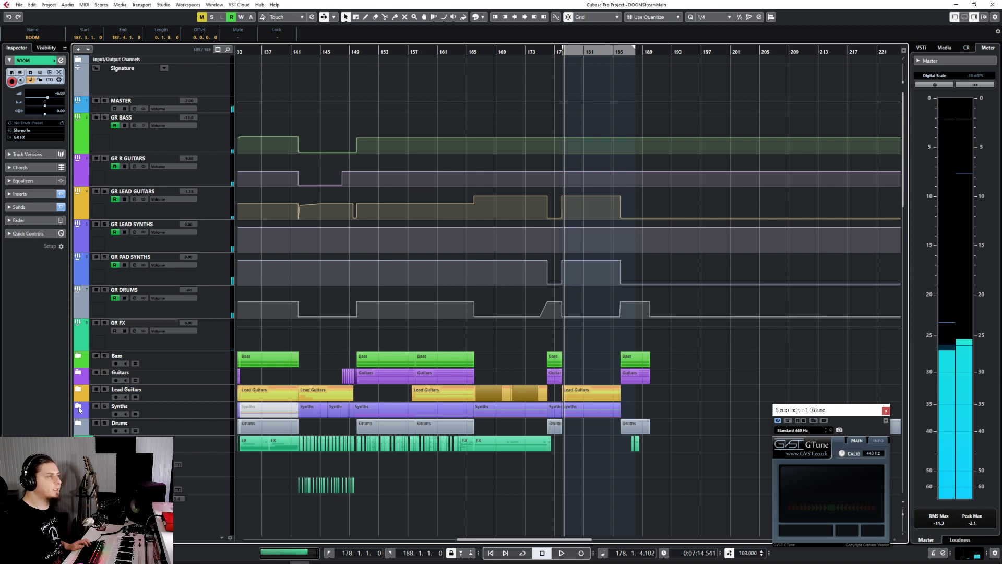
Expand the Synths folder and copy the Sub Reinforcement part at bar 176 from the Ambiental Aggro Synth track.
click(79, 407)
scroll(585, 422, down, 5)
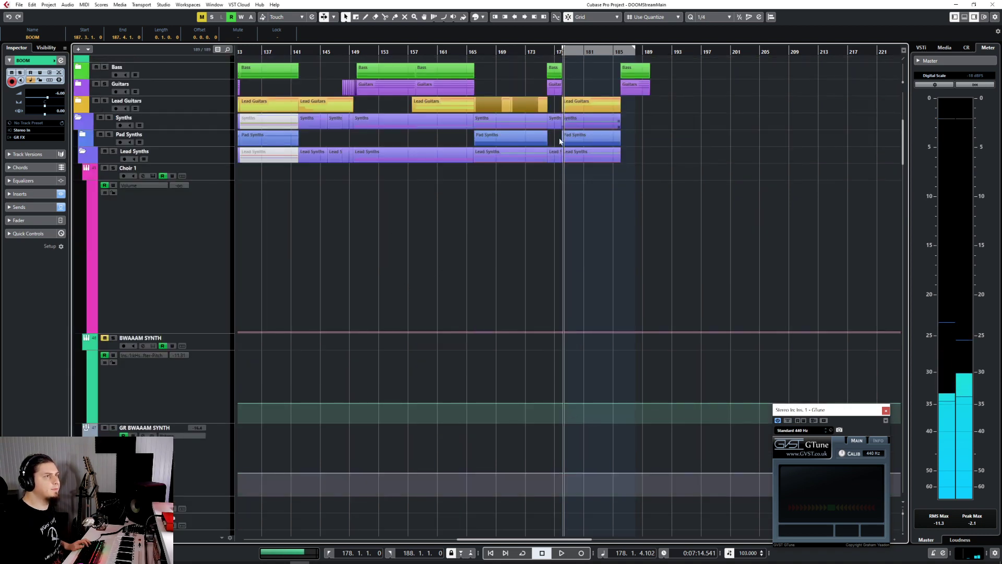
scroll(481, 222, down, 8)
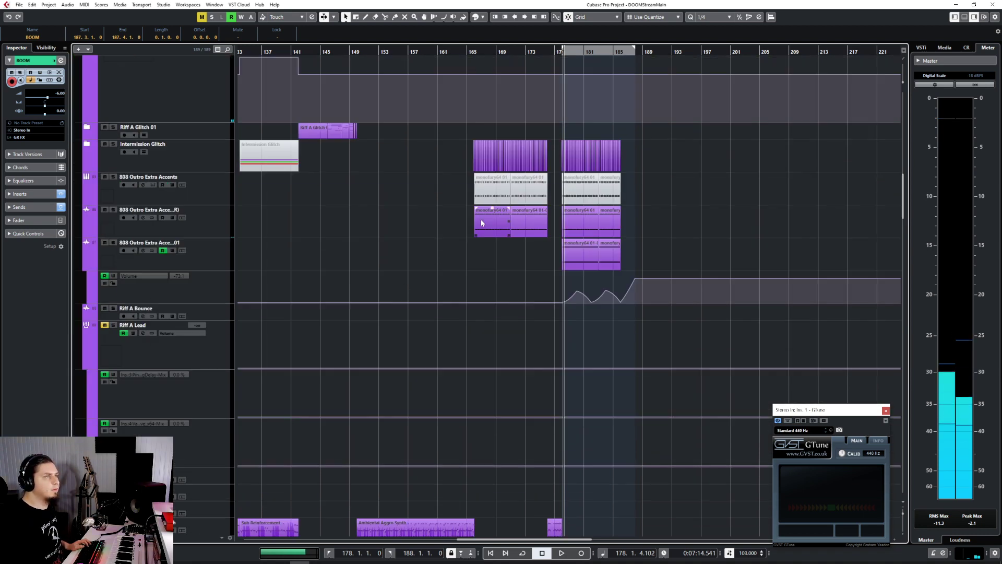
scroll(482, 223, down, 6)
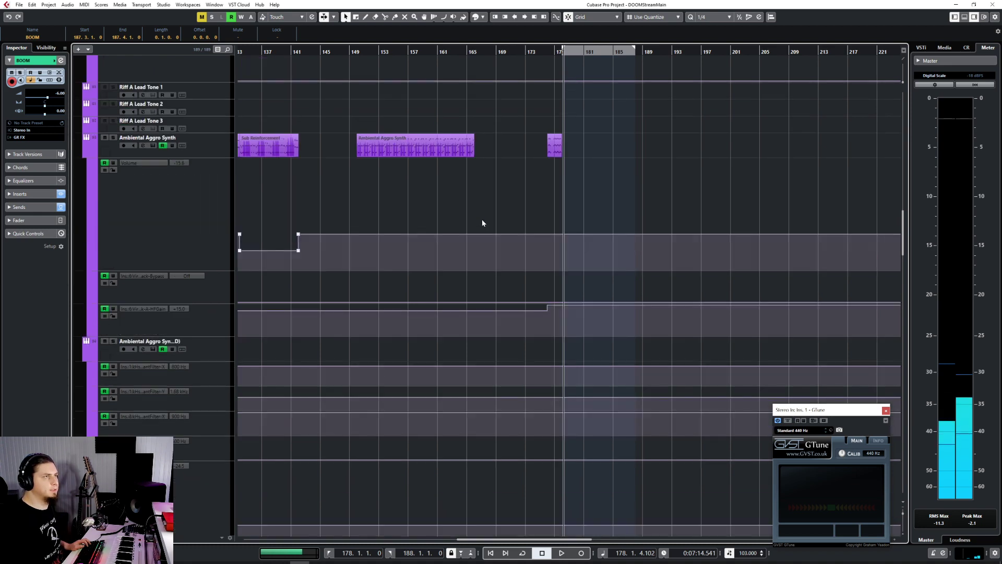
scroll(481, 222, up, 3)
scroll(552, 241, up, 4)
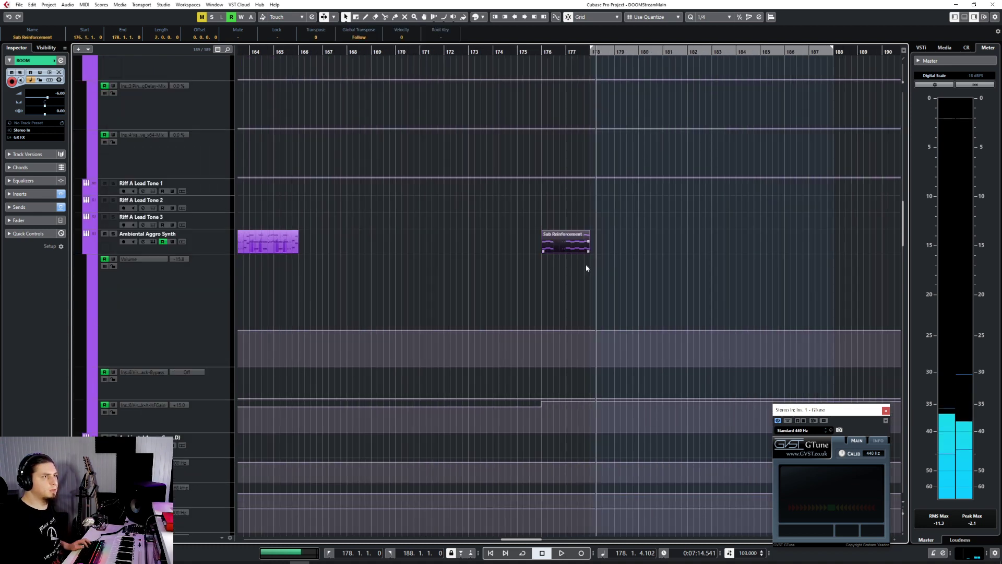
scroll(606, 276, down, 4)
scroll(605, 275, up, 10)
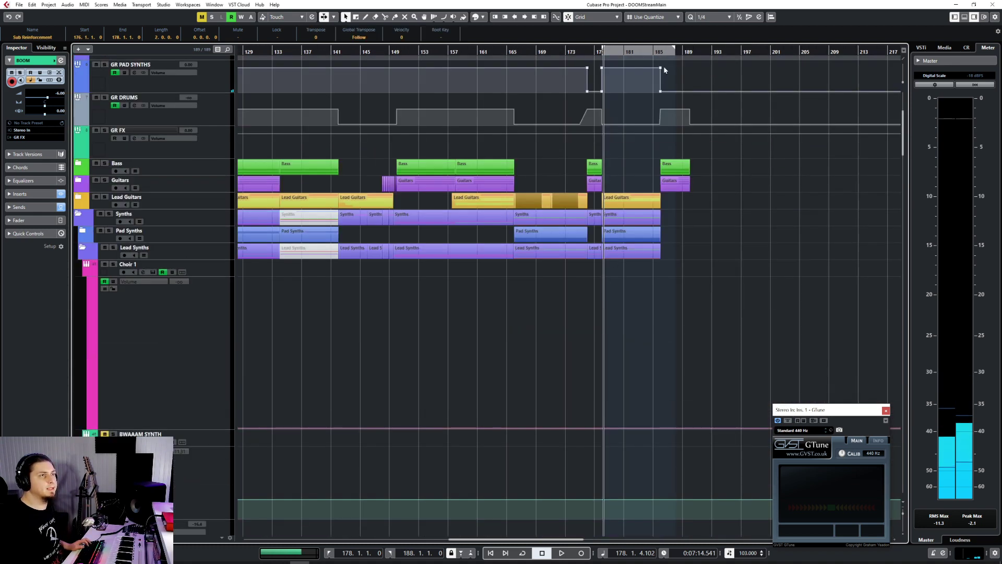
Set the quantize grid to 1/1, paste Sub Reinforcement at bar 186 on the Ambiental Aggro Synth track and extend it to bar 190.
click(660, 52)
click(712, 17)
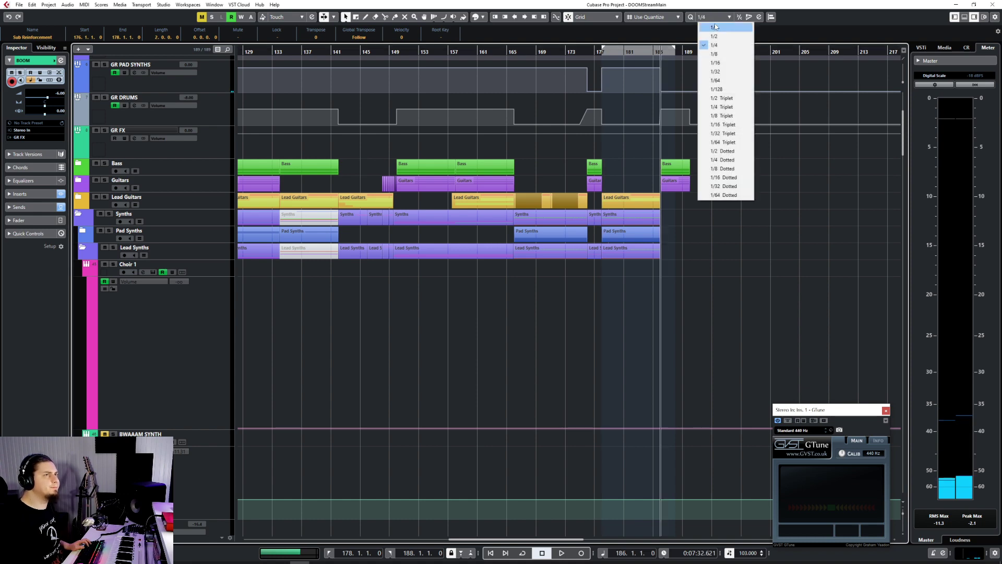
click(725, 27)
scroll(512, 447, down, 8)
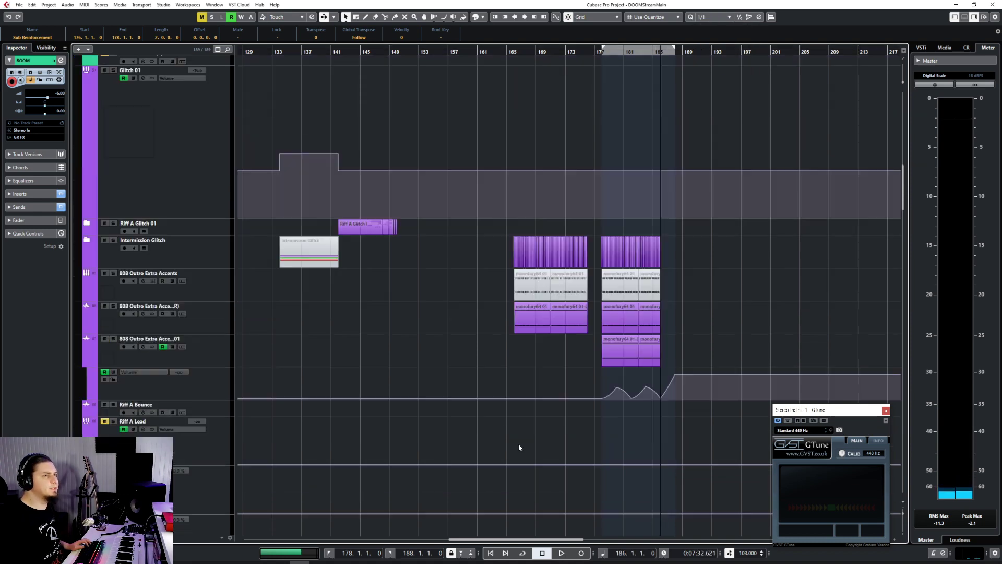
click(226, 234)
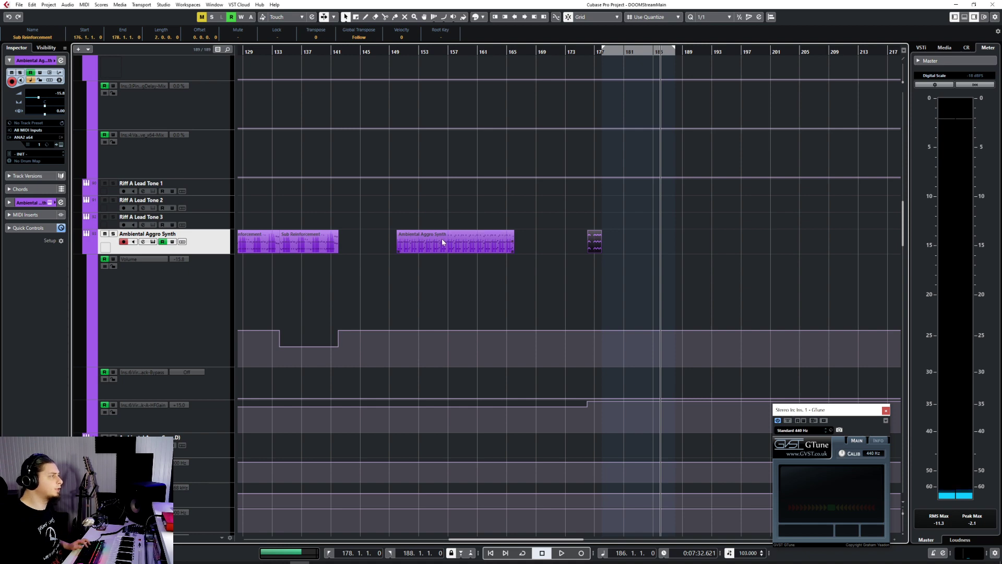
key(h)
key(h)
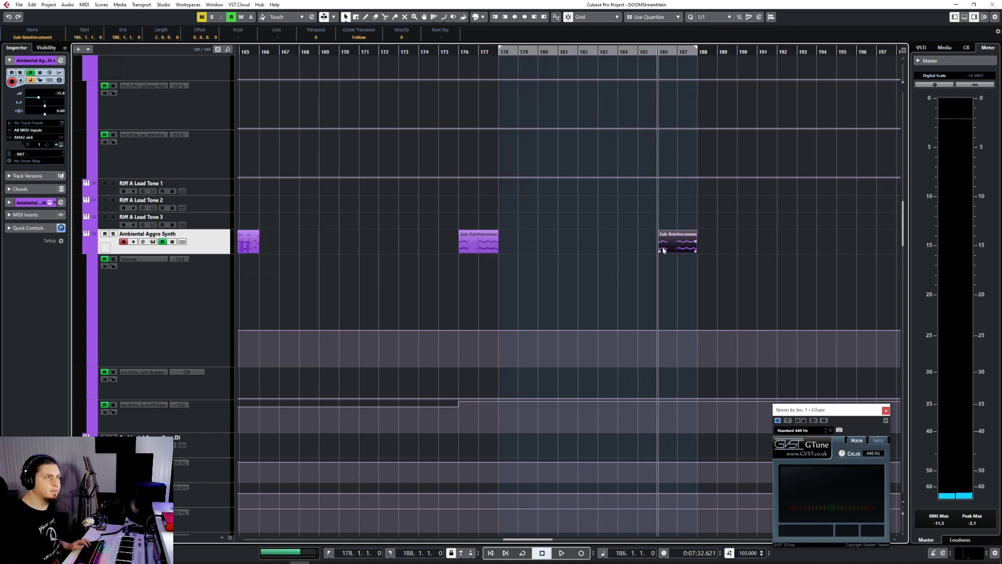
drag(701, 252, 748, 257)
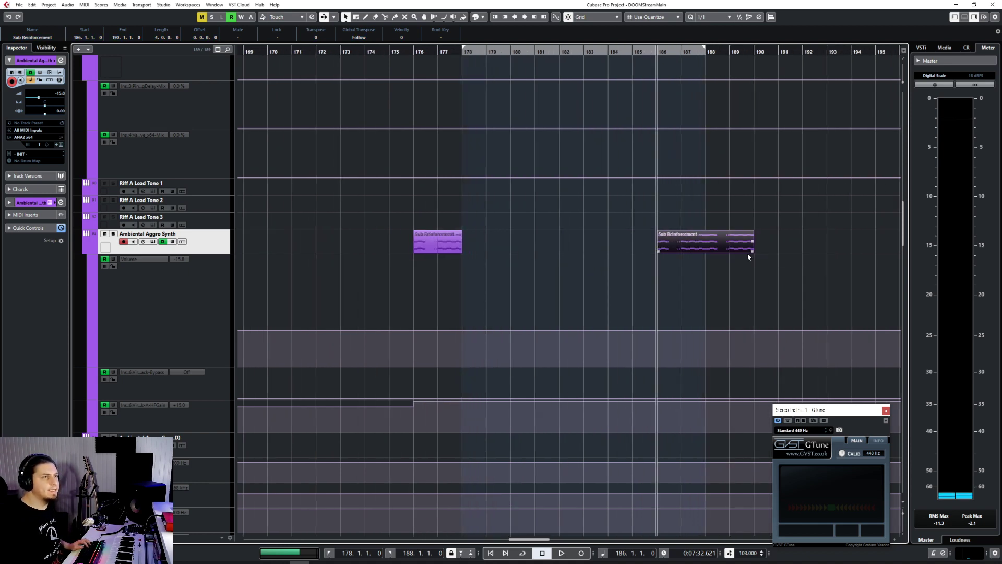
Play briefly from bar 185 to check the lead-in to the new Sub Reinforcement part.
click(633, 51)
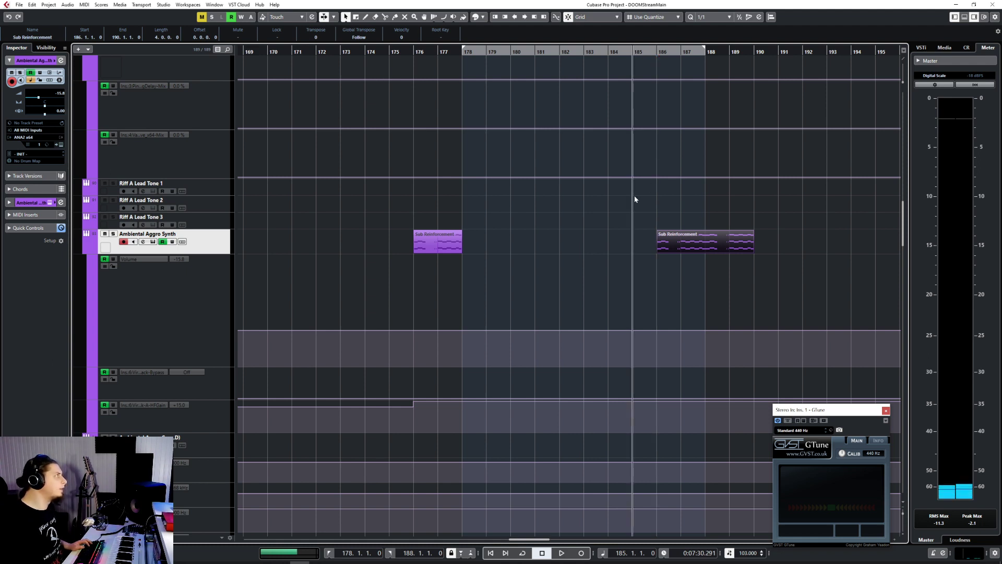
key(g)
key(g)
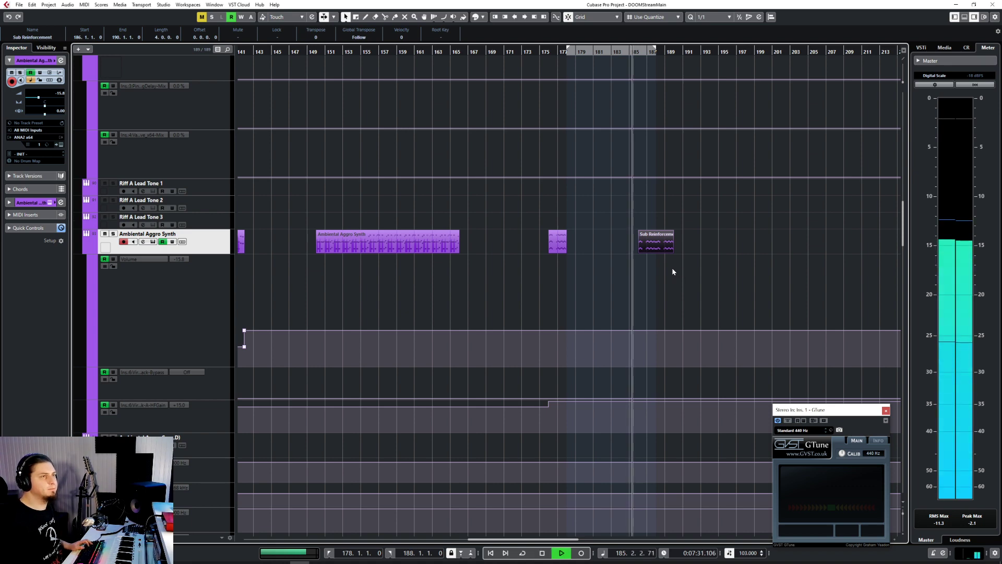
key(space)
key(g)
key(g)
Play the outro from shortly before bar 165 through the cutoff at bar 190 to review it.
scroll(471, 245, up, 15)
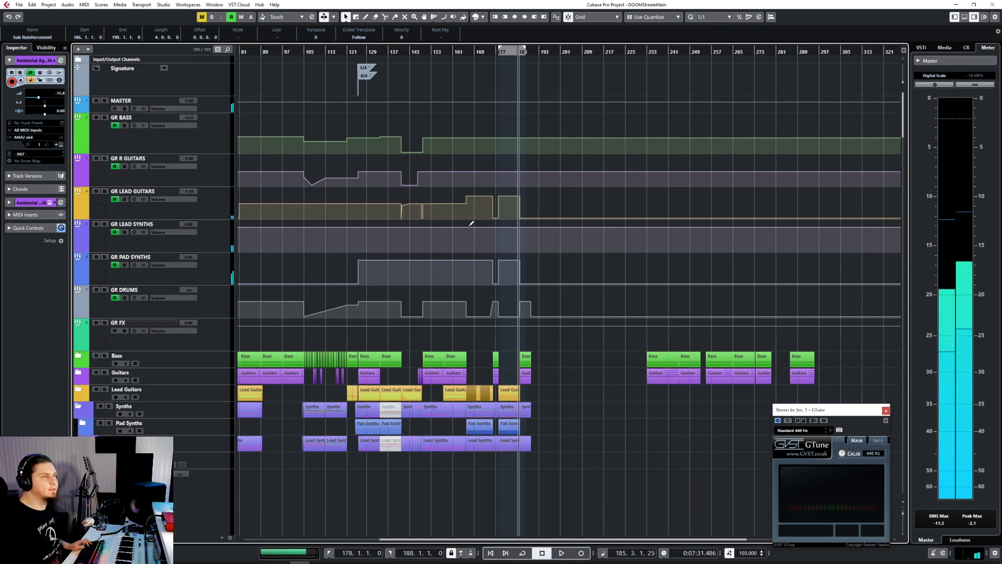
click(458, 51)
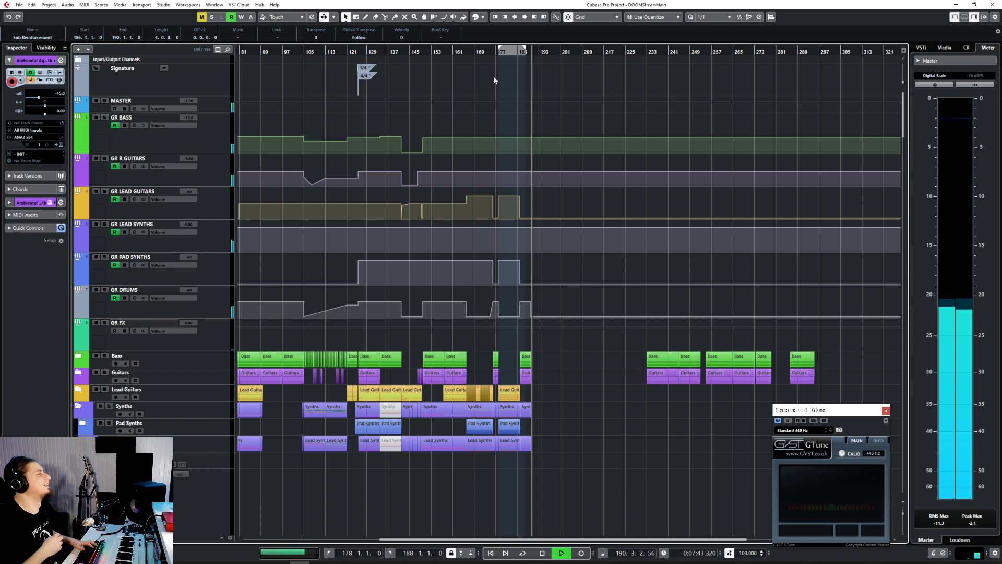
key(space)
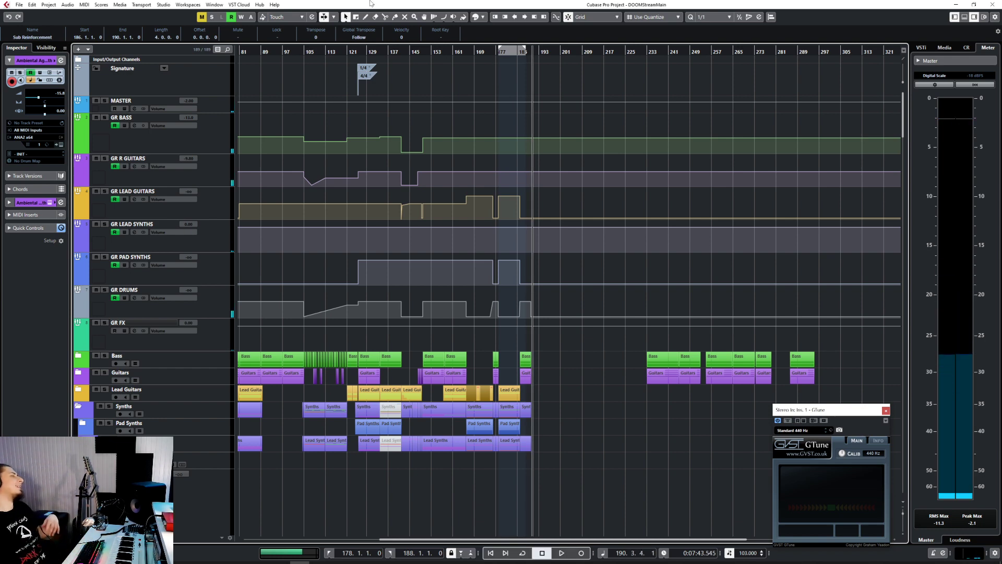